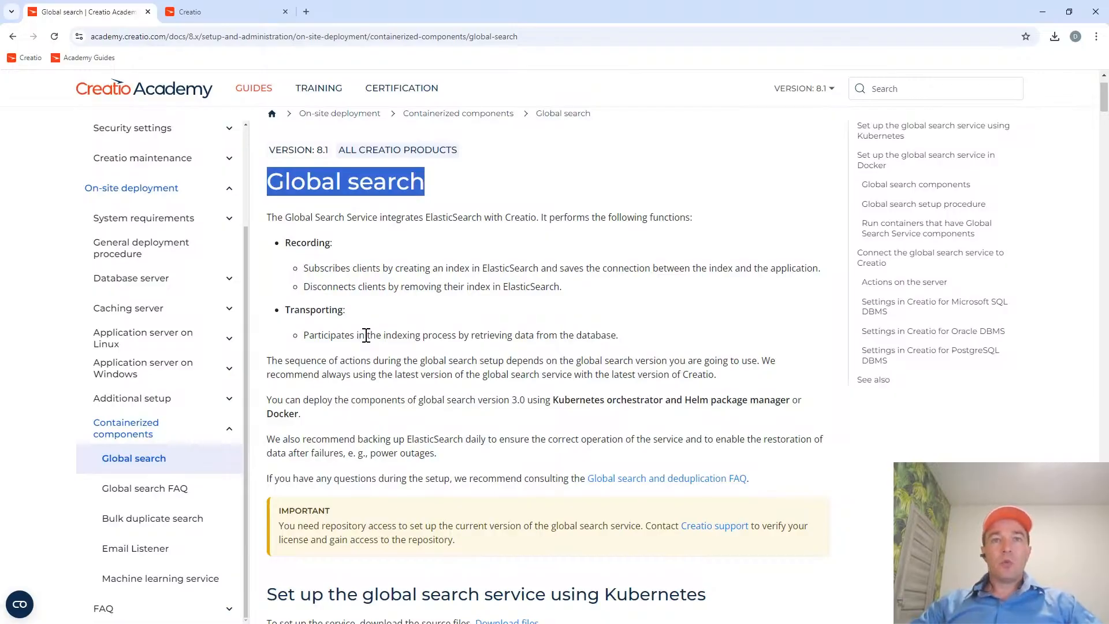
Switch to the local Creatio application and run a global search for "something".
left_click(220, 13)
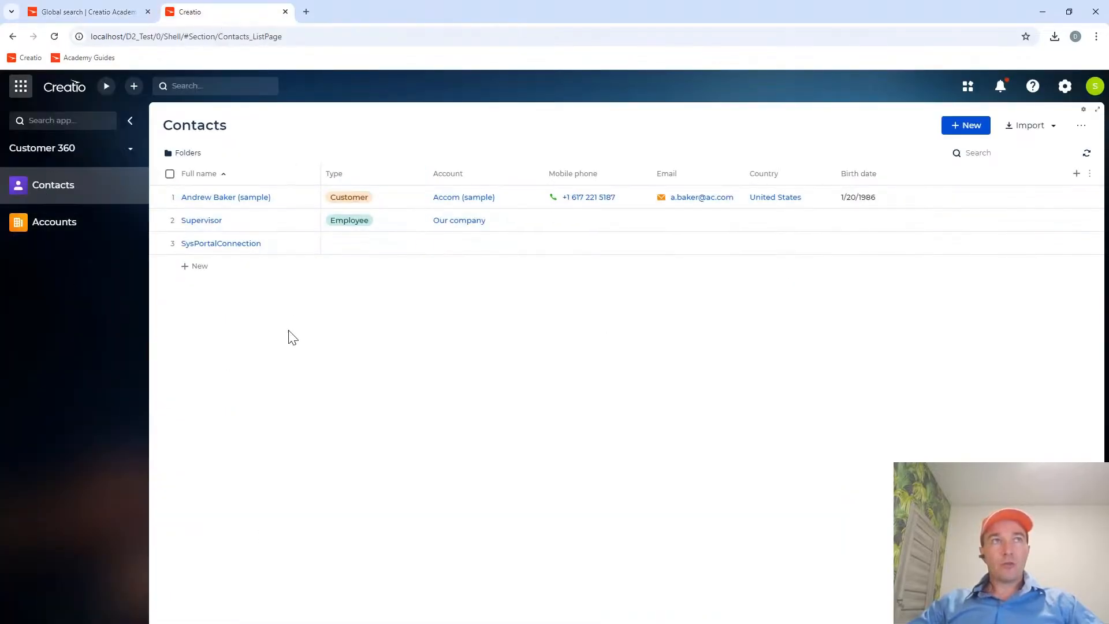
left_click_drag(154, 37, 88, 36)
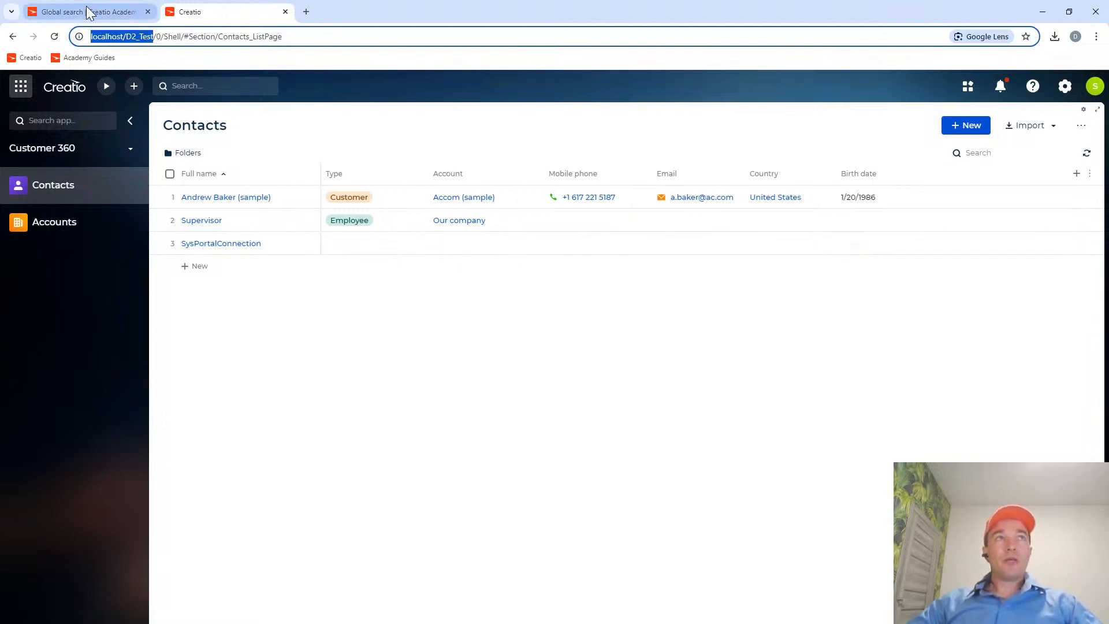
left_click(196, 85)
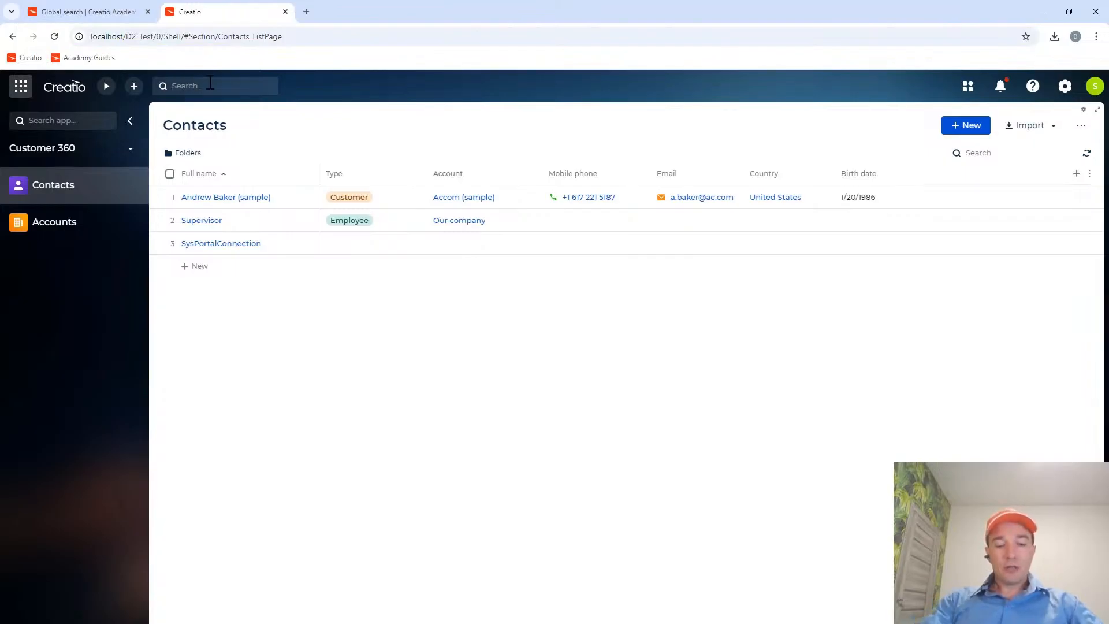
type("something")
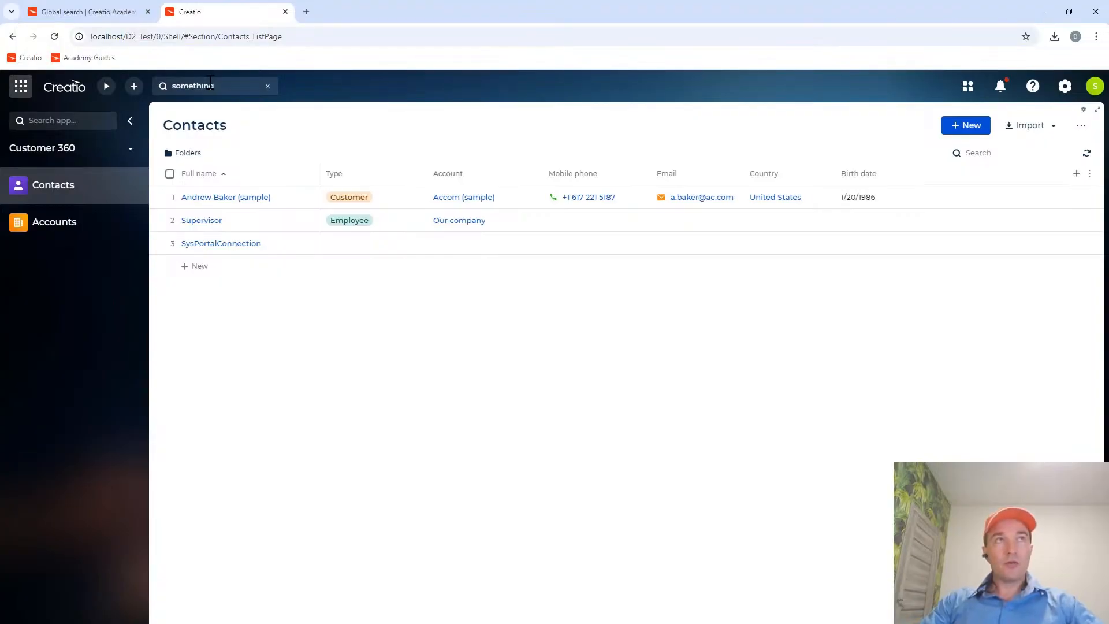
key("Return")
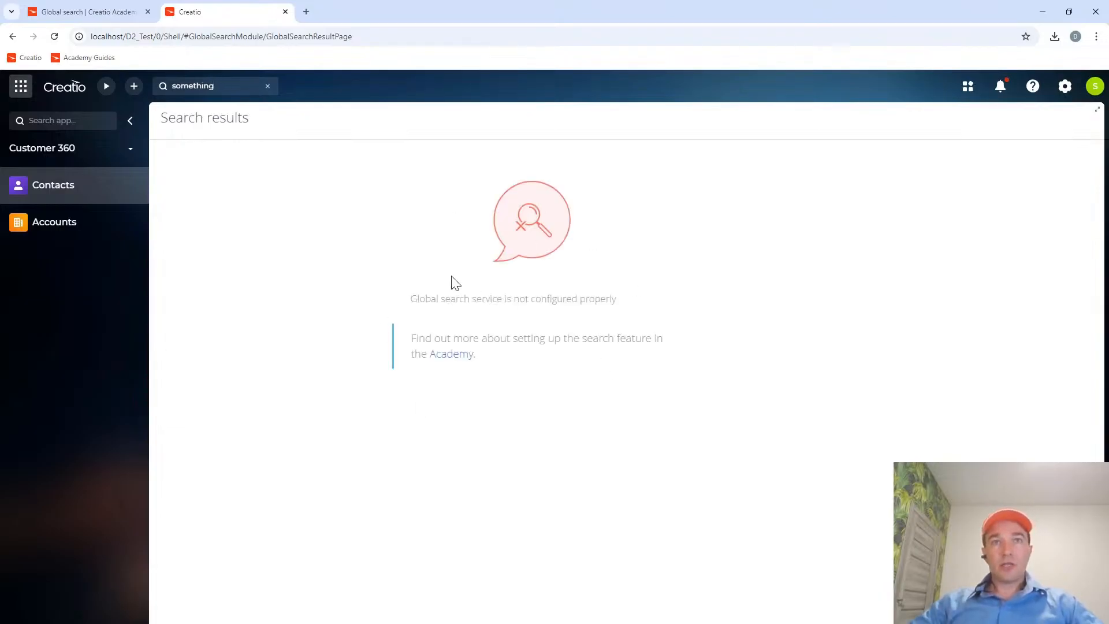
Read the message about the global search service on the results page and clear the search text.
left_click_drag(412, 298, 631, 304)
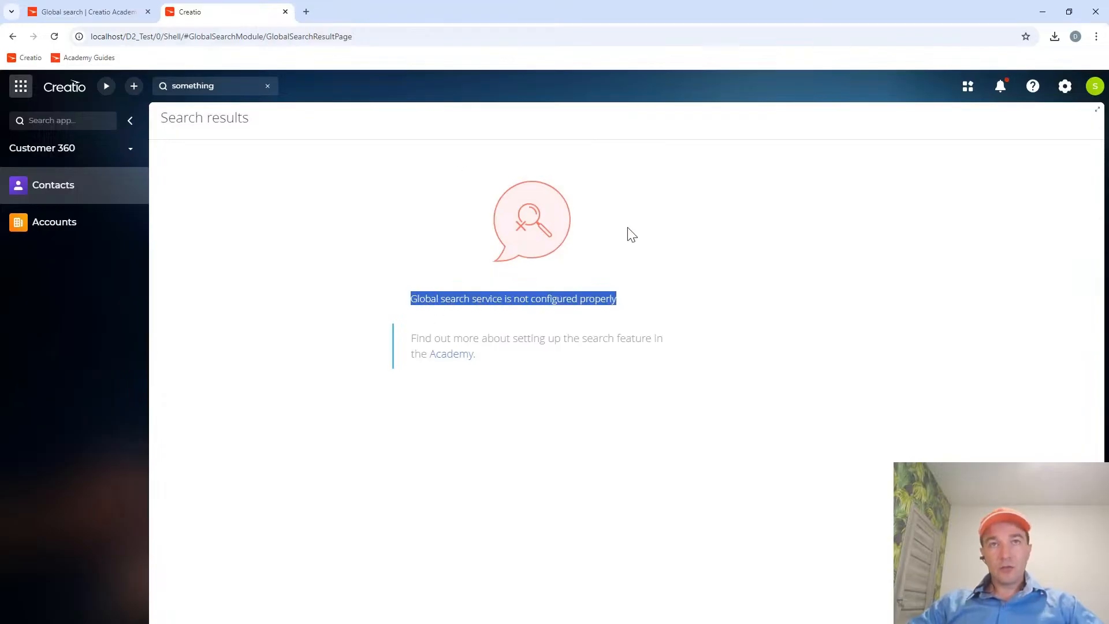
left_click(267, 86)
left_click(408, 279)
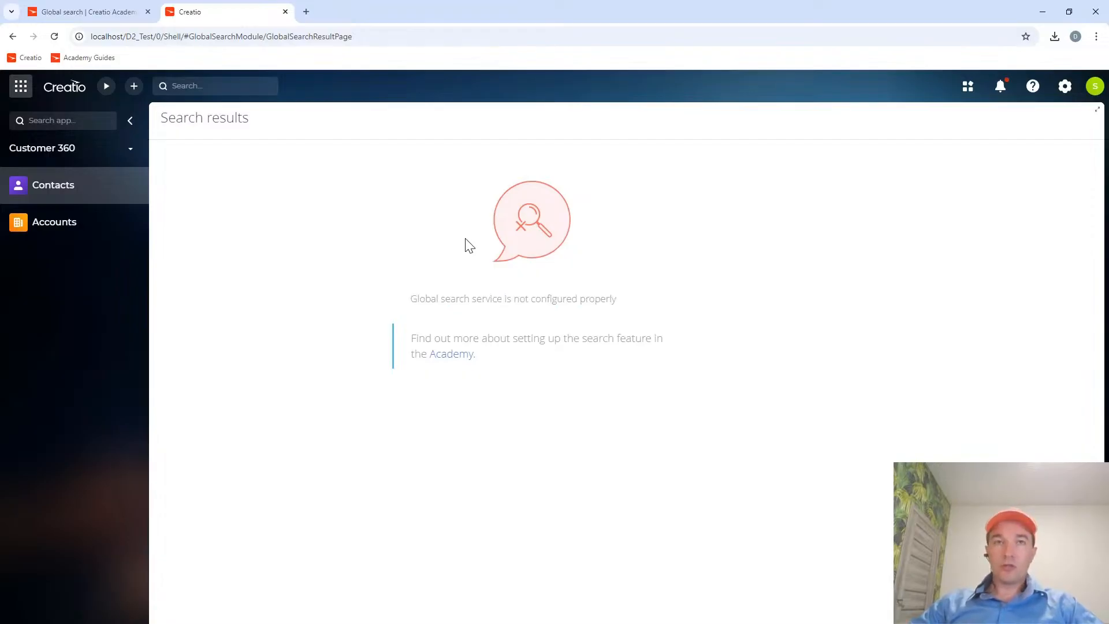
left_click_drag(413, 298, 503, 310)
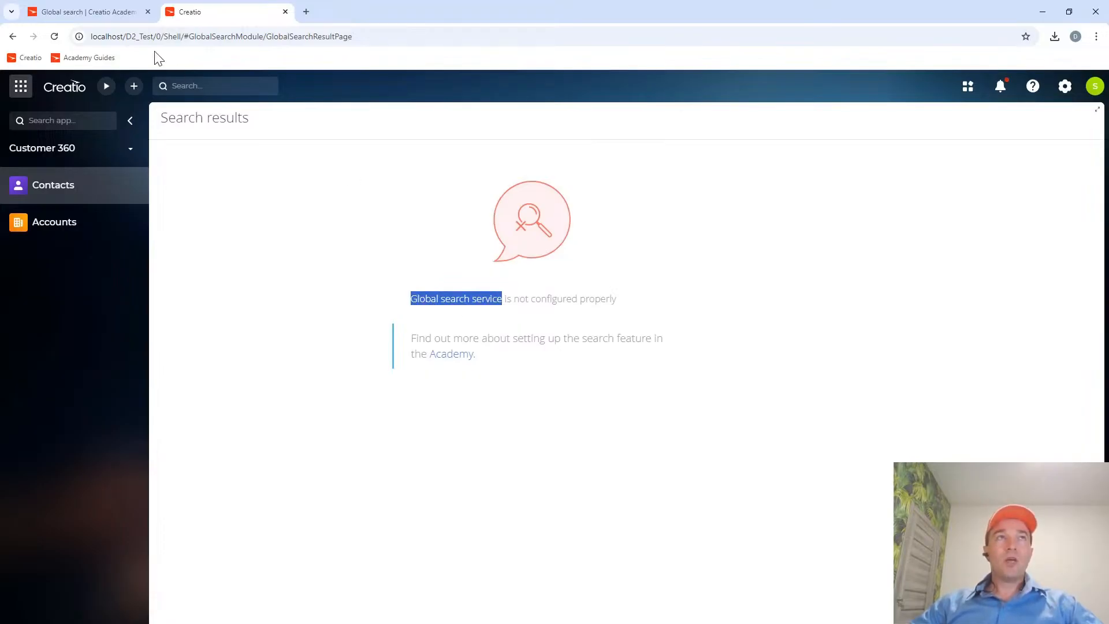
Return to Creatio Academy and open the Setup & Administration section of its guides from the home page.
left_click(84, 8)
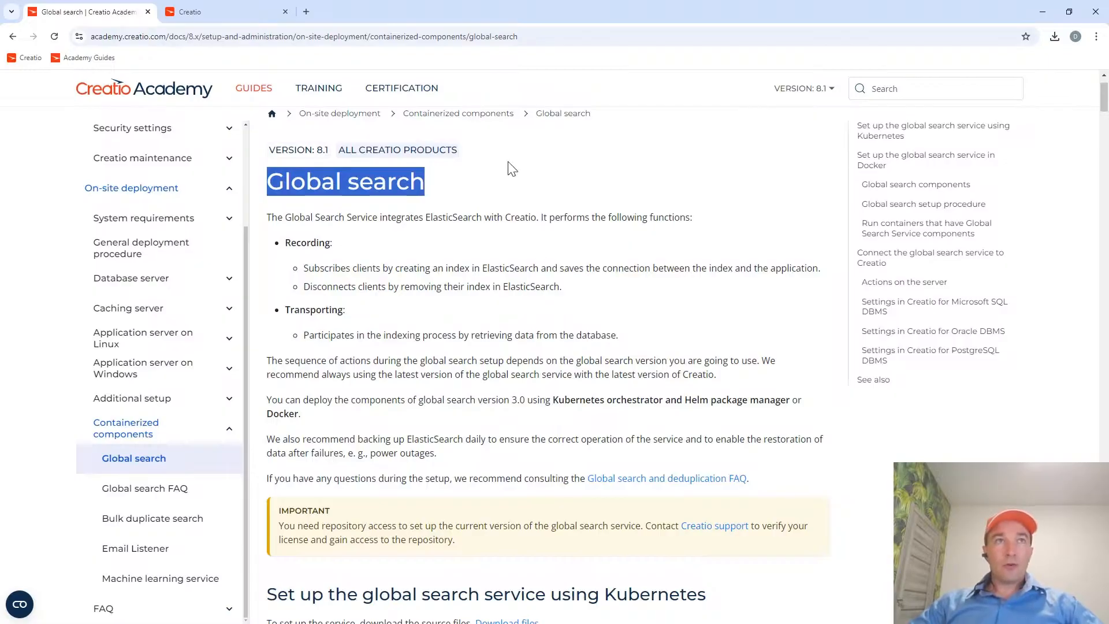
left_click(217, 37)
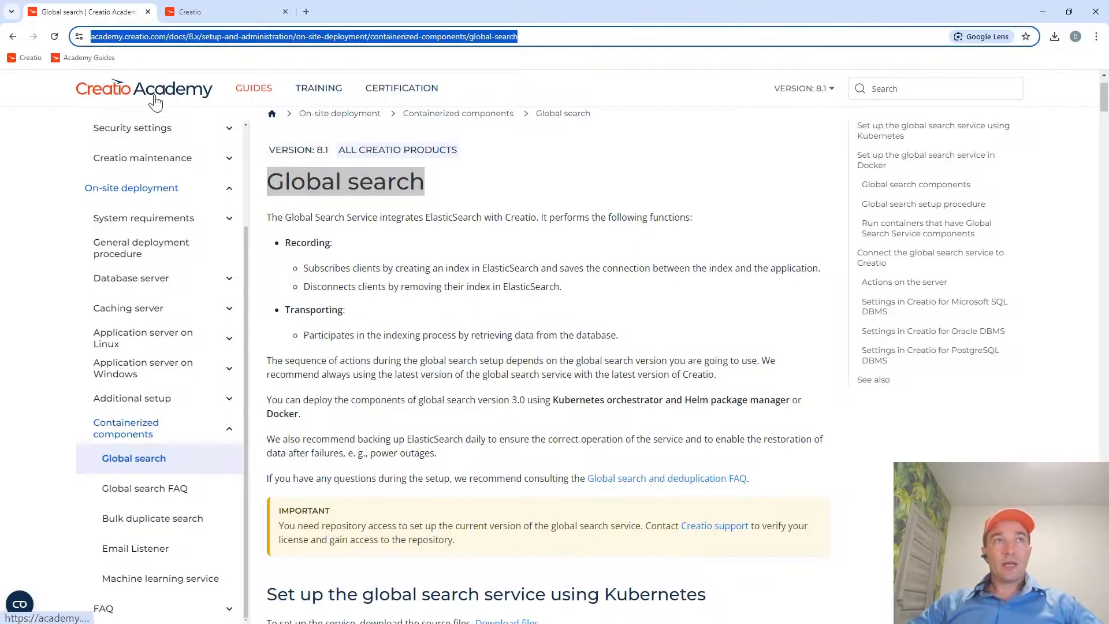
left_click(95, 60)
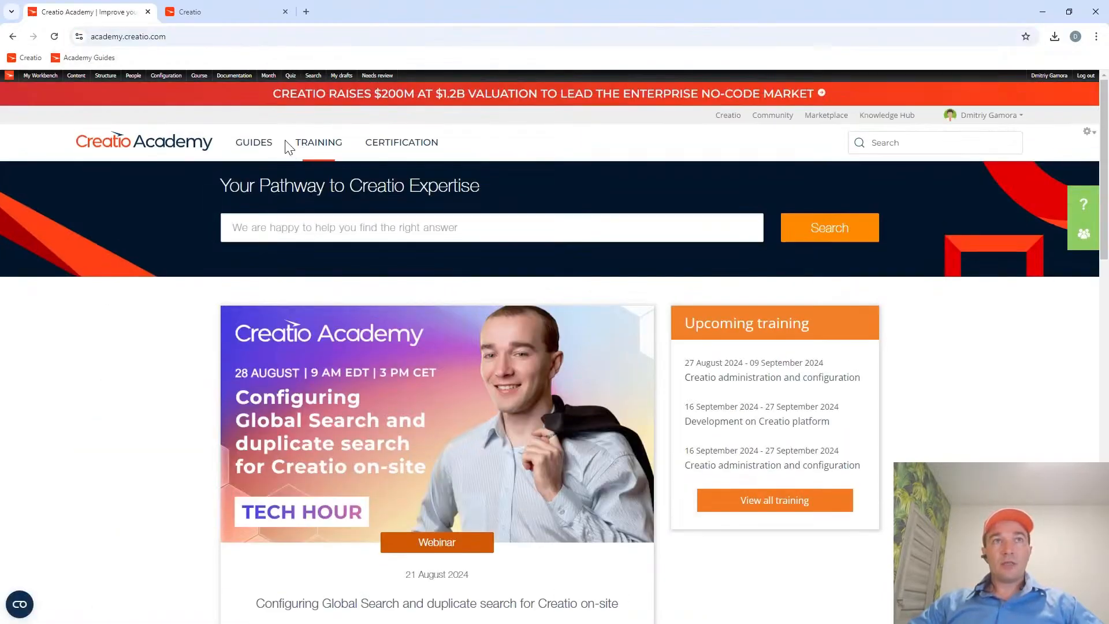
left_click(259, 142)
scroll(464, 282, "down", 3)
scroll(464, 281, "down", 5)
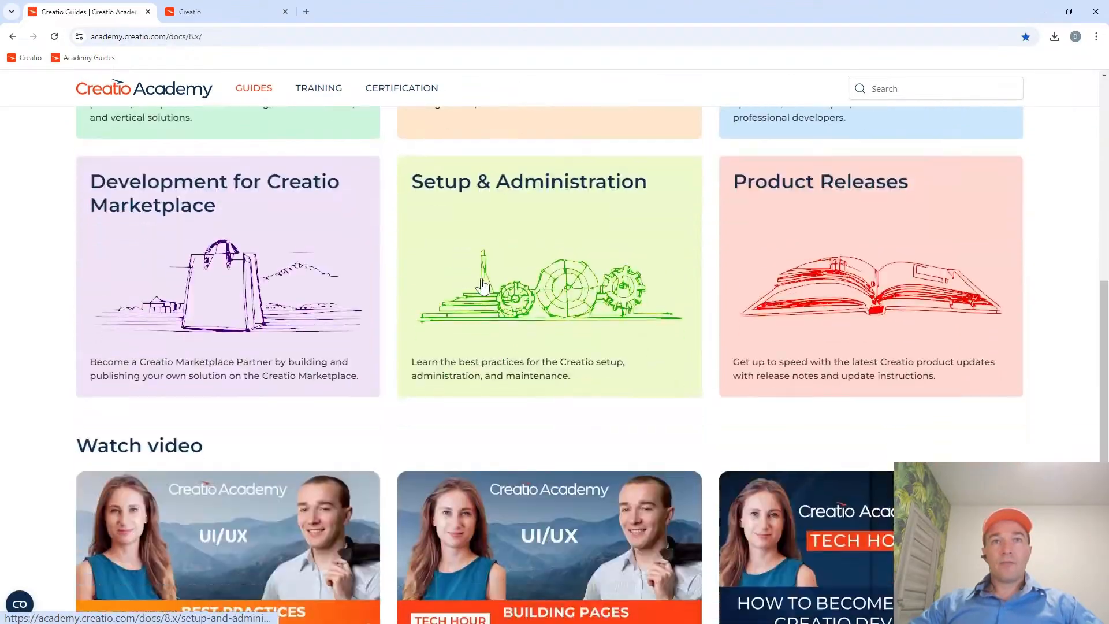
left_click(542, 204)
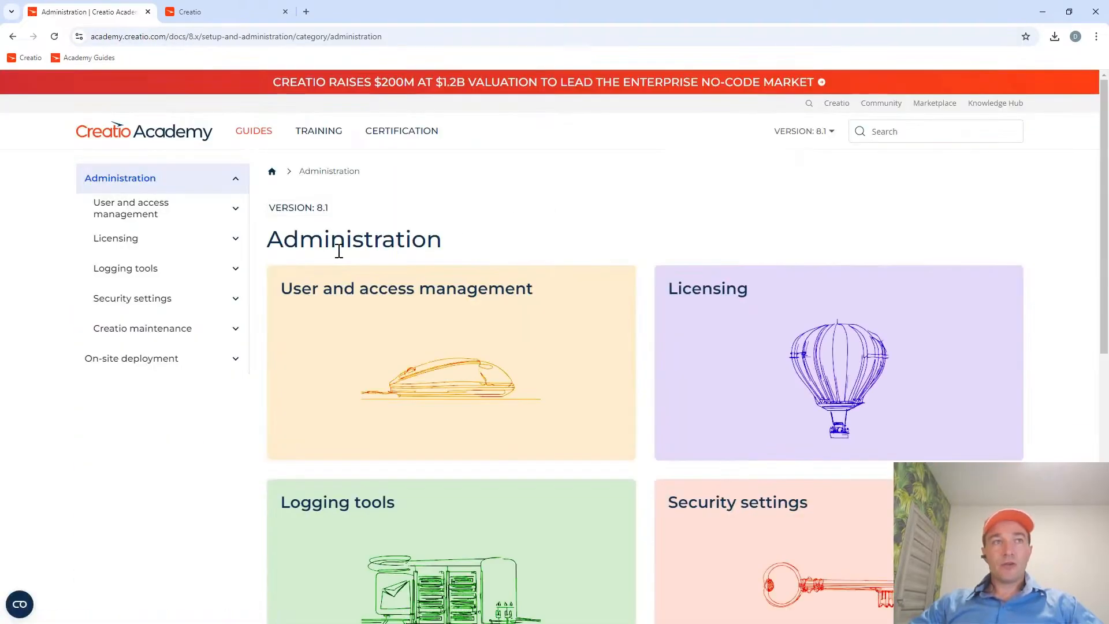
Open the Global search article found under On-site deployment, Containerized components.
left_click(232, 362)
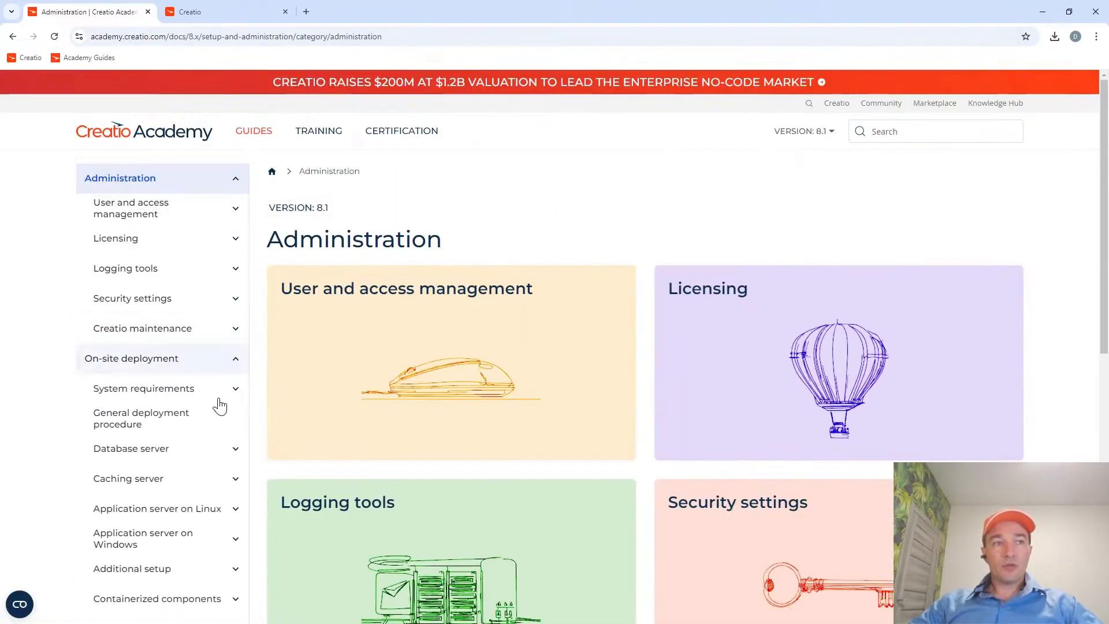
scroll(214, 433, "down", 2)
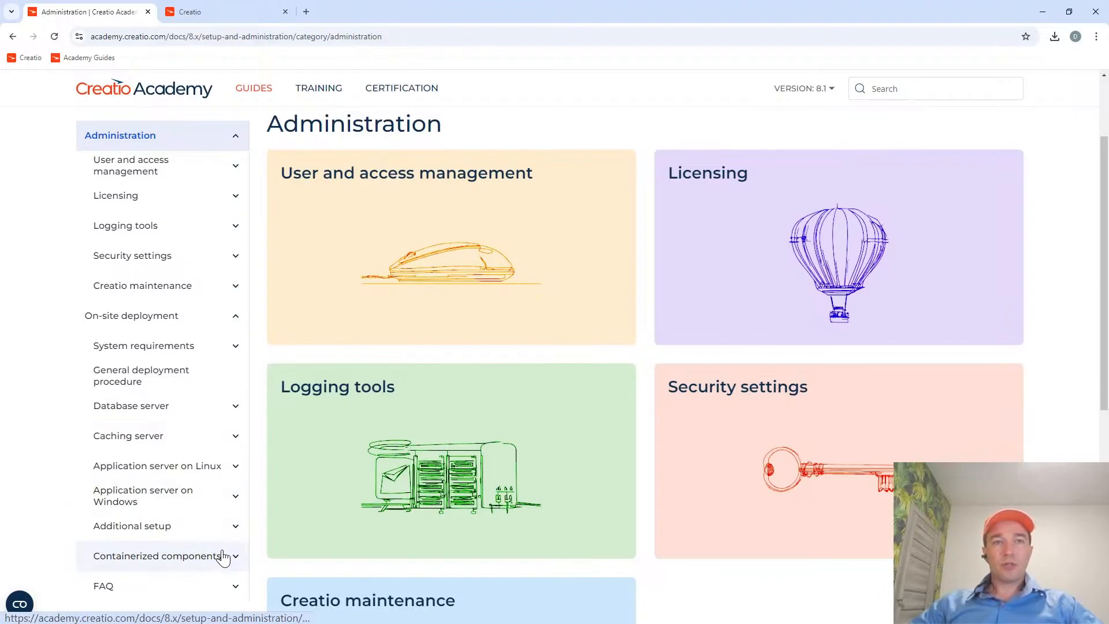
scroll(196, 559, "down", 1)
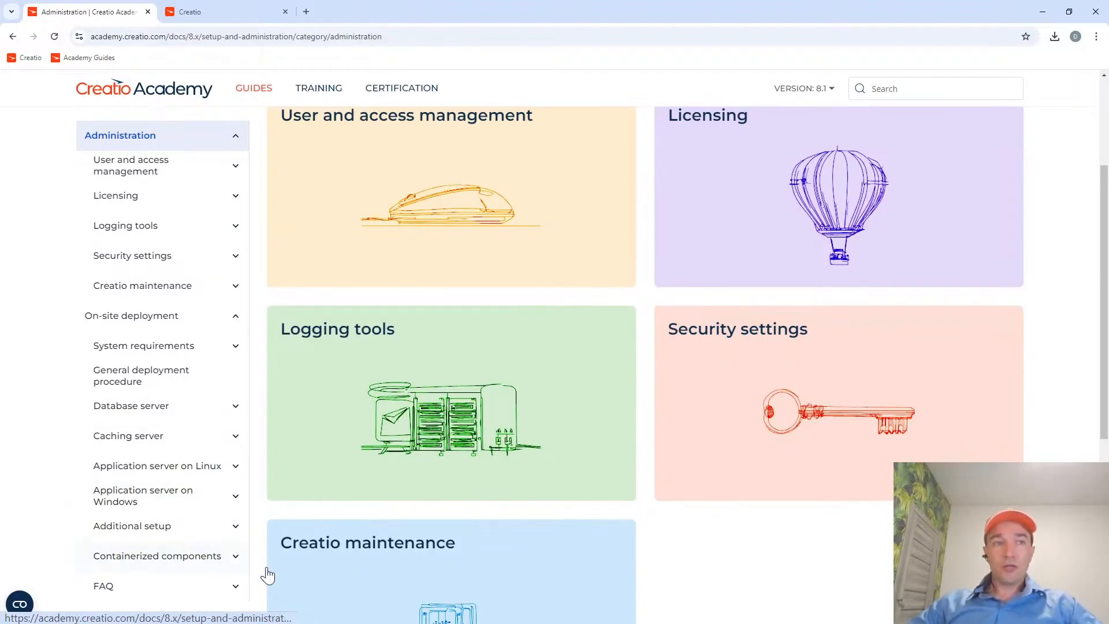
left_click(235, 557)
scroll(185, 559, "down", 2)
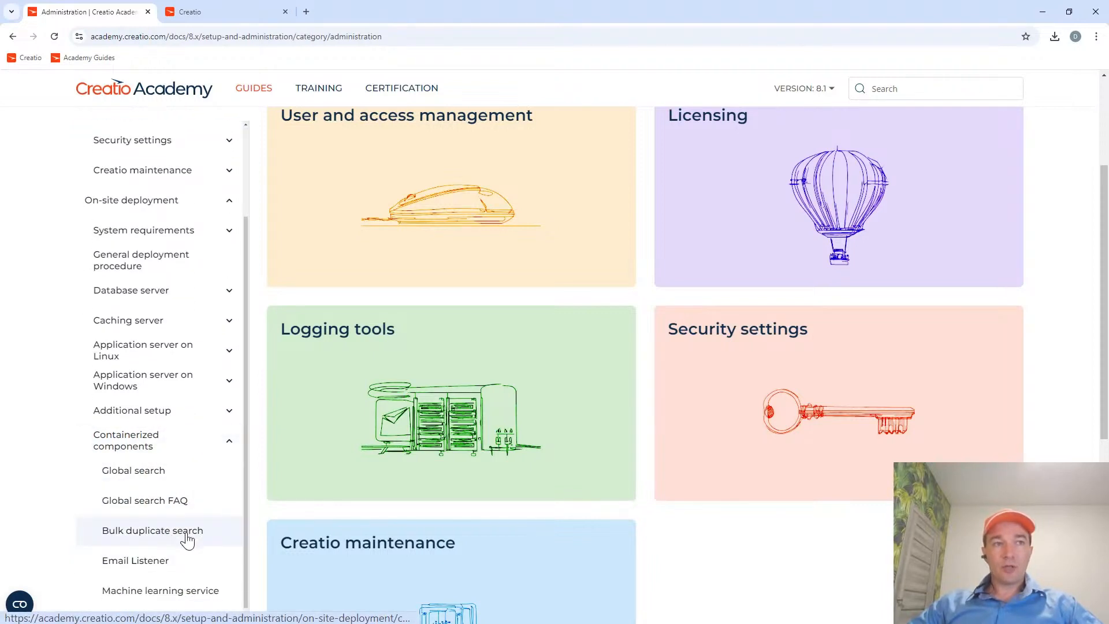
left_click(149, 475)
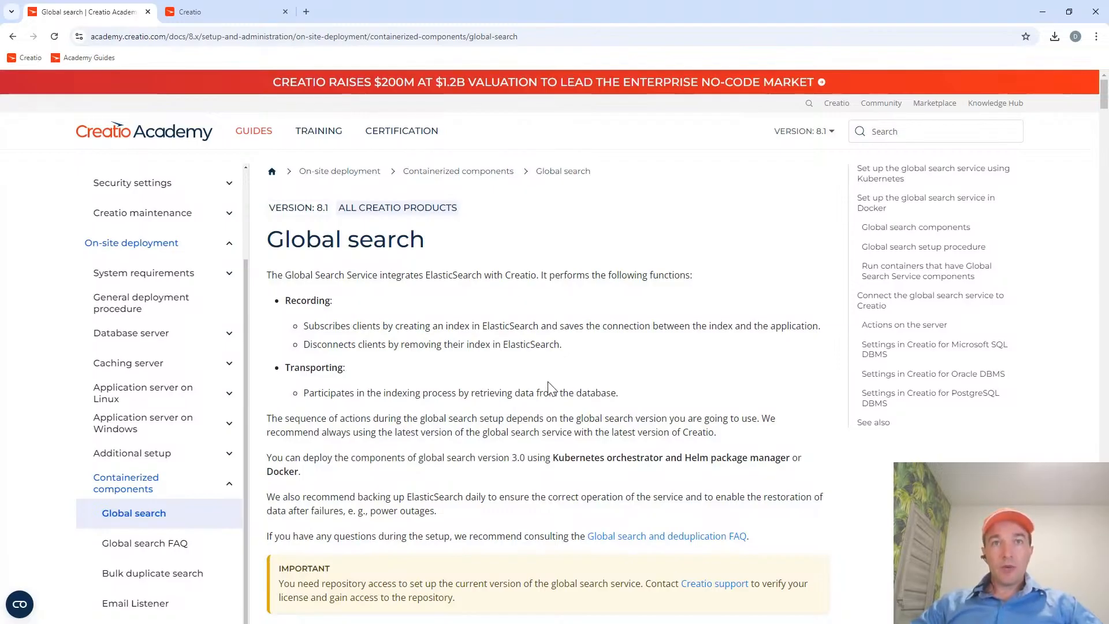
Look through the article's Kubernetes and Docker setup sections for global search, and return to the article's title.
scroll(550, 388, "down", 4)
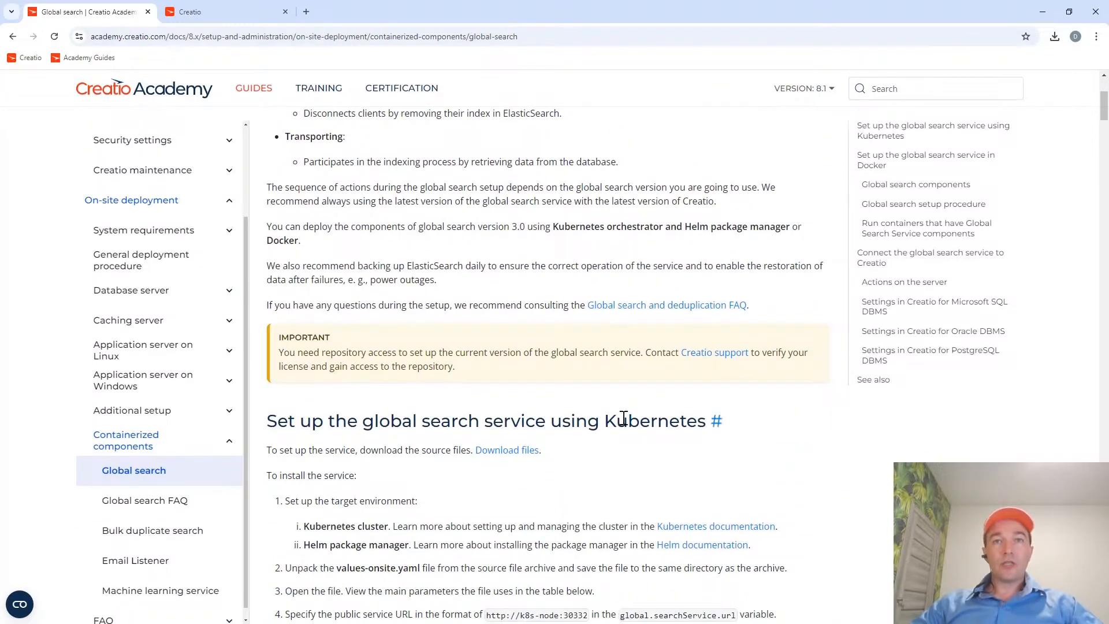
scroll(623, 418, "down", 15)
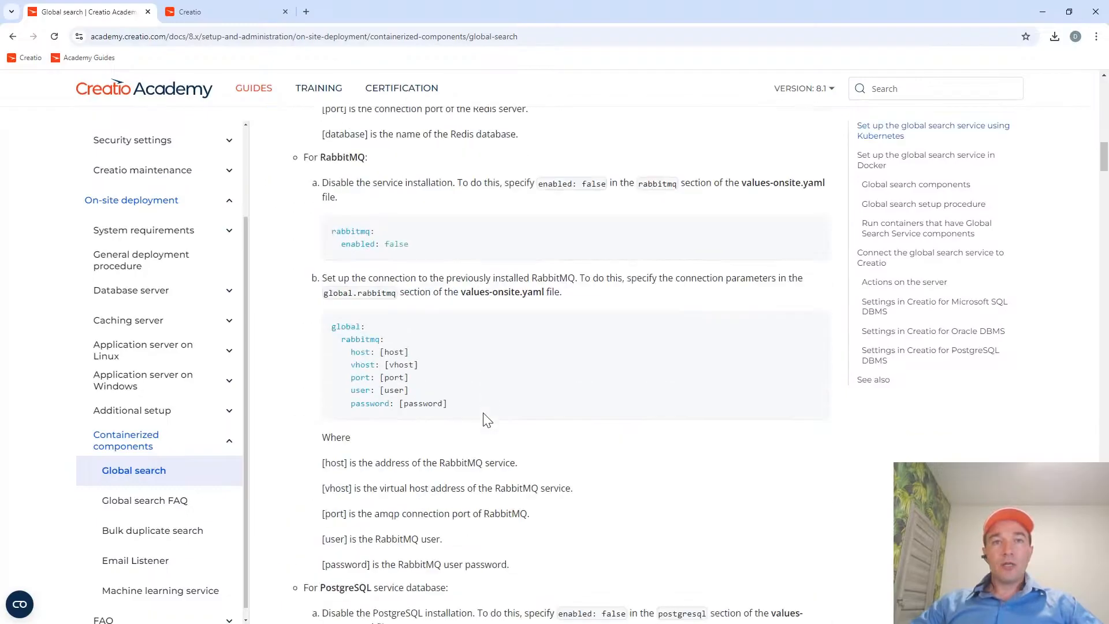
scroll(485, 419, "down", 18)
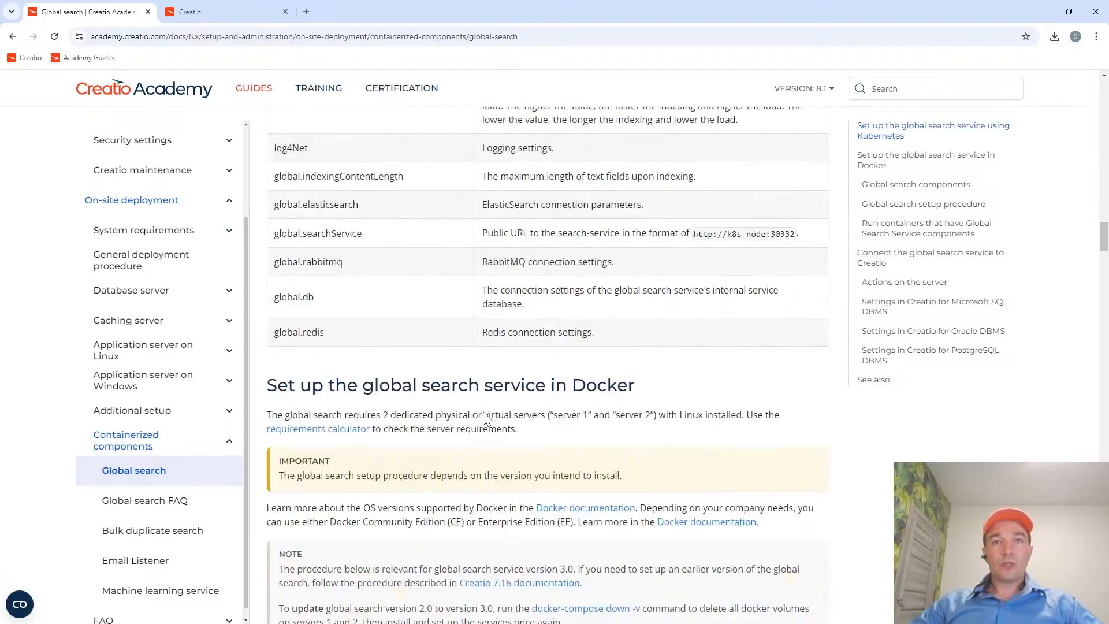
scroll(483, 411, "down", 1)
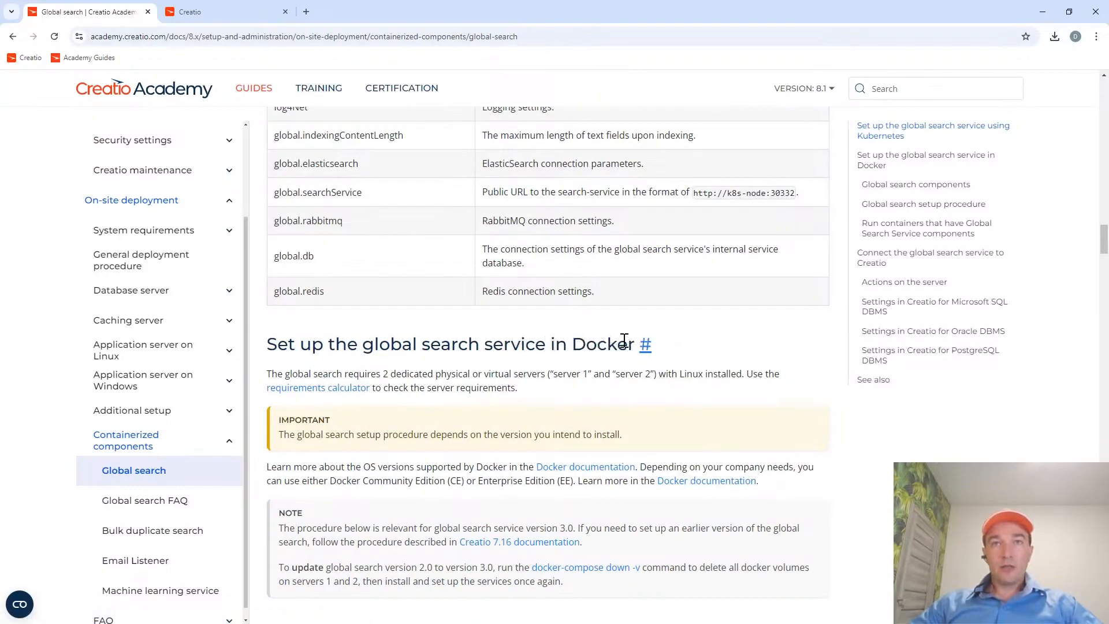
left_click_drag(571, 347, 634, 350)
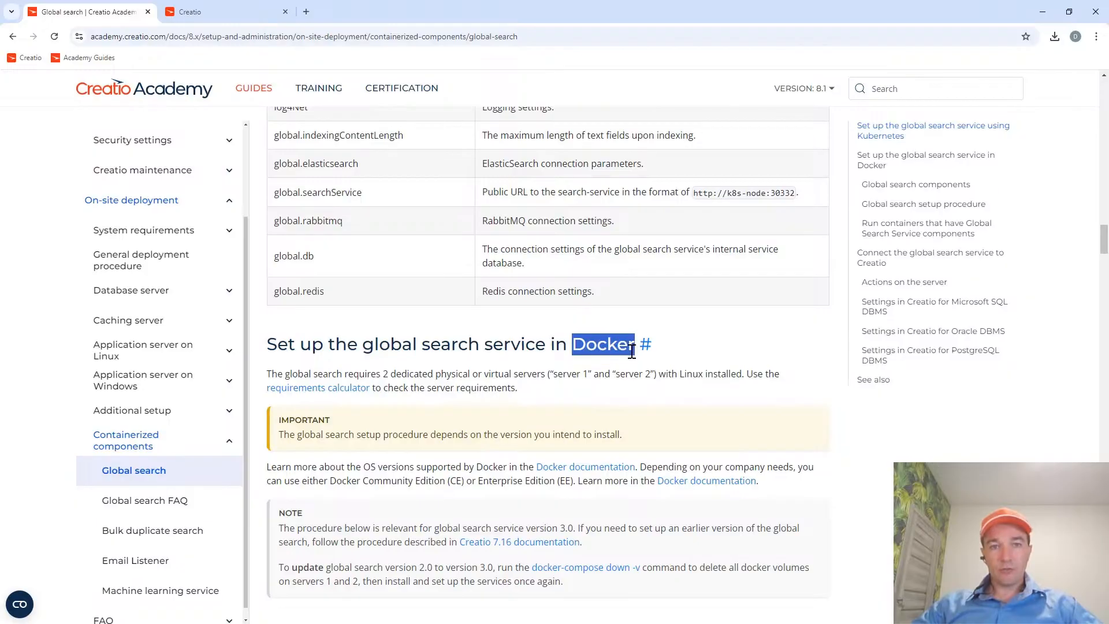
scroll(532, 418, "up", 3)
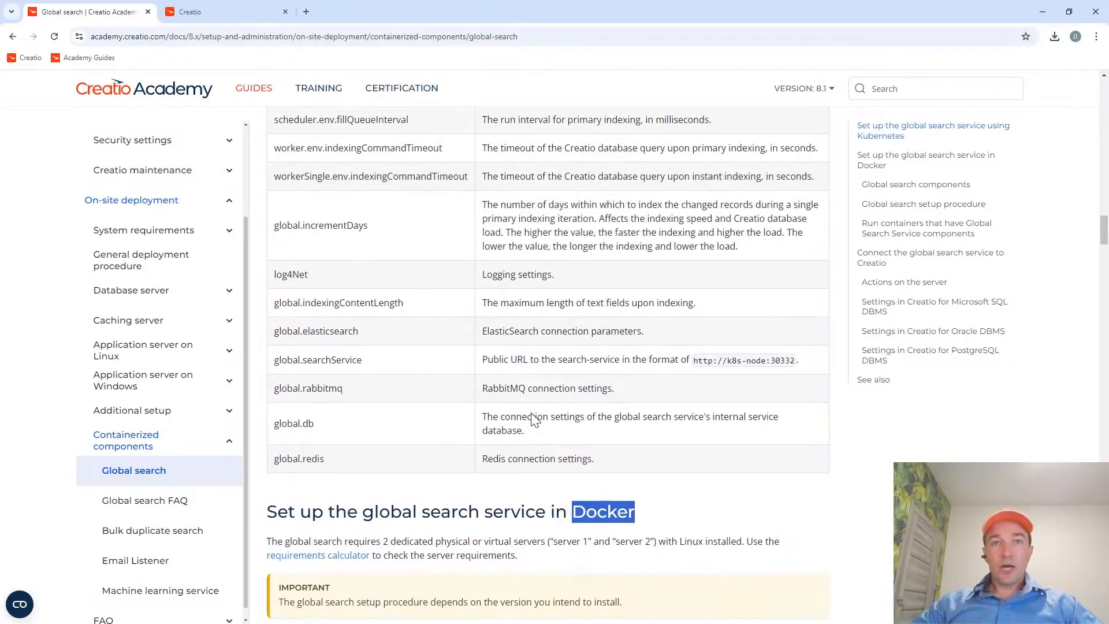
scroll(532, 418, "up", 20)
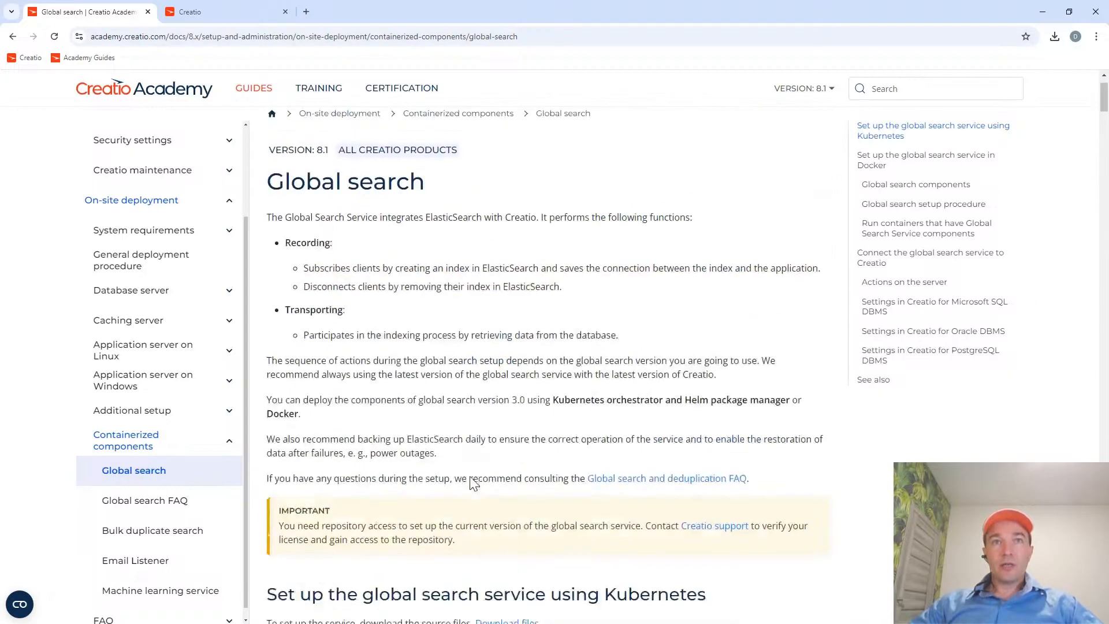
scroll(473, 483, "up", 2)
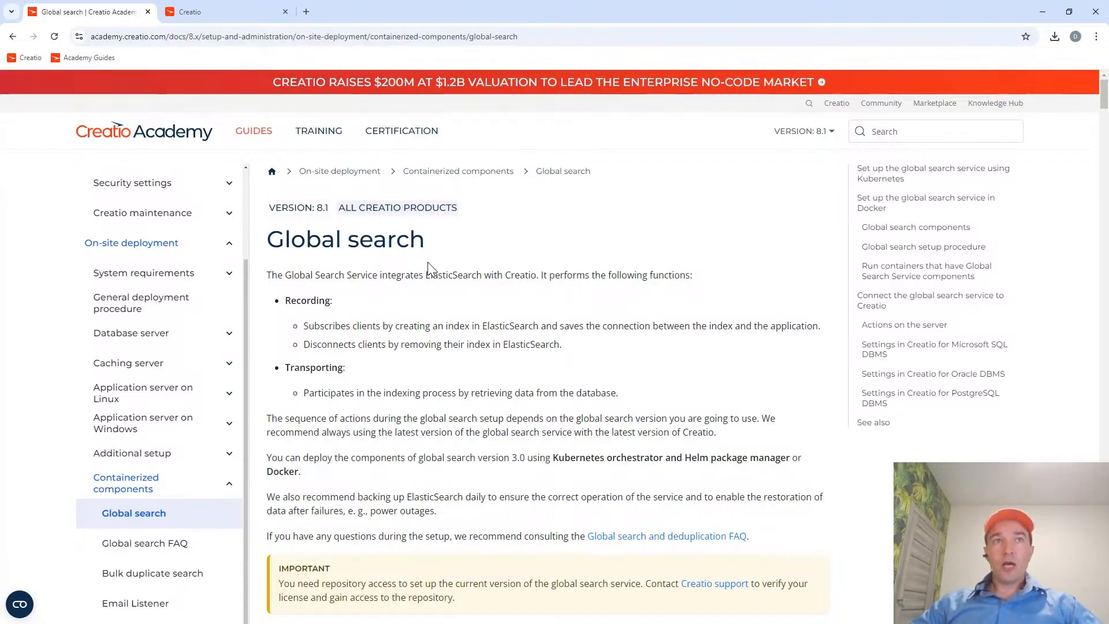
left_click_drag(437, 244, 266, 239)
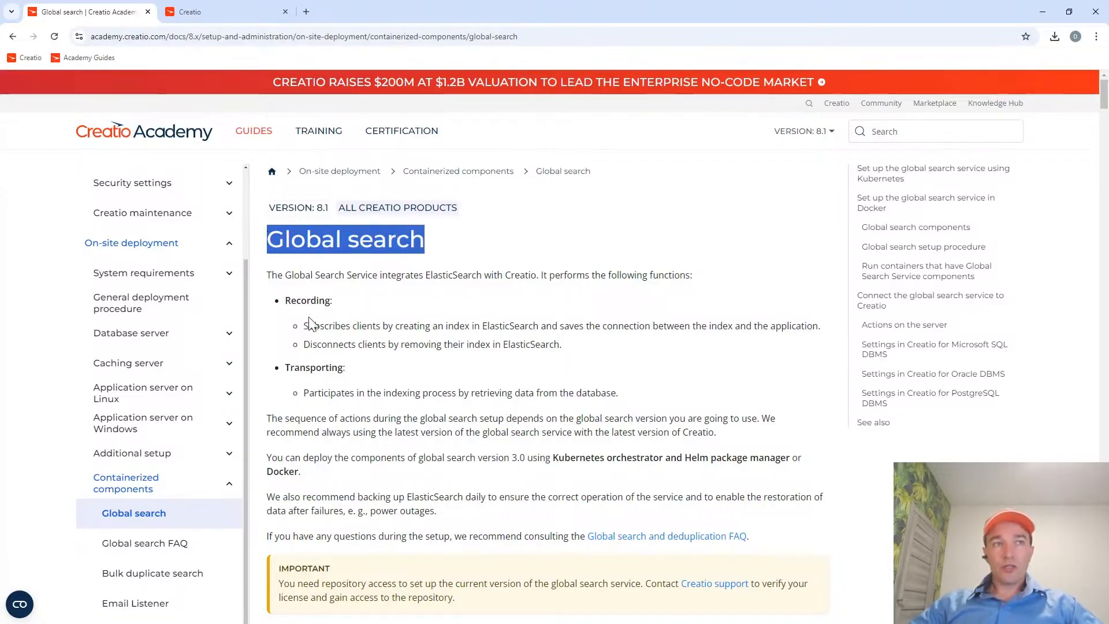
Recheck the local Creatio application's search results page and site address, and return to the Global search article.
left_click(231, 10)
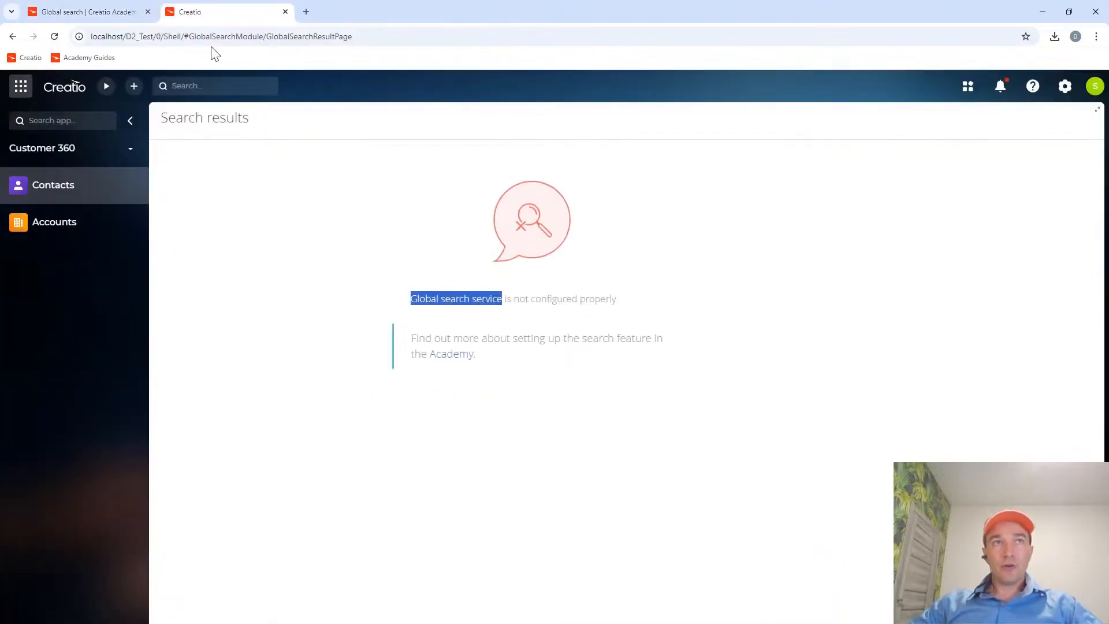
left_click(84, 12)
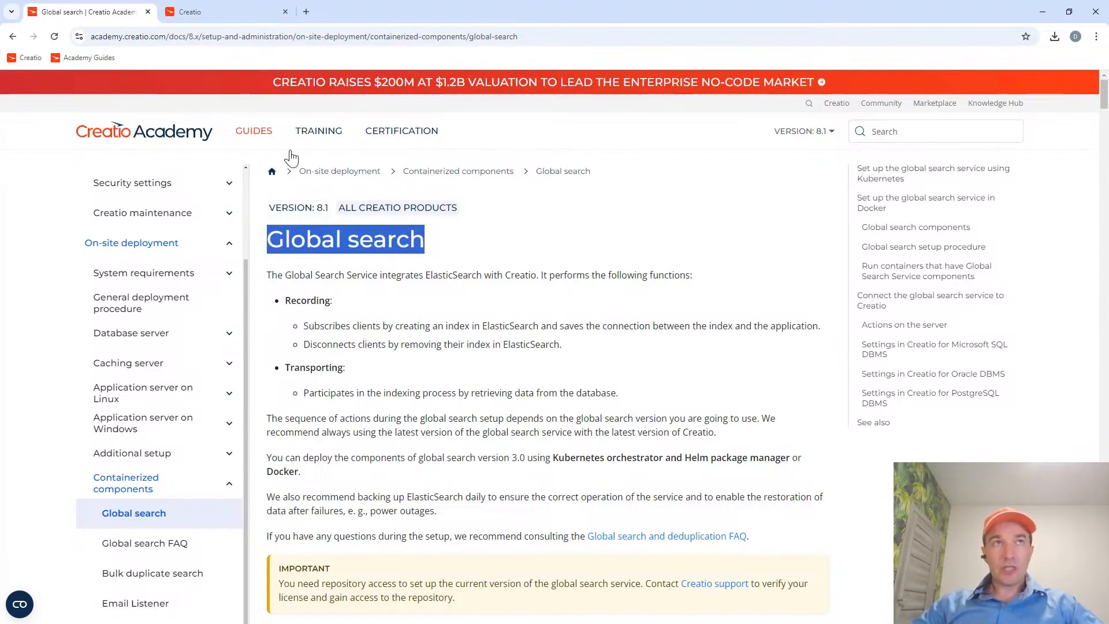
left_click(231, 13)
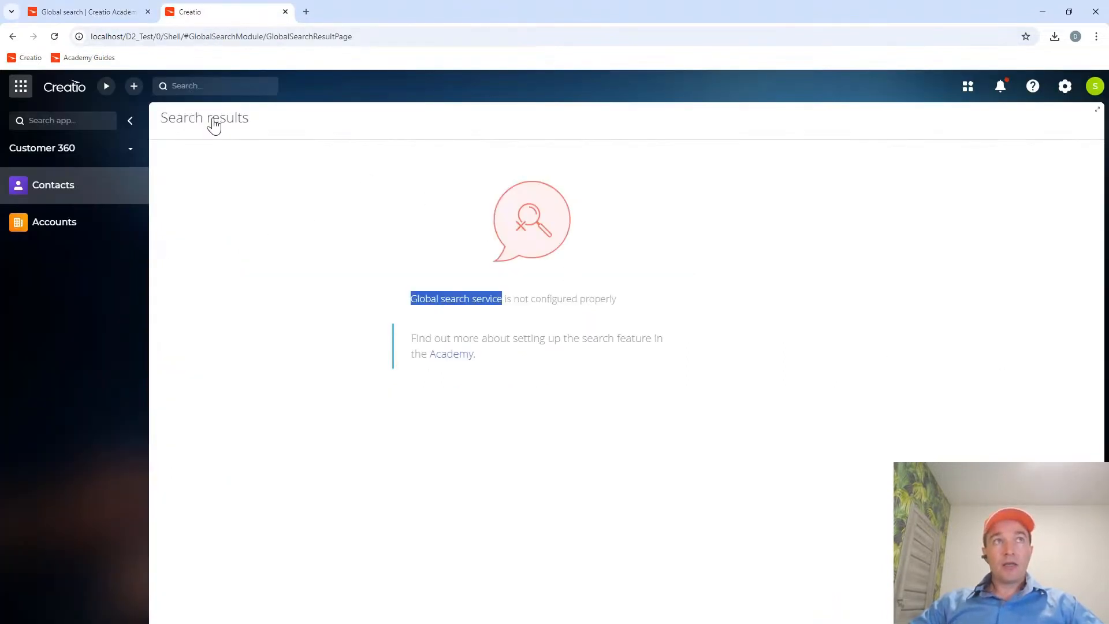
left_click(155, 37)
mouse_move(155, 36)
left_mouse_down()
mouse_move(89, 37)
mouse_move(141, 37)
left_mouse_up()
left_click(98, 12)
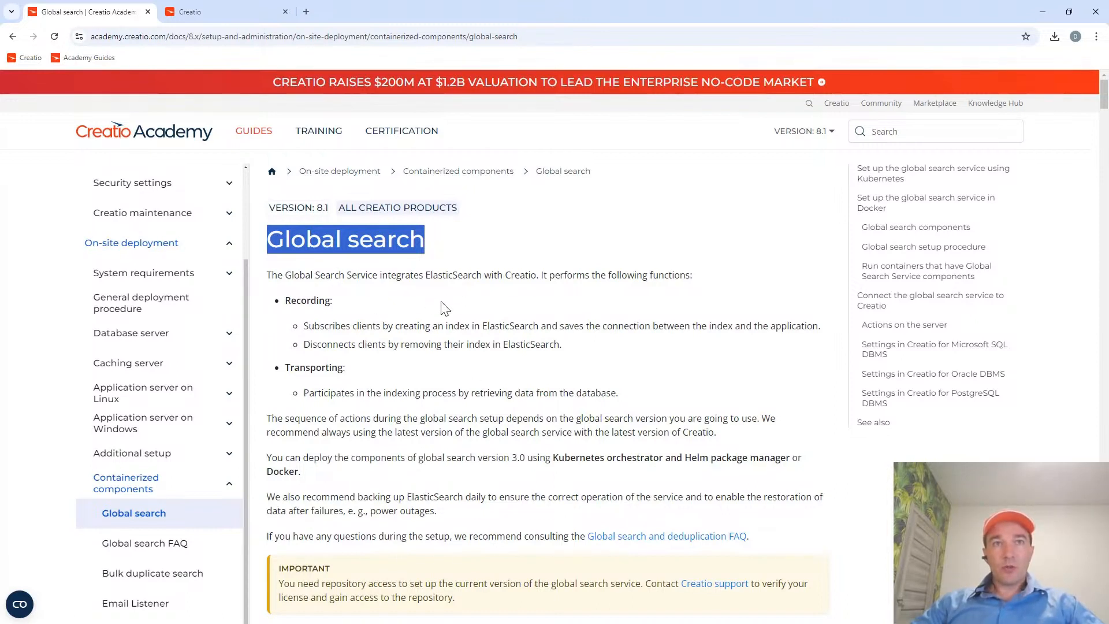
Read through the Global search article's introduction and Kubernetes instructions, continuing to the section on setting up the service in Docker.
scroll(461, 376, "down", 2)
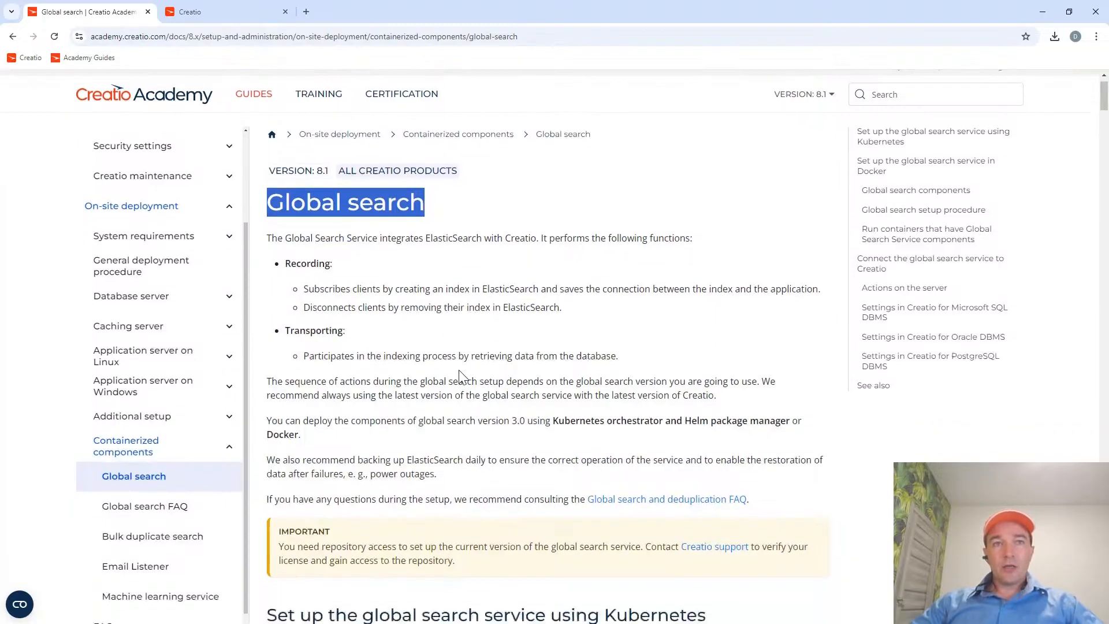
scroll(460, 376, "down", 3)
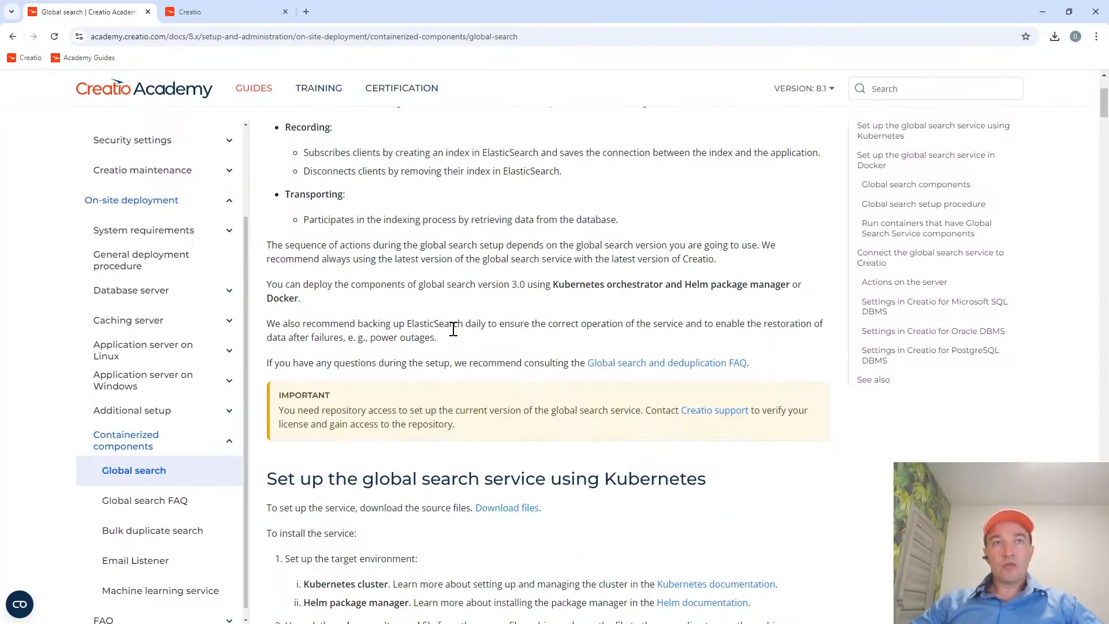
scroll(491, 358, "down", 1)
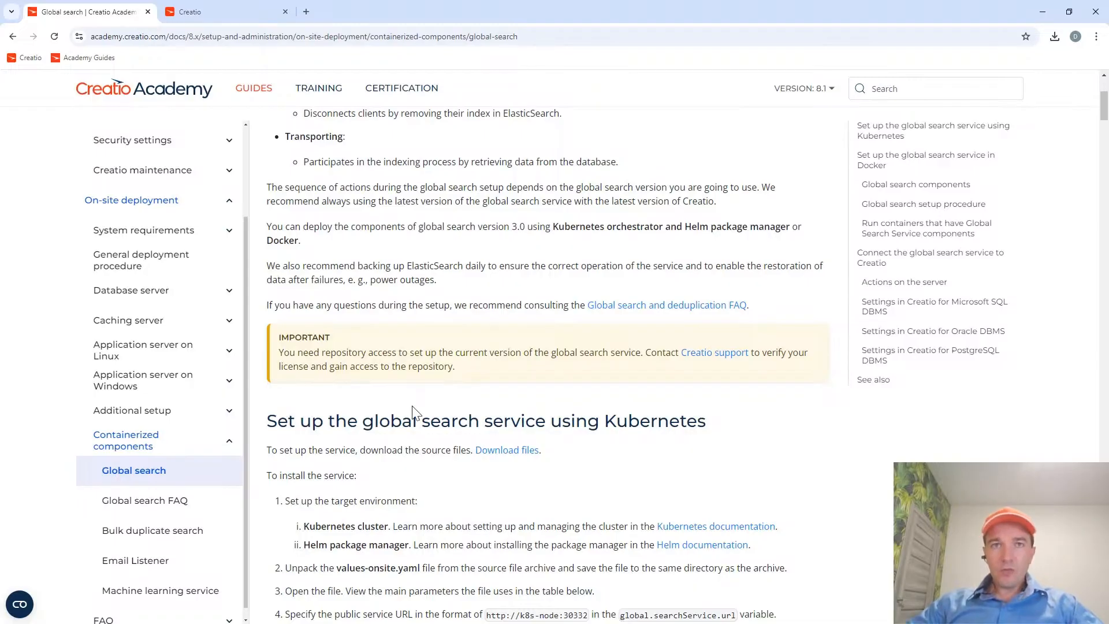
scroll(467, 488, "down", 8)
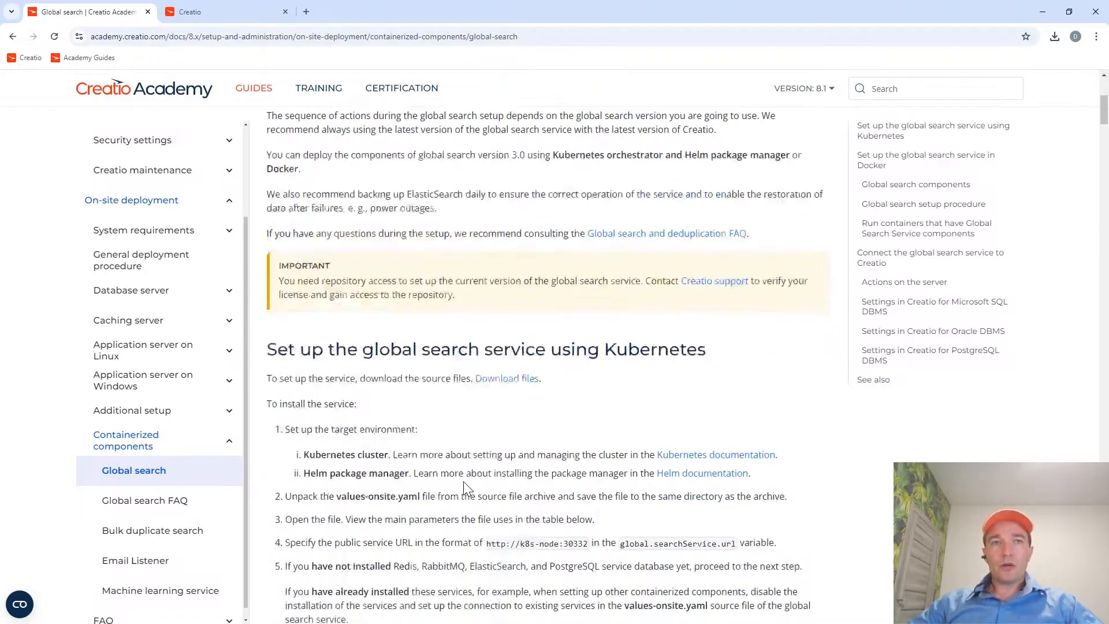
scroll(463, 481, "down", 10)
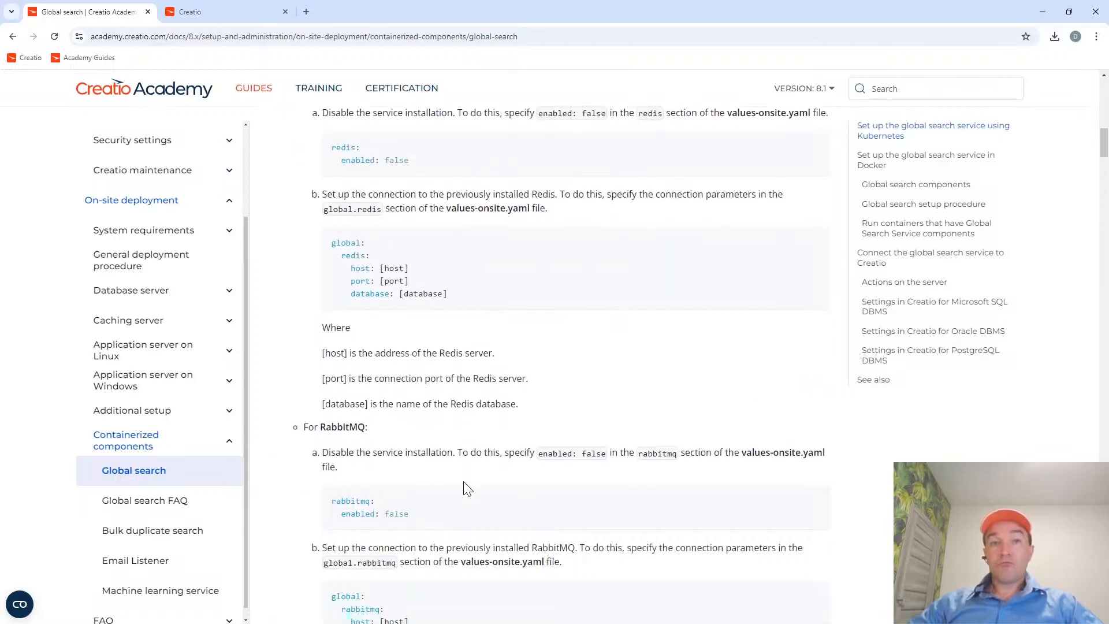
scroll(469, 488, "down", 10)
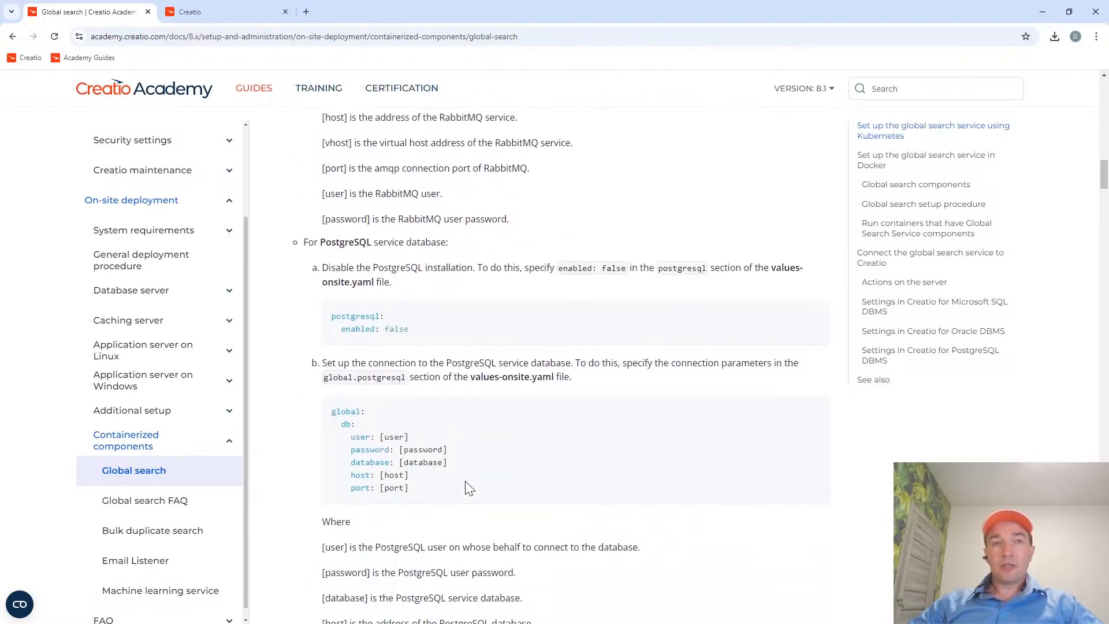
scroll(466, 476, "down", 9)
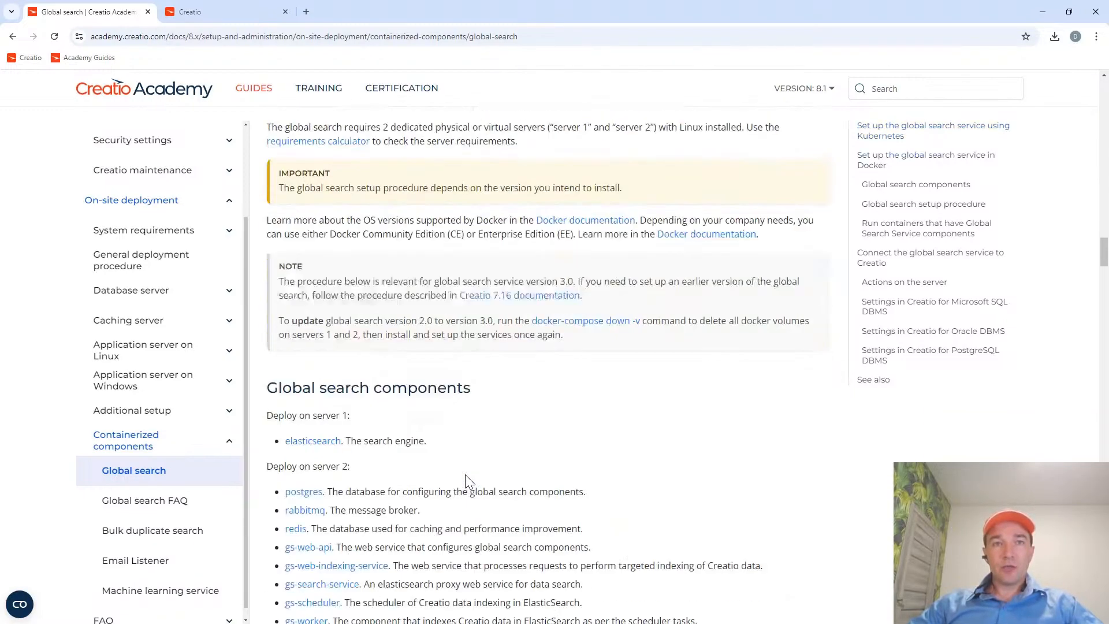
scroll(465, 473, "up", 4)
scroll(465, 416, "down", 2)
scroll(465, 410, "down", 1)
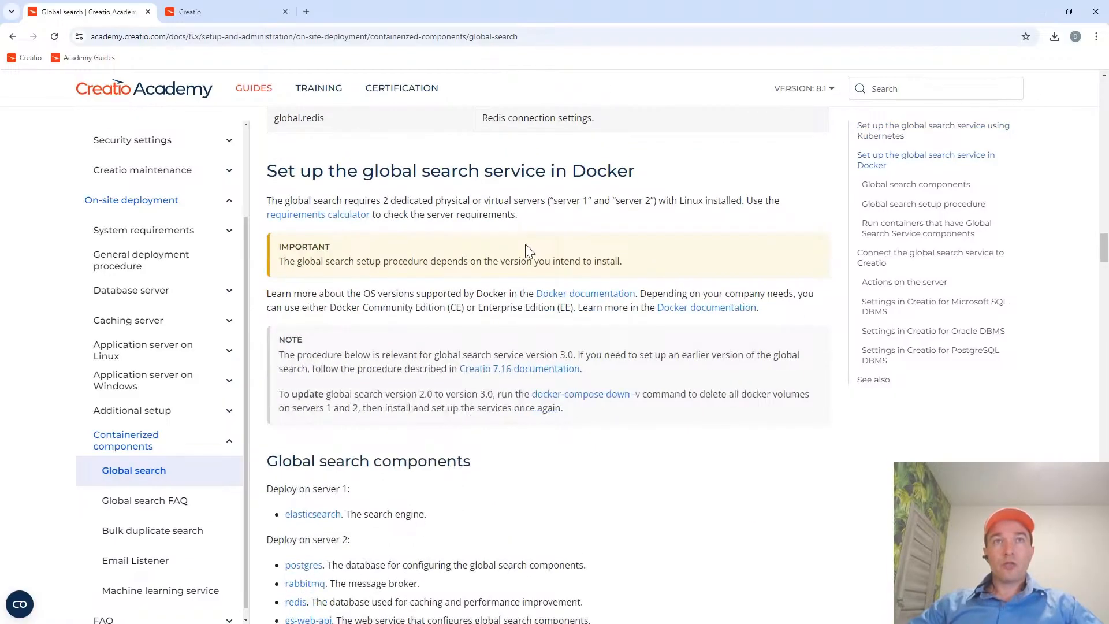
Check the article's address and examine the Docker section's requirements for server 1 and server 2, including the search engine component.
left_click(172, 44)
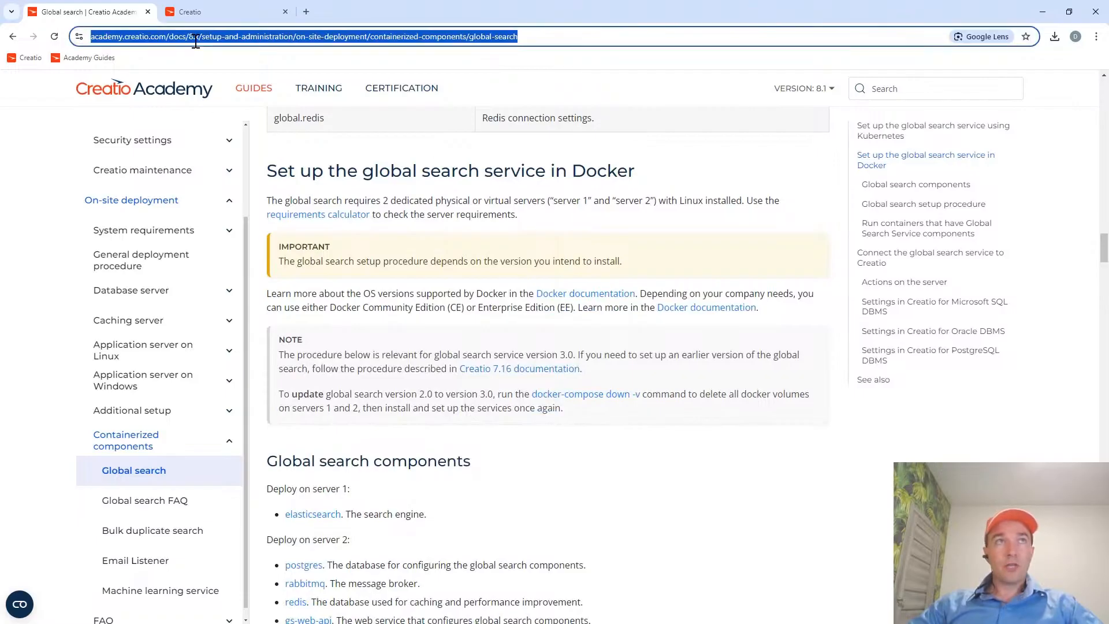
left_click(420, 174)
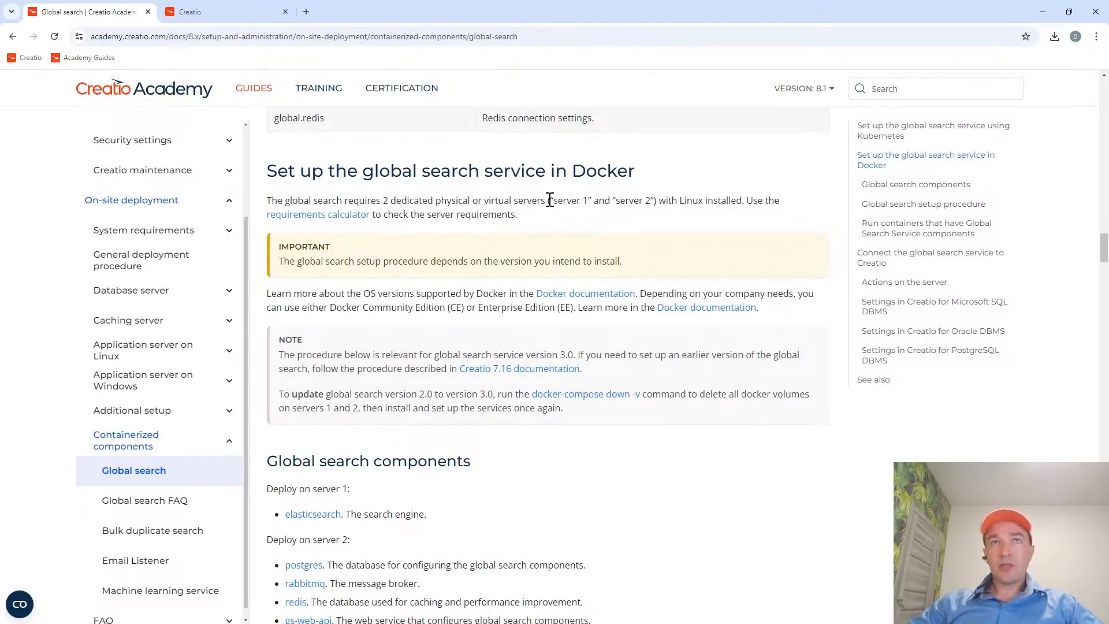
left_click_drag(548, 199, 652, 200)
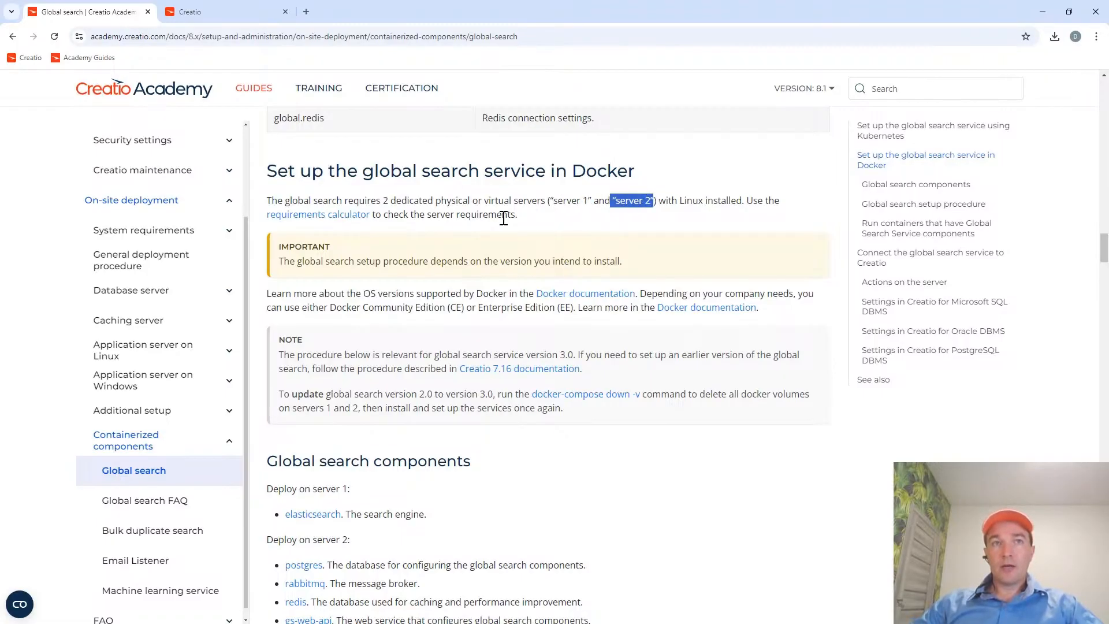
left_click_drag(427, 514, 345, 514)
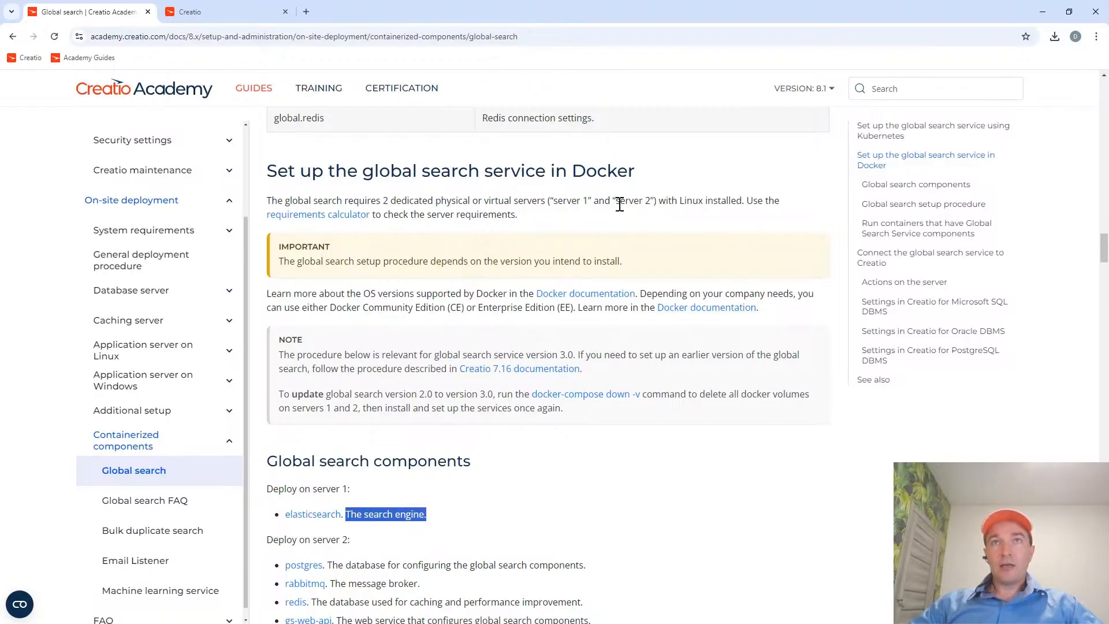
left_click_drag(614, 201, 652, 201)
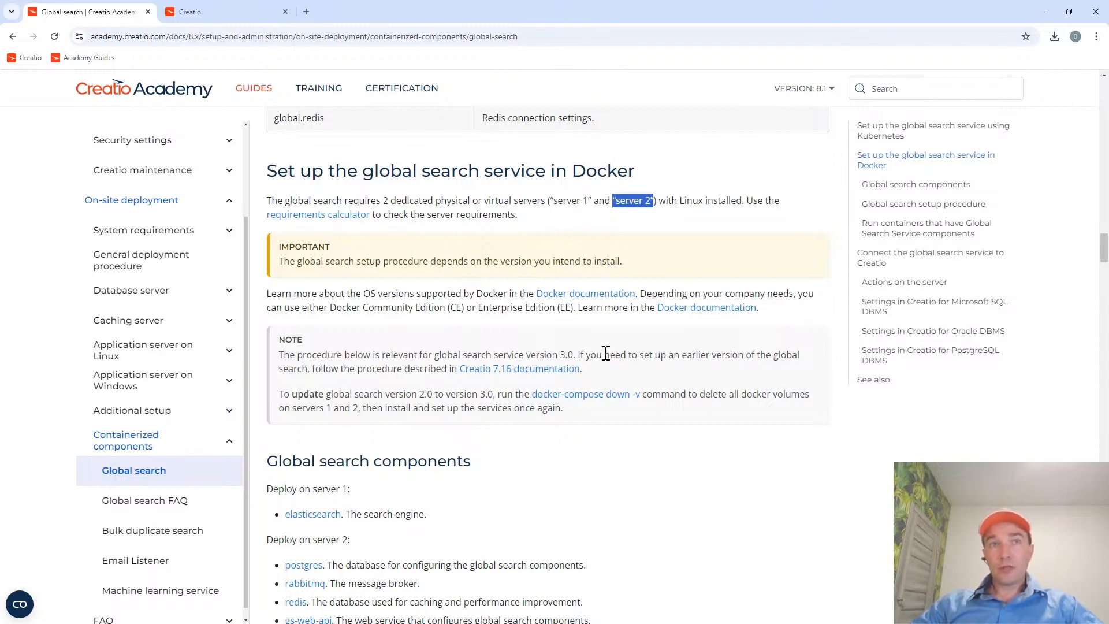
left_click_drag(550, 200, 653, 202)
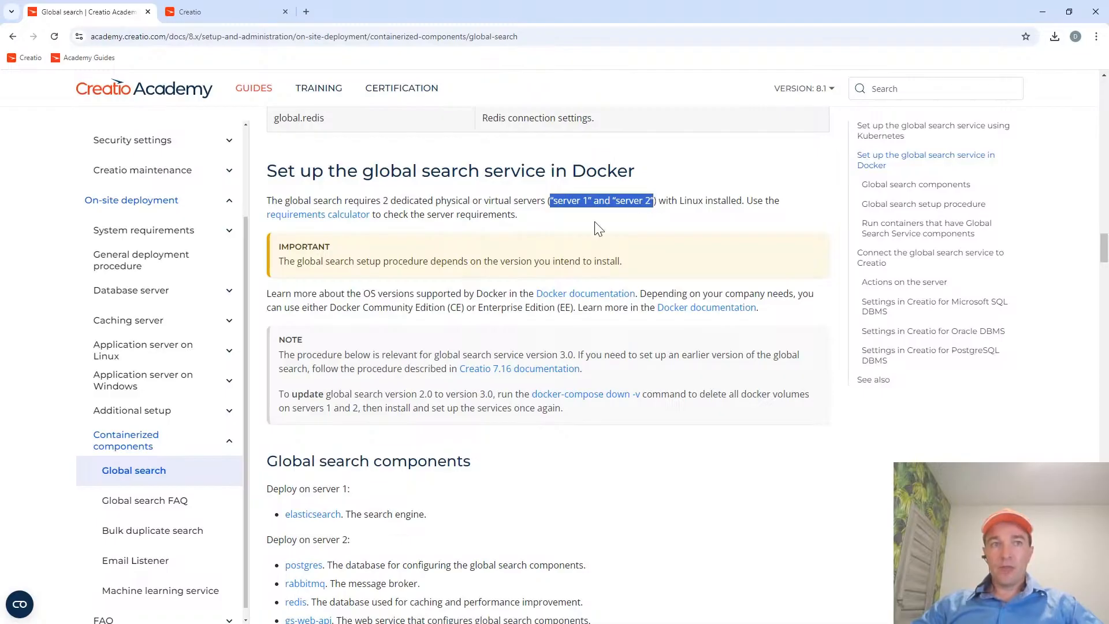
Review the components to deploy on server 1 and server 2, and locate the source files download link.
scroll(421, 341, "down", 1)
scroll(423, 341, "down", 5)
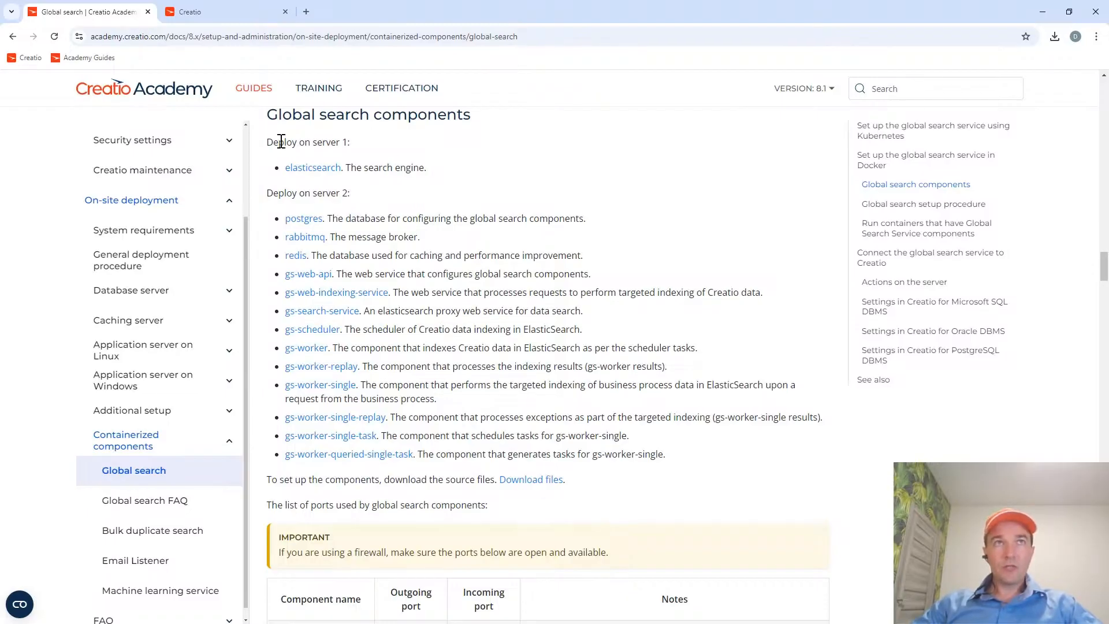
left_click_drag(266, 142, 492, 177)
left_click(490, 177)
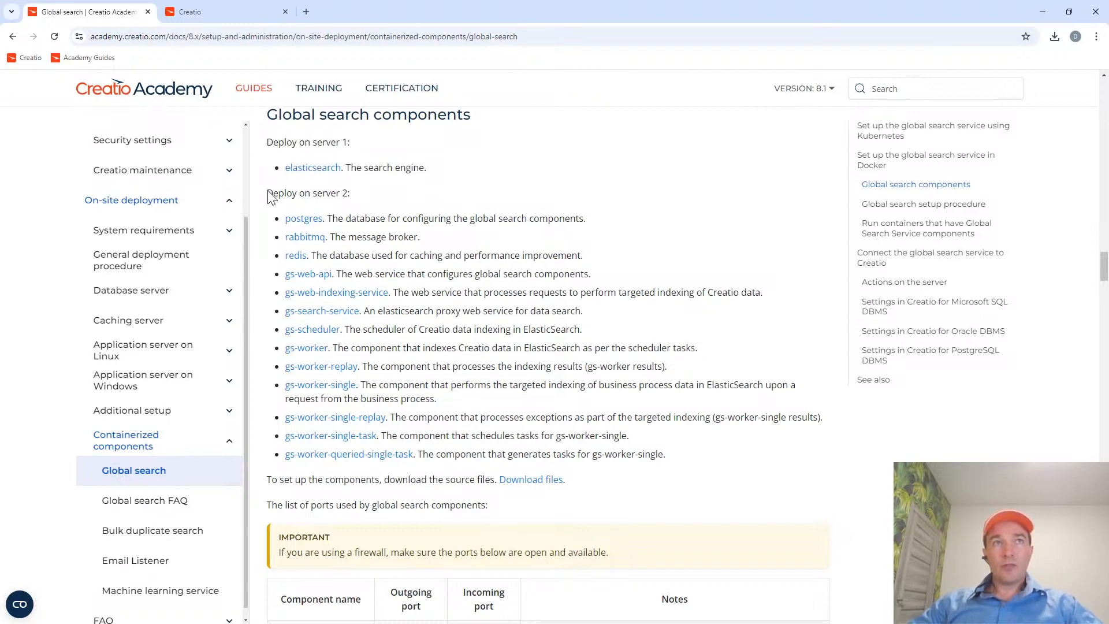
left_click_drag(267, 194, 688, 464)
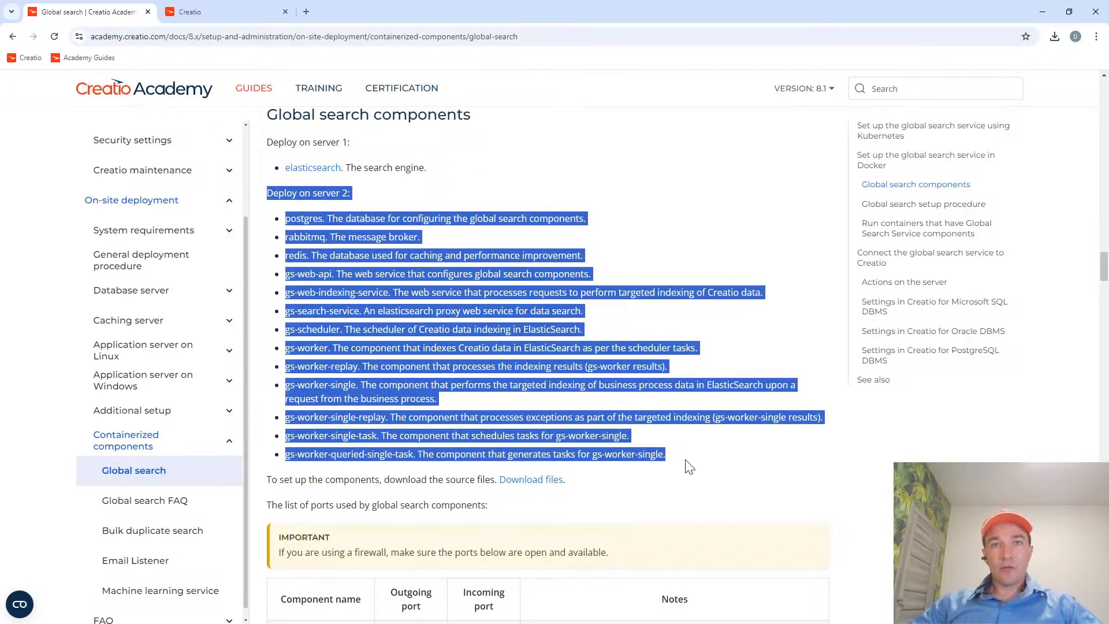
left_click(687, 464)
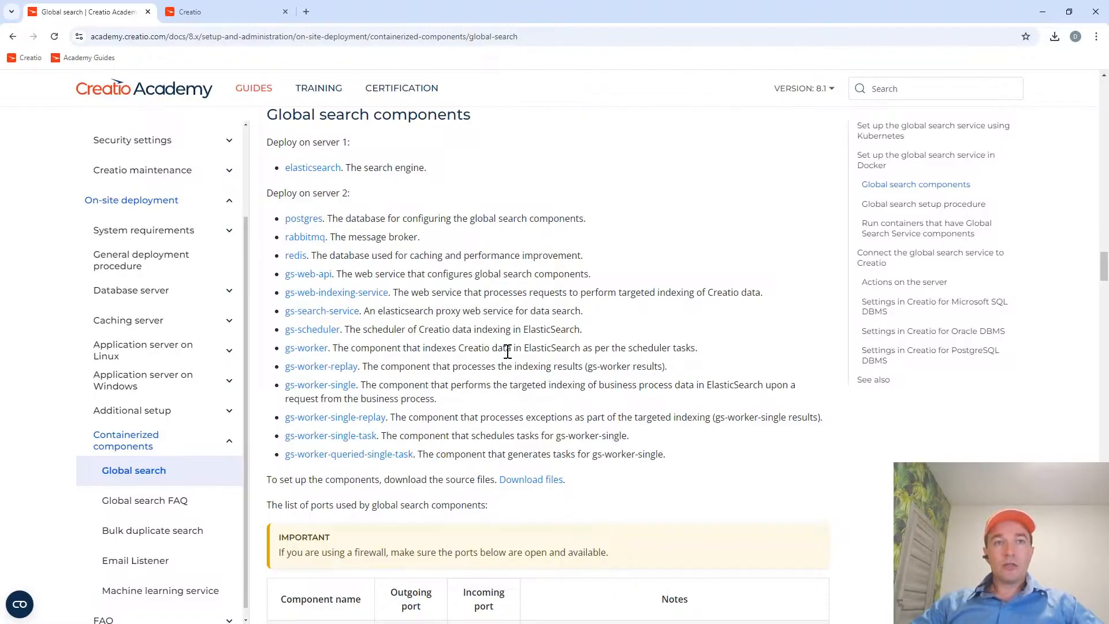
scroll(507, 351, "down", 10)
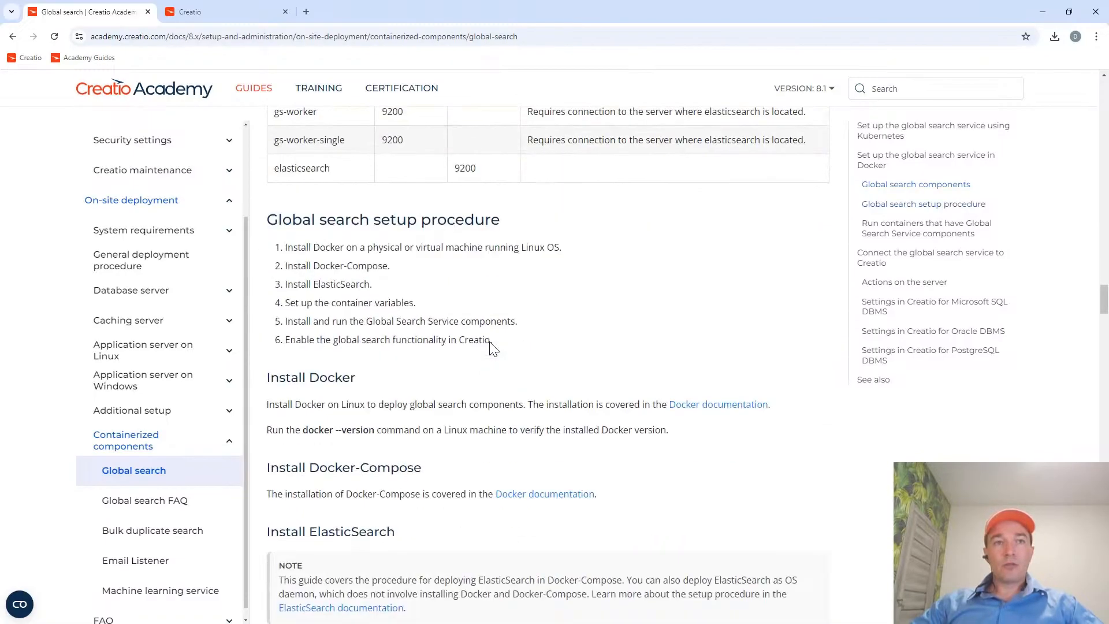
scroll(492, 346, "up", 10)
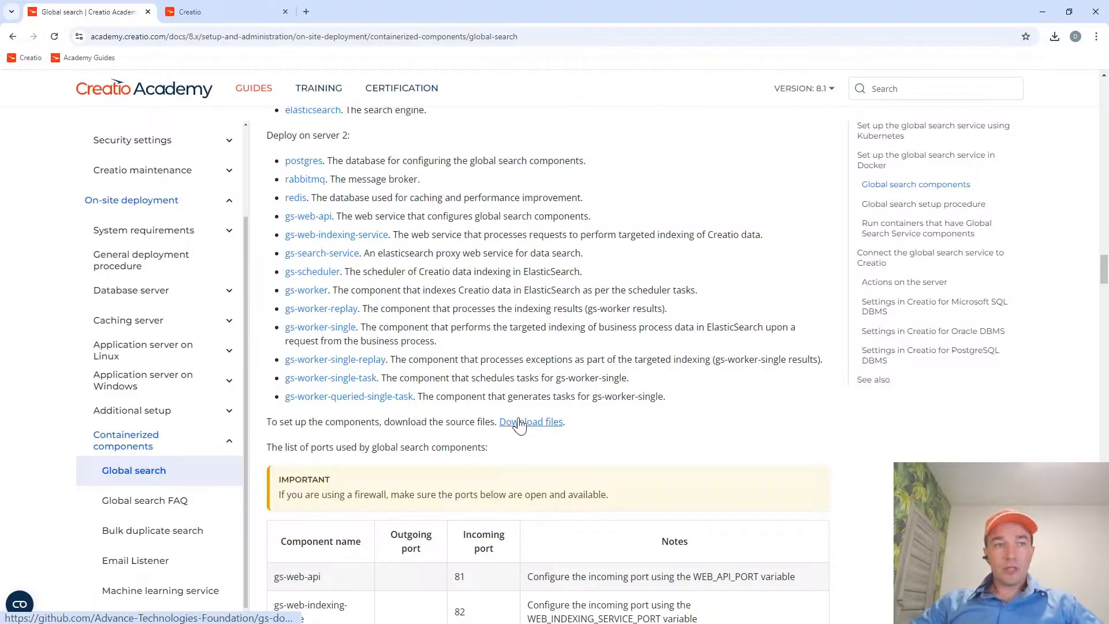
Switch to Far Manager, close docker-info.txt, check the archives in the Downloads folder, and return to the Global search article.
key("alt+Tab")
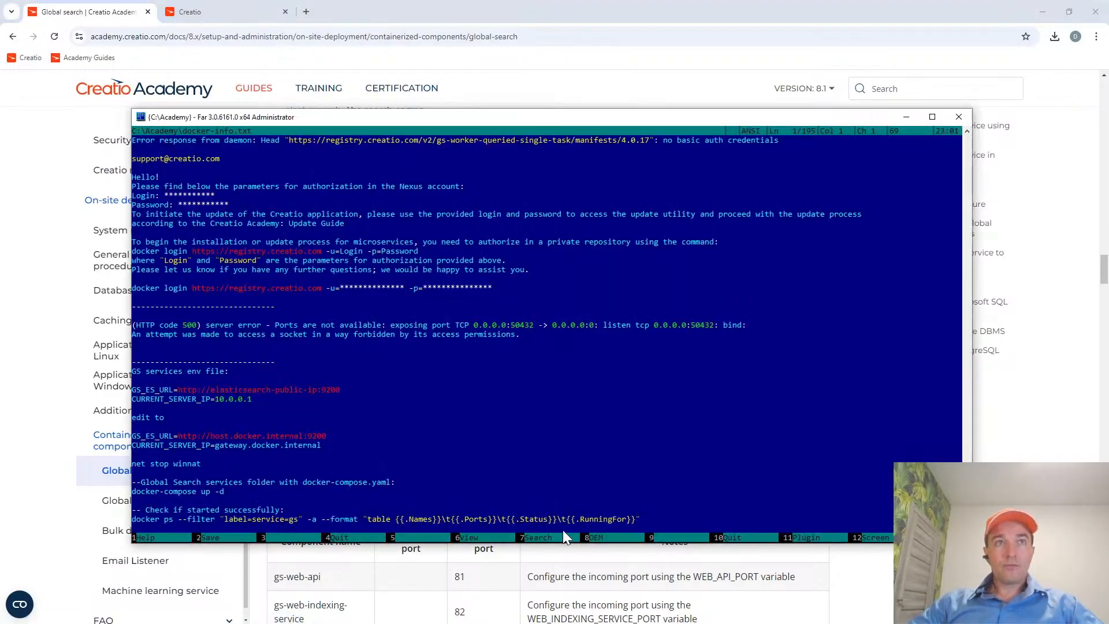
key("Escape")
key("Tab")
key("Up")
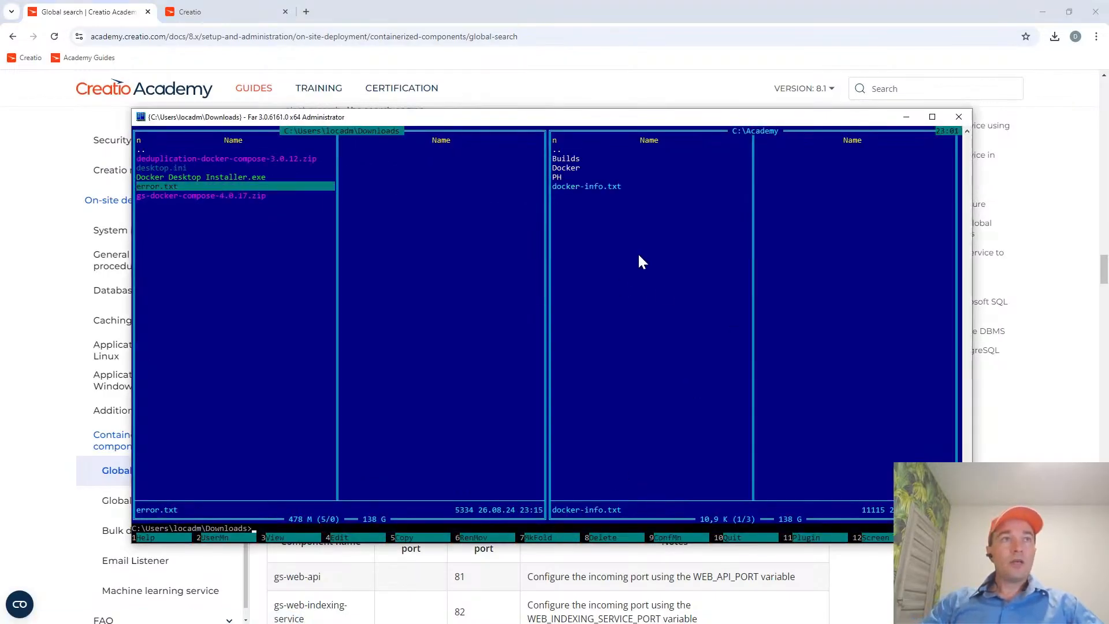
key("Up")
key("Up")
key("alt+Tab")
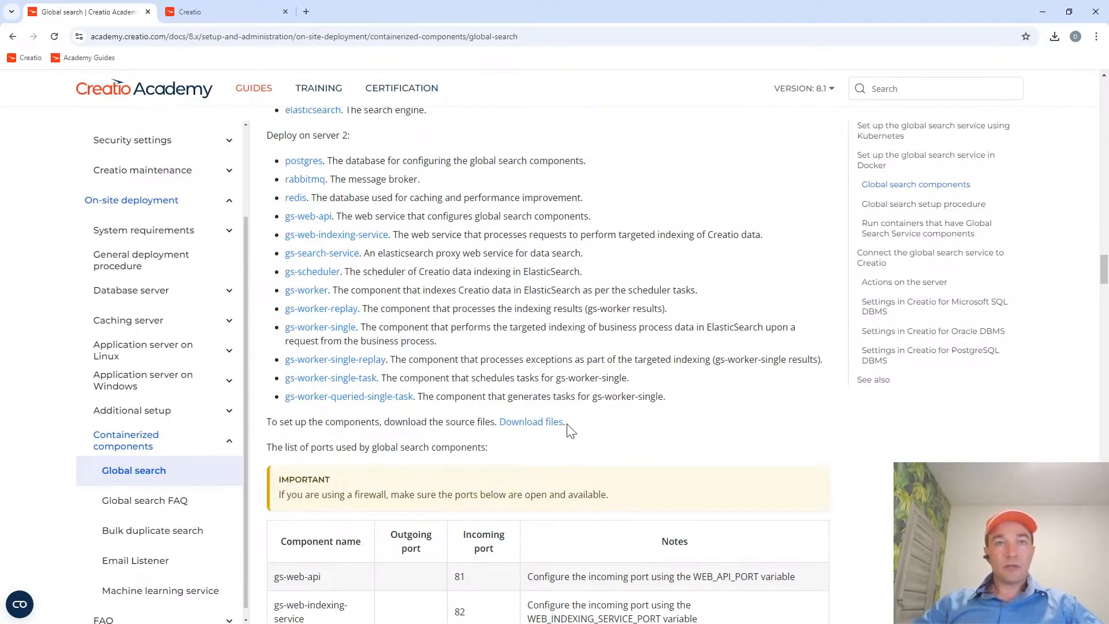
View the gs-docker-compose v4.0.17 release page on GitHub from the article's source files link, and return to the component list.
left_click(531, 422)
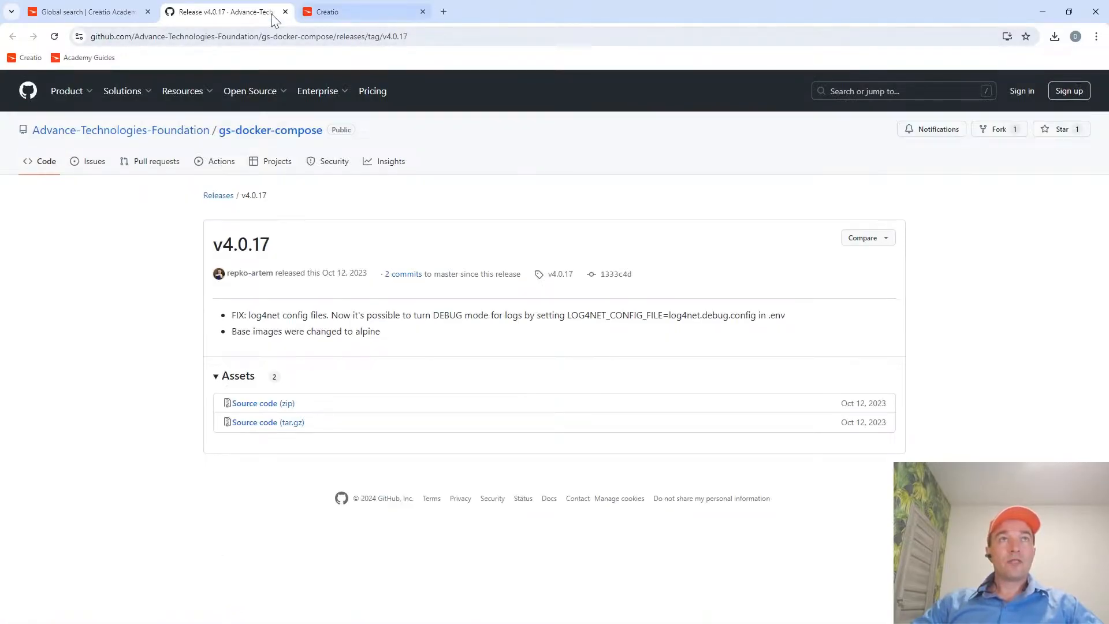
middle_click(225, 11)
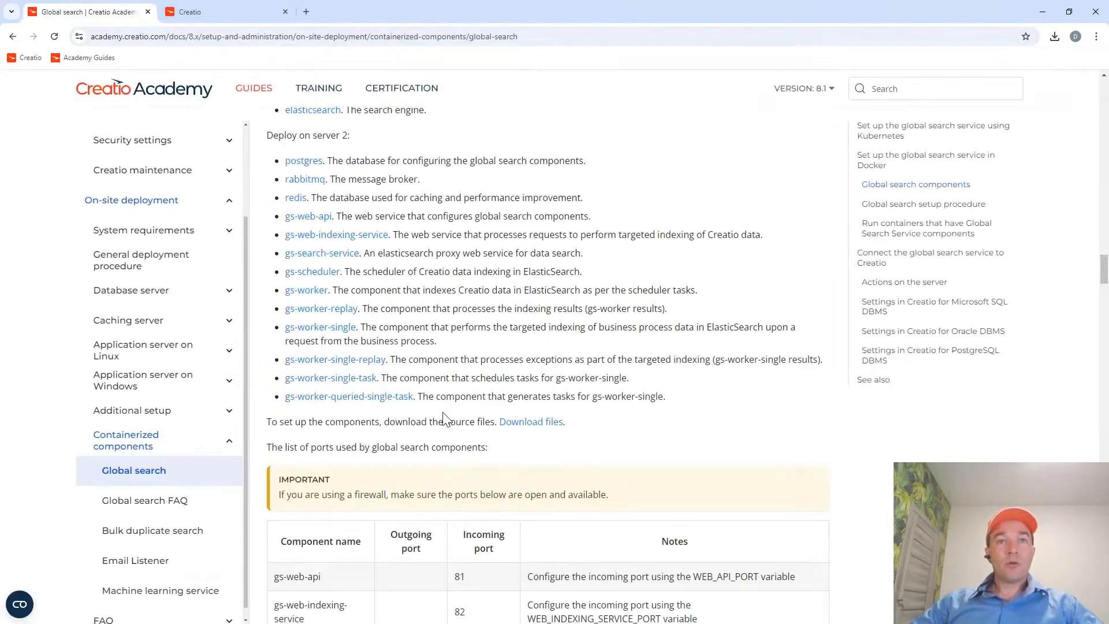
scroll(523, 430, "down", 1)
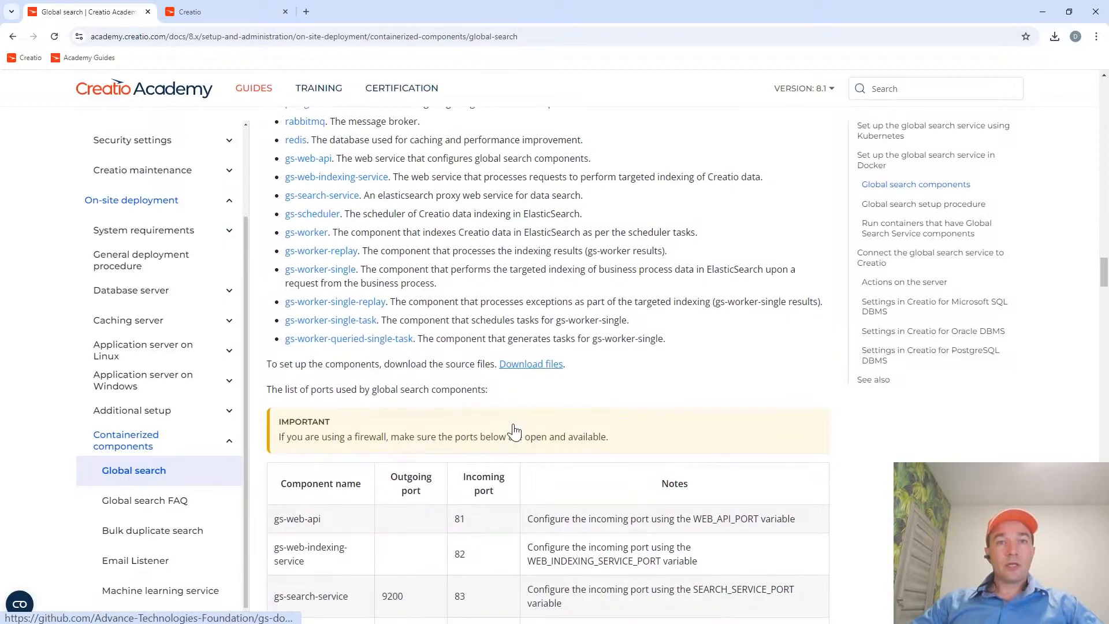
scroll(516, 431, "up", 2)
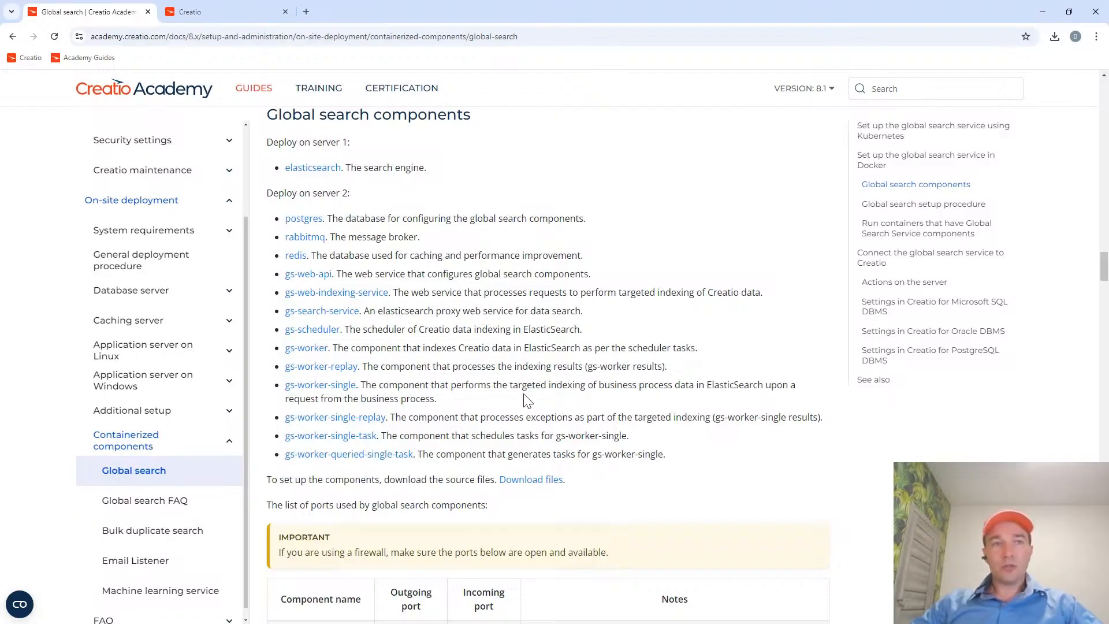
Examine the component ports table and the global search setup procedure, including the Linux requirement for installing Docker.
scroll(520, 404, "down", 3)
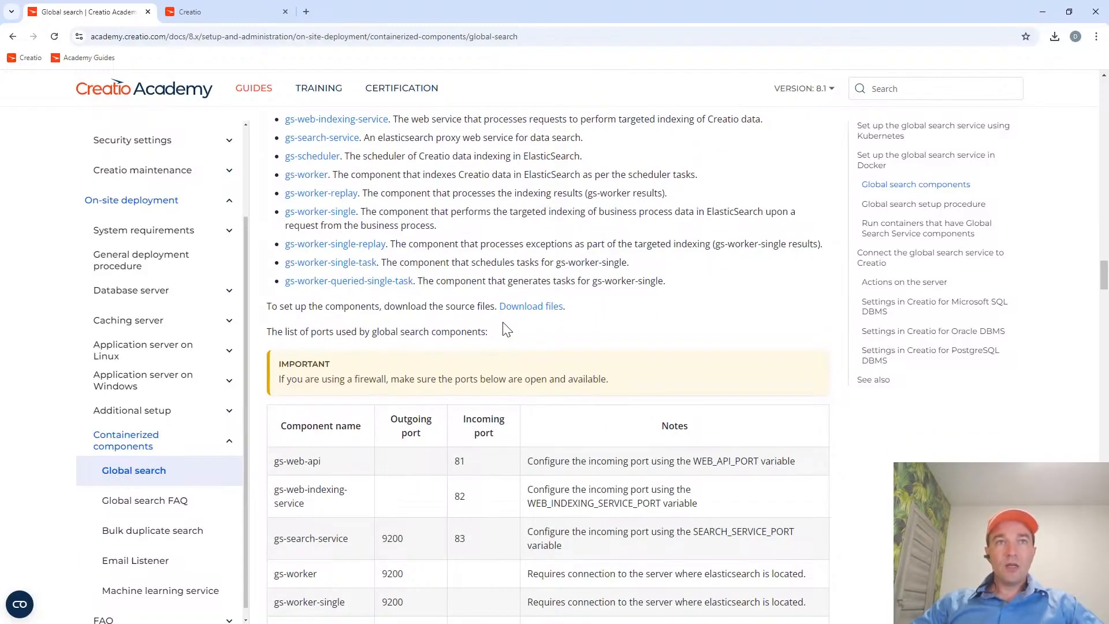
scroll(507, 376, "down", 6)
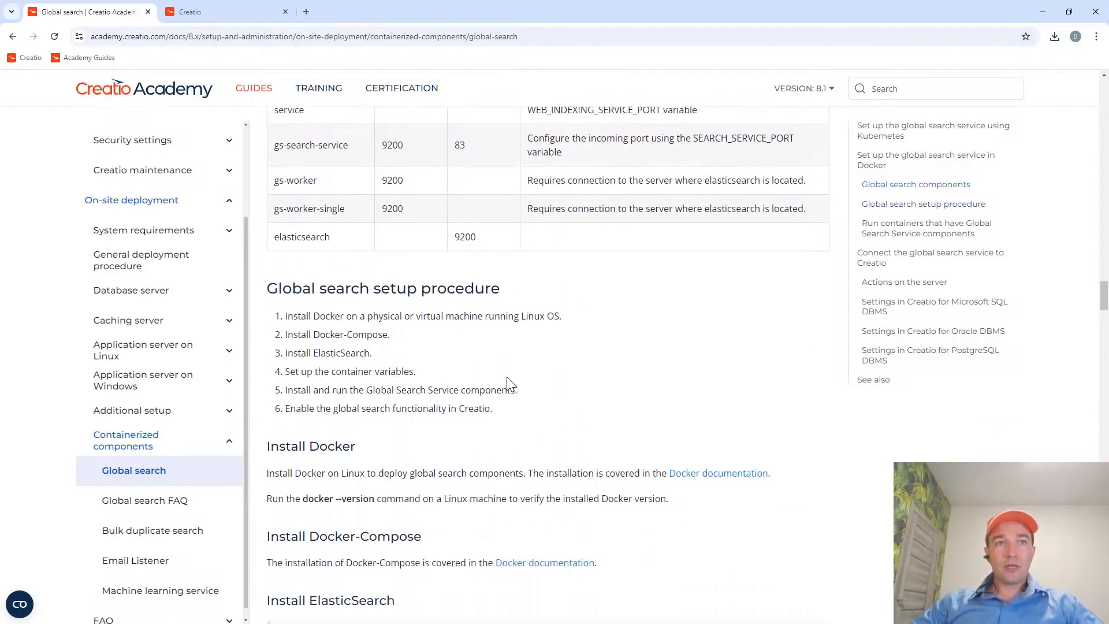
scroll(506, 377, "down", 2)
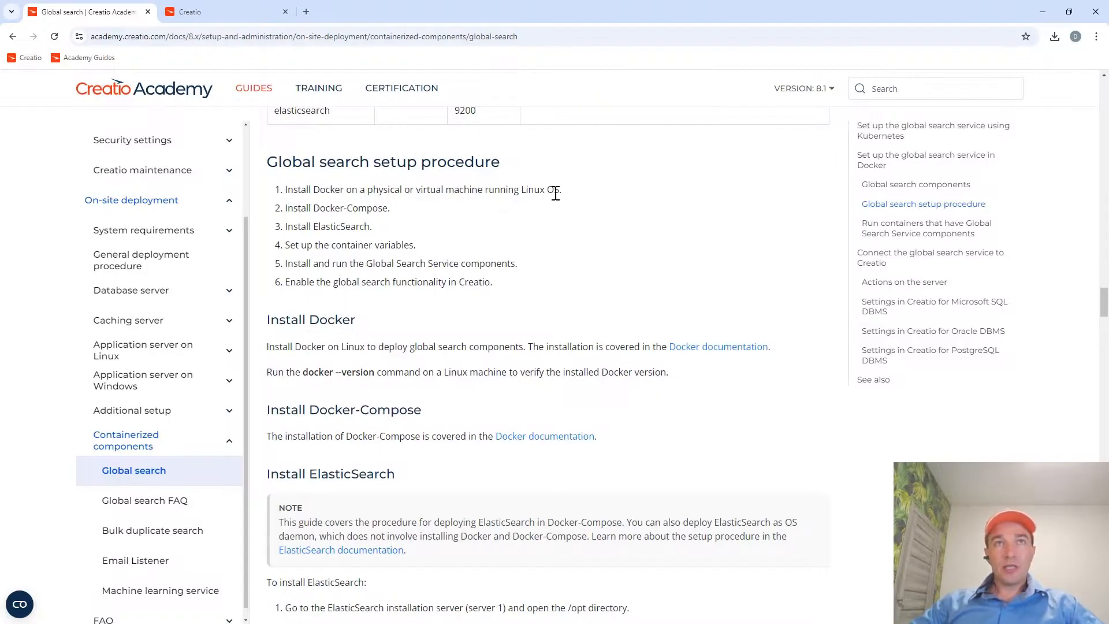
left_click_drag(558, 190, 484, 189)
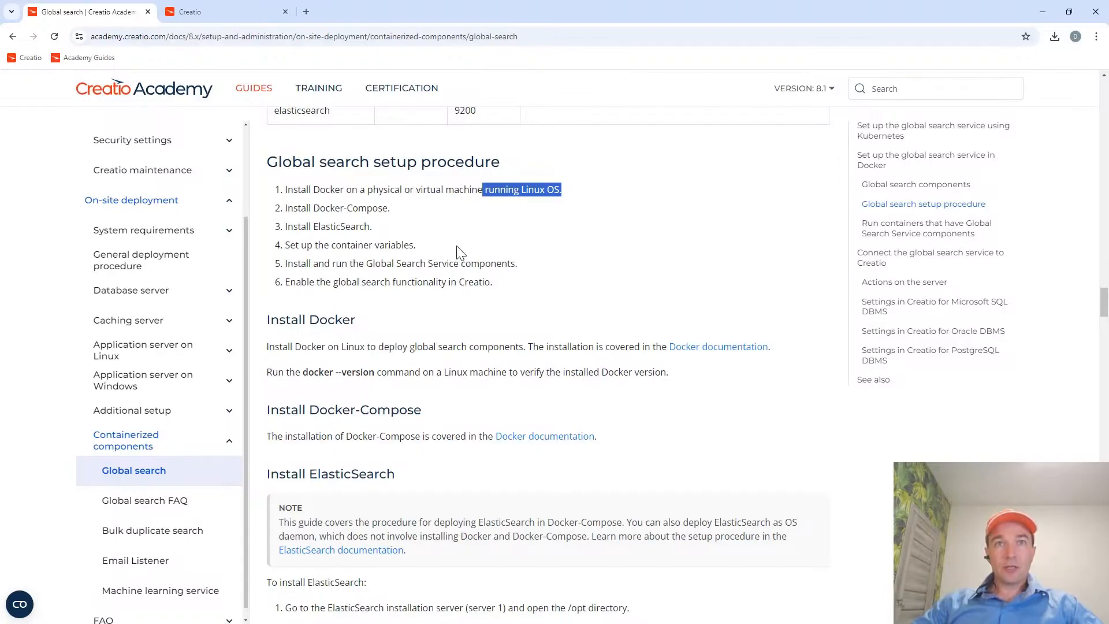
scroll(462, 261, "down", 1)
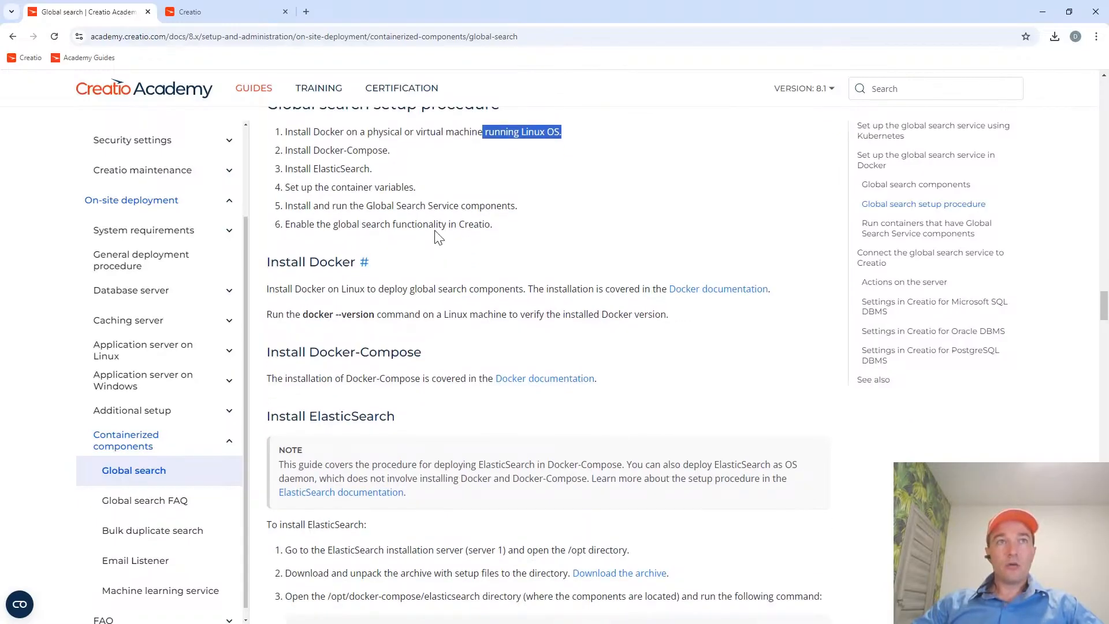
scroll(438, 235, "up", 1)
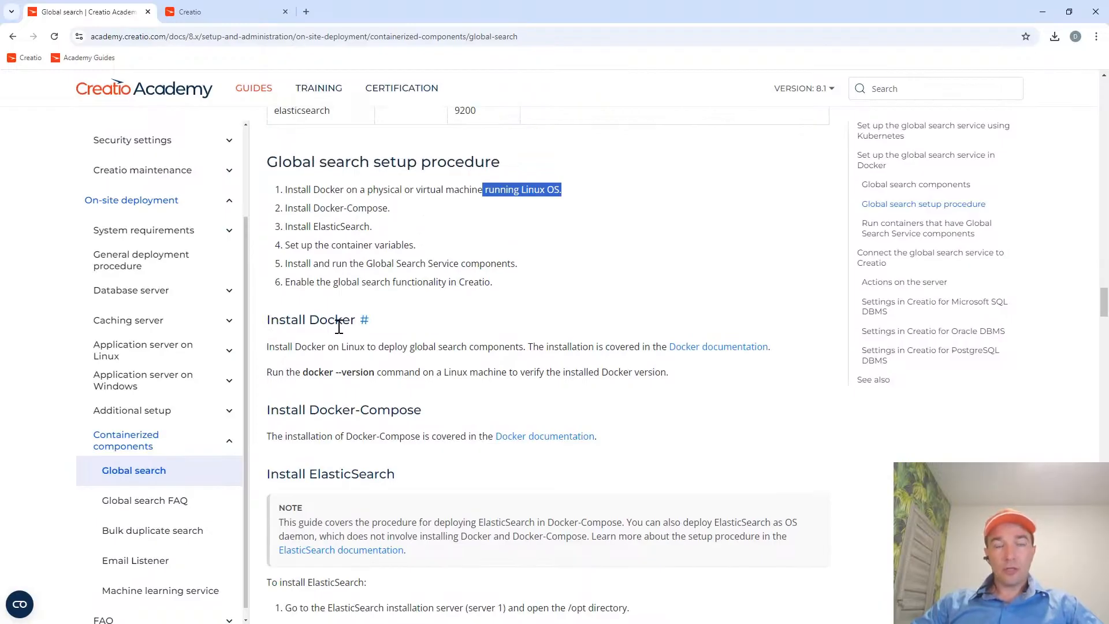
Switch to Far Manager and point out Docker Desktop Installer.exe in the Downloads folder by marking and unmarking it.
key("alt+Tab")
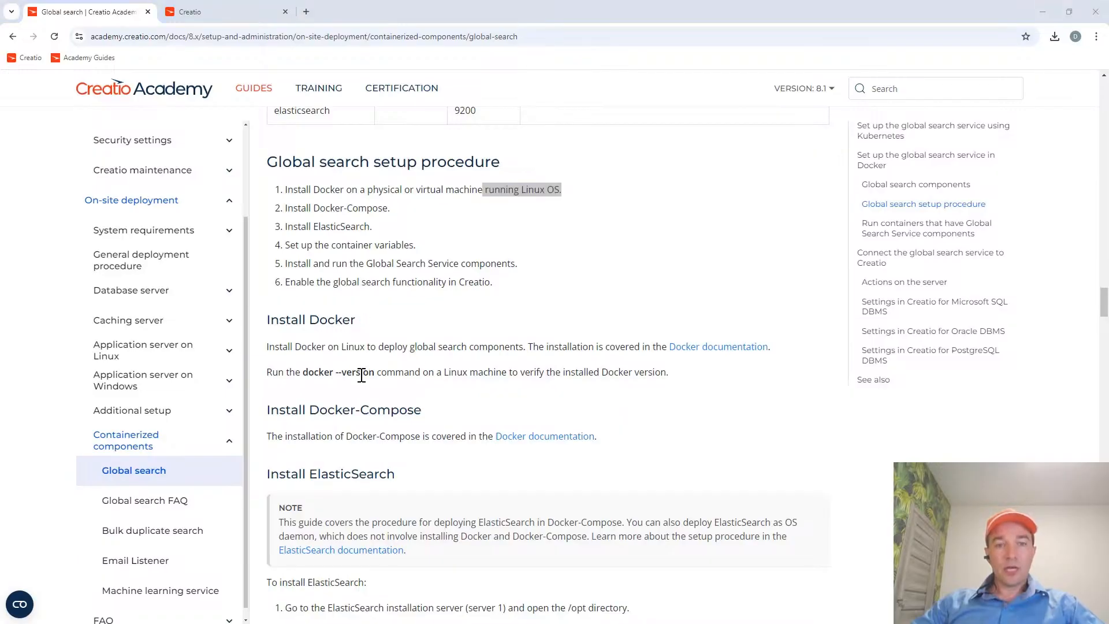
key("Down")
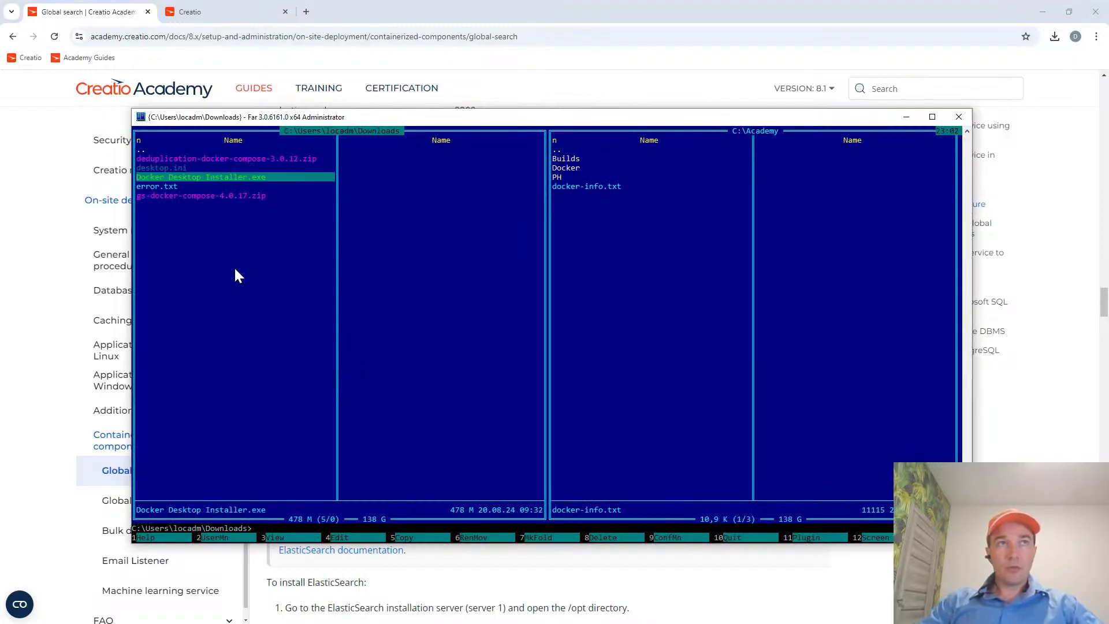
key("Insert")
key("Up")
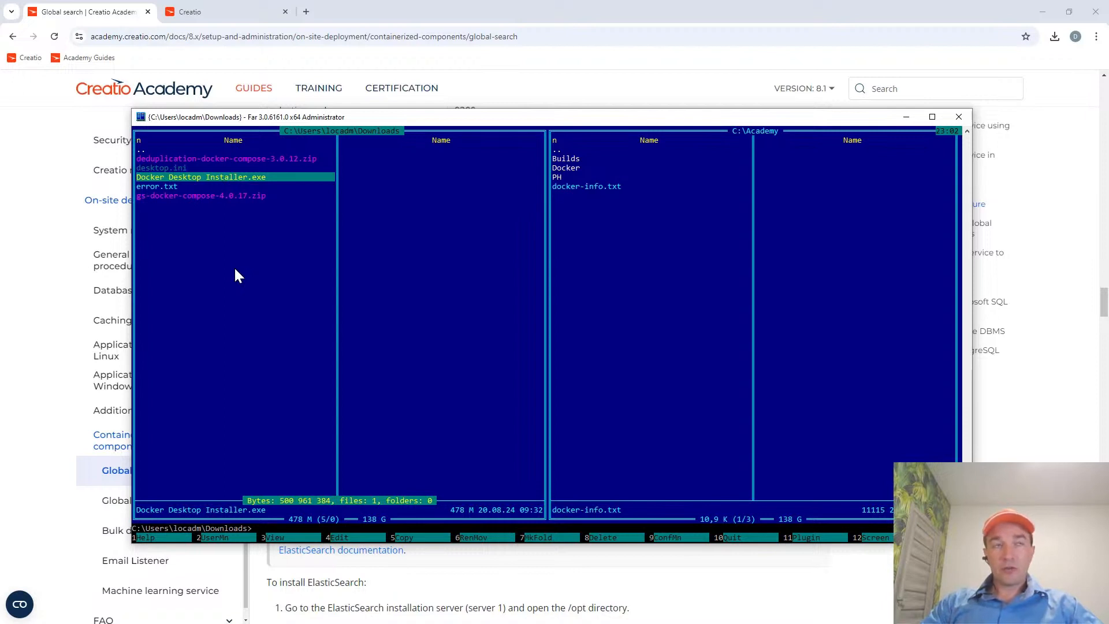
key("Insert")
key("Up")
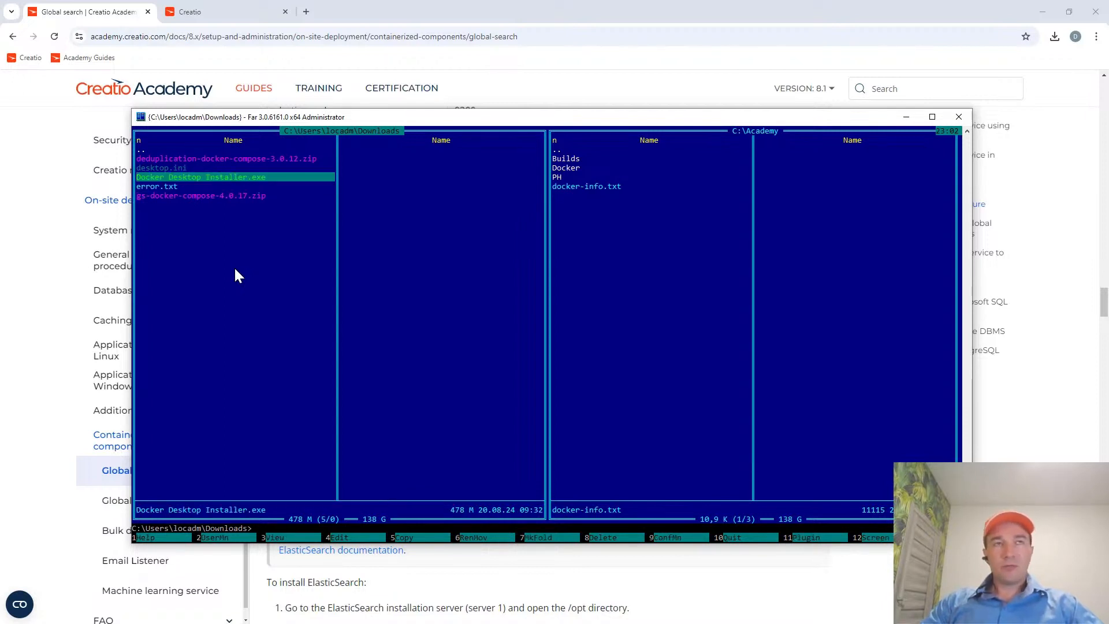
key("Insert")
key("Up")
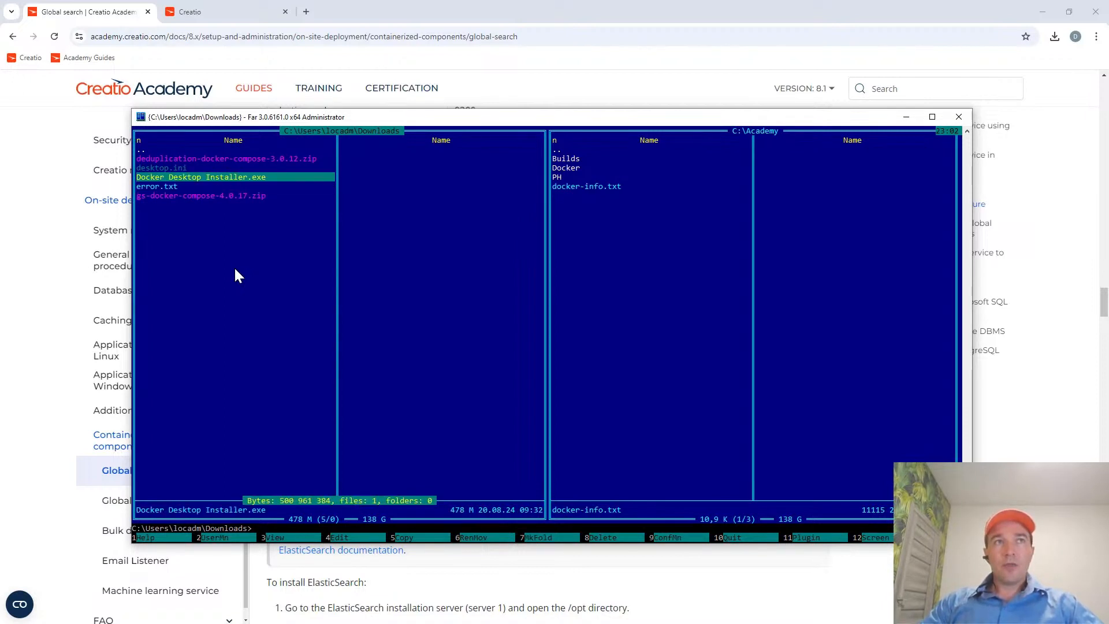
key("Insert")
key("Up")
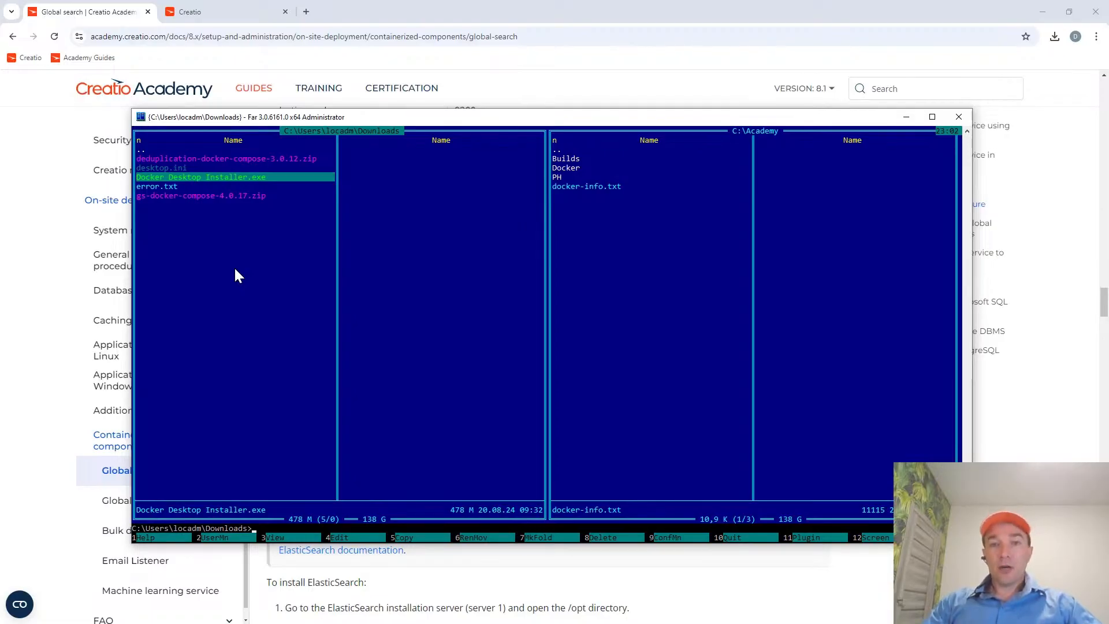
key("Insert")
key("Up")
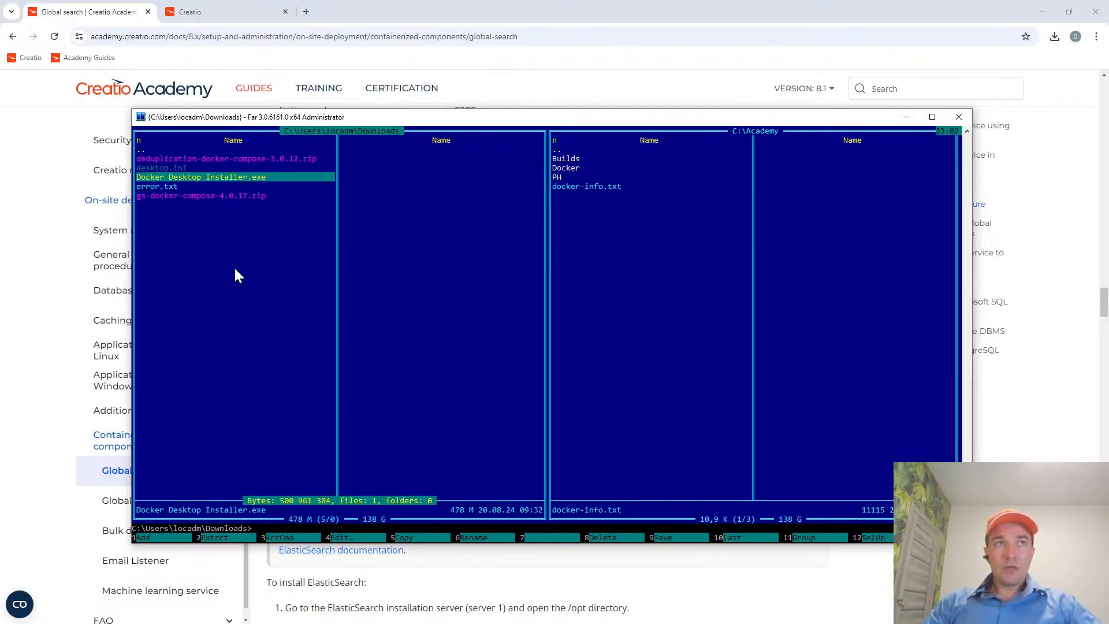
key("Insert")
key("Up")
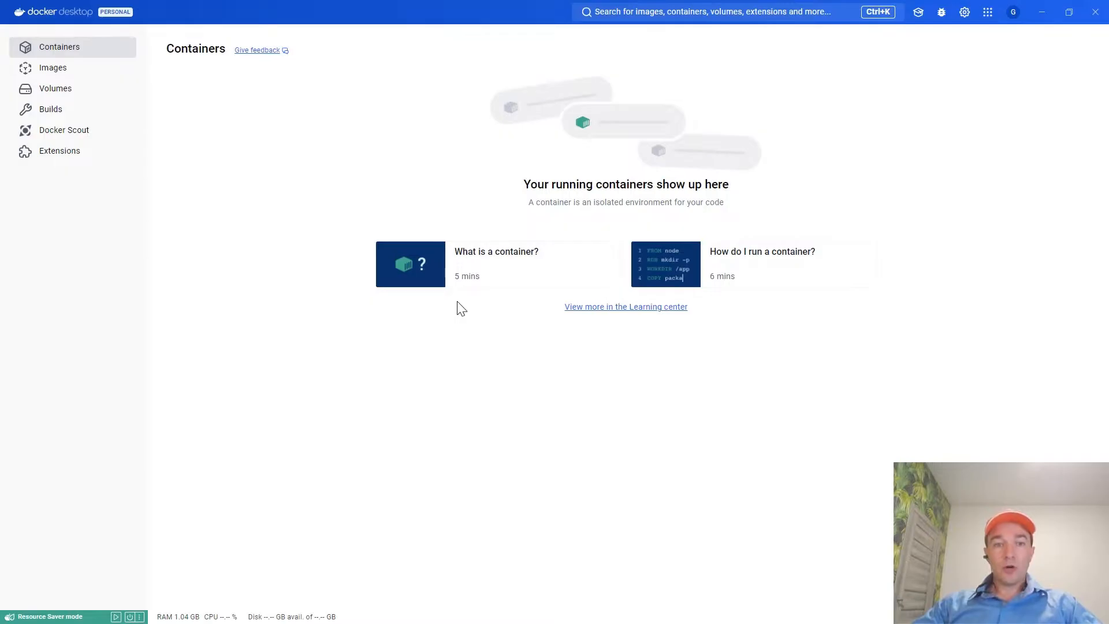
Return to the Global search article and highlight Docker-Compose and Docker in the setup procedure list.
key("alt+Tab")
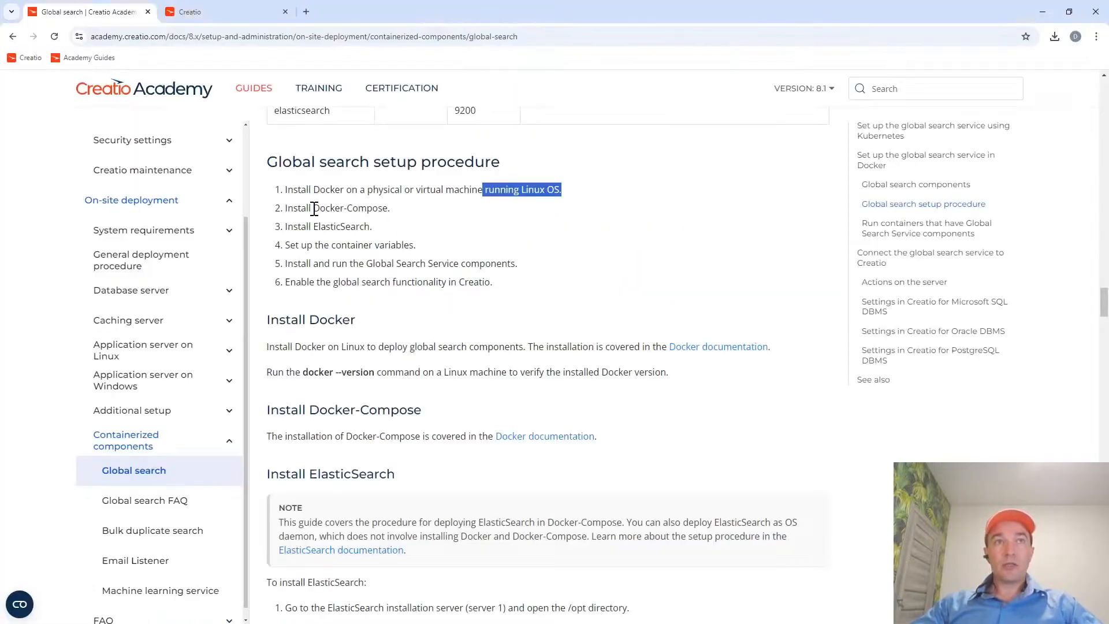
left_click_drag(313, 208, 381, 221)
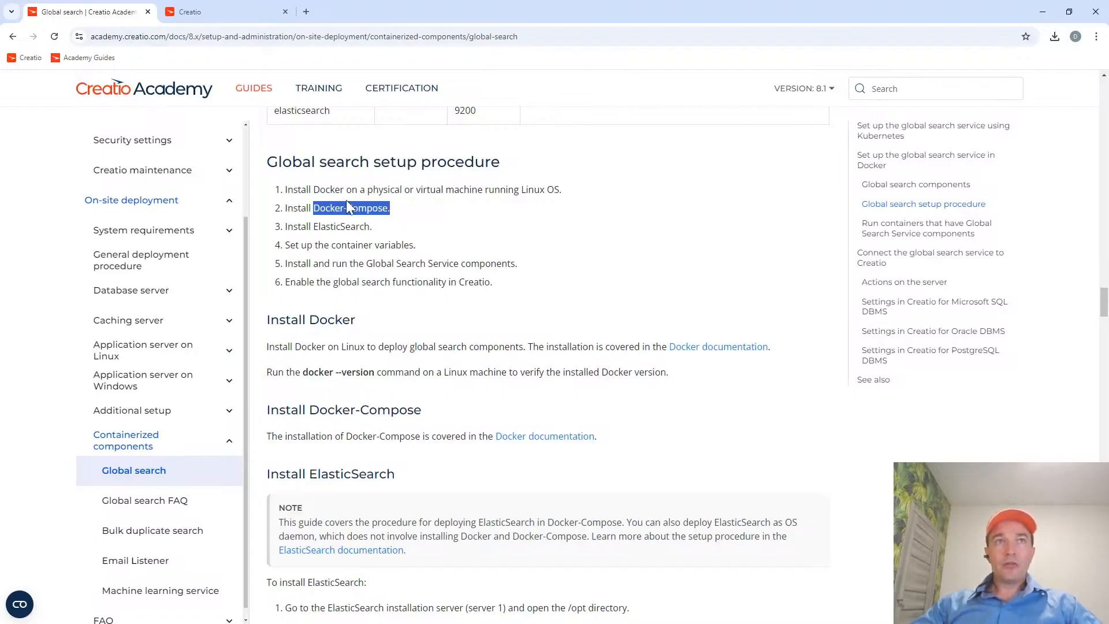
double_click(333, 188)
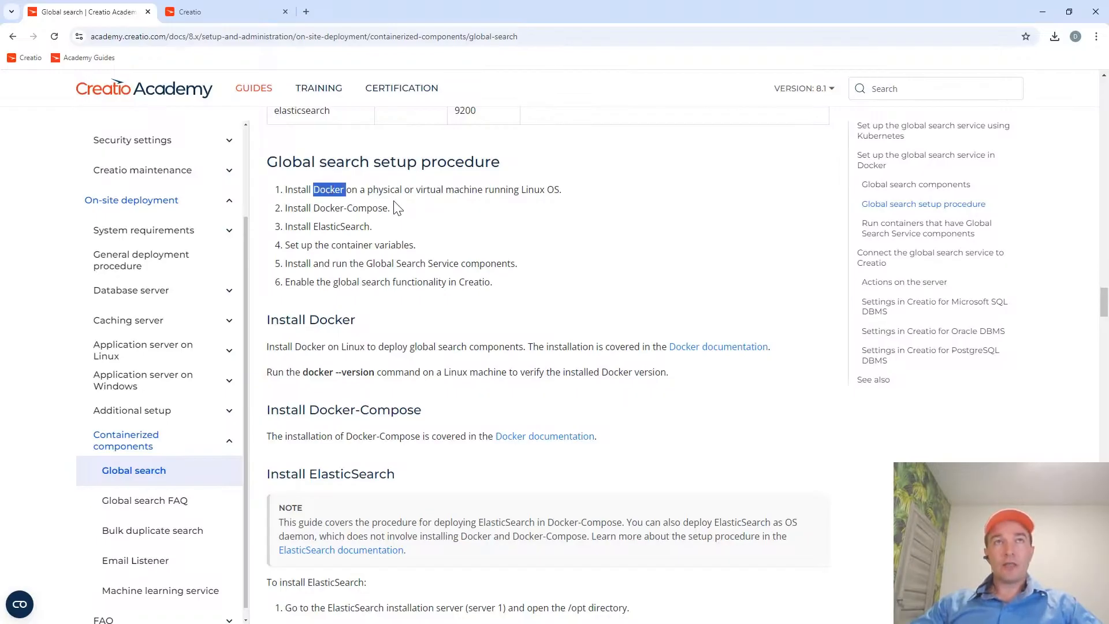
Switch to Docker Desktop and review the local images list and the containers view.
key("alt+Tab")
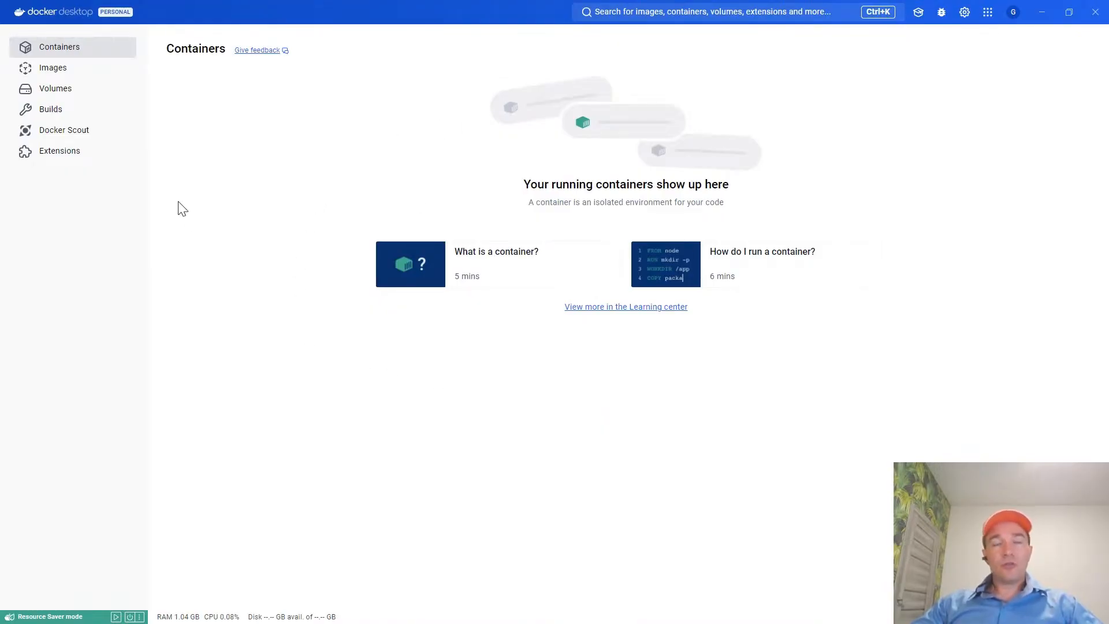
left_click(58, 73)
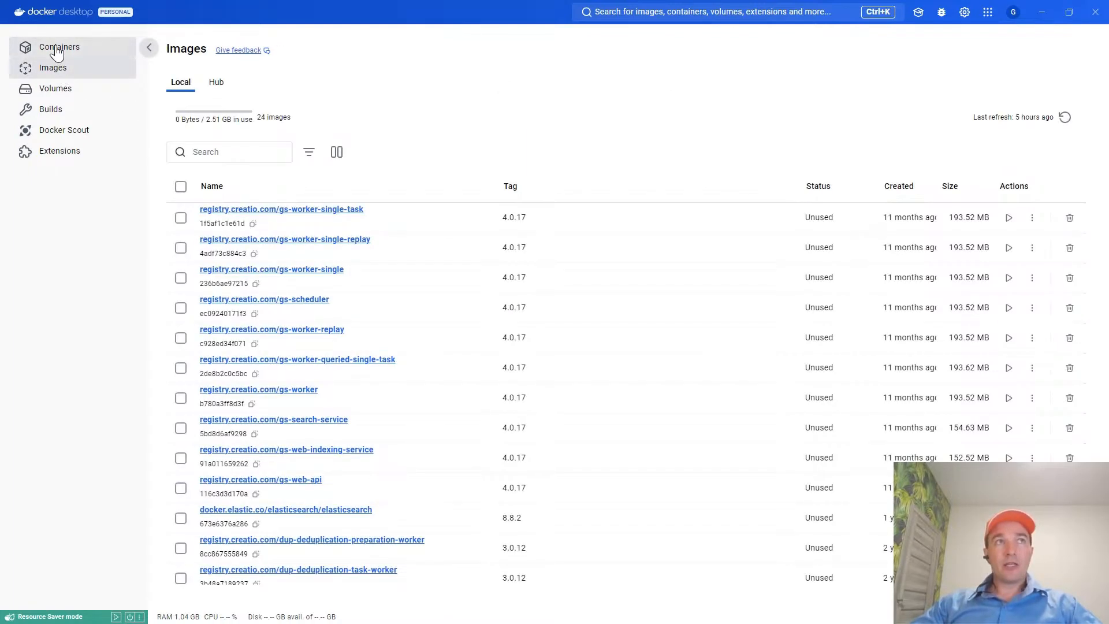
left_click(57, 48)
left_click(60, 73)
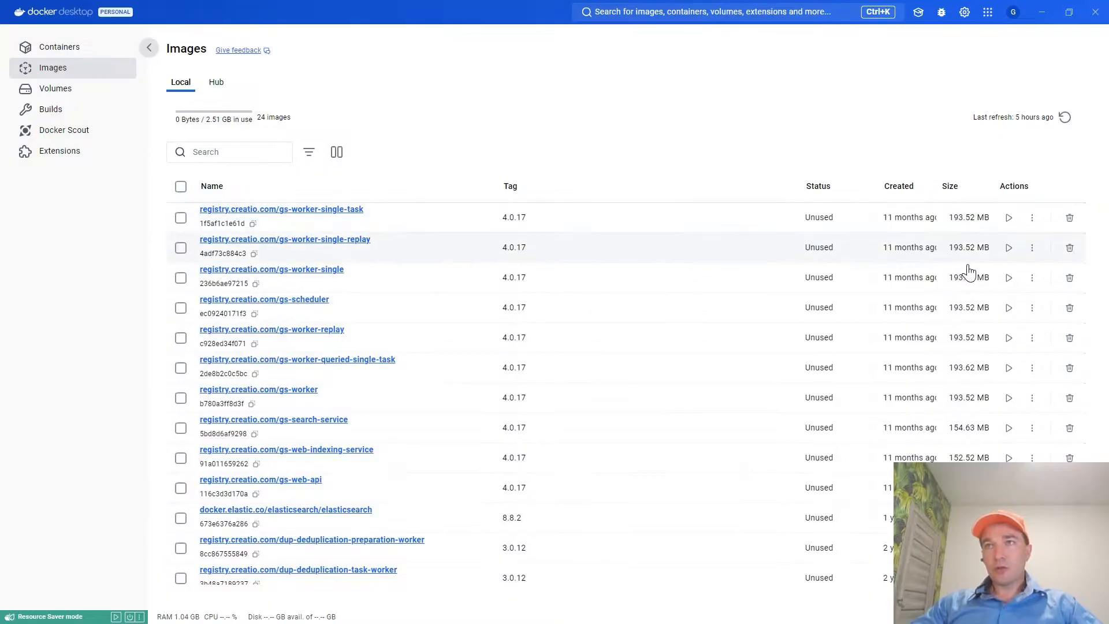
scroll(970, 508, "down", 2)
scroll(970, 491, "down", 6)
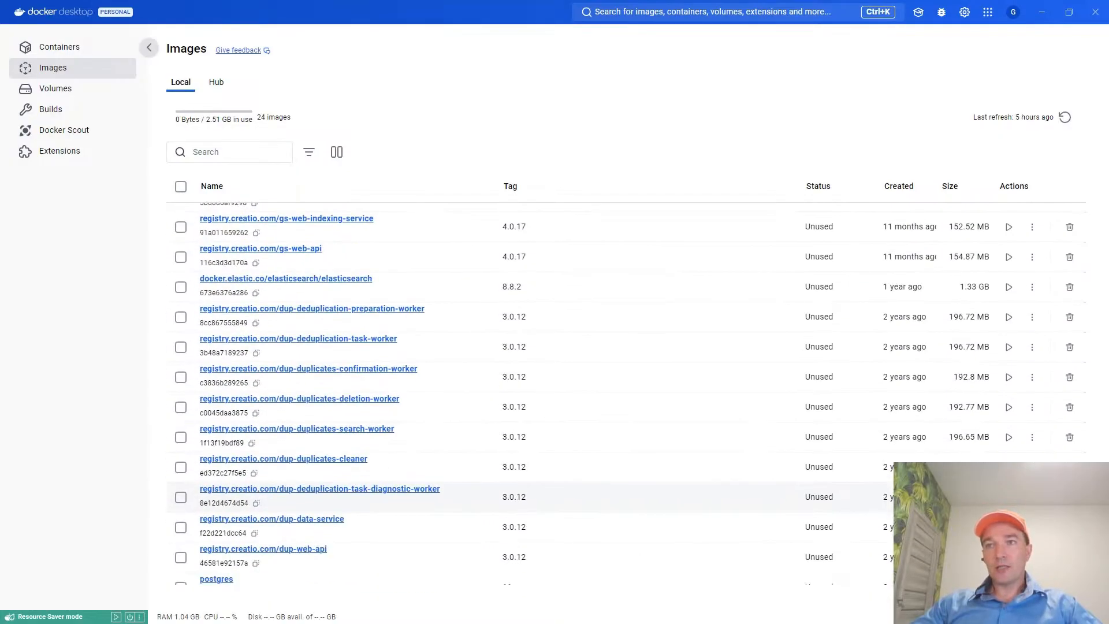
scroll(965, 428, "up", 4)
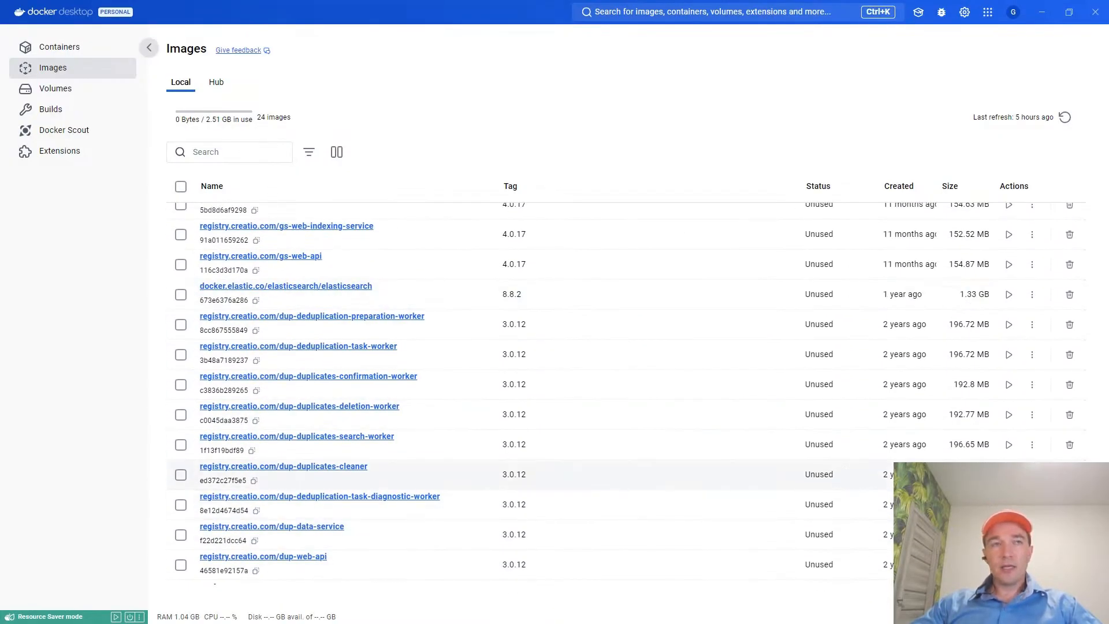
scroll(967, 459, "up", 3)
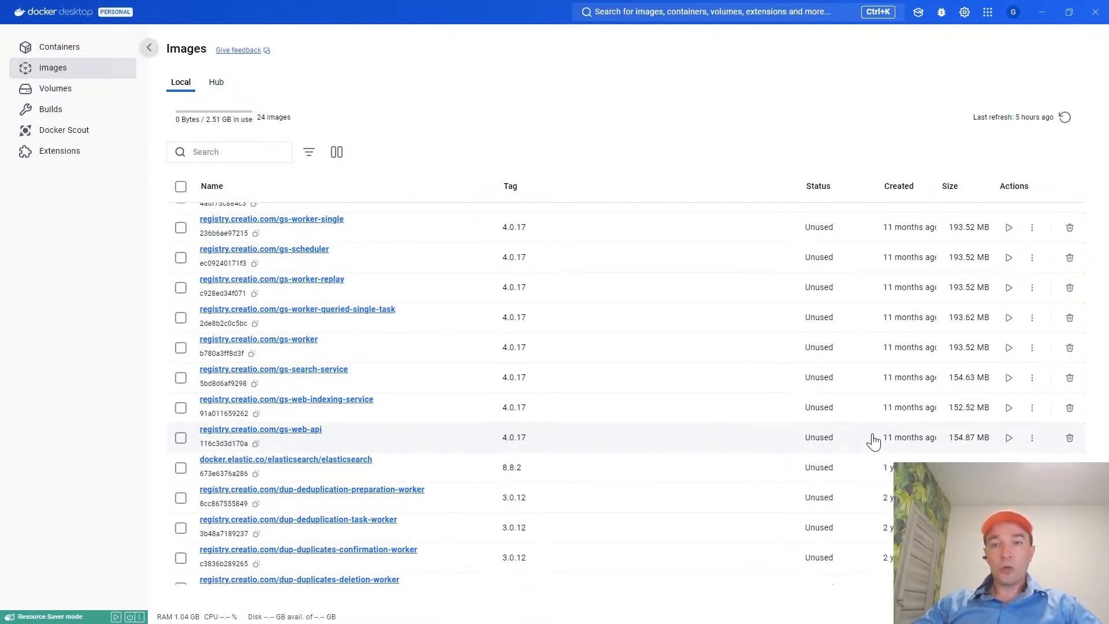
scroll(527, 312, "up", 2)
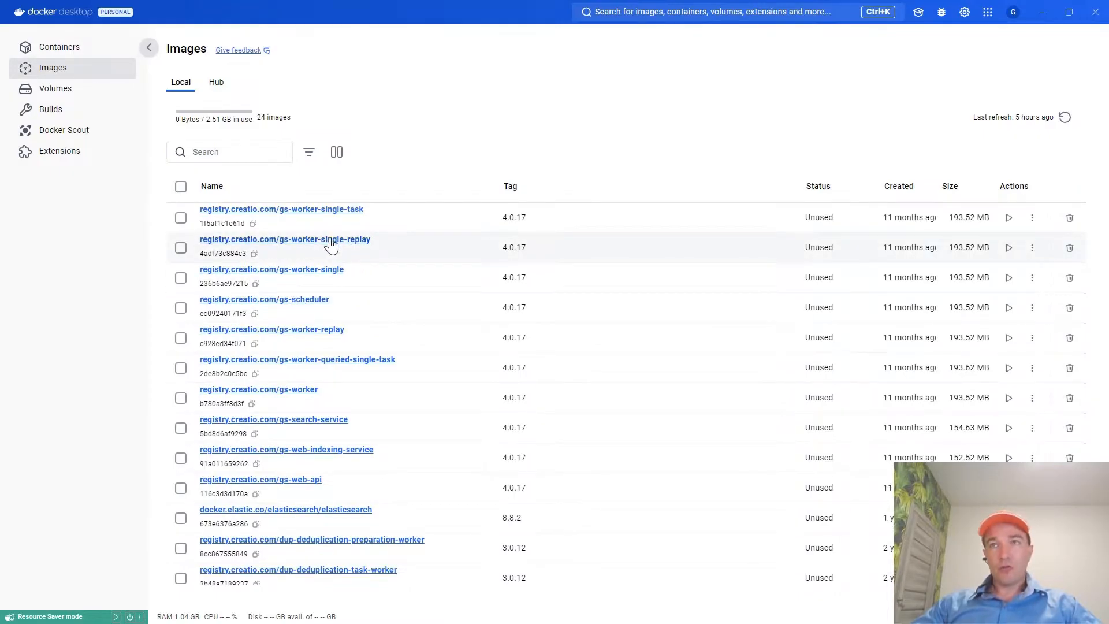
left_click(68, 48)
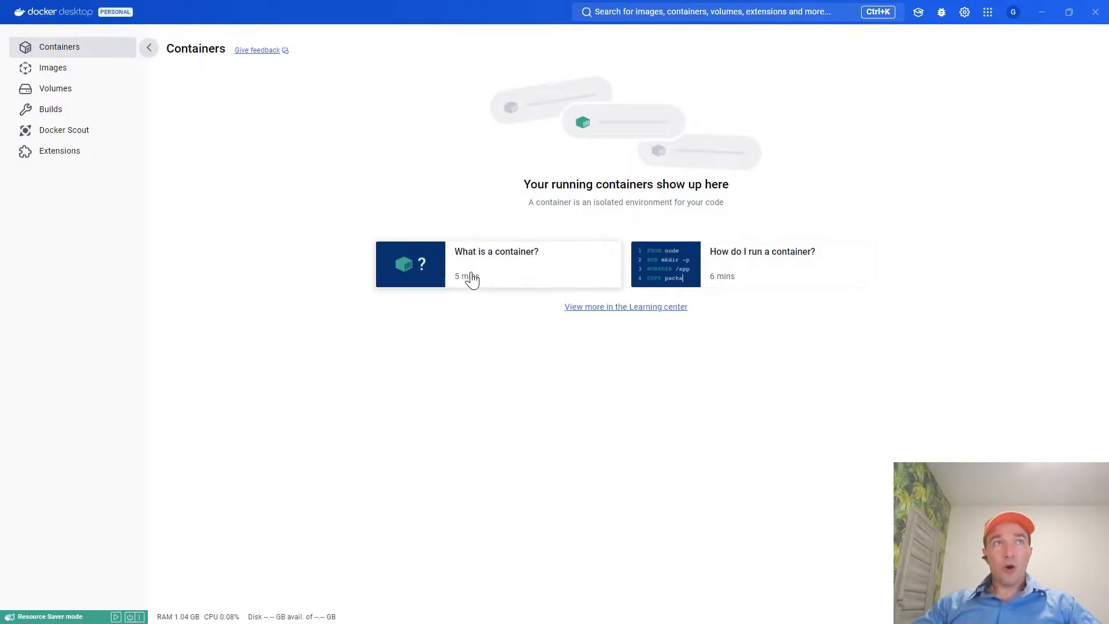
left_click(68, 73)
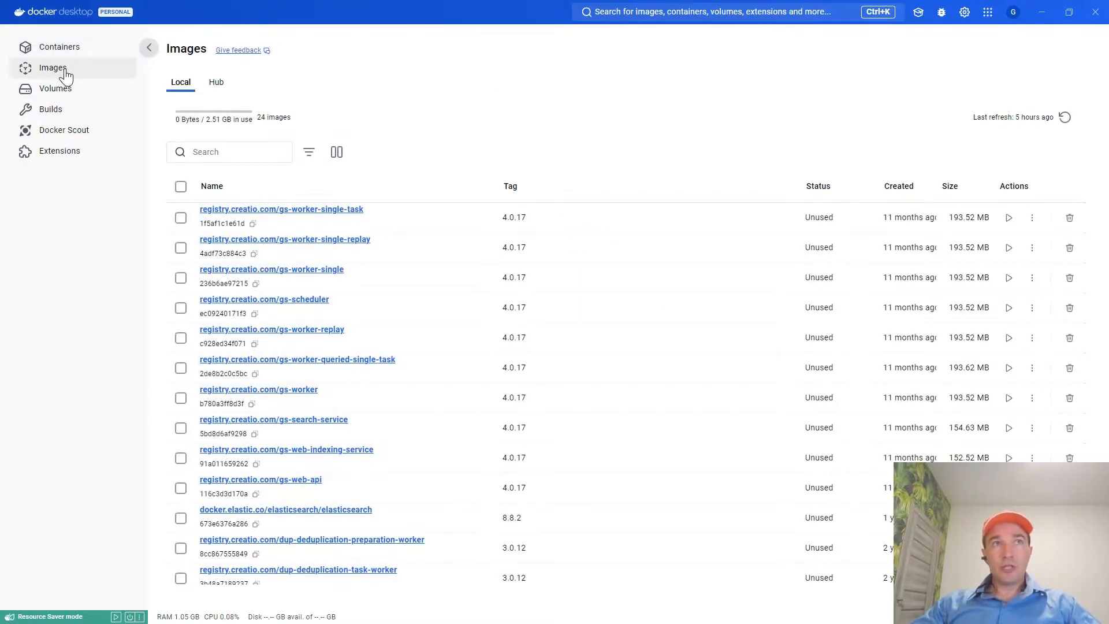
left_click(61, 47)
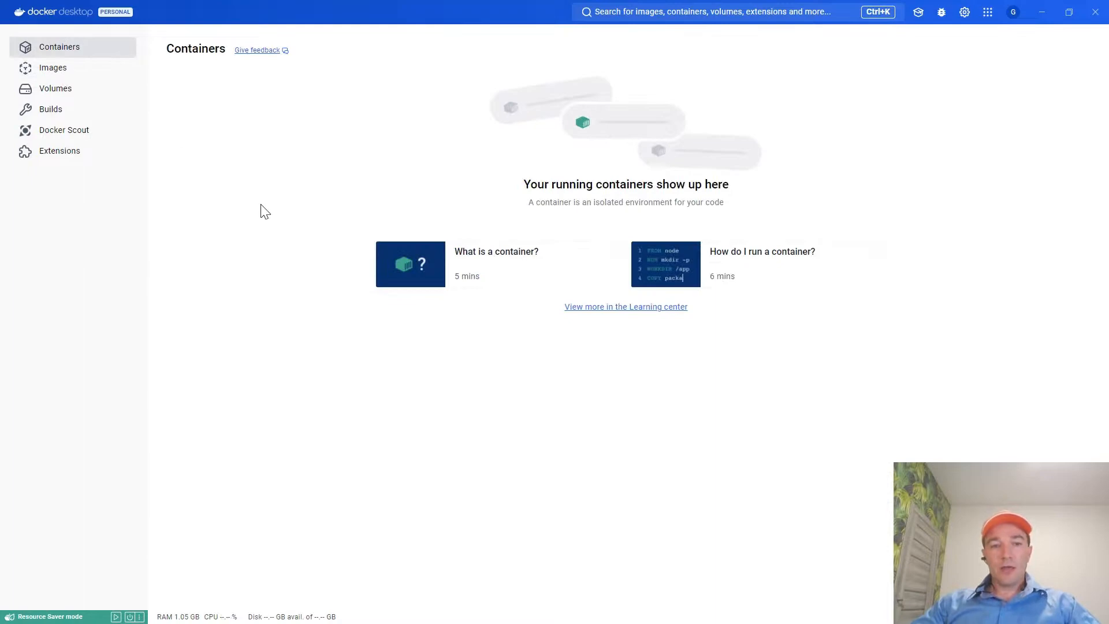
Return to the Global search article and review the Linux machine requirement and the ElasticSearch installation instructions.
key("alt+Tab")
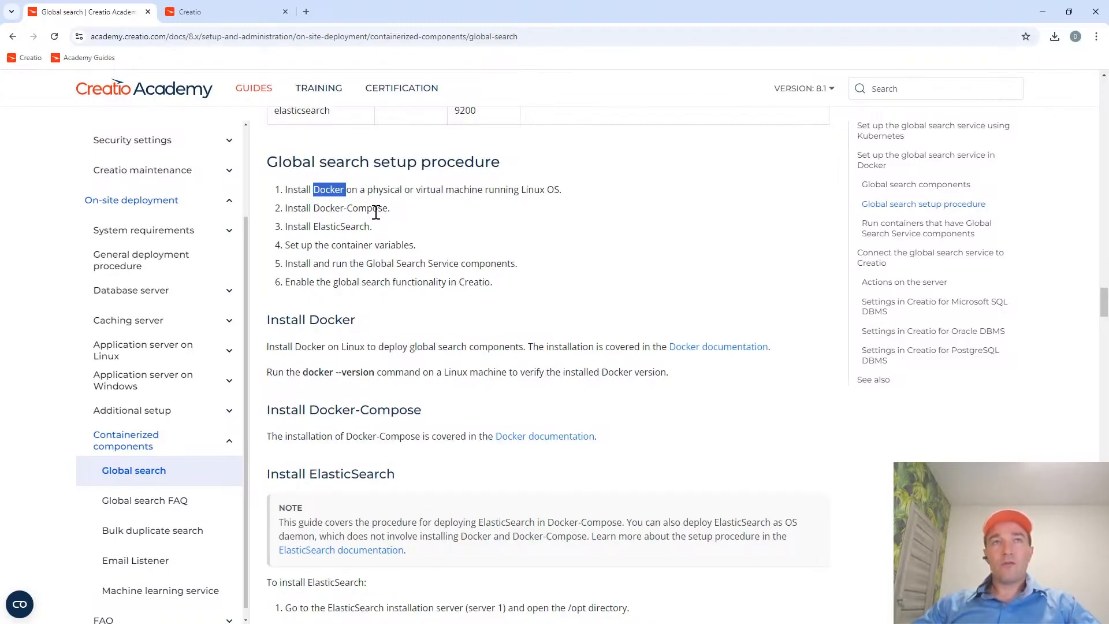
left_click_drag(564, 190, 416, 190)
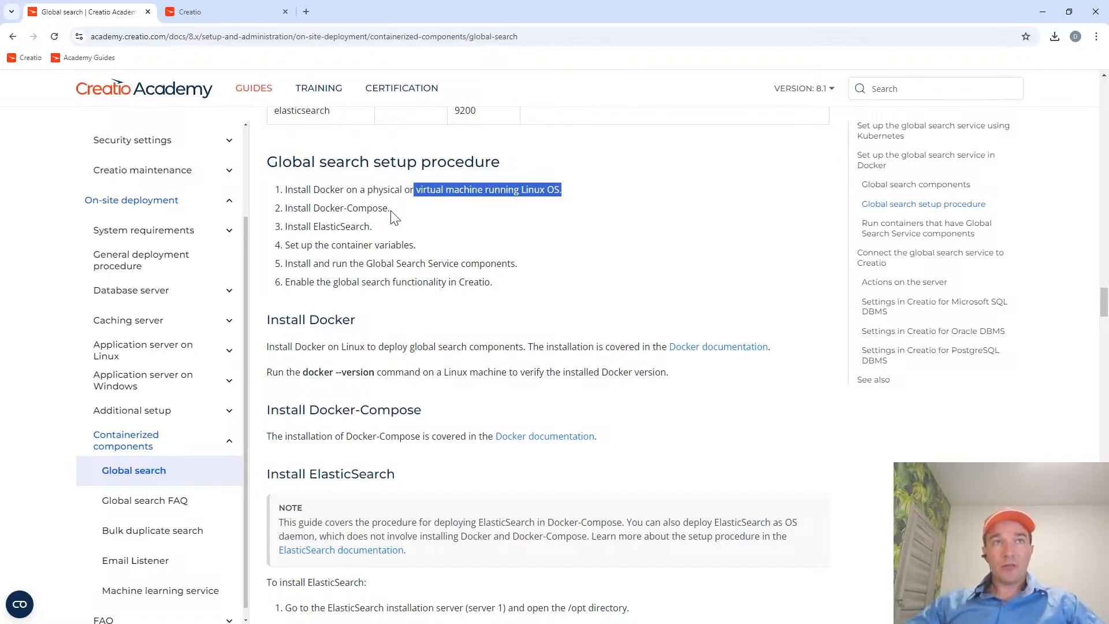
left_click_drag(375, 227, 287, 231)
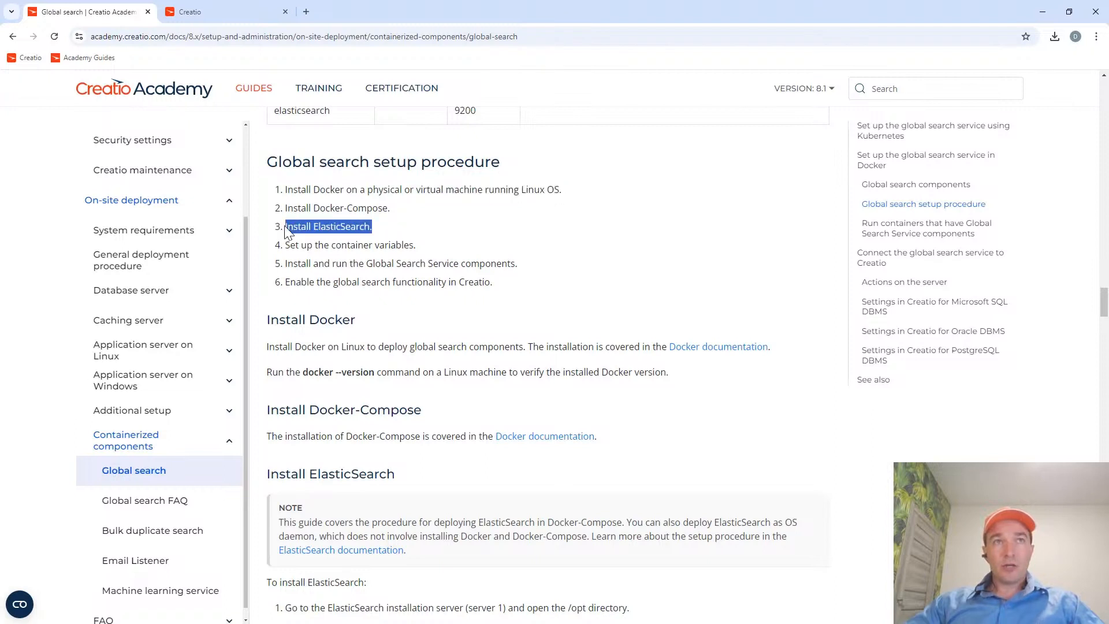
scroll(384, 346, "down", 1)
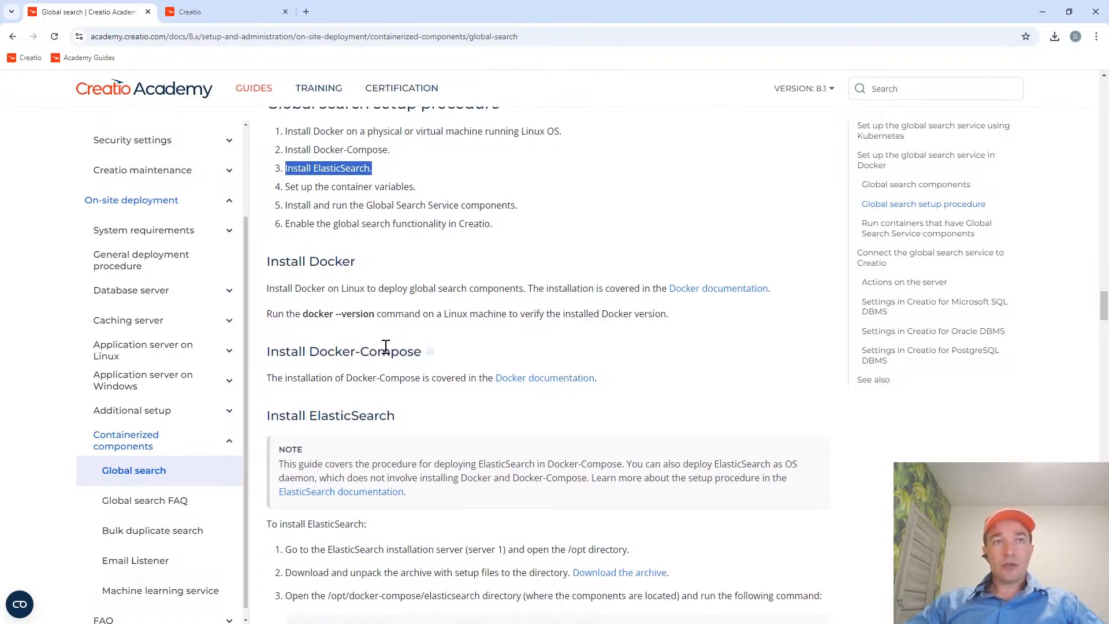
scroll(385, 346, "down", 1)
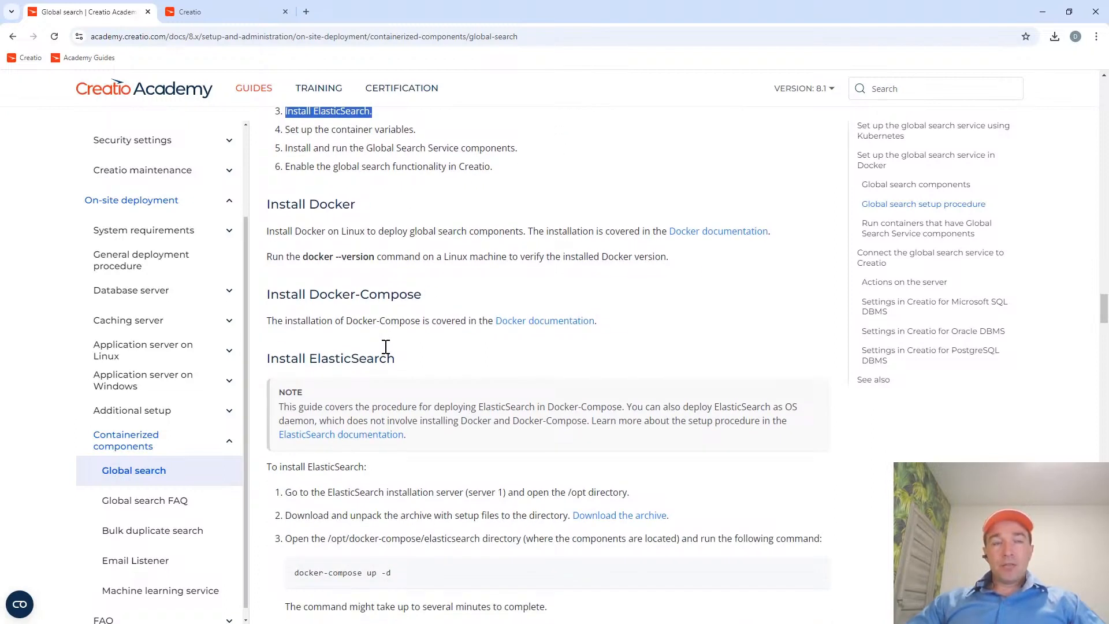
scroll(385, 349, "down", 2)
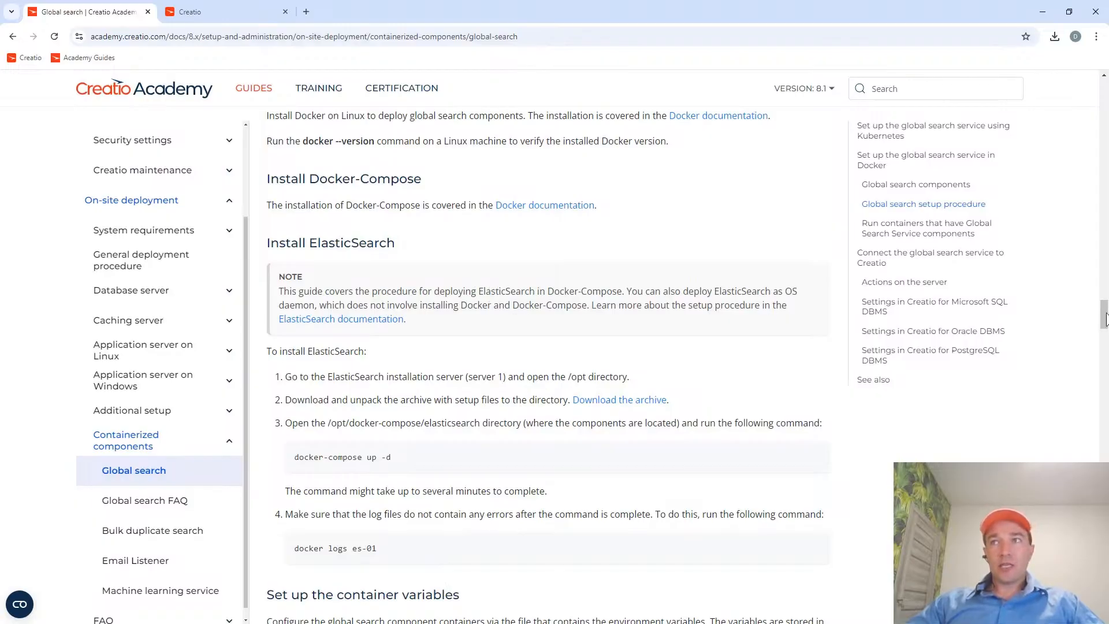
Examine the important note about repository access in the introduction of the Global search article.
left_click_drag(1105, 318, 1104, 95)
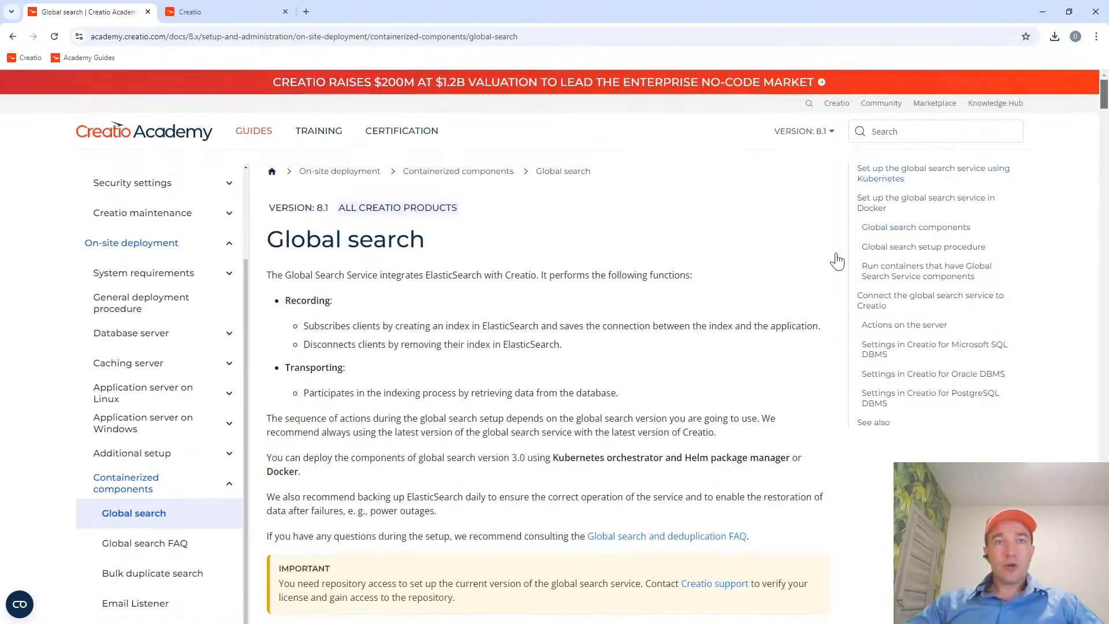
scroll(603, 389, "down", 2)
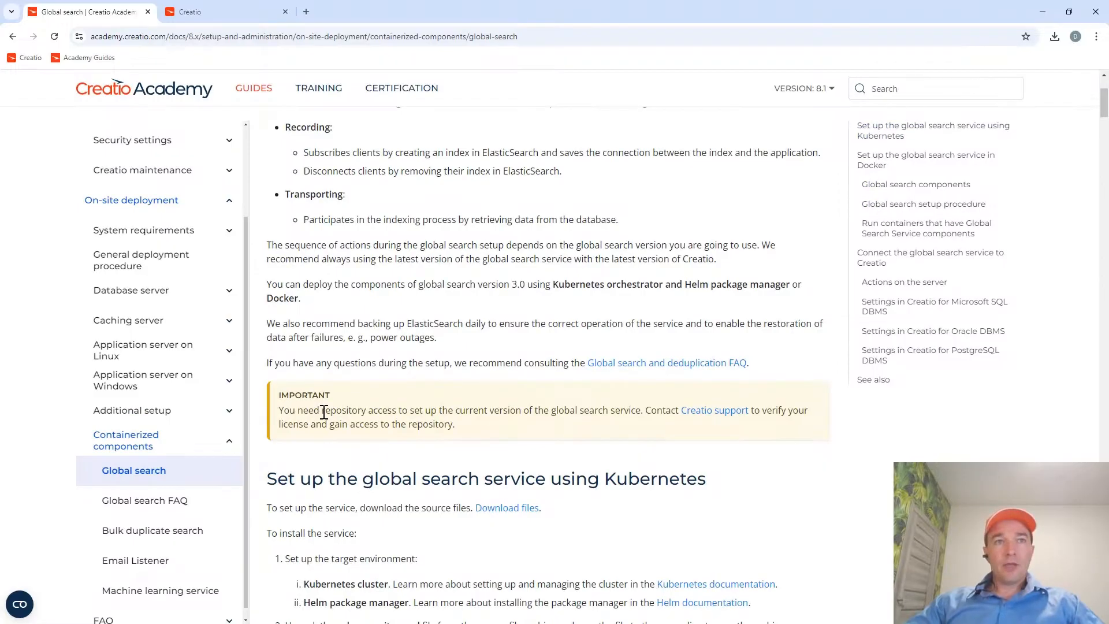
left_click_drag(323, 411, 397, 412)
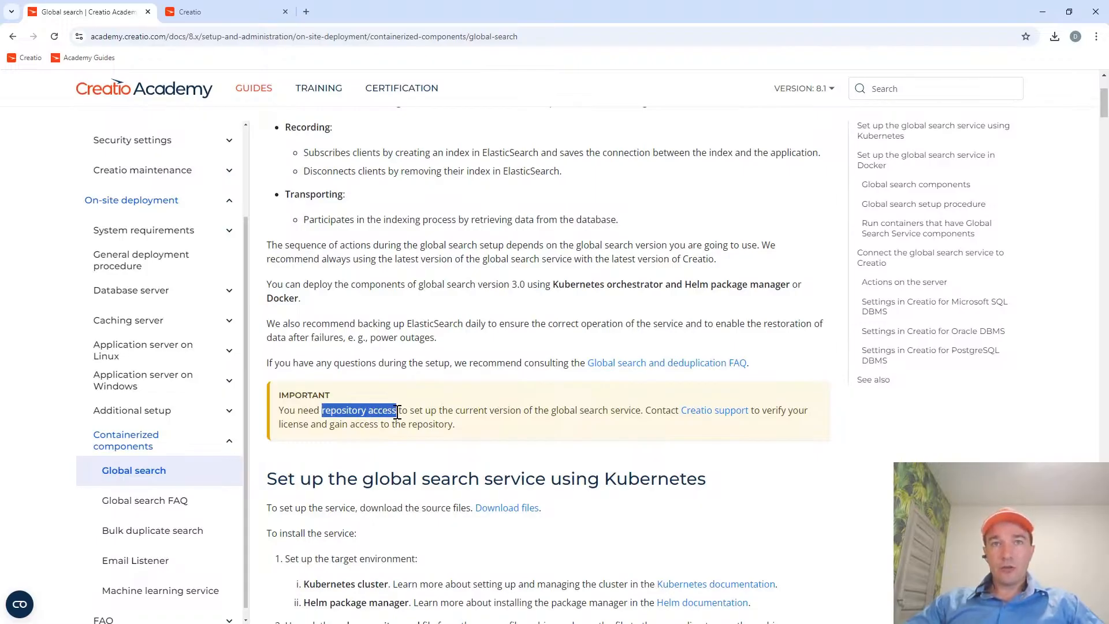
left_click_drag(397, 411, 644, 415)
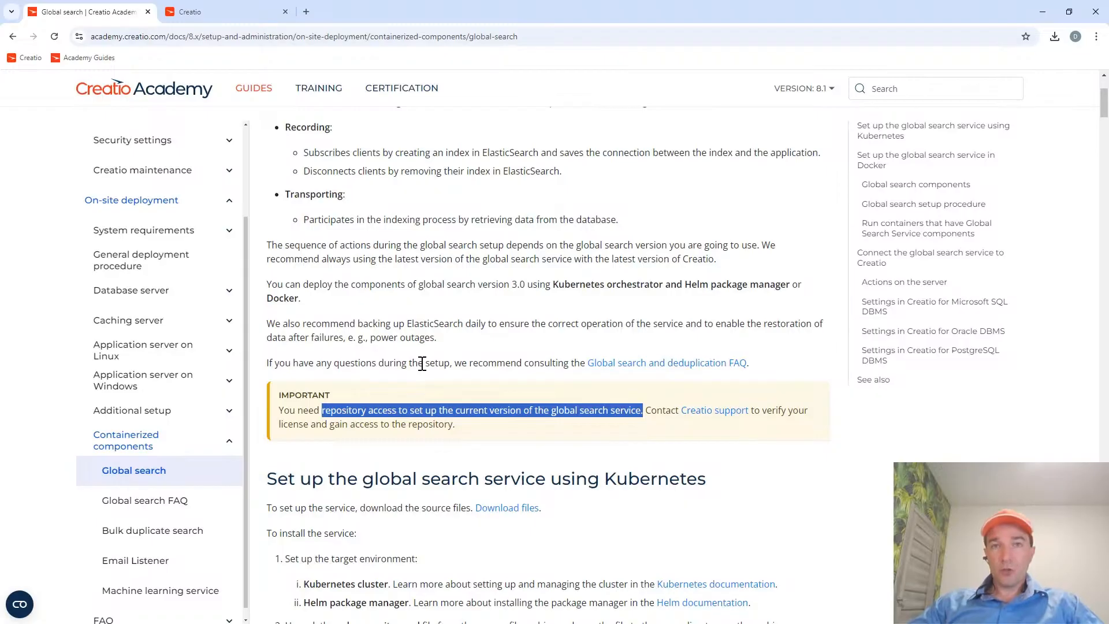
Switch to Far Manager, open docker-info.txt from C:\Academy in the editor, and highlight its first line about the registry error.
key("alt+Tab")
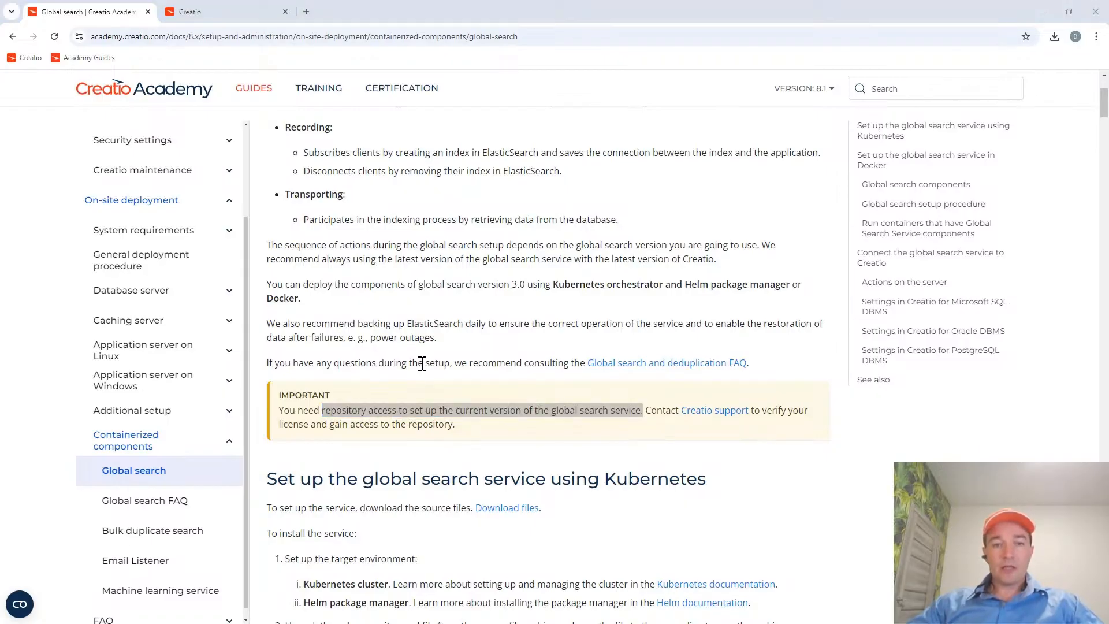
key("Tab")
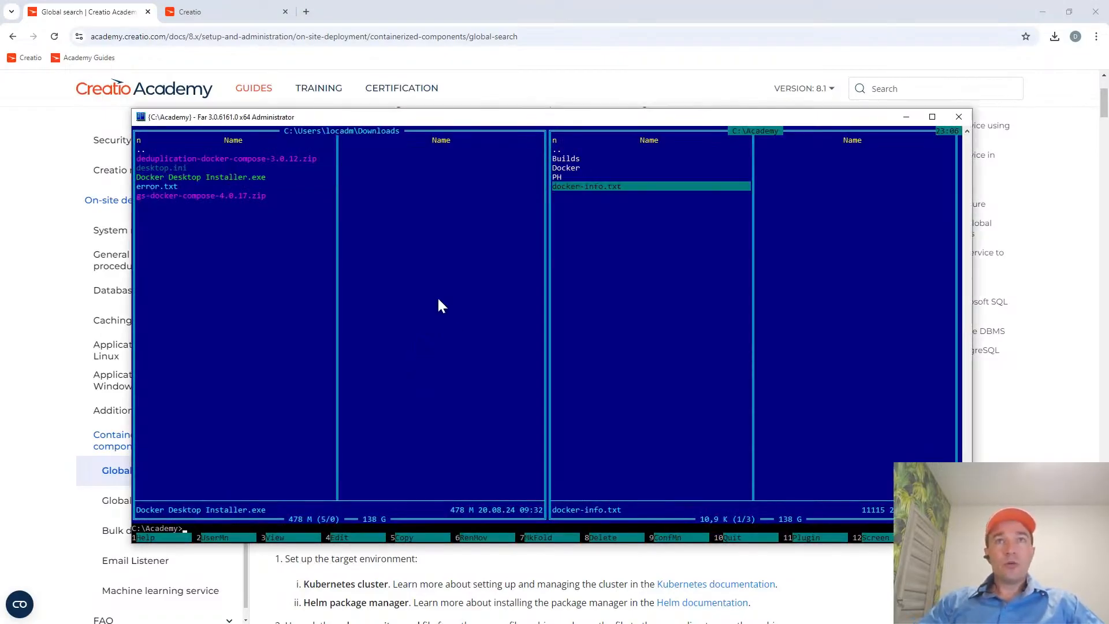
key("F4")
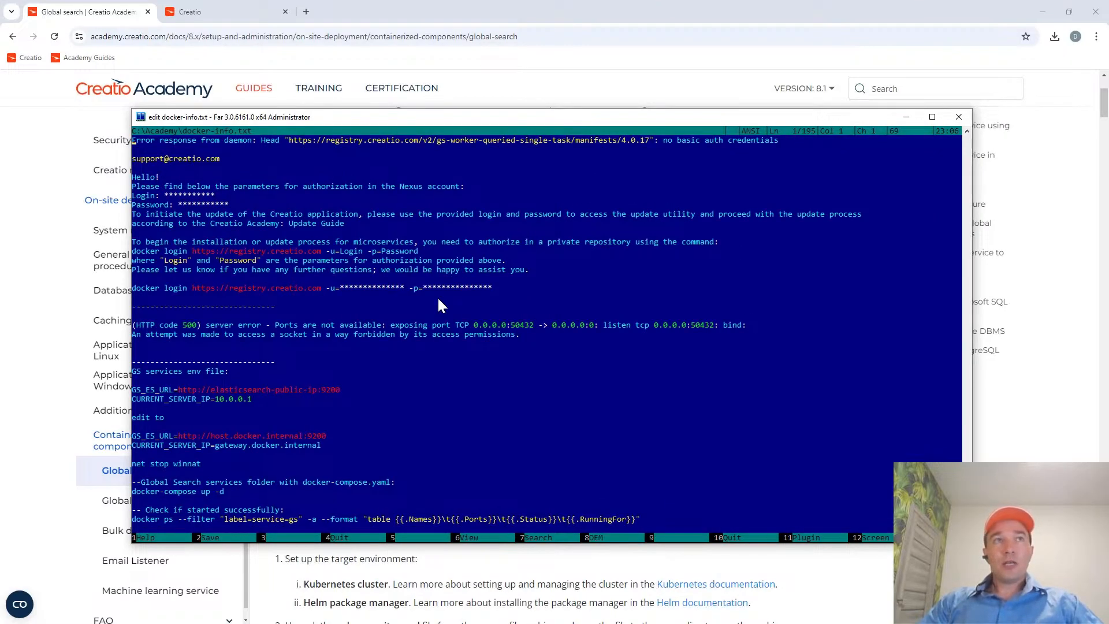
key("shift+End")
key("shift+Home")
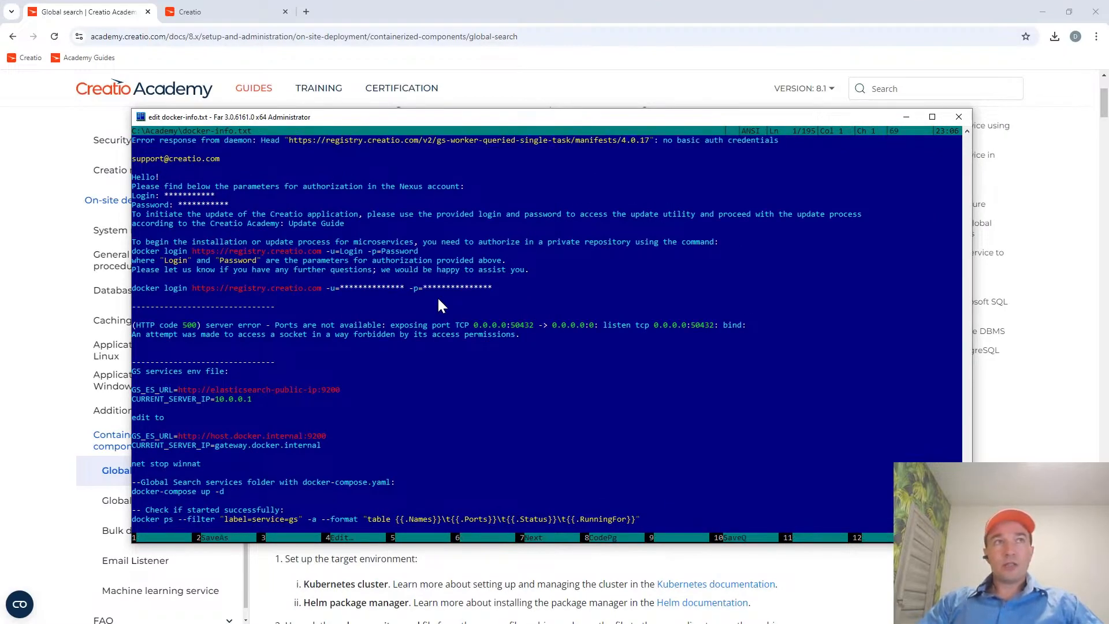
Examine the registry error line in docker-info.txt and the repository access note in the Global search article.
key("shift+End")
key("shift+Home")
key("shift+End")
key("shift+Home")
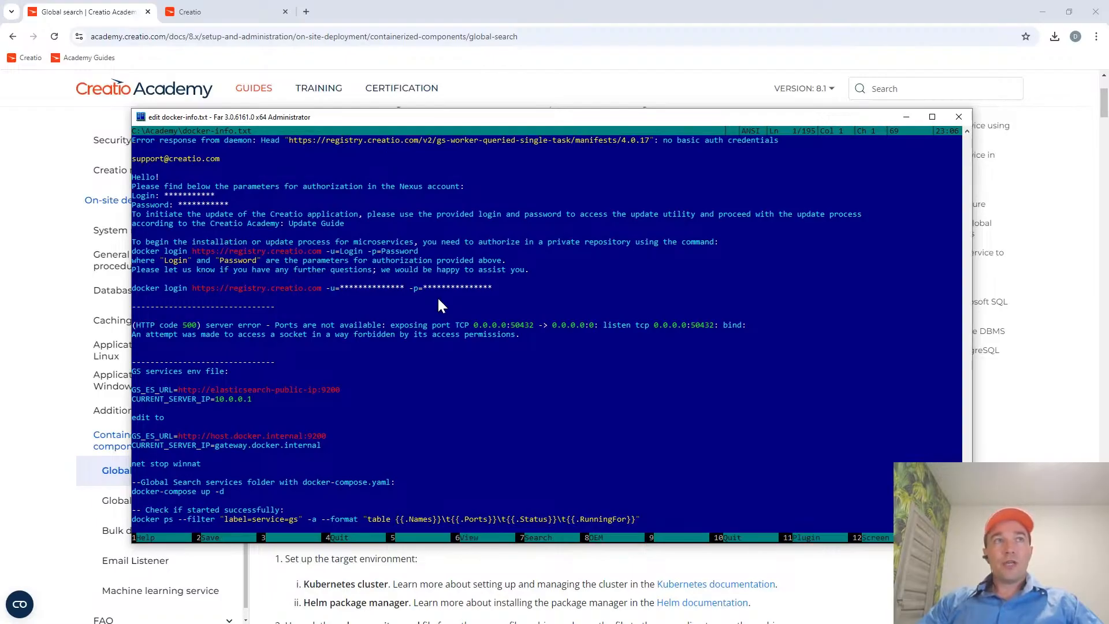
key("alt+Tab")
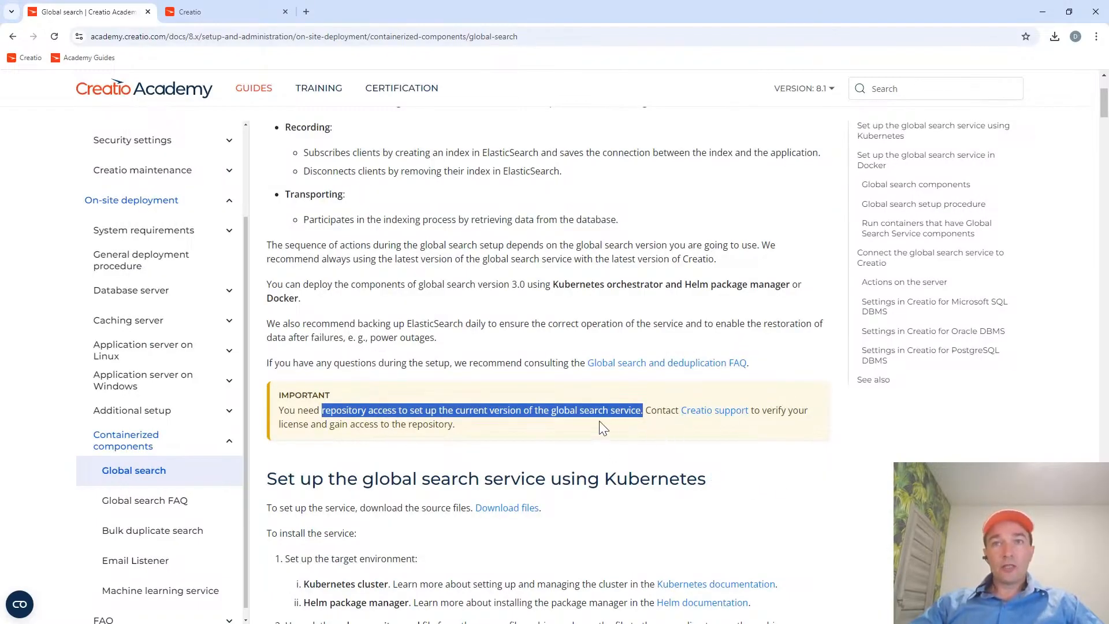
left_click(514, 407)
Return to docker-info.txt in Far Manager and highlight the line with the support e-mail address.
key("alt+Tab")
key("Down")
key("Down")
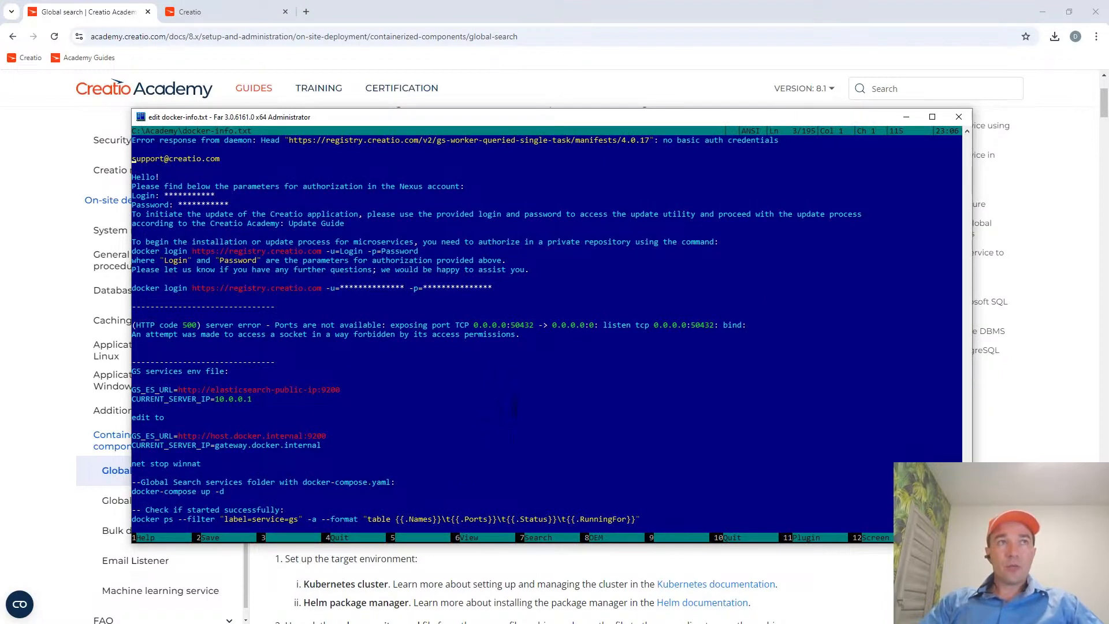
key("shift+End")
key("Home")
key("shift+End")
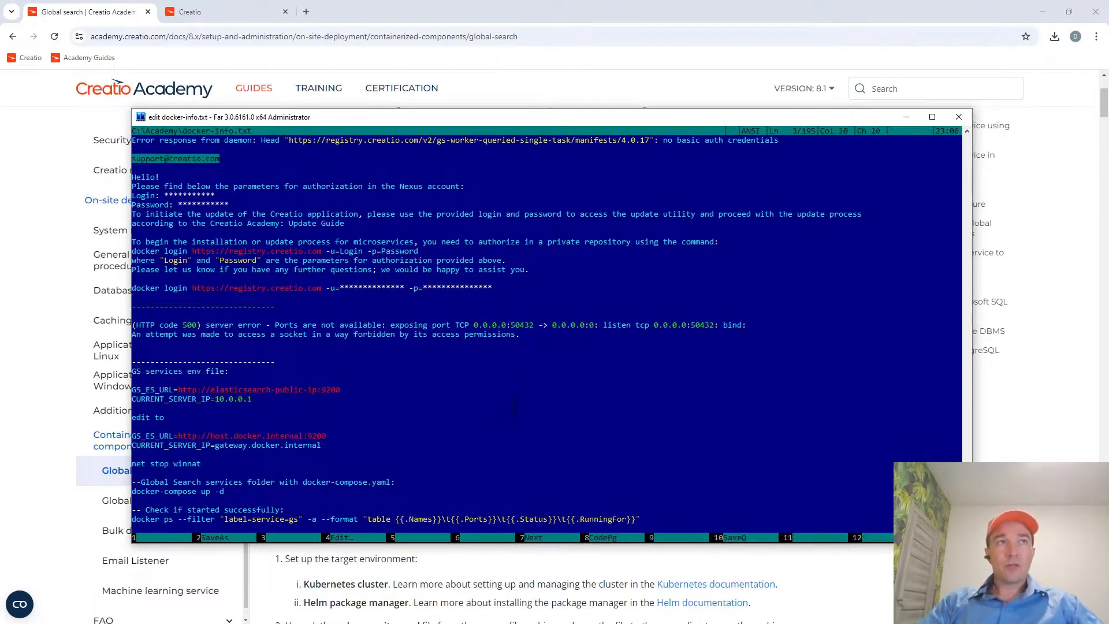
key("Home")
key("shift+End")
key("Home")
key("shift+End")
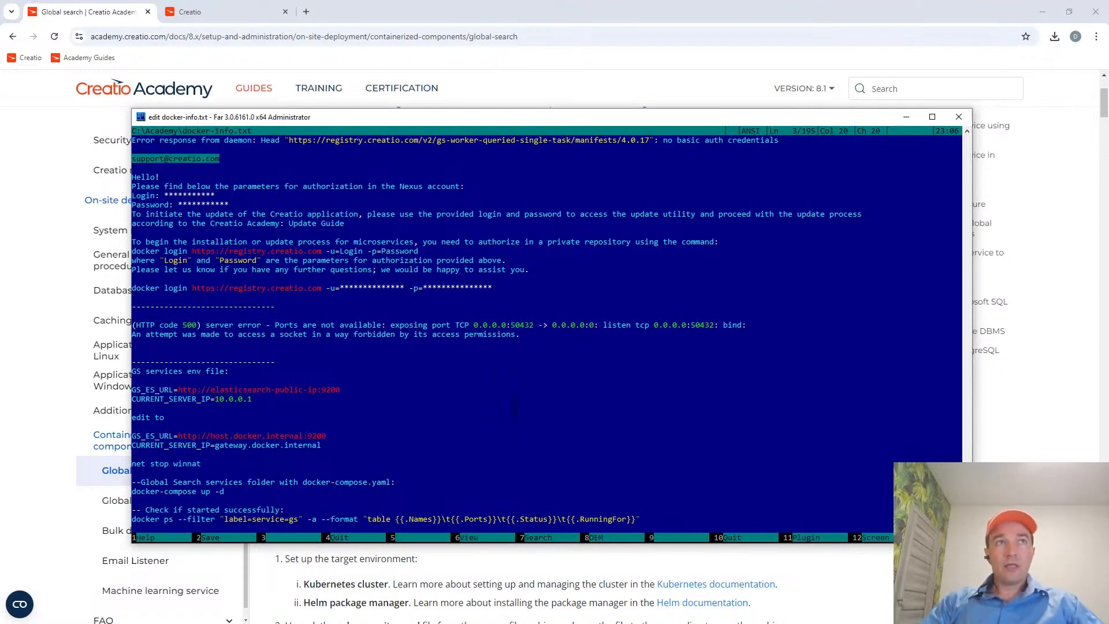
key("Home")
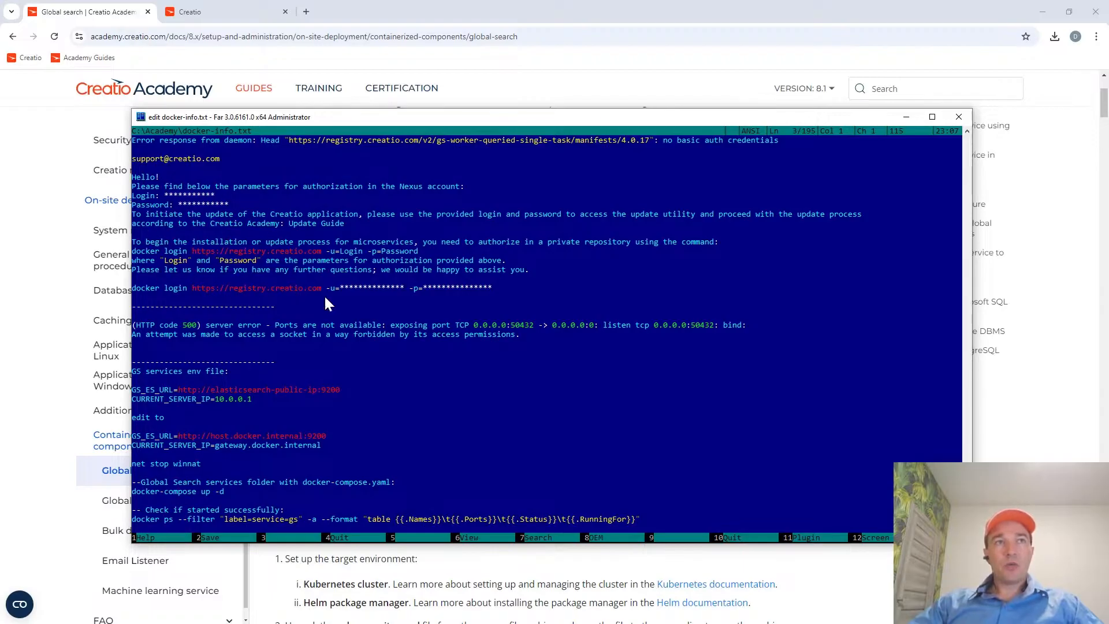
Review the Nexus login and password lines and highlight the docker login part of the registry command.
left_click(172, 197)
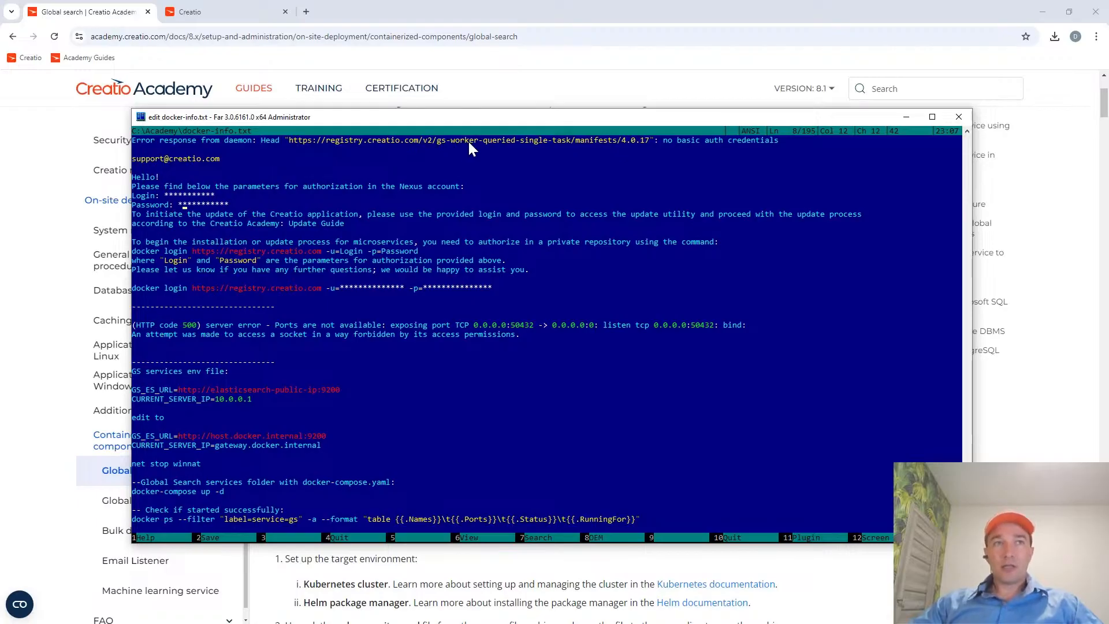
left_click(135, 287)
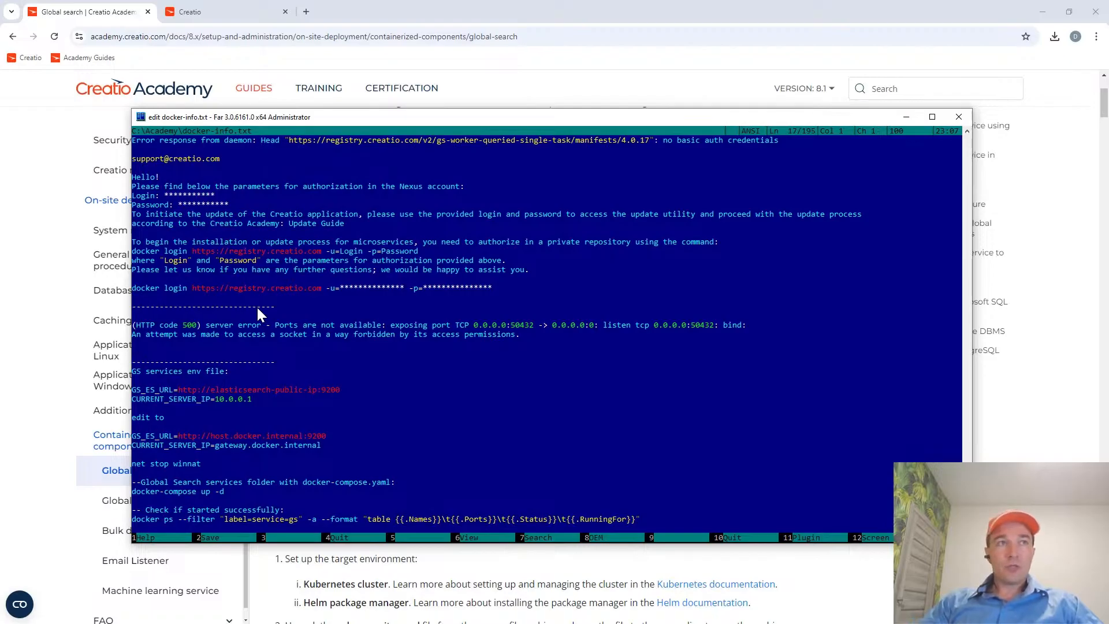
key("shift+Right")
key("shift+Right")
key("shift+Right")
key("shift+Right")
key("shift+Right")
key("shift+Right")
key("shift+Right")
key("shift+Right")
key("shift+Right")
key("shift+Right")
key("shift+Right")
key("shift+Right")
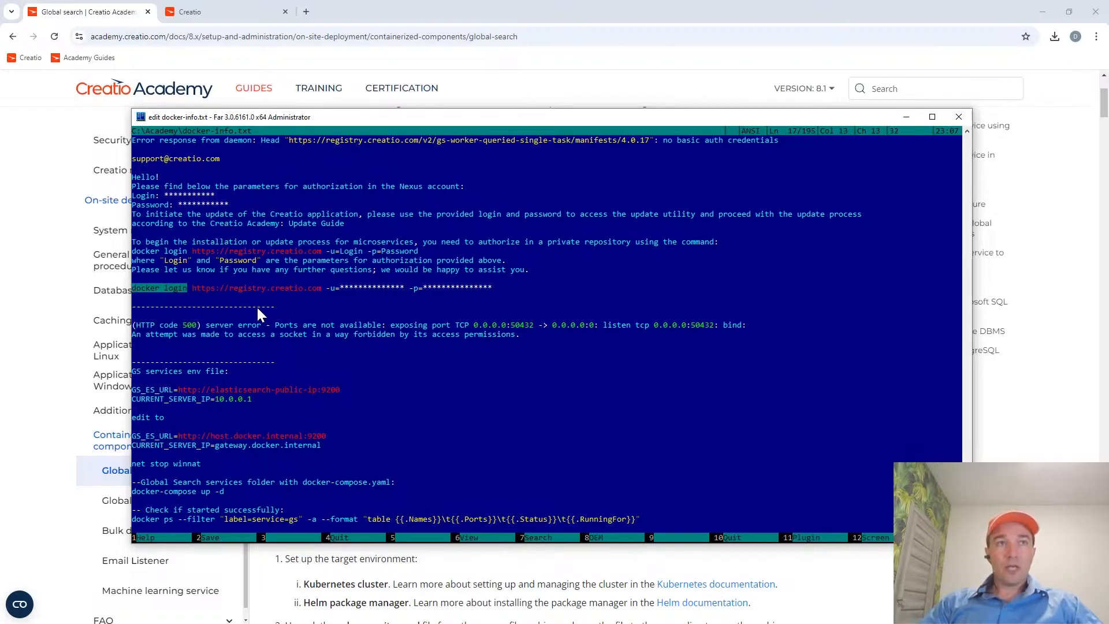
key("Left")
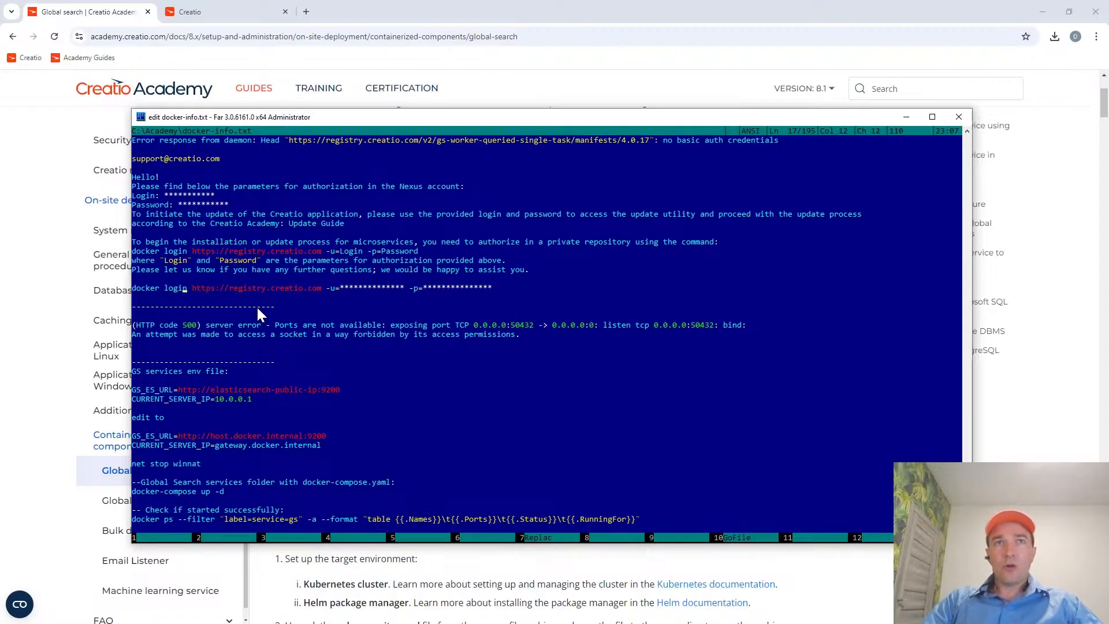
Close the docker-info.txt editor and clear the console with the cls command.
key("ctrl+o")
key("ctrl+o")
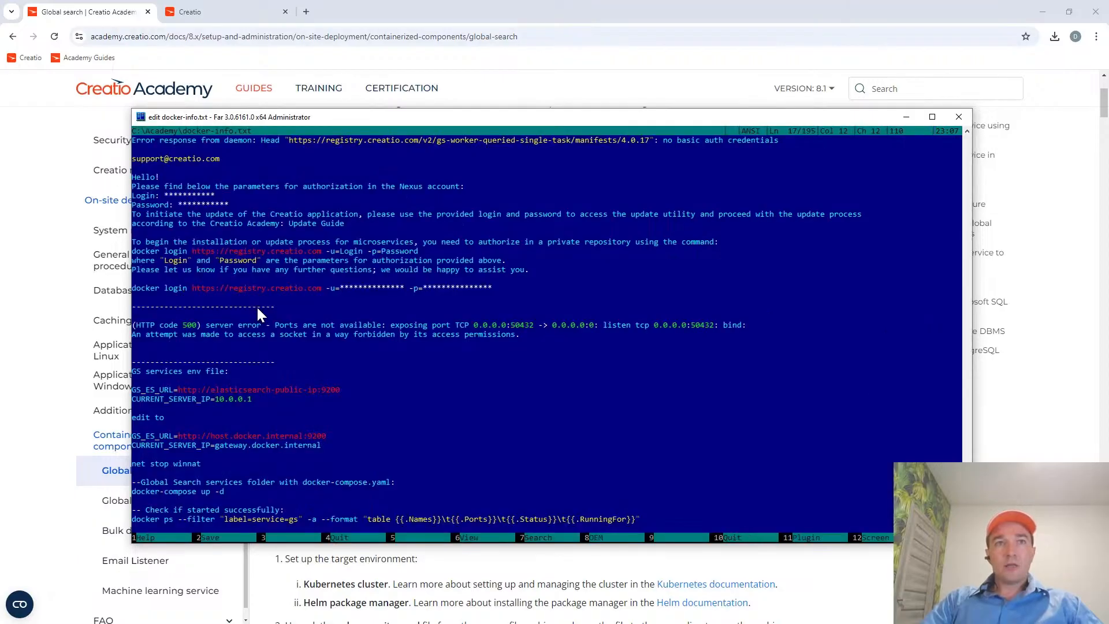
key("Escape")
key("ctrl+o")
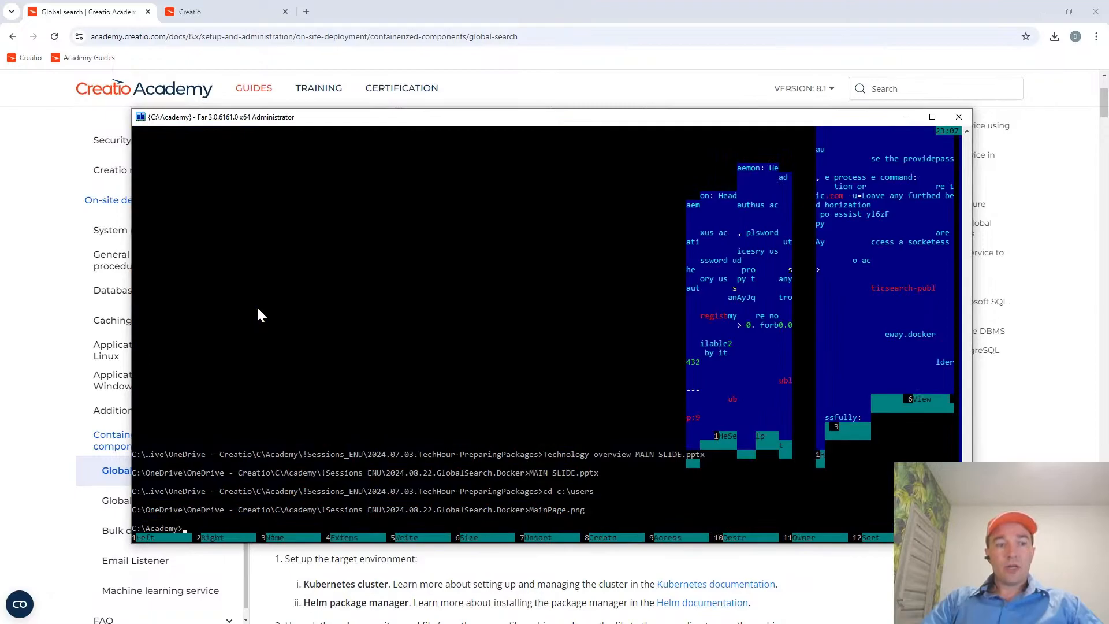
type("cls")
key("Return")
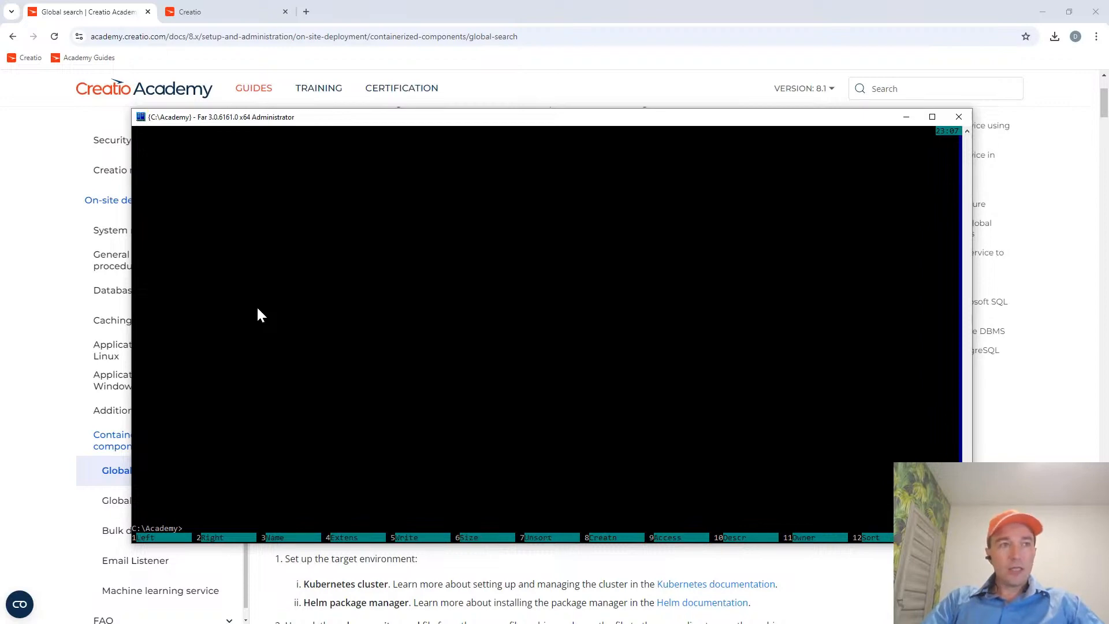
key("ctrl+o")
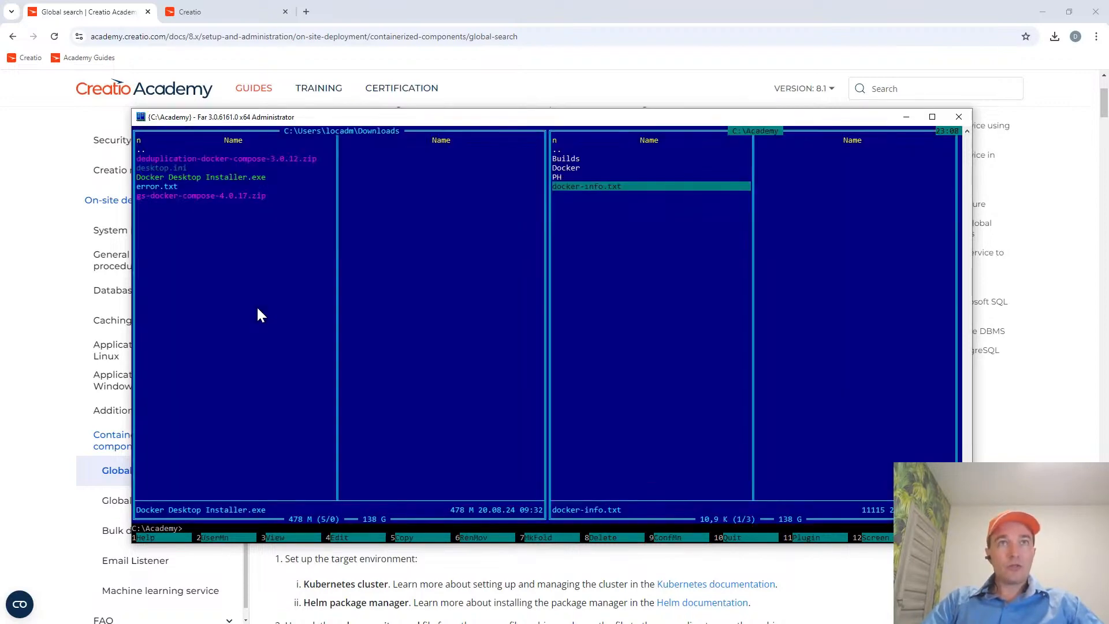
key("F4")
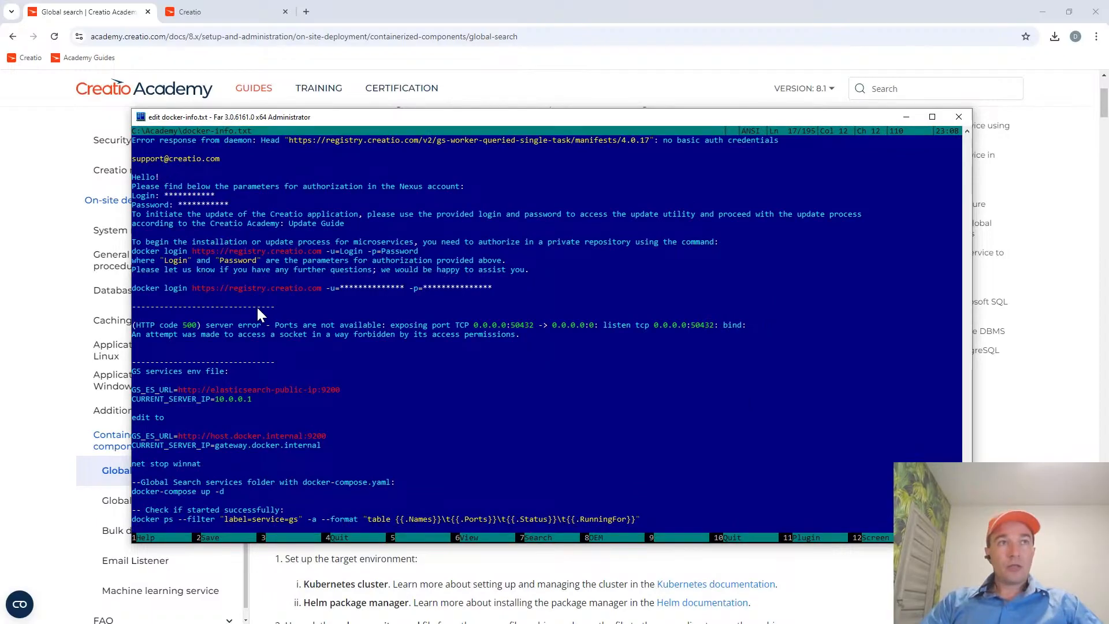
key("Home")
key("shift+End")
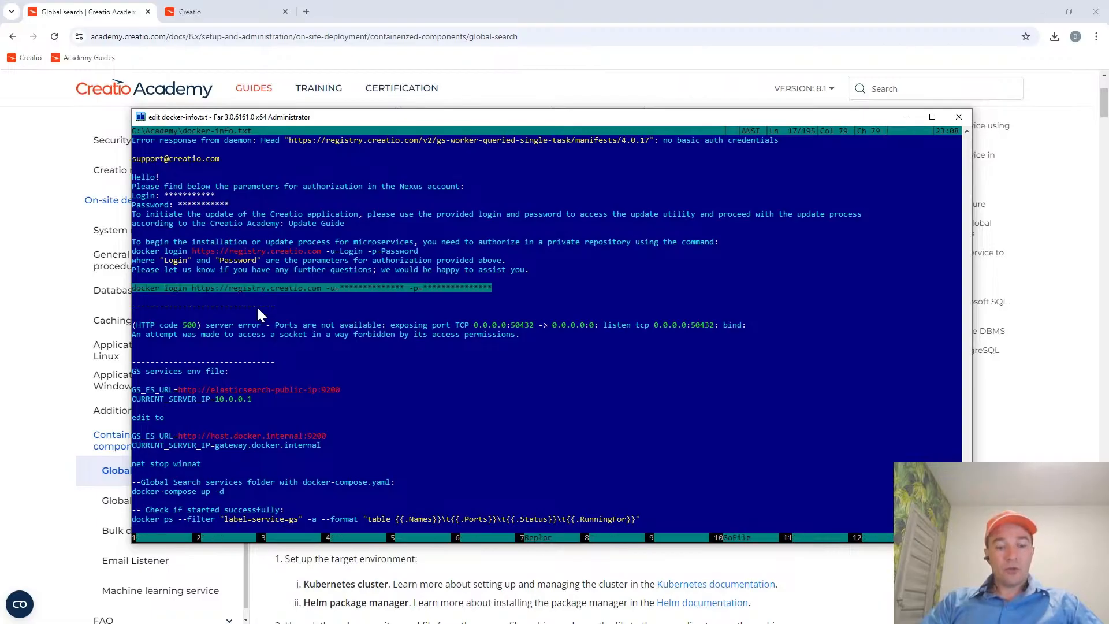
type("https://academy.creatio.com/sites/default/files/styles/regular_event/public/front_page_event/1200x720_dima_gamora_-_11.png")
key("ctrl+z")
key("ctrl+z")
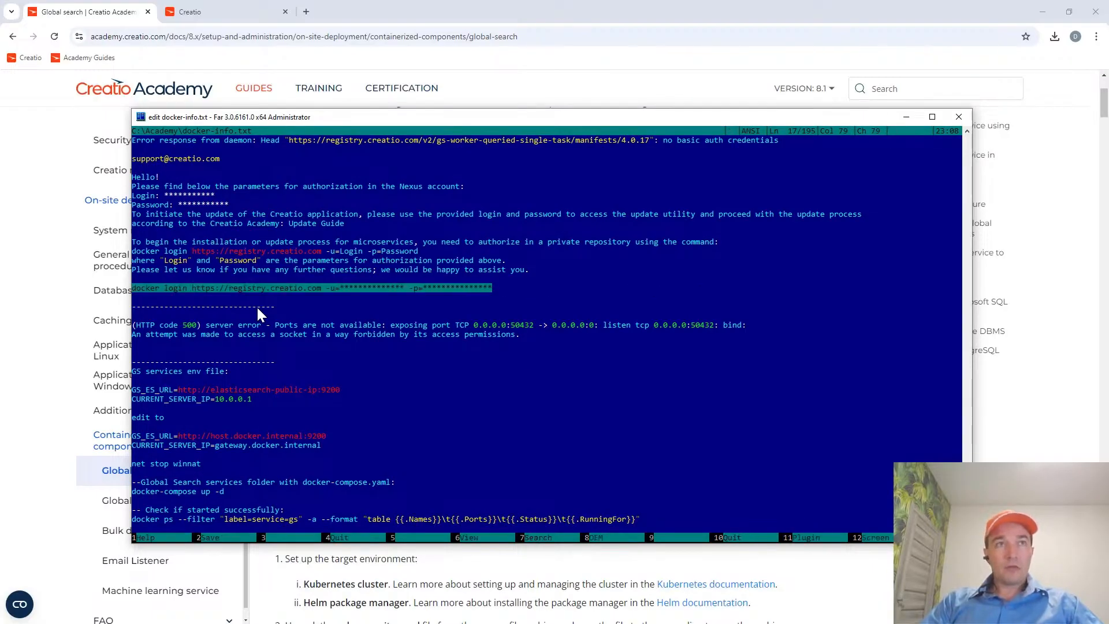
key("ctrl+c")
key("Escape")
key("ctrl+o")
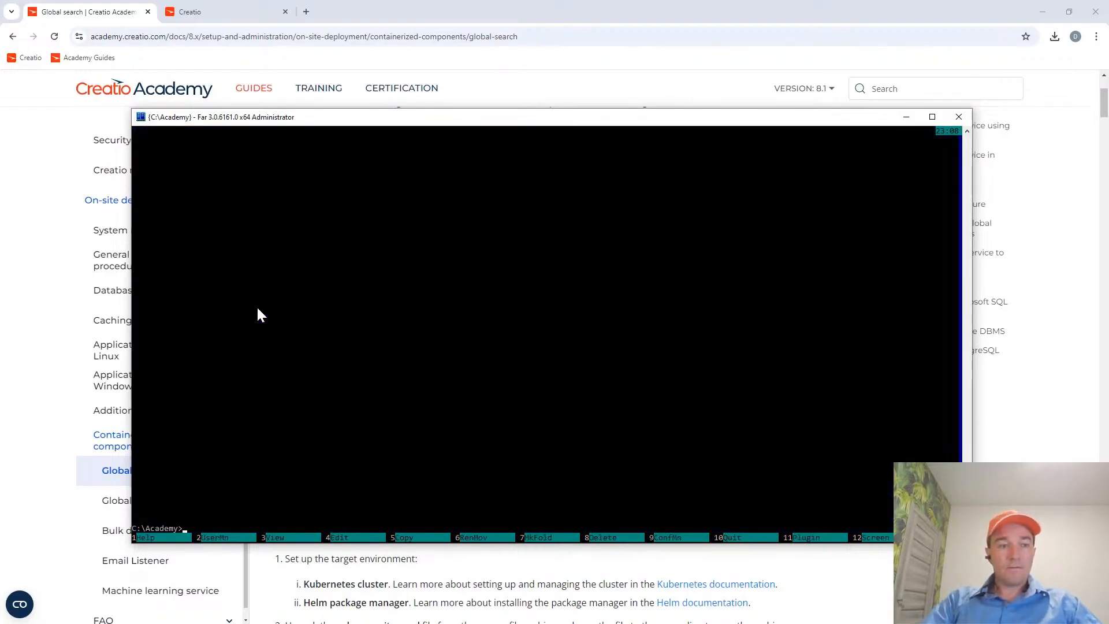
key("ctrl+v")
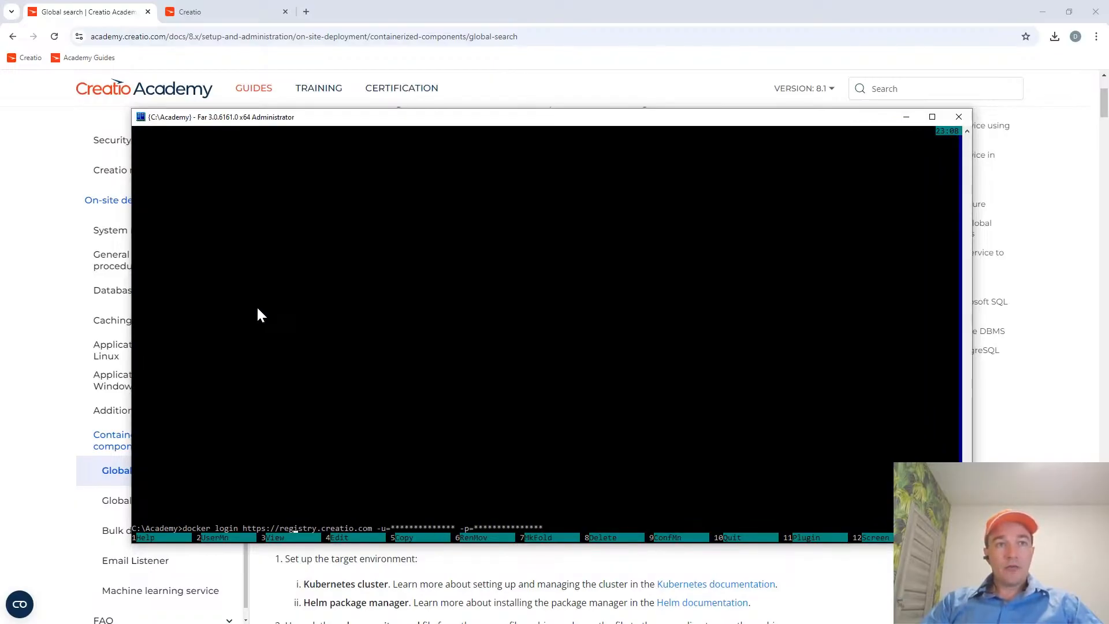
Examine the registry address, the -u login and the -p password parameters of the docker login command.
key("shift+Right")
key("shift+Right")
key("shift+Right")
key("shift+Right")
key("shift+Right")
key("shift+Right")
key("shift+Right")
key("shift+Right")
key("shift+Right")
key("shift+Right")
key("shift+Right")
key("shift+Right")
key("shift+Right")
key("shift+Right")
key("shift+Right")
key("shift+Right")
key("shift+Right")
key("shift+Right")
key("shift+Right")
key("shift+Right")
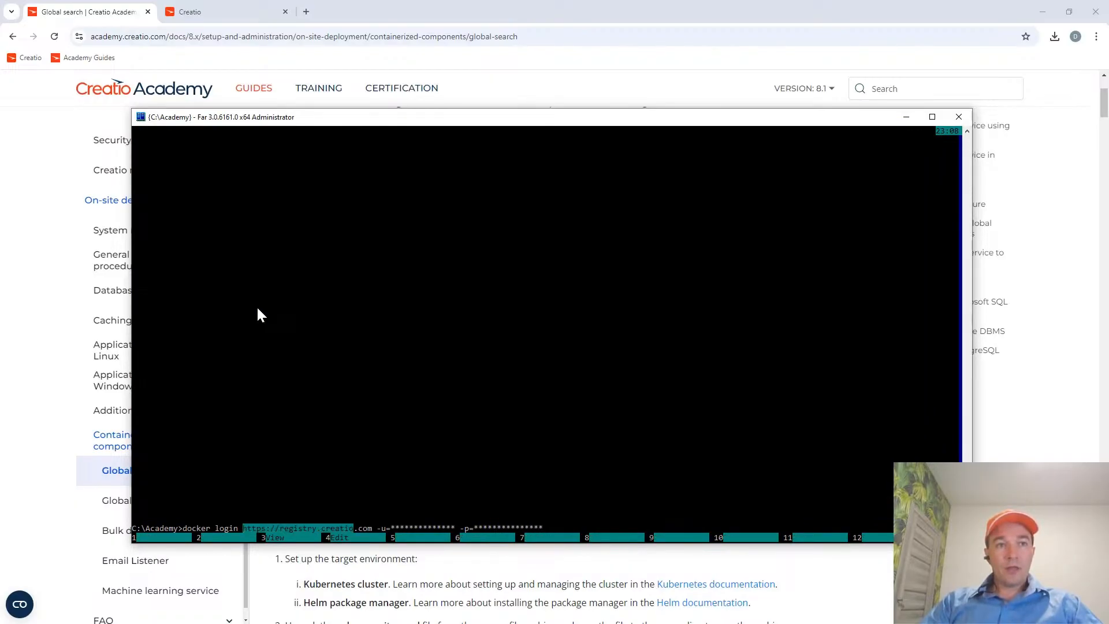
key("Right")
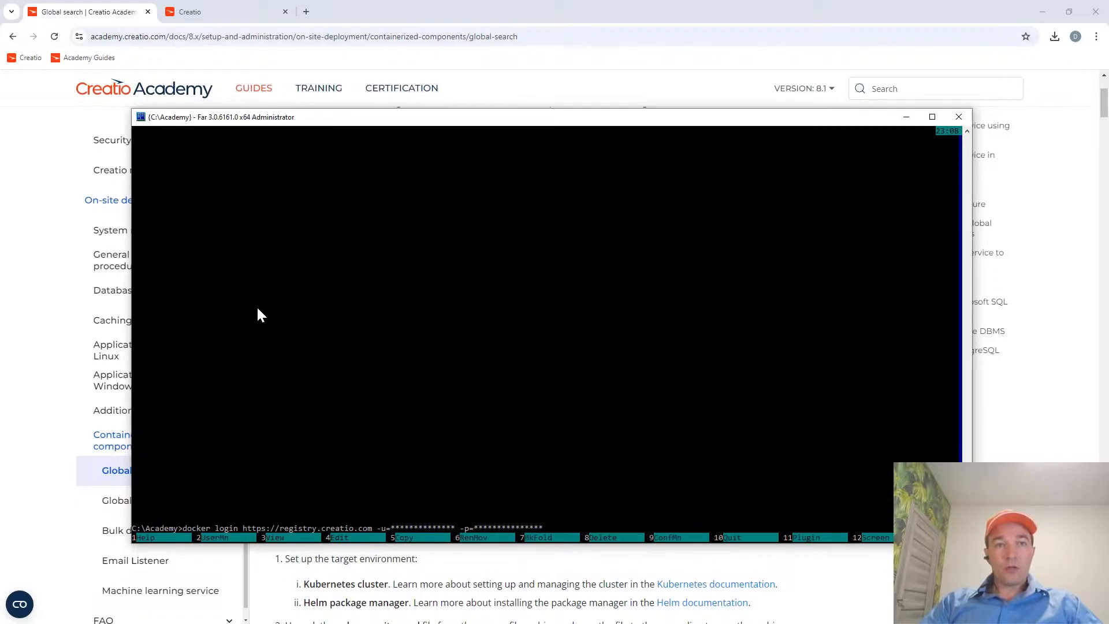
key("shift+Right")
key("shift+Right")
key("shift+Right")
key("shift+Right")
key("shift+Right")
key("shift+Right")
key("shift+Right")
key("shift+Right")
key("shift+Right")
key("shift+Right")
key("shift+Right")
key("shift+Right")
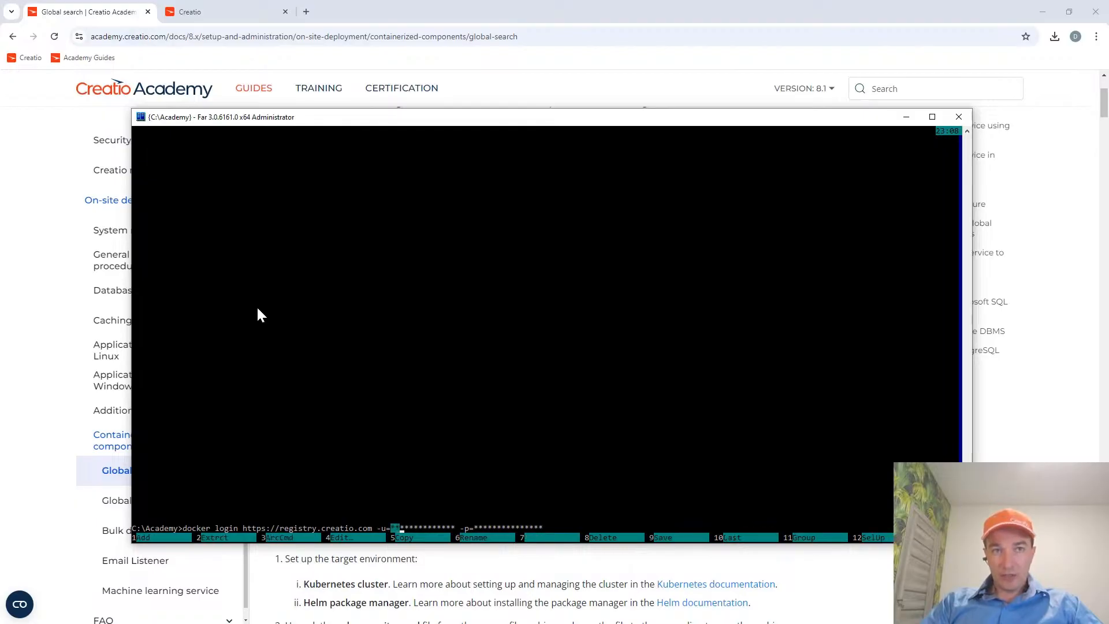
key("shift+Right")
key("shift+Right")
key("Right")
key("Right")
key("Right")
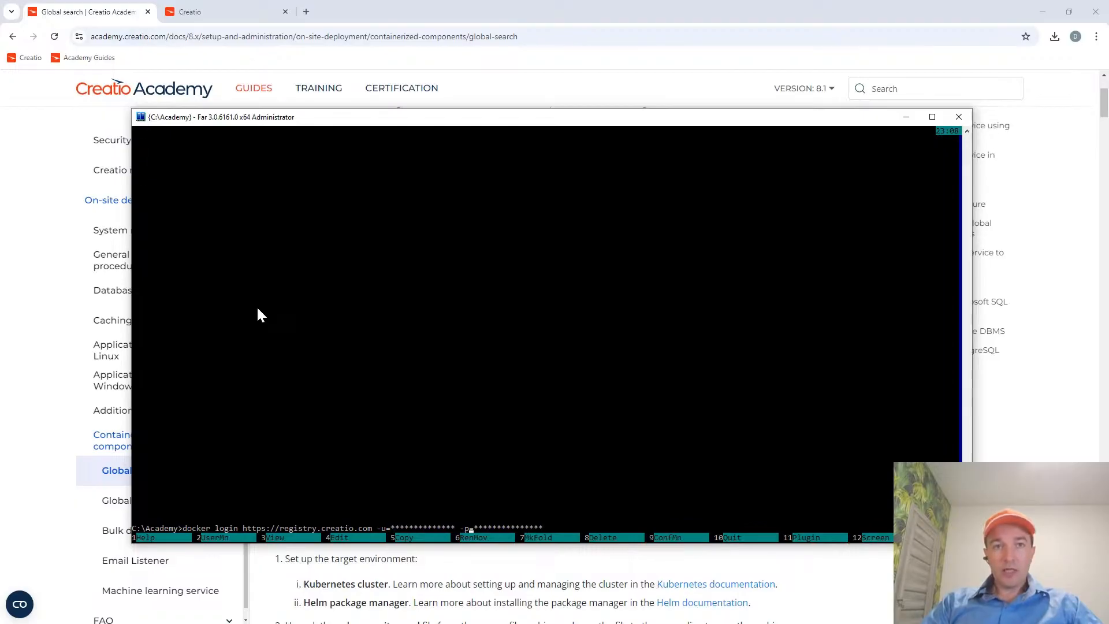
key("Right")
key("Right")
key("shift+End")
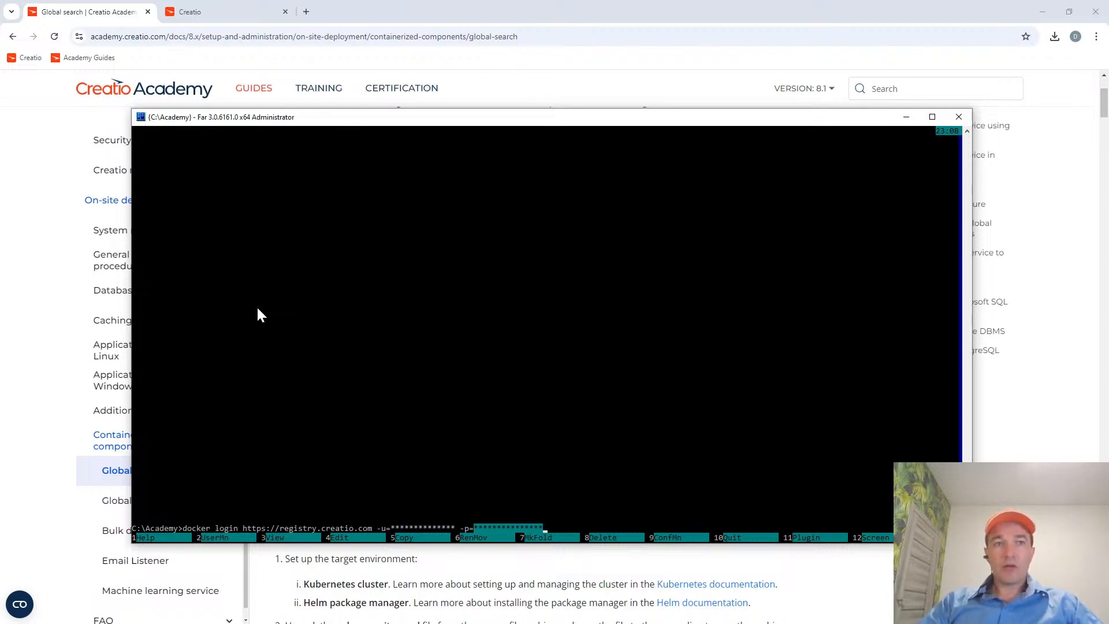
key("ctrl+c")
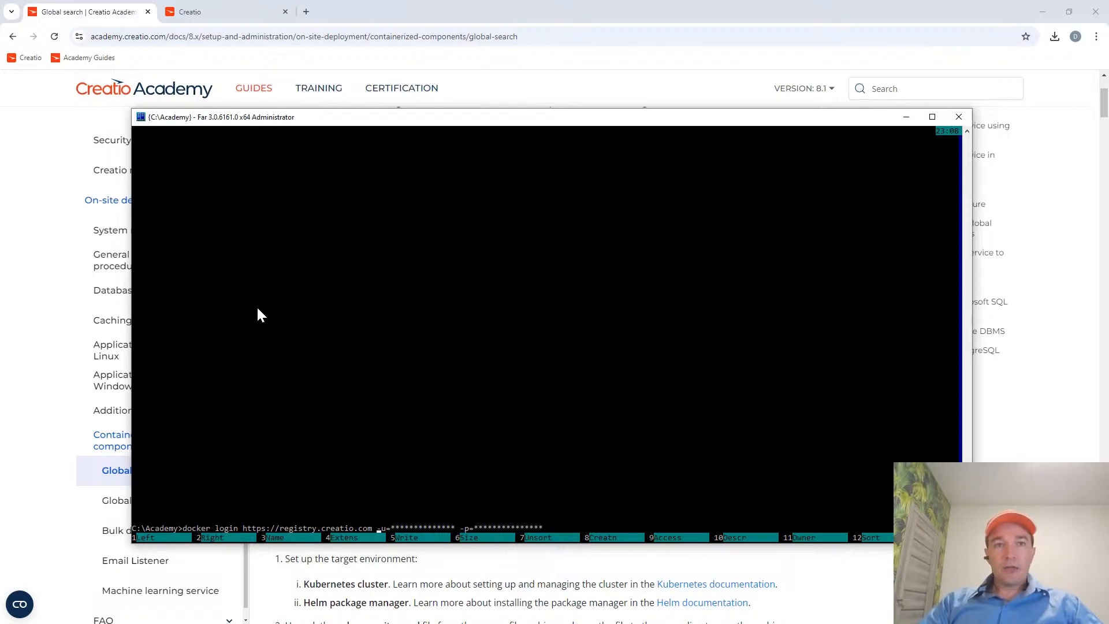
key("Right")
key("Right")
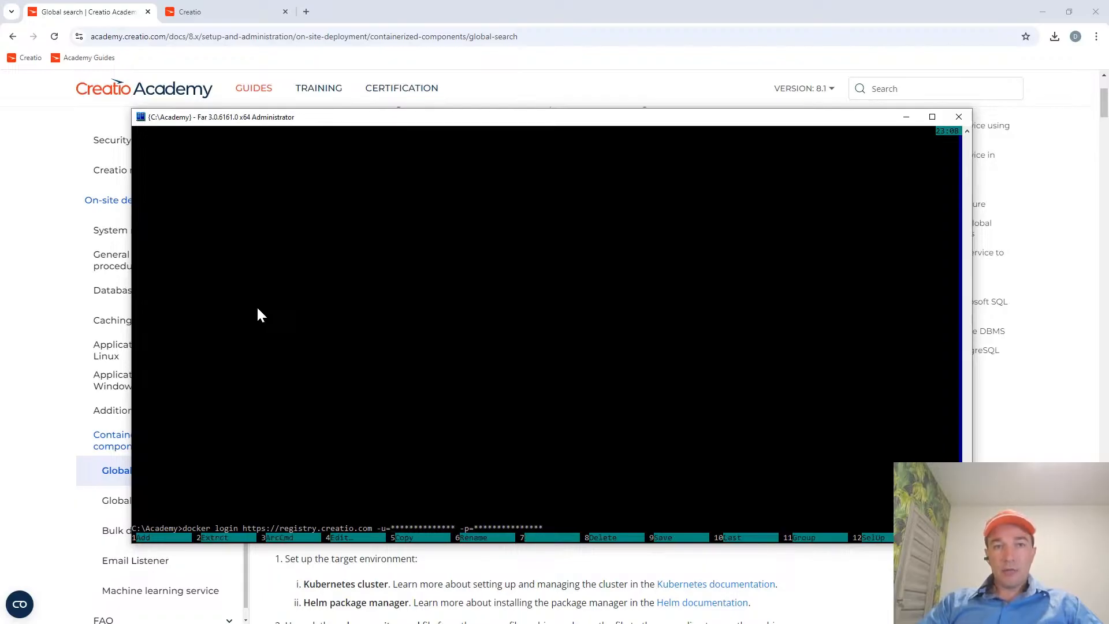
key("shift+End")
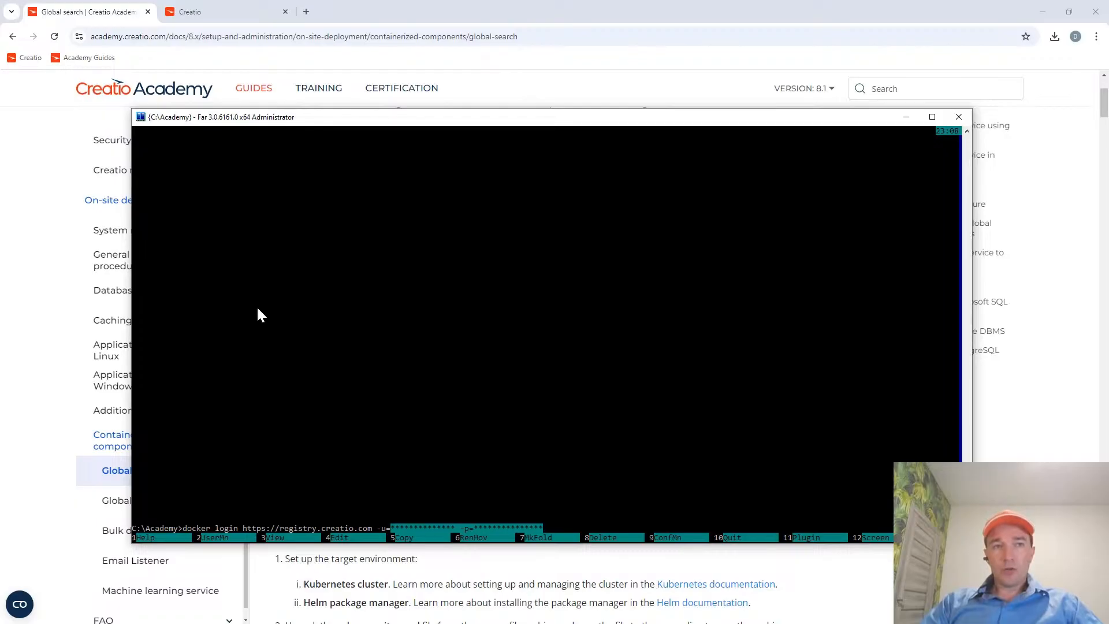
key("ctrl+c")
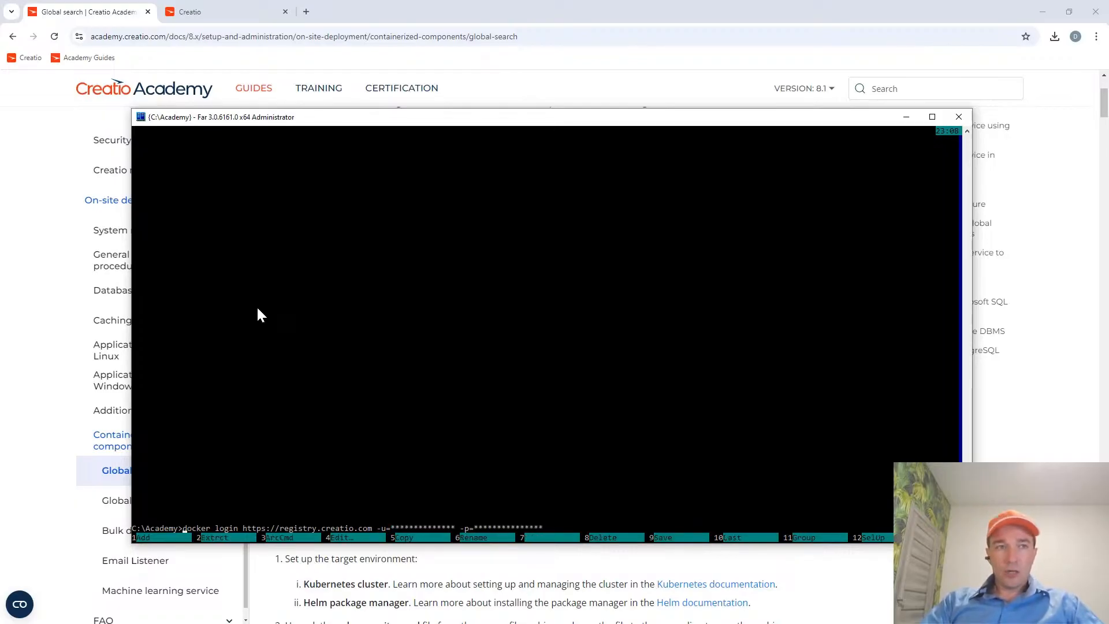
Delete the unexecuted docker login command from the command line and show the file panels again.
key("ctrl+a")
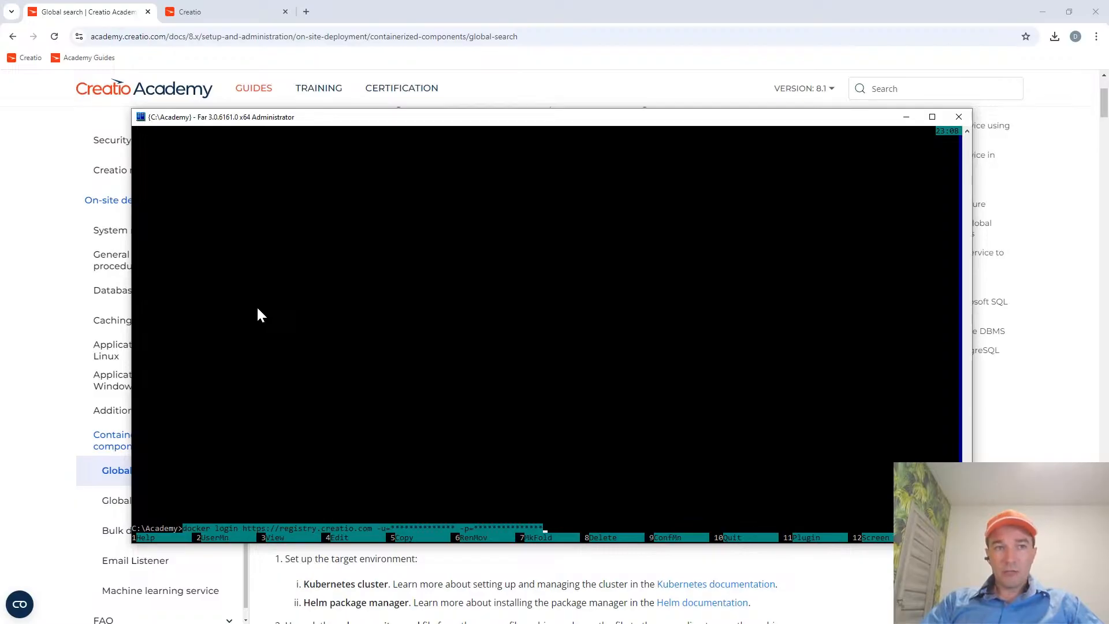
key("BackSpace")
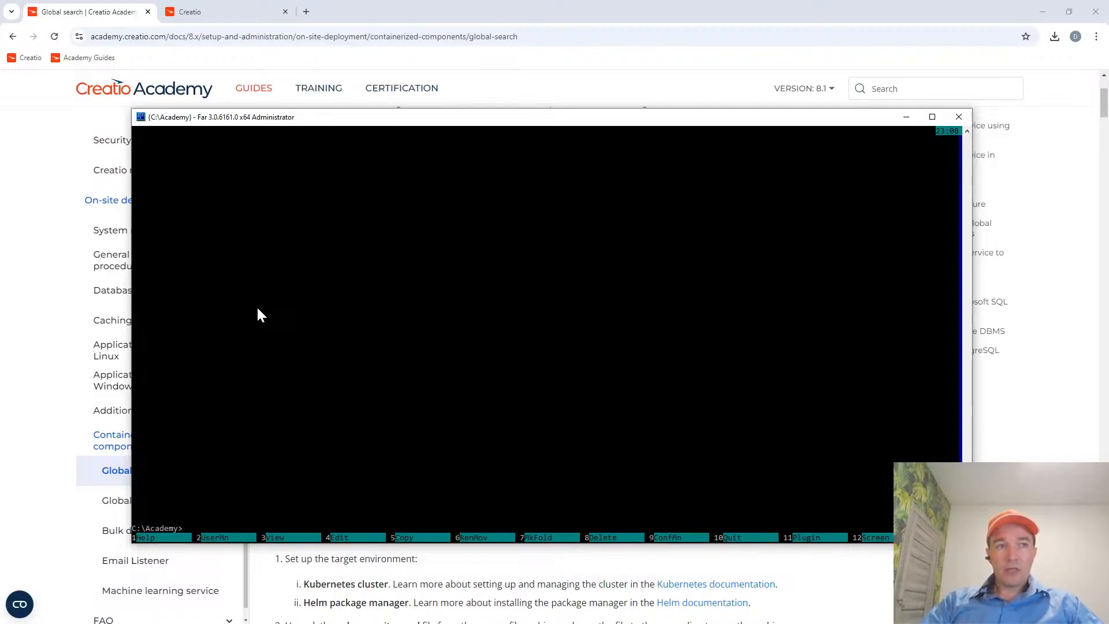
key("ctrl+o")
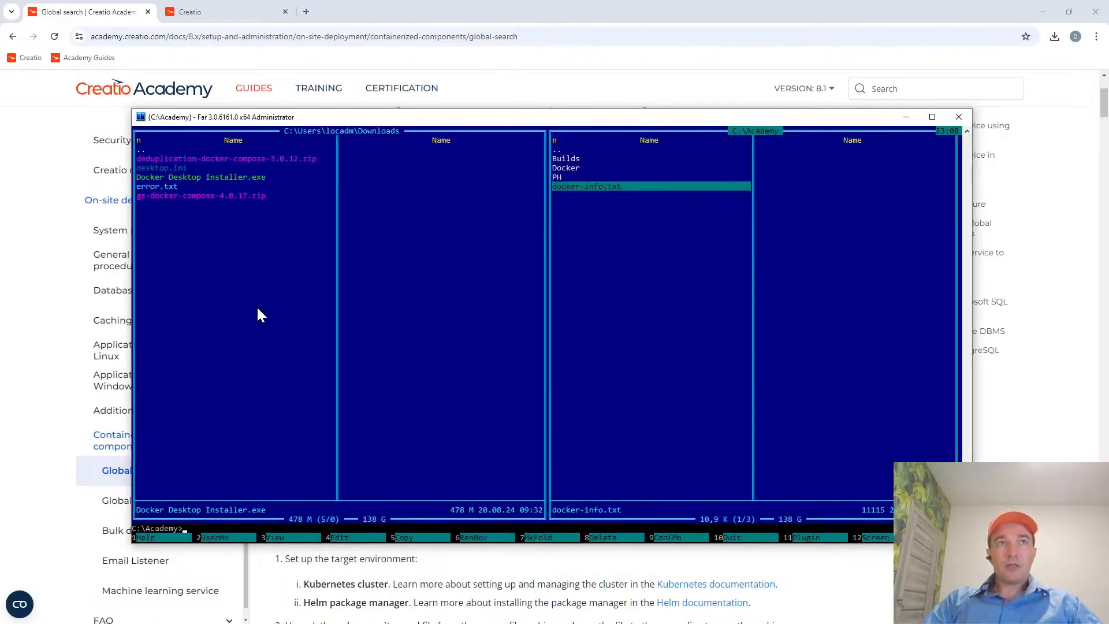
key("Up")
key("Down")
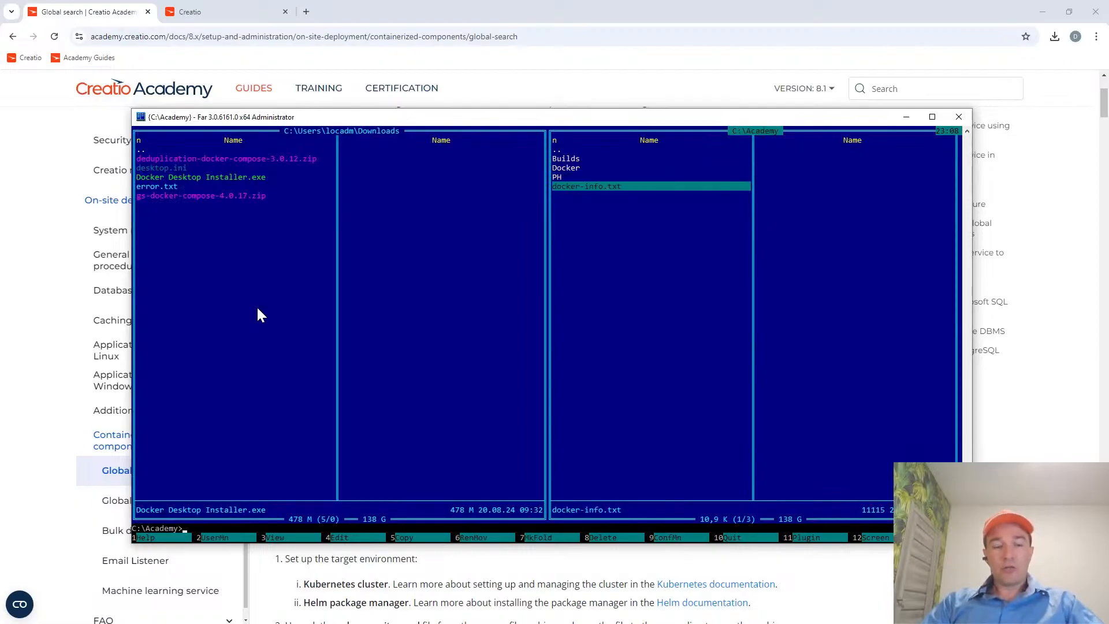
key("F4")
key("Home")
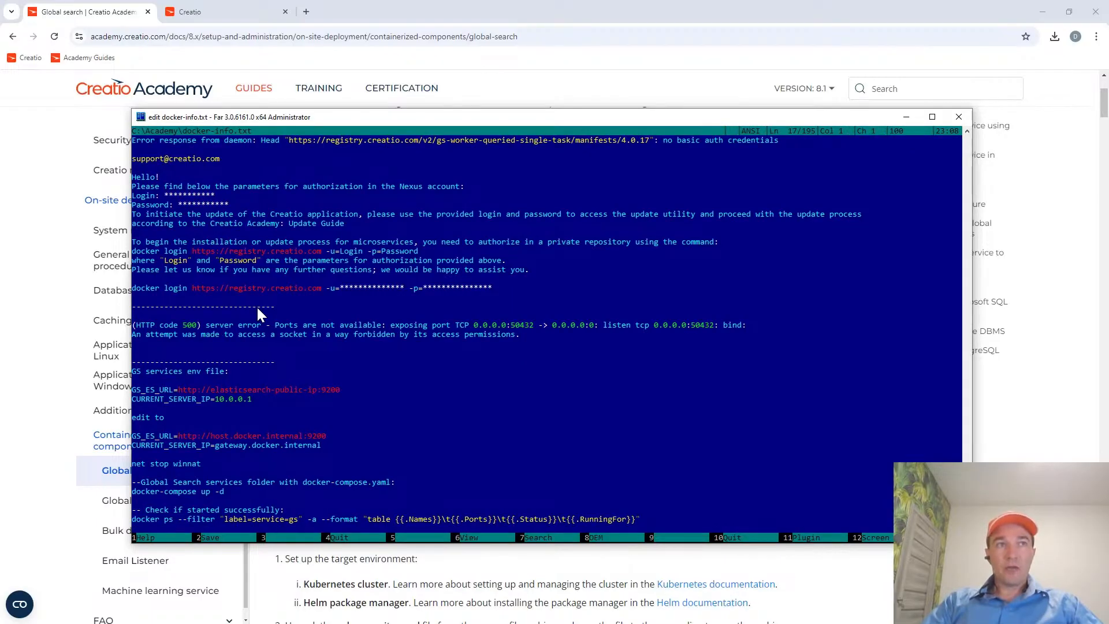
key("shift+End")
key("Home")
key("shift+End")
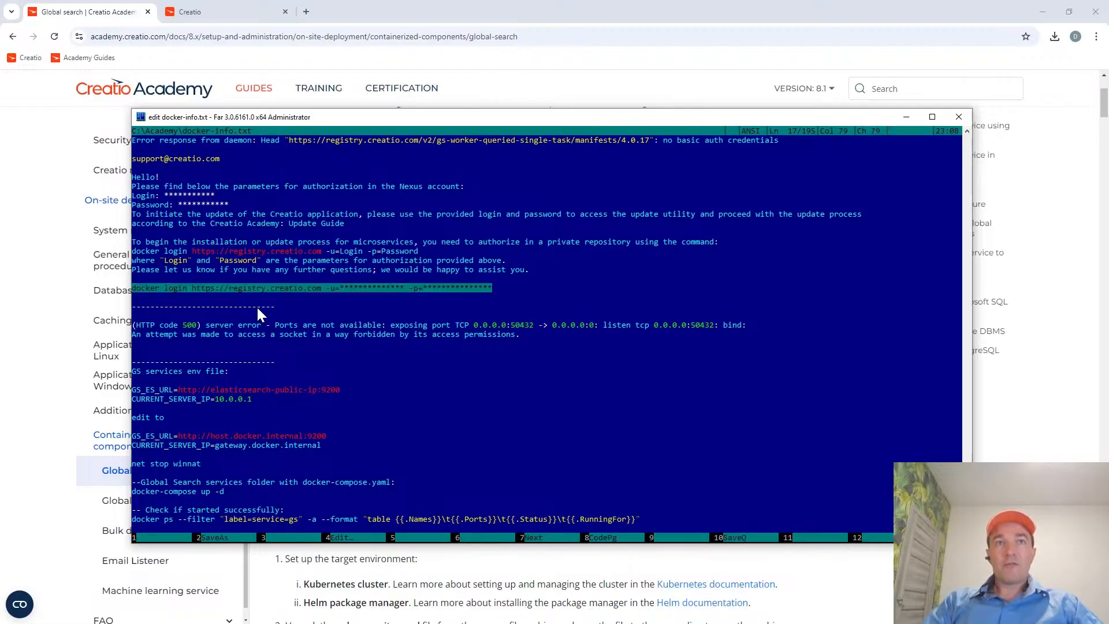
key("ctrl+c")
key("Home")
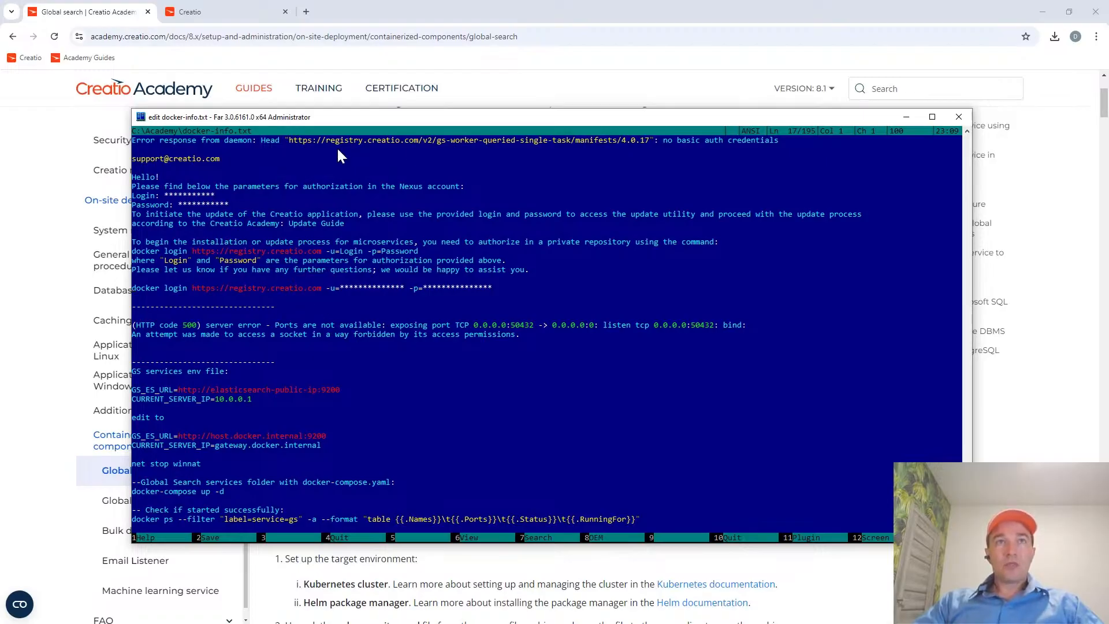
Review the Docker part of the Global search guide from component ports through ElasticSearch installation to the container variables tables.
left_click(87, 18)
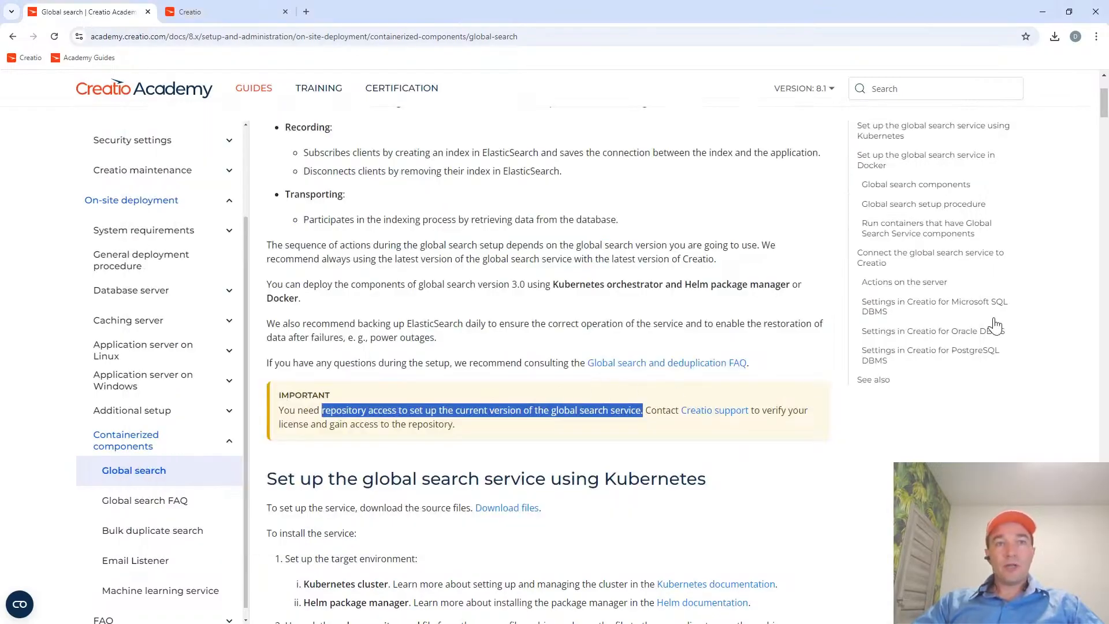
scroll(408, 301, "down", 20)
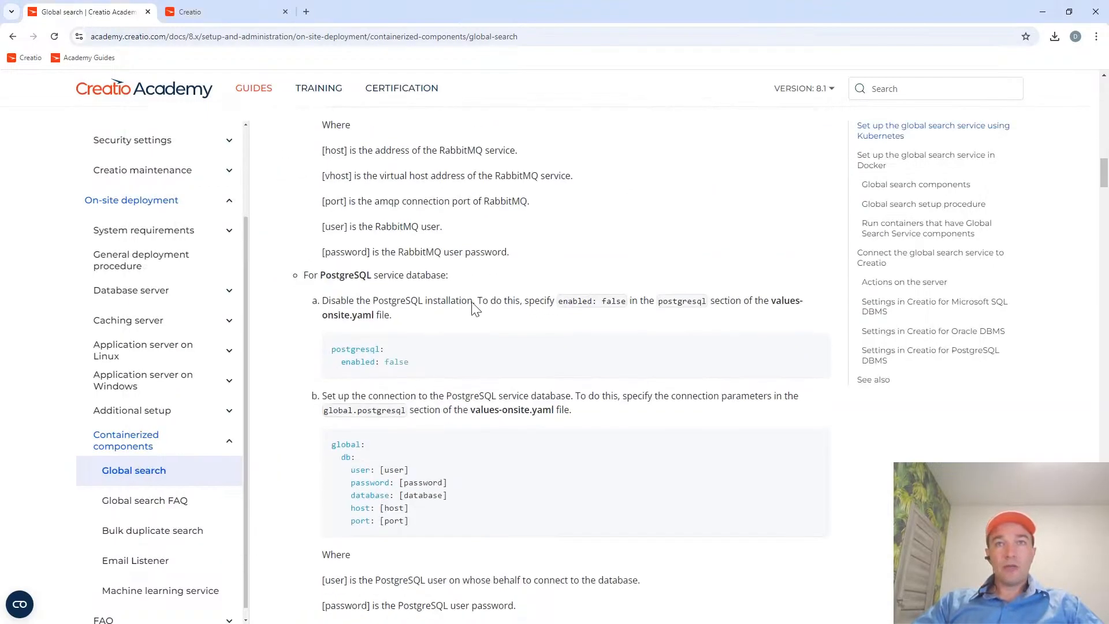
scroll(485, 314, "down", 15)
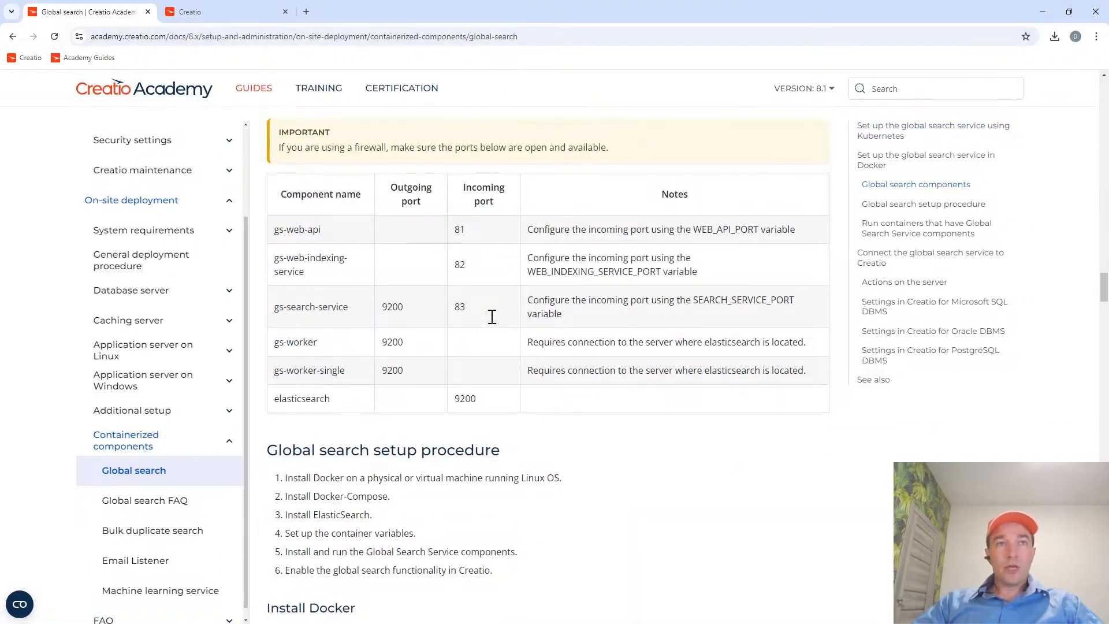
scroll(492, 317, "down", 6)
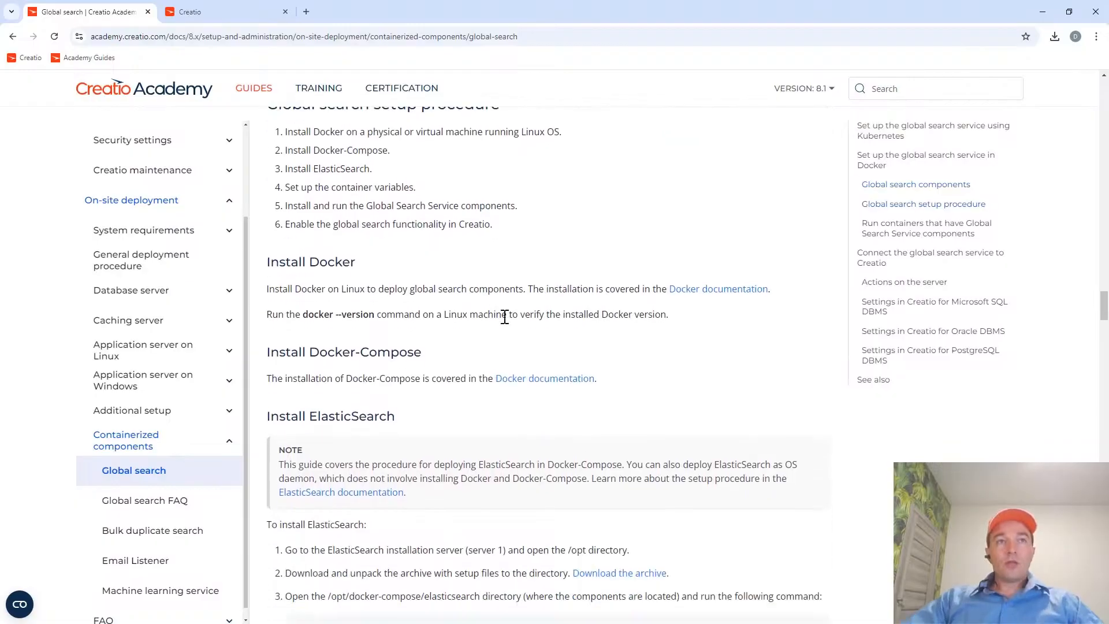
scroll(438, 358, "down", 2)
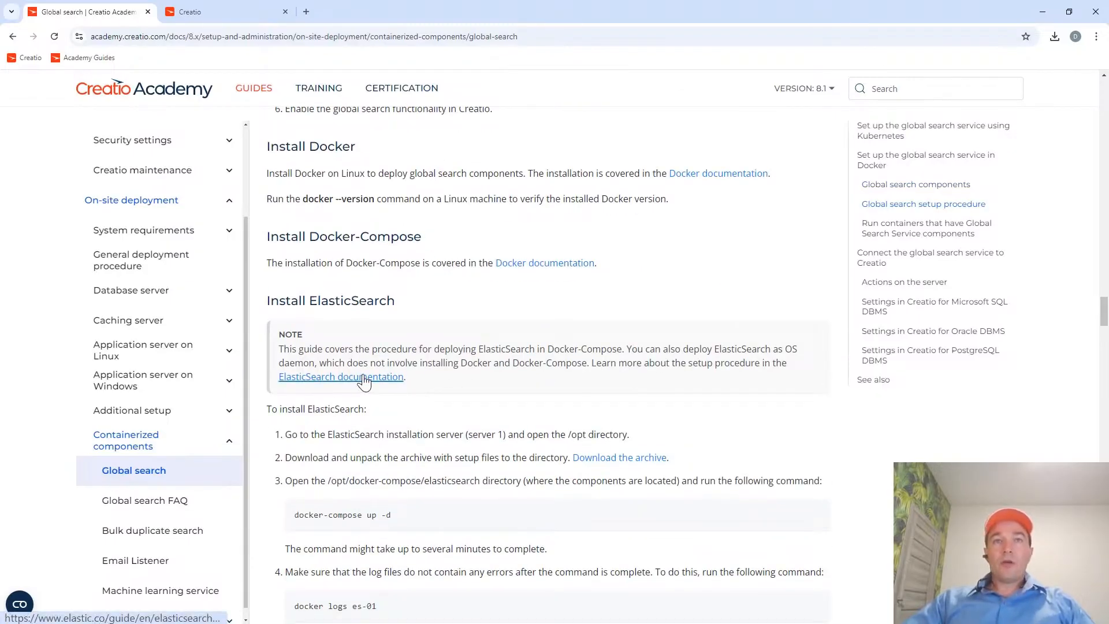
scroll(384, 421, "down", 2)
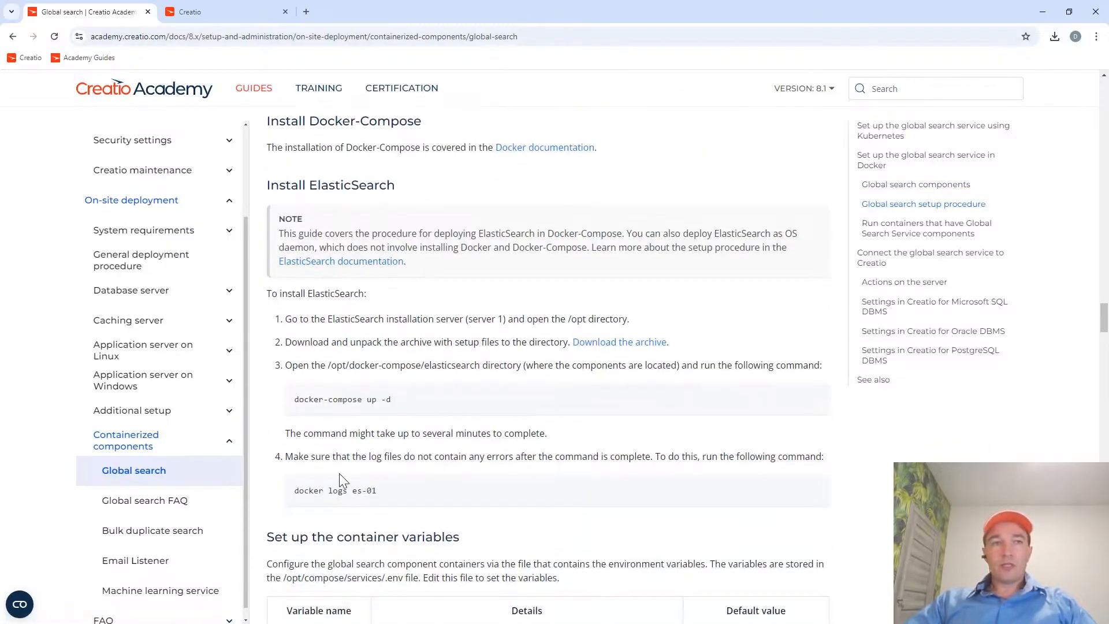
scroll(390, 537, "down", 2)
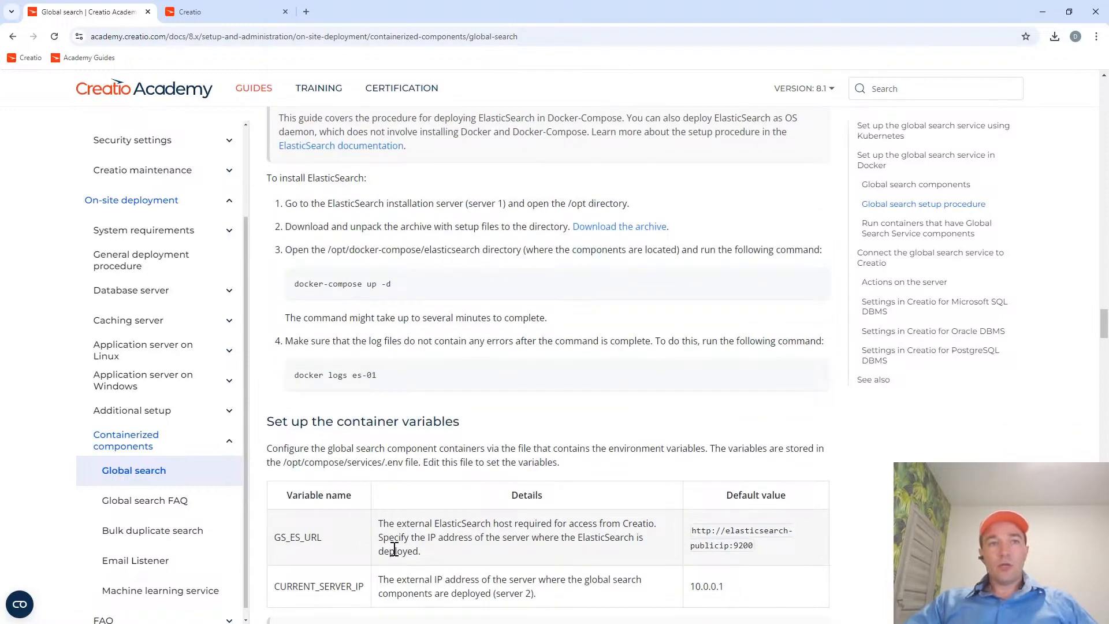
scroll(404, 574, "down", 1)
scroll(404, 572, "down", 4)
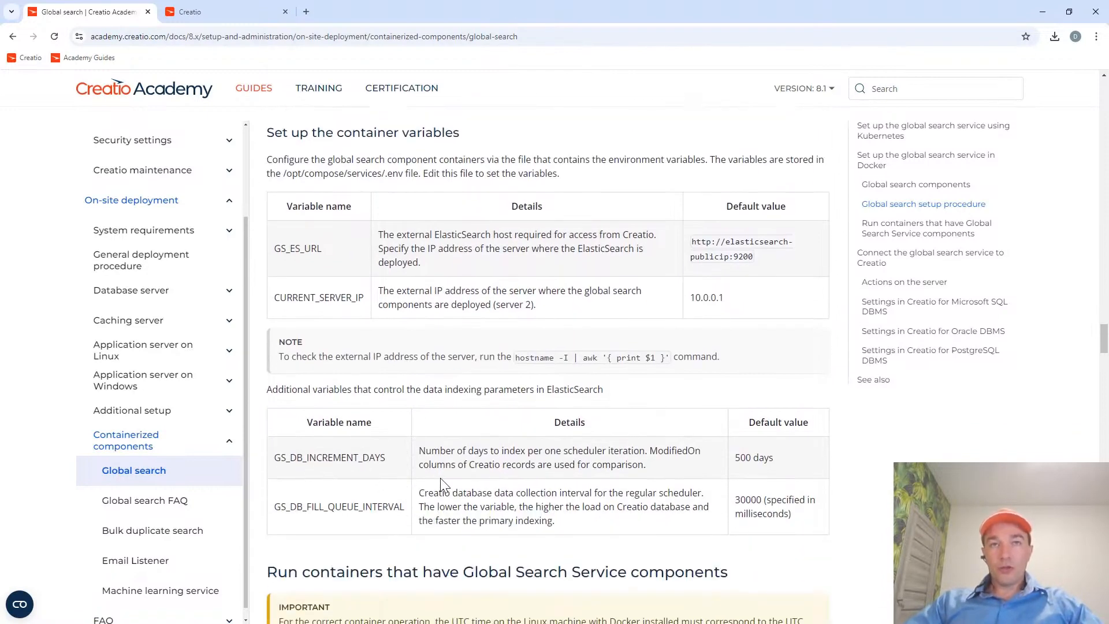
View the GitHub release page of the archive linked in the Install ElasticSearch instructions, and close that page.
scroll(443, 485, "up", 3)
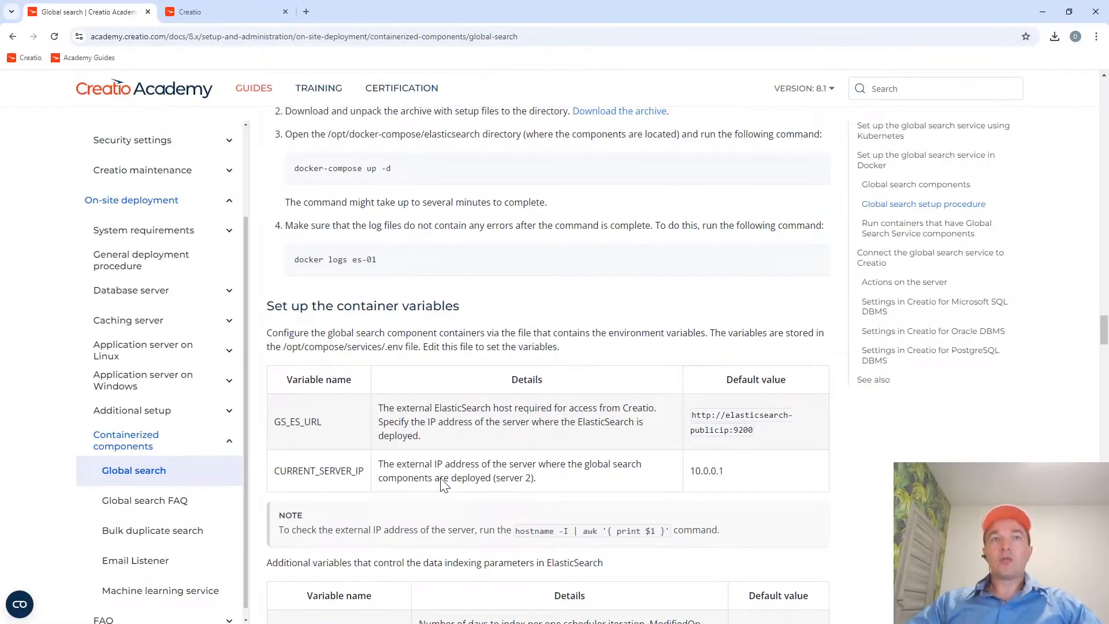
scroll(443, 483, "up", 3)
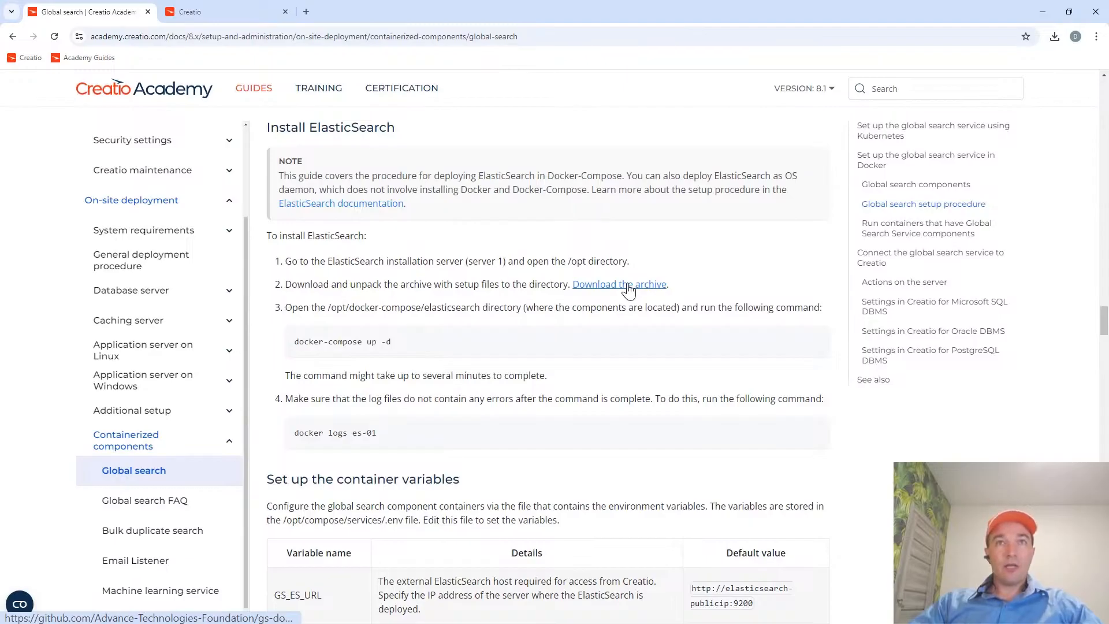
left_click(629, 289)
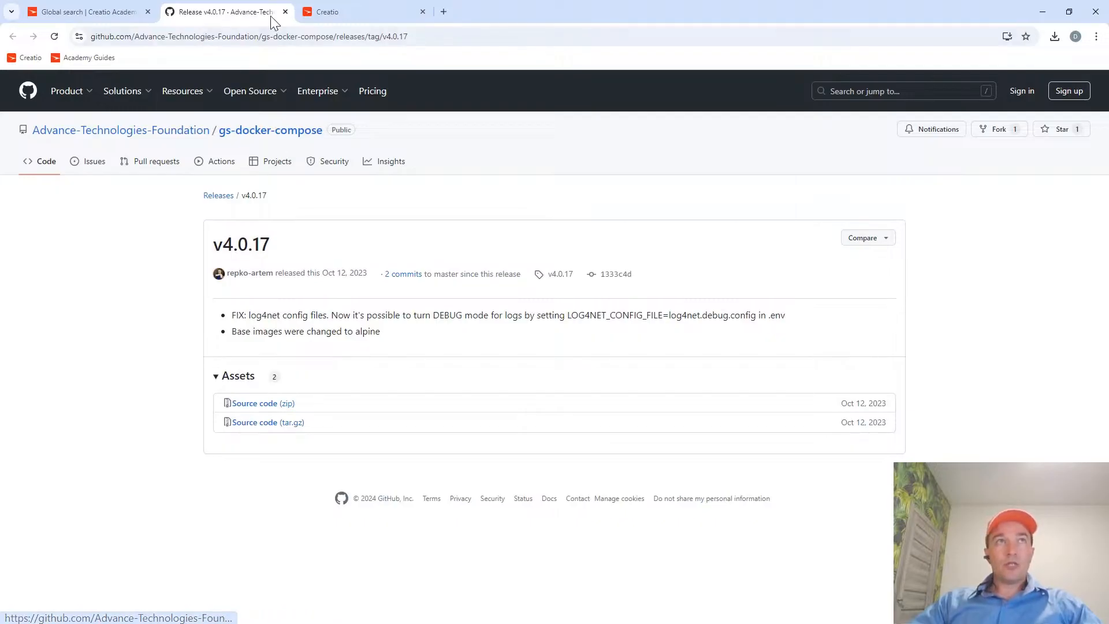
left_click(285, 13)
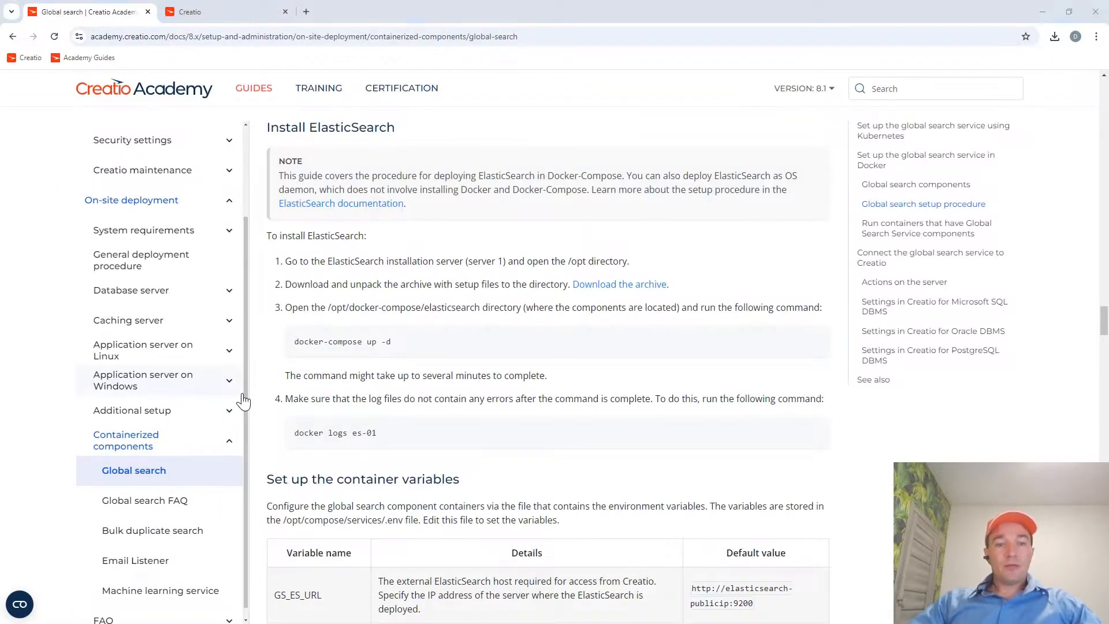
Switch to Far Manager and open the gs-docker-compose-4.0.17.zip archive in the Downloads folder.
key("alt+Tab")
key("Tab")
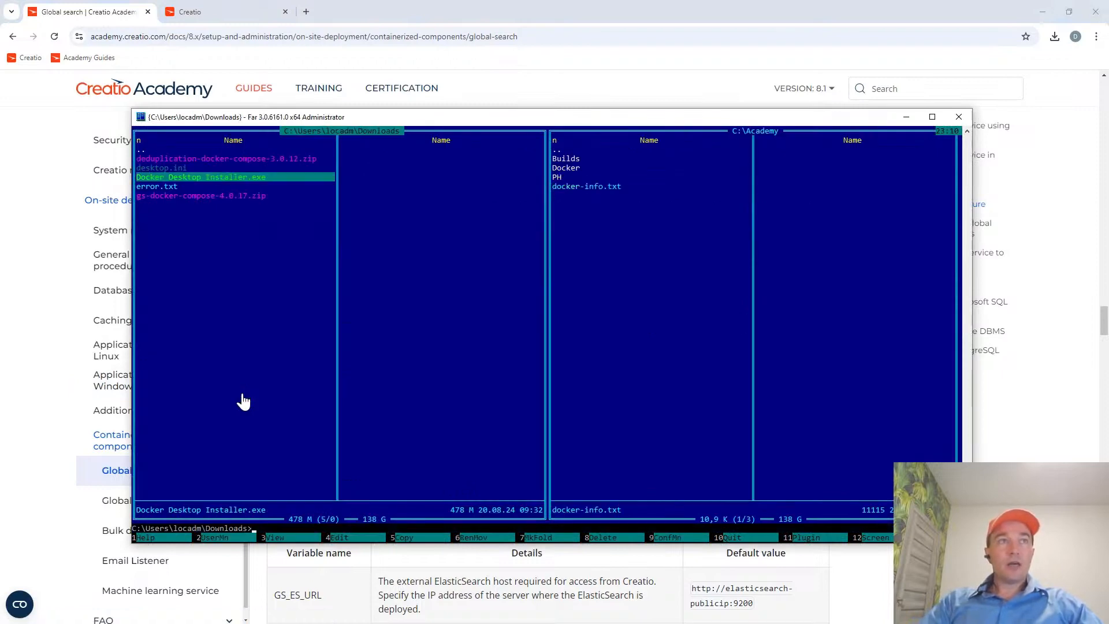
key("Up")
key("Up")
key("Up")
key("Down")
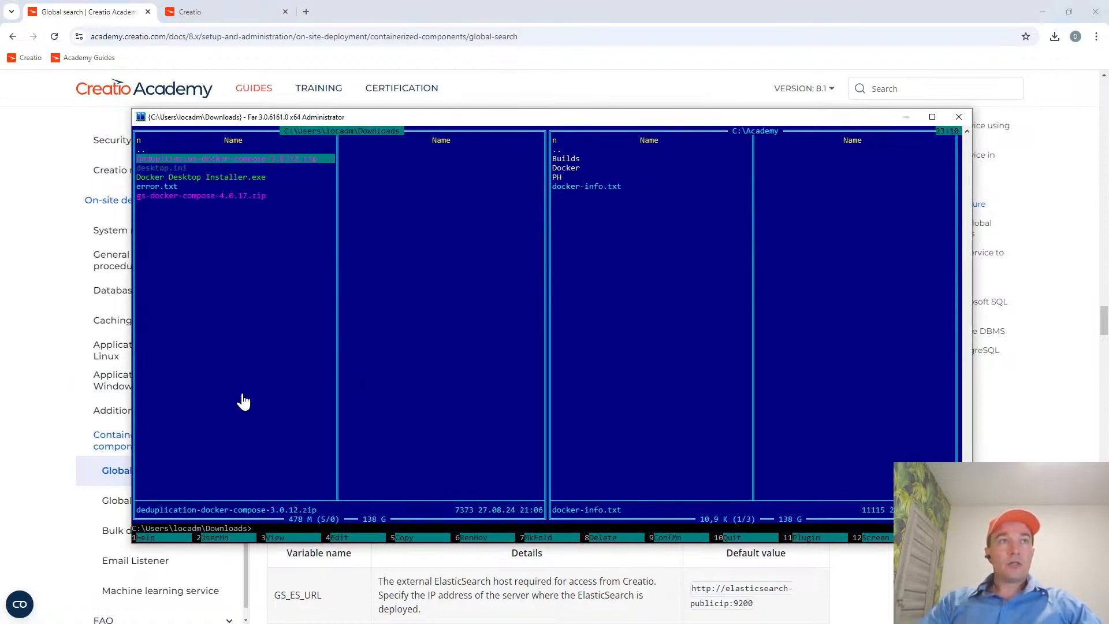
key("Down")
key("Down")
key("Down")
key("Down")
key("shift+Down")
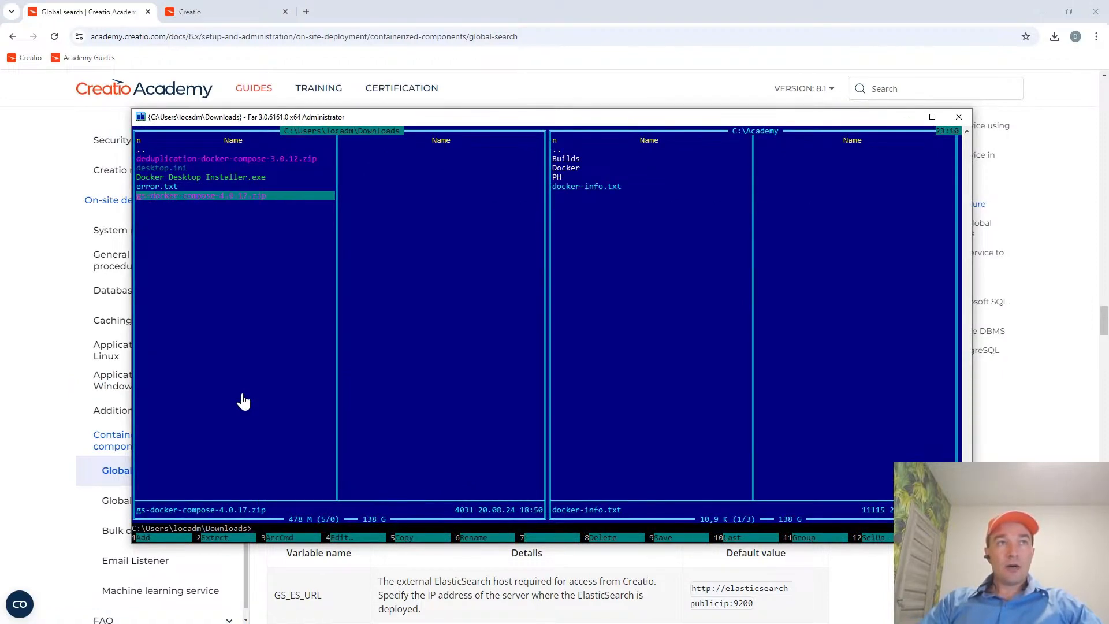
key("shift+Down")
key("shift+Down")
key("Return")
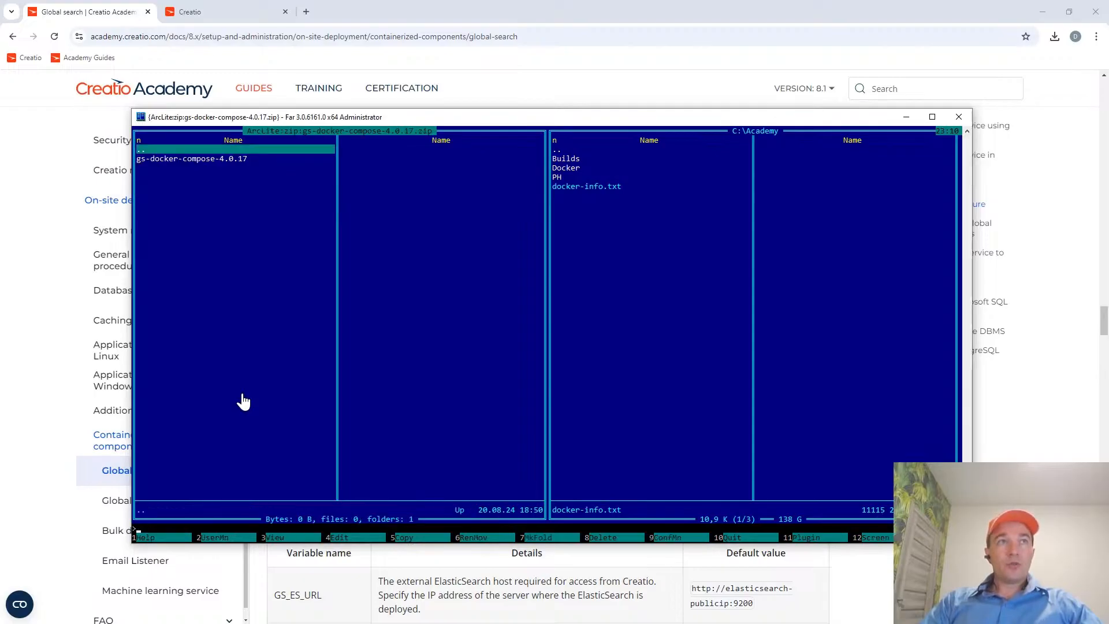
Examine the elasticsearch and services folders in the archive's gs-docker-compose-4.0.17 directory.
key("Down")
key("Return")
key("Down")
key("Down")
key("Up")
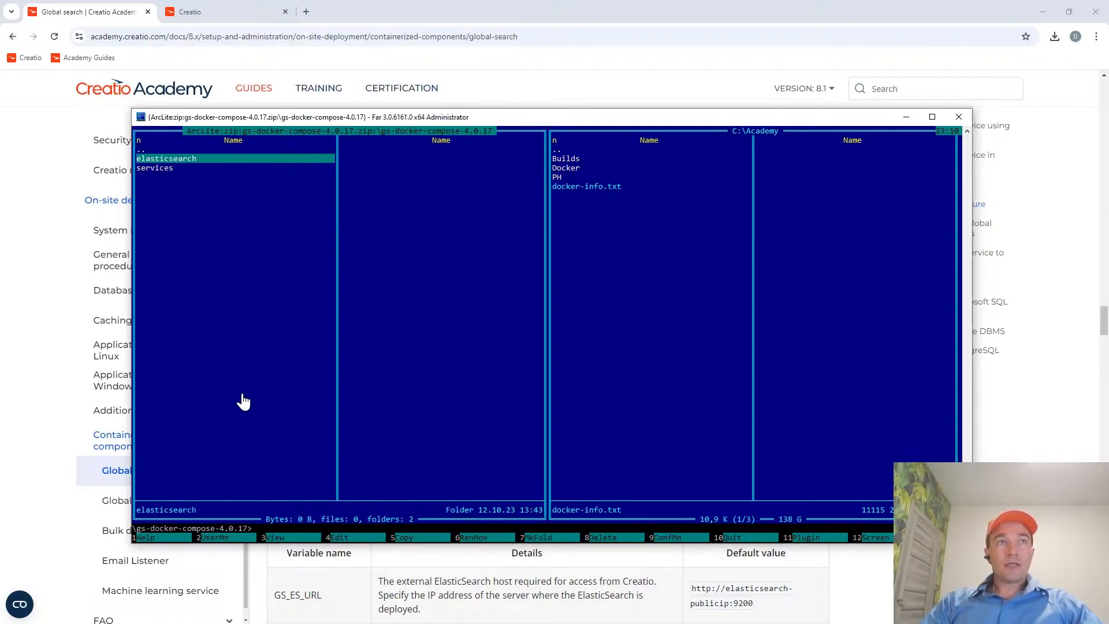
key("Return")
key("Return")
key("Down")
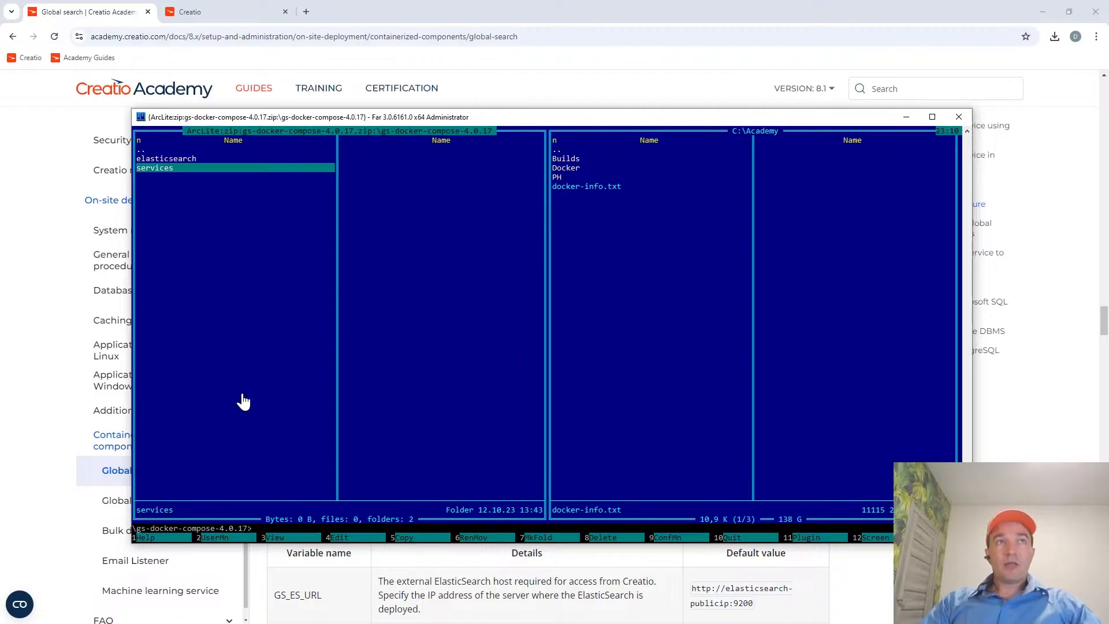
key("Return")
Open the C:\Academy\Docker folder and select its gs-docker-compose-4.0.17 subfolder.
key("Return")
key("Tab")
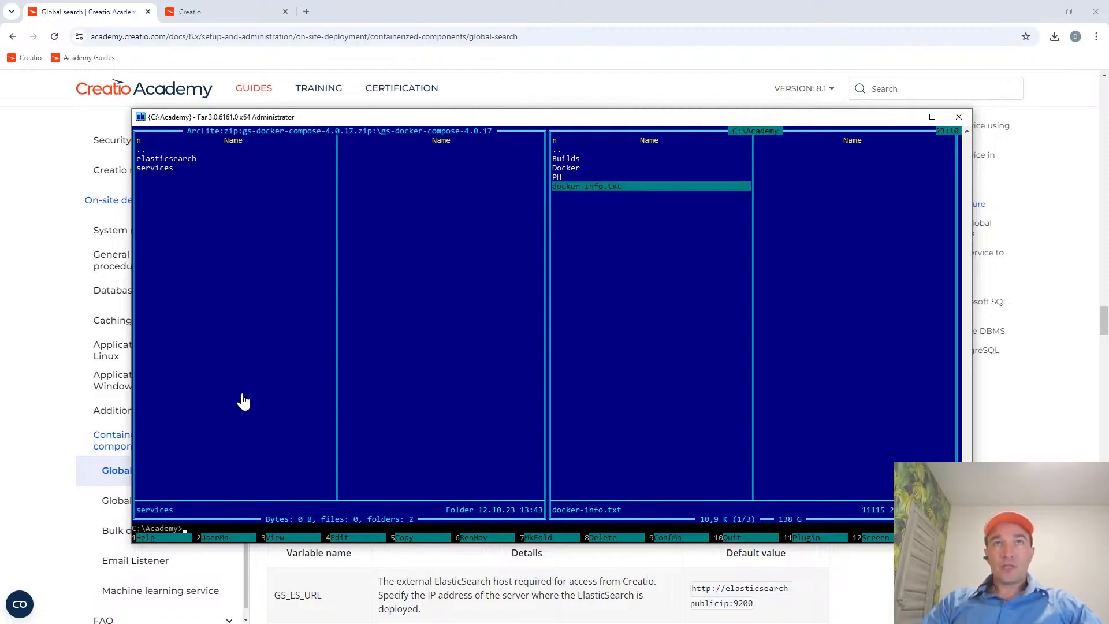
key("Up")
key("Up")
key("Return")
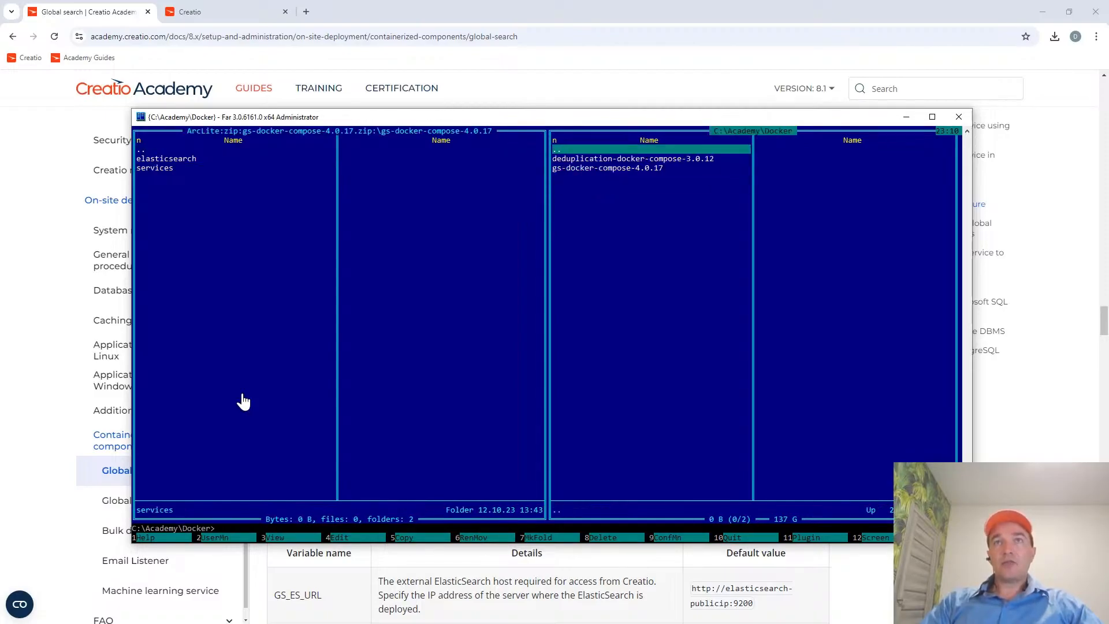
key("Return")
key("Return")
key("Down")
key("Down")
Return the archive view to its root level and open the unpacked gs-docker-compose-4.0.17 folder under C:\Academy\Docker.
key("Tab")
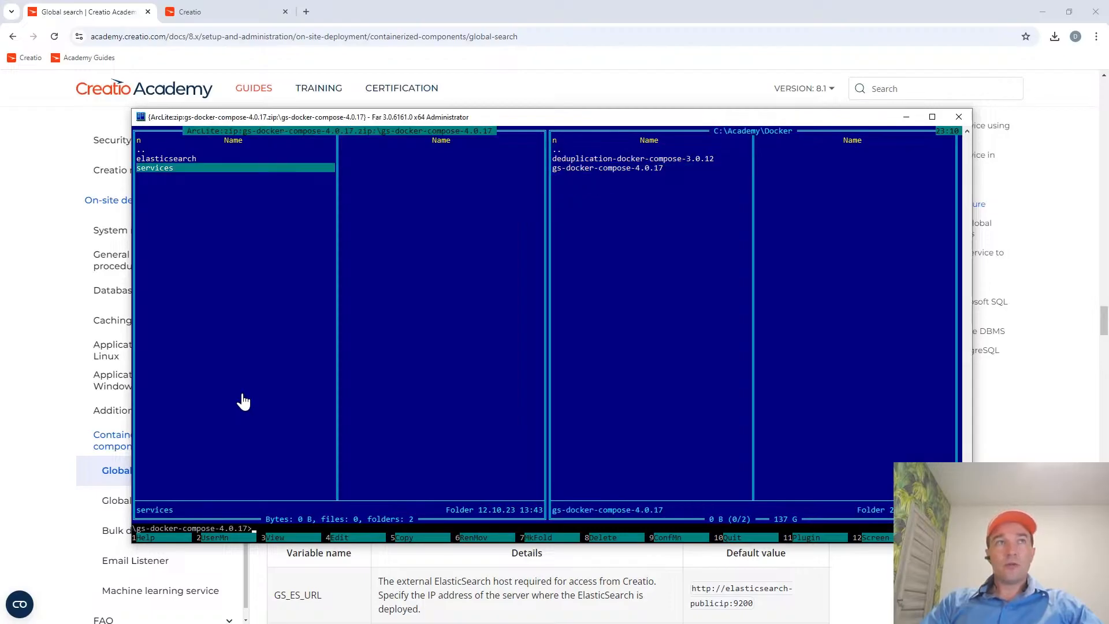
key("Up")
key("Up")
key("Return")
key("Tab")
key("Return")
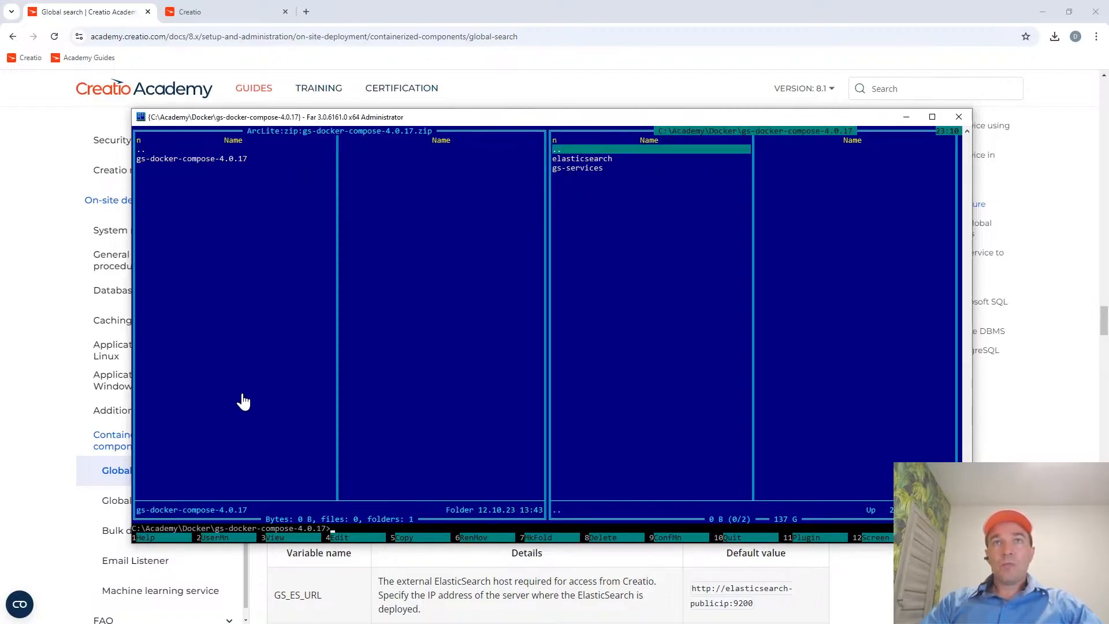
Look through the contents of the unpacked gs-services folder and go back up to gs-docker-compose-4.0.17.
key("Down")
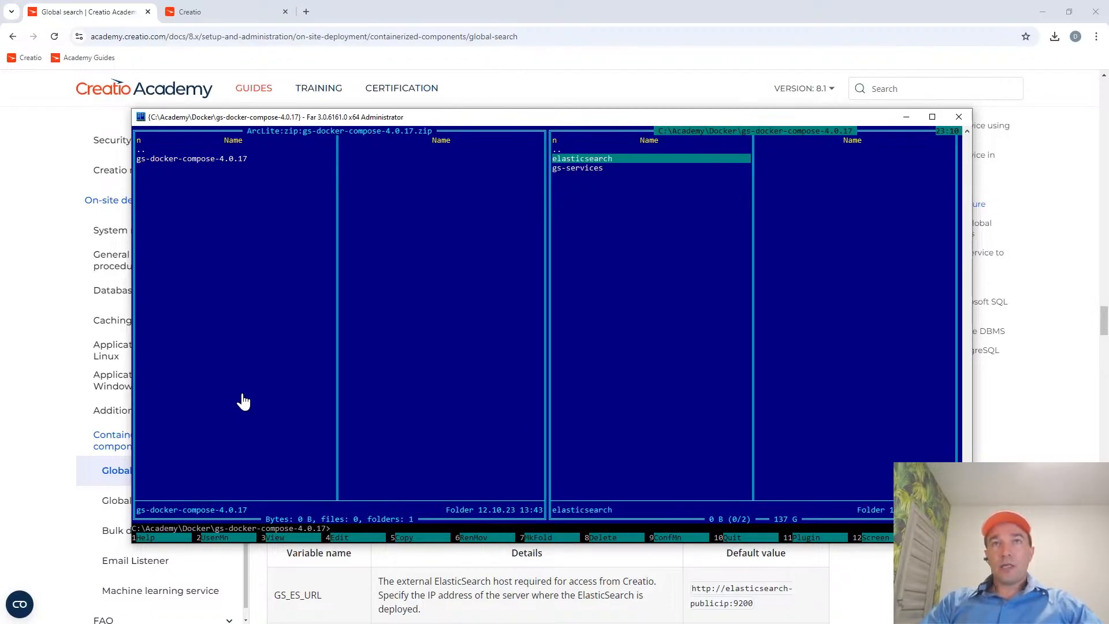
key("Down")
key("Return")
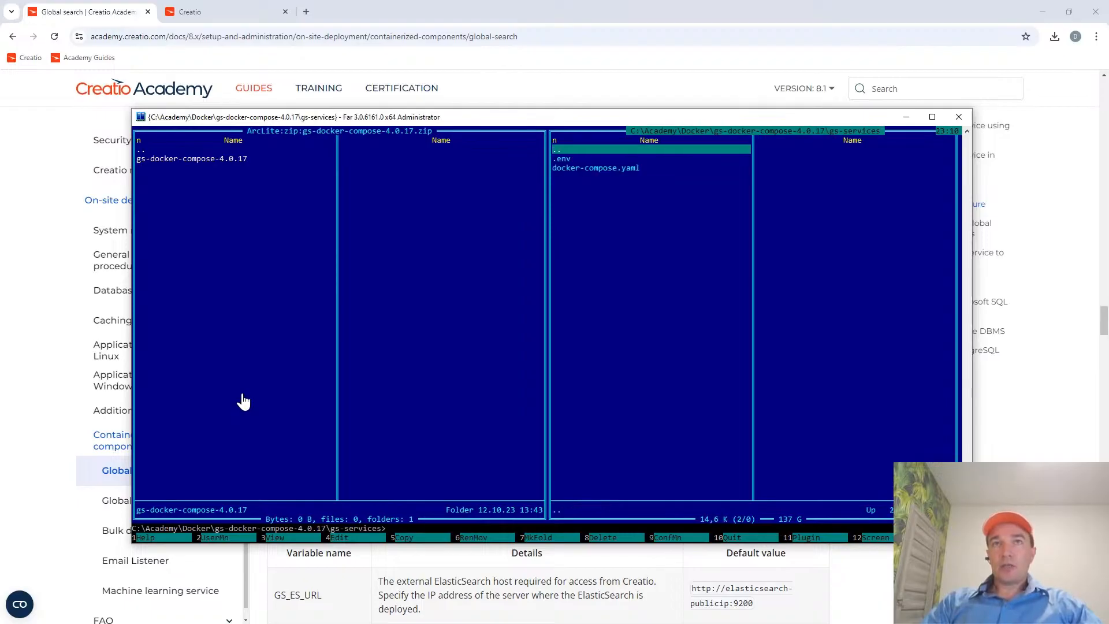
key("Return")
Leave the archive for the Downloads folder and reopen the unpacked gs-services folder in the other file list.
key("Return")
key("Return")
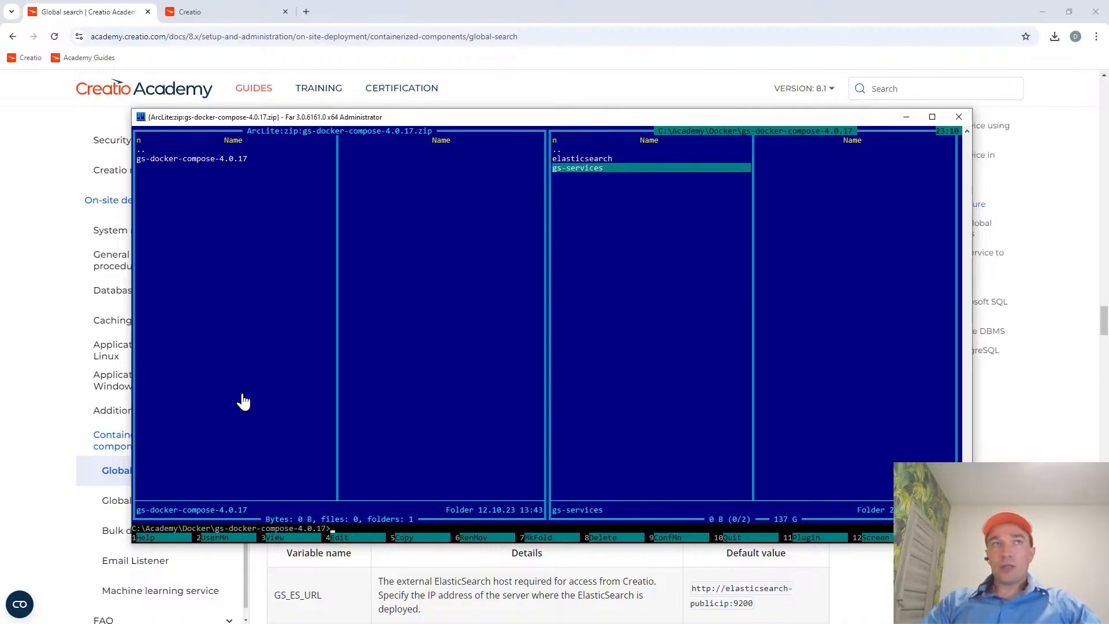
key("Tab")
key("Return")
key("Return")
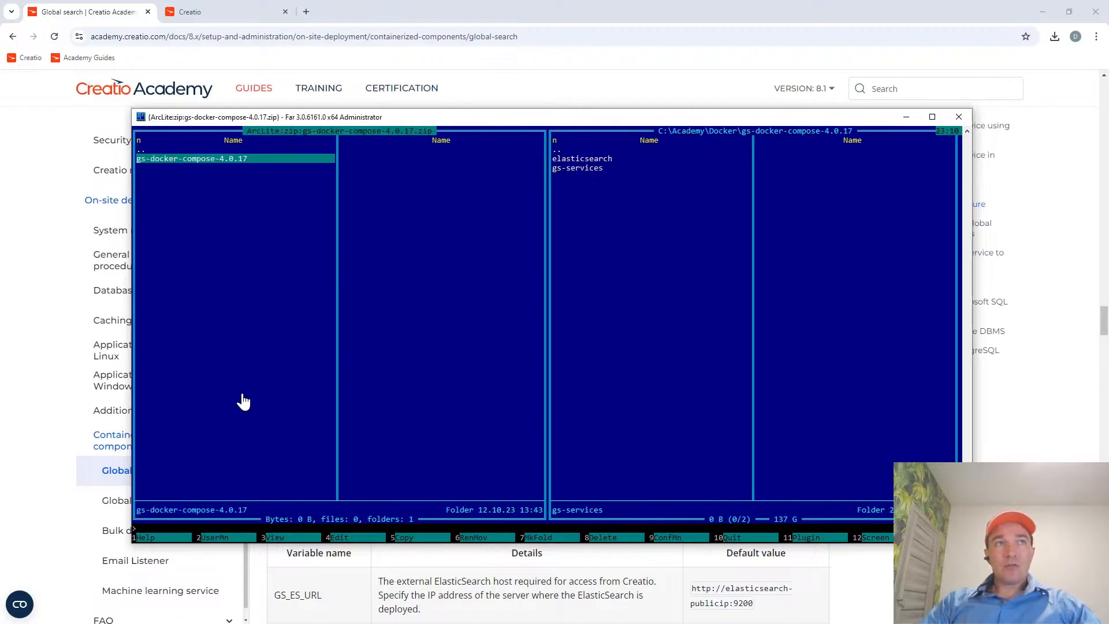
key("Up")
key("Return")
key("Tab")
type("g")
key("BackSpace")
key("Return")
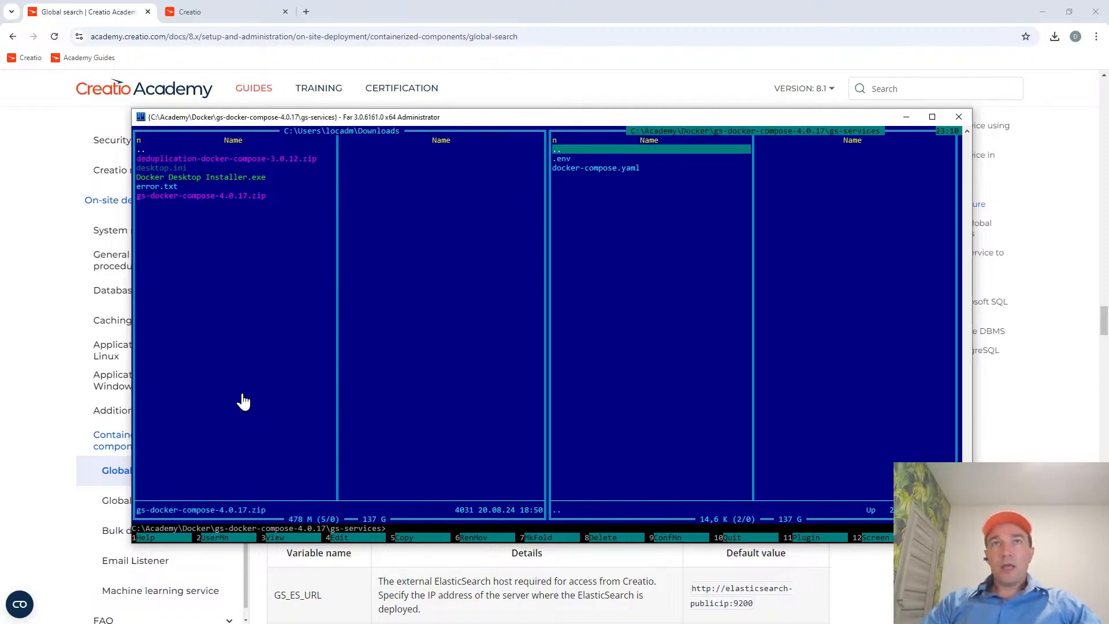
Switch to the Global search guide in the browser, highlight the docker-compose up -d command, and return to Far Manager.
key("alt+Tab")
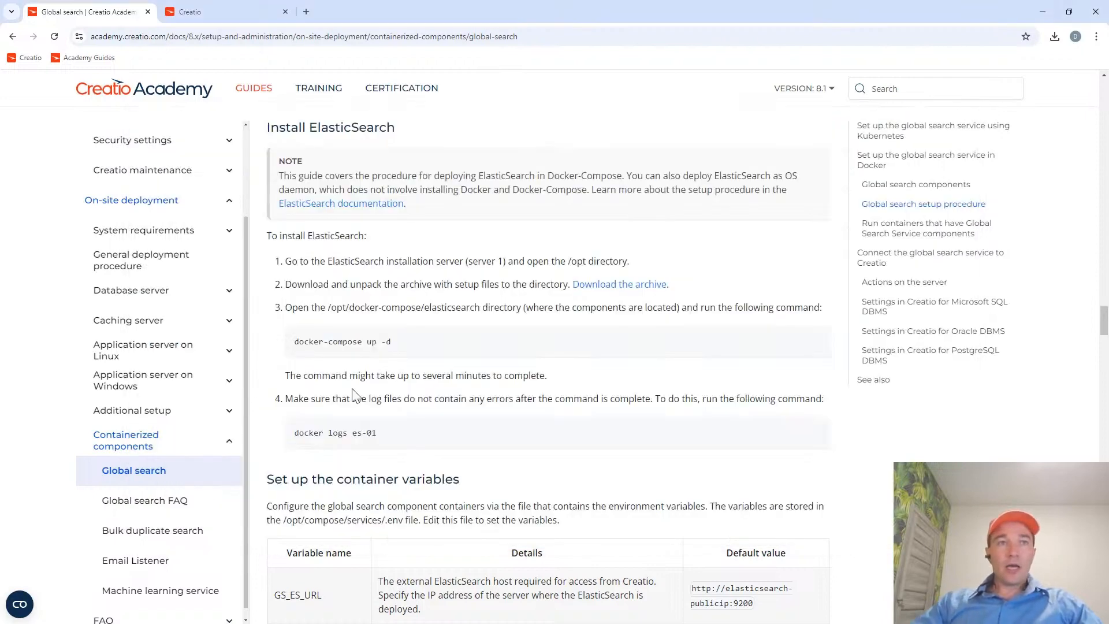
left_click_drag(399, 342, 295, 341)
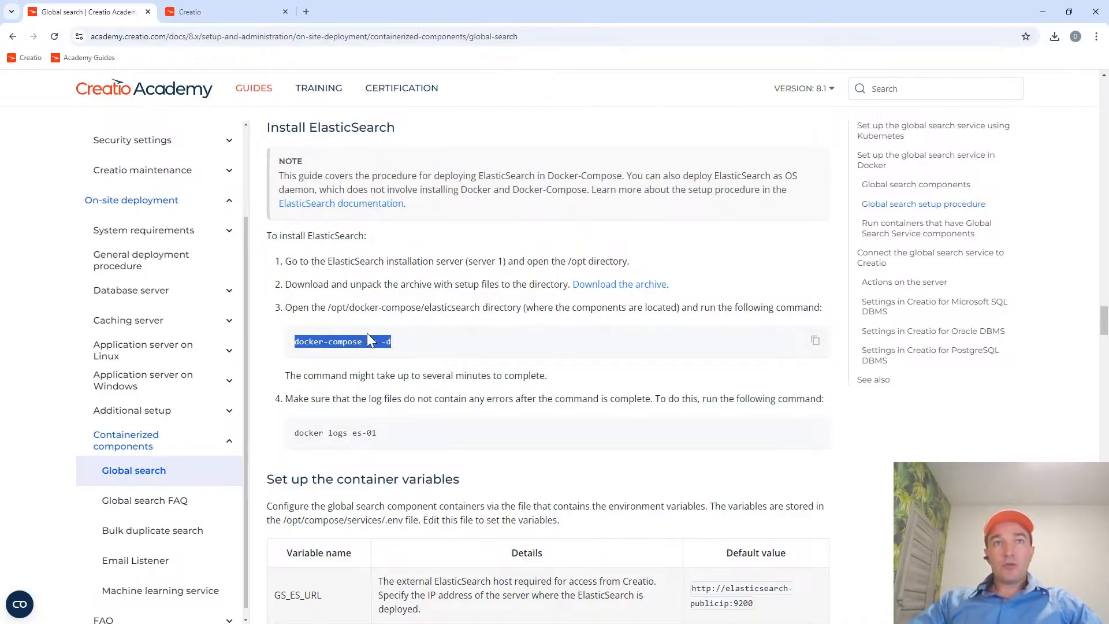
key("alt+Tab")
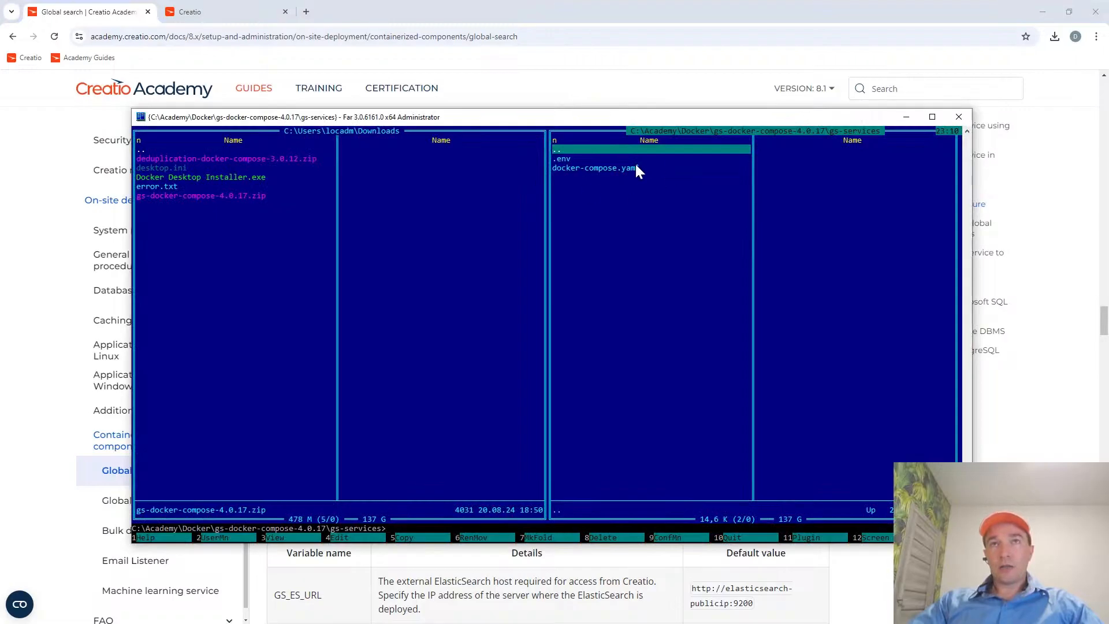
Leave gs-services and open the elasticsearch folder within C:\Academy\Docker\gs-docker-compose-4.0.17.
key("Down")
key("Down")
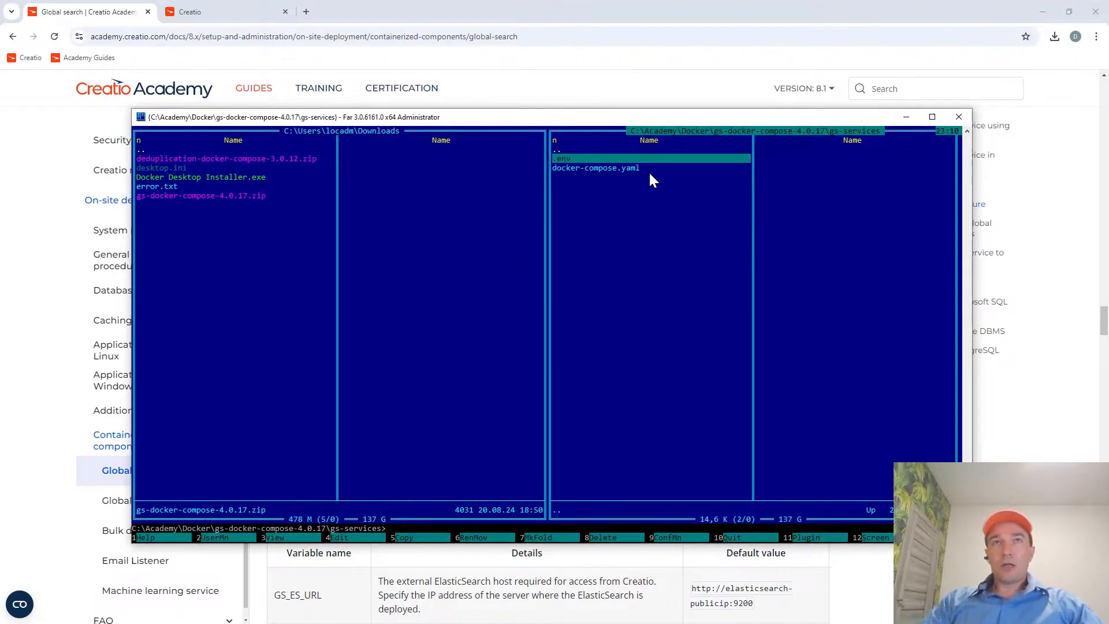
key("Up")
key("Up")
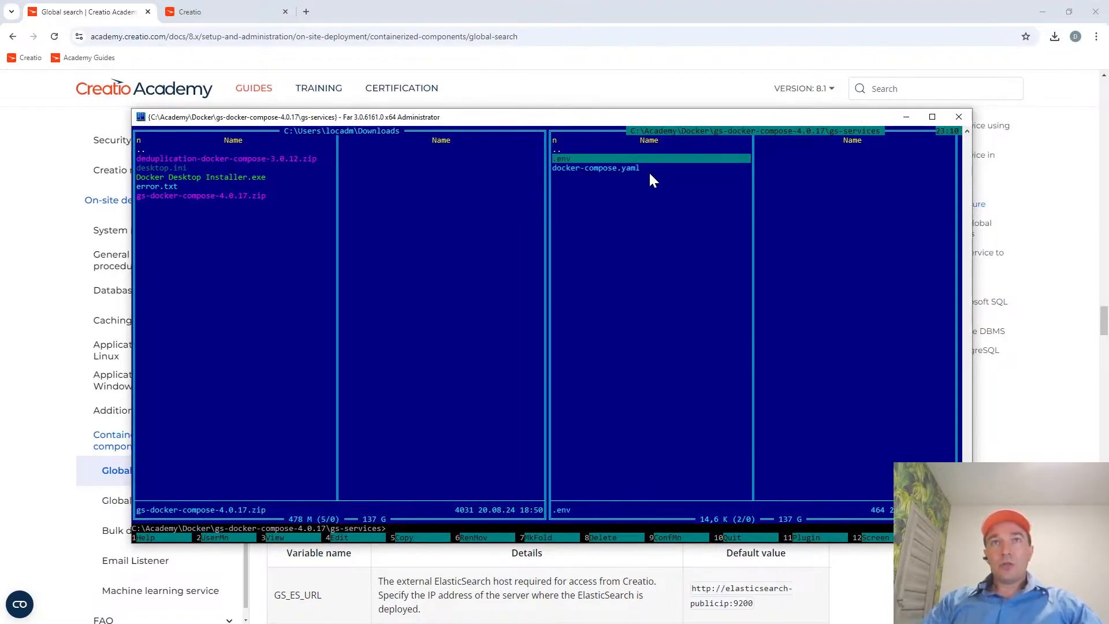
key("Return")
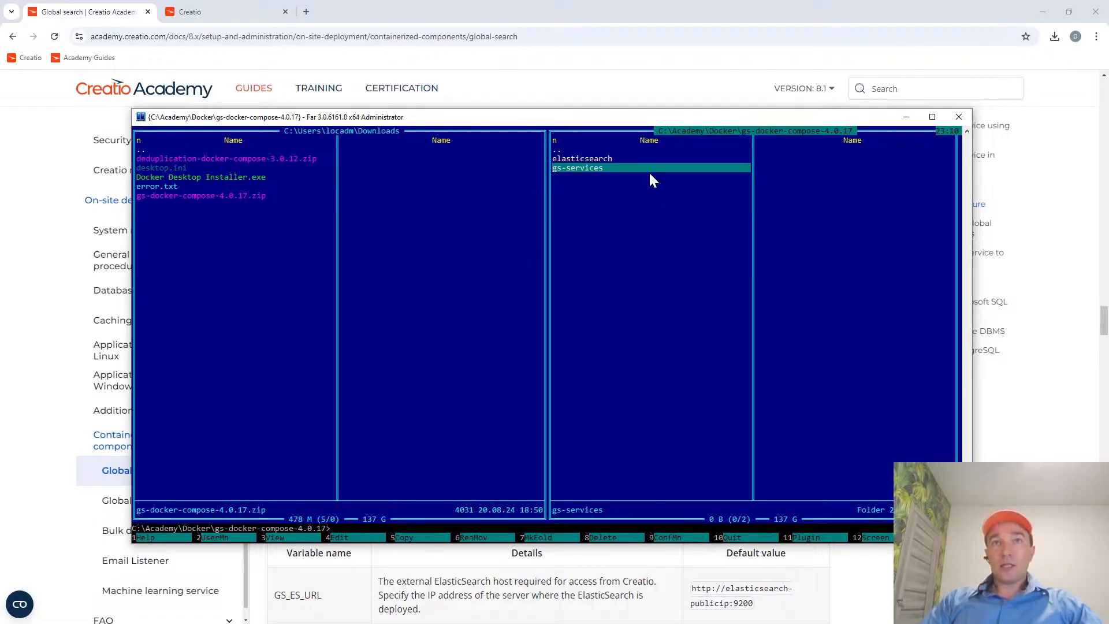
key("Up")
key("Return")
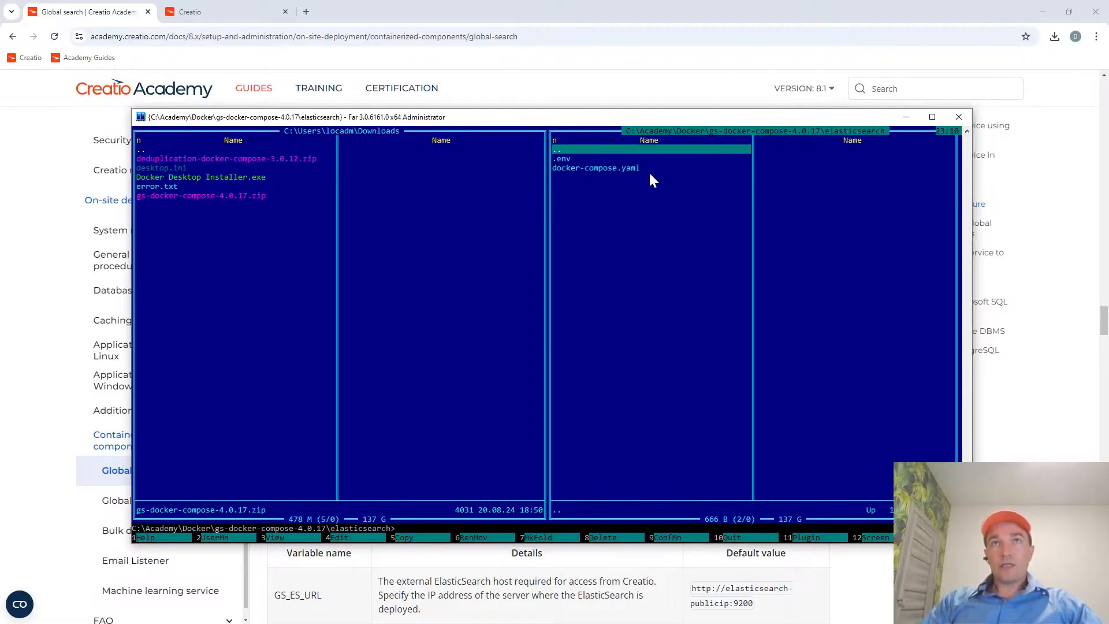
Check the gs-services folder once more and select the elasticsearch folder in gs-docker-compose-4.0.17.
key("Return")
key("Down")
key("Return")
key("Return")
key("Up")
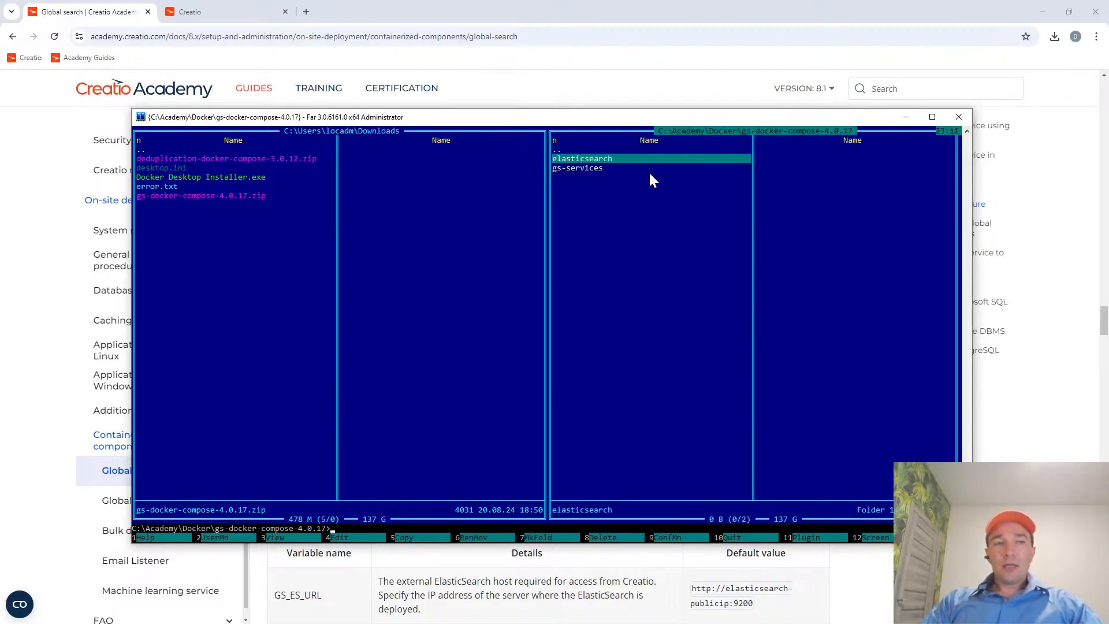
Browse the other file list to C:\Academy and open docker-info.txt in the editor.
key("Tab")
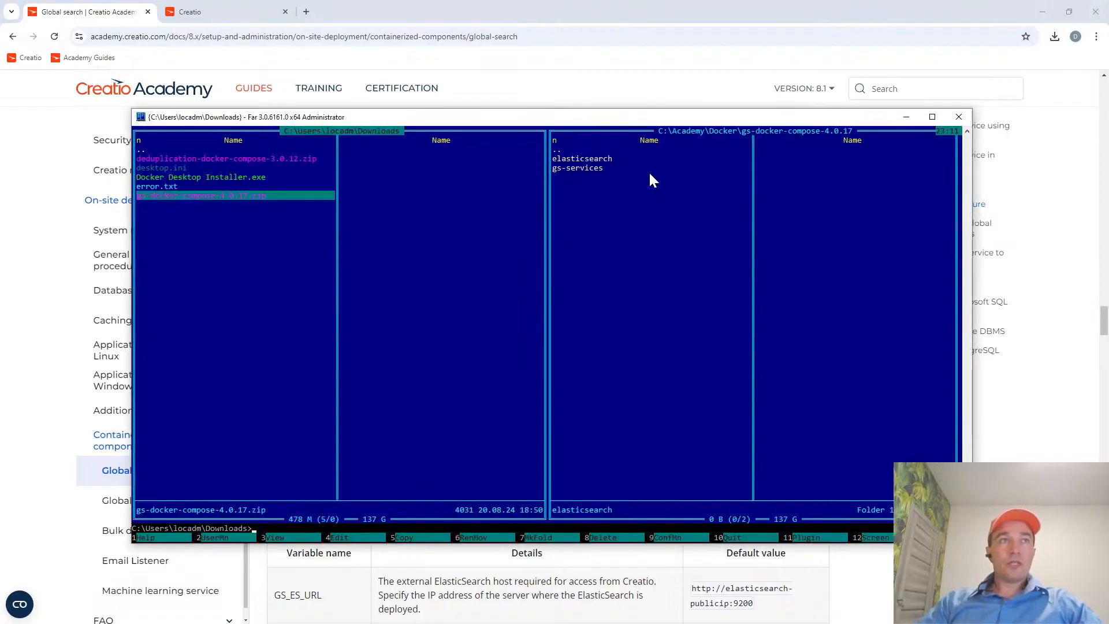
key("Tab")
key("alt+F1")
key("Return")
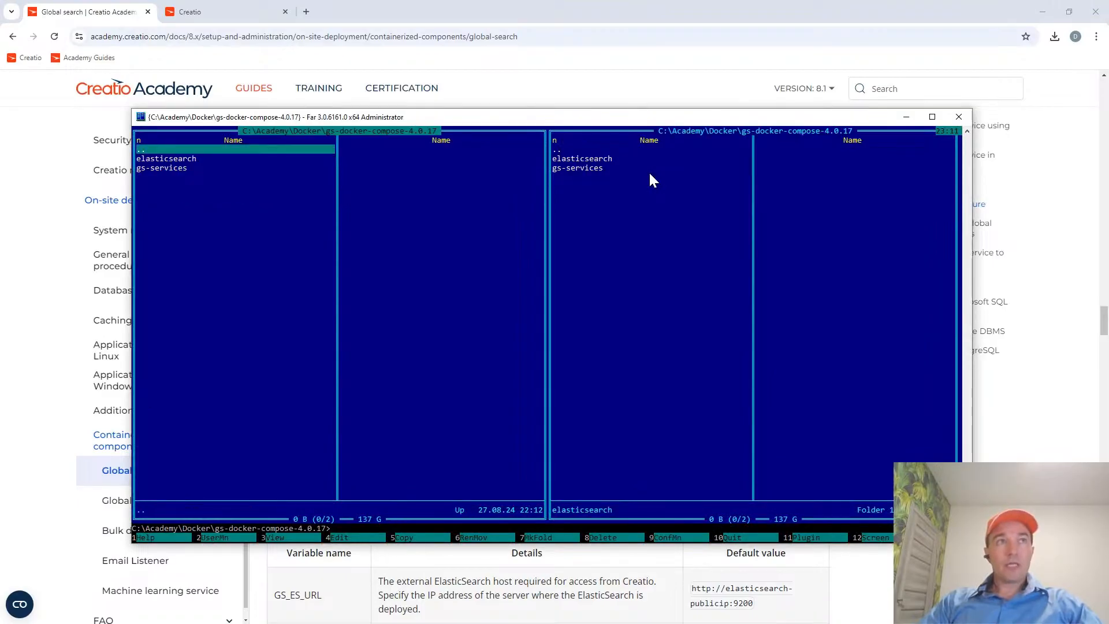
key("Down")
key("ctrl+Page_Up")
key("ctrl+Page_Up")
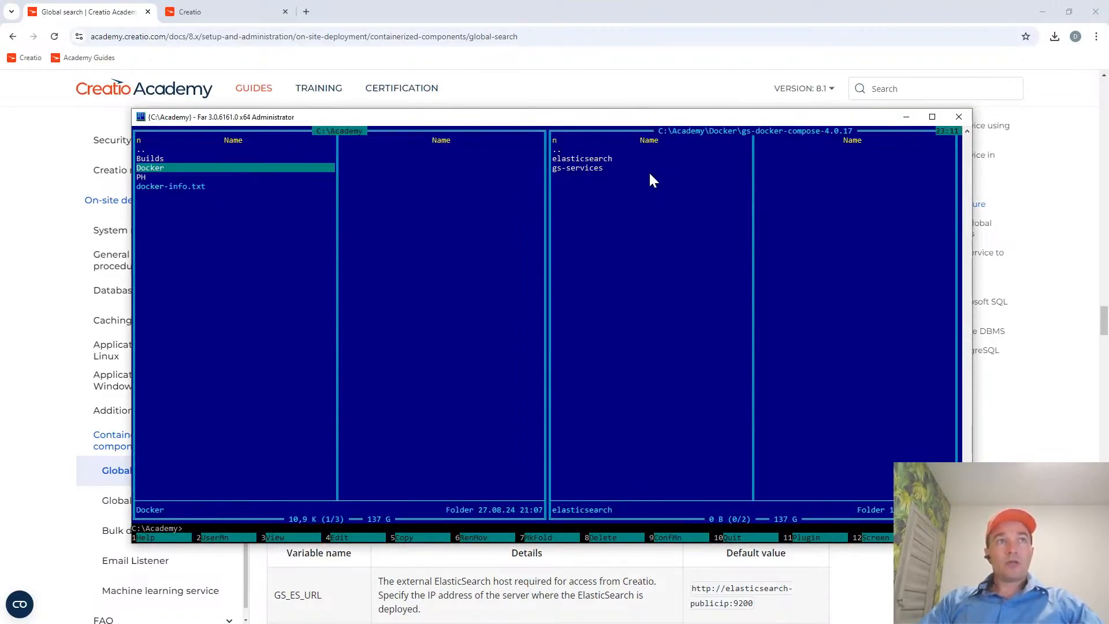
key("Down")
key("Down")
key("F4")
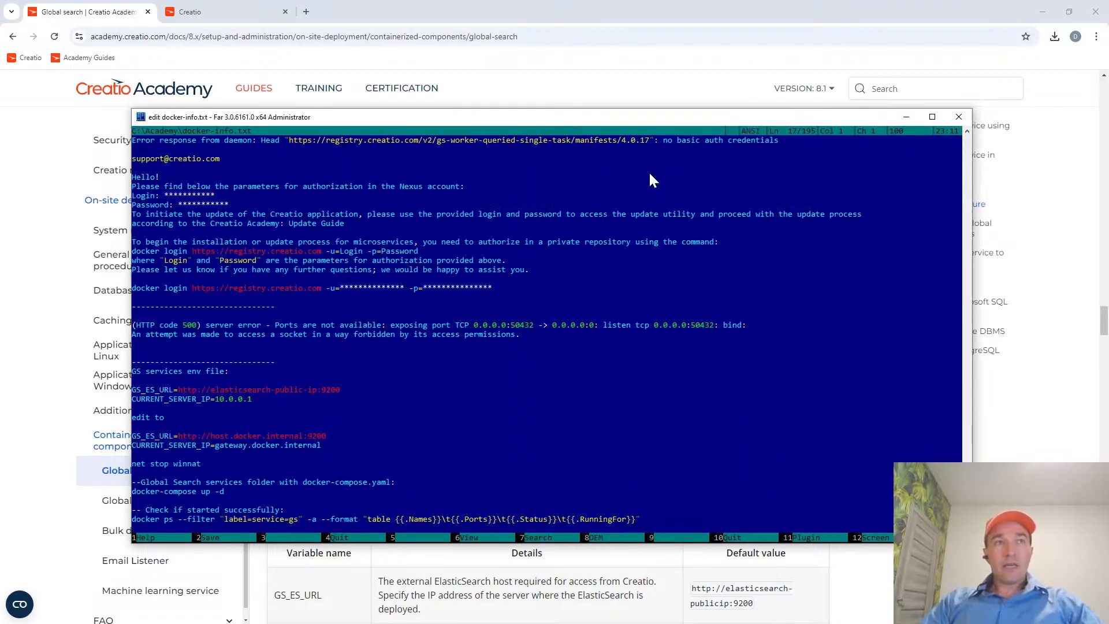
Highlight the HTTP code 500 "Ports are not available" error line in docker-info.txt.
key("Down")
key("Down")
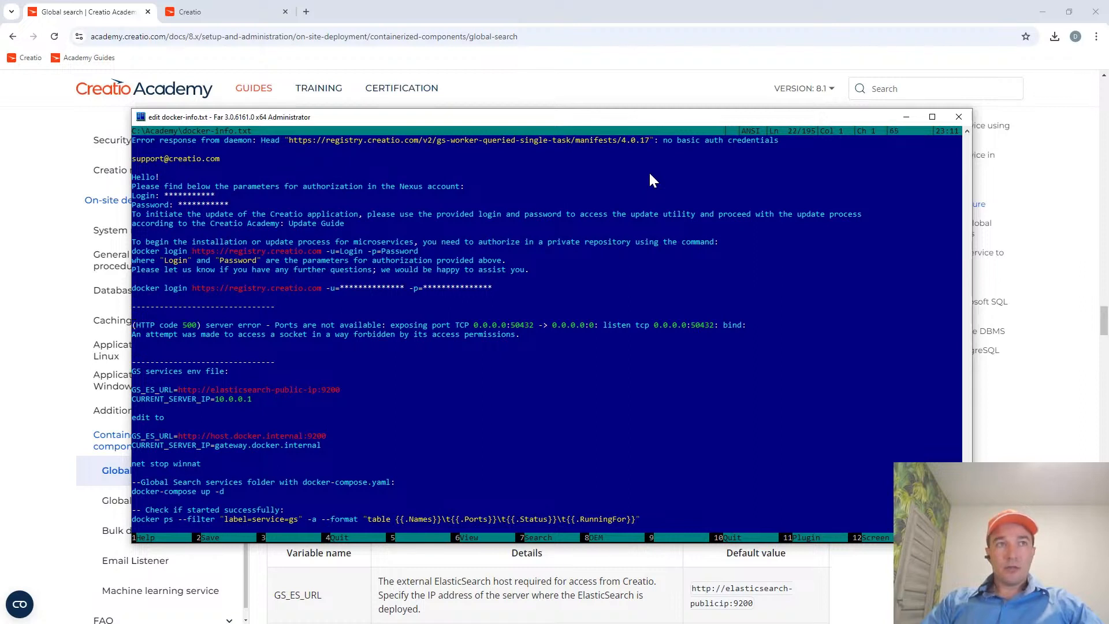
key("Up")
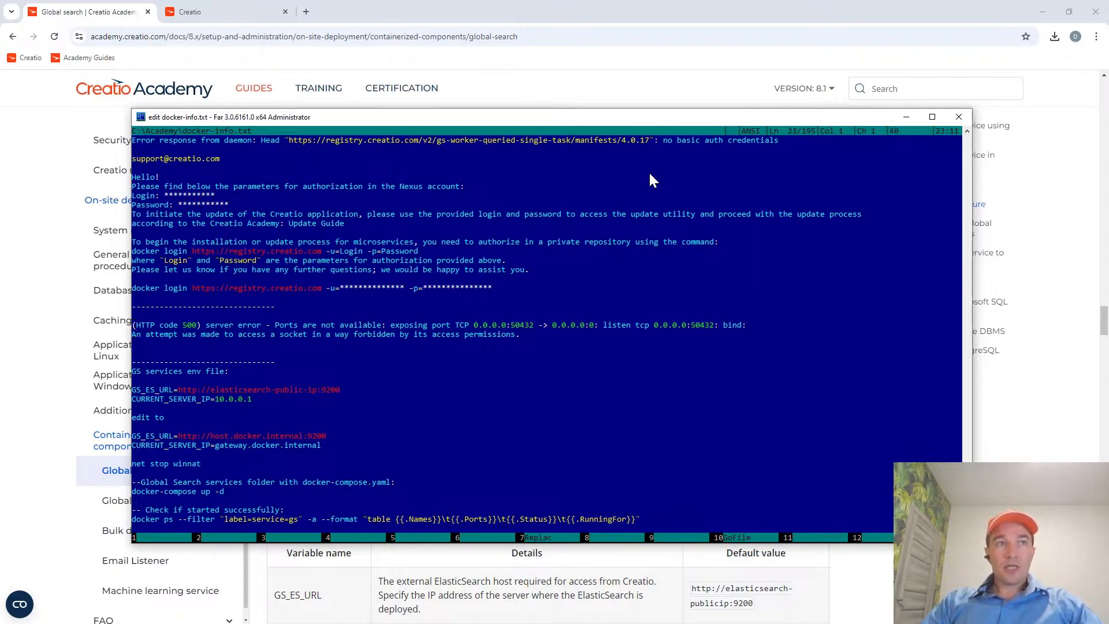
key("shift")
key("shift+End")
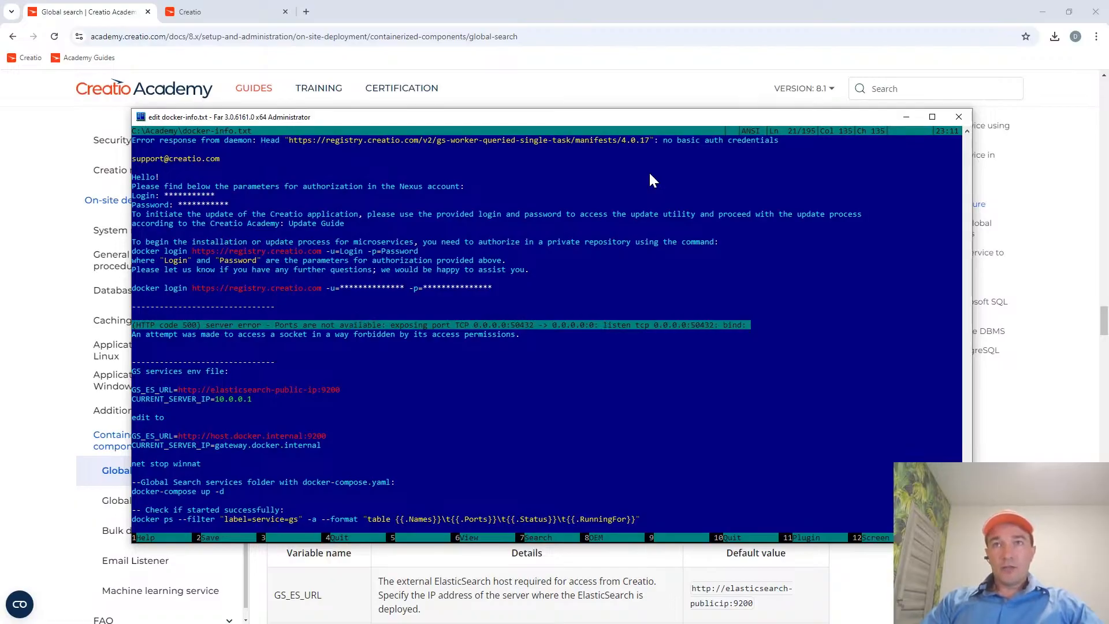
key("Home")
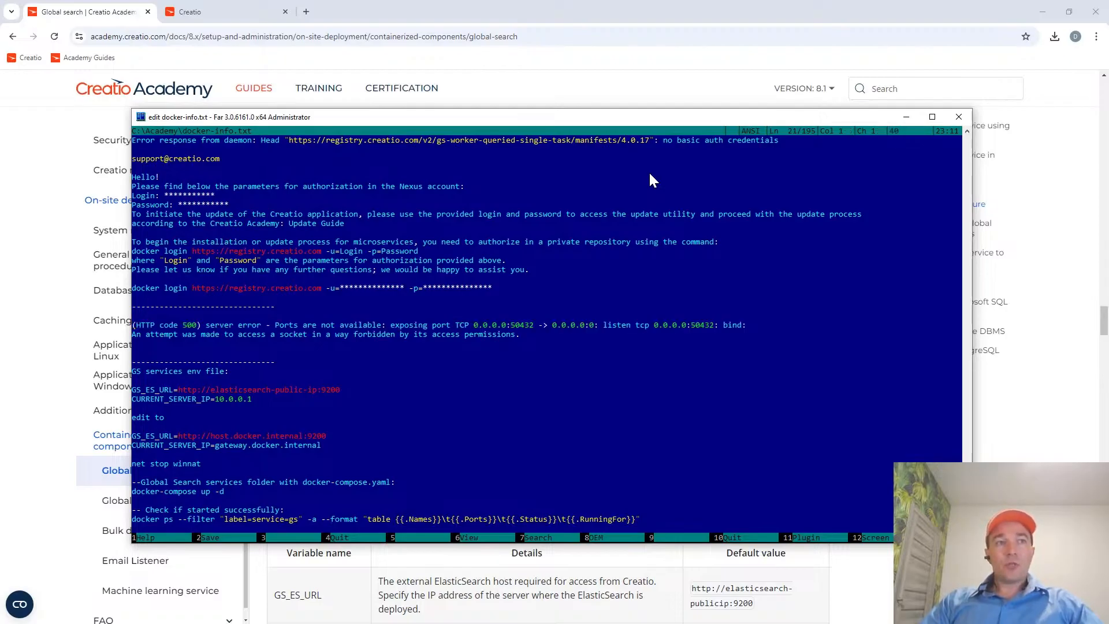
Highlight the net stop winnat command in the notes, below the GS services env file settings.
key("Down")
key("Down")
key("Down")
key("Down")
key("Down")
key("Down")
key("Down")
key("Down")
key("Down")
key("Down")
key("Down")
key("Down")
key("Down")
key("Down")
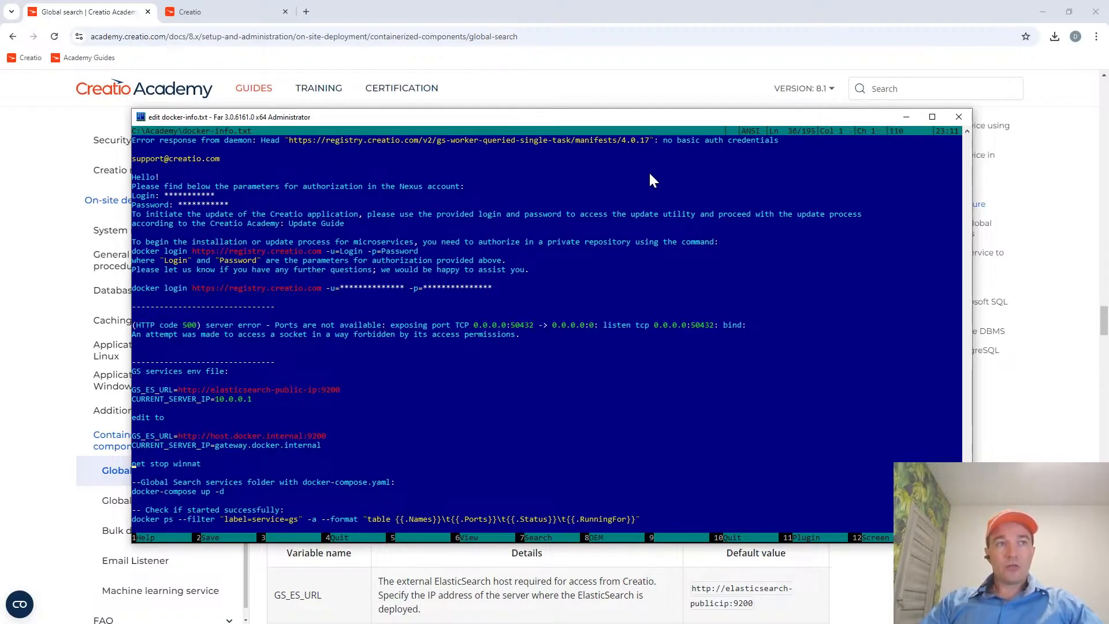
key("Down")
key("Down")
key("Down")
key("Down")
key("Down")
key("Down")
key("Down")
key("Down")
key("Down")
key("Down")
key("Down")
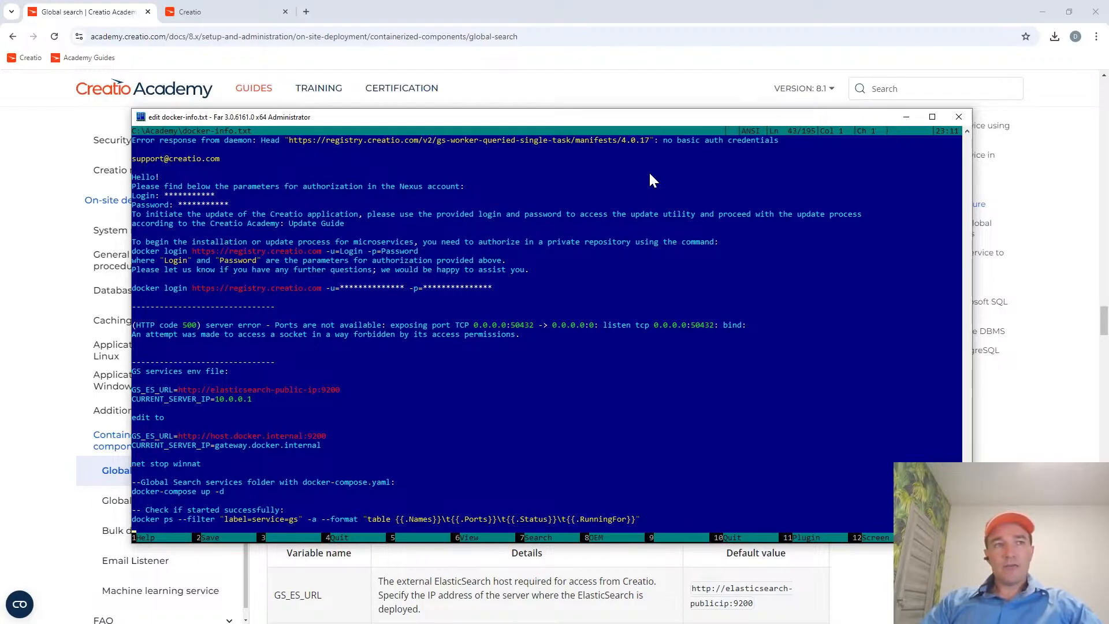
key("Up")
key("Up")
key("Up")
key("Up")
key("Up")
key("Up")
key("Up")
key("Up")
key("Up")
key("Up")
key("Up")
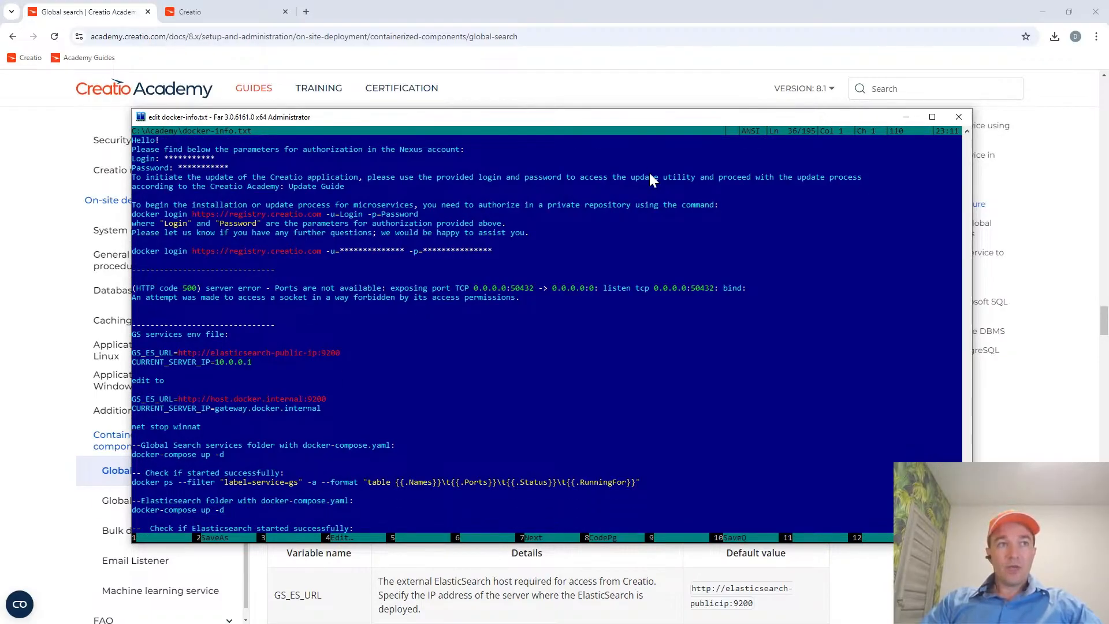
key("shift+Down")
key("shift+Up")
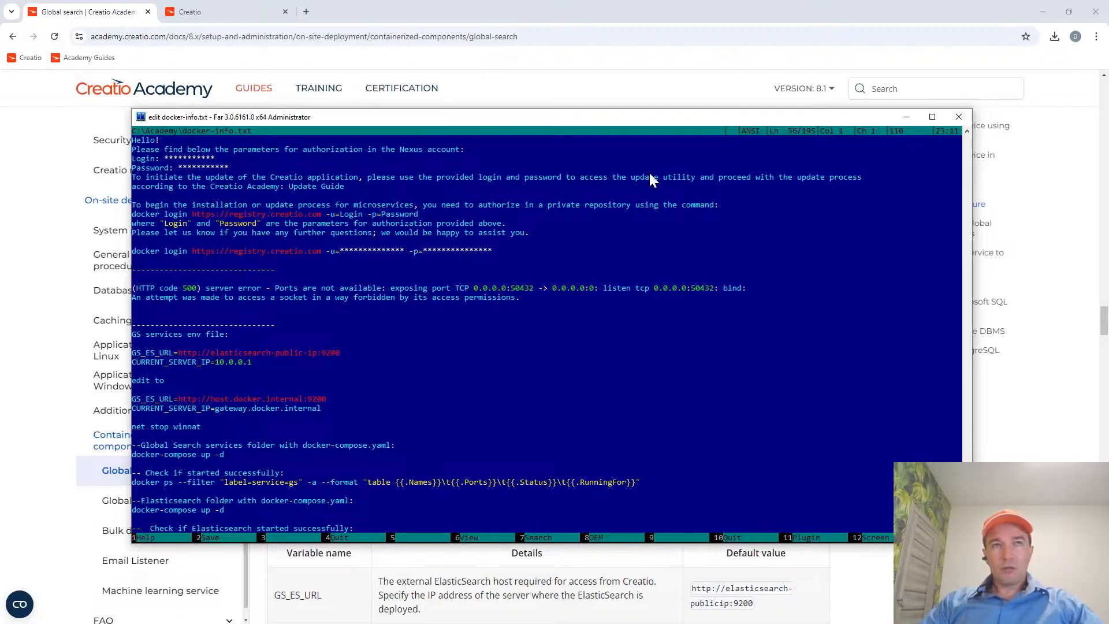
key("shift+End")
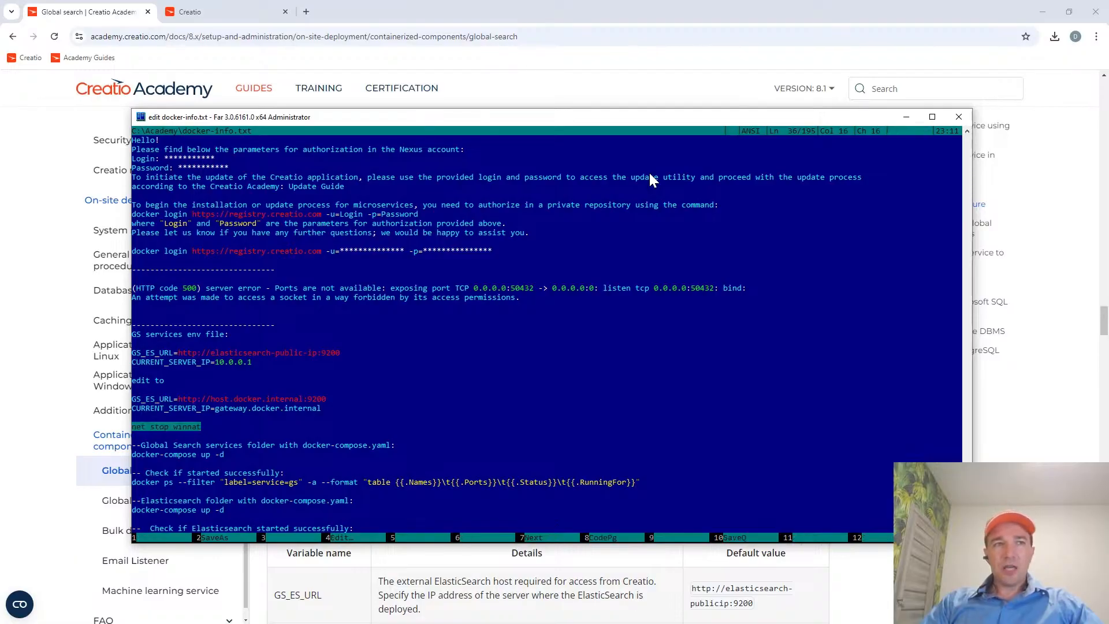
key("Home")
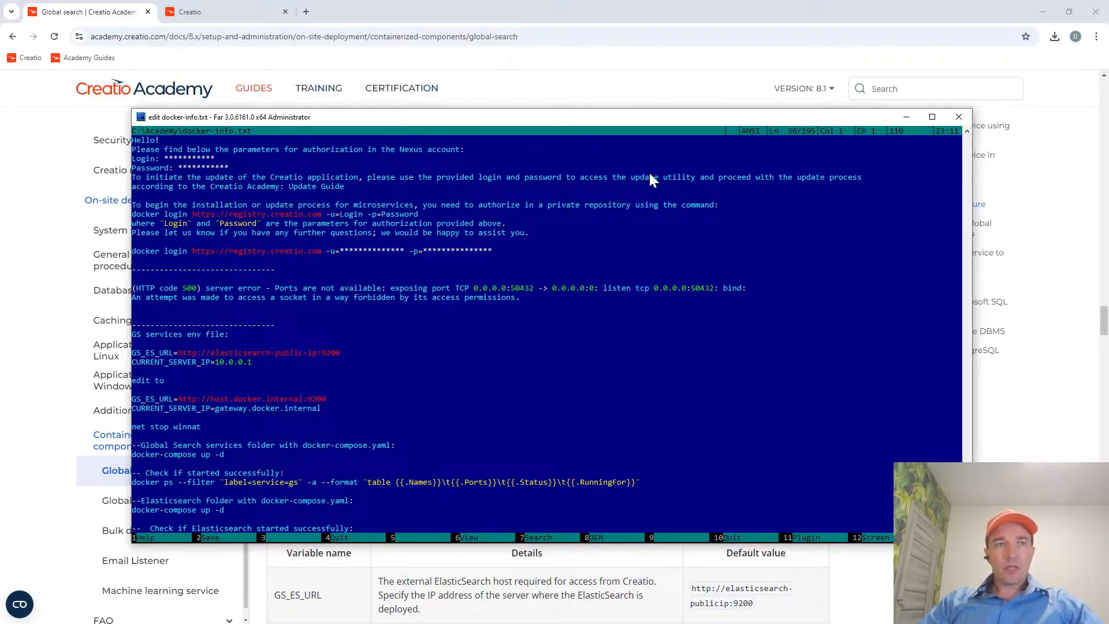
Highlight the net start winnat command below the Elasticsearch startup check in docker-info.txt.
key("Down")
key("Down")
key("Down")
key("Down")
key("Down")
key("Down")
key("Down")
key("Down")
key("Up")
key("Up")
key("Down")
key("Down")
key("Down")
key("Down")
key("Down")
key("Down")
key("Down")
key("Down")
key("Down")
key("Down")
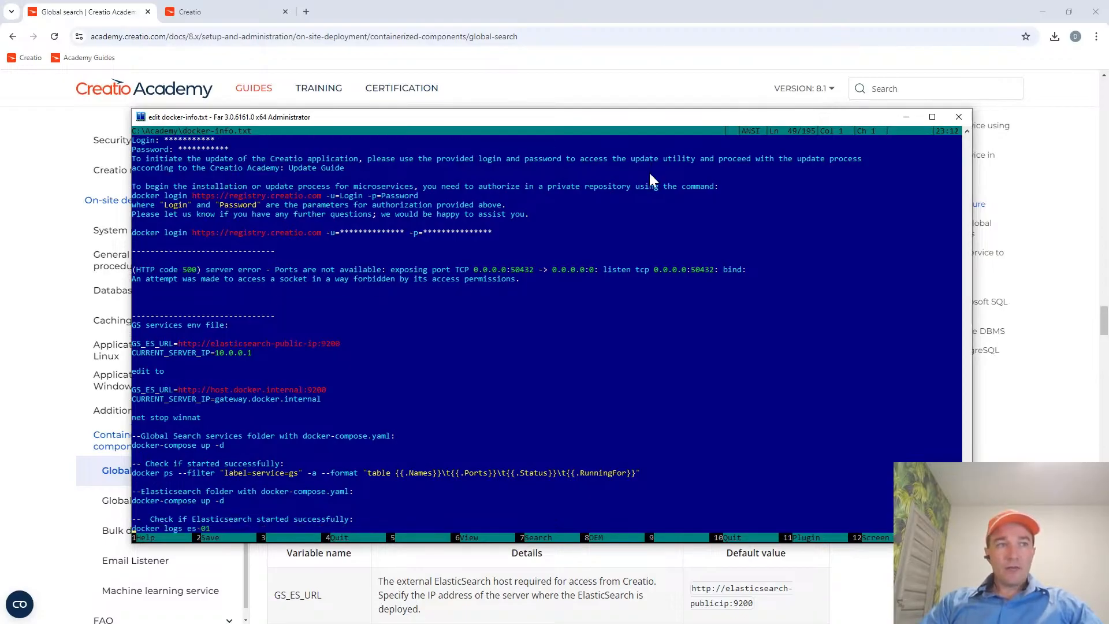
key("Up")
key("Up")
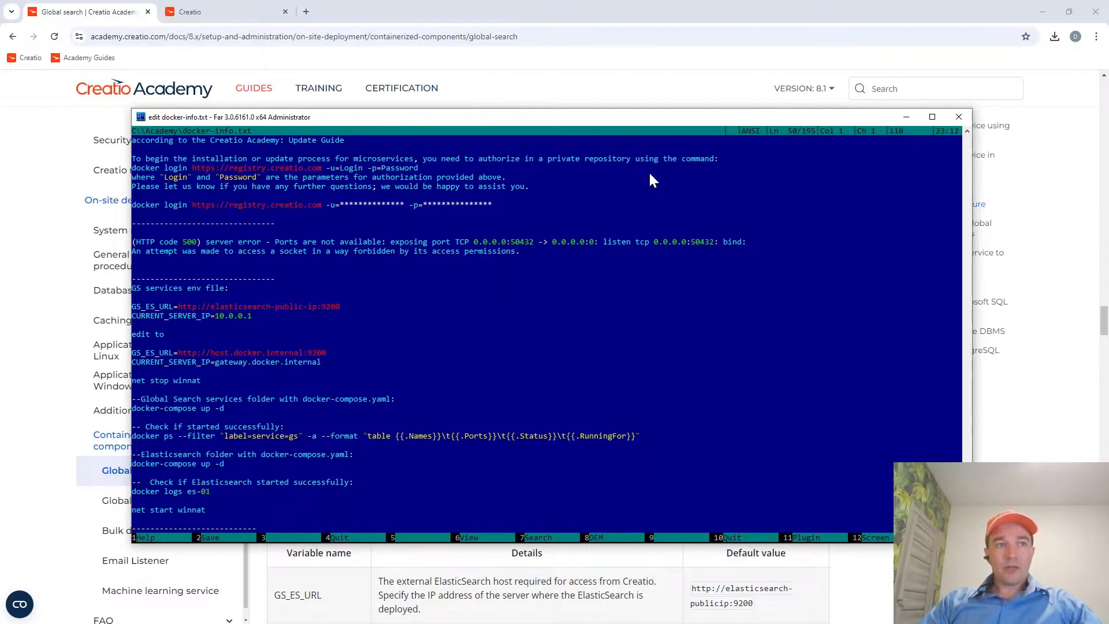
key("shift+End")
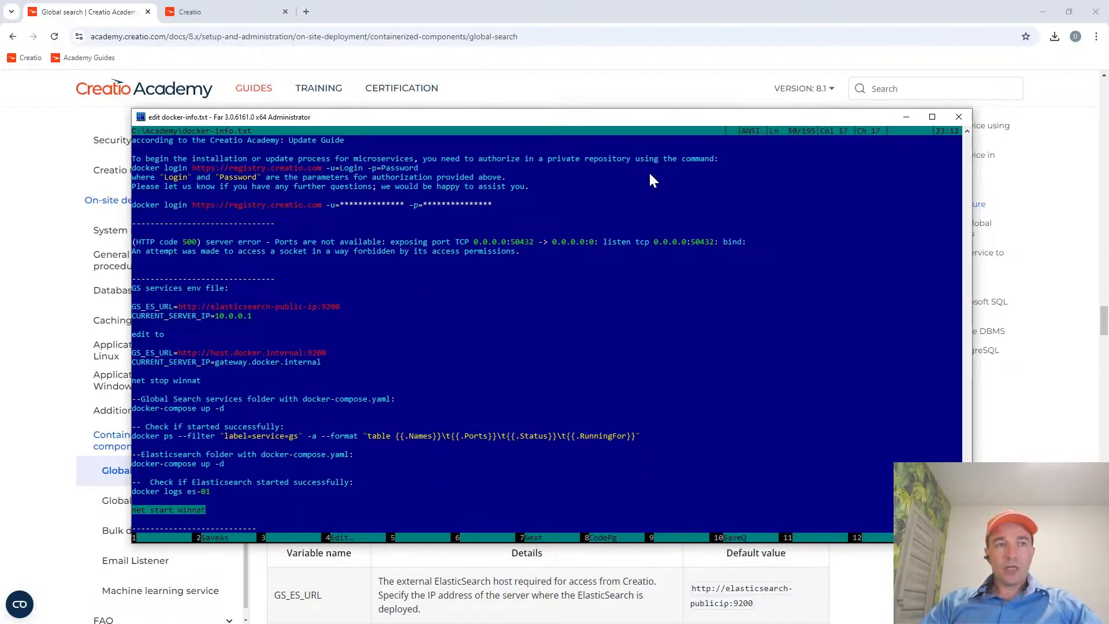
key("End")
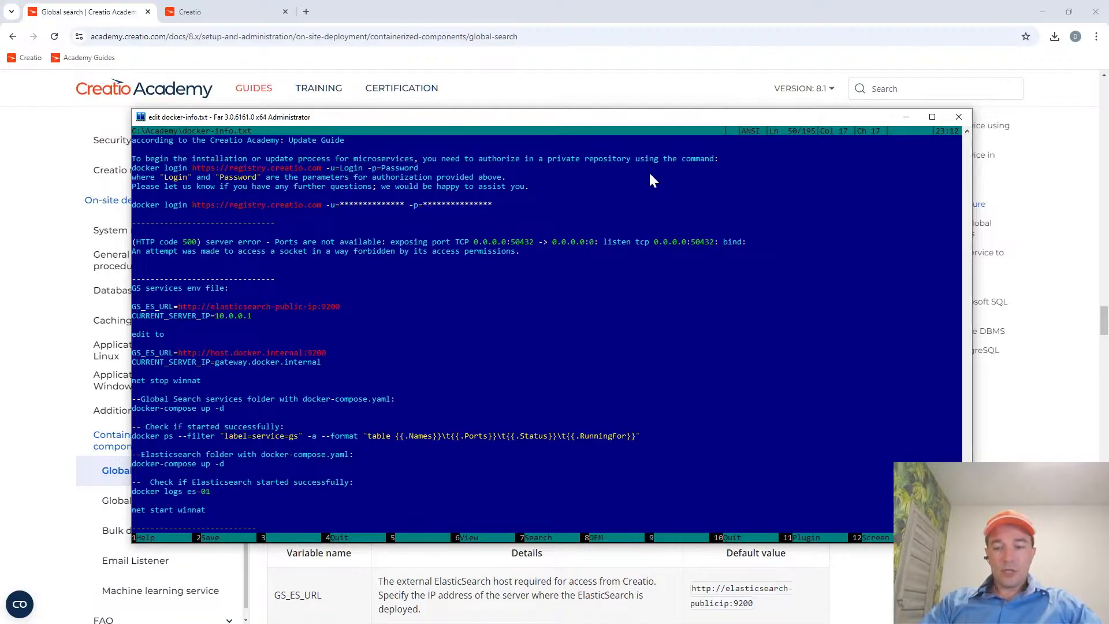
Look back over the GS services commands in docker-info.txt and close the file.
key("Home")
key("Up")
key("Up")
key("Up")
key("Up")
key("Up")
key("Up")
key("Up")
key("Up")
key("Up")
key("Up")
key("Up")
key("Up")
key("Up")
key("Up")
key("Up")
key("Up")
key("Up")
key("Up")
key("Up")
key("Up")
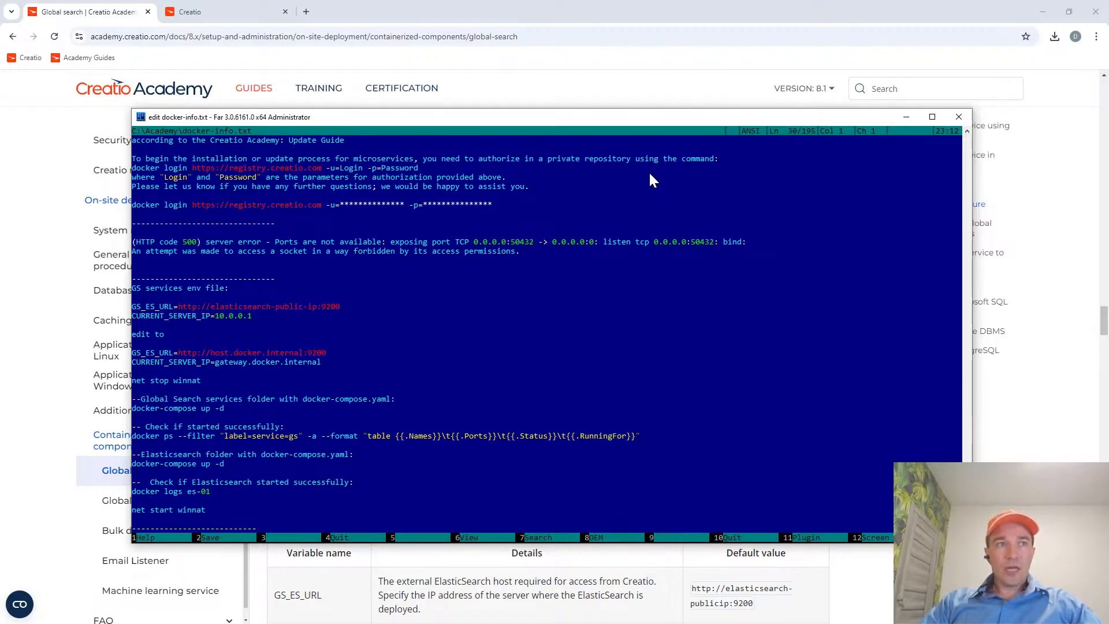
key("Escape")
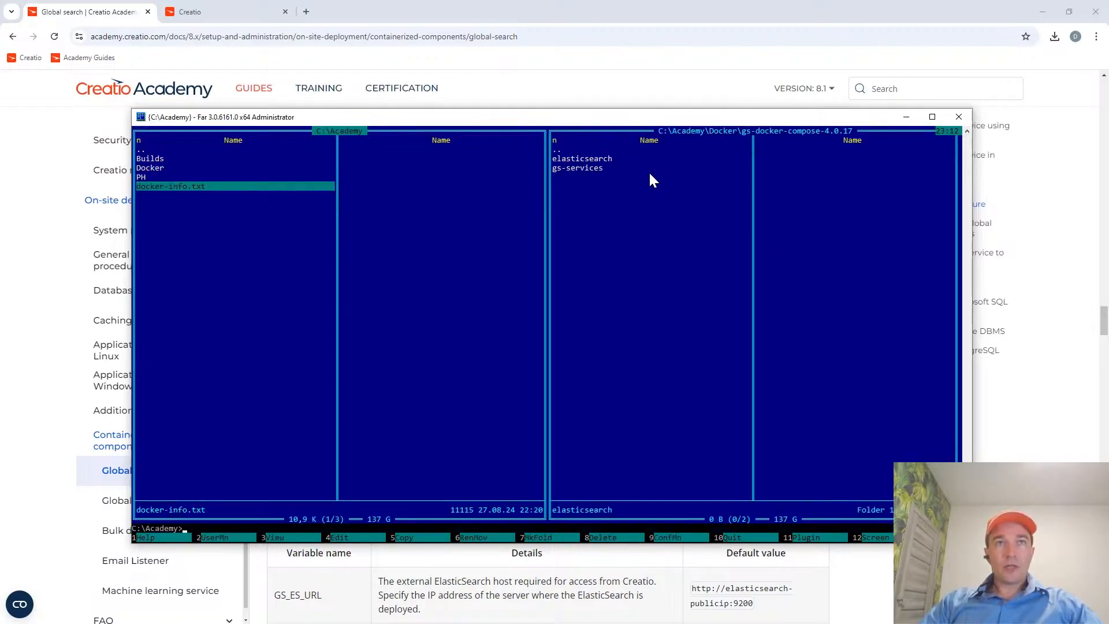
Enter the elasticsearch folder, view its .env file and close it unedited.
key("Tab")
key("Return")
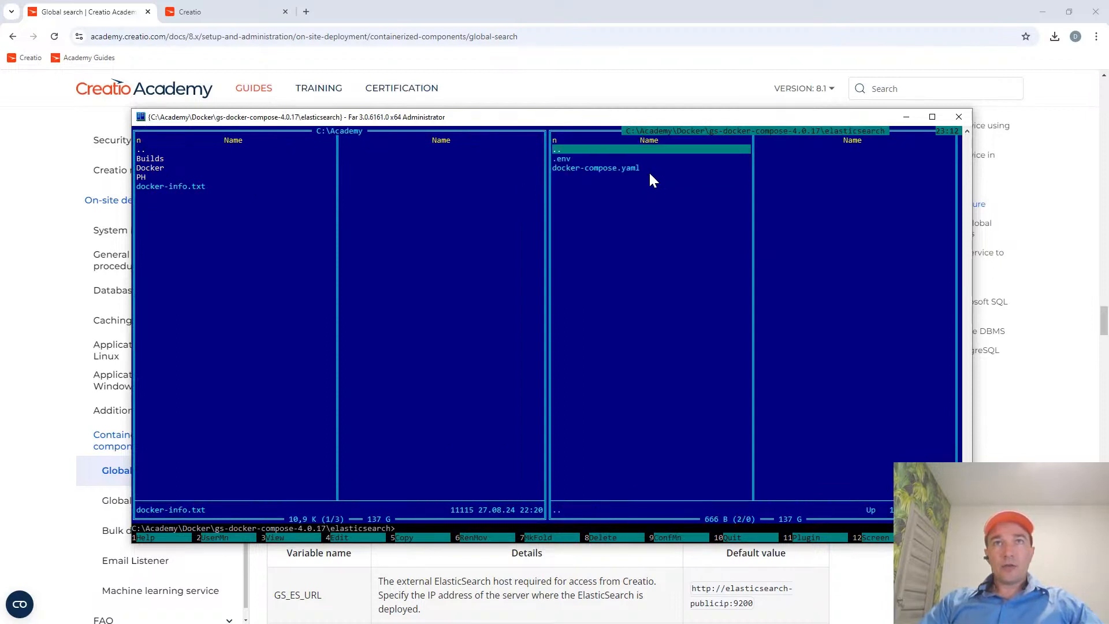
key("F4")
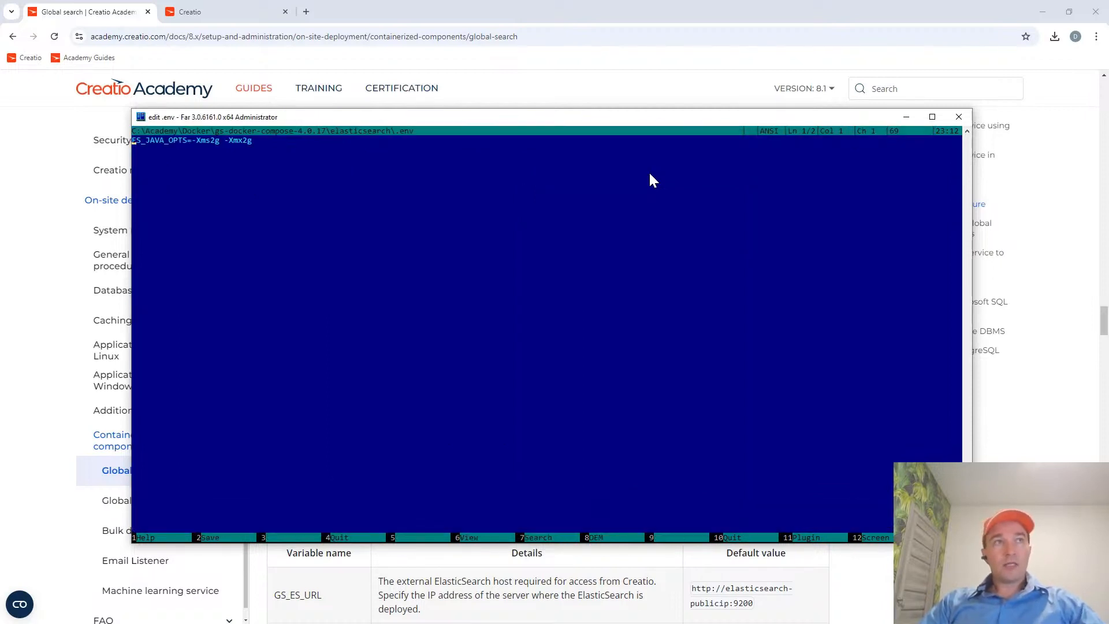
key("Escape")
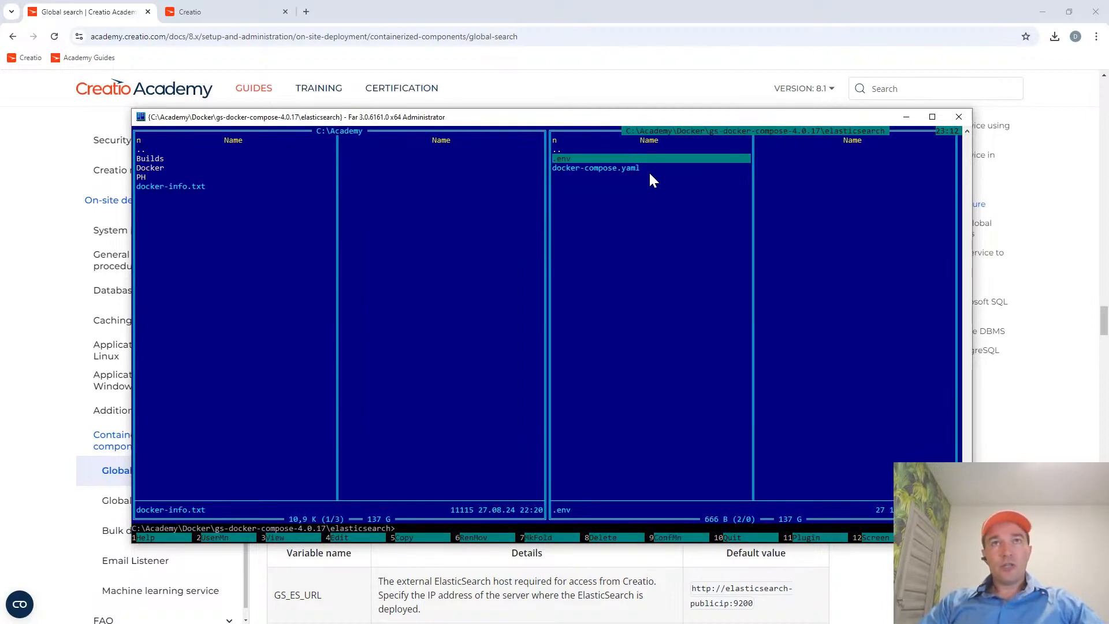
key("Down")
key("Home")
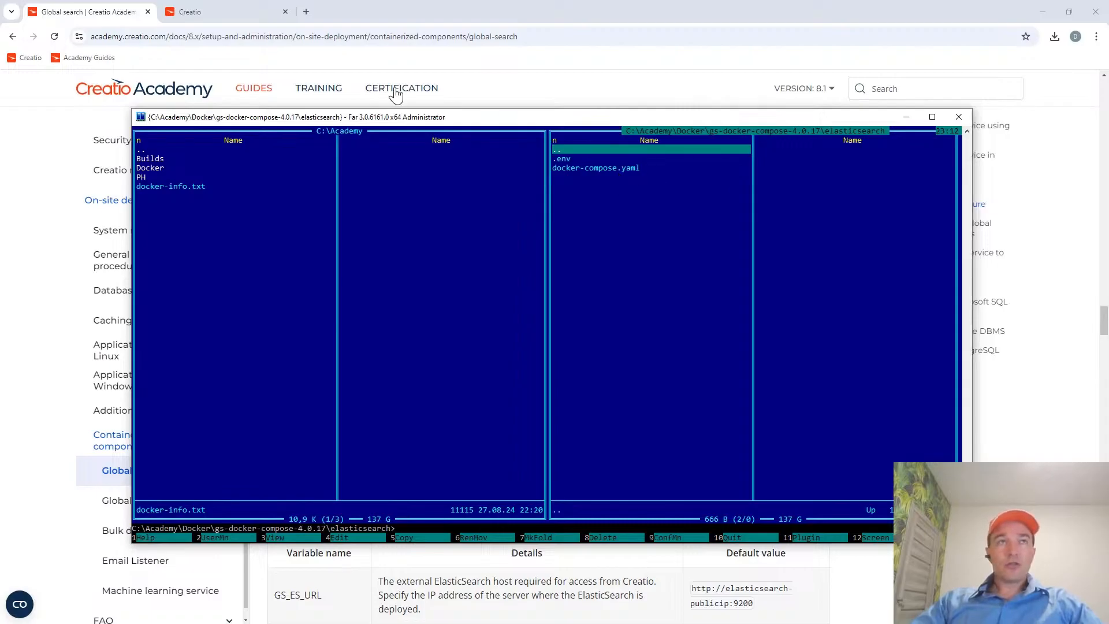
Recheck the commands in docker-info.txt, then view the Containers page in Docker Desktop and return to Far Manager.
key("Tab")
key("F4")
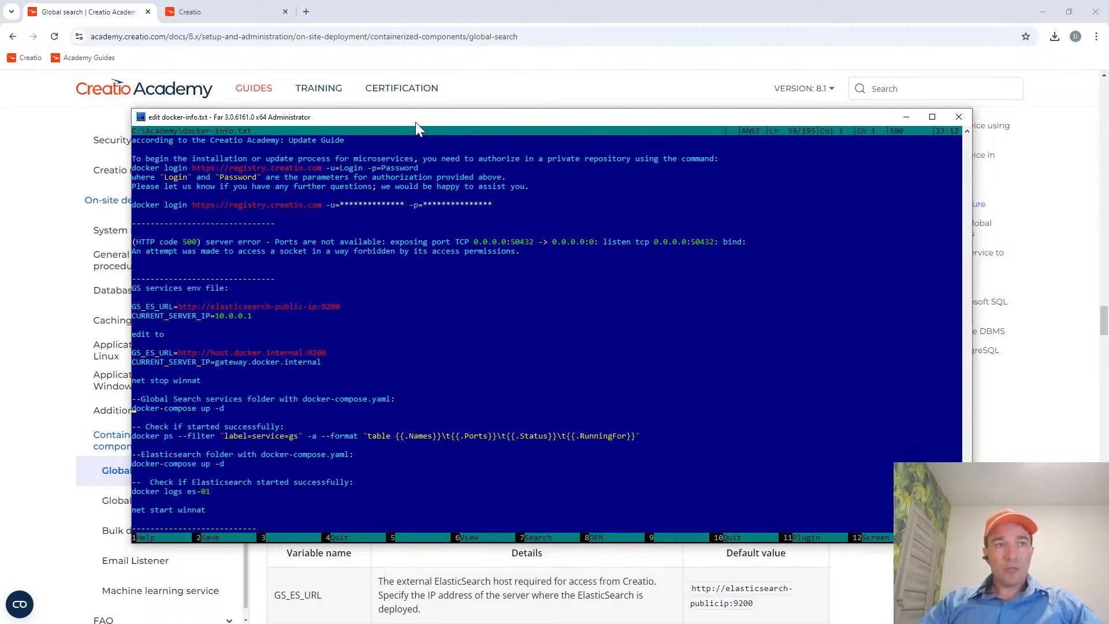
key("ctrl+o")
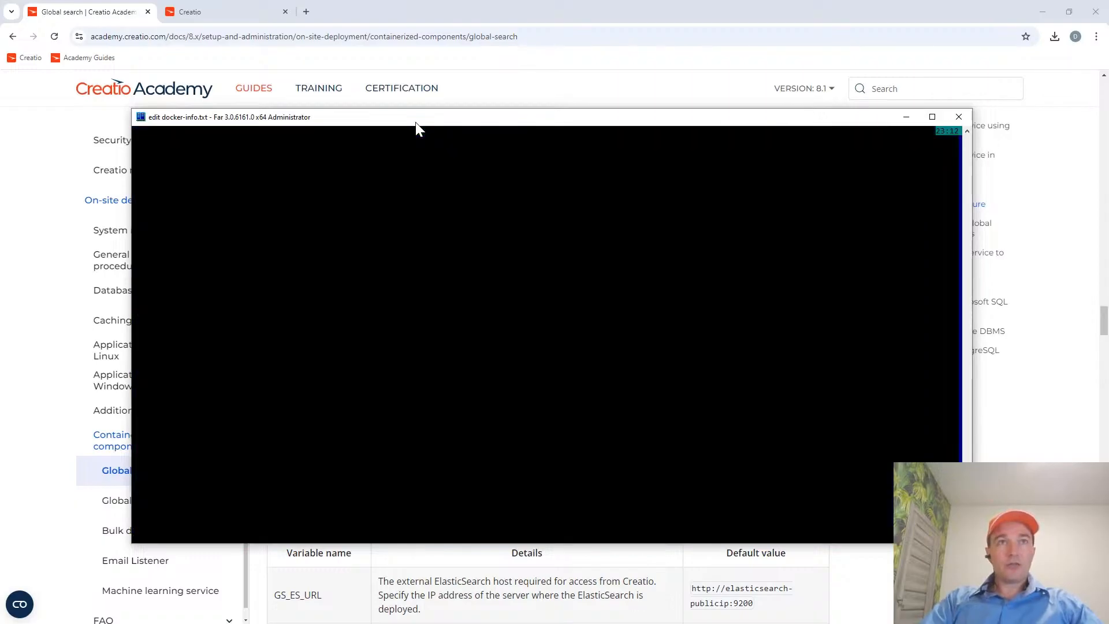
key("ctrl+o")
key("Escape")
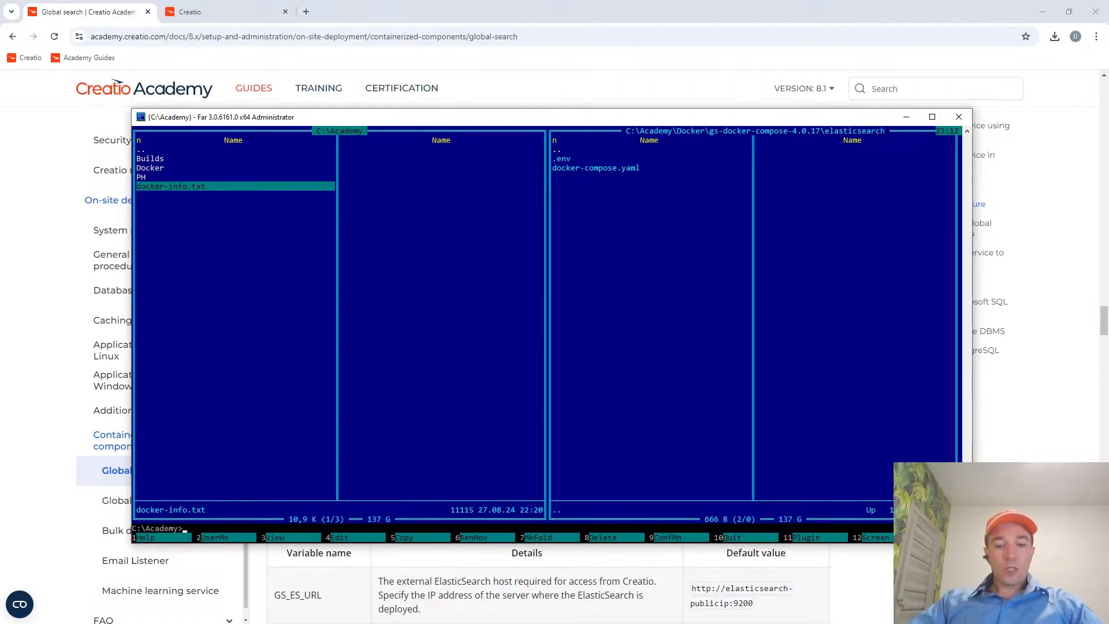
key("alt+Tab")
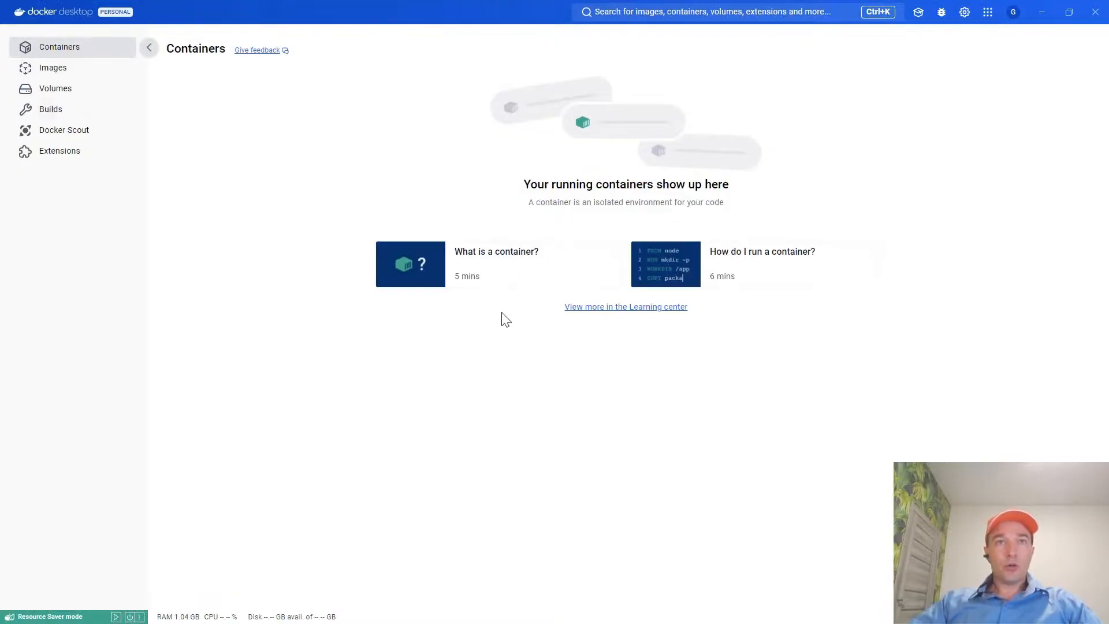
key("alt+Tab")
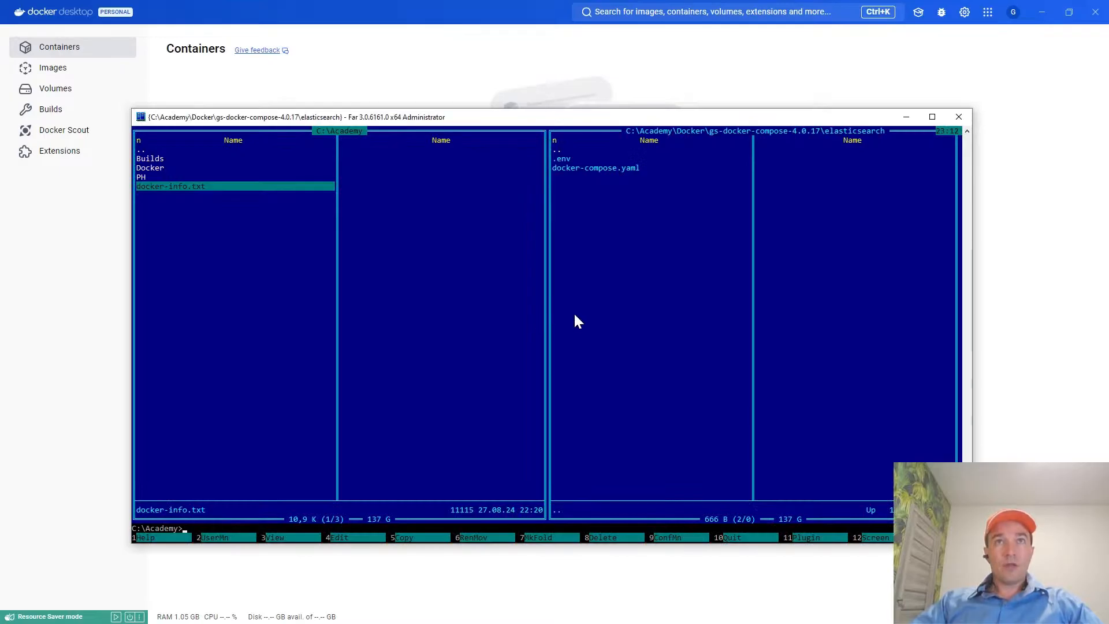
Go up to C:\Academy\Docker and return to the elasticsearch folder inside gs-docker-compose-4.0.17.
key("Tab")
key("Return")
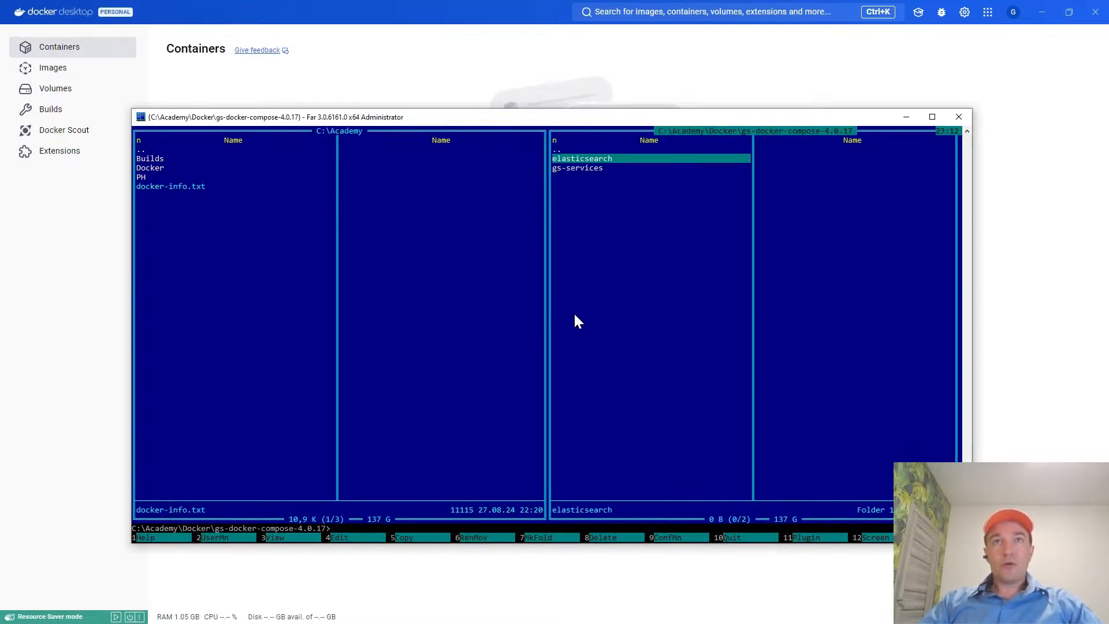
key("Up")
key("Return")
key("Tab")
key("Tab")
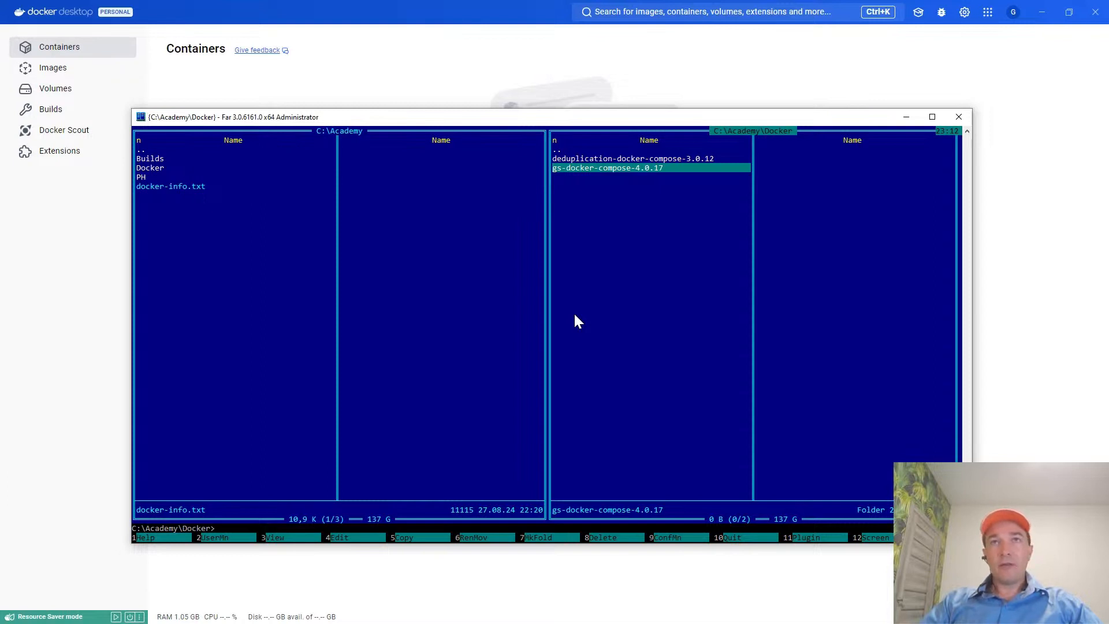
key("Up")
key("Down")
key("Return")
key("Down")
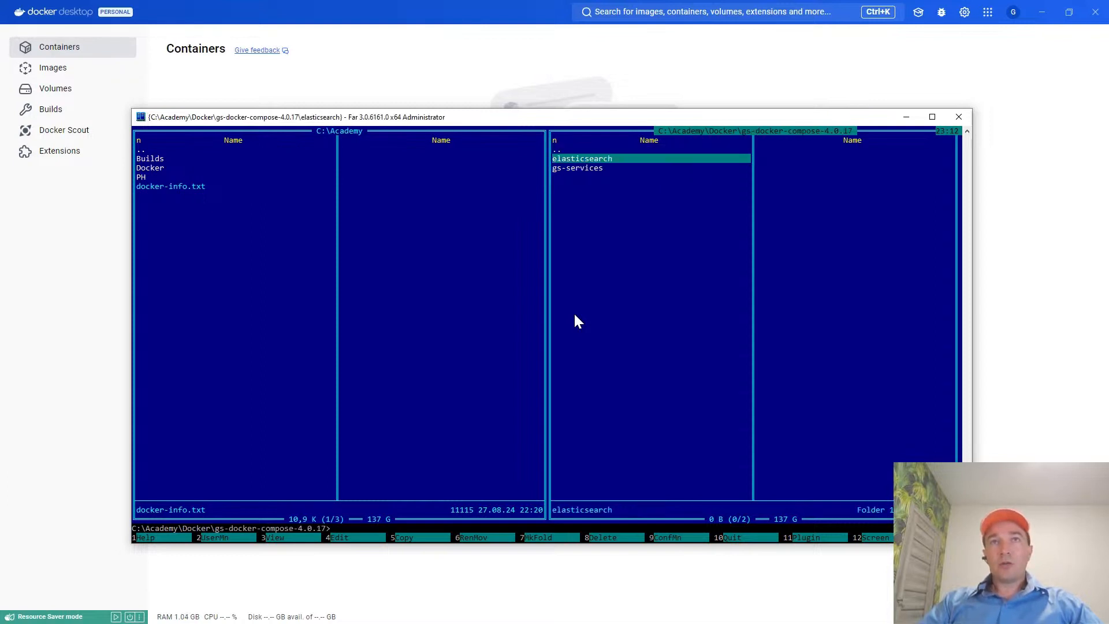
key("Return")
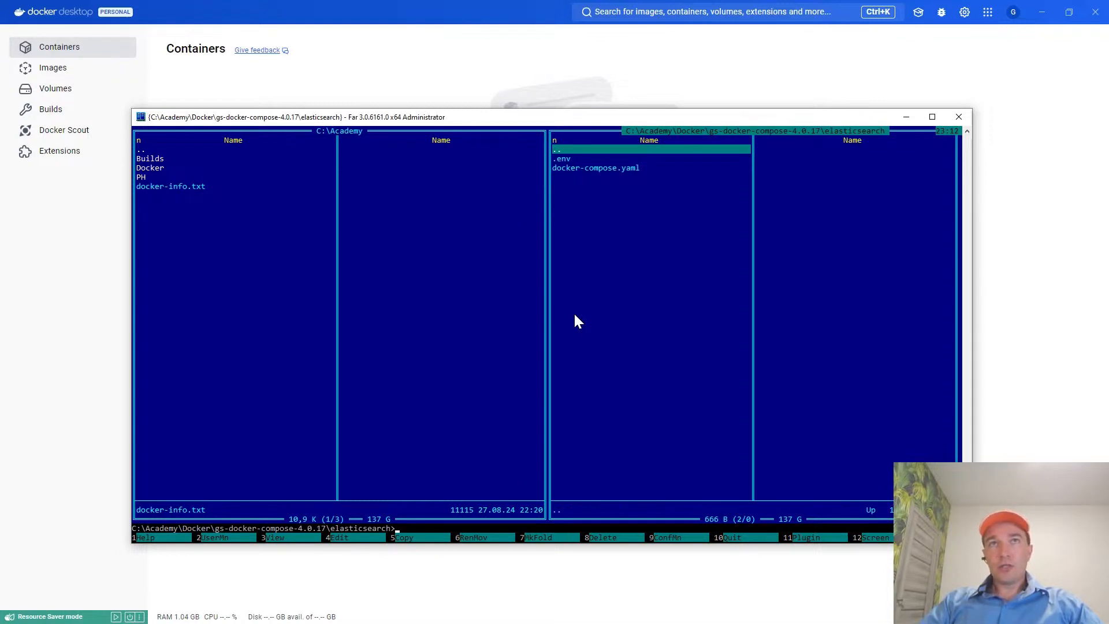
Stop the Windows NAT service by running net stop winnat in the elasticsearch folder.
key("ctrl+o")
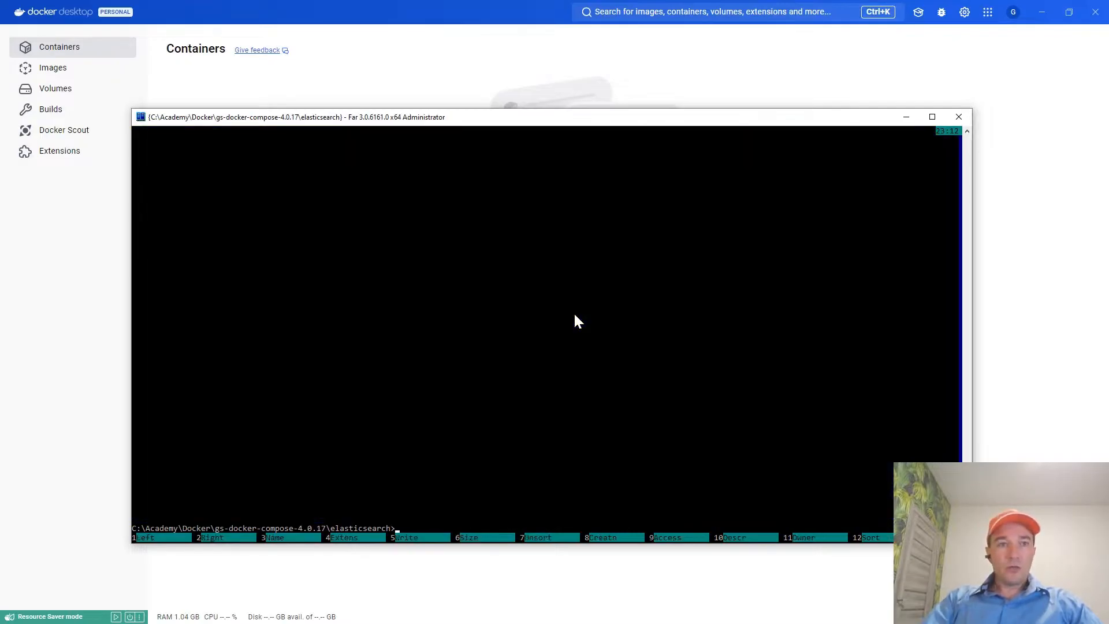
type("net")
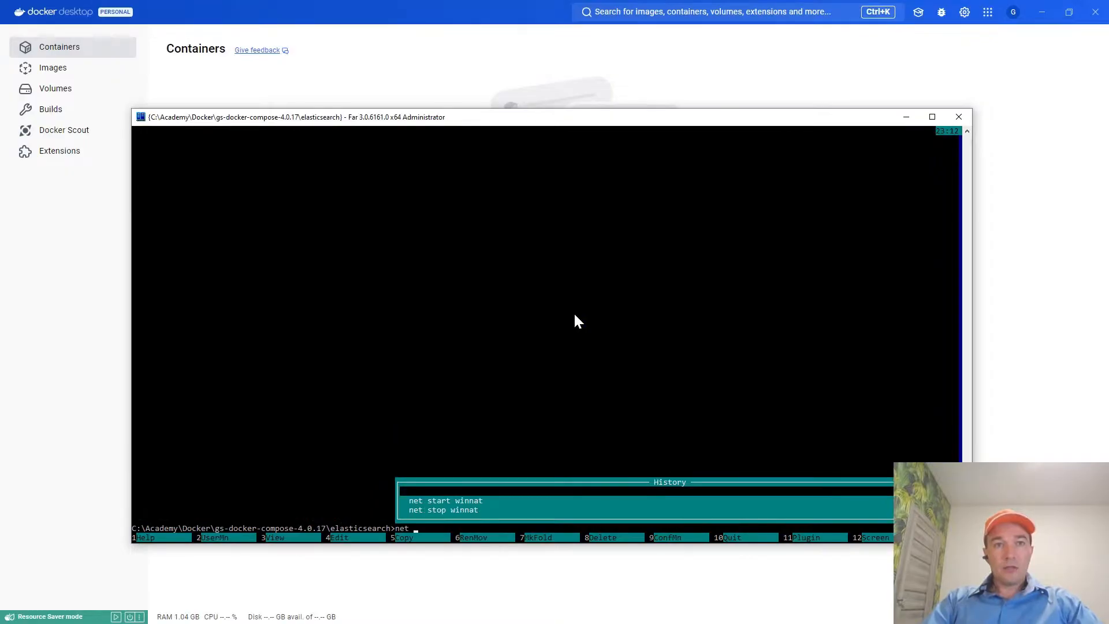
key("Down")
key("Down")
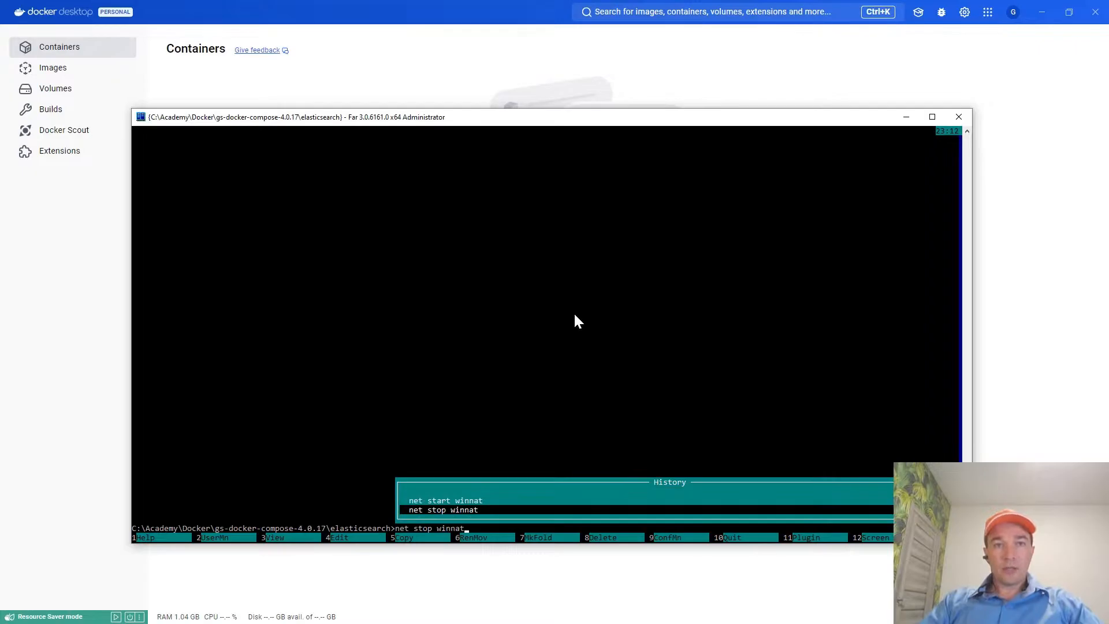
key("Return")
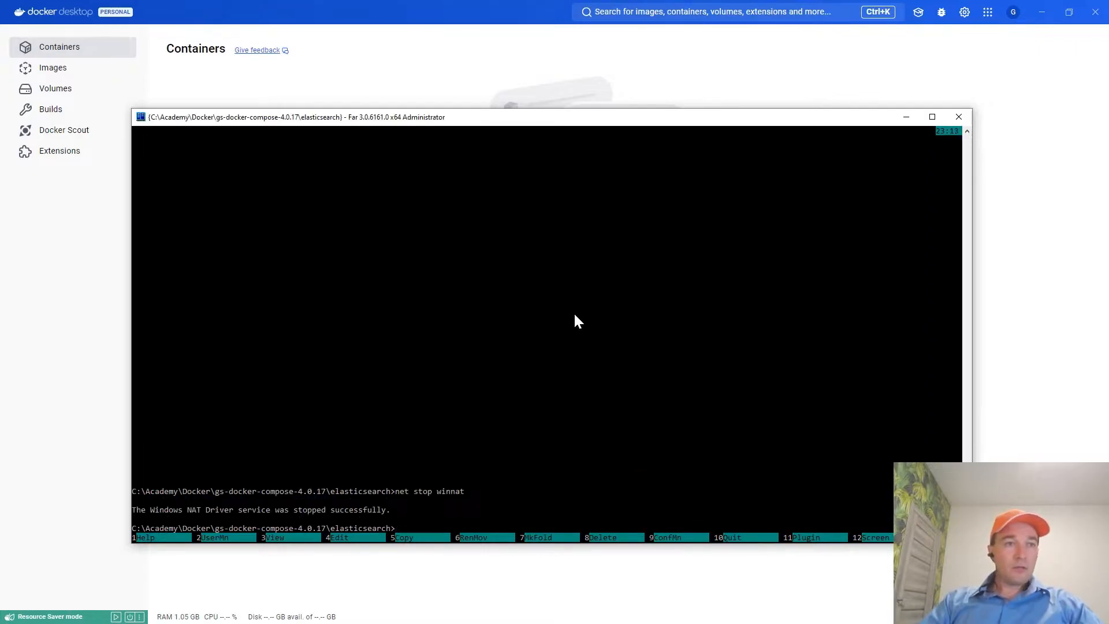
key("ctrl")
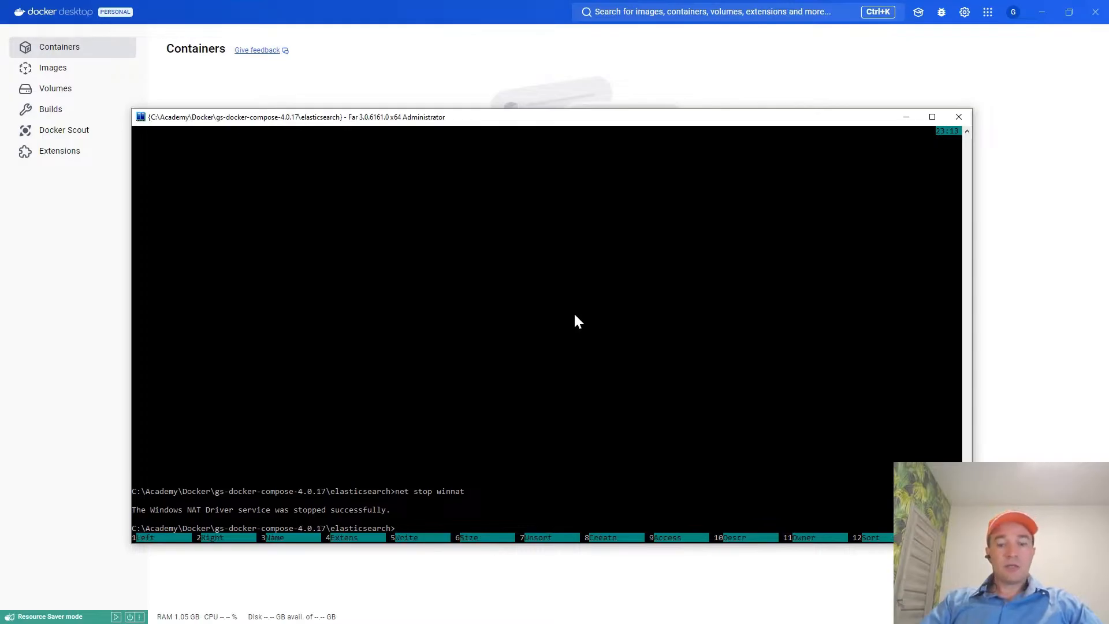
key("ctrl+o")
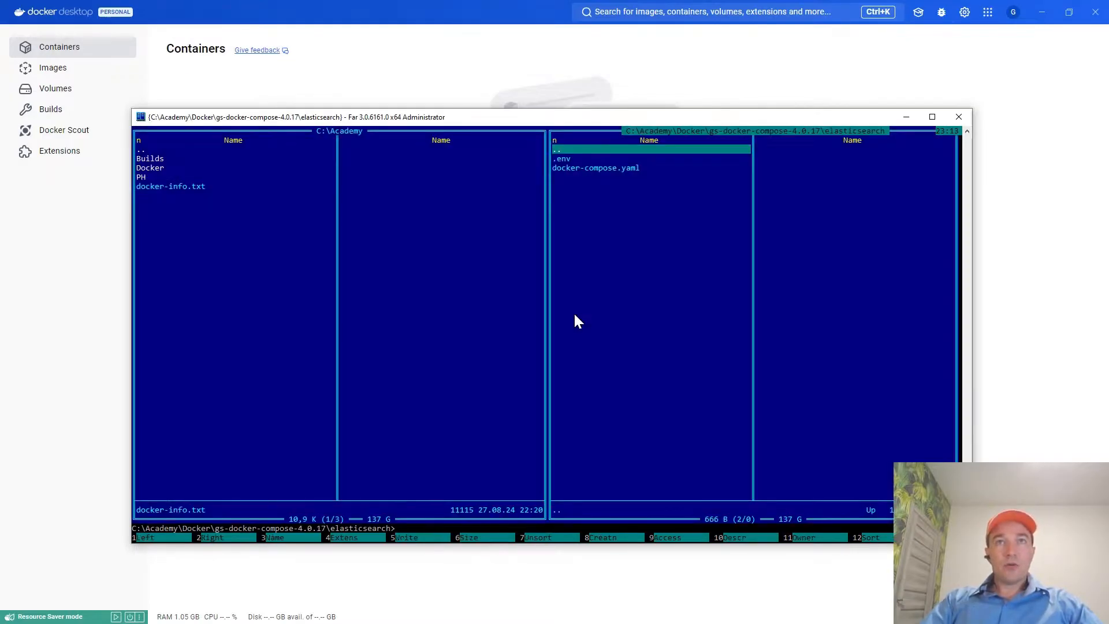
Review the Global Search and Elasticsearch start commands in docker-info.txt, then close the file.
key("Tab")
key("F4")
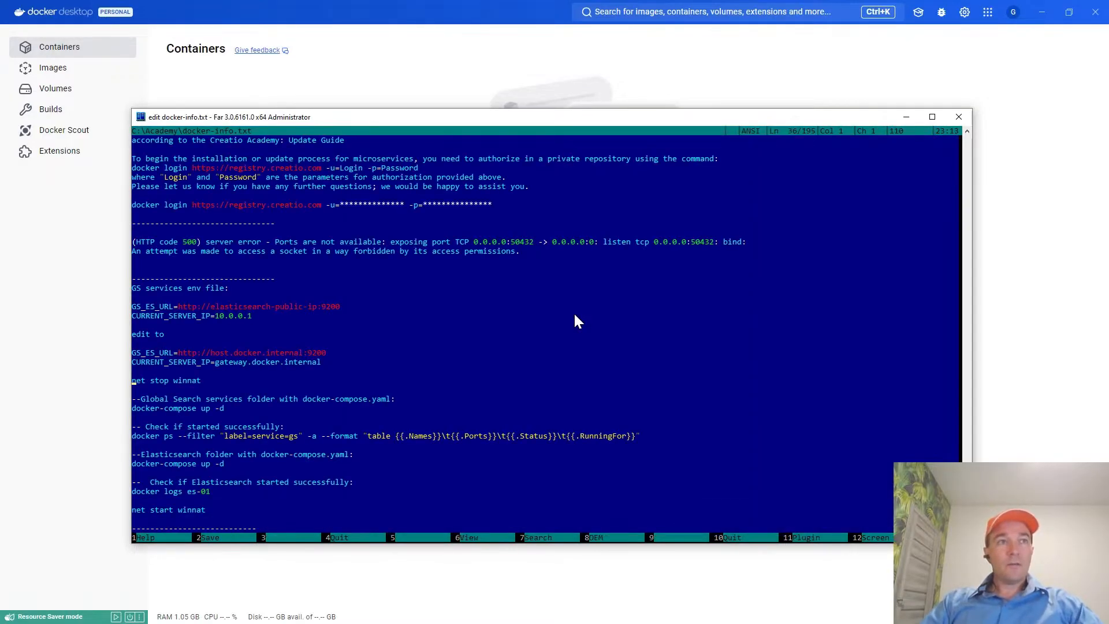
key("Down")
key("Down")
key("Down")
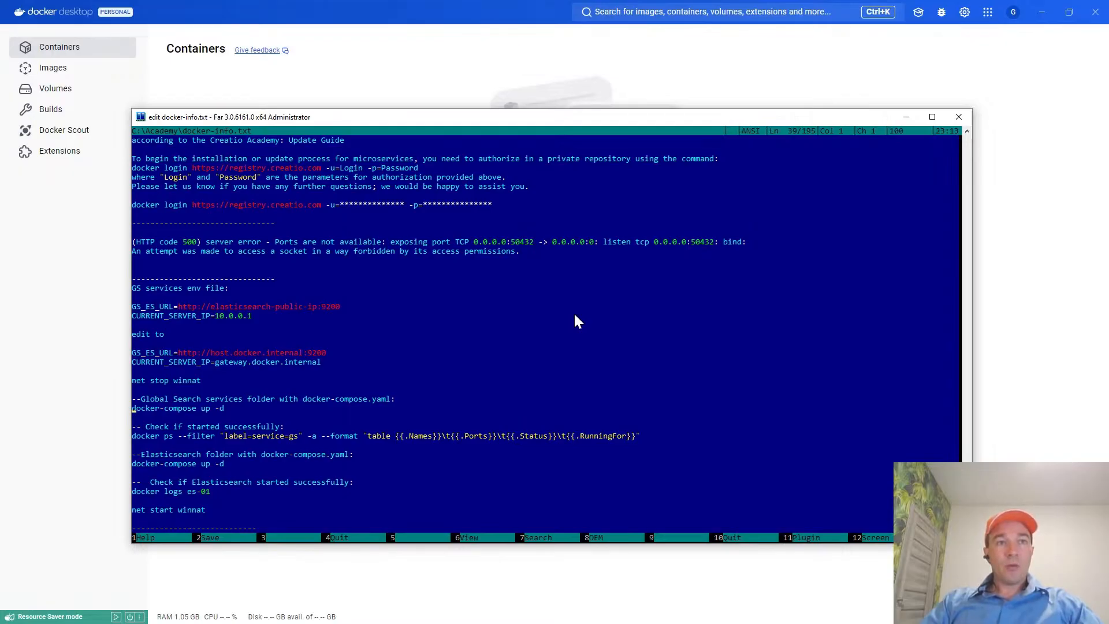
key("ctrl+o")
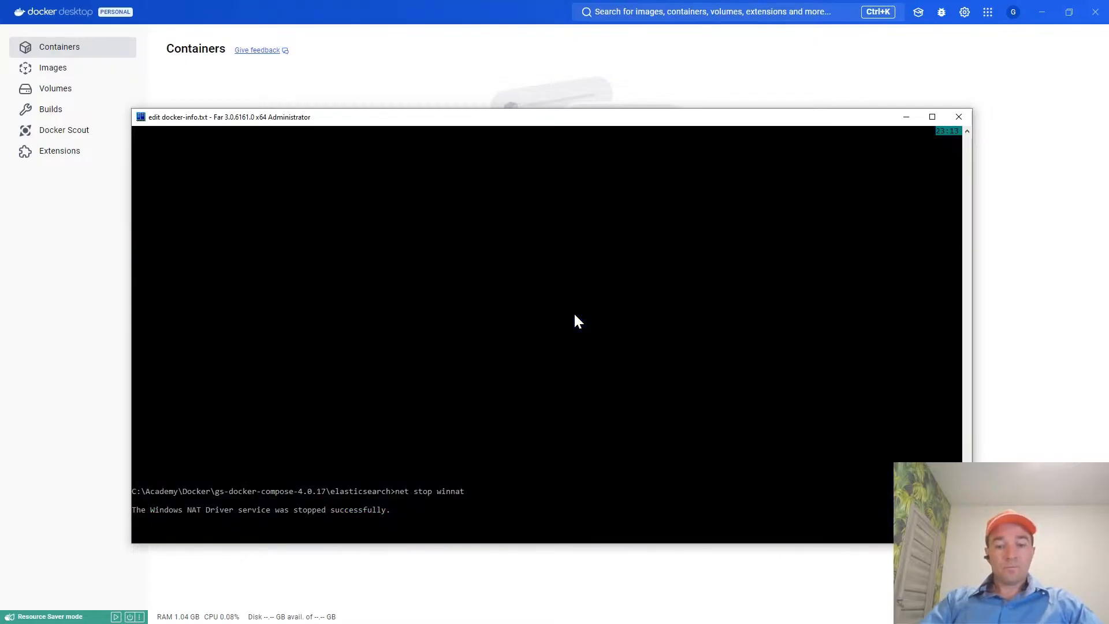
key("ctrl+o")
key("F10")
key("Right")
key("Right")
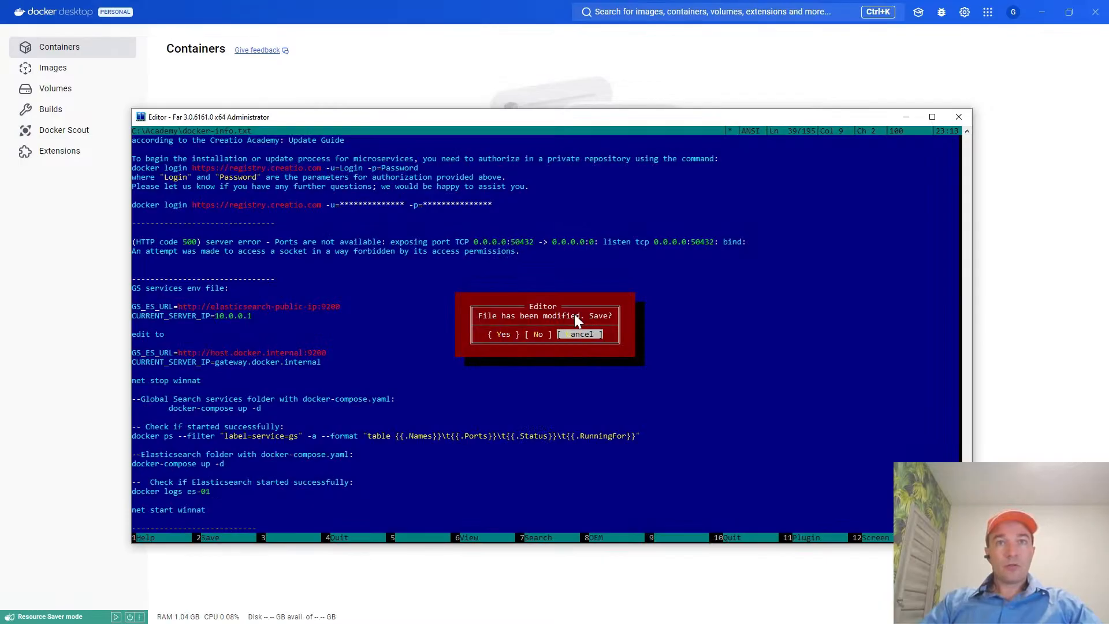
key("Left")
key("Return")
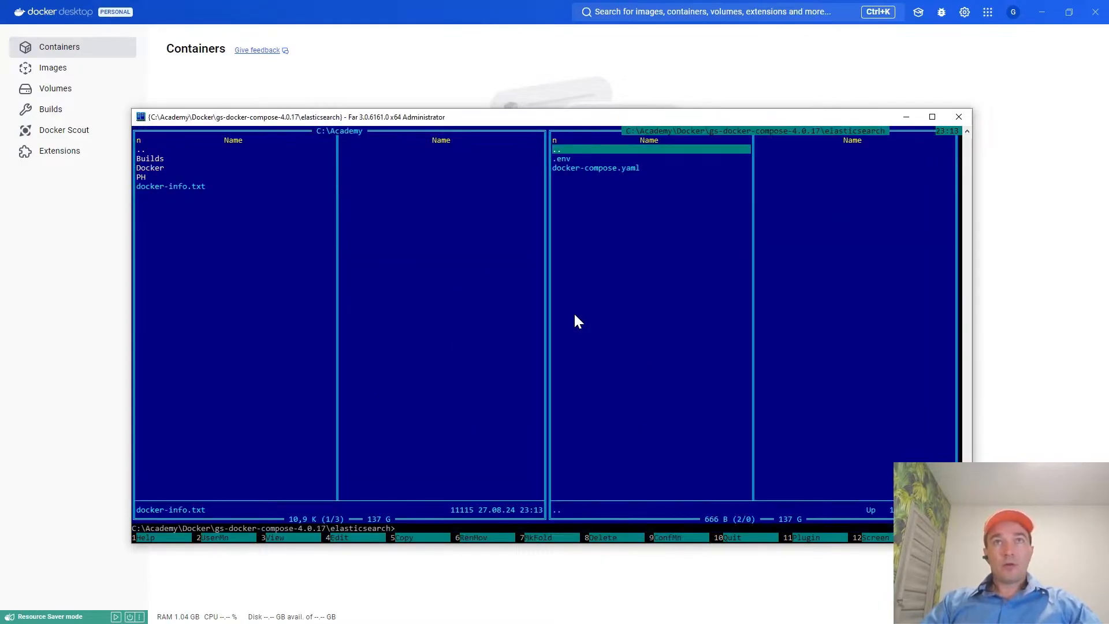
key("Return")
key("Return")
key("Down")
key("Down")
key("Up")
key("Up")
key("Down")
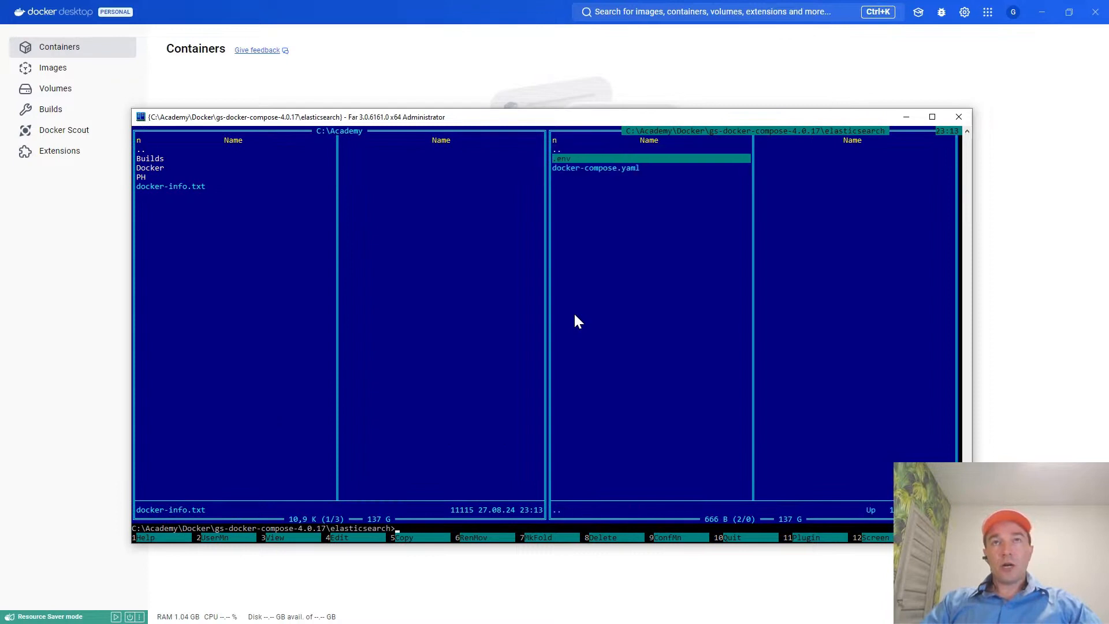
key("Up")
key("Down")
key("Up")
key("Down")
key("Up")
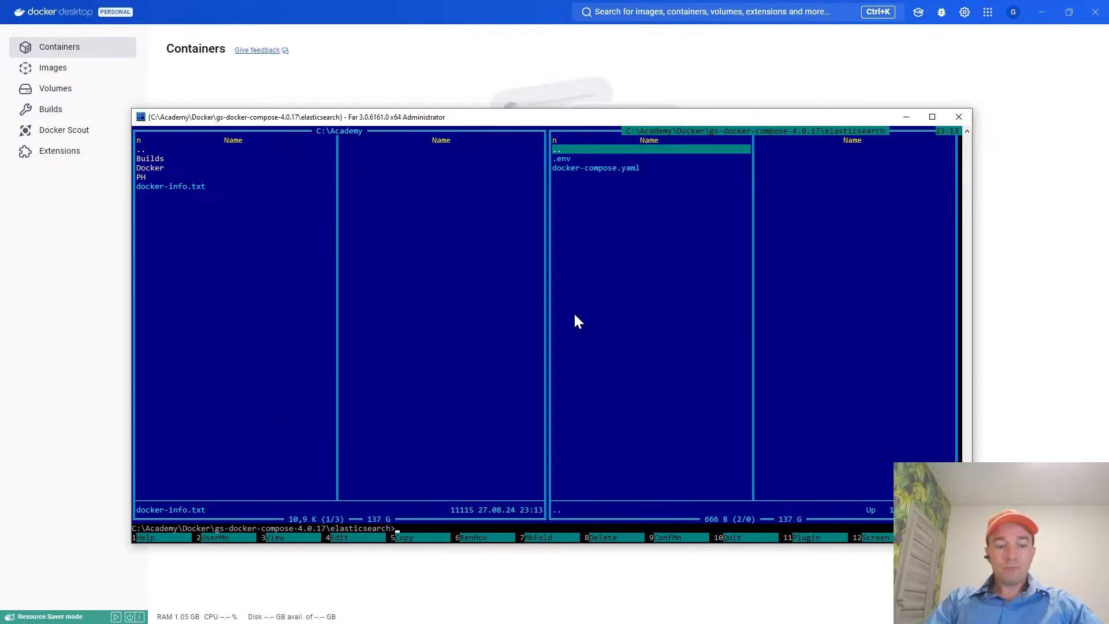
Start the Elasticsearch container by running docker-compose up -d in the elasticsearch folder.
key("ctrl+o")
type("d")
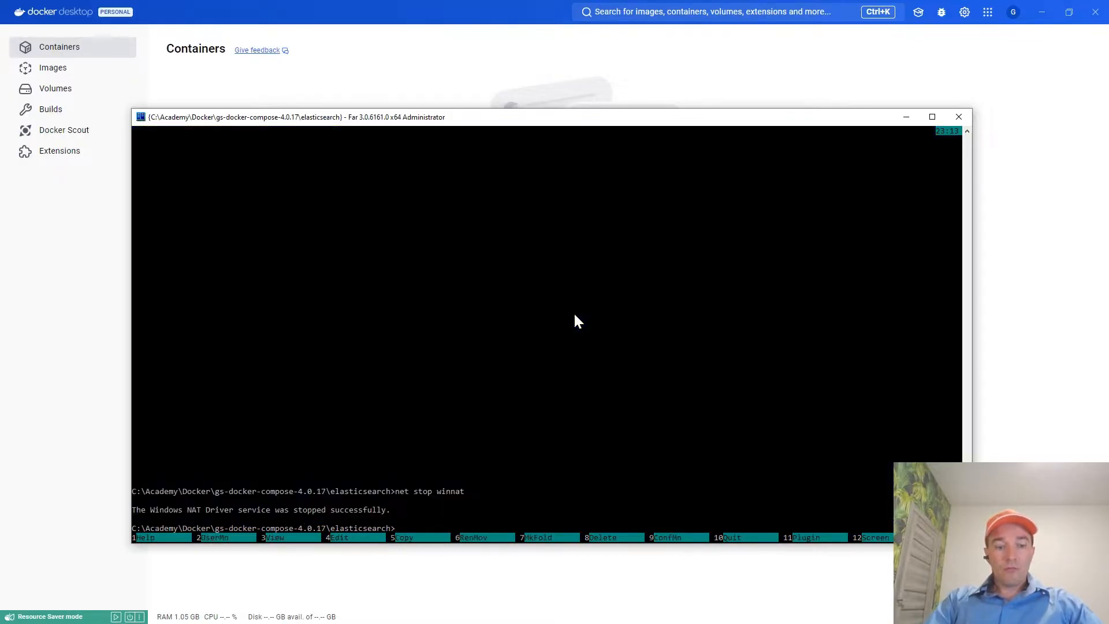
key("alt+F8")
type("ocker")
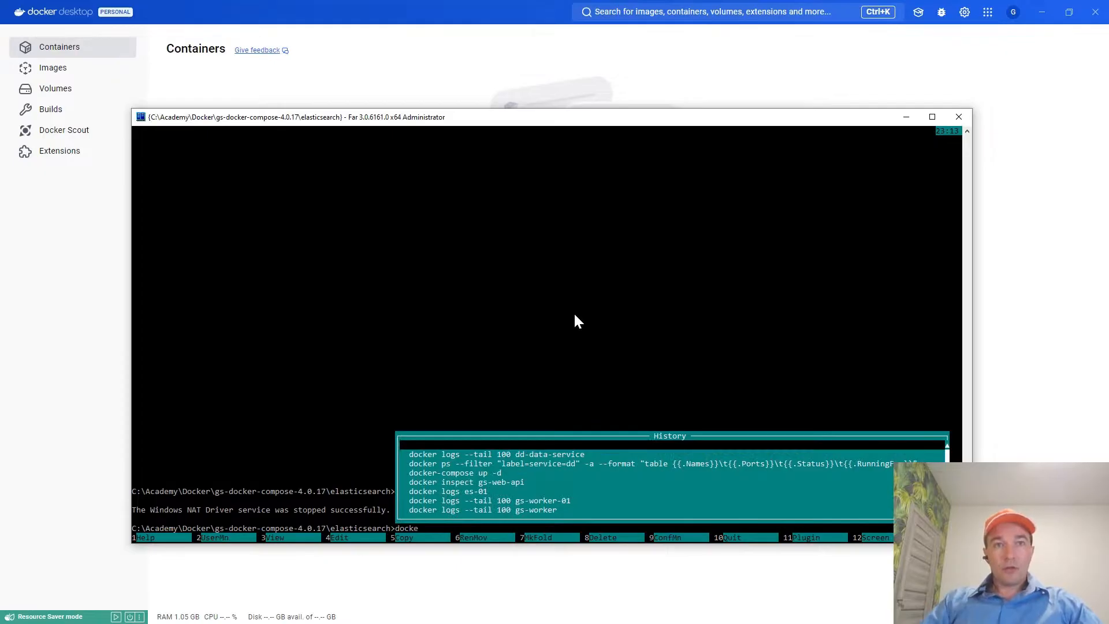
key("Down")
key("Down")
key("Down")
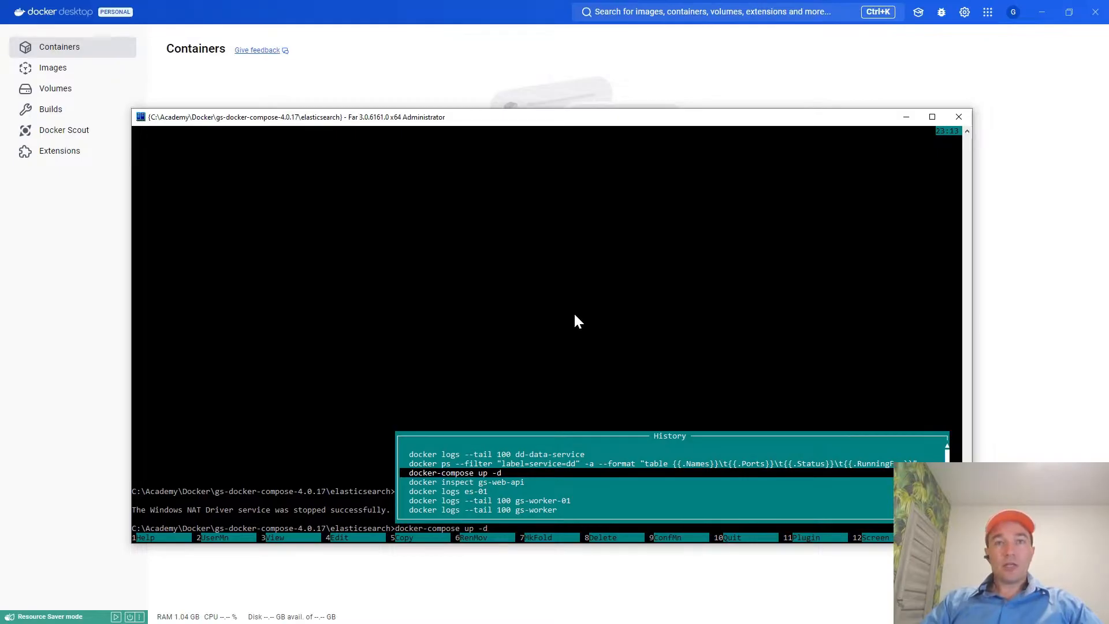
key("Return")
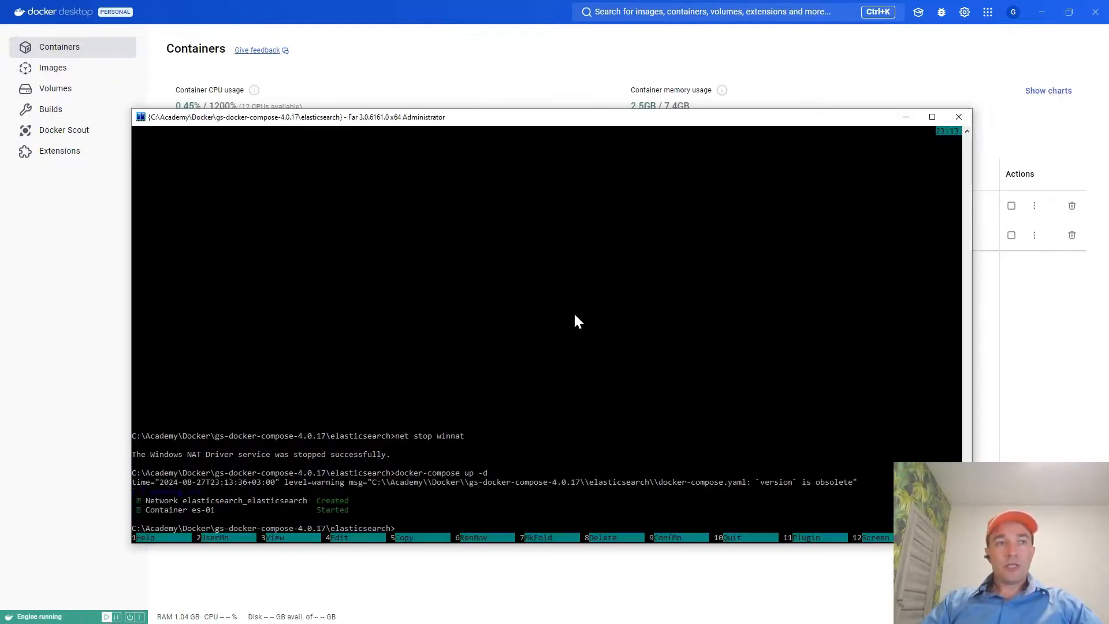
Check the elasticsearch container in Docker Desktop and the ElasticSearch installation guide in the browser, then return to Far Manager.
left_click(426, 30)
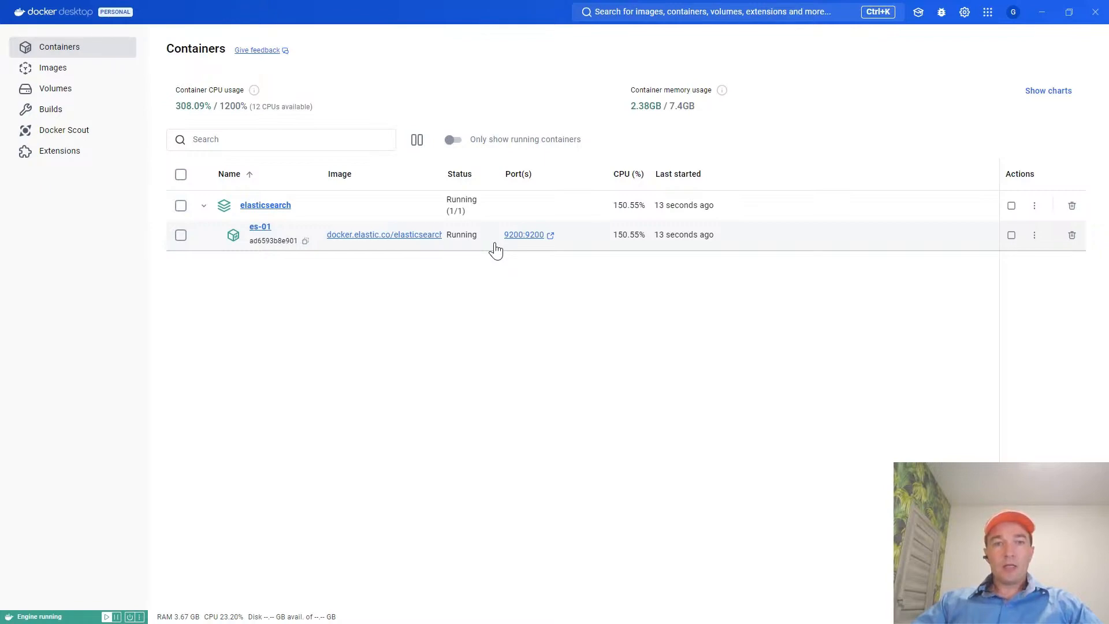
key("alt+Tab")
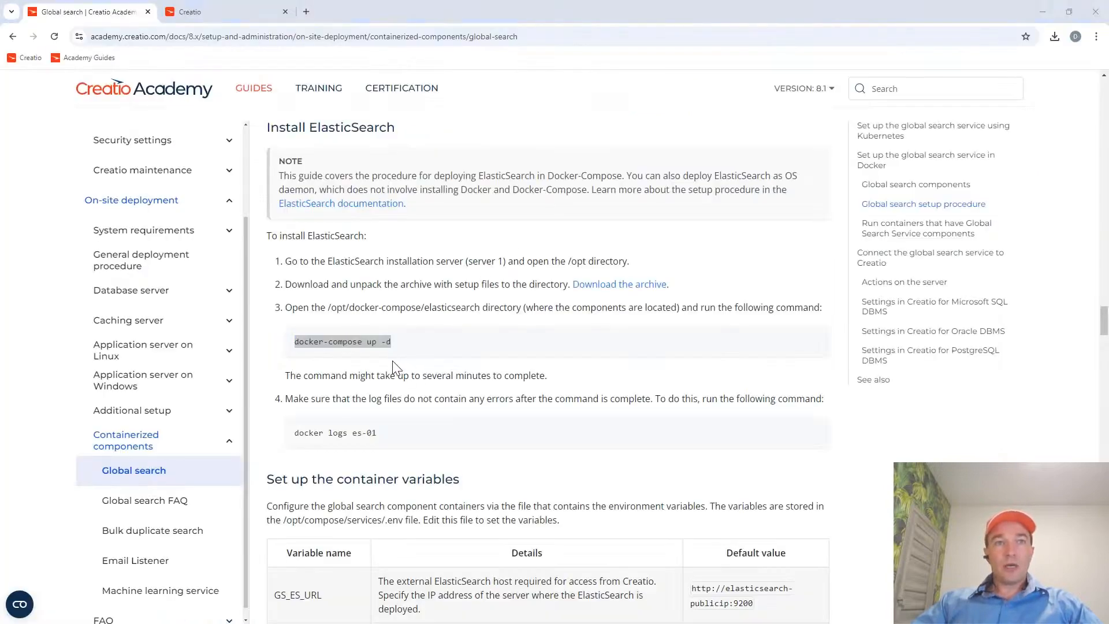
key("alt+Tab")
key("alt+Tab")
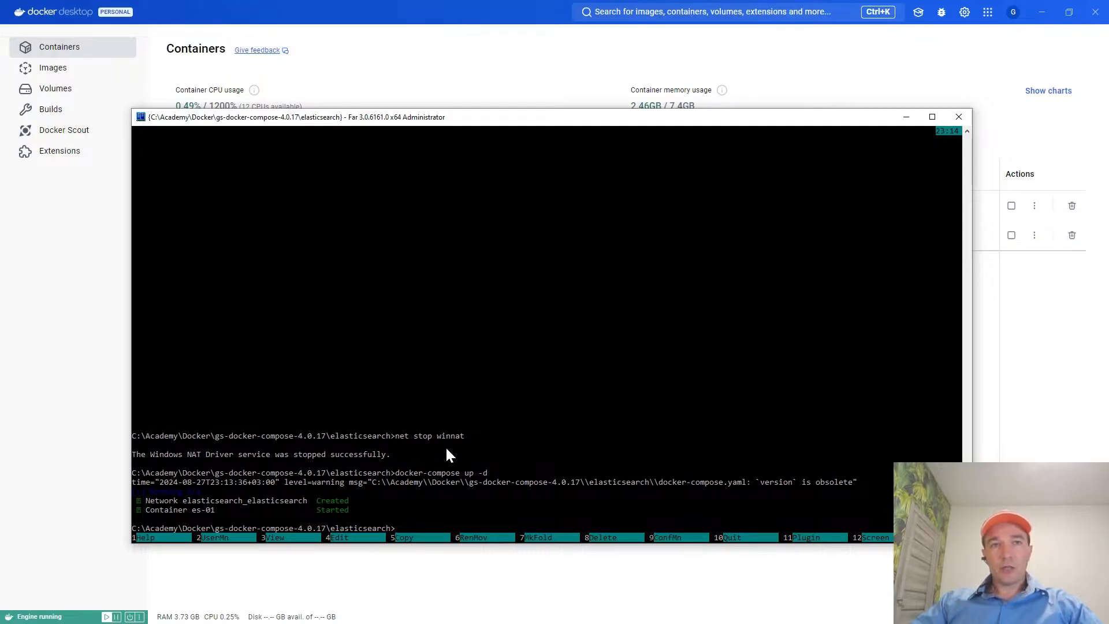
key("ctrl+o")
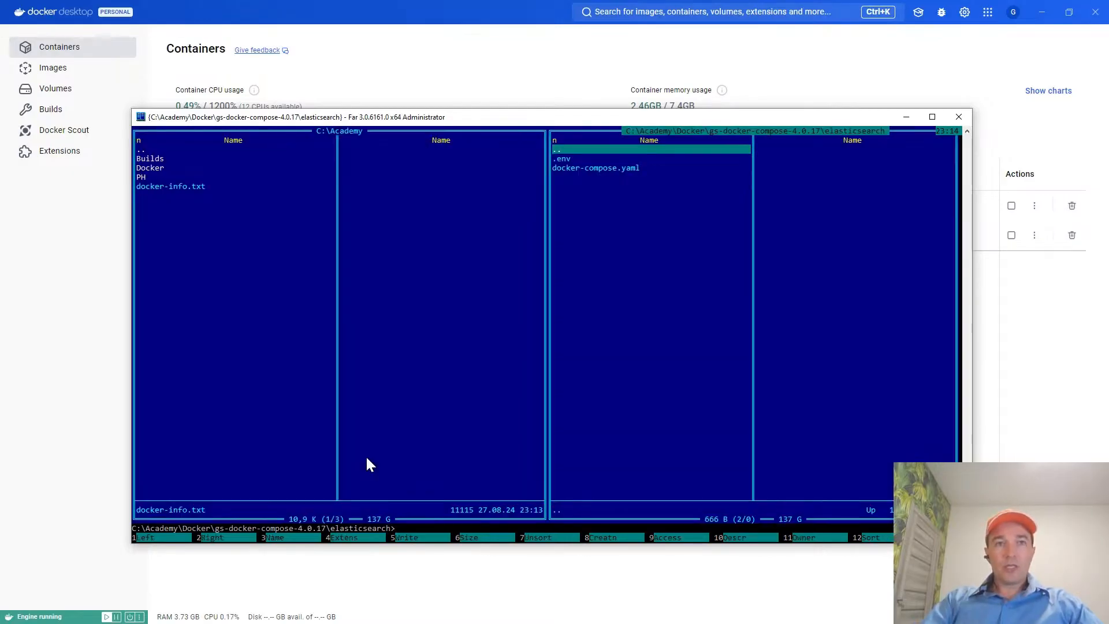
key("Tab")
key("Tab")
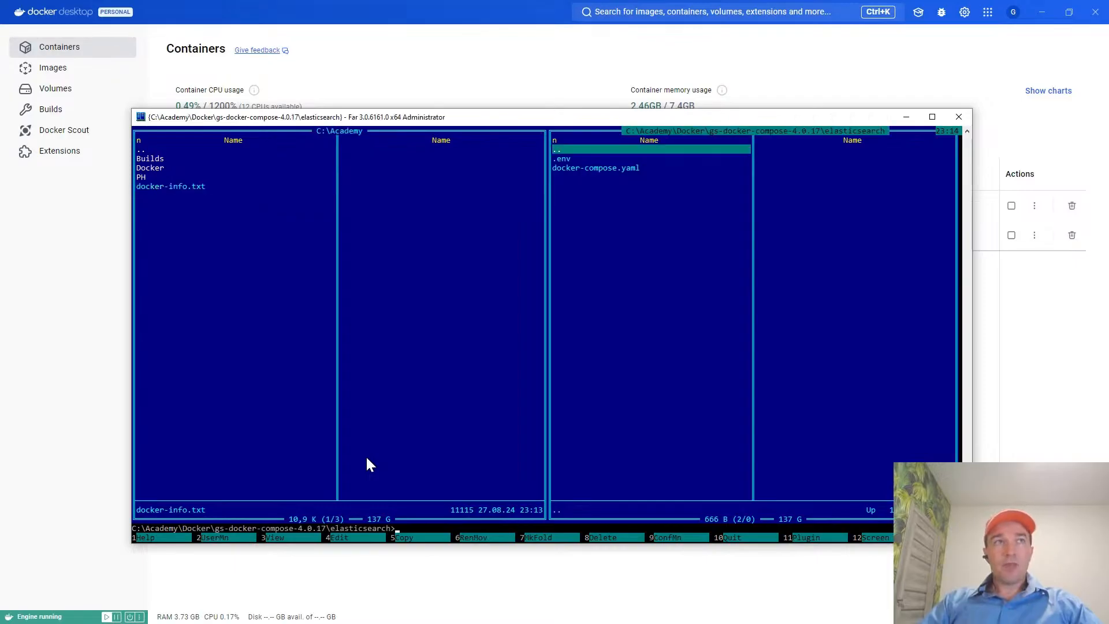
Copy the docker logs es-01 command from the ElasticSearch installation guide and run it in the elasticsearch folder.
key("alt+Tab")
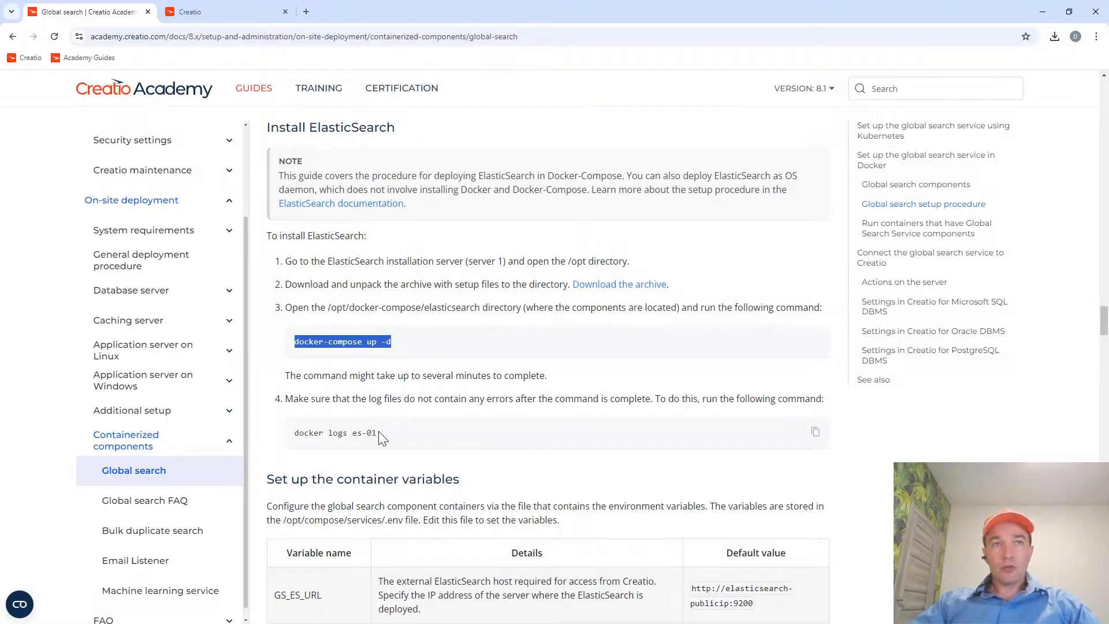
left_click_drag(384, 437, 296, 443)
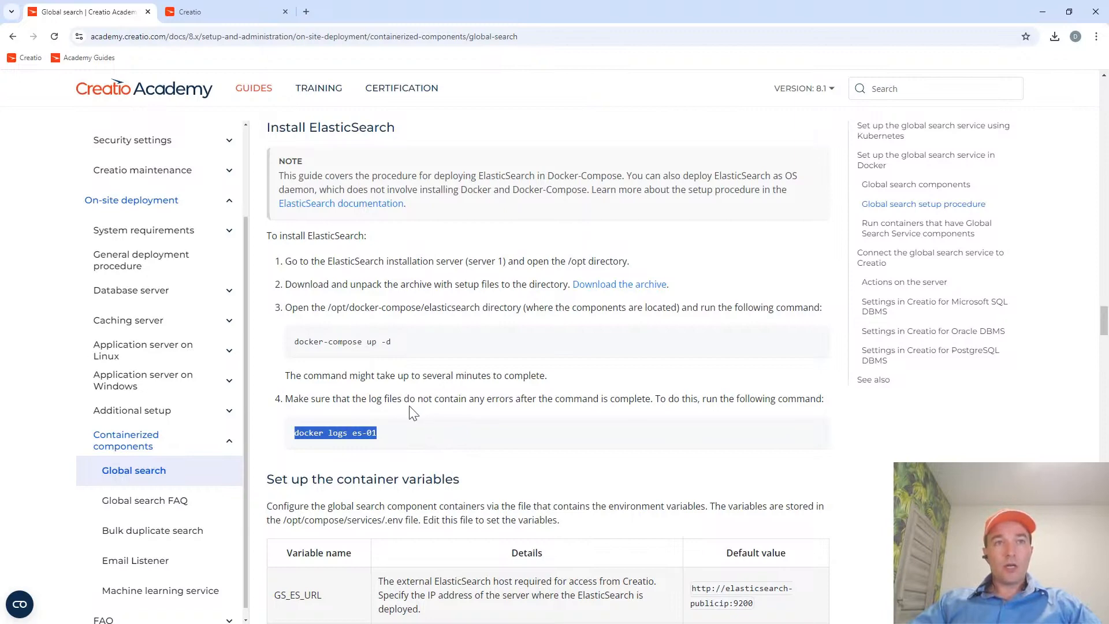
key("alt+Tab")
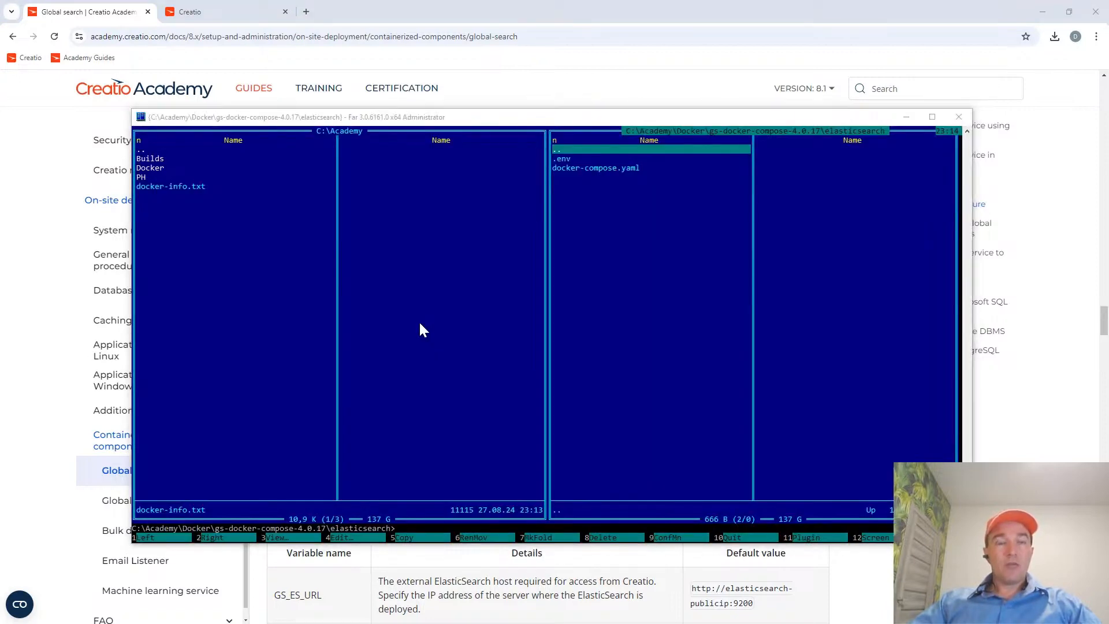
key("alt+Tab")
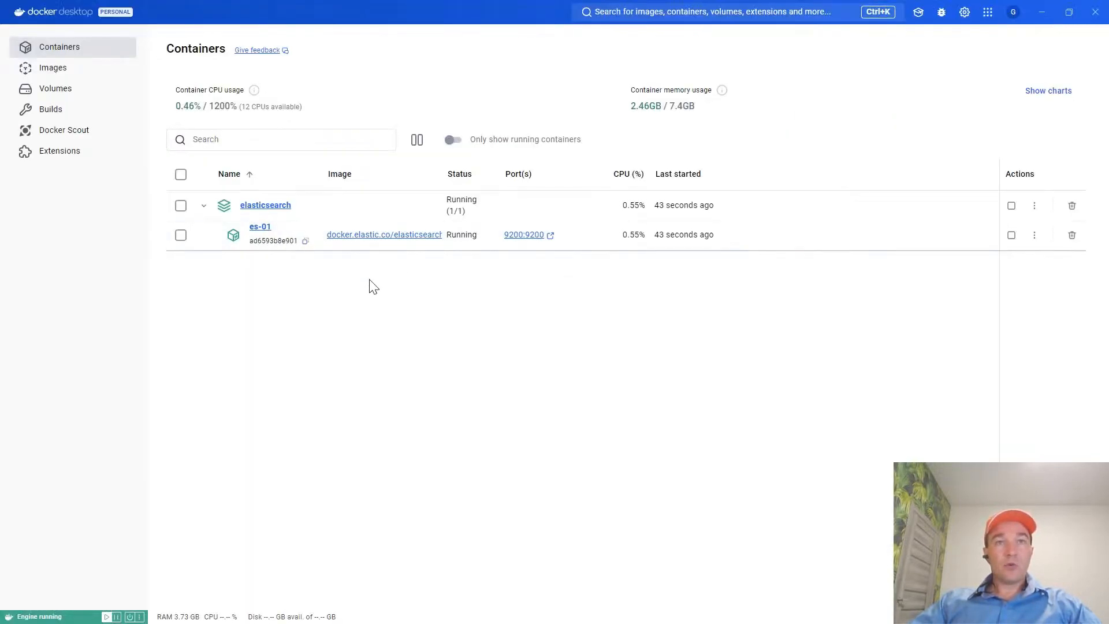
key("alt+Tab")
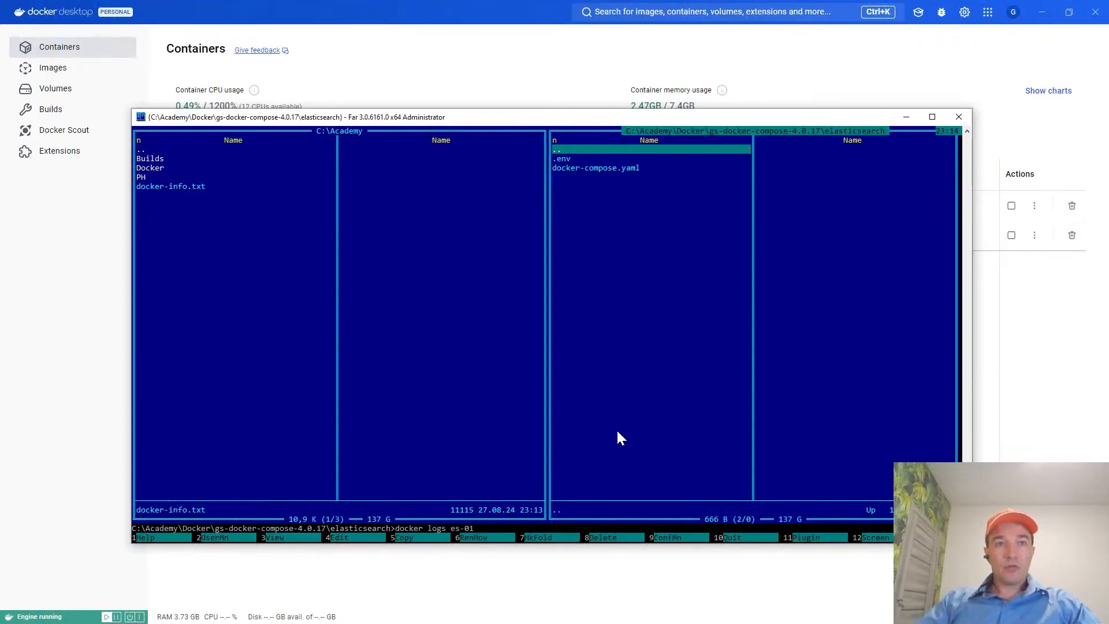
key("ctrl+o")
key("ctrl+o")
key("ctrl+o")
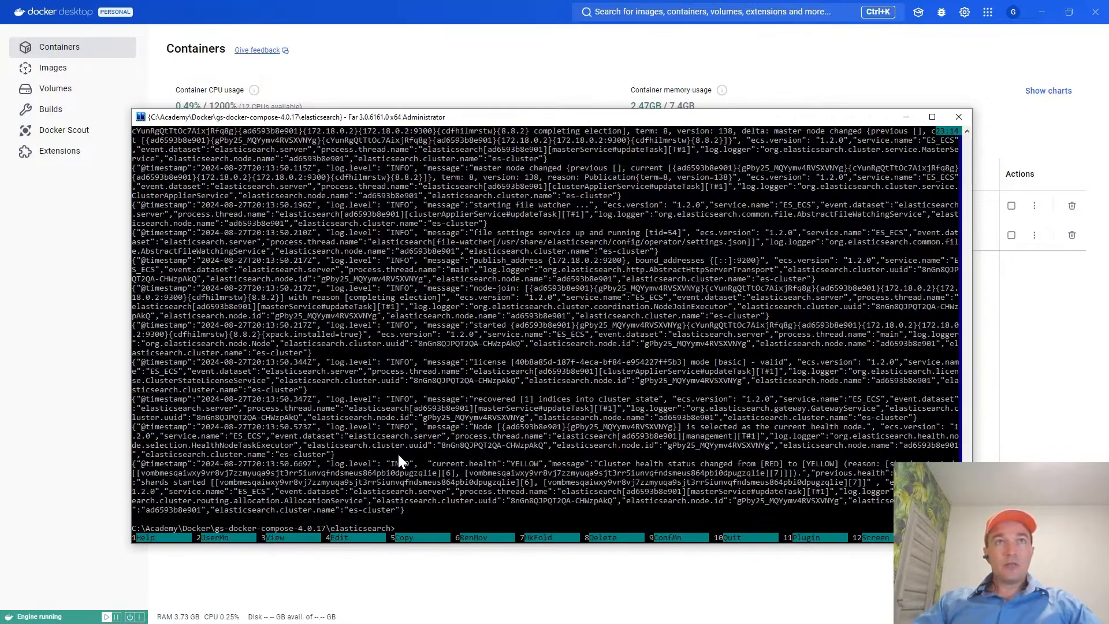
Examine the es-01 log output from its beginning to its end for errors.
scroll(963, 147, "up", 10)
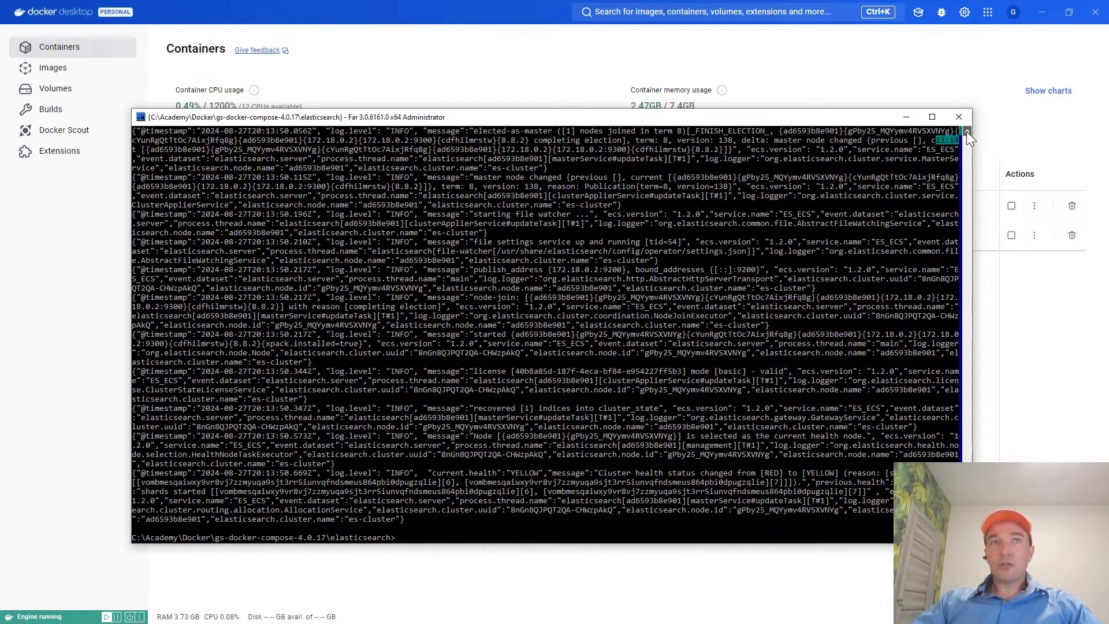
scroll(969, 142, "up", 10)
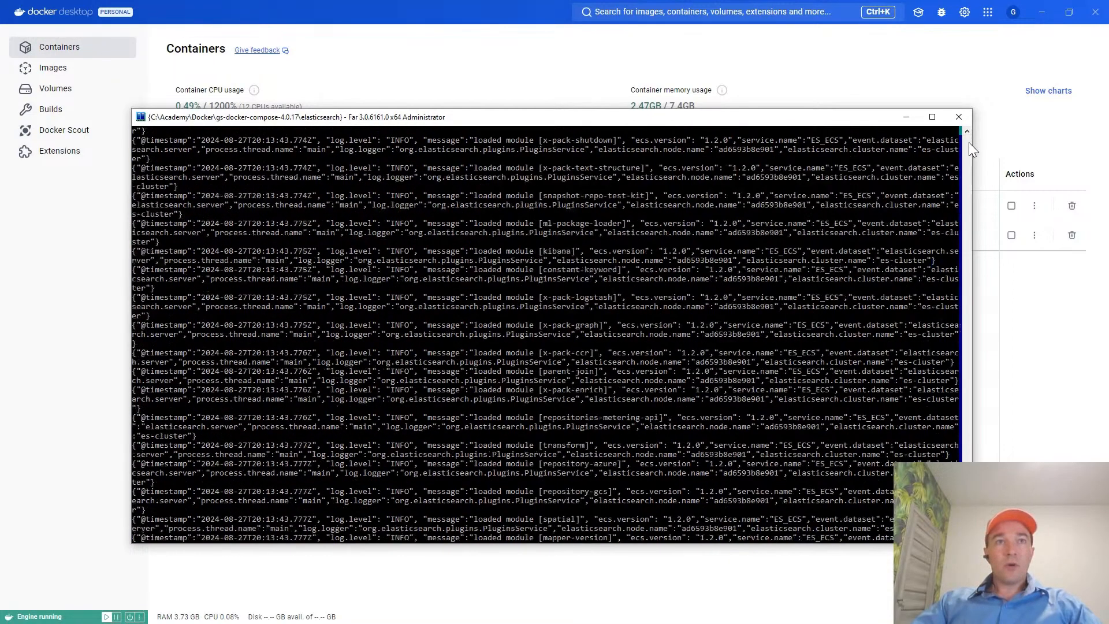
scroll(893, 366, "down", 10)
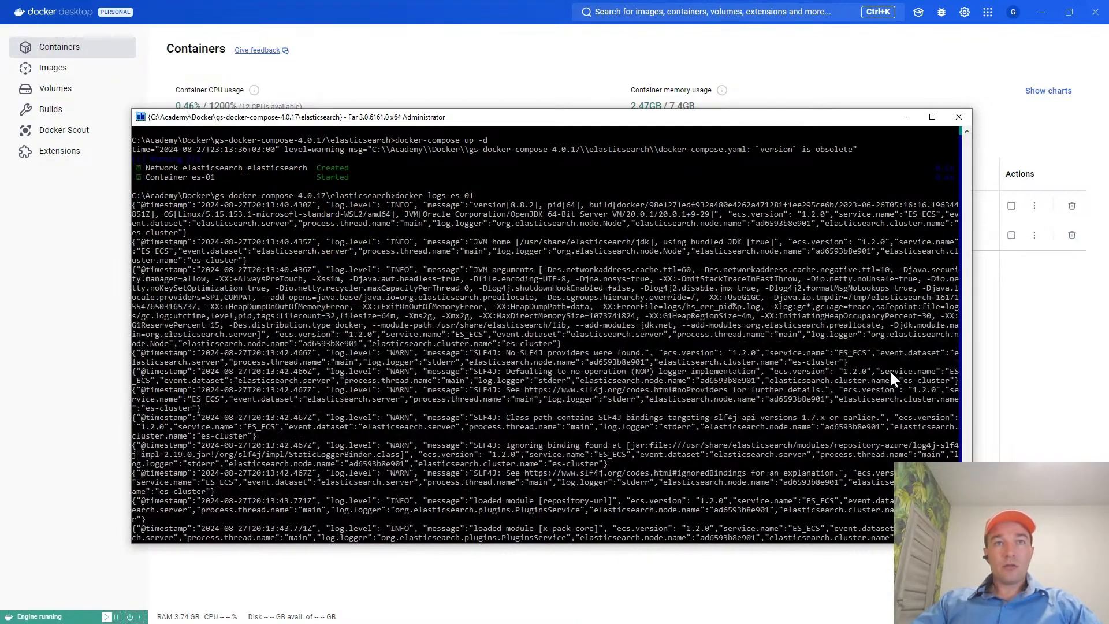
scroll(892, 375, "down", 10)
scroll(892, 377, "down", 10)
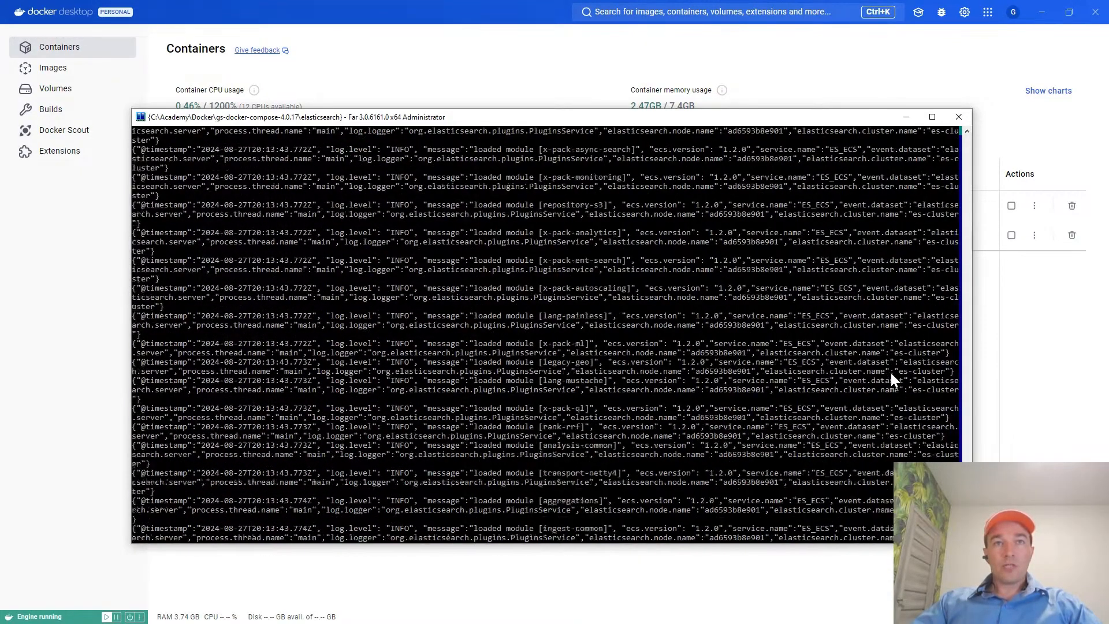
scroll(891, 378, "down", 15)
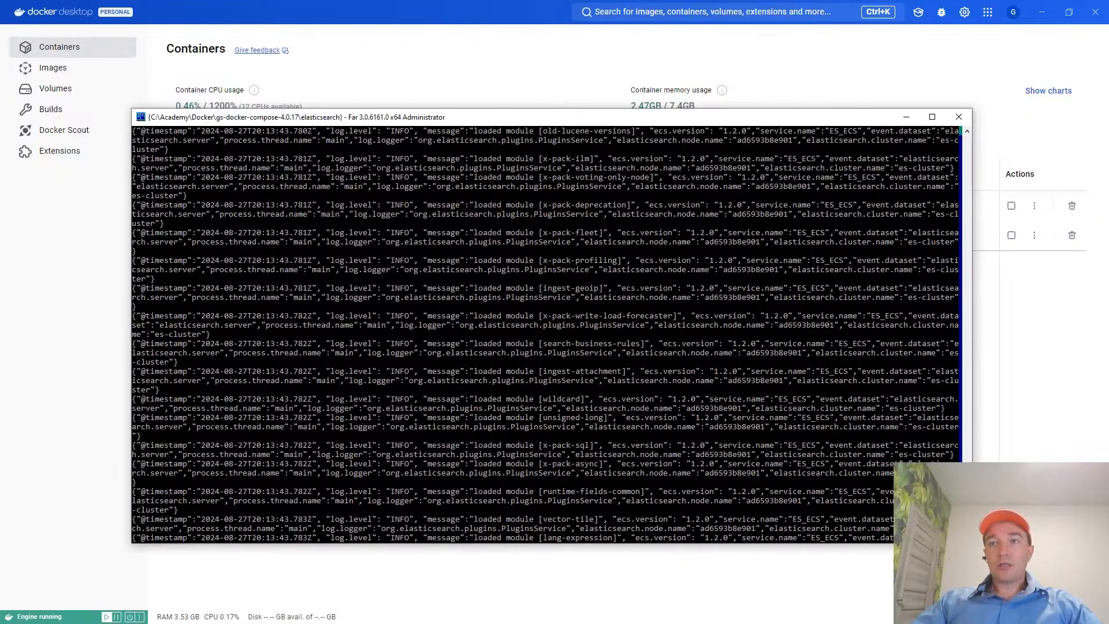
left_click_drag(967, 508, 967, 534)
Leave the log output and open the docker-info.txt notes from C:\Academy for editing.
key("ctrl+o")
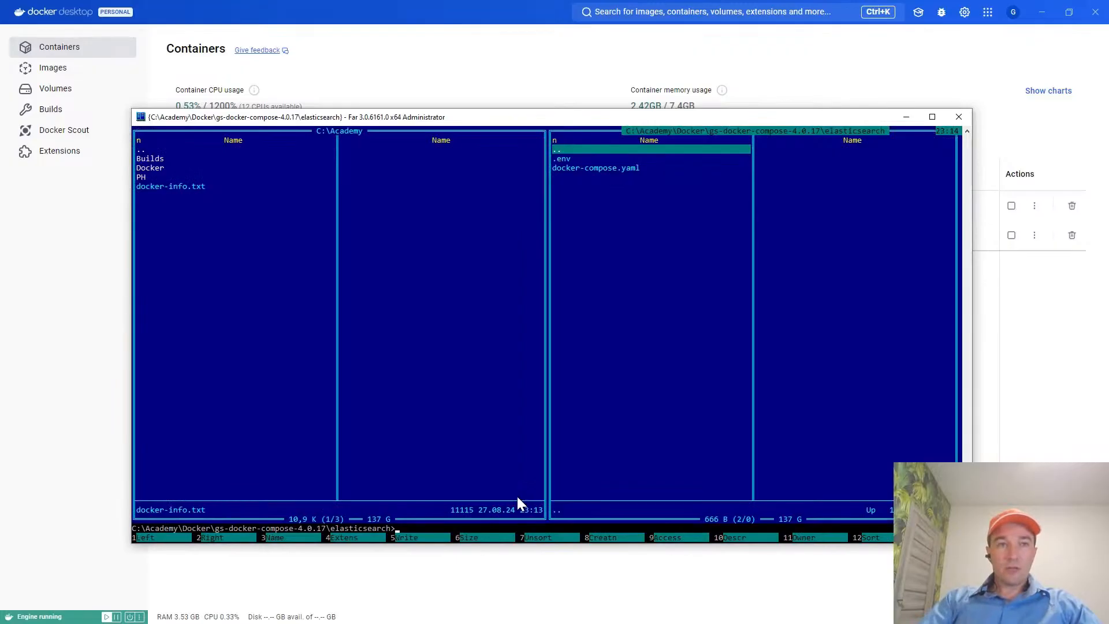
key("Tab")
key("F3")
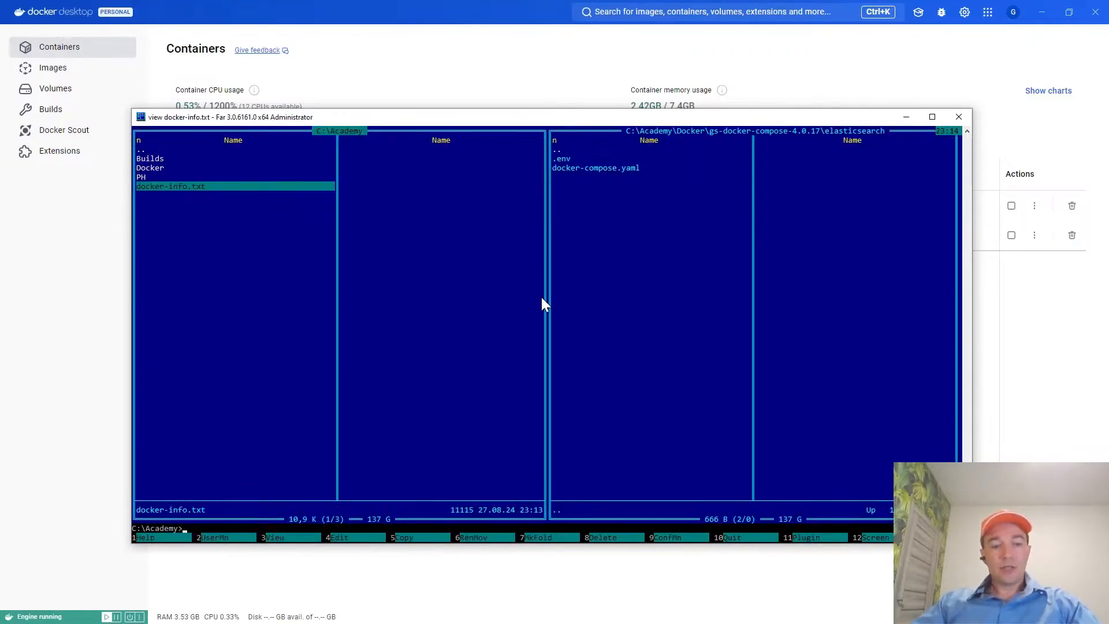
key("Escape")
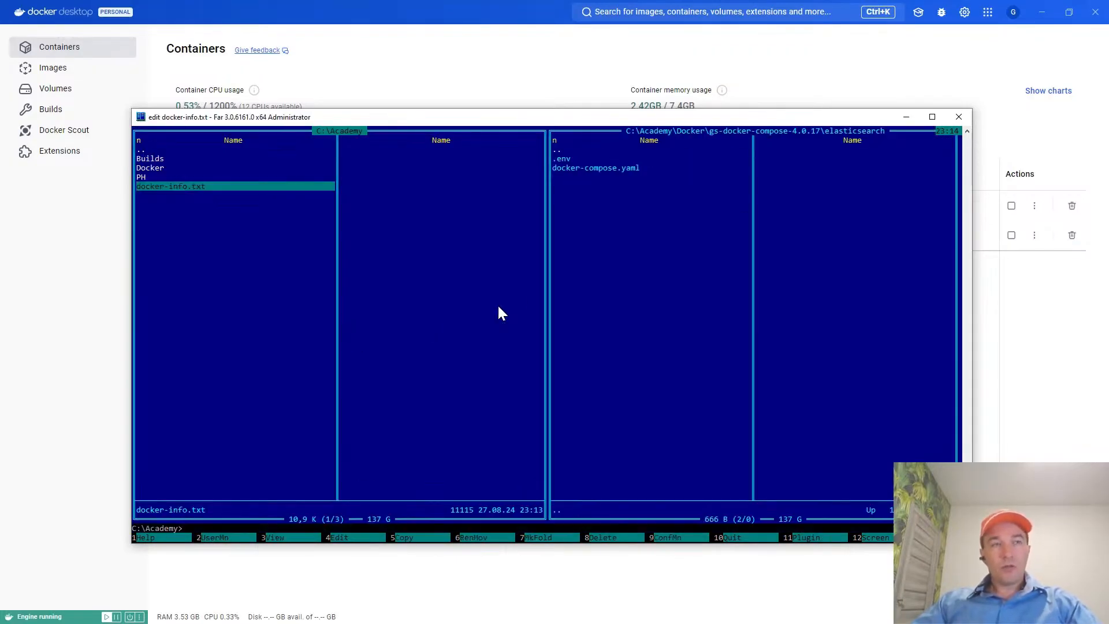
key("F4")
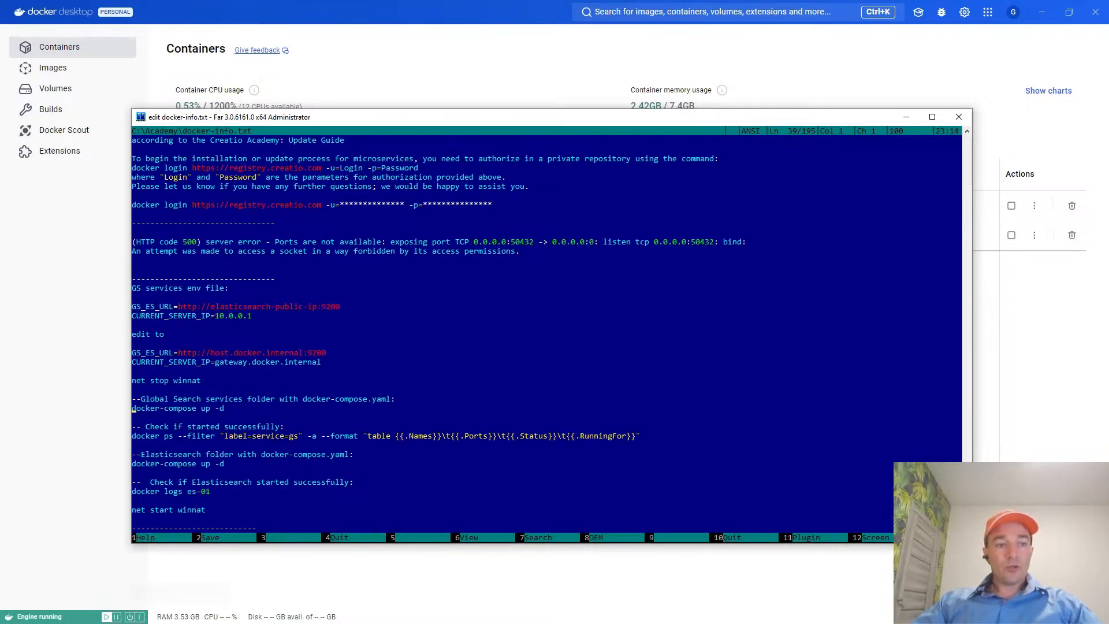
Switch to the browser guide and read its section on setting up the container variables.
key("alt+Tab")
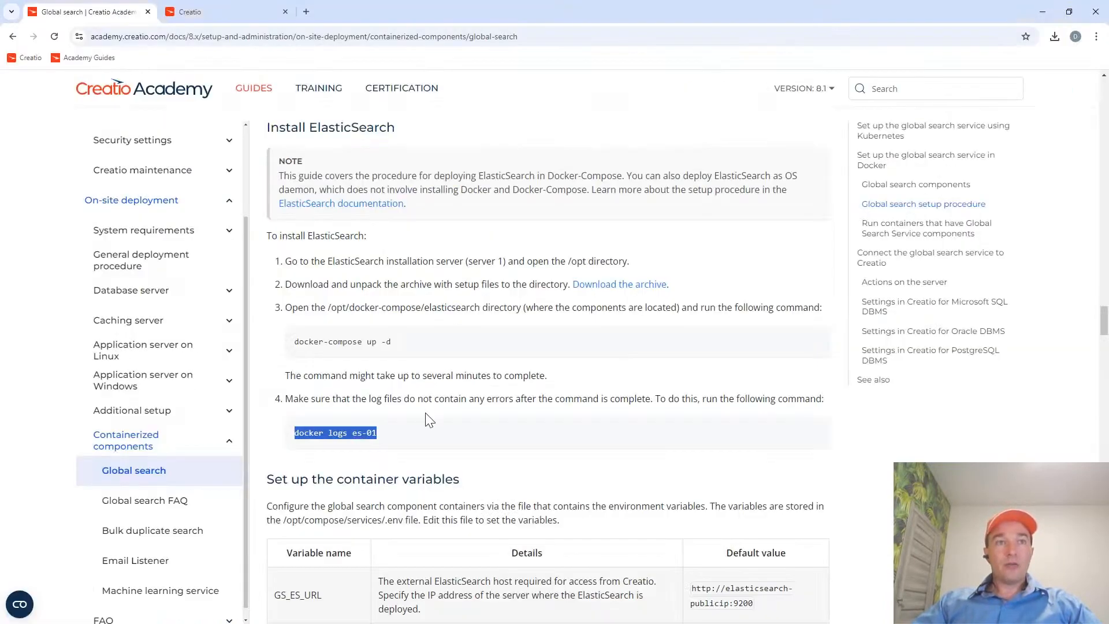
scroll(429, 419, "down", 2)
scroll(429, 415, "down", 2)
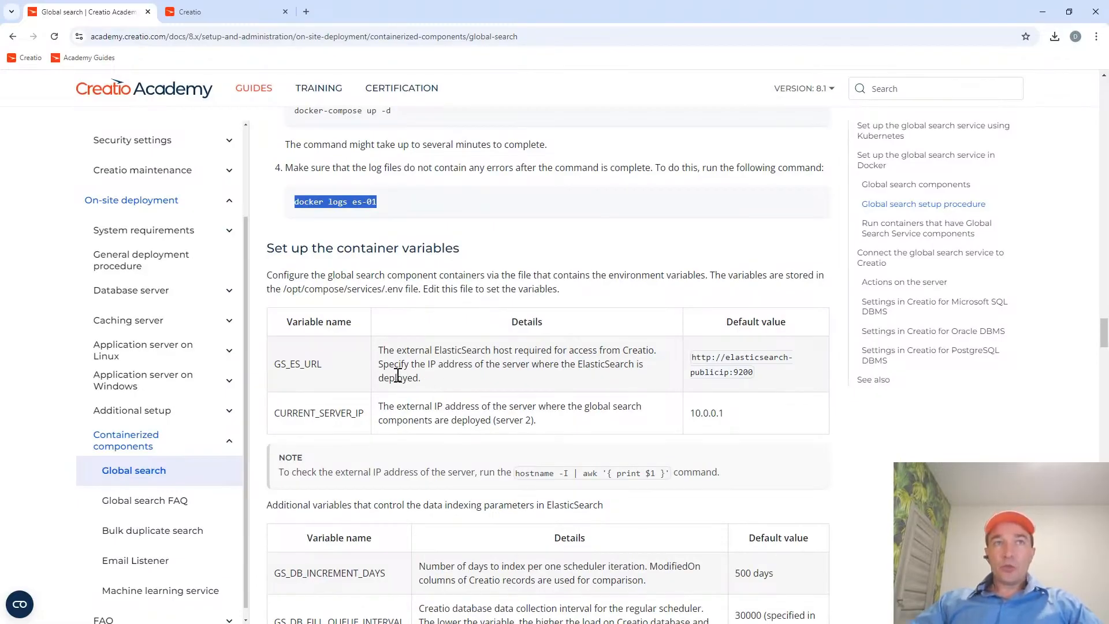
left_click_drag(337, 248, 466, 248)
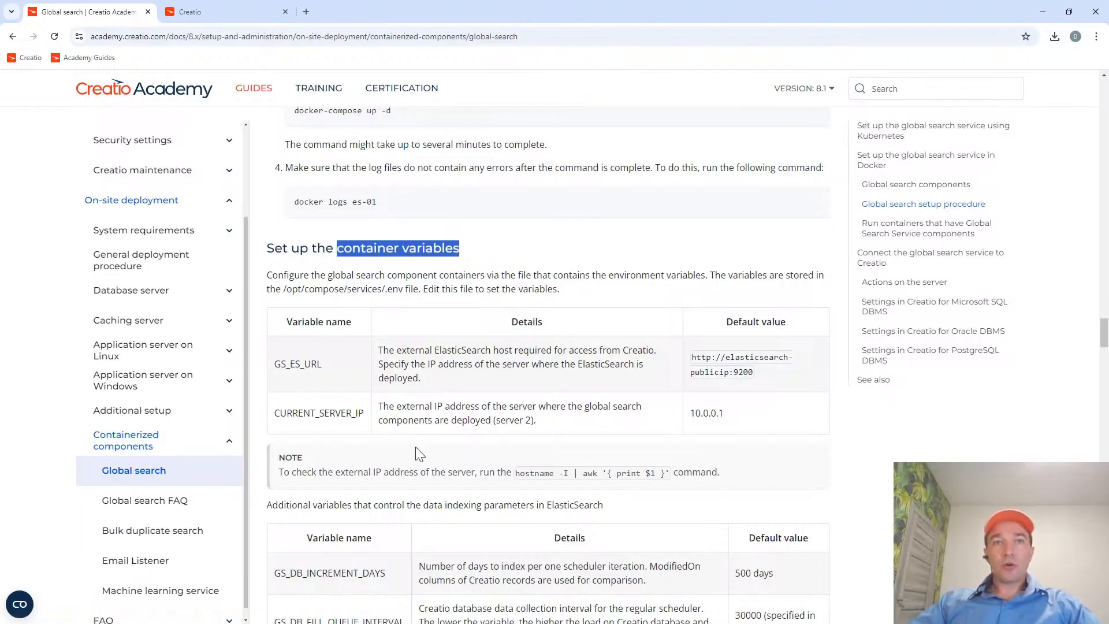
Return to Far Manager, close the notes and go to the gs-services folder of gs-docker-compose-4.0.17.
key("alt+Tab")
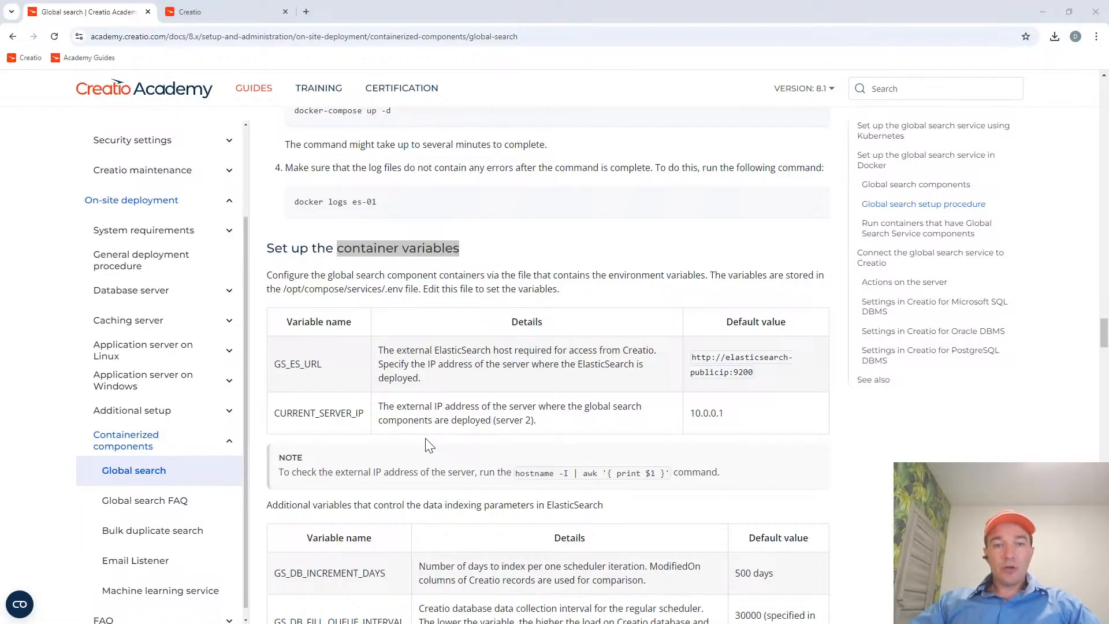
key("Escape")
key("Tab")
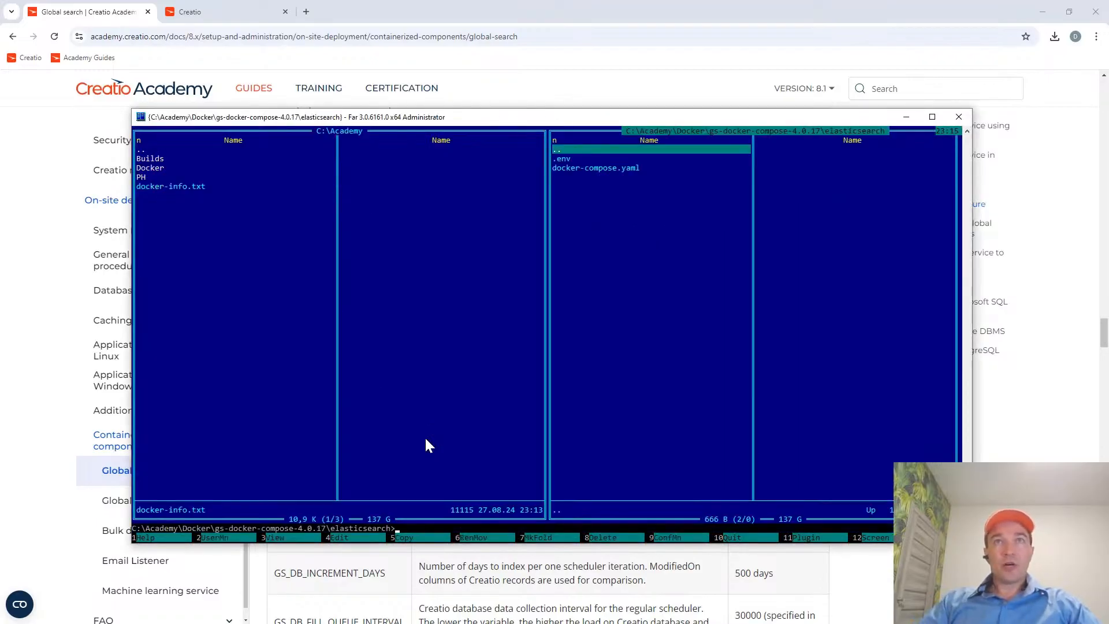
key("Down")
key("Down")
key("Tab")
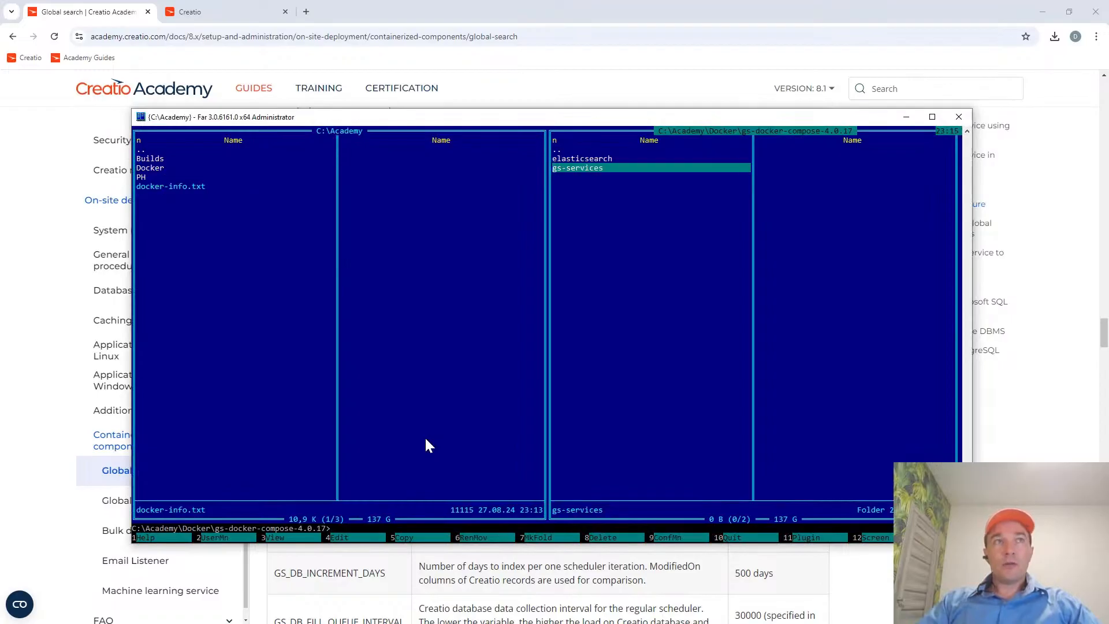
key("Tab")
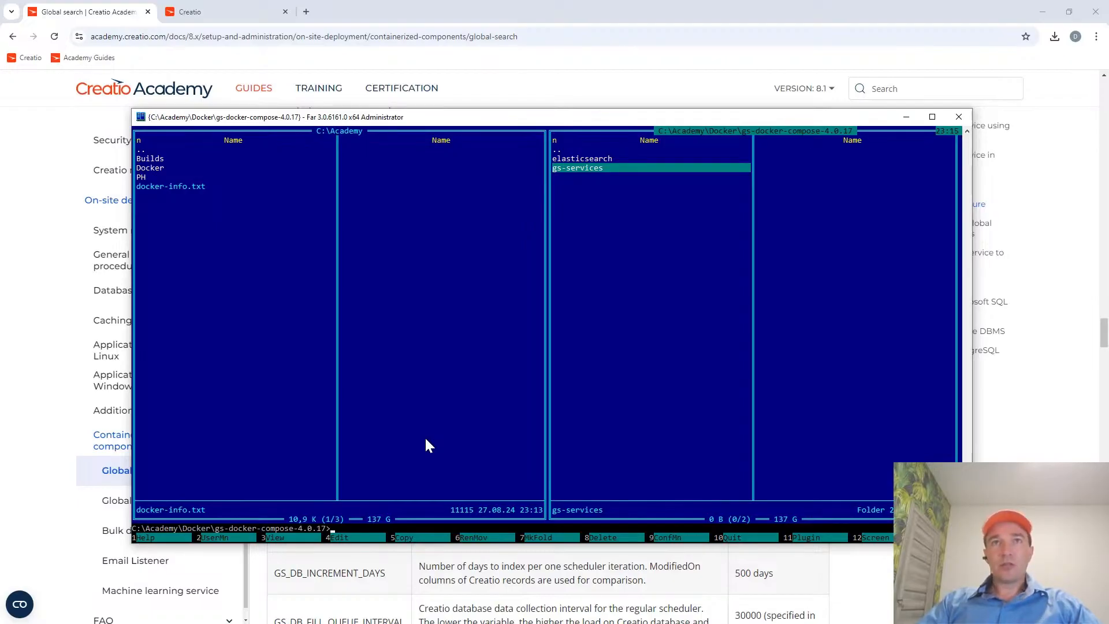
key("Return")
key("Down")
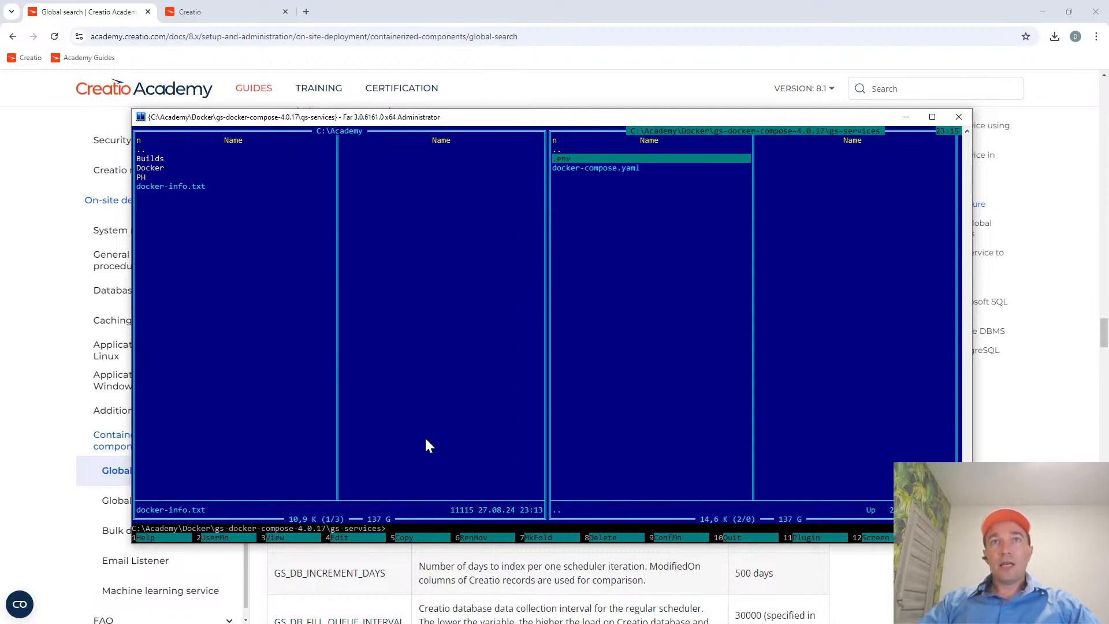
Examine the services defined in the gs-services docker-compose.yaml file, then close it.
key("Down")
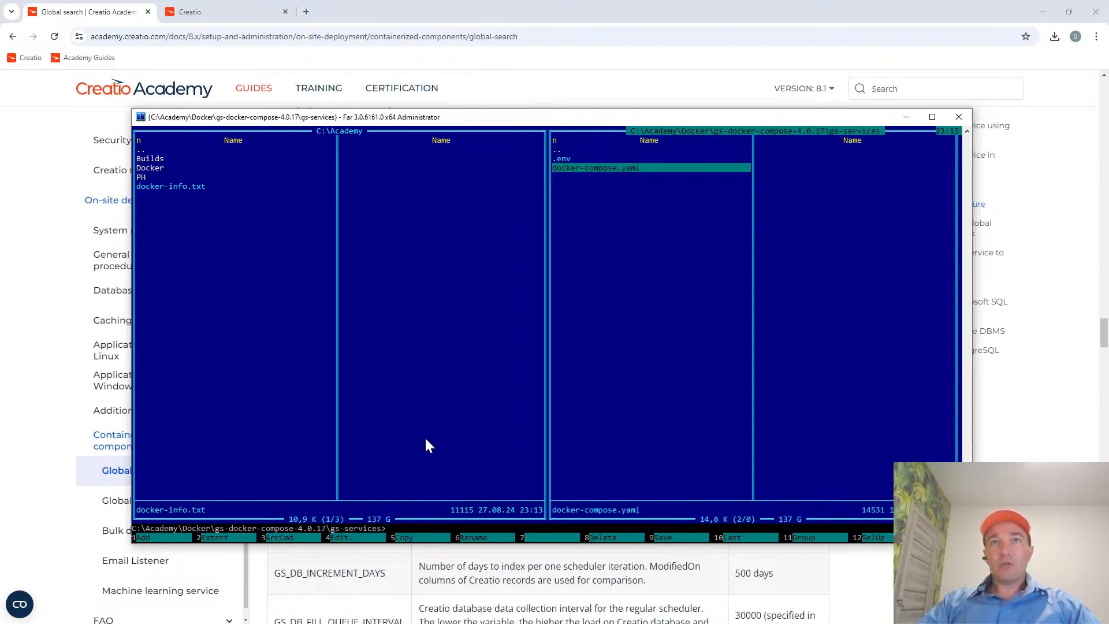
key("F3")
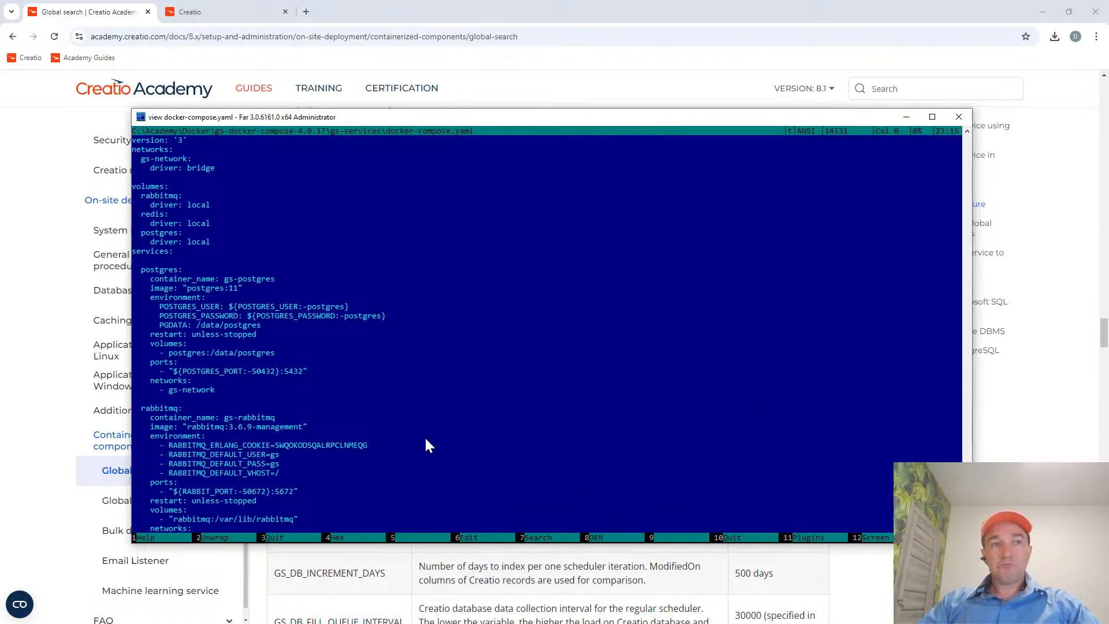
scroll(425, 439, "down", 8)
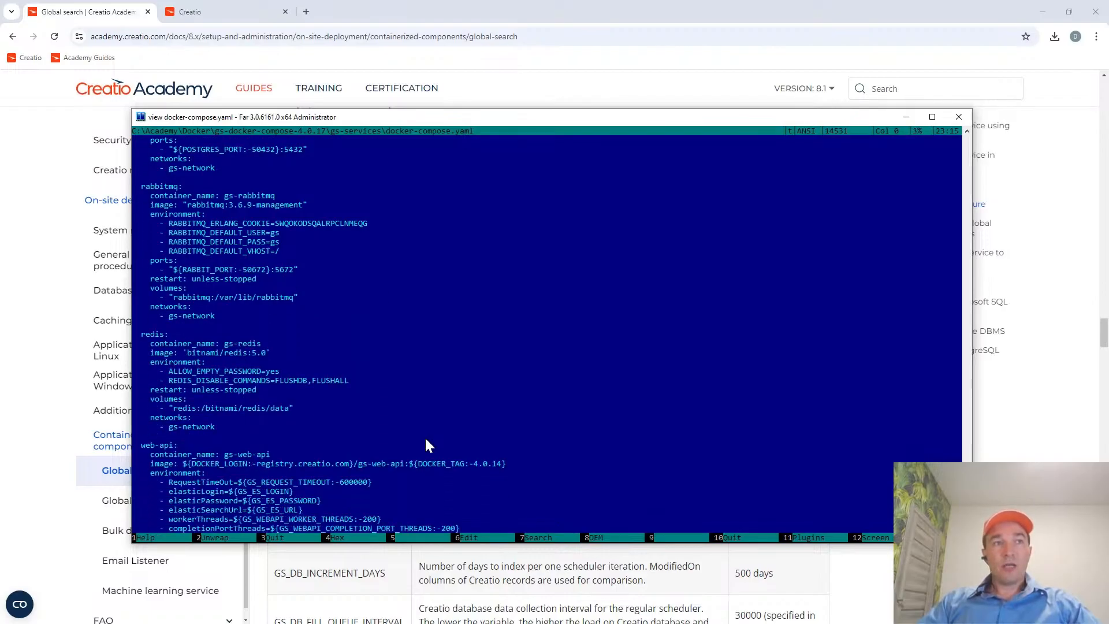
scroll(426, 440, "down", 8)
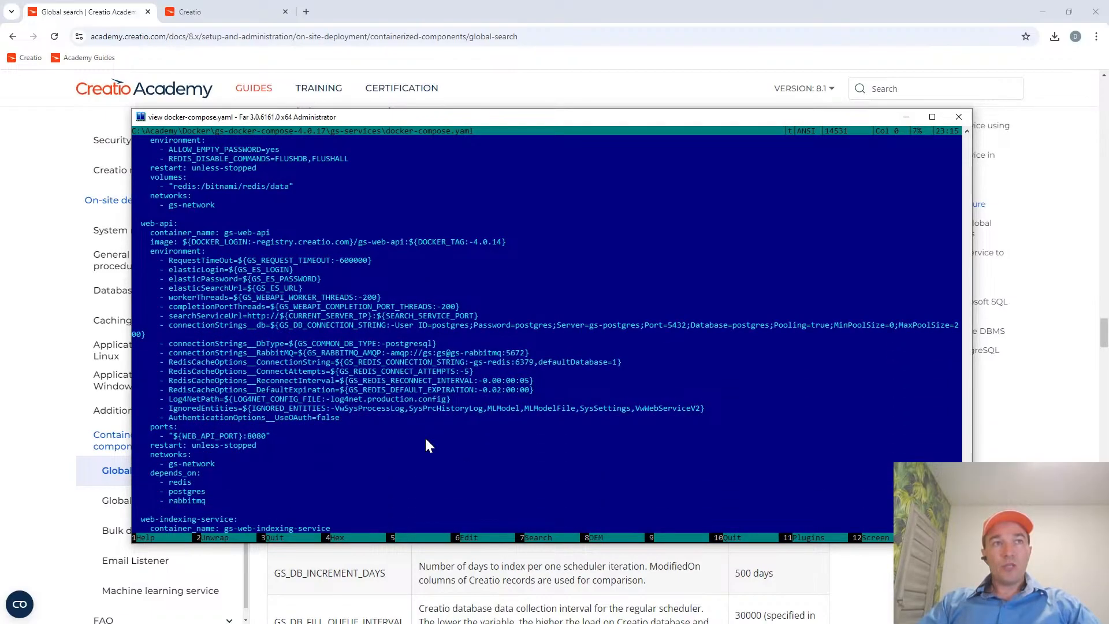
scroll(426, 444, "down", 10)
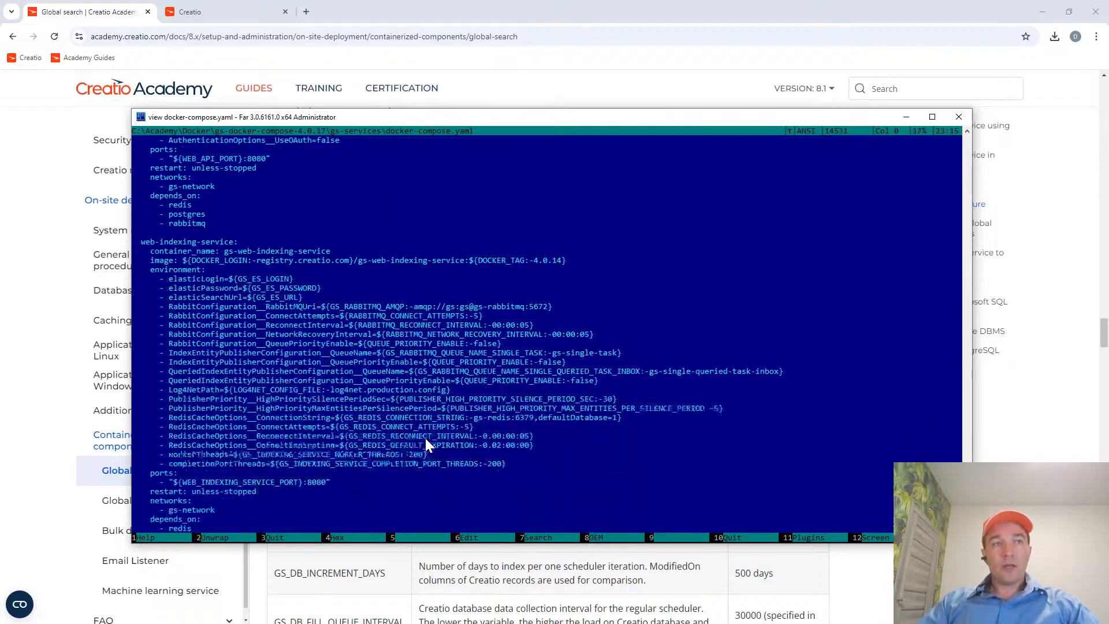
scroll(425, 438, "down", 12)
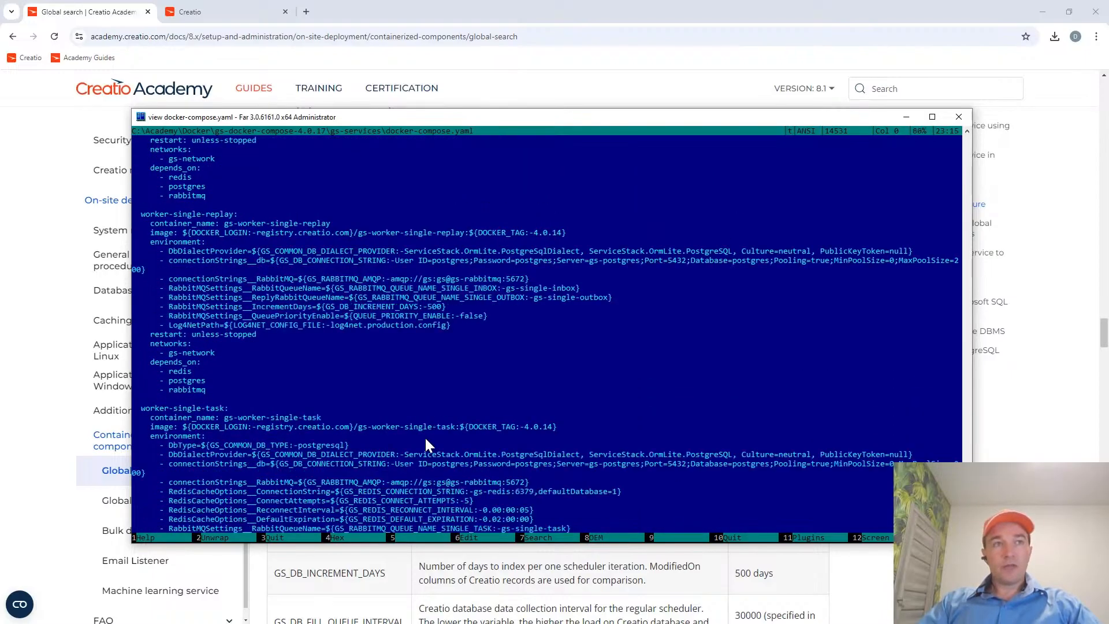
scroll(425, 441, "up", 14)
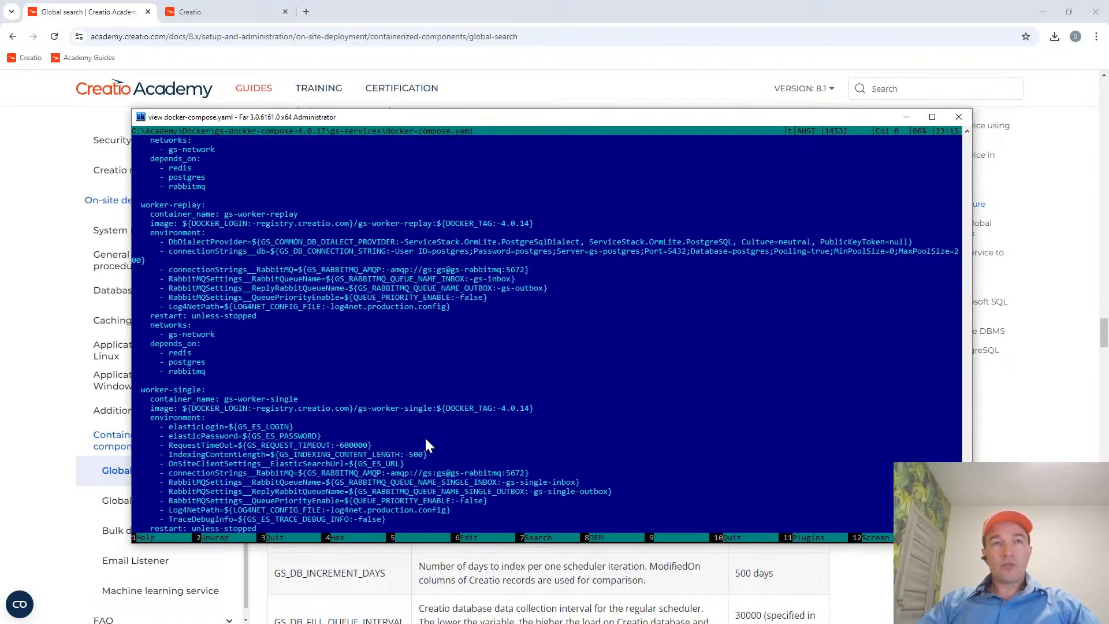
scroll(425, 444, "up", 20)
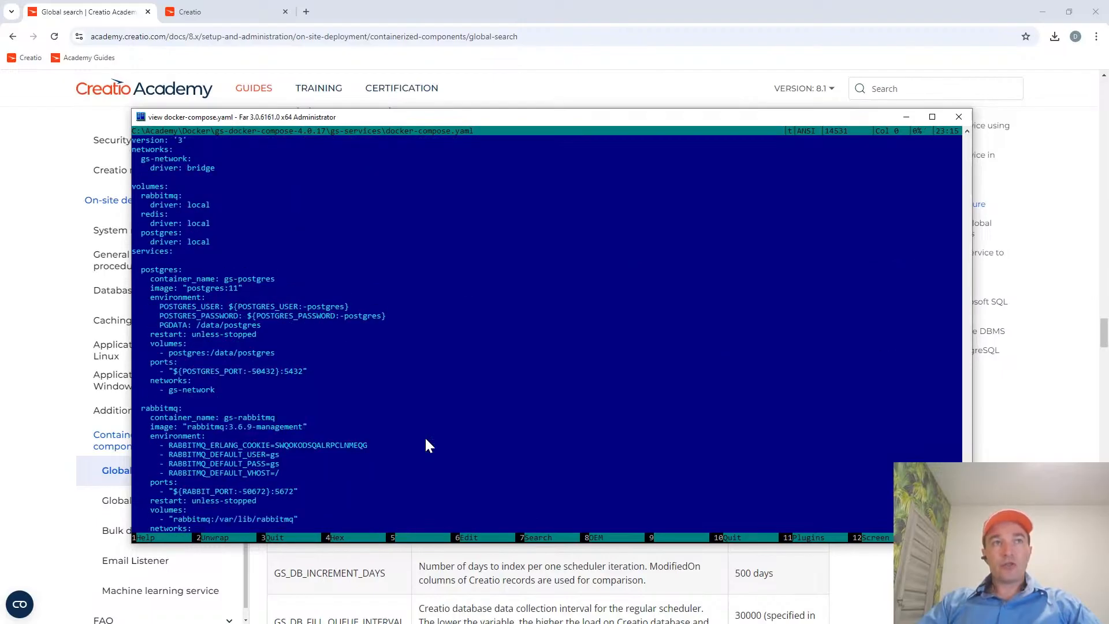
key("Escape")
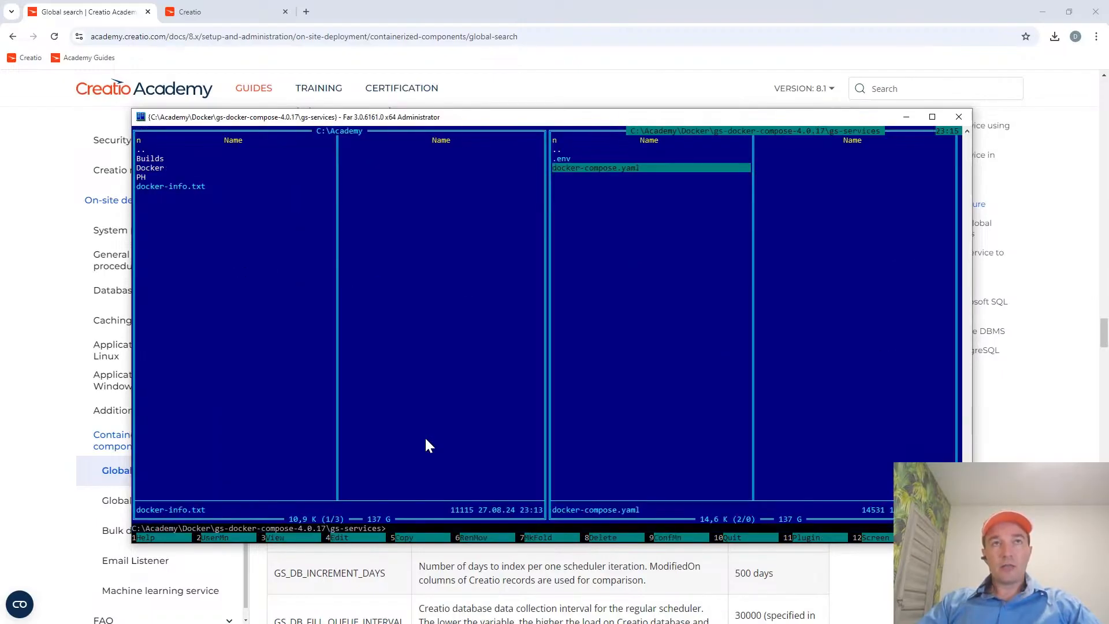
Check the GS_ES_URL and CURRENT_SERVER_IP variables in the gs-services .env file and close it.
key("Up")
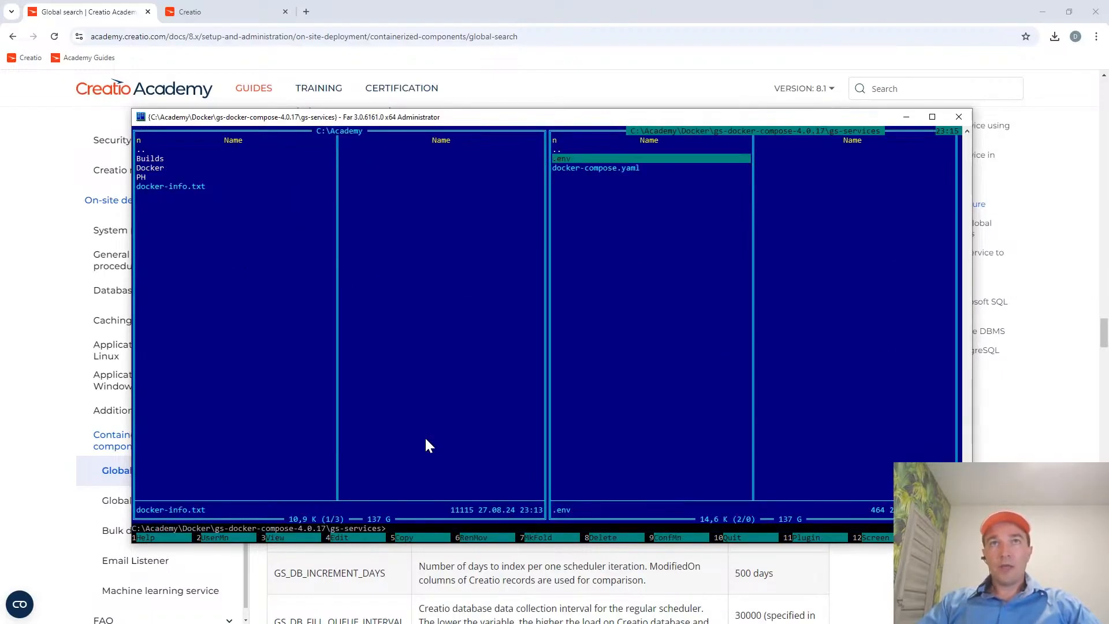
key("Up")
key("Down")
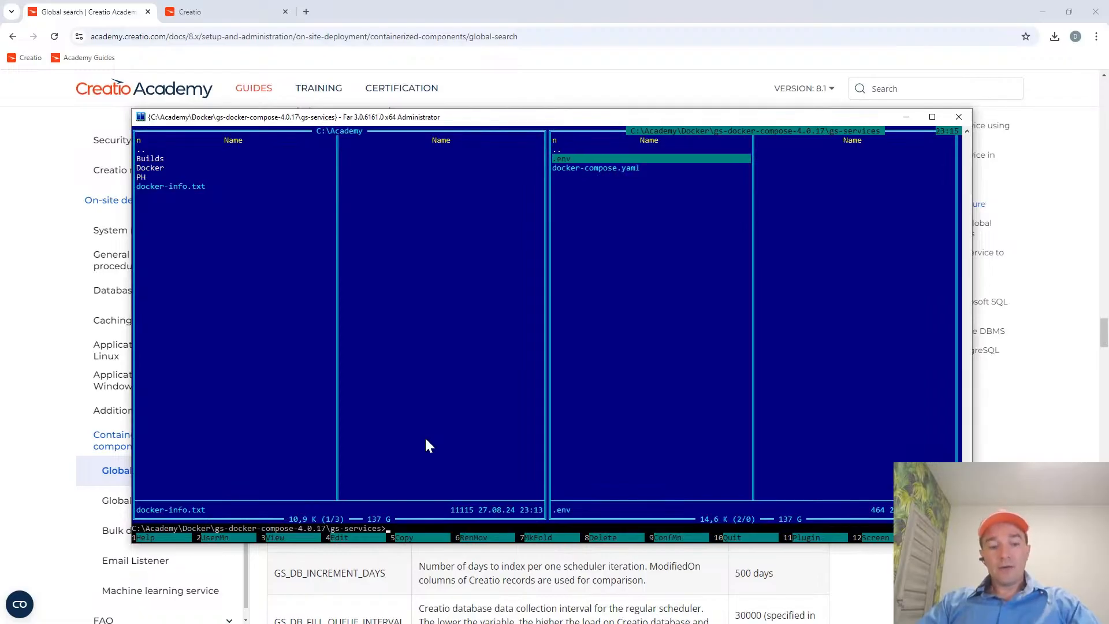
key("F4")
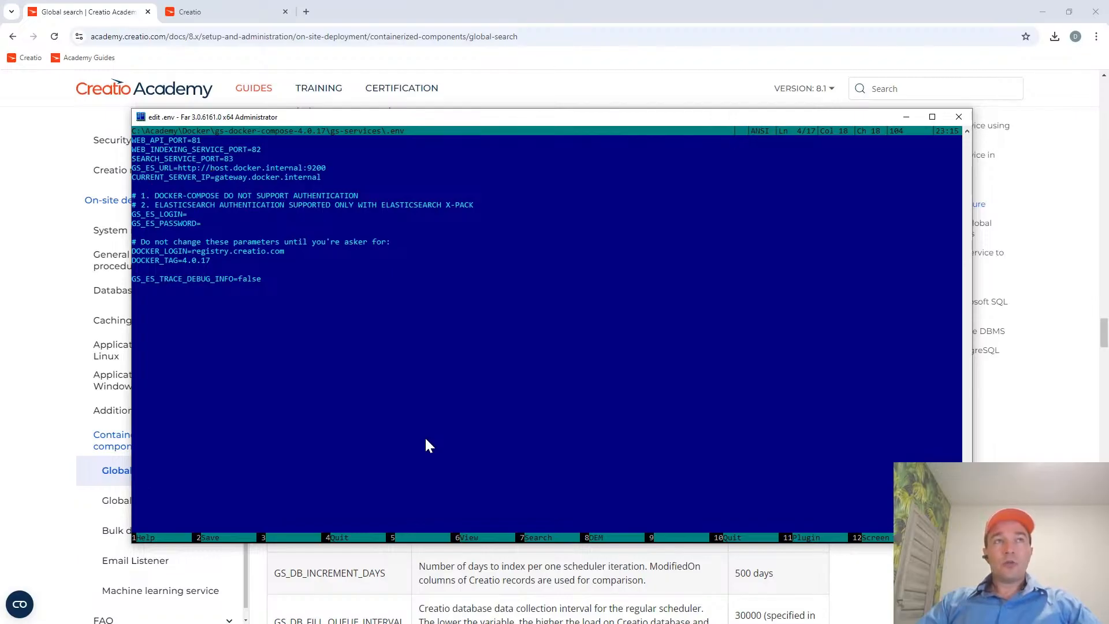
key("Escape")
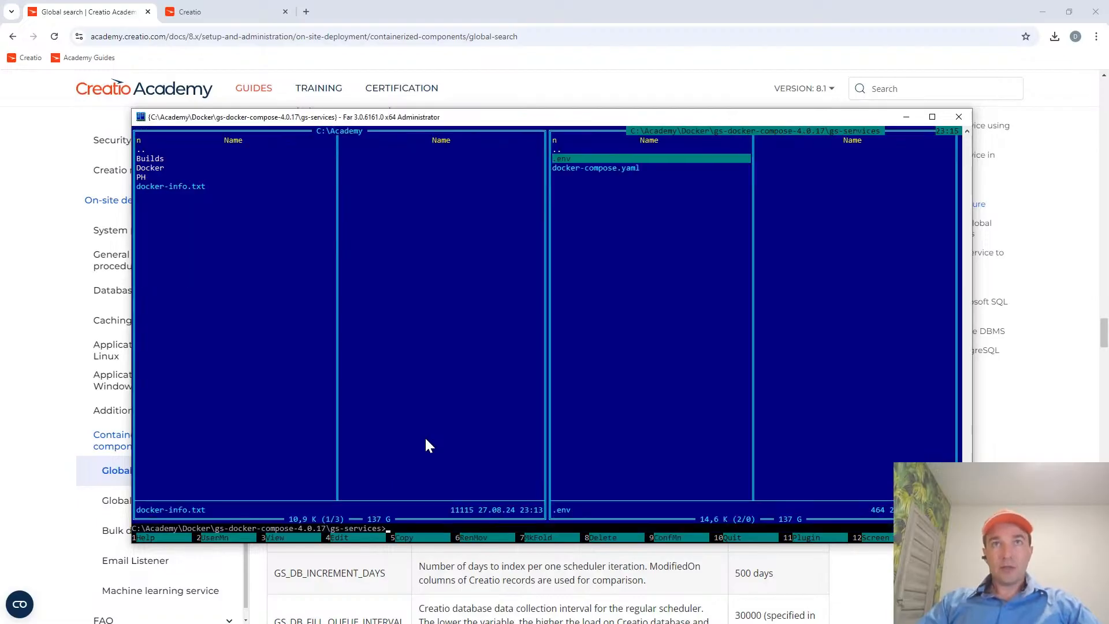
Reopen docker-info.txt and review the default GS_ES_URL and CURRENT_SERVER_IP lines under the GS services env file heading.
key("Tab")
key("F4")
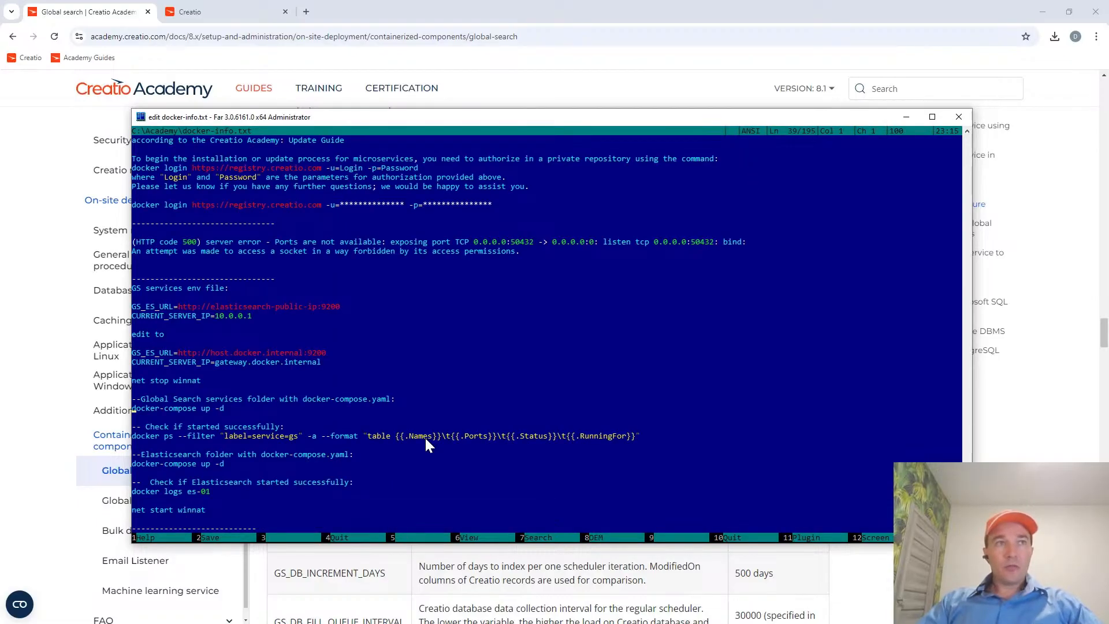
key("Up")
key("Up")
key("Up")
key("Up")
key("Up")
key("Up")
key("Up")
key("Up")
key("Up")
key("Up")
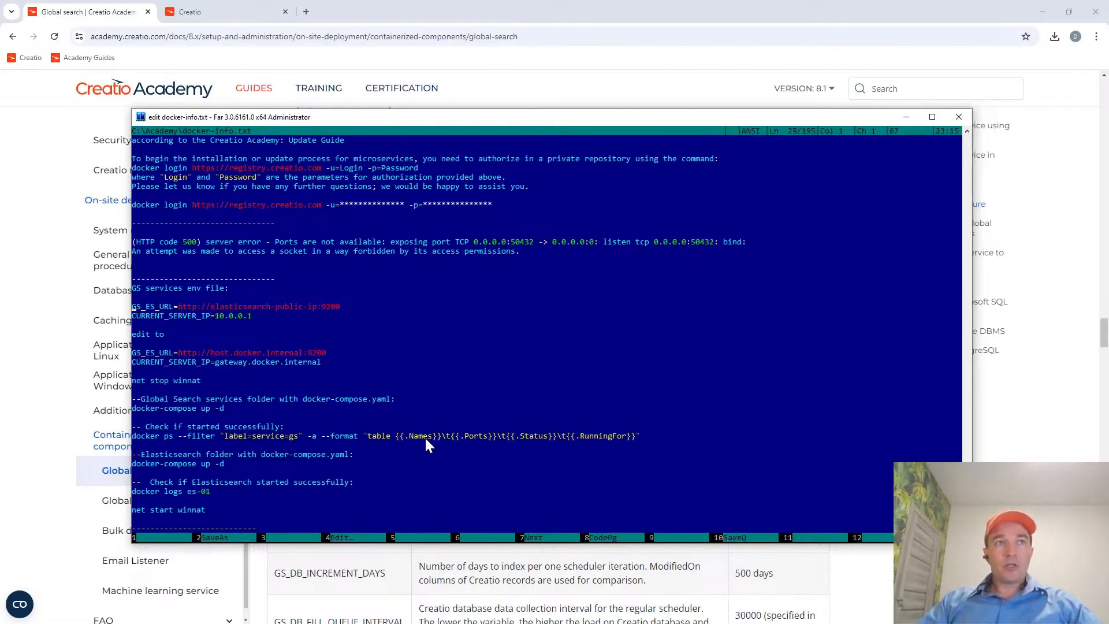
key("shift+Down")
key("shift+Down")
key("shift+Down")
key("shift+Up")
key("shift+Up")
key("shift+Up")
key("shift")
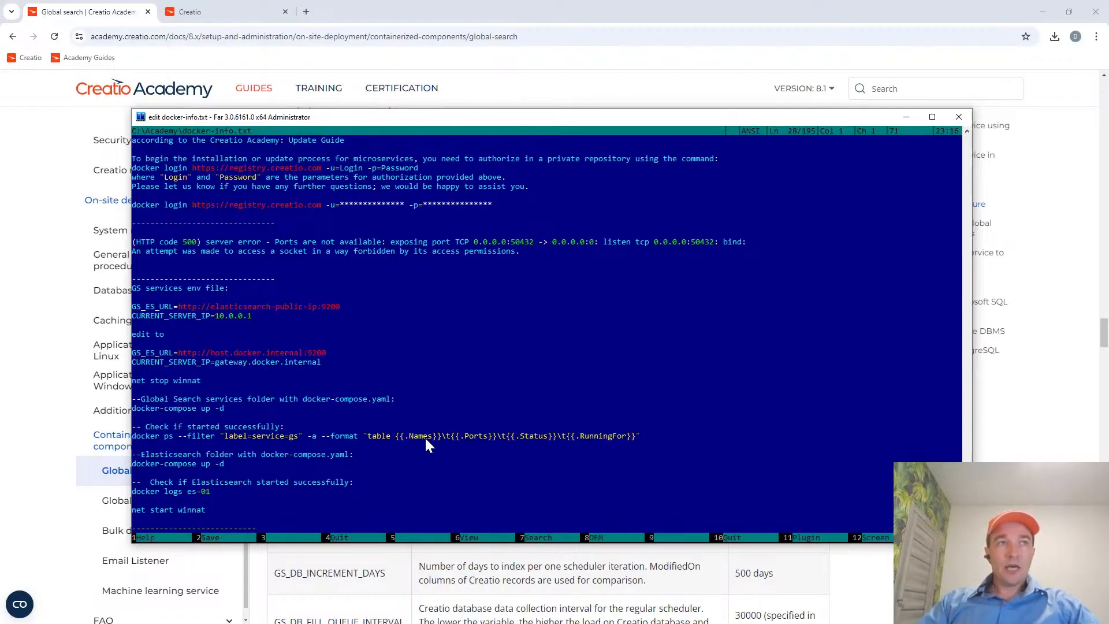
key("ctrl+Right")
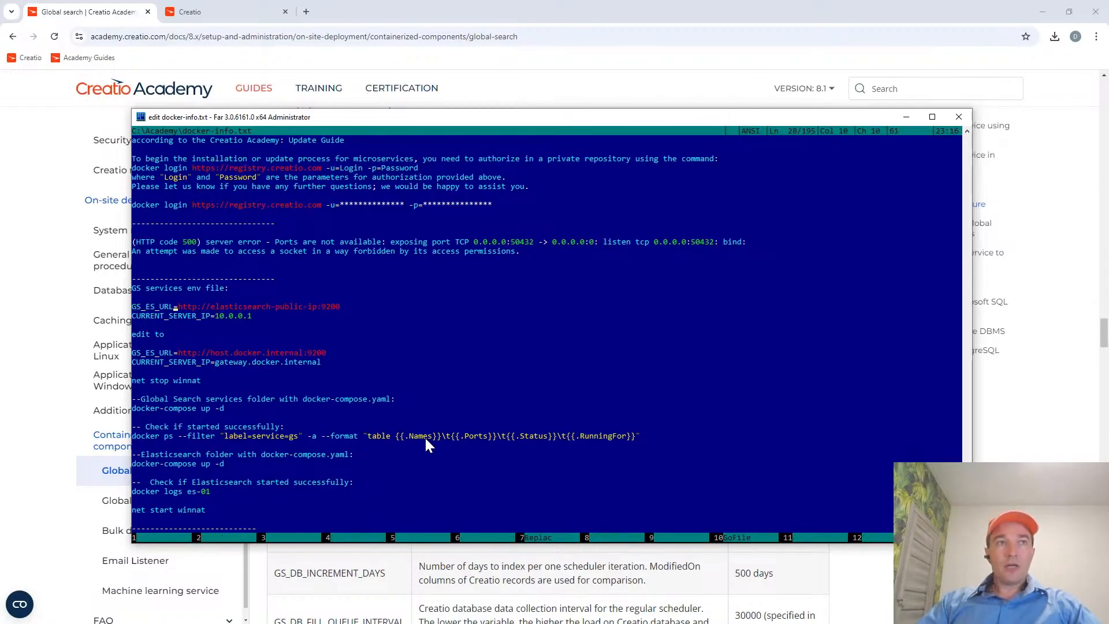
key("ctrl+Right")
key("shift+End")
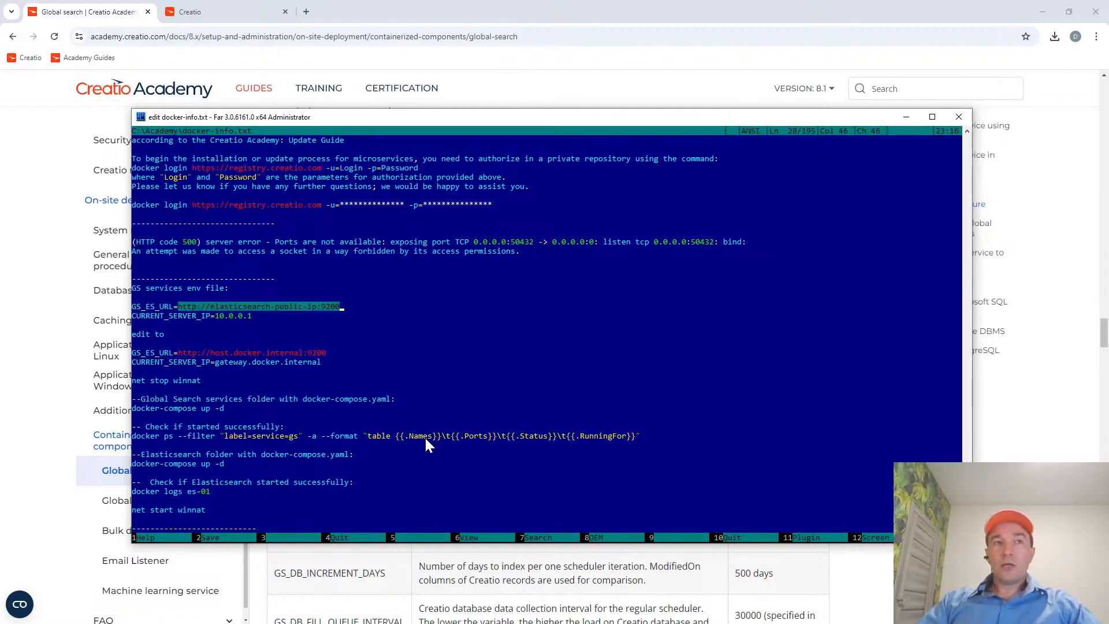
key("Home")
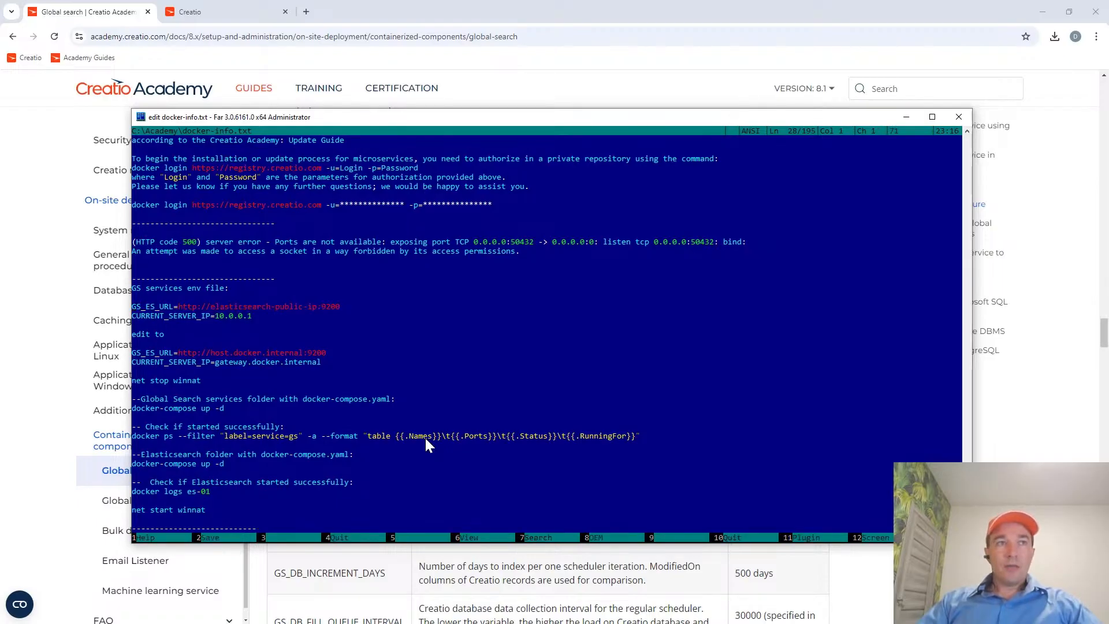
key("ctrl+Right")
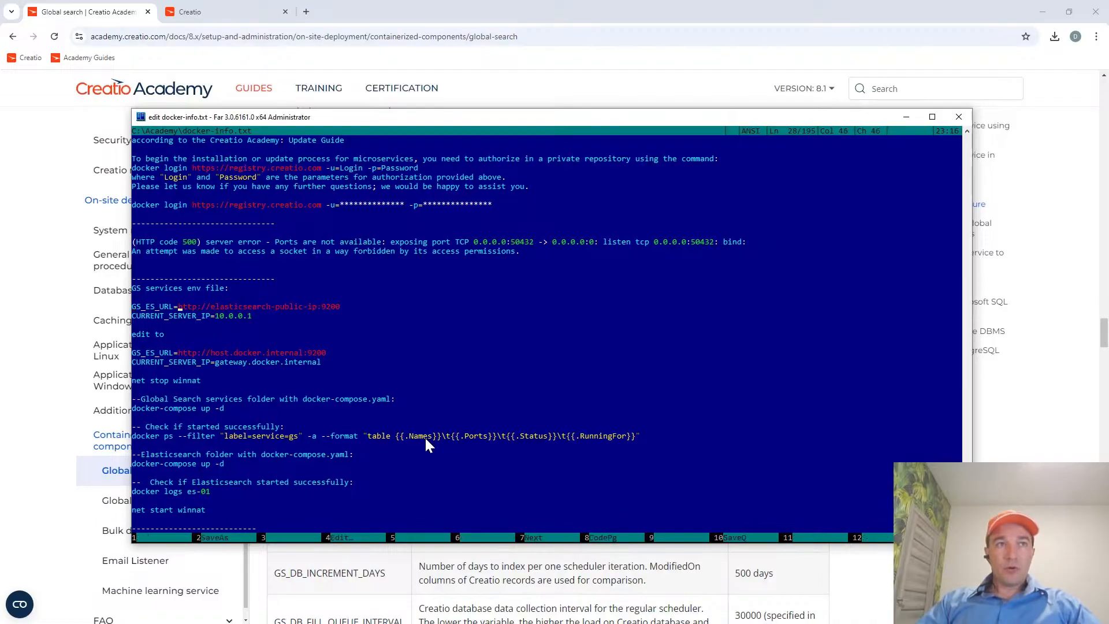
key("shift+End")
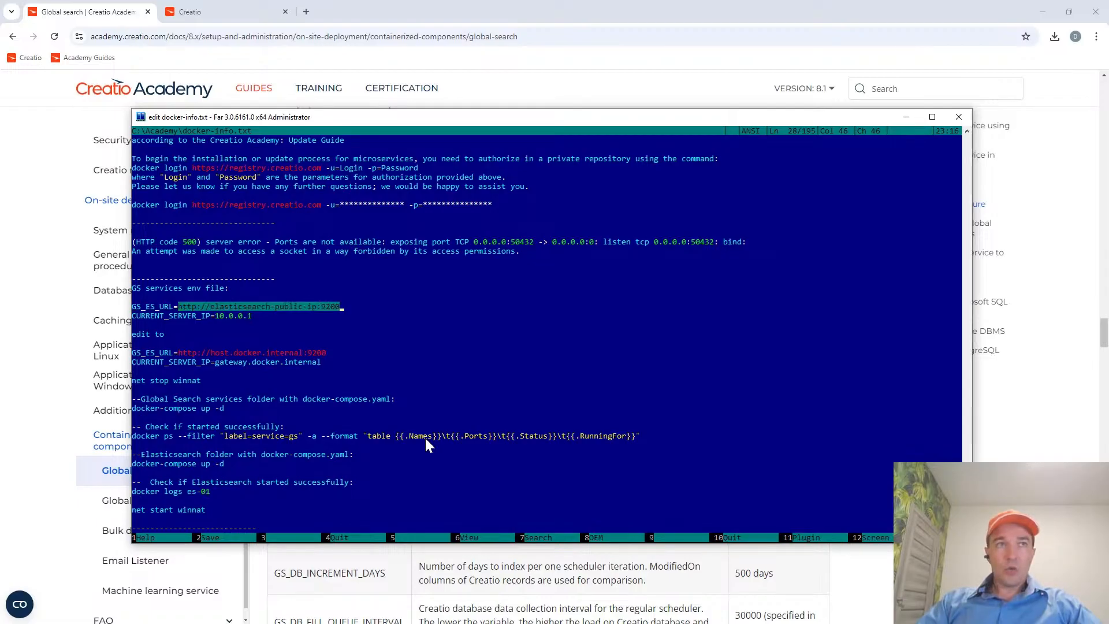
key("ctrl+Left")
key("Left")
key("ctrl+shift+Left")
key("ctrl+shift+Left")
key("ctrl+shift+Left")
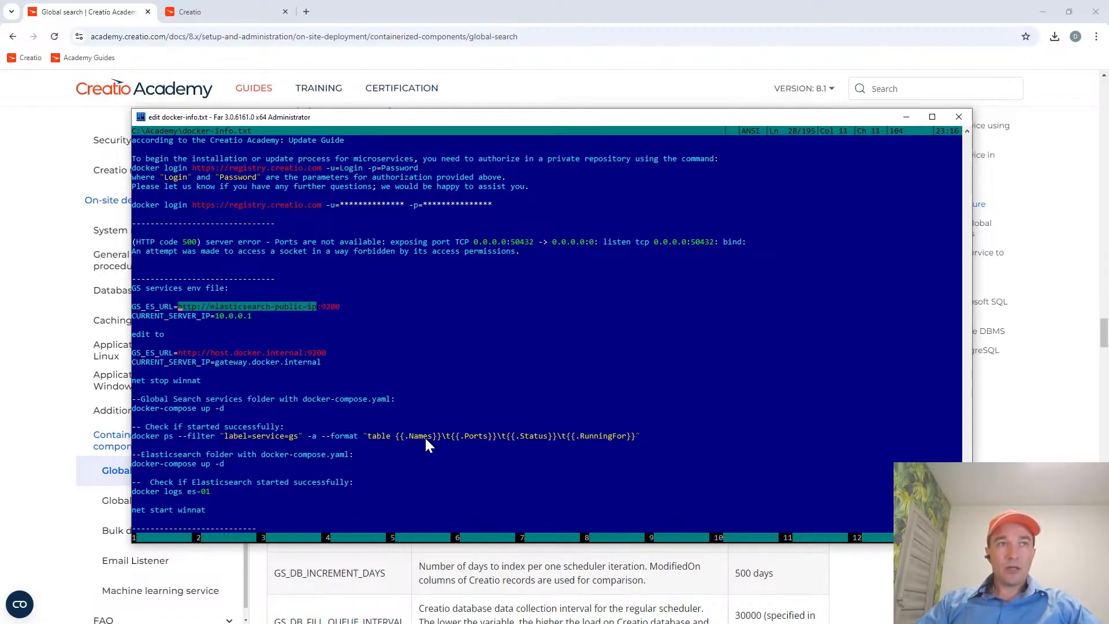
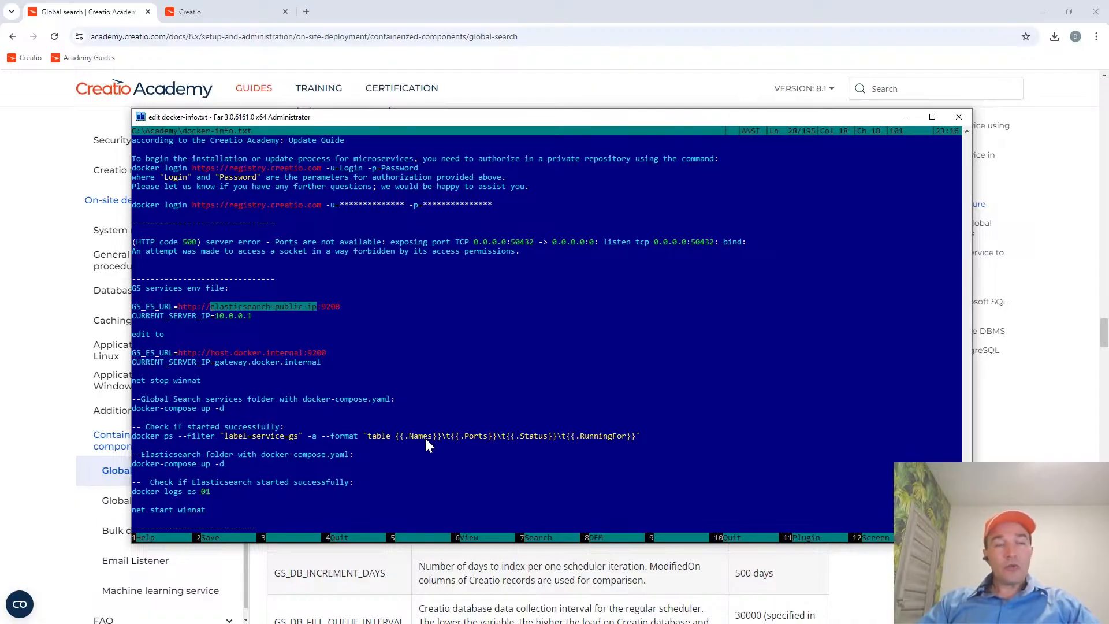
Highlight the replacement host host.docker.internal in the edited GS_ES_URL line of the notes, and close docker-info.txt.
key("Down")
key("Down")
key("Down")
key("Down")
key("Down")
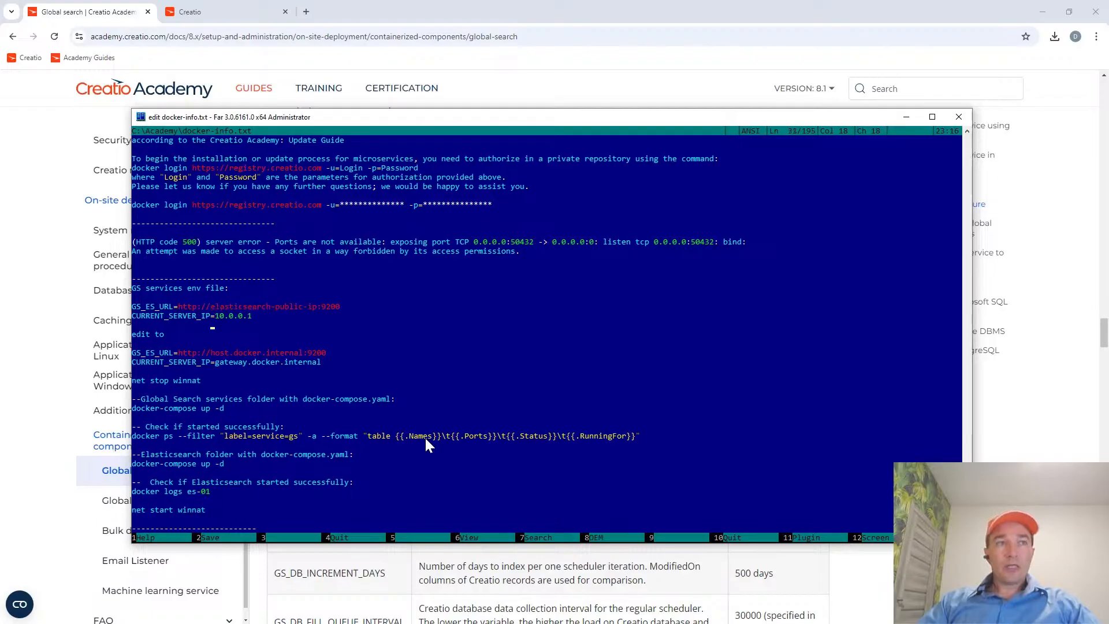
key("shift+End")
key("shift+Left")
key("shift+Left")
key("shift+Left")
key("shift+Left")
key("shift+Left")
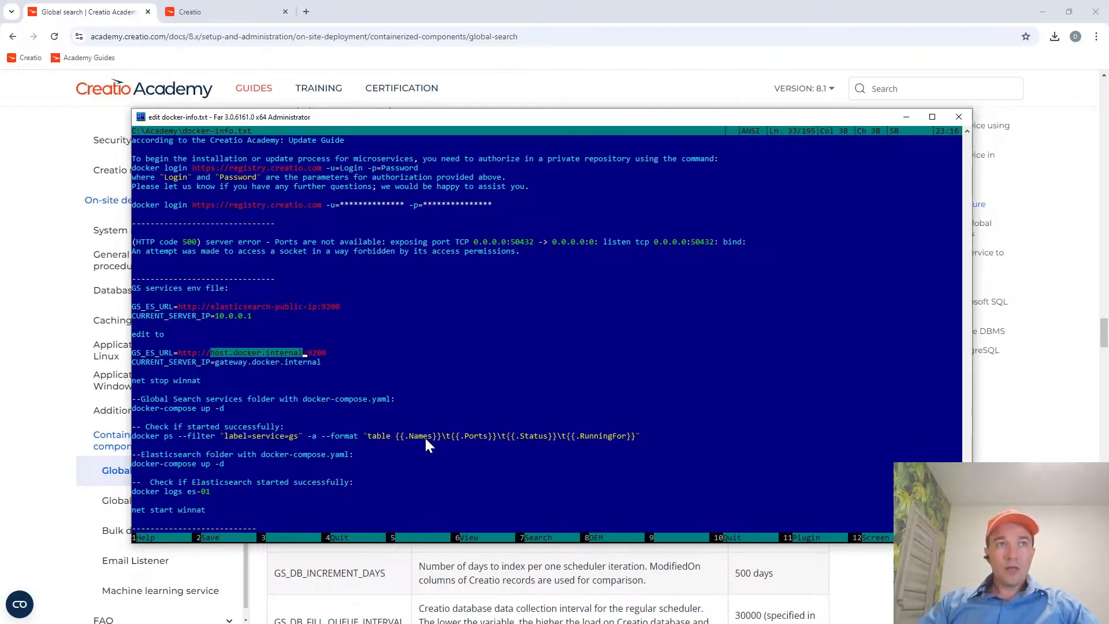
key("Up")
key("Down")
key("Escape")
Open the gs-services .env file and highlight the host host.docker.internal in the GS_ES_URL value.
key("Tab")
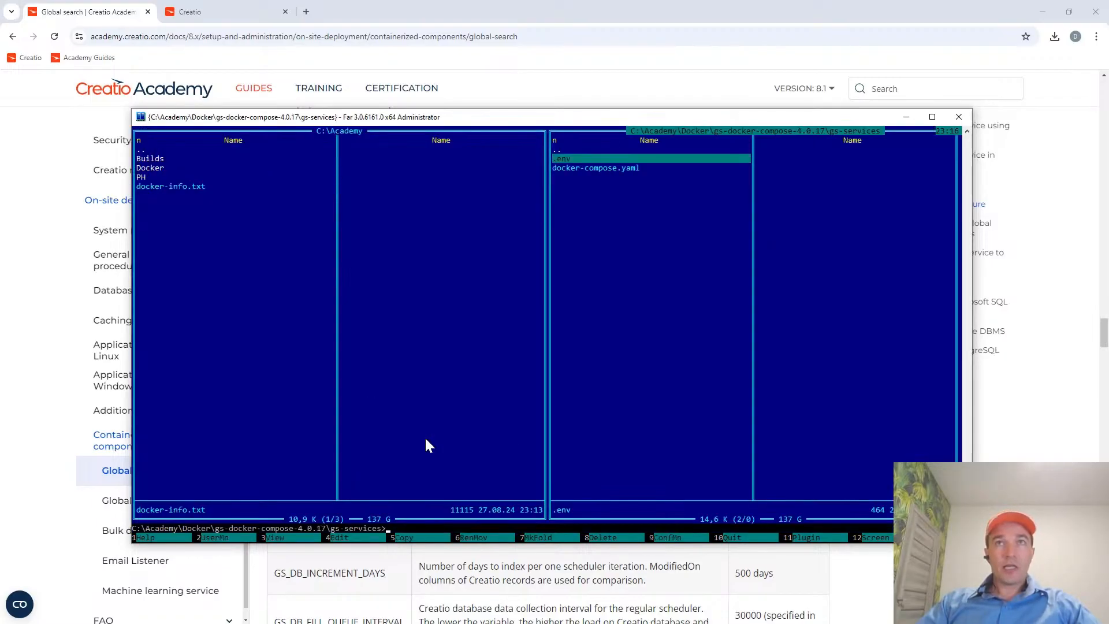
key("F4")
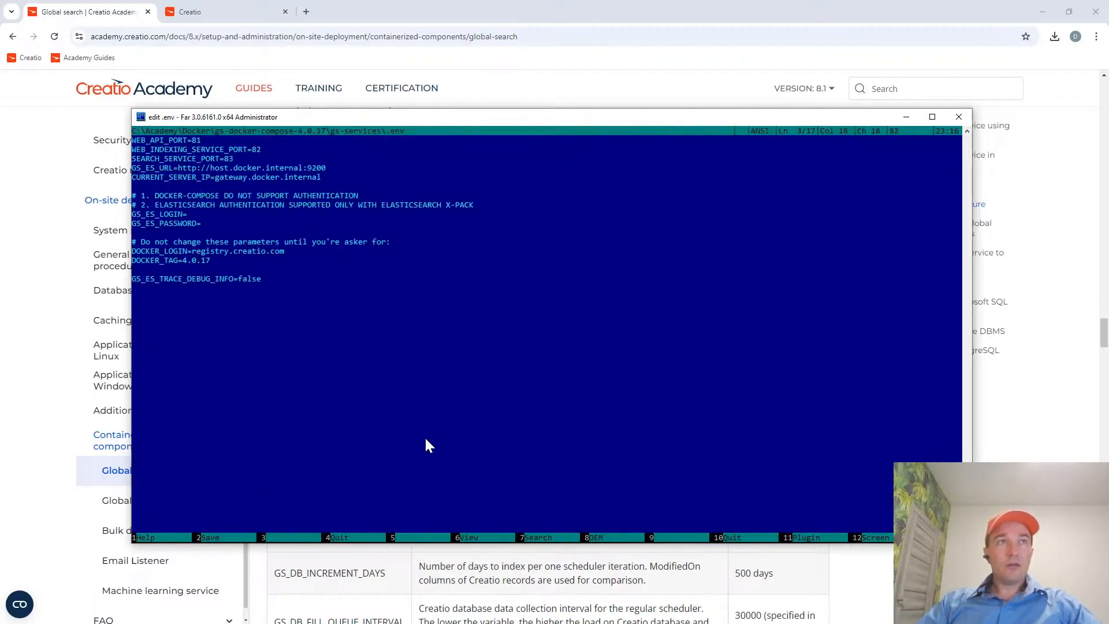
key("Down")
key("shift+End")
key("shift+Left")
key("shift+Left")
key("shift+Left")
key("shift+Left")
key("shift+Left")
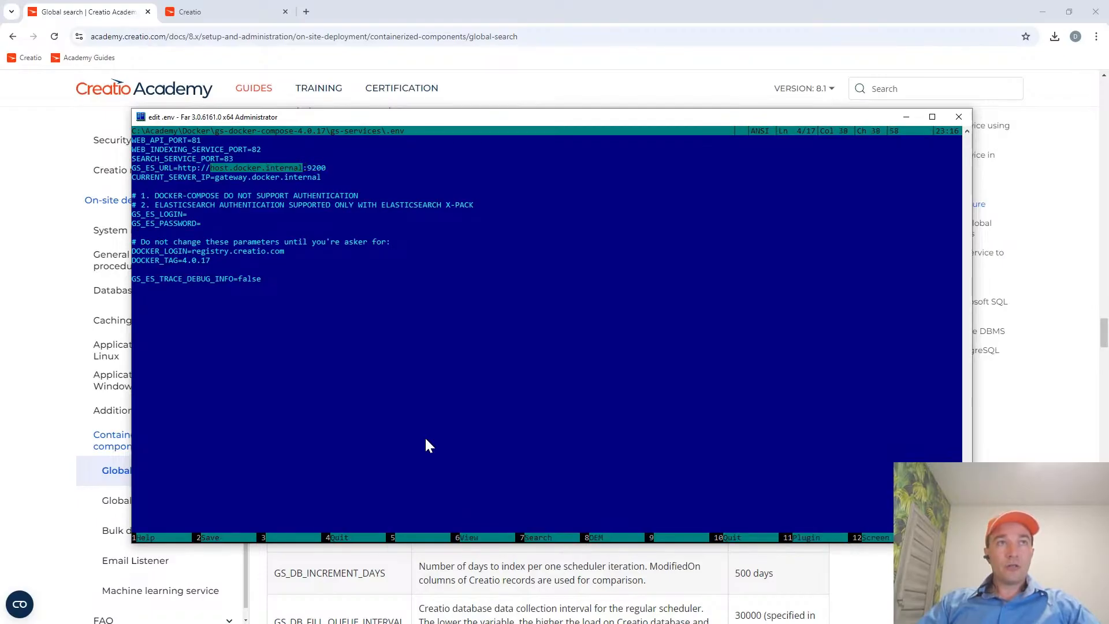
Highlight the CURRENT_SERVER_IP value gateway.docker.internal in the .env file.
key("Down")
key("ctrl+Left")
key("ctrl+Left")
key("ctrl+Left")
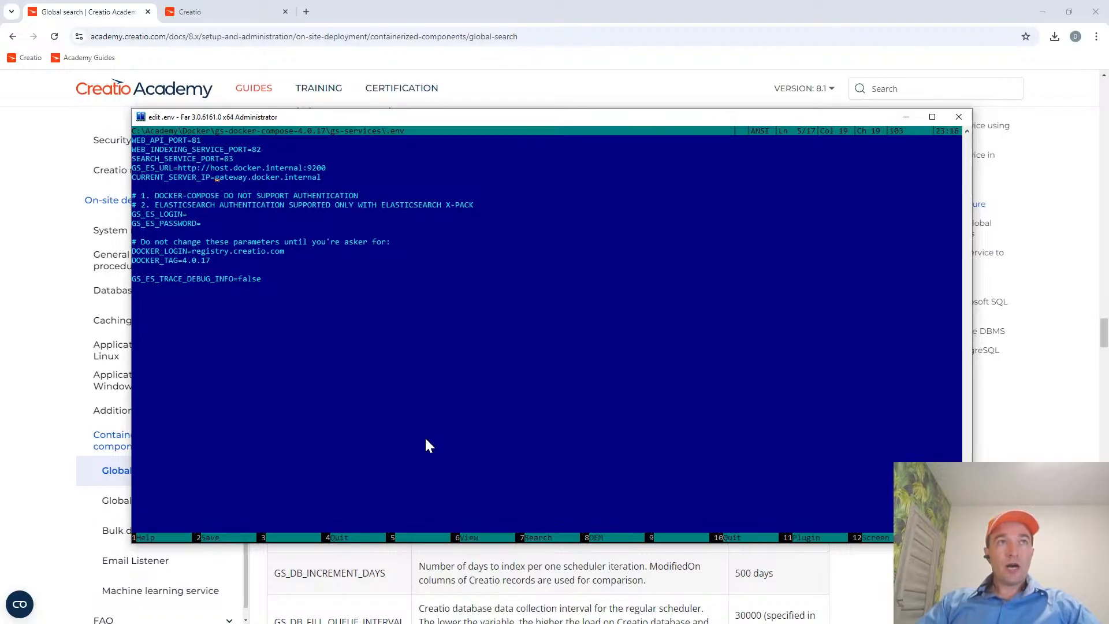
key("Right")
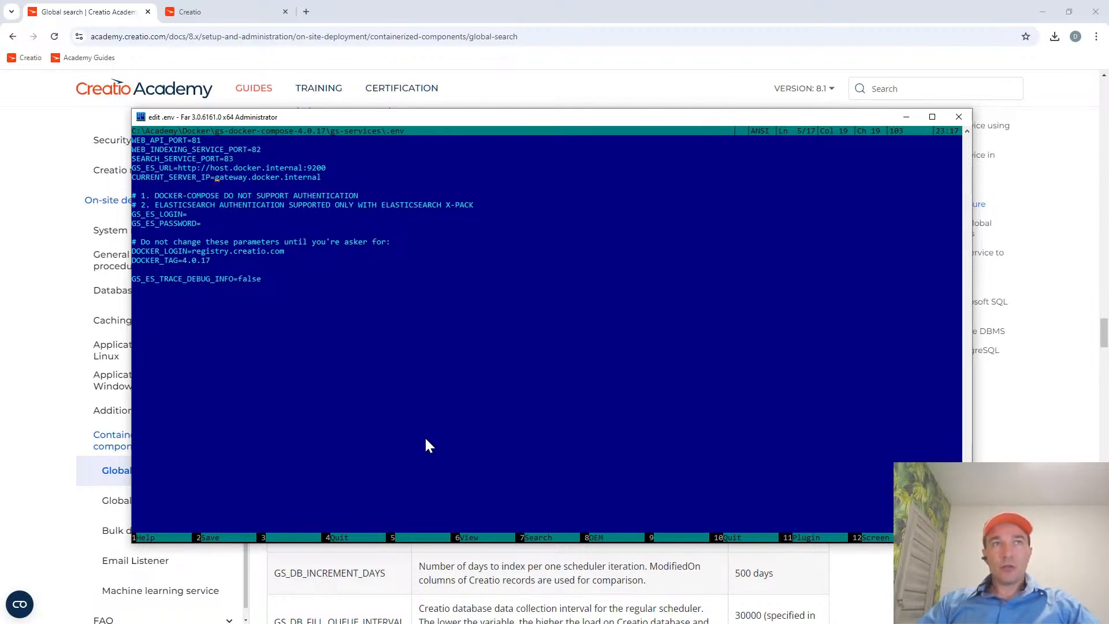
key("shift")
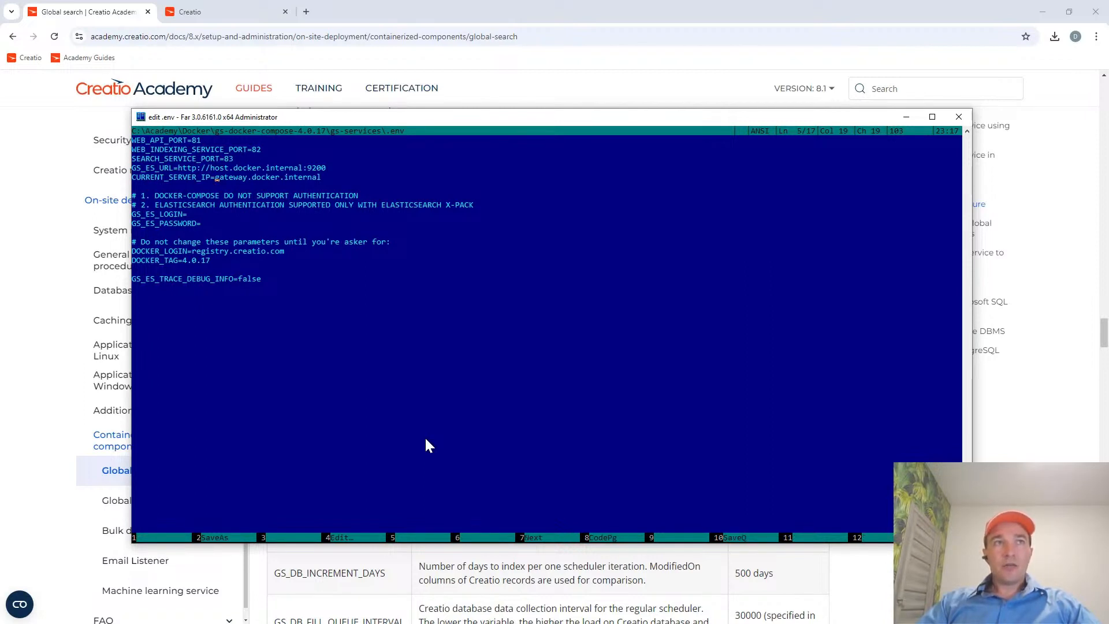
key("shift+End")
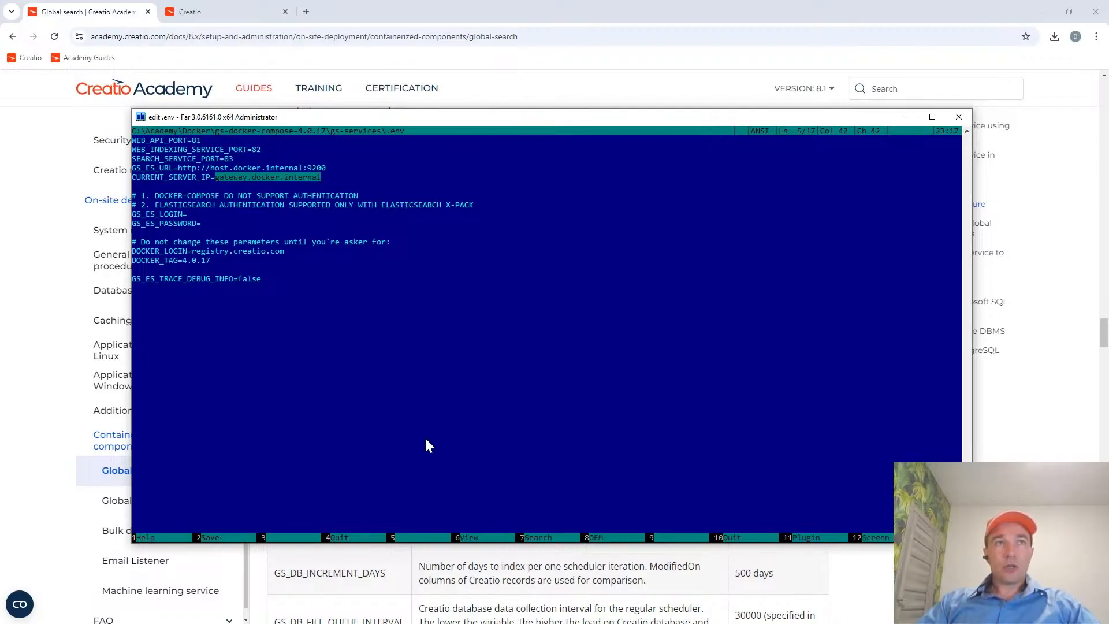
key("Up")
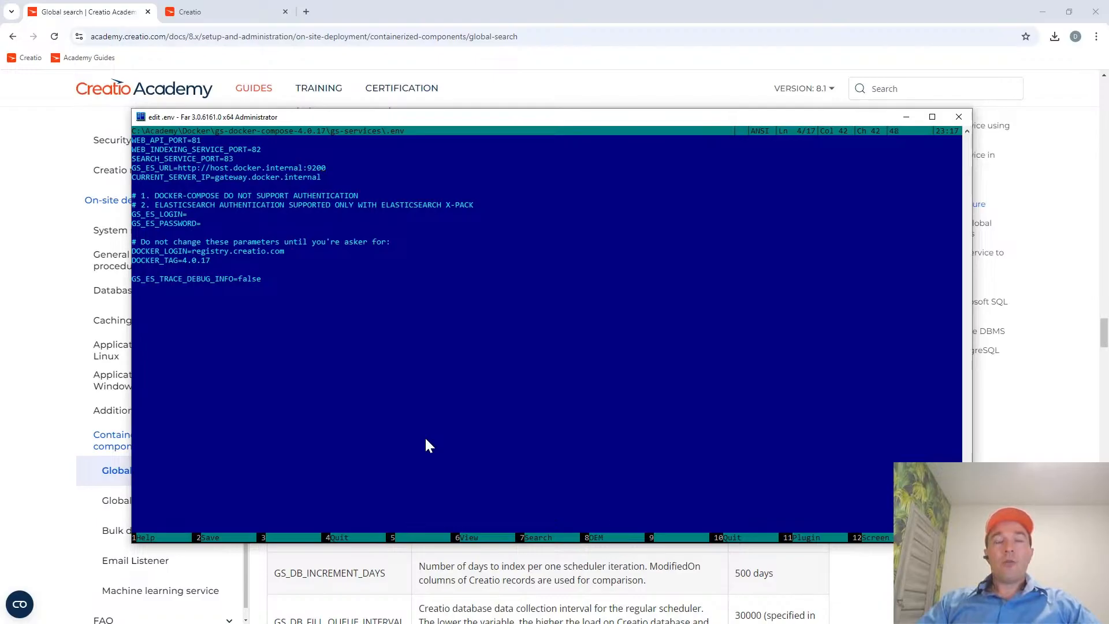
Switch to the Creatio Academy global search page and highlight the default values of GS_ES_URL and CURRENT_SERVER_IP in the container variables table.
left_click(116, 11)
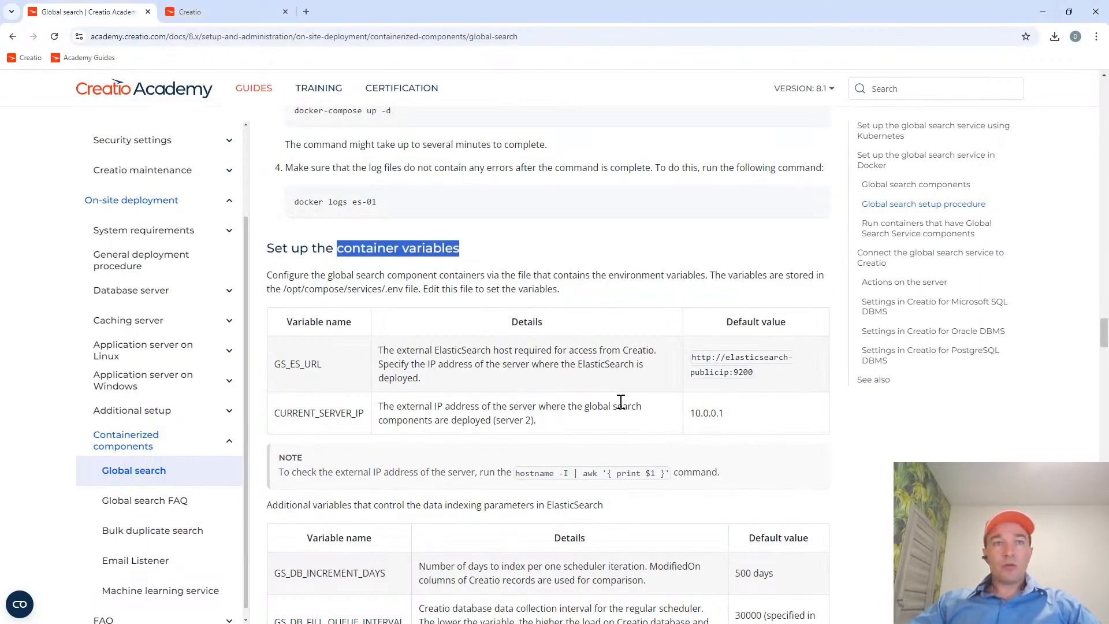
scroll(620, 401, "down", 1)
scroll(620, 400, "down", 1)
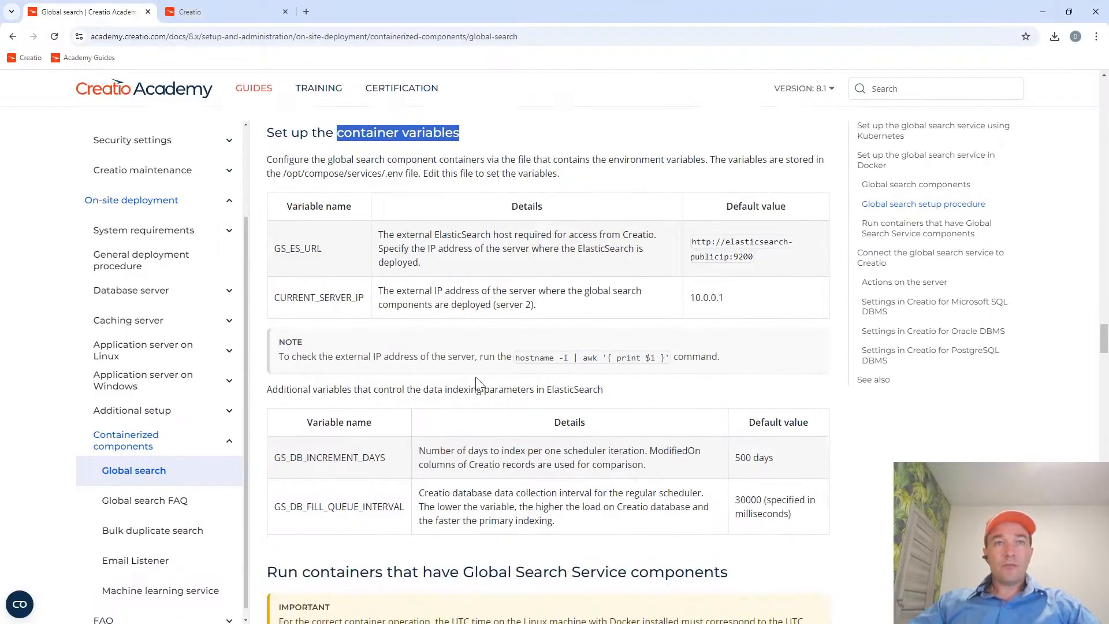
triple_click(752, 257)
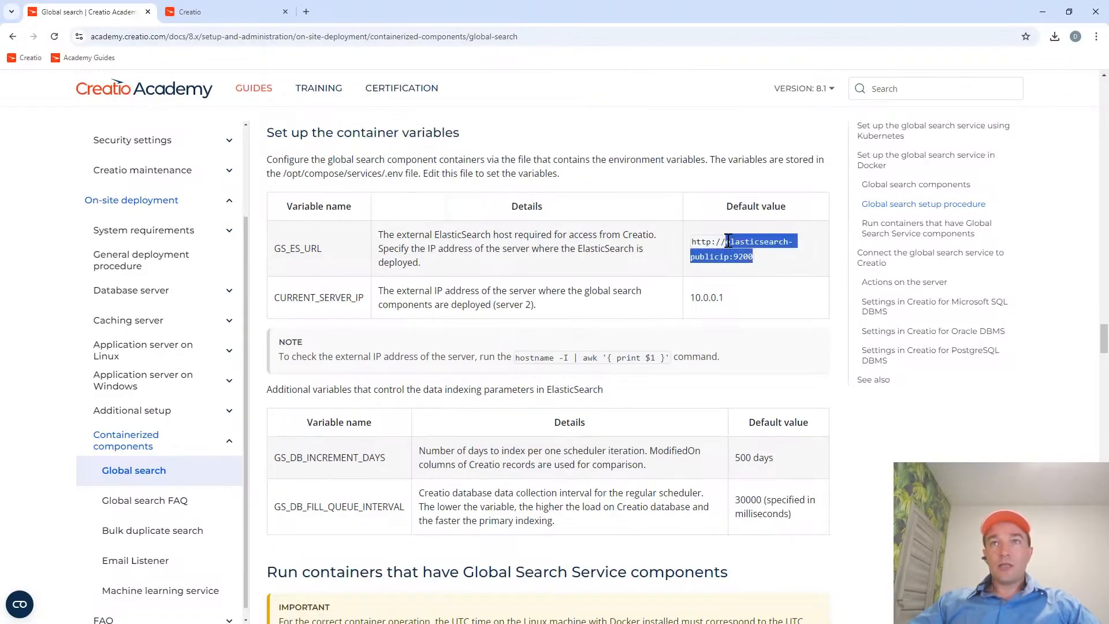
left_click(734, 256)
left_click_drag(731, 256, 728, 243)
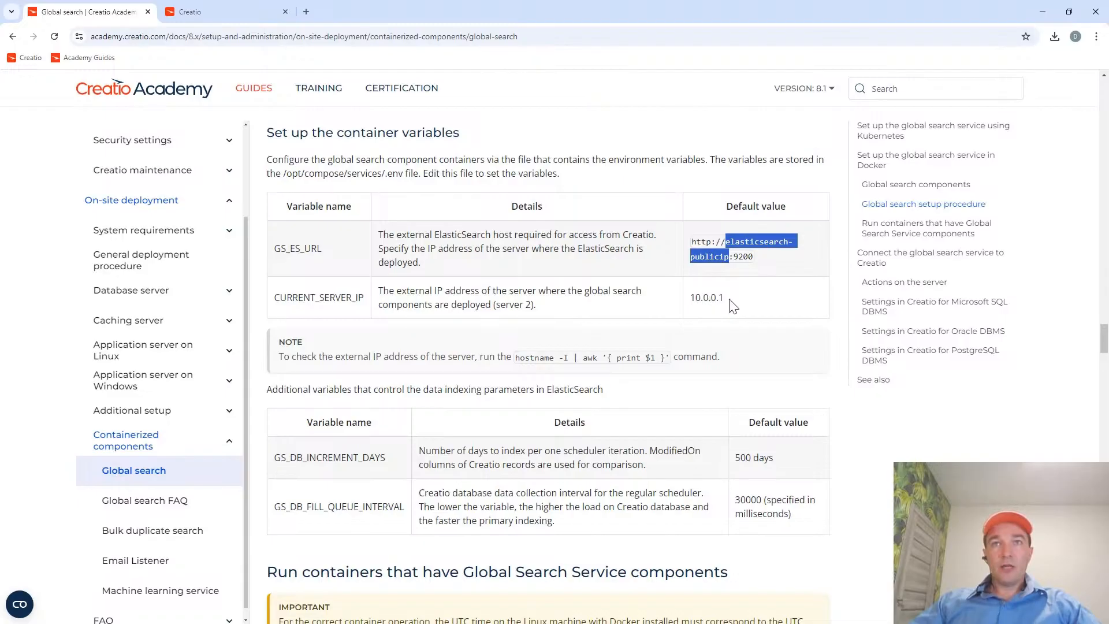
left_click_drag(731, 298, 705, 299)
Switch back to Far Manager and highlight the whole GS_ES_URL line in the .env file.
key("alt+Tab")
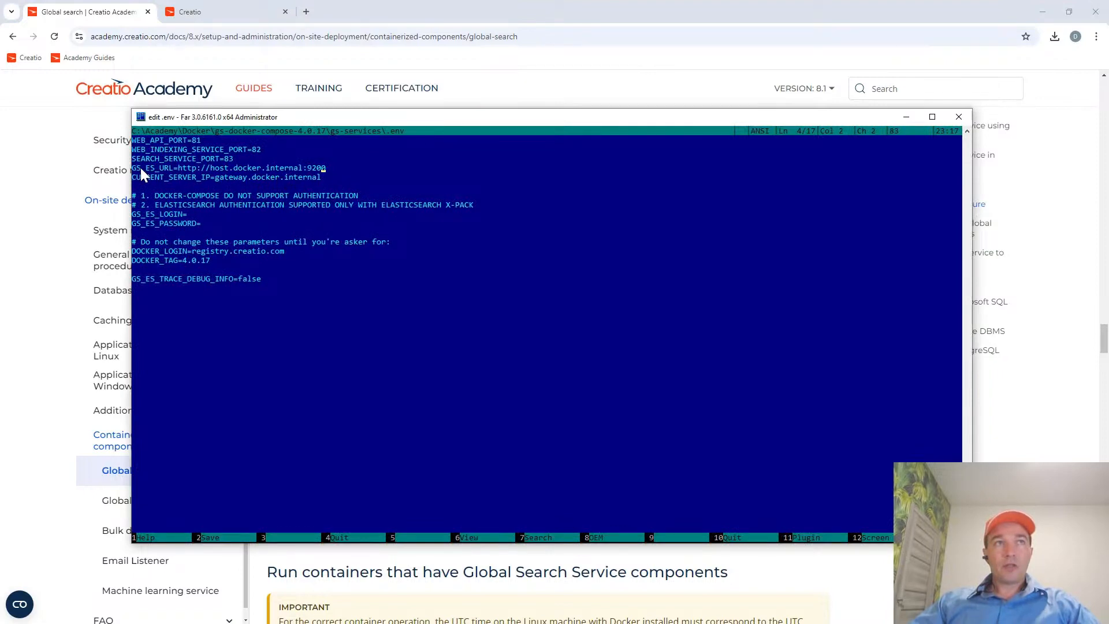
key("Left")
key("shift+Down")
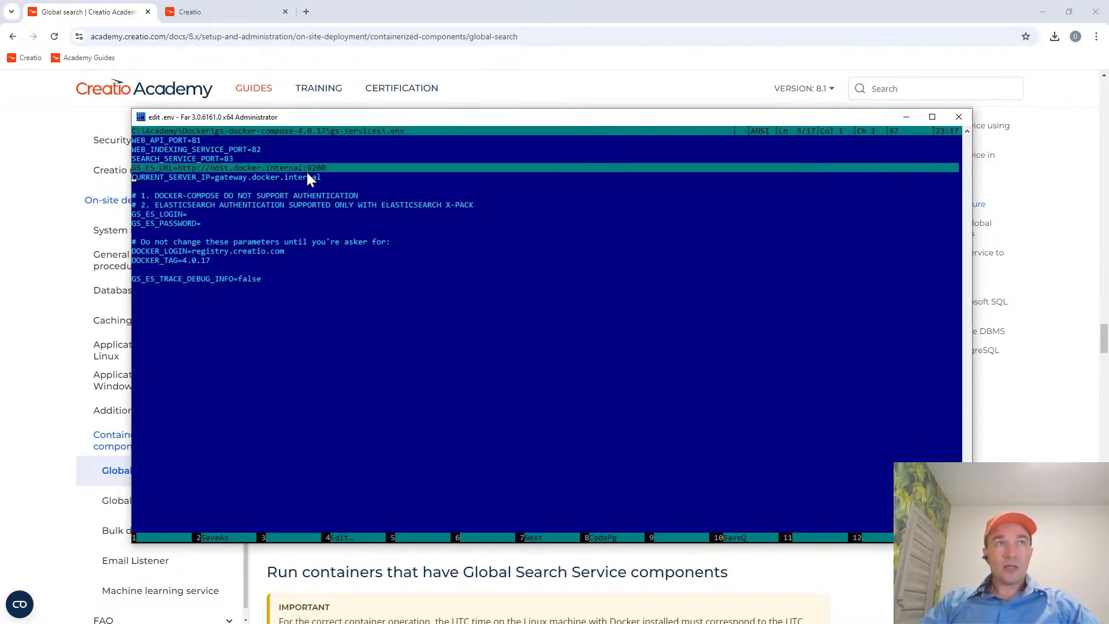
key("shift+Up")
key("shift+Down")
key("shift+Up")
key("shift+Down")
key("shift+Up")
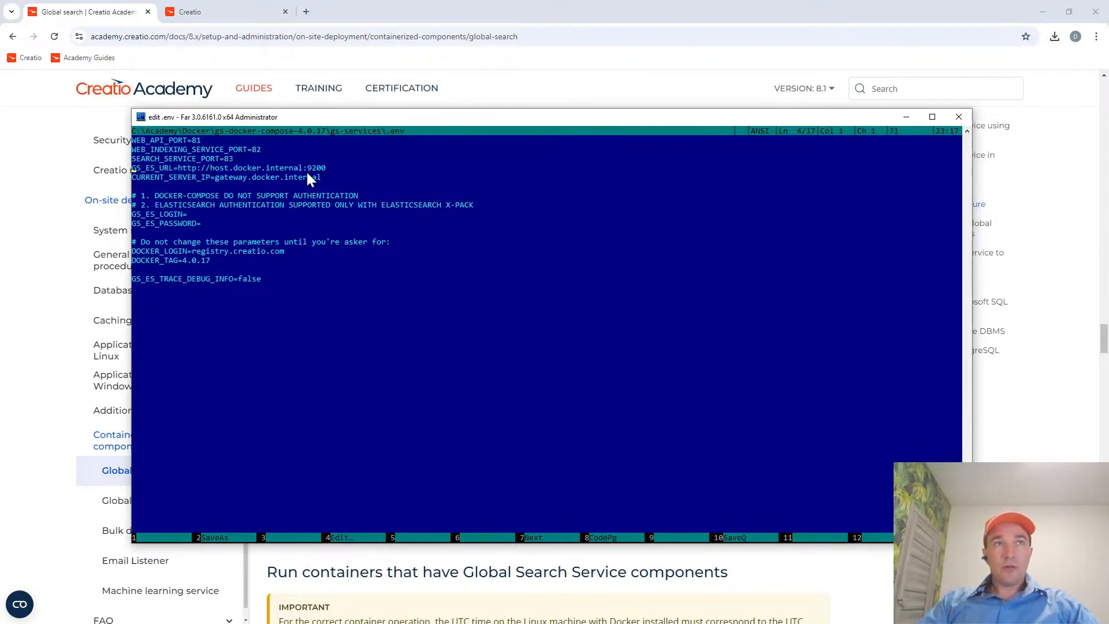
key("shift+Down")
key("shift+Up")
Highlight the CURRENT_SERVER_IP line together with the GS_ES_URL line above it, and close the .env file.
key("Down")
key("shift+Down")
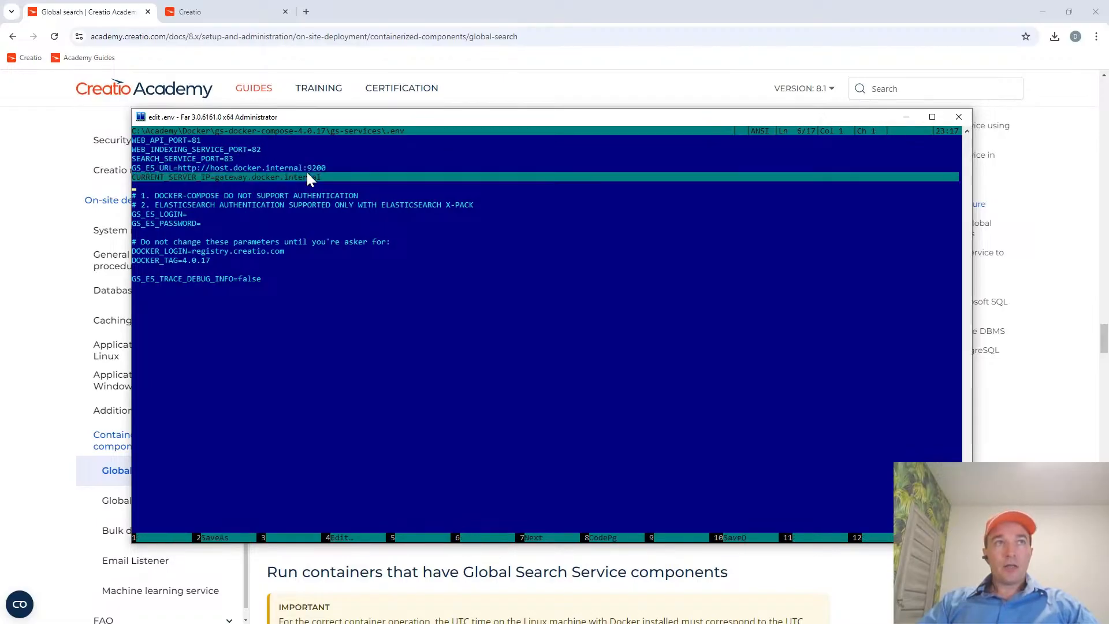
key("shift+Up")
key("shift+Down")
key("shift+Up")
key("shift+Down")
key("shift+Up")
key("shift+Up")
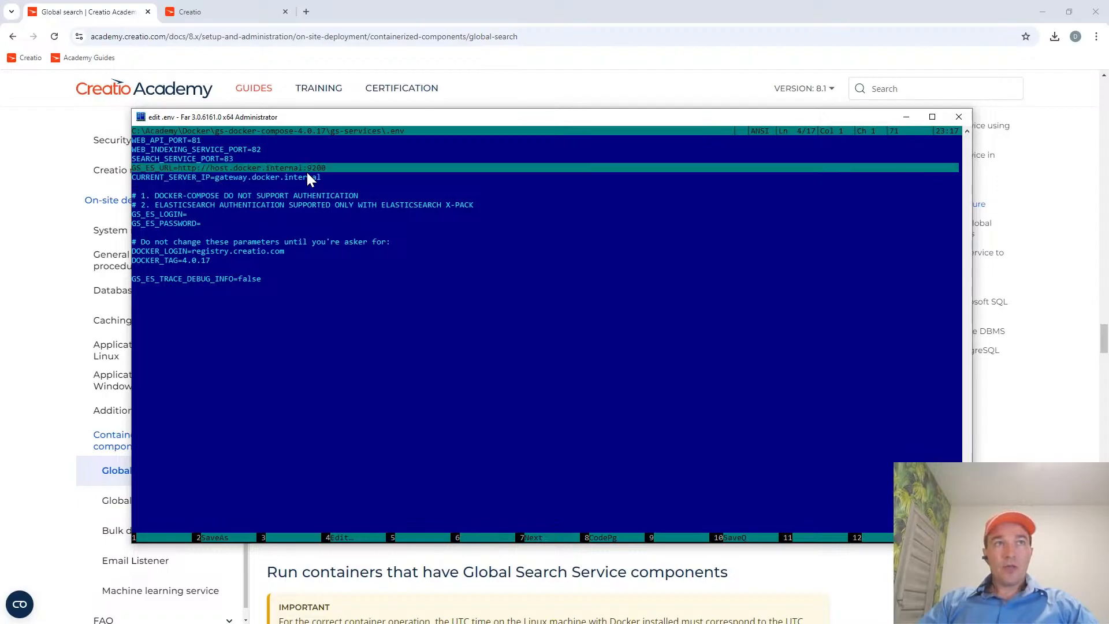
key("shift+Down")
key("shift+Down")
key("shift+Up")
key("shift+Up")
key("shift+Down")
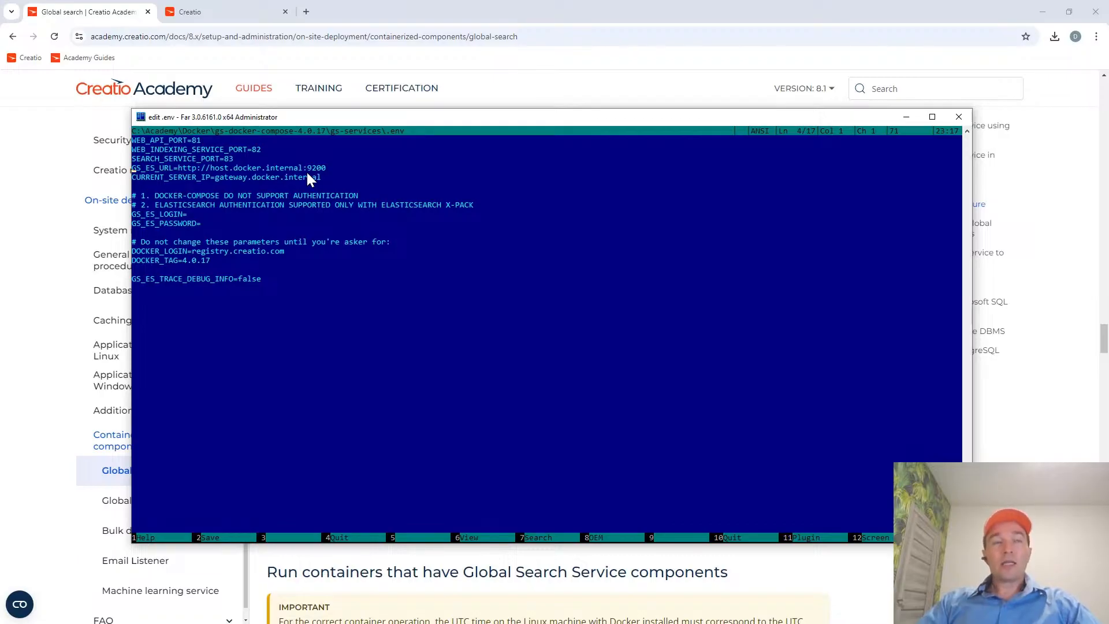
key("Escape")
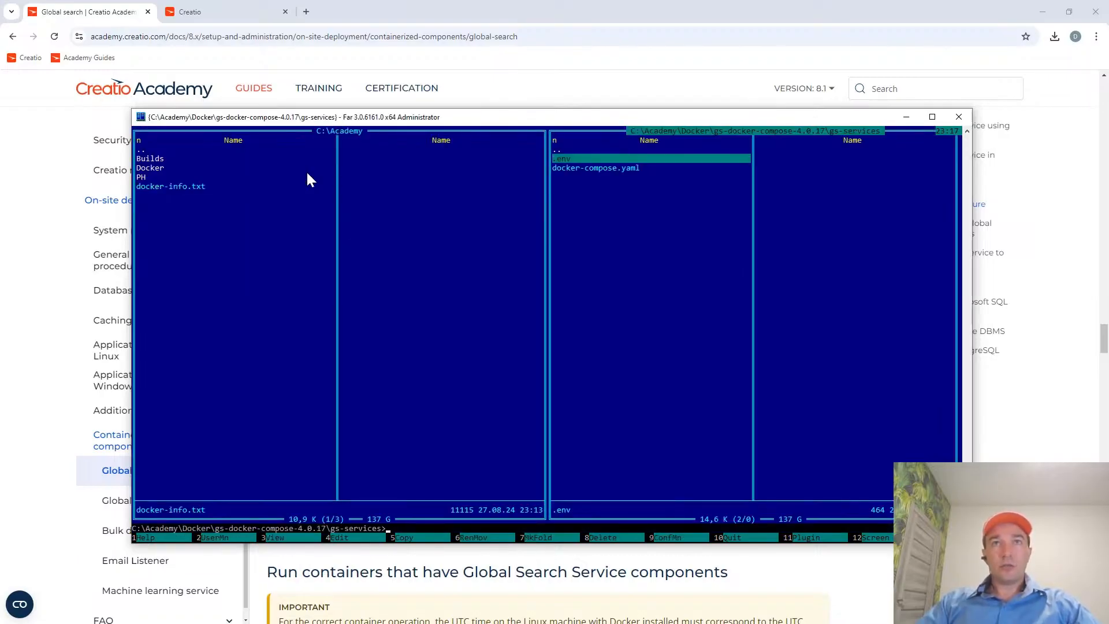
key("Tab")
key("Tab")
key("F4")
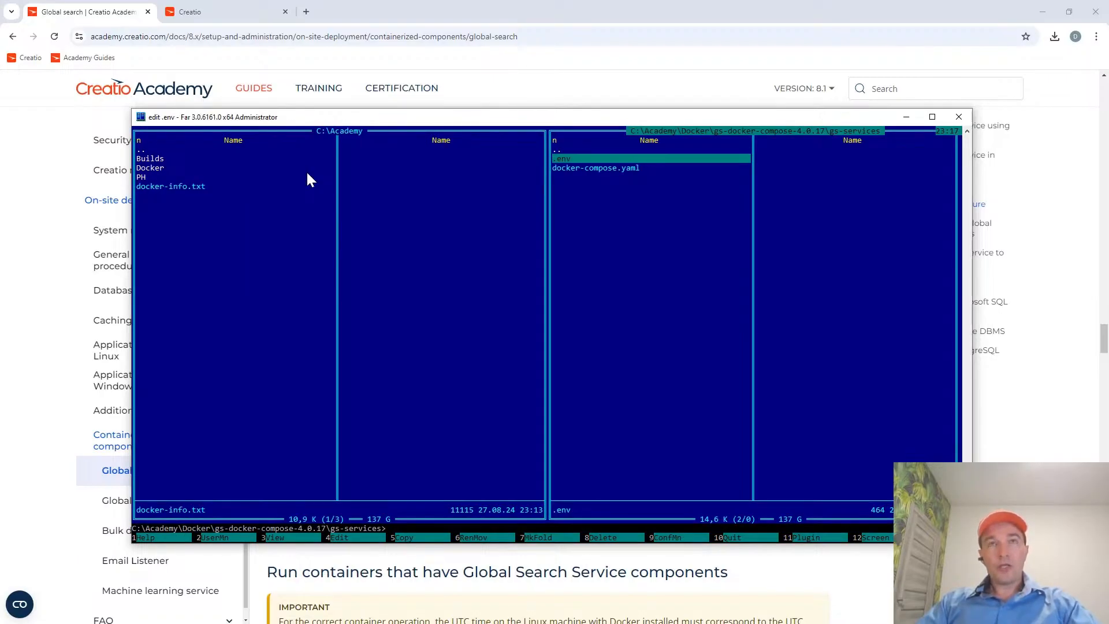
key("Escape")
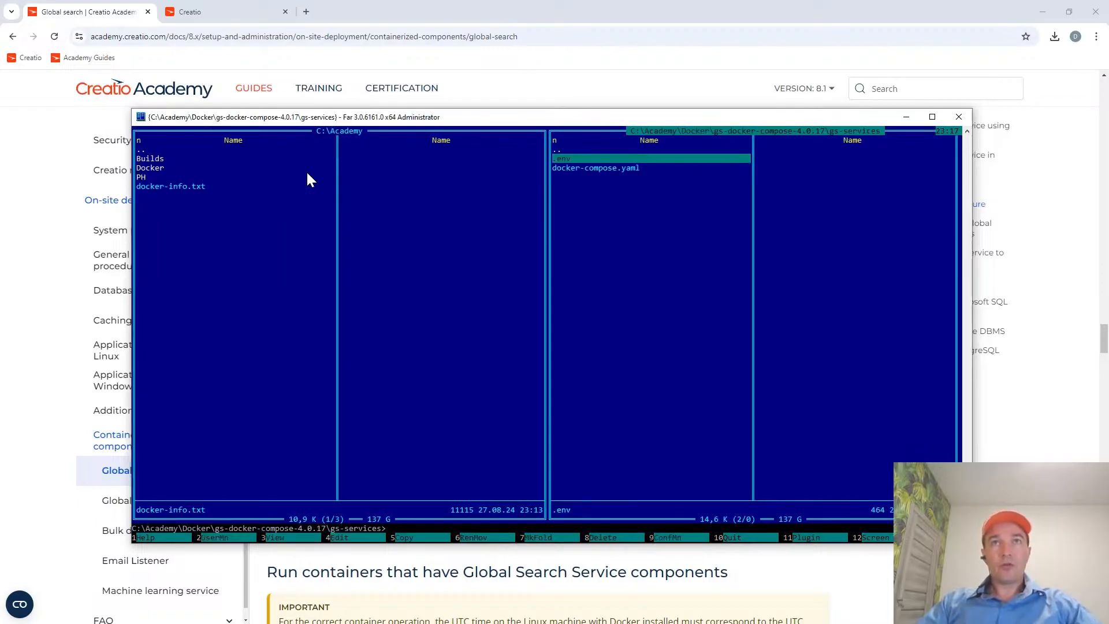
Look up the docker-compose up -d command for the Global Search services folder in docker-info.txt and return to the gs-services folder.
key("Tab")
key("F4")
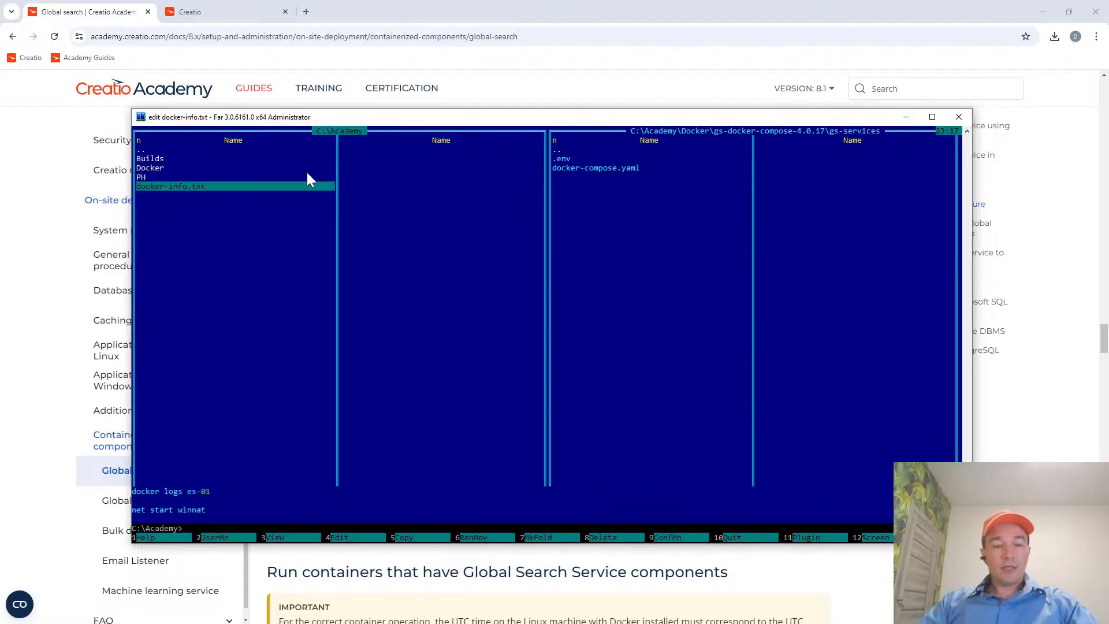
key("Down")
key("Down")
key("Down")
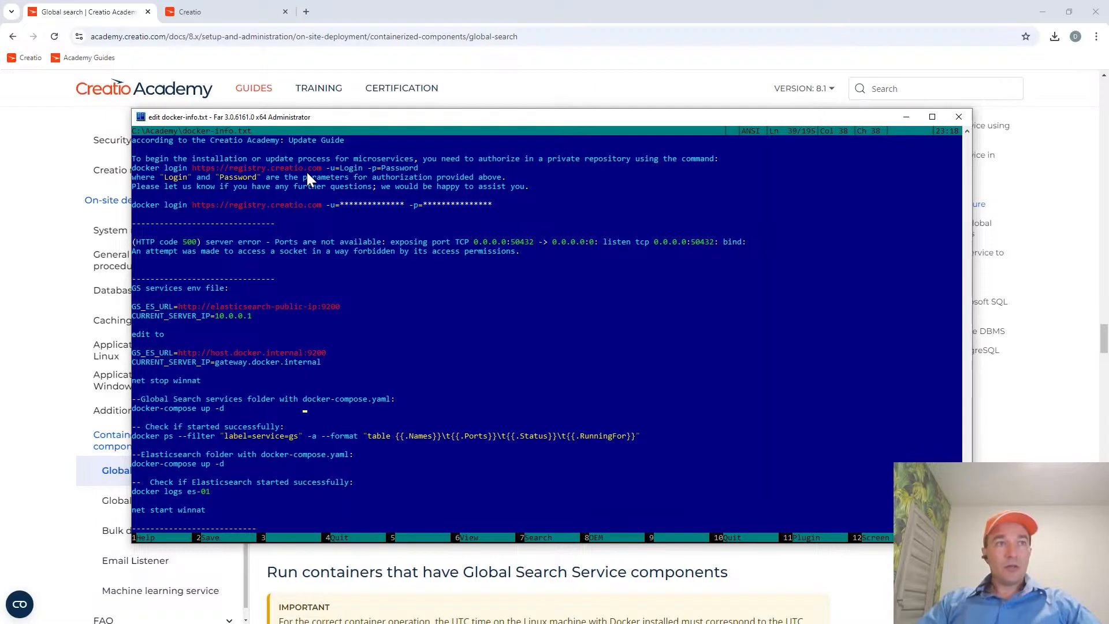
key("Down")
key("Down")
key("Home")
key("shift+Down")
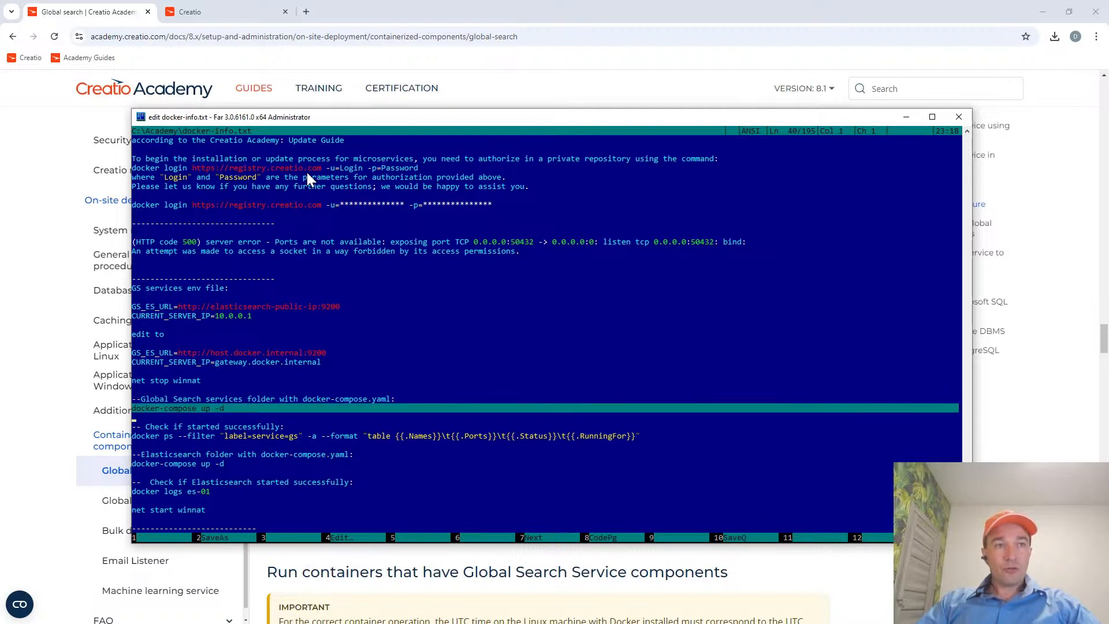
key("shift+Up")
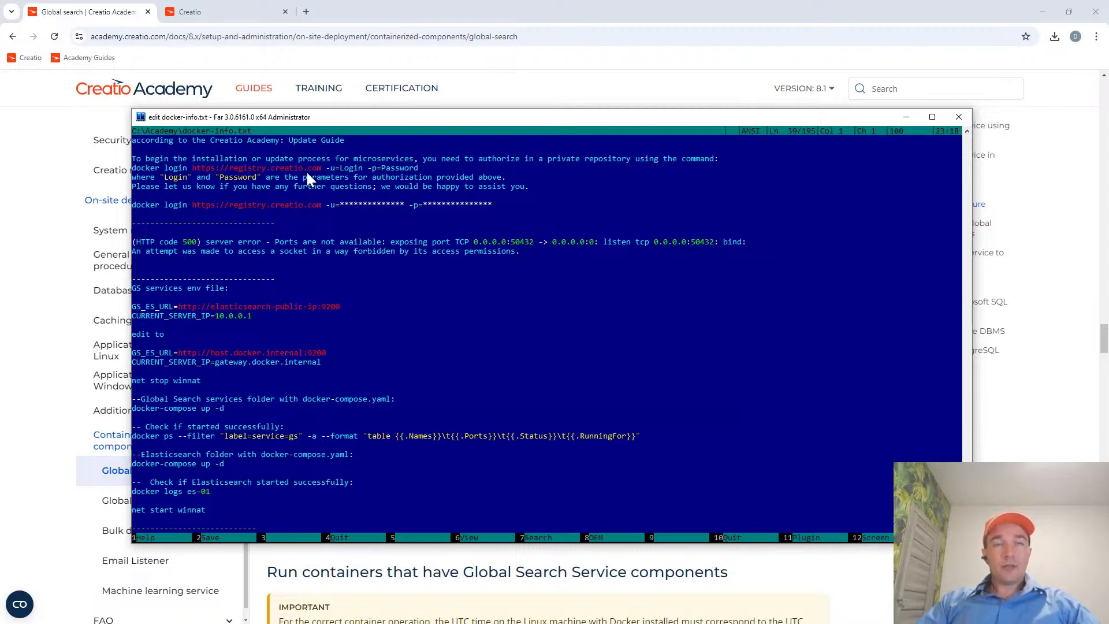
key("Escape")
key("Tab")
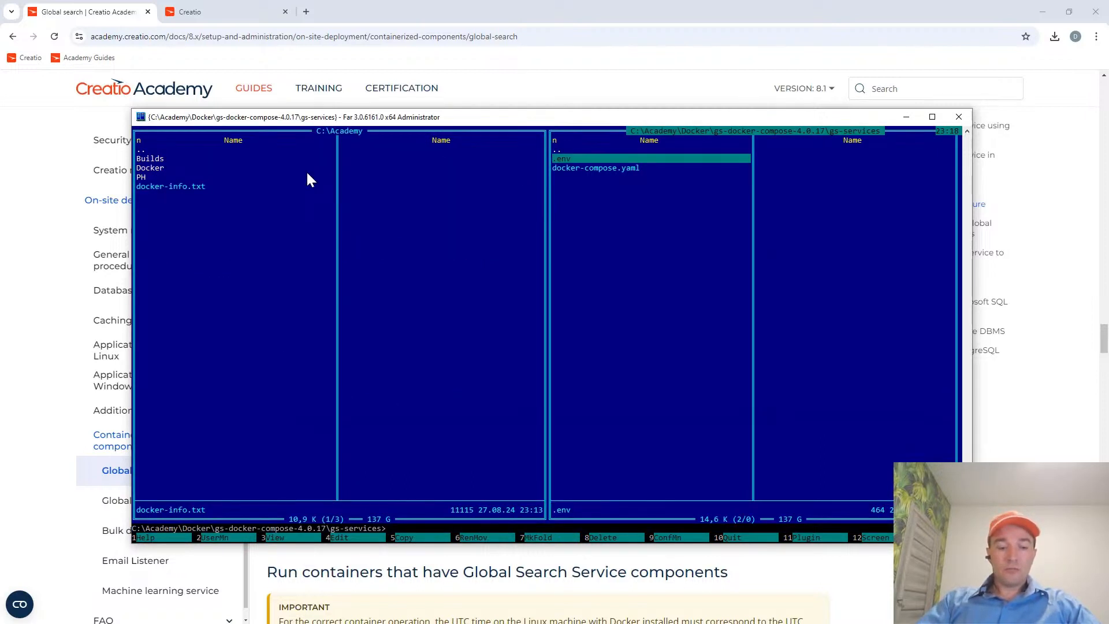
type("docke")
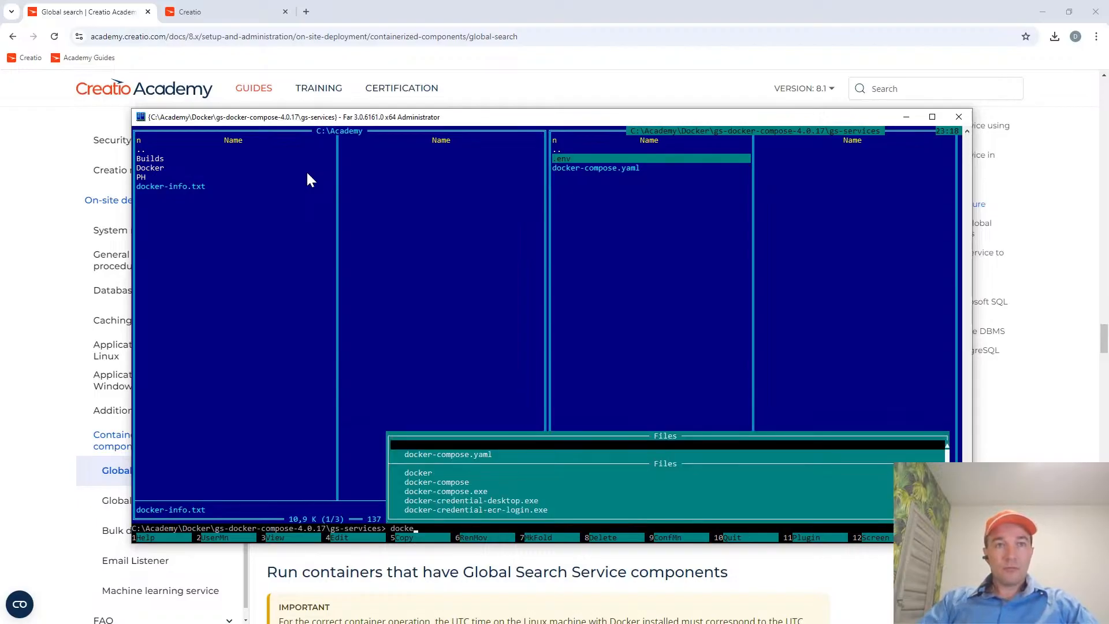
key("Down")
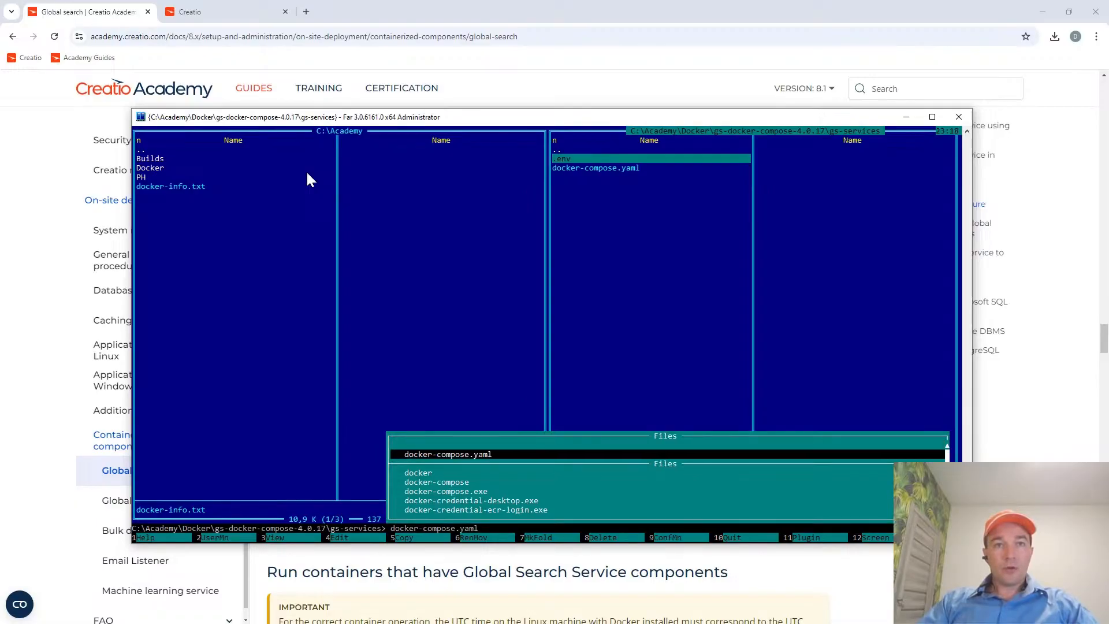
key("BackSpace")
key("BackSpace")
key("BackSpace")
key("BackSpace")
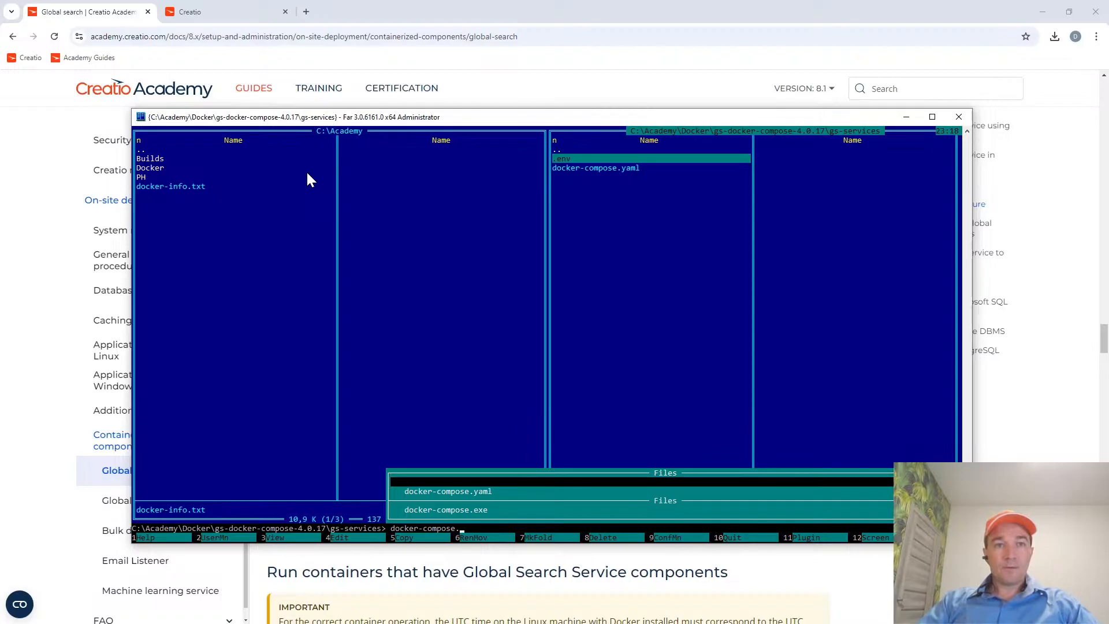
key("BackSpace")
key("BackSpace")
key("BackSpace")
key("BackSpace")
key("BackSpace")
key("BackSpace")
key("BackSpace")
key("BackSpace")
key("BackSpace")
key("BackSpace")
key("BackSpace")
key("BackSpace")
key("BackSpace")
key("BackSpace")
key("BackSpace")
Run docker-compose up -d from the command history in the gs-services folder and show the console output.
type("do")
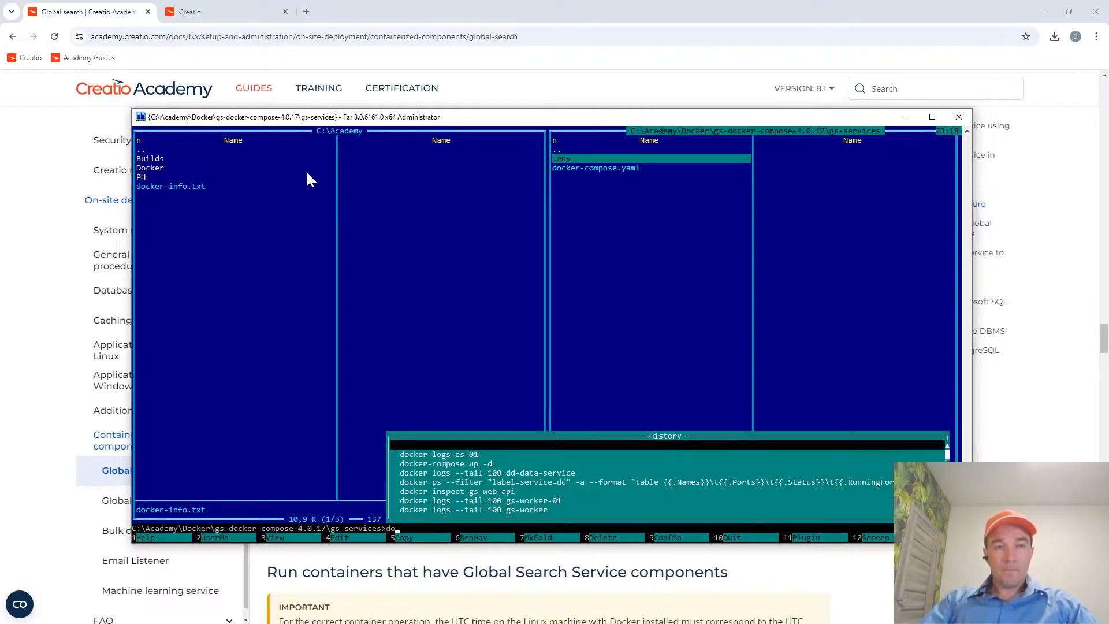
key("Down")
key("Down")
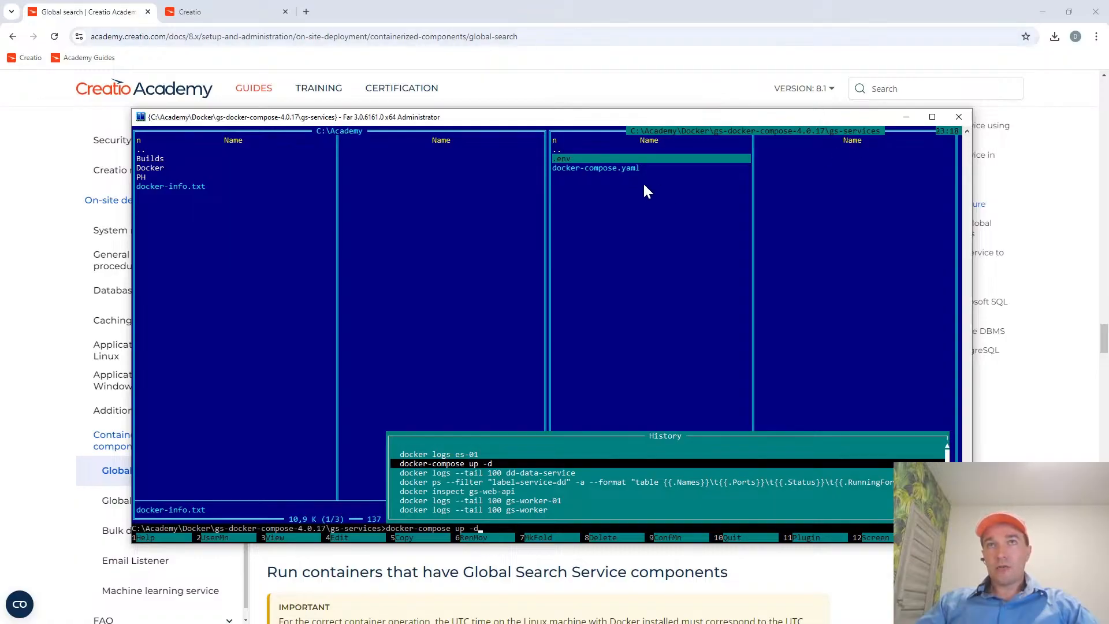
left_click(504, 462)
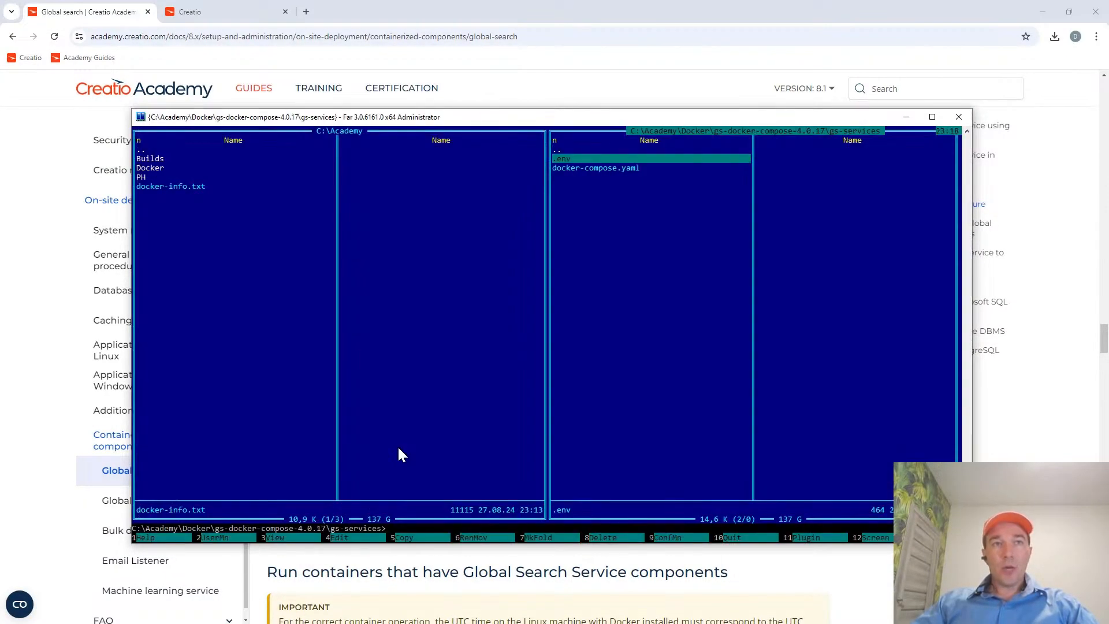
key("ctrl+o")
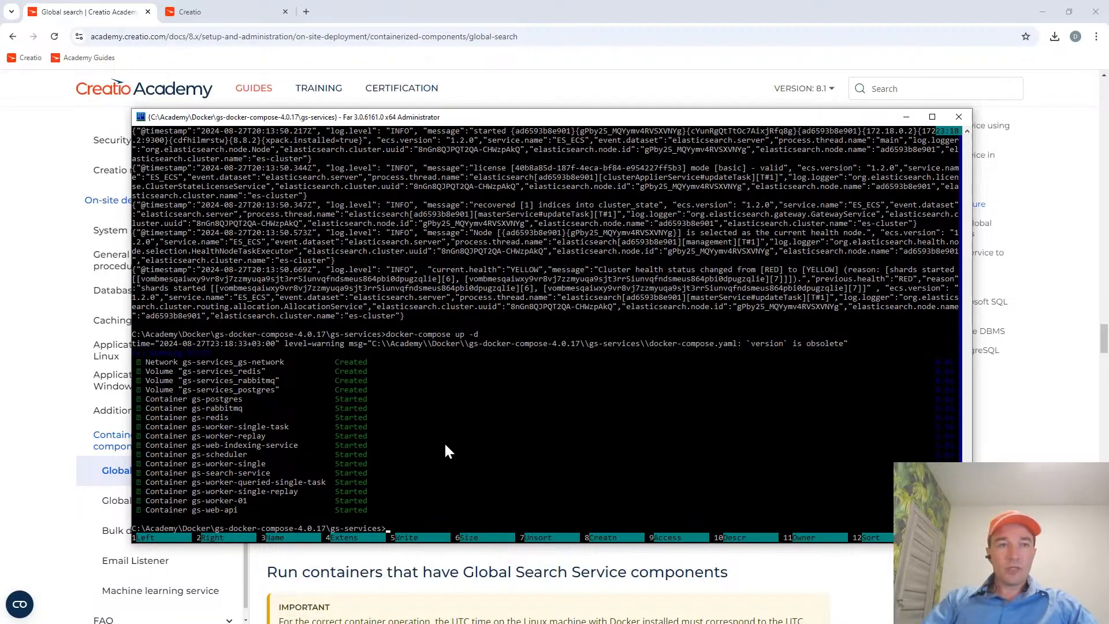
Switch to Docker Desktop and expand the gs-services group to review its containers, statuses and ports.
key("ctrl+o")
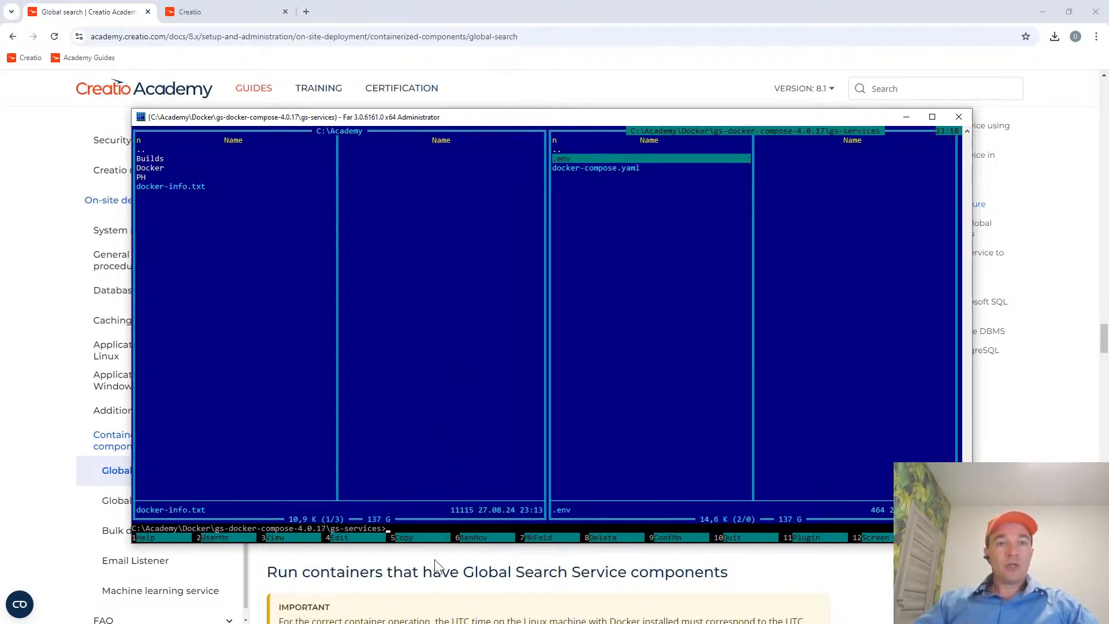
key("alt+Tab")
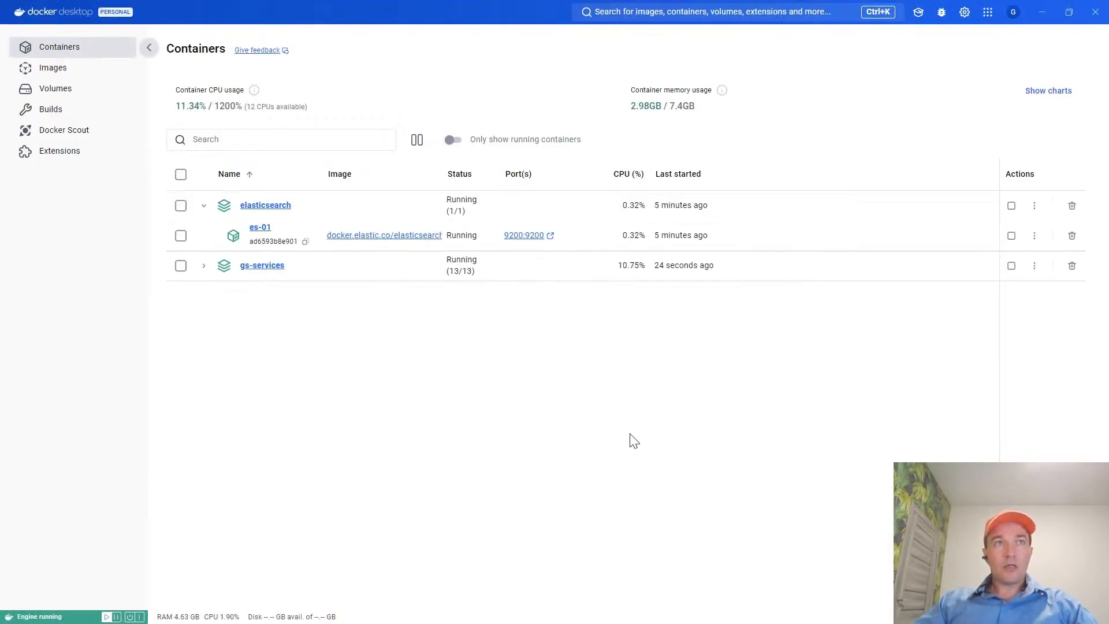
left_click(203, 265)
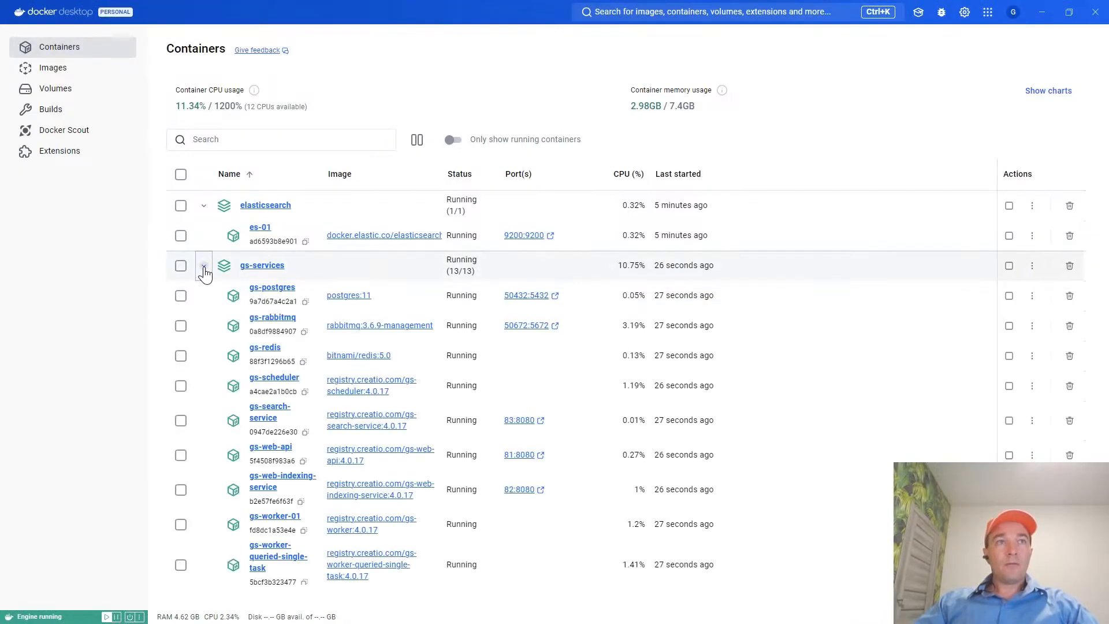
scroll(542, 427, "down", 3)
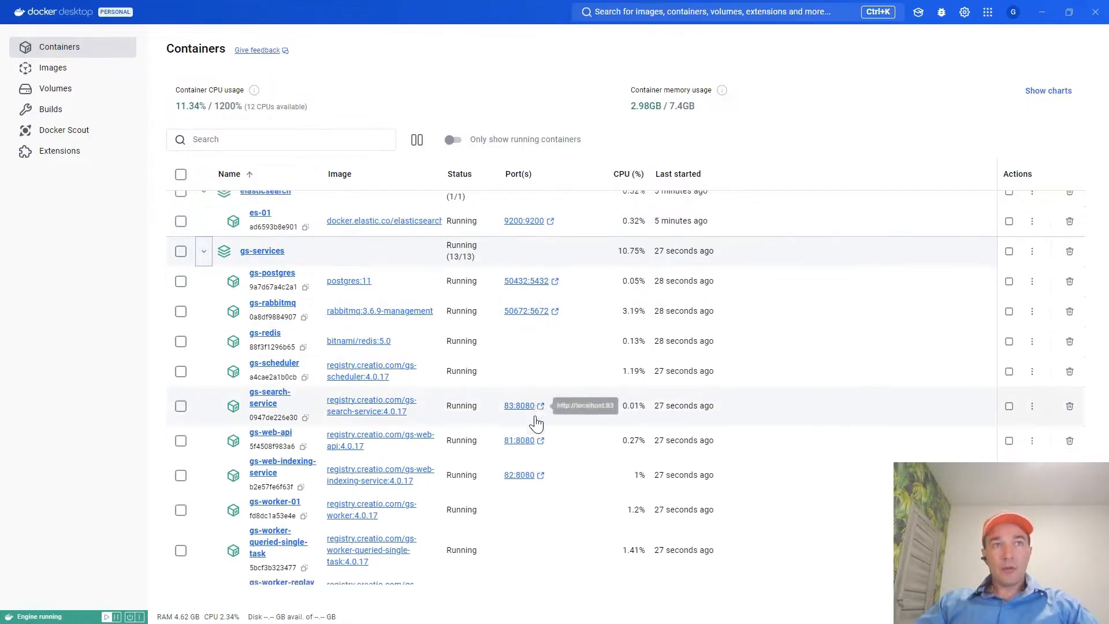
scroll(569, 470, "up", 3)
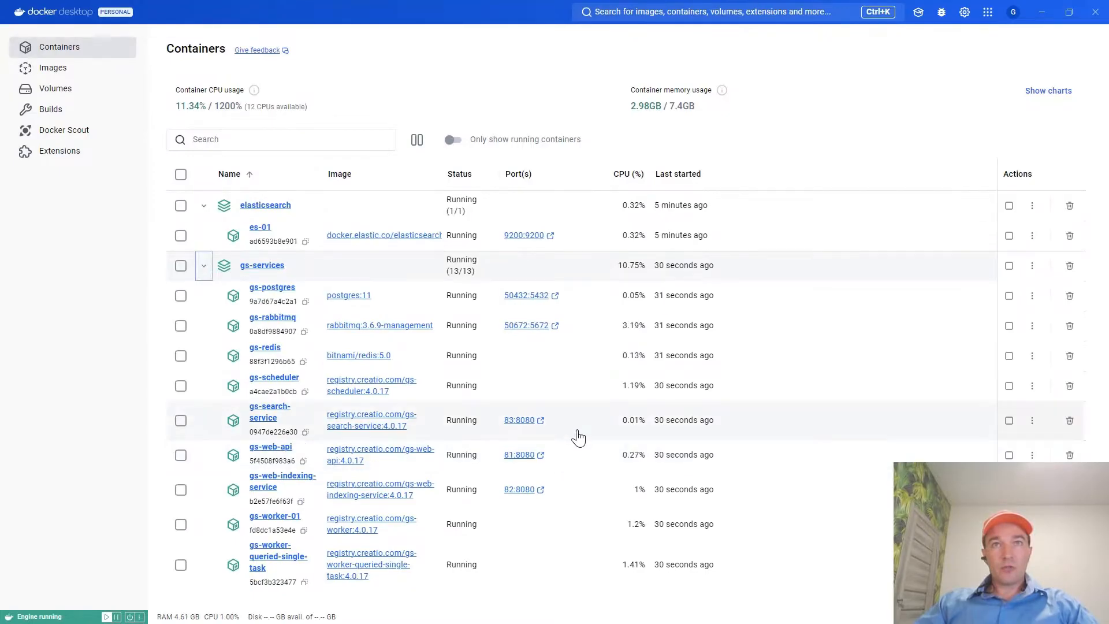
scroll(577, 436, "down", 2)
scroll(557, 479, "up", 2)
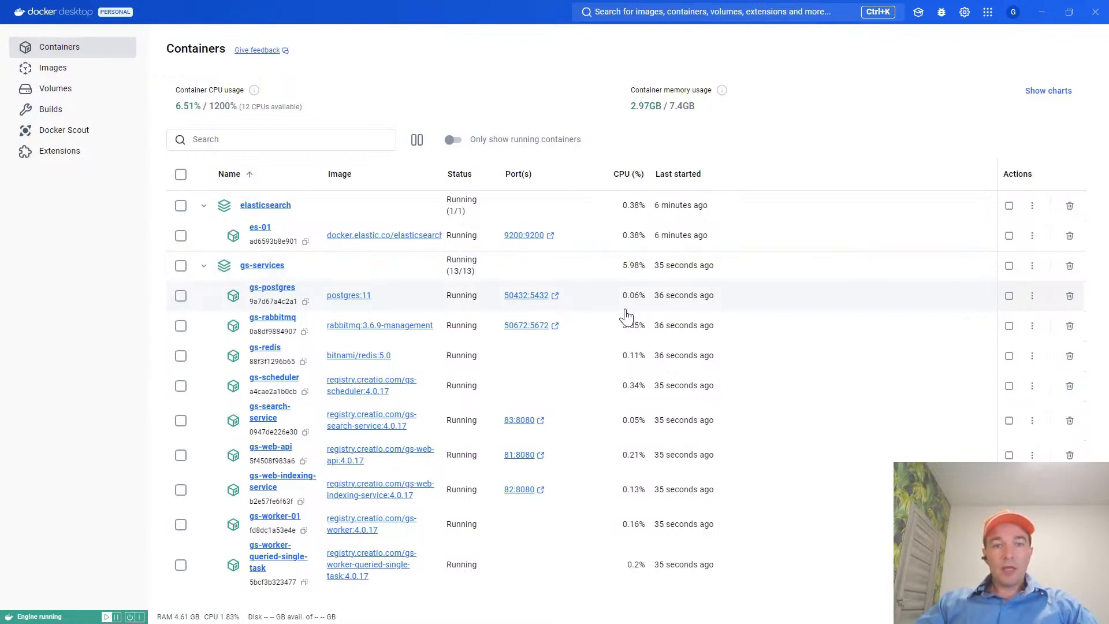
Switch back to Far Manager, look up the net start winnat command in docker-info.txt and return to the gs-services folder.
key("alt+Tab")
key("Escape")
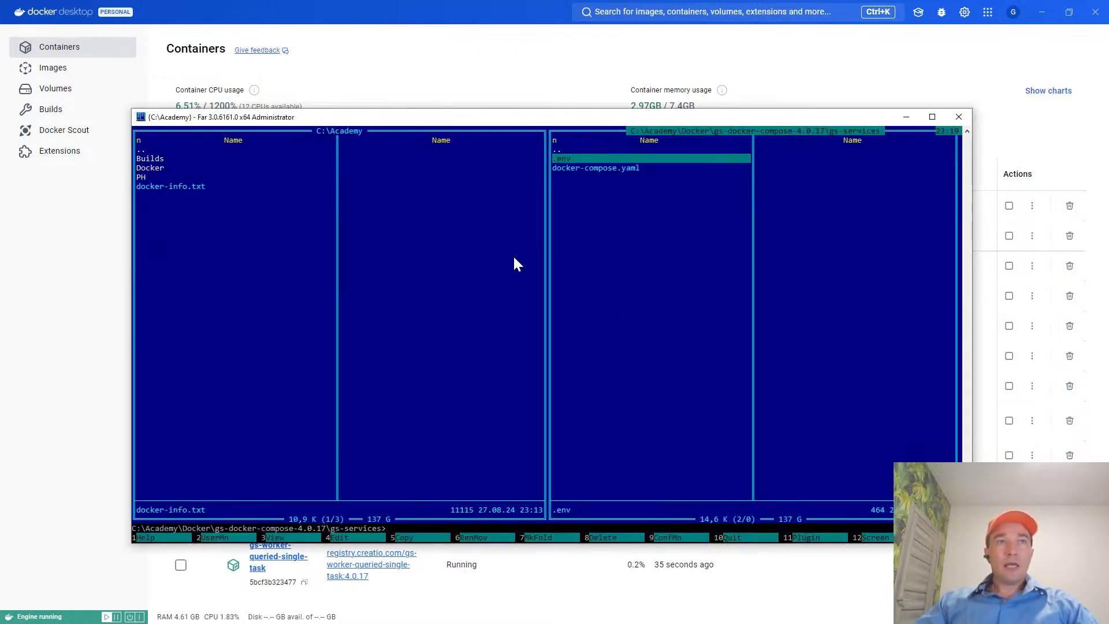
key("Tab")
key("Tab")
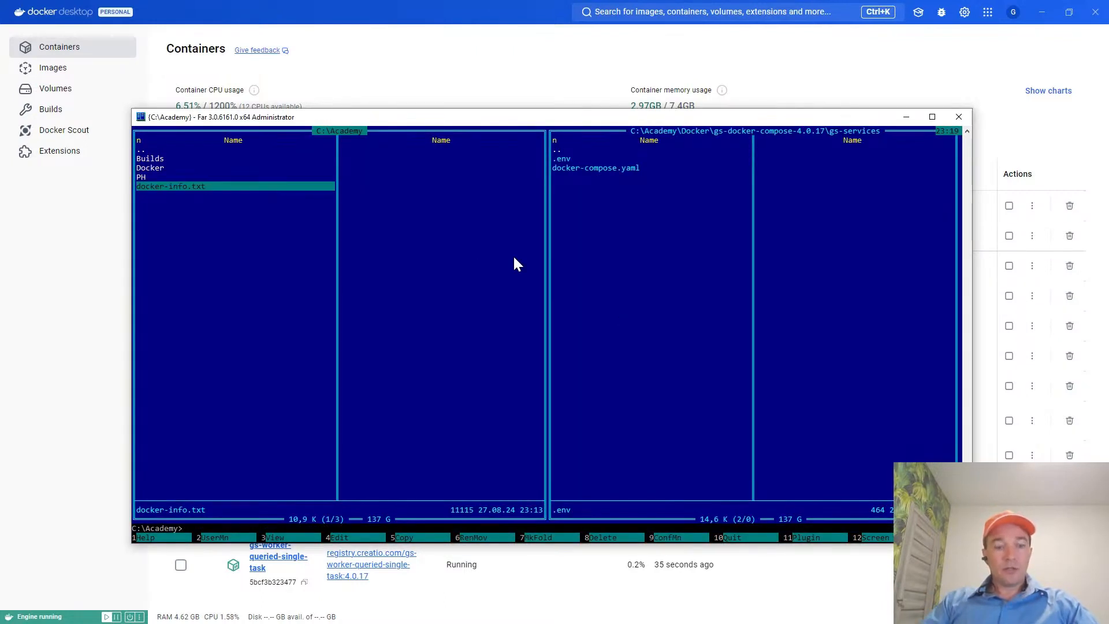
key("F4")
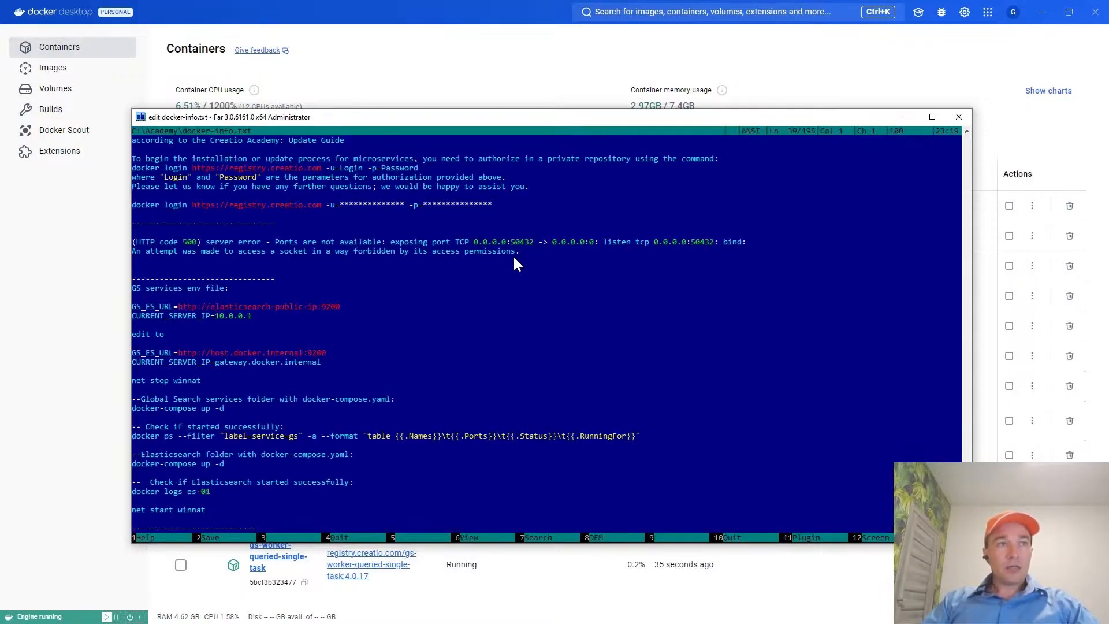
key("Down")
key("Down")
key("Down")
key("Down")
key("Down")
key("Down")
key("Down")
key("Down")
key("Down")
key("Down")
key("Down")
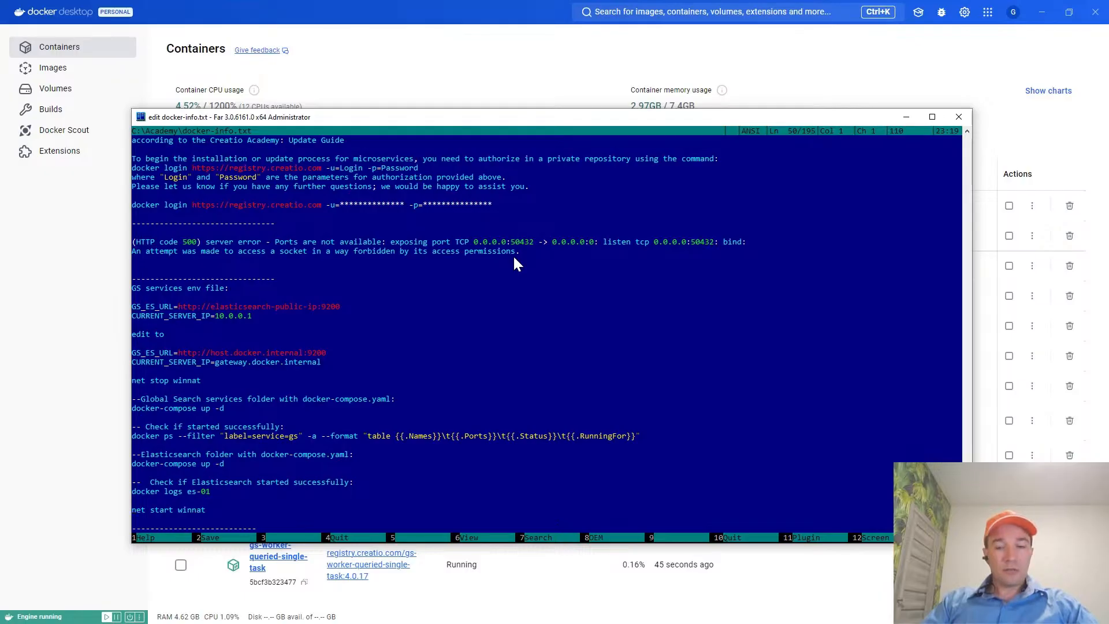
key("Escape")
key("Tab")
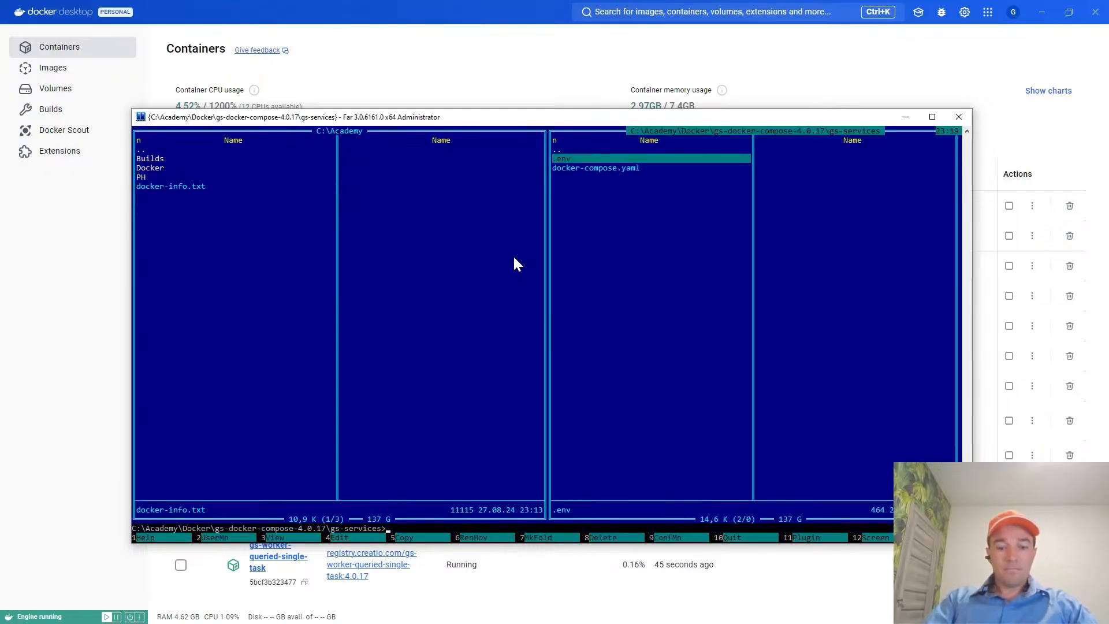
Run net start winnat from the command history in the gs-services folder.
type("net sta")
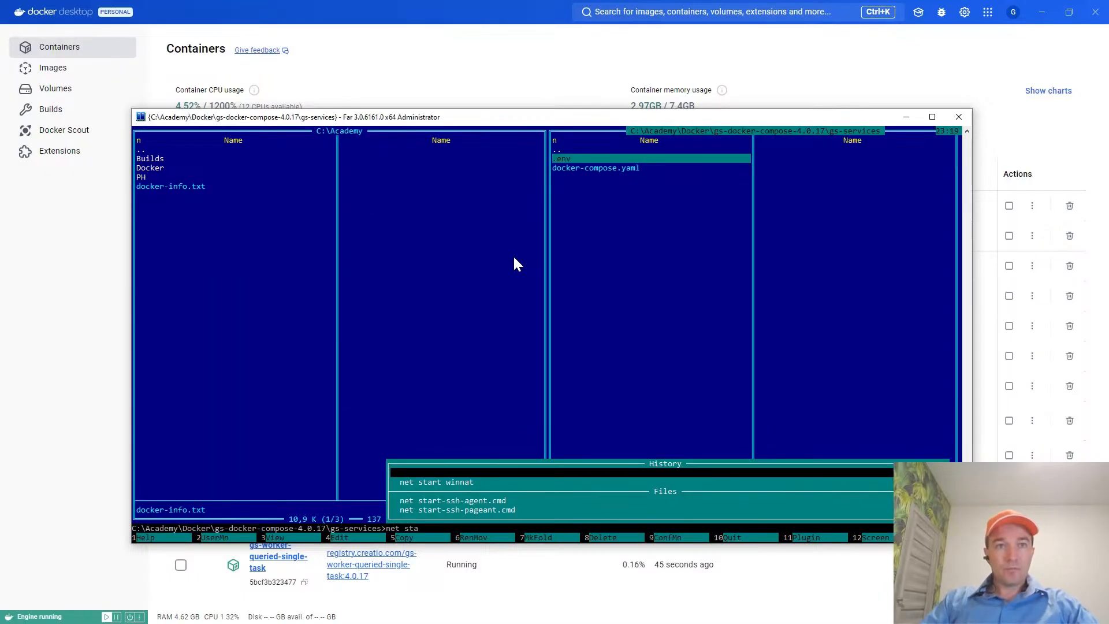
key("Down")
key("Return")
key("Return")
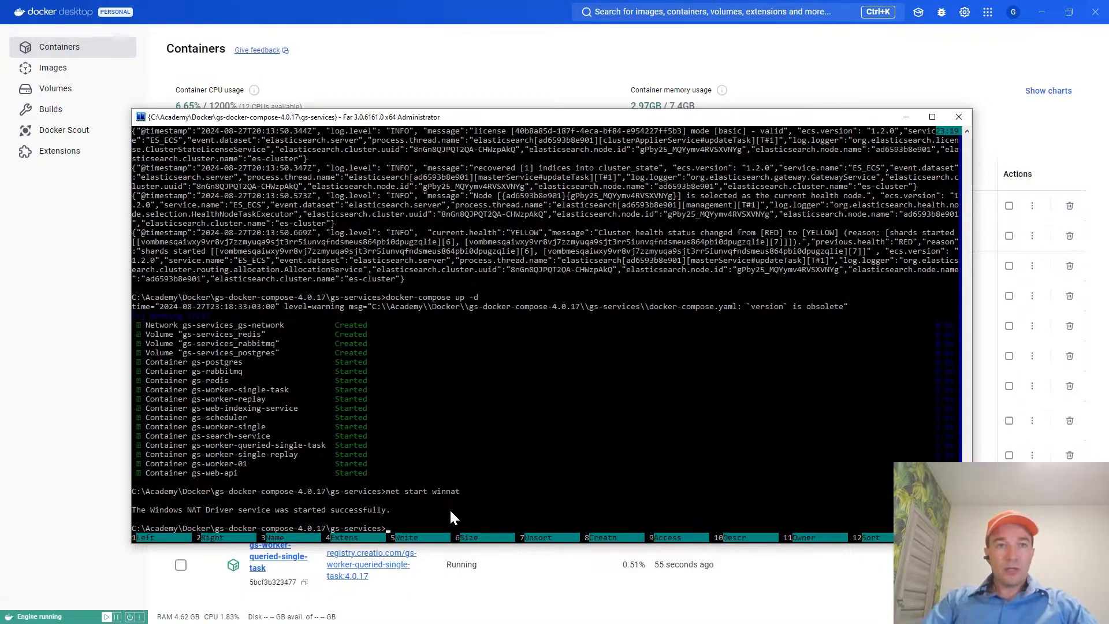
Go up to the parent folder and back into gs-services, and show the console output again.
key("ctrl+o")
key("Up")
key("Return")
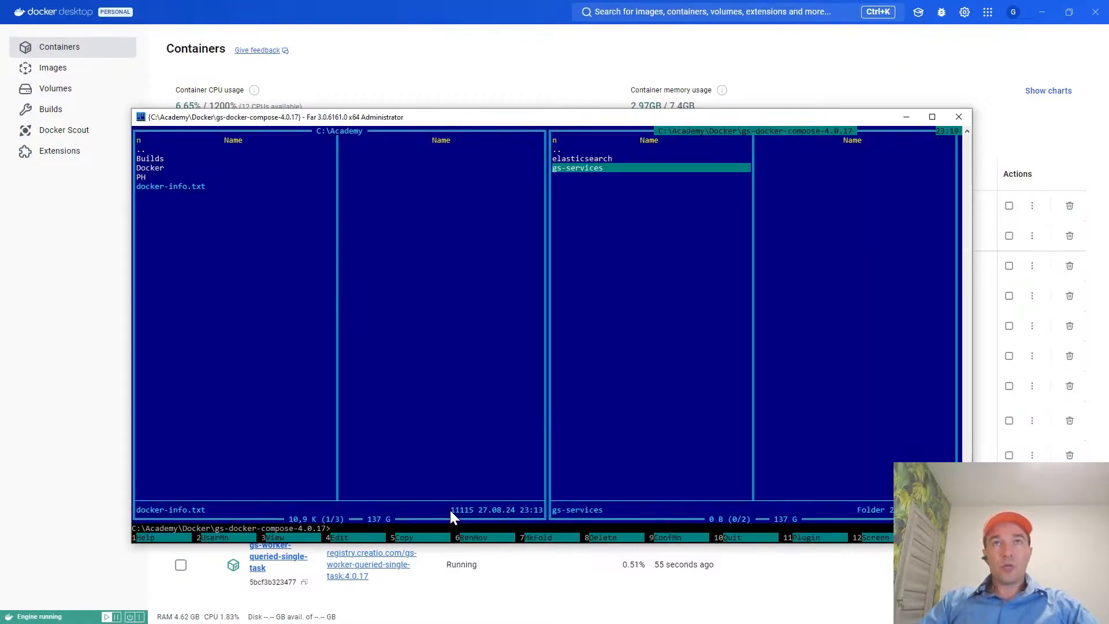
key("Return")
key("Down")
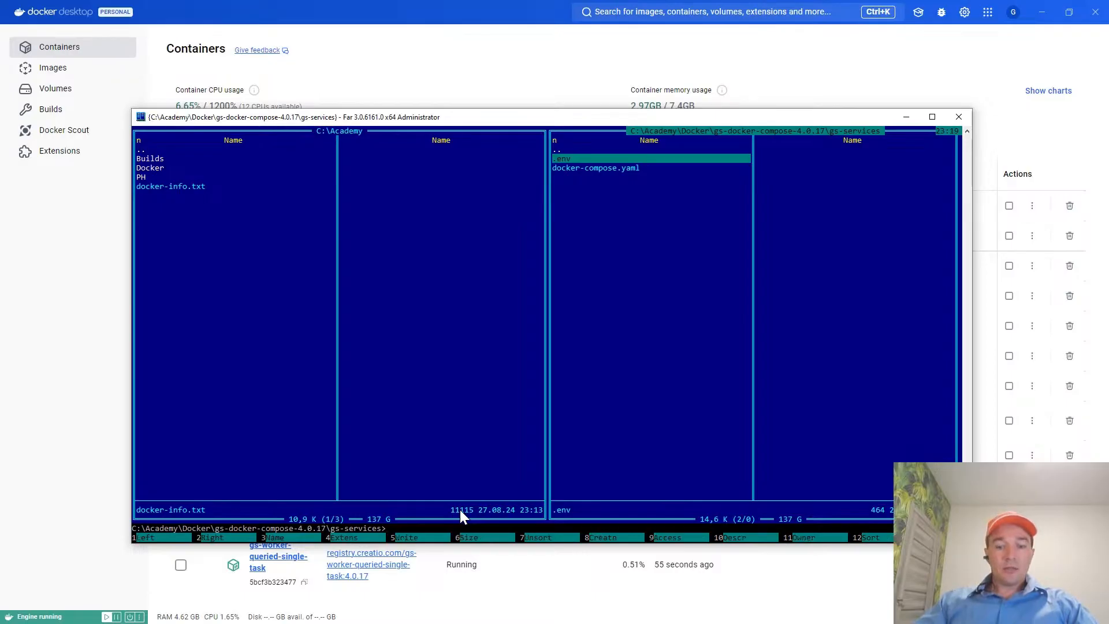
key("ctrl+o")
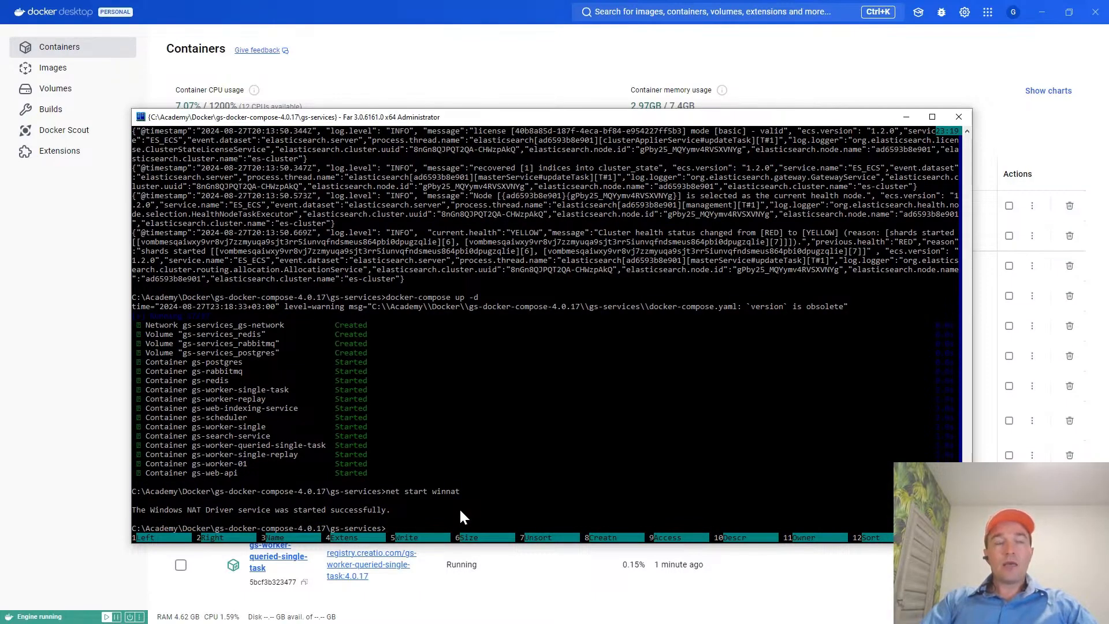
Open docker-info.txt and find the docker ps command under the note on checking a successful start.
key("ctrl+o")
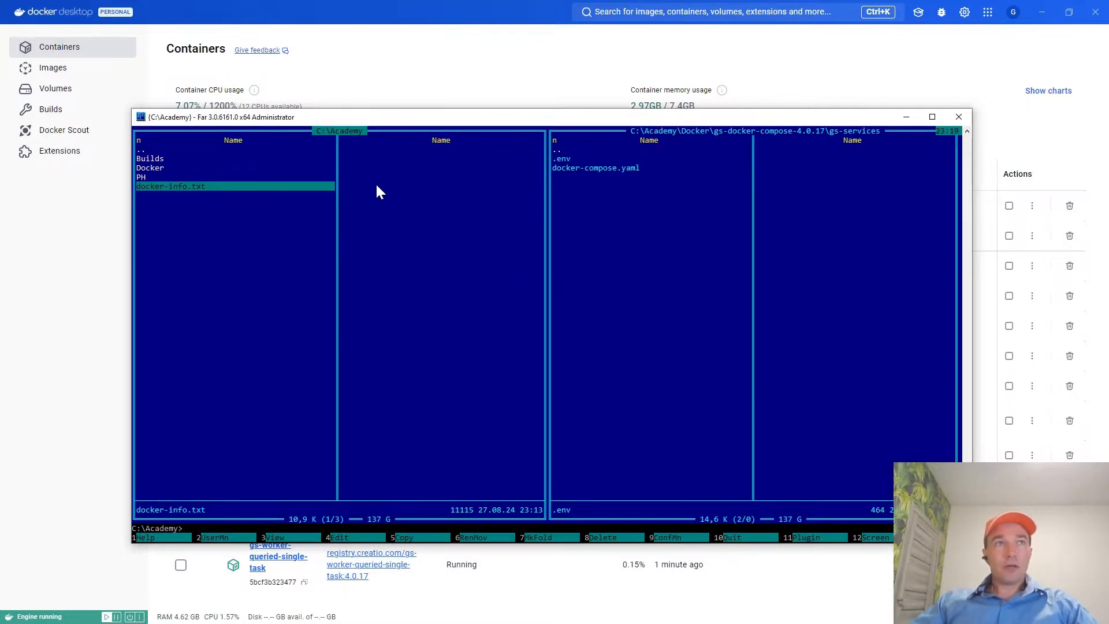
key("F4")
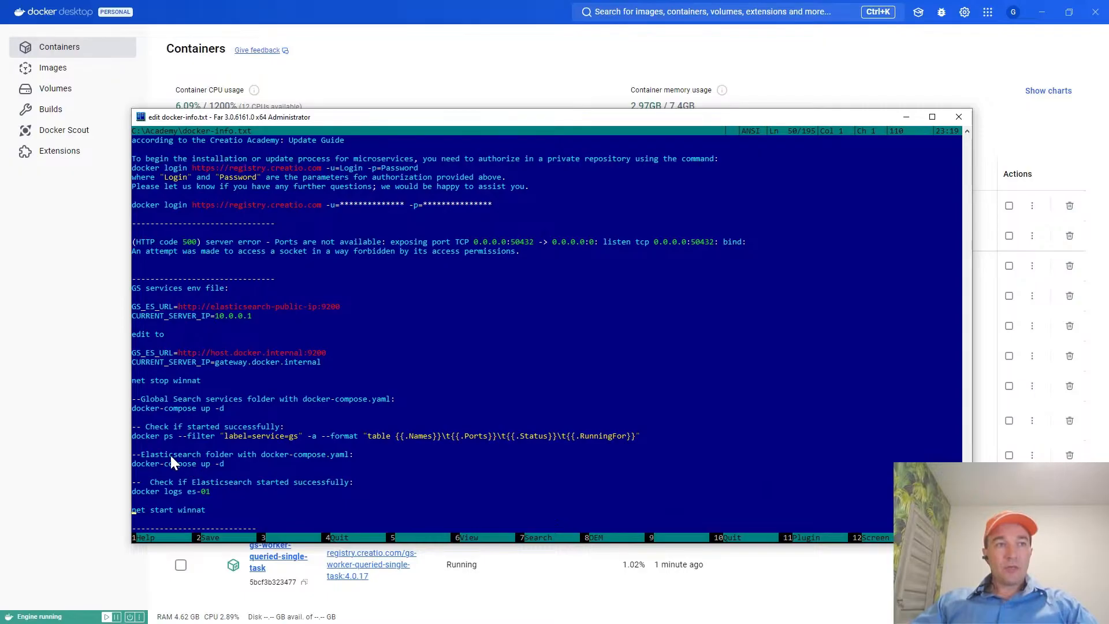
left_click(164, 435)
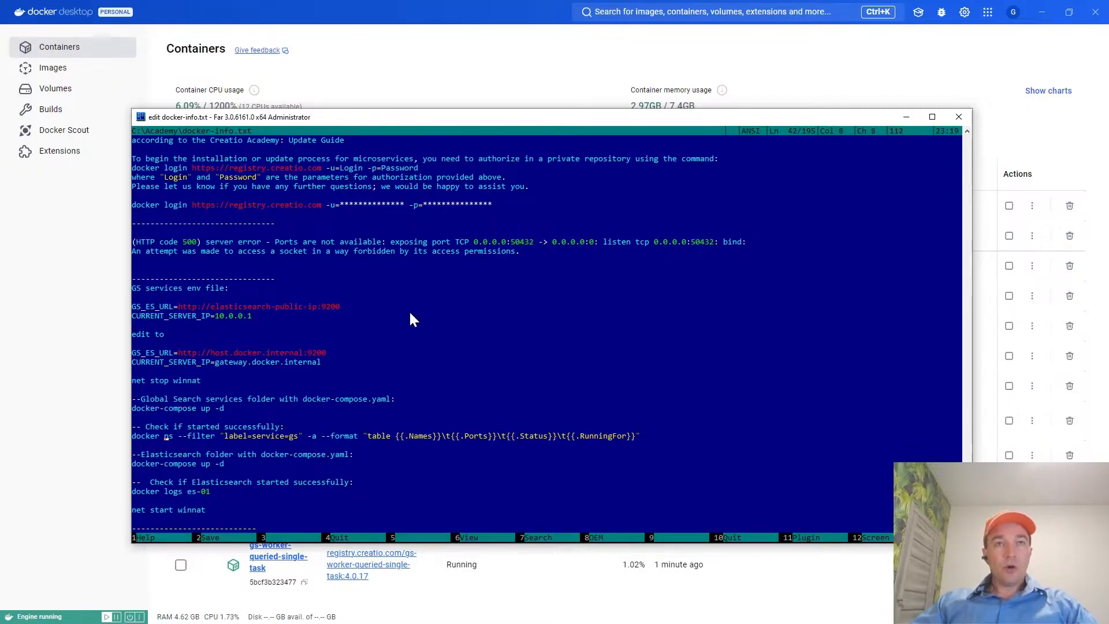
Switch to the Creatio Academy global search guide and highlight the UTC time, Docker and Creatio database server wording in the Important note.
key("alt+Tab")
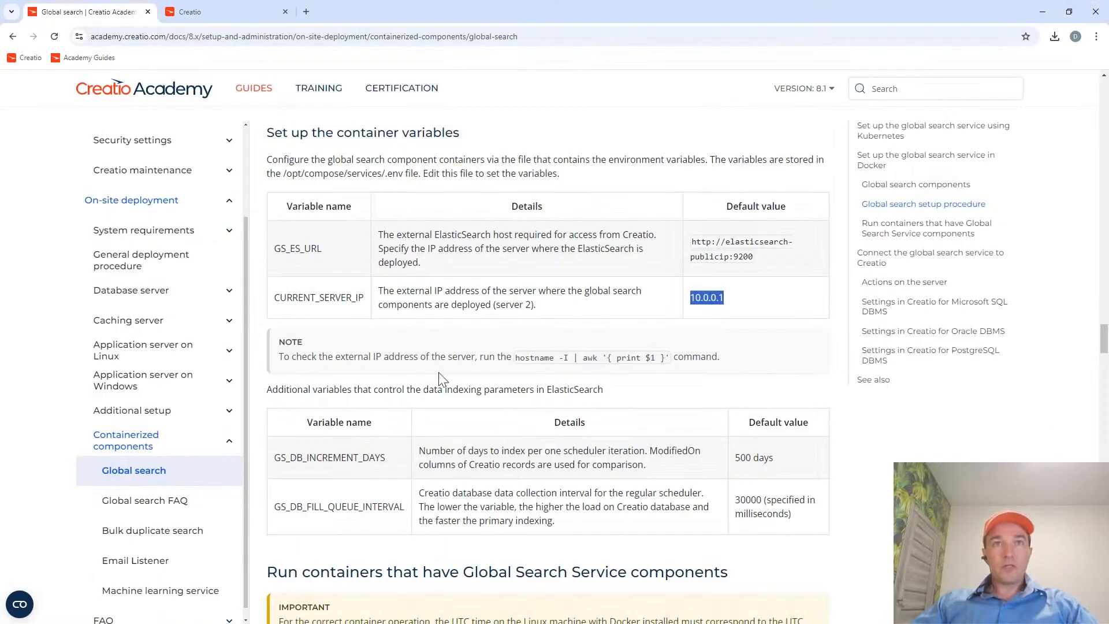
scroll(436, 332, "down", 5)
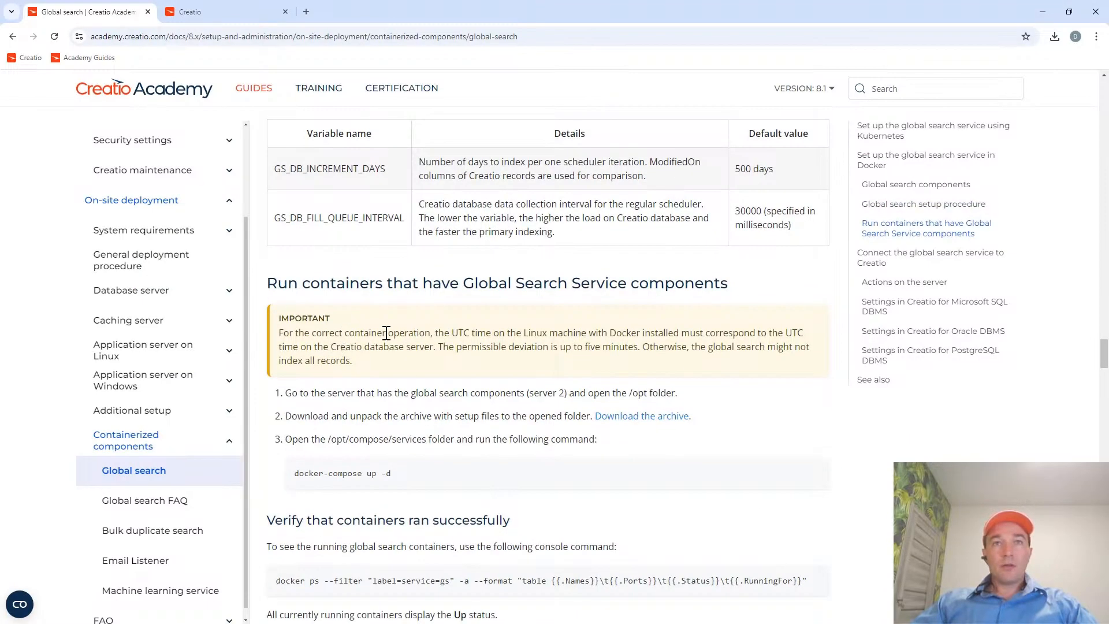
left_click_drag(453, 332, 815, 341)
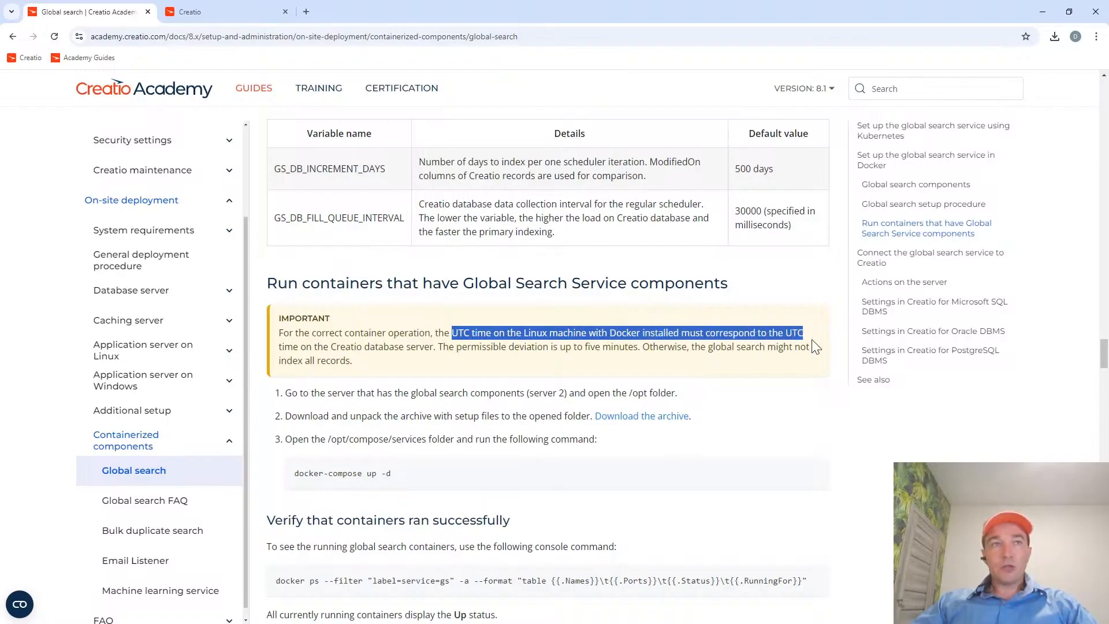
left_click(331, 346)
left_click_drag(330, 346, 437, 347)
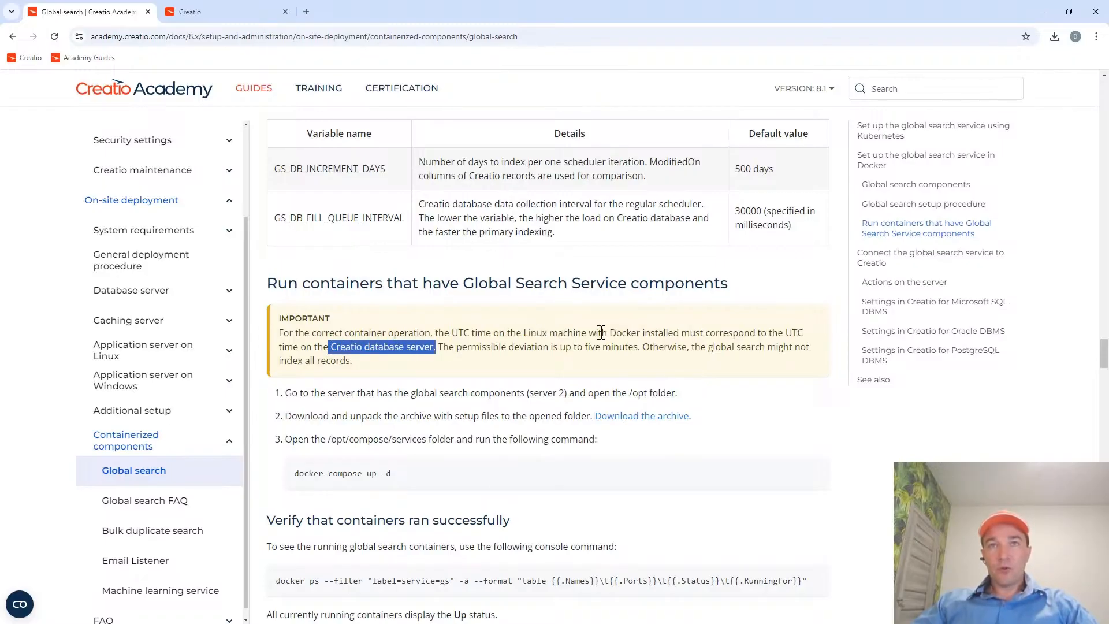
left_click_drag(607, 333, 642, 332)
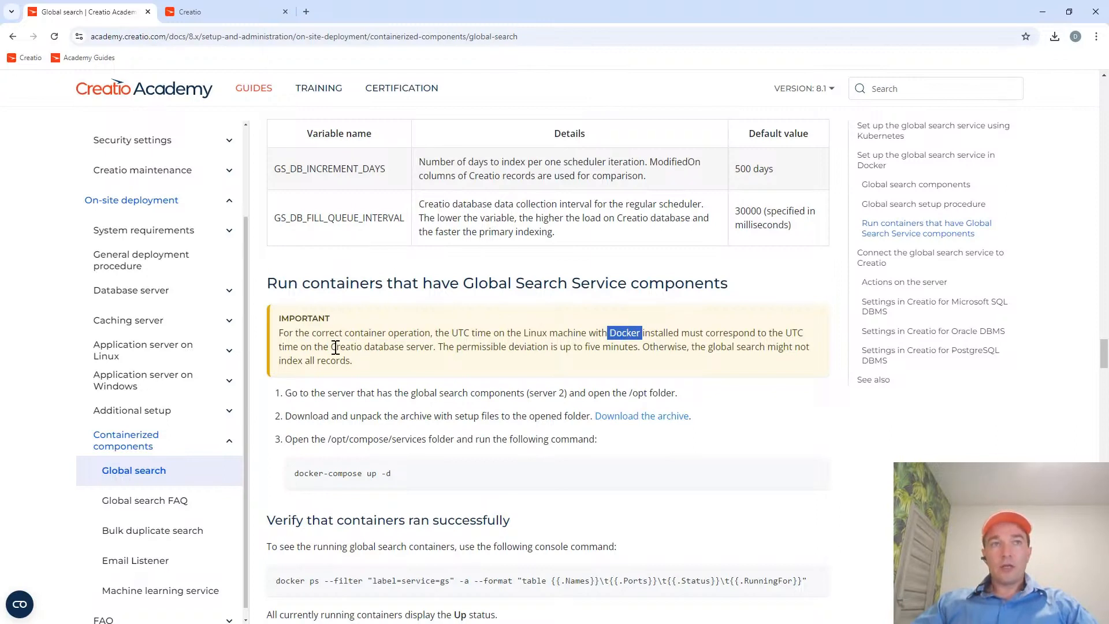
left_click_drag(331, 346, 433, 346)
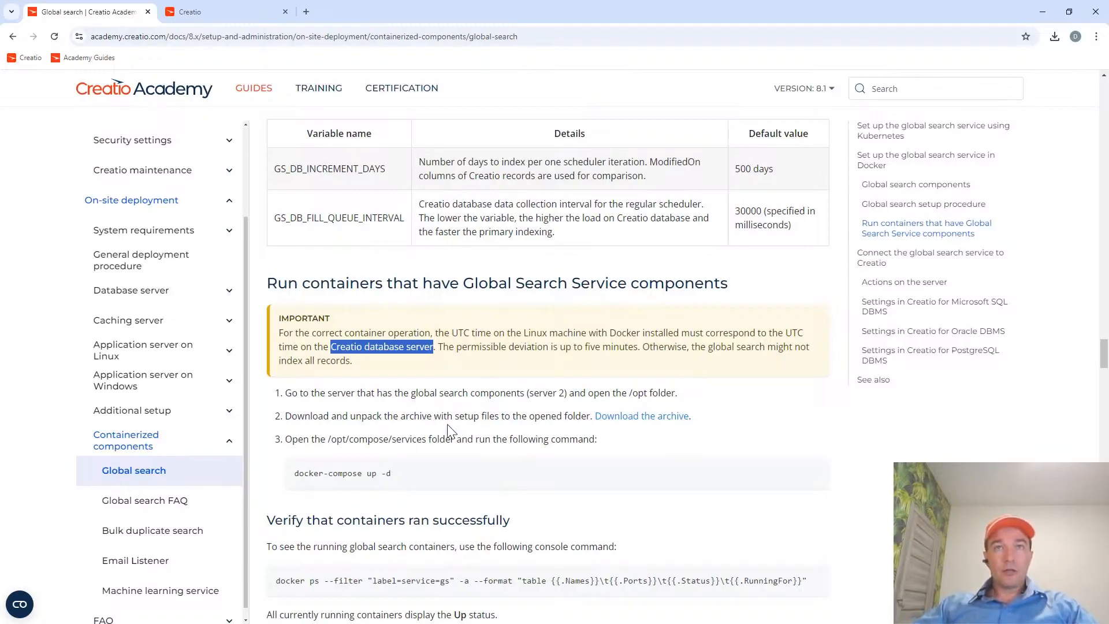
Copy the docker ps --filter "label=service=gs" command from the guide's section on verifying that containers ran successfully.
scroll(450, 430, "up", 1)
scroll(450, 430, "down", 2)
left_click_drag(391, 415, 285, 428)
left_click(287, 451)
scroll(286, 459, "down", 1)
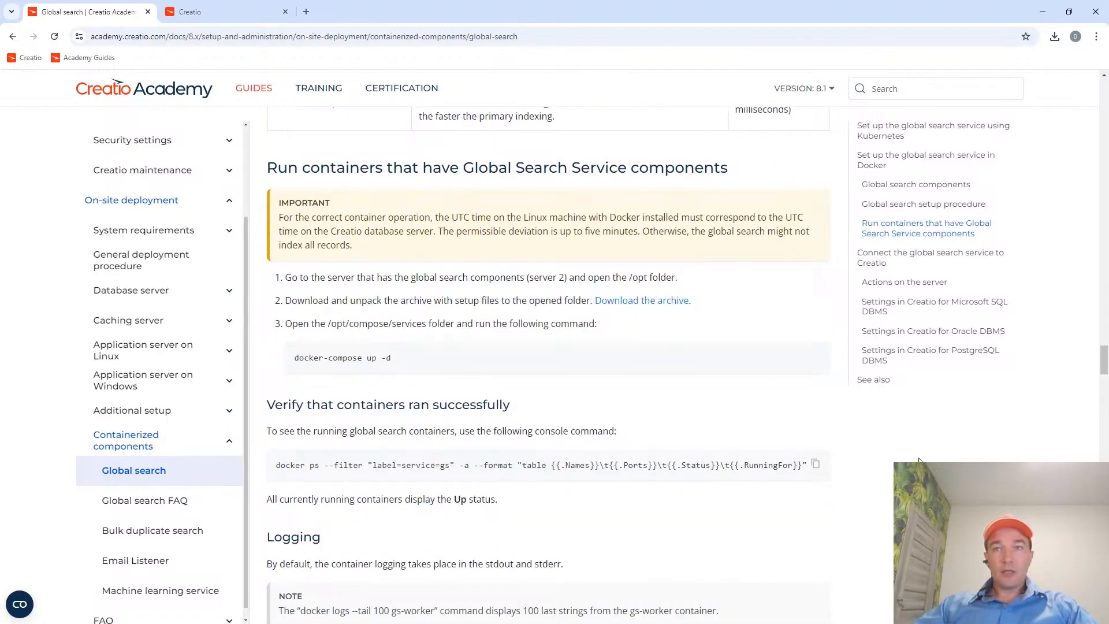
Close docker-info.txt in Far Manager, run the copied docker ps command in the gs-services folder and return to the file panels.
key("alt+Tab")
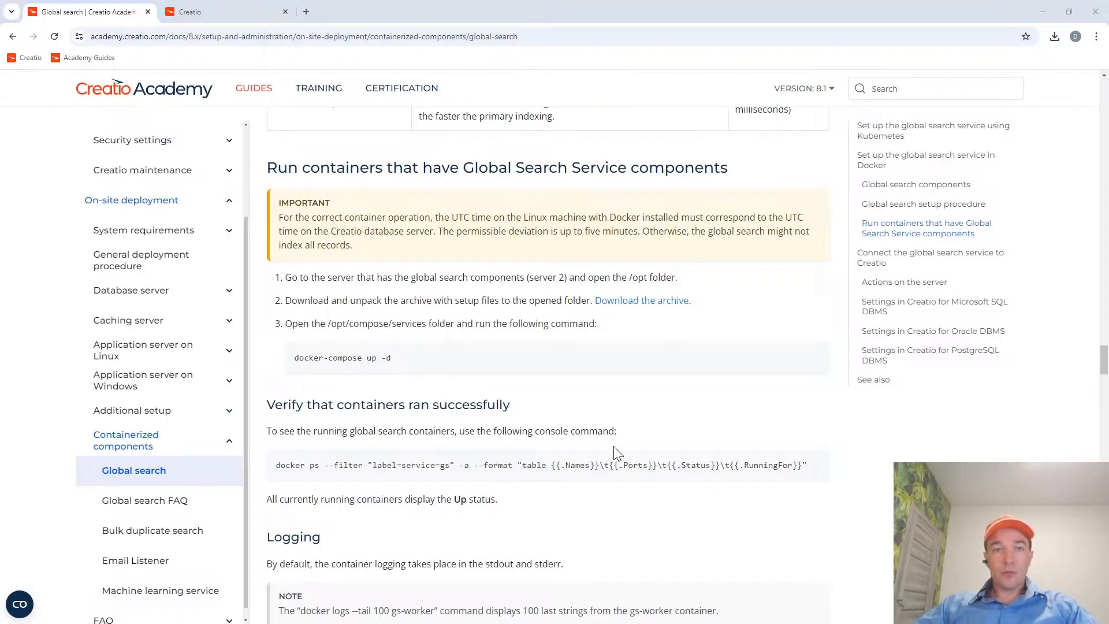
key("Escape")
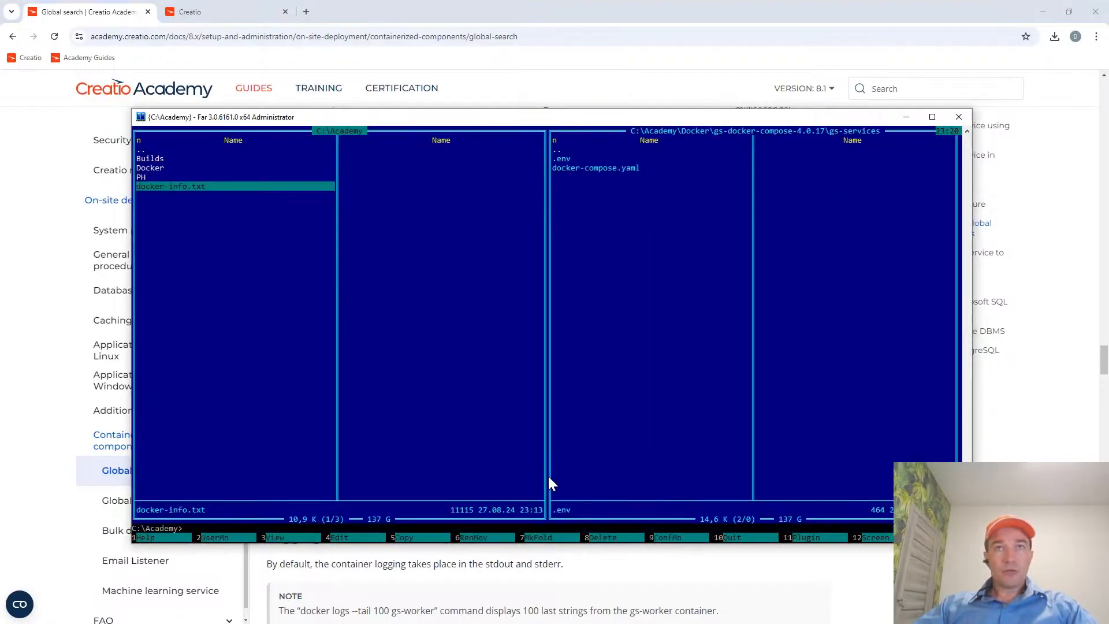
key("Tab")
key("ctrl+o")
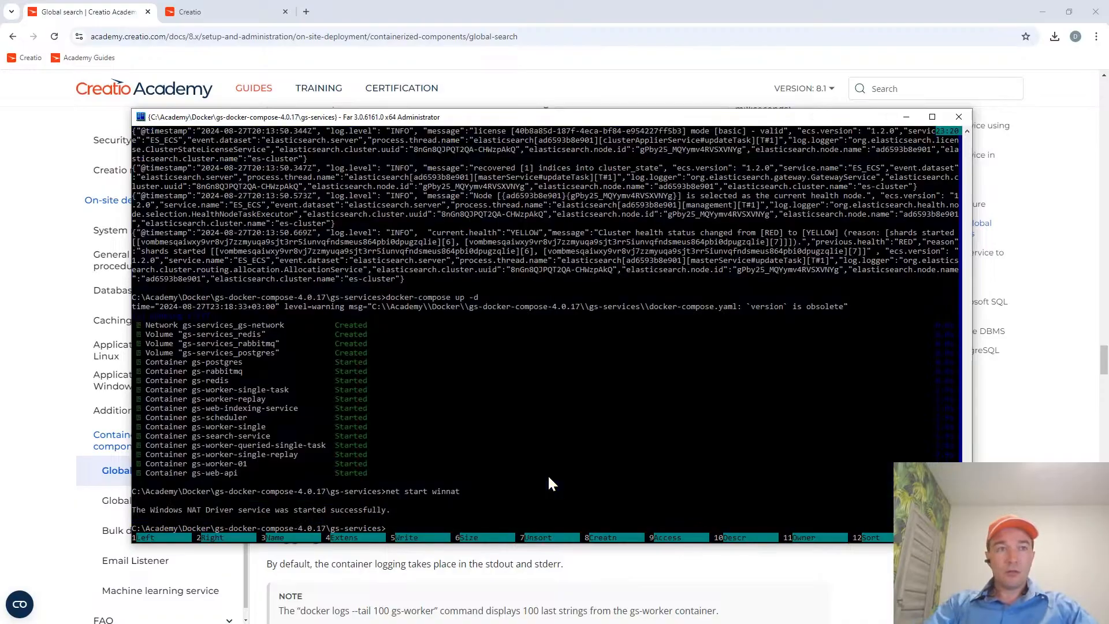
type("docker ps --filter \"label=service=gs\" -a --format \"table {{.Names}}\\t{{.Ports}}\\t{{.Status}}\\t{{.RunningFor}}\"")
key("Return")
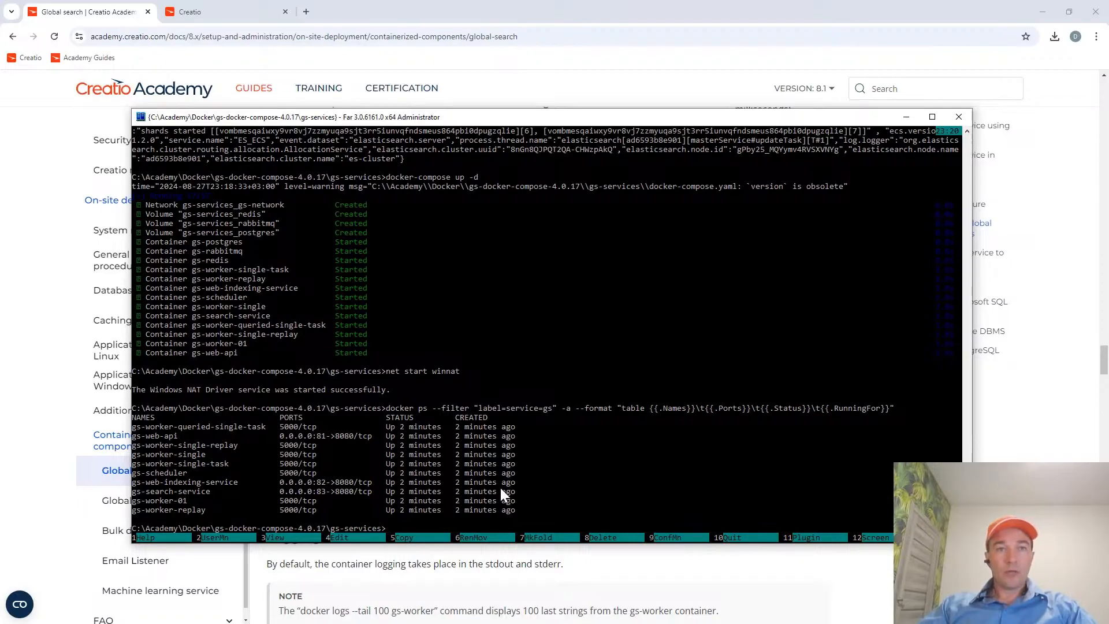
key("ctrl+o")
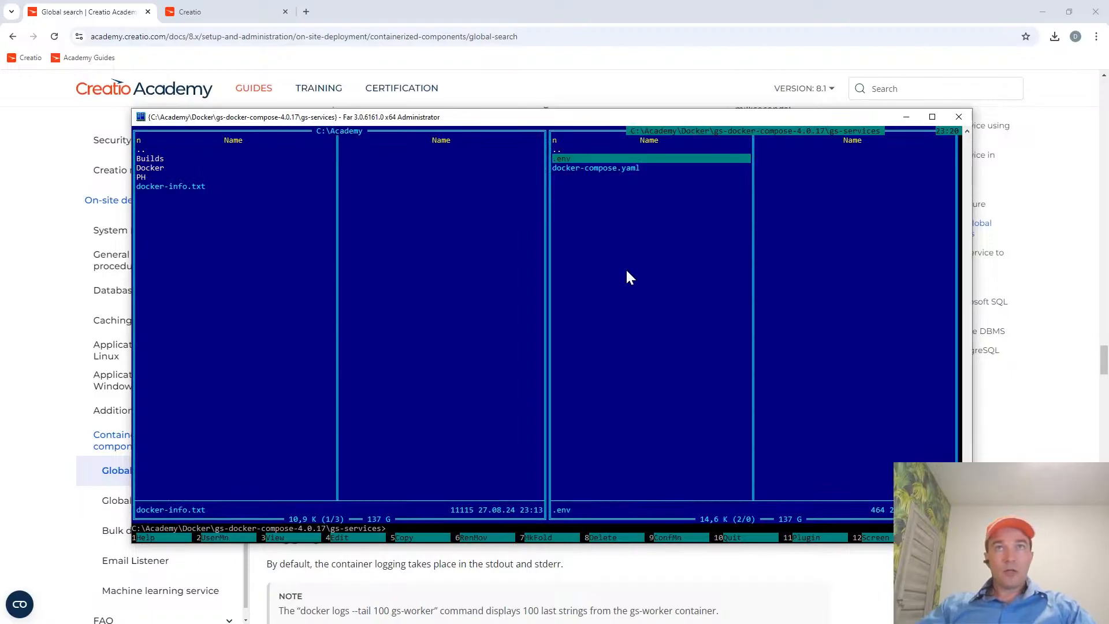
Copy the docker logs --tail 100 gs-worker command from the guide's Logging note and run it in Far Manager's gs-services folder.
key("alt+Tab")
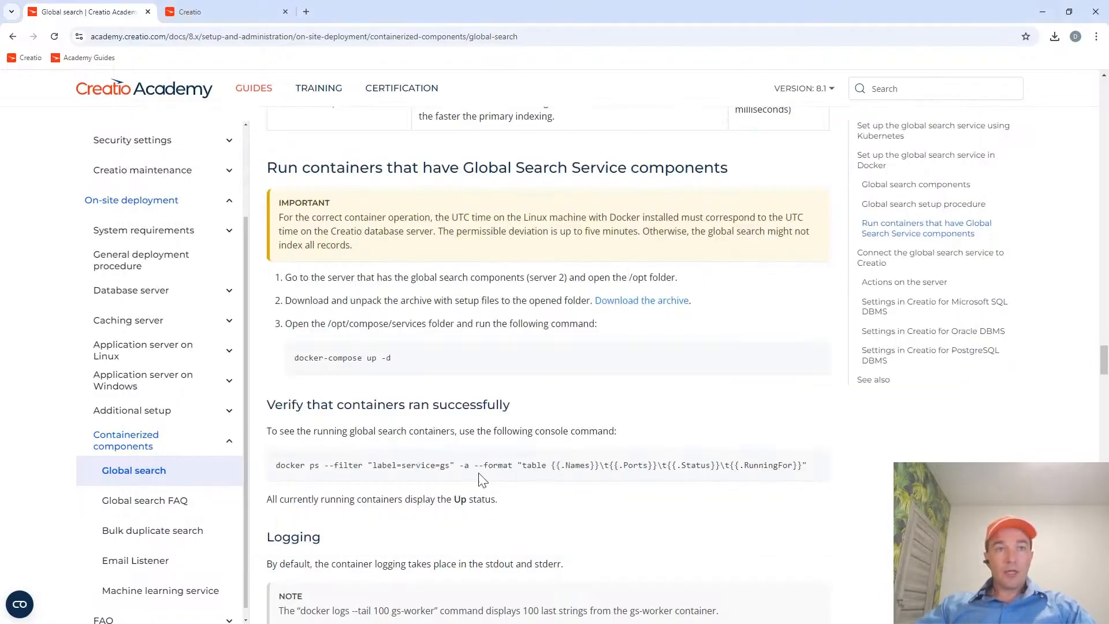
scroll(460, 445, "down", 5)
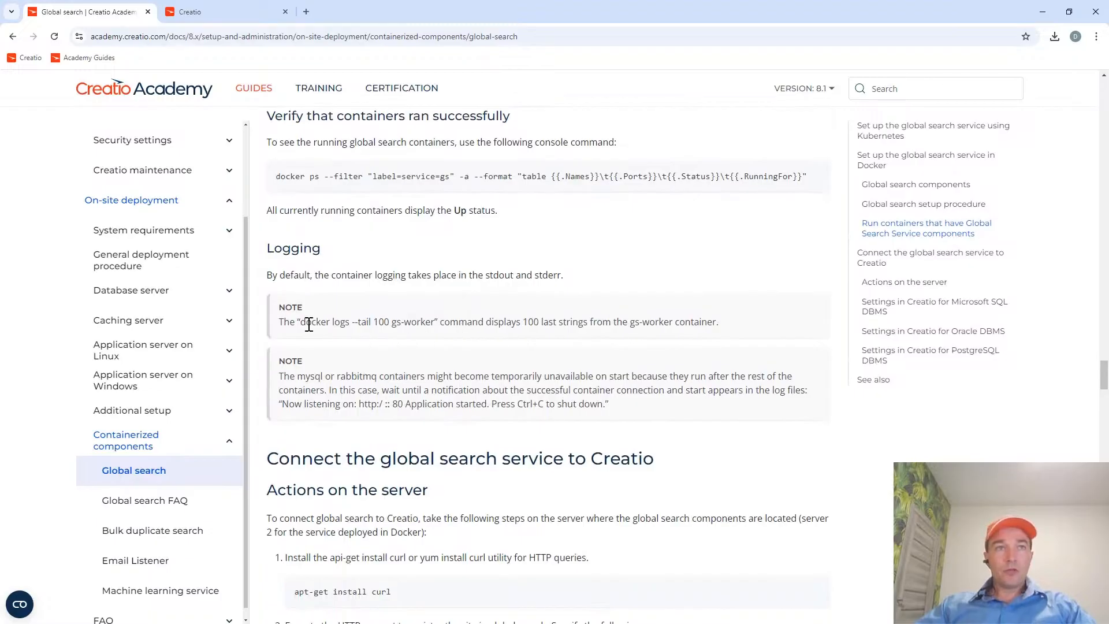
left_click_drag(301, 324, 435, 322)
key("ctrl+c")
key("alt+Tab")
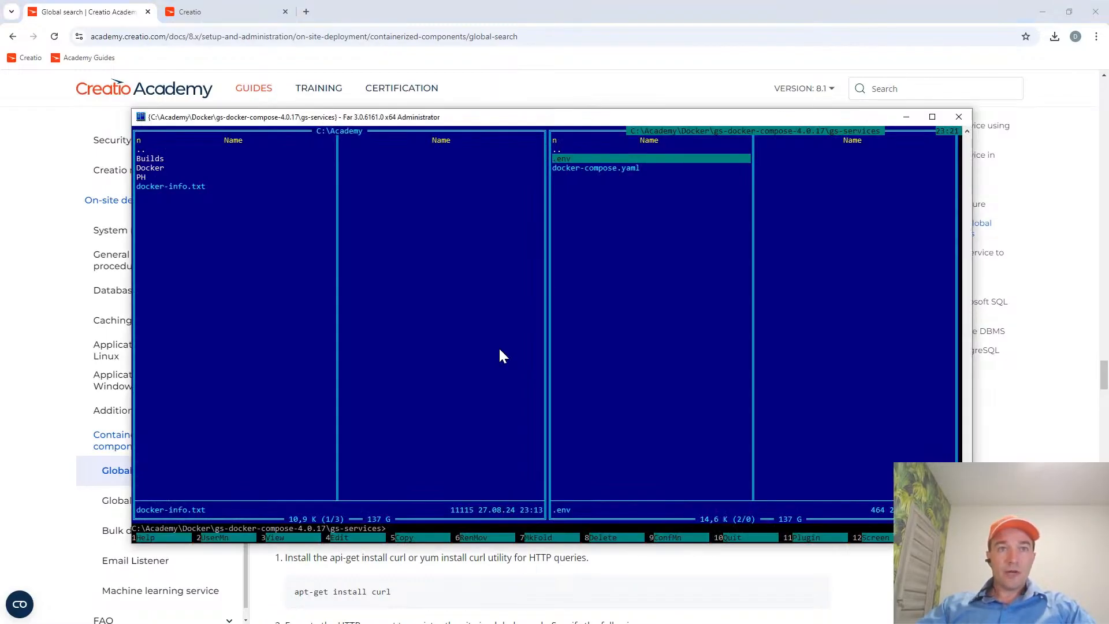
key("ctrl+v")
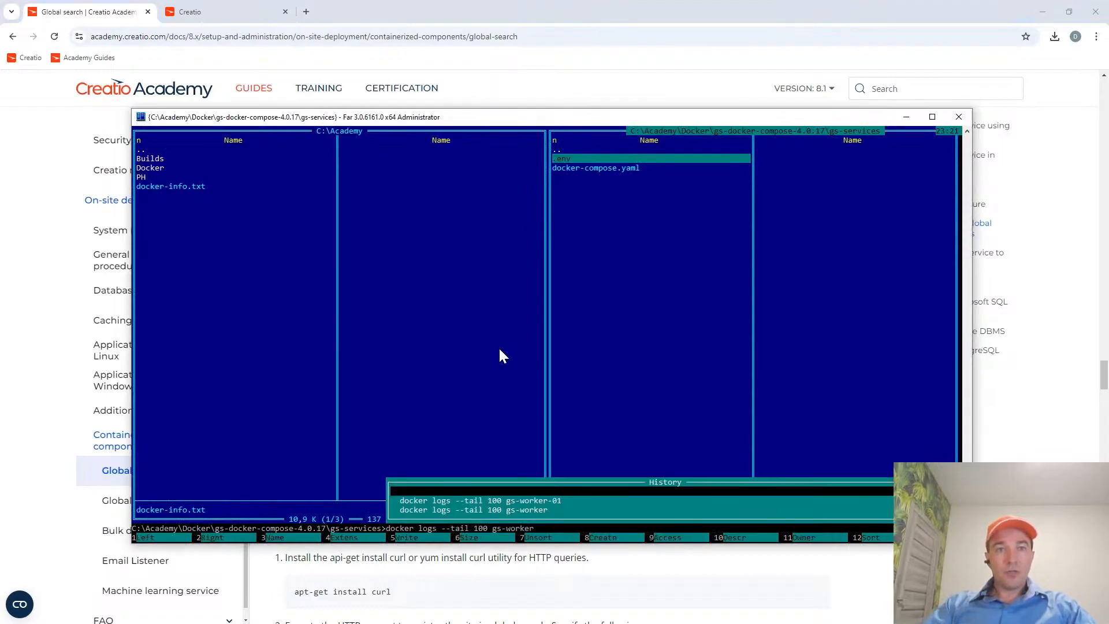
key("Return")
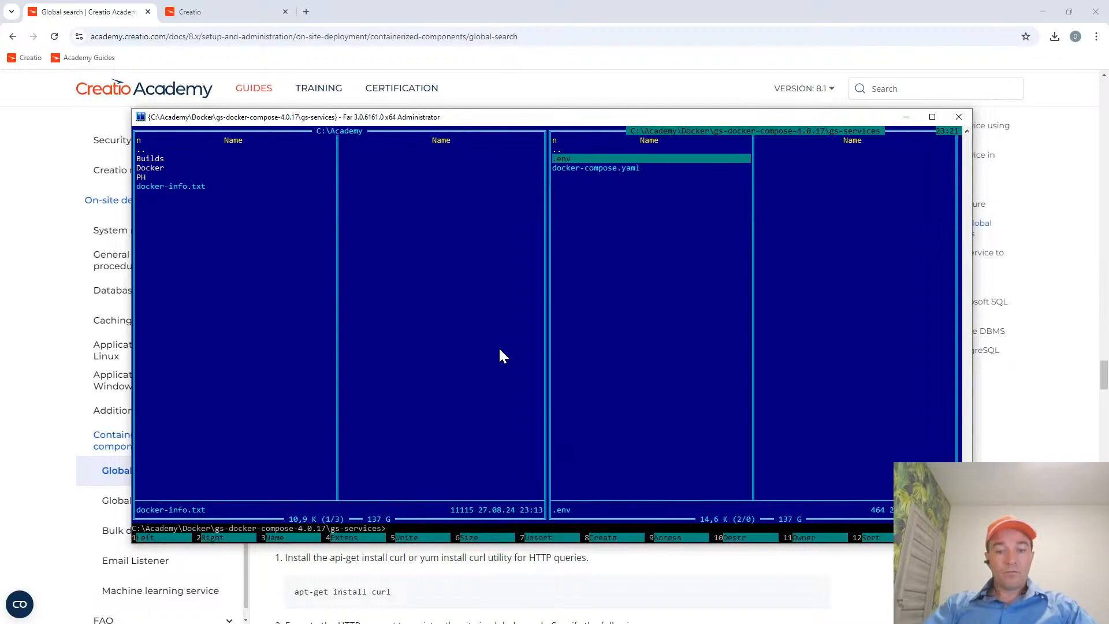
Check the worker container's name in Docker Desktop and run docker logs --tail 100 gs-worker-01 in the gs-services folder.
key("Up")
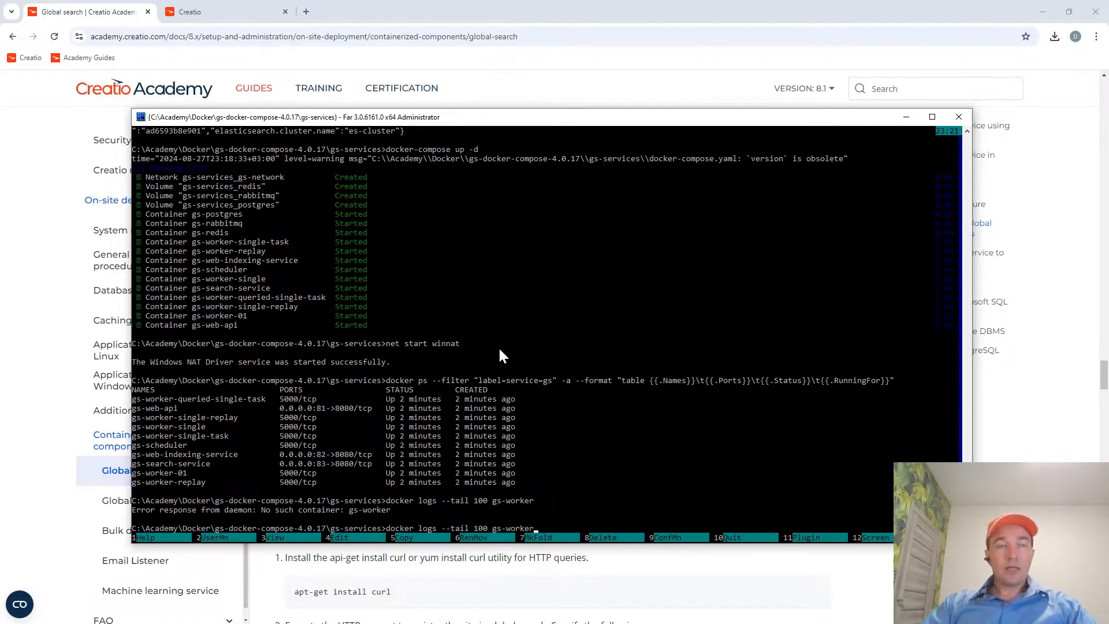
key("alt+Tab")
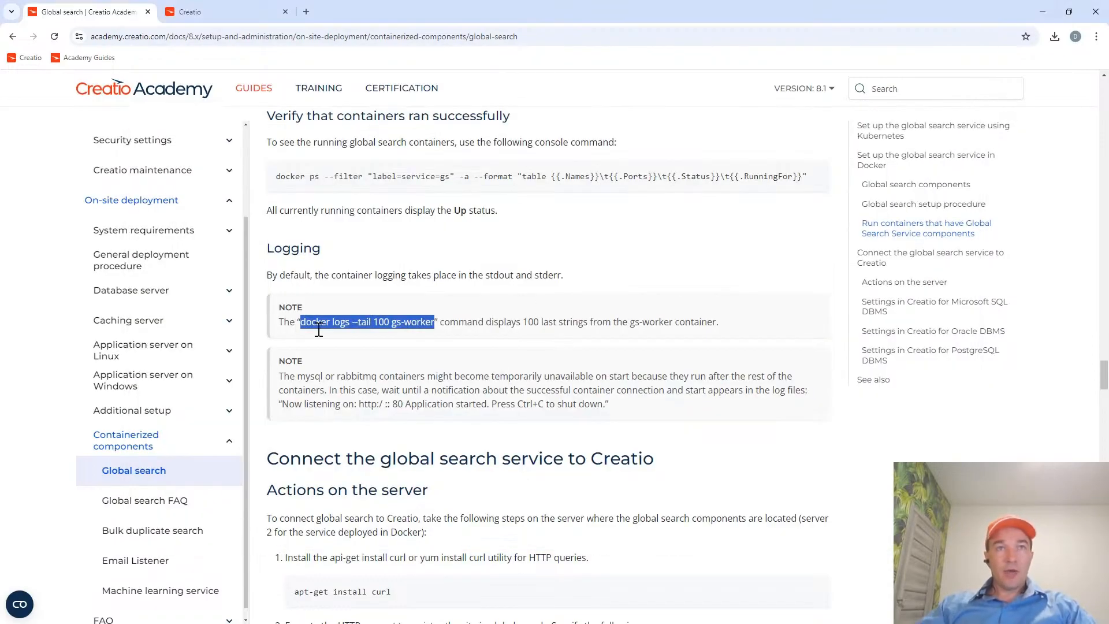
key("alt+Tab")
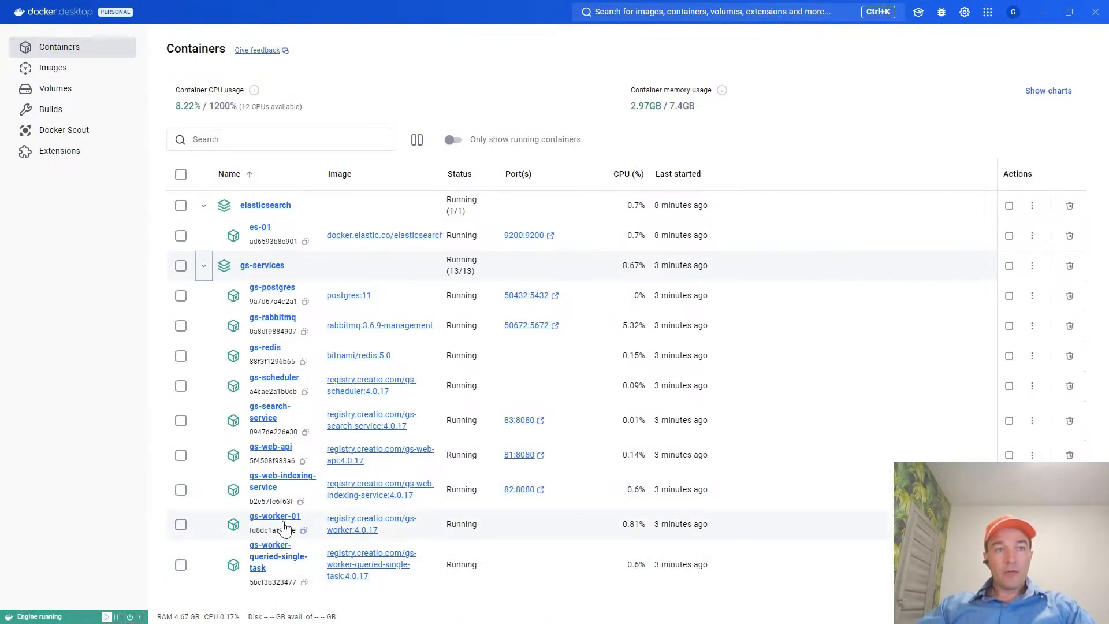
key("alt+Tab")
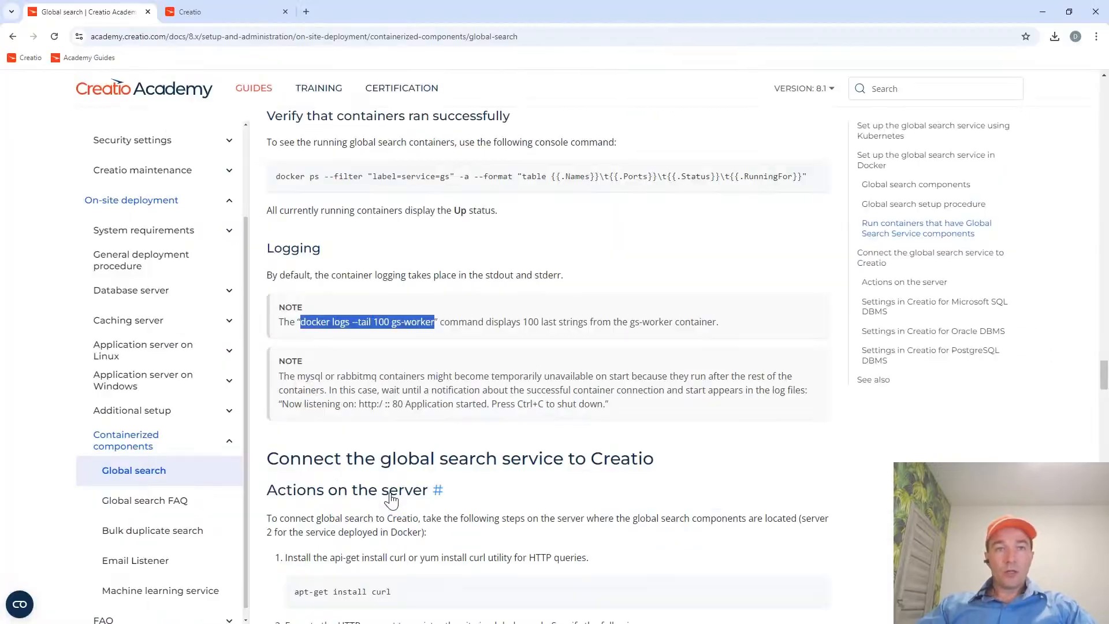
key("alt+Tab")
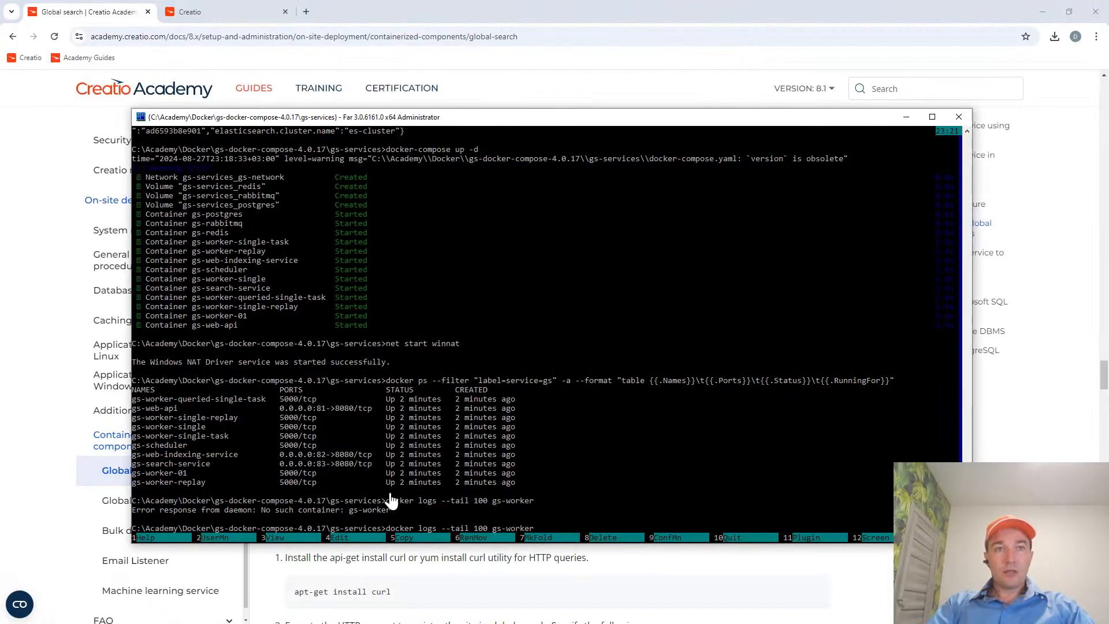
key("Up")
type("0")
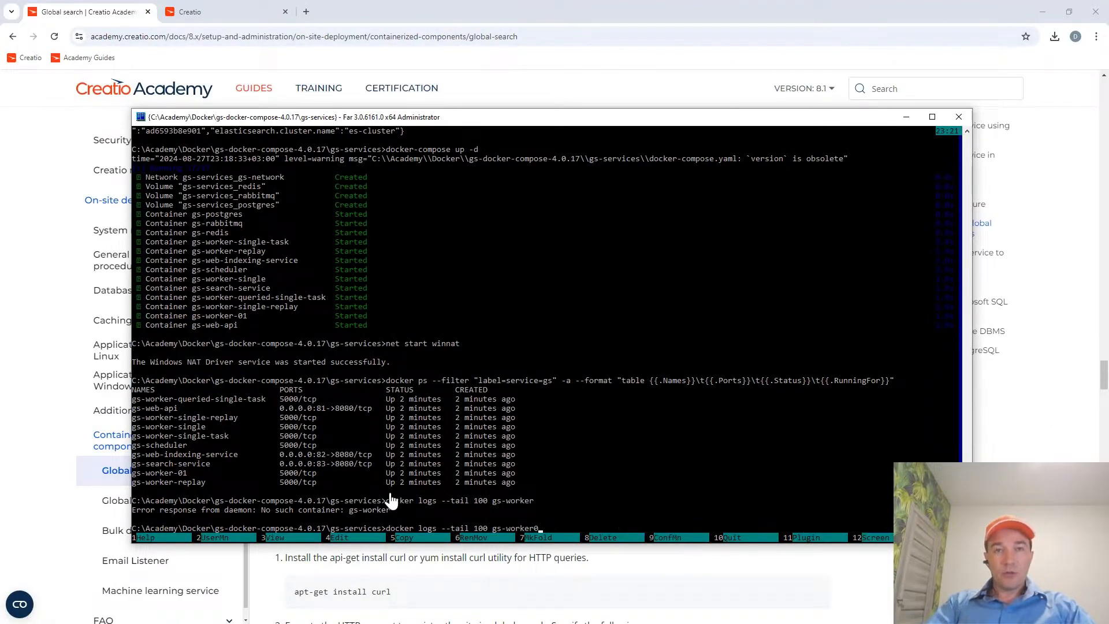
key("BackSpace")
type("-01")
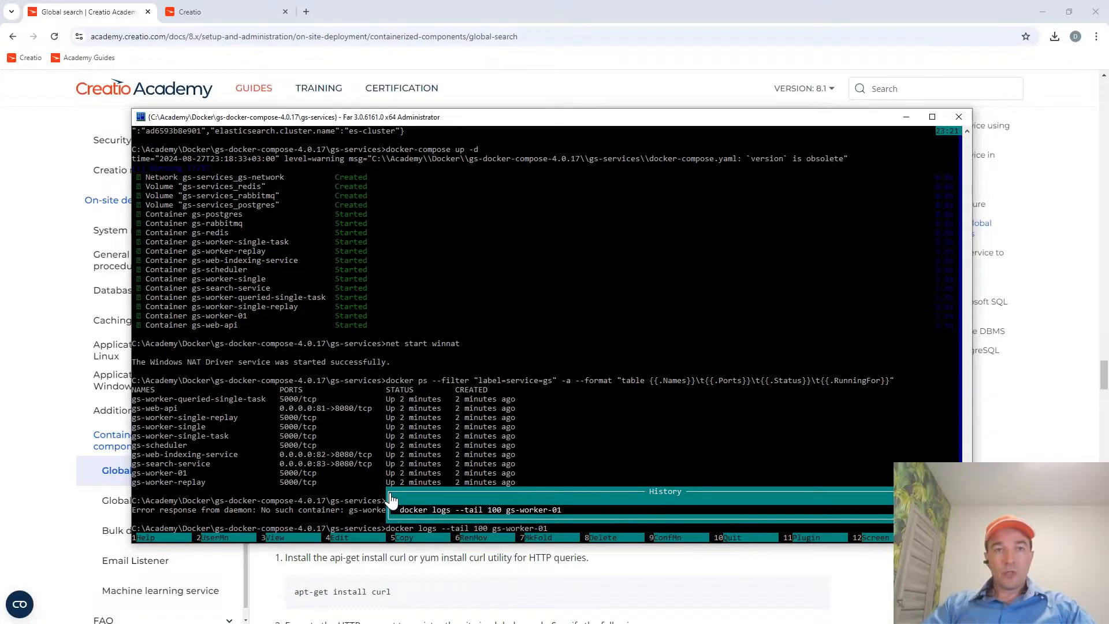
key("Return")
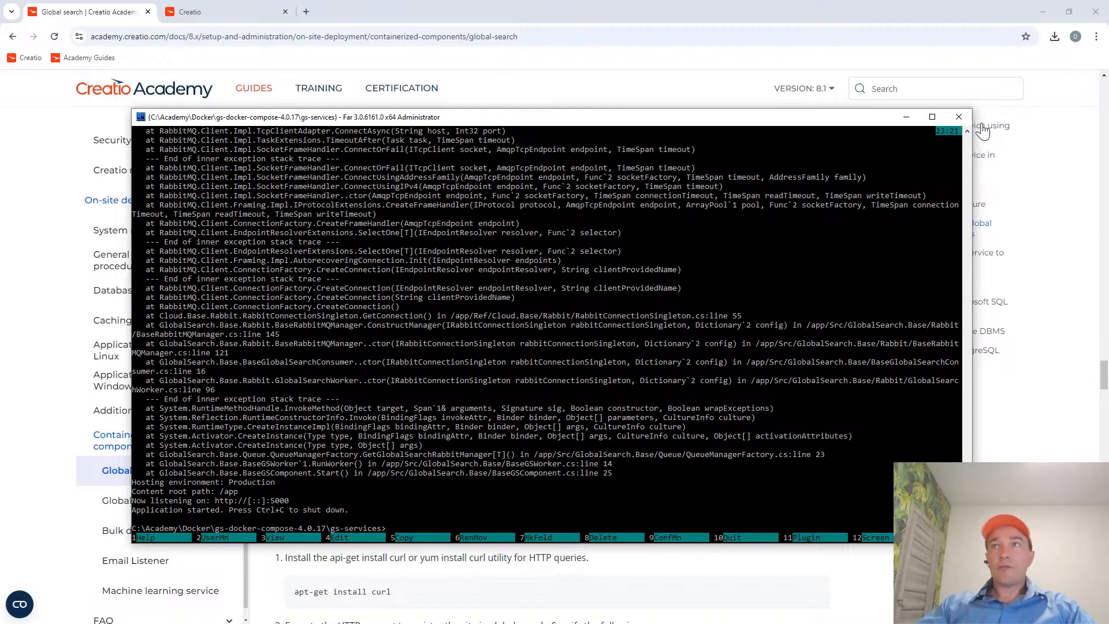
scroll(969, 138, "up", 15)
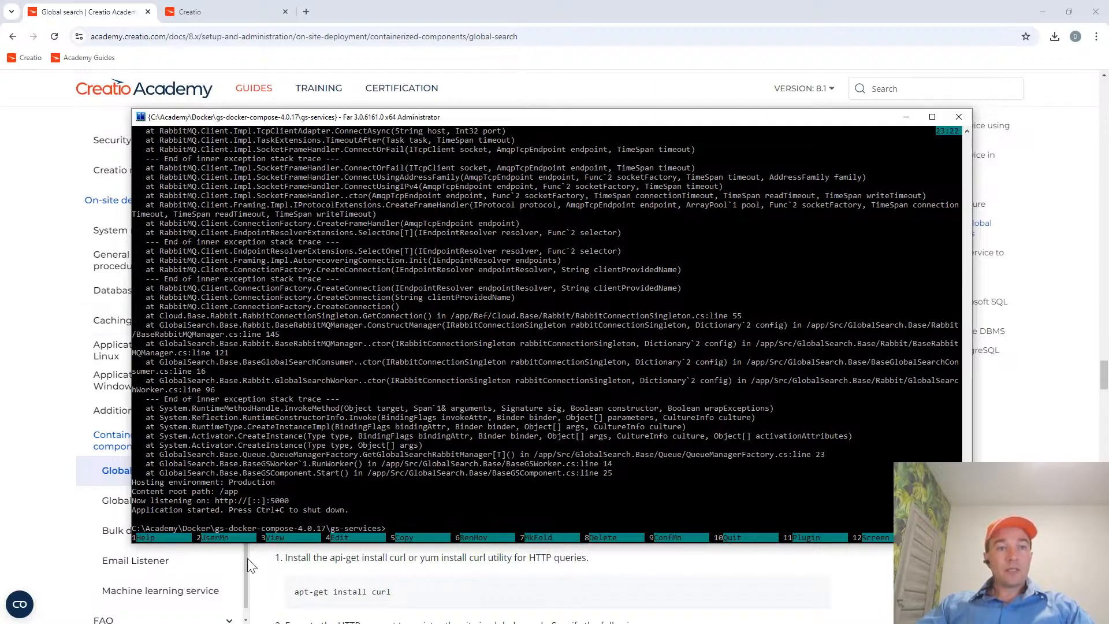
Switch to Docker Desktop and review the status of all containers in the gs-services group.
left_click(260, 623)
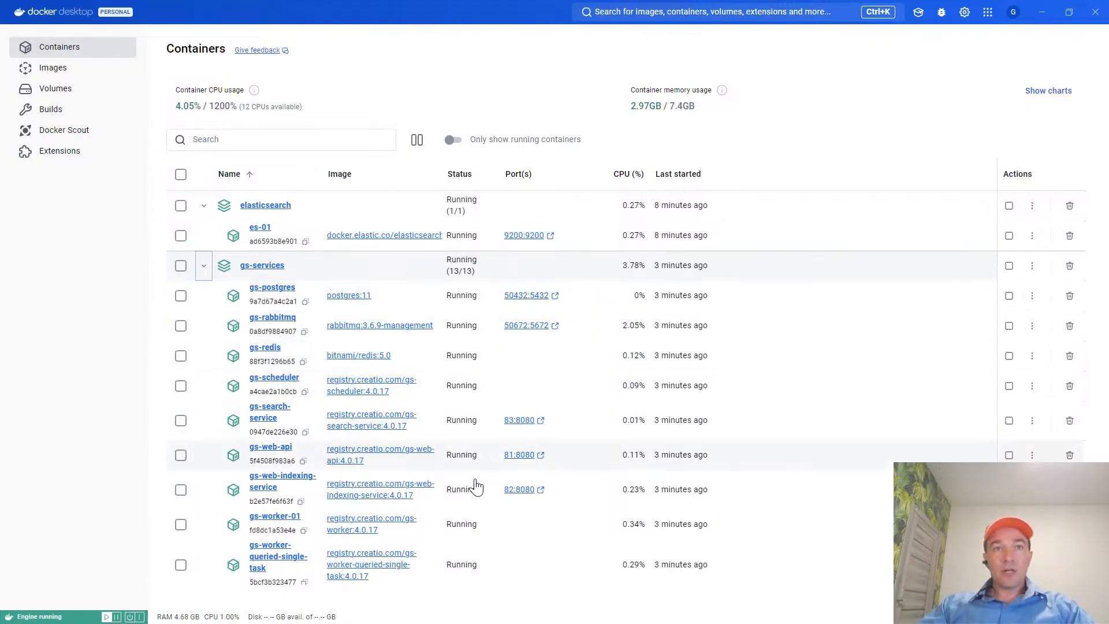
scroll(491, 519, "down", 2)
scroll(494, 537, "down", 1)
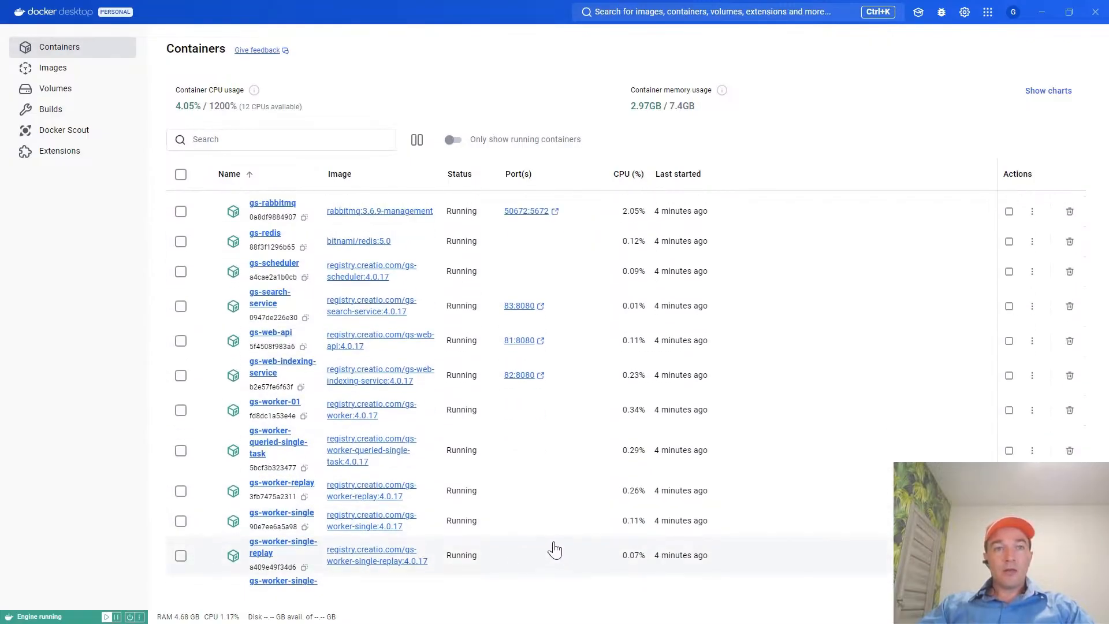
scroll(555, 531, "up", 4)
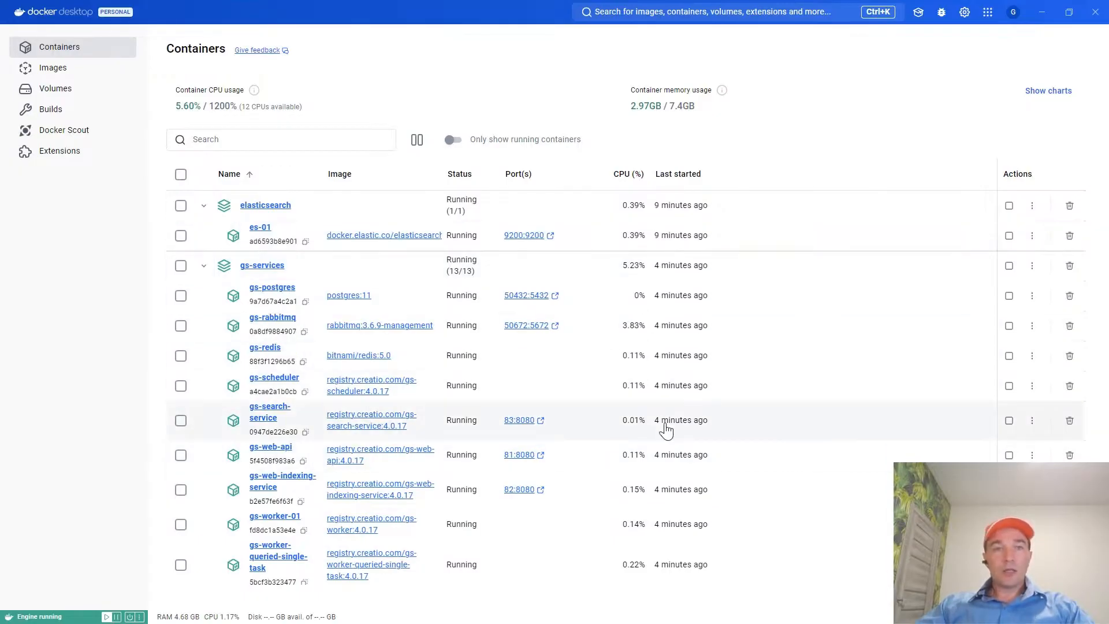
Return to the guide, highlight the docker logs command in the Logging note and read on to the section on connecting global search to Creatio.
key("alt+Tab")
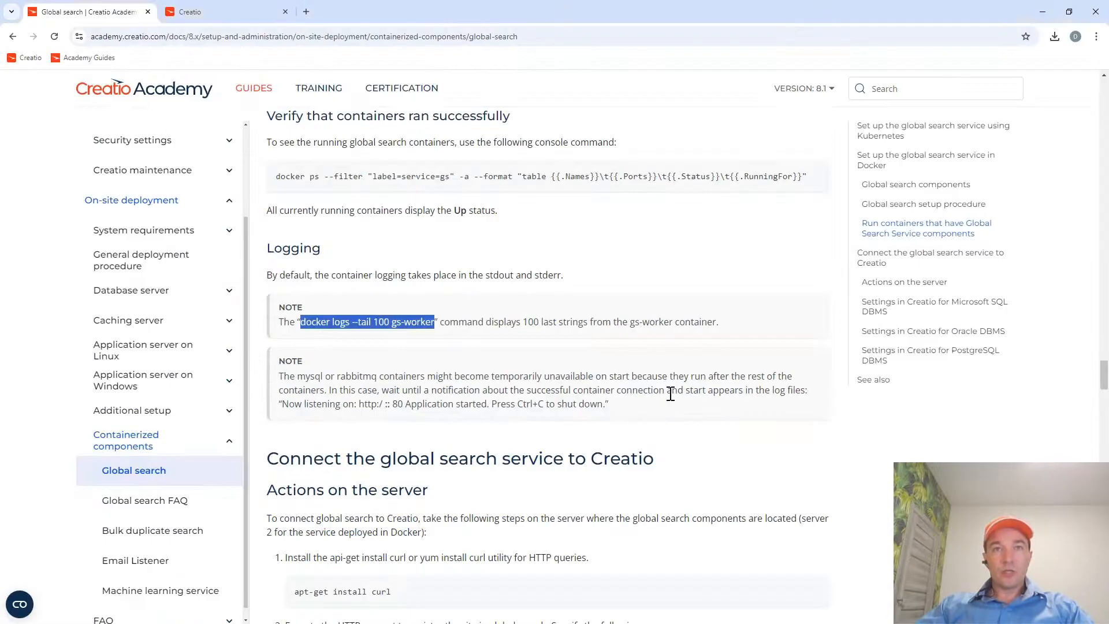
left_click(495, 319)
left_click_drag(433, 323, 300, 322)
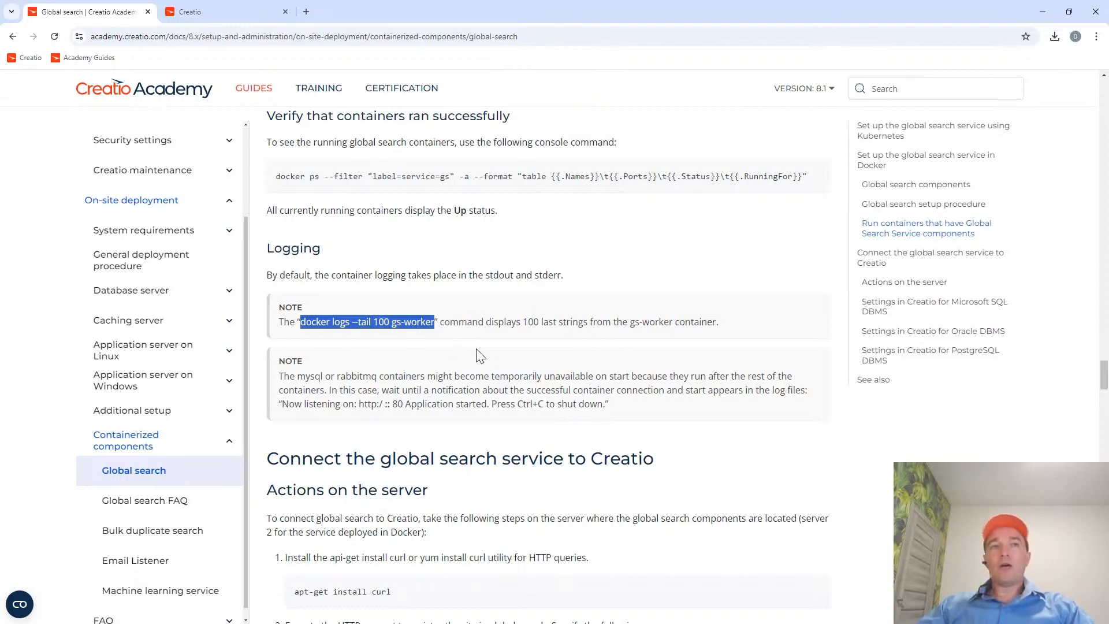
scroll(501, 374, "down", 1)
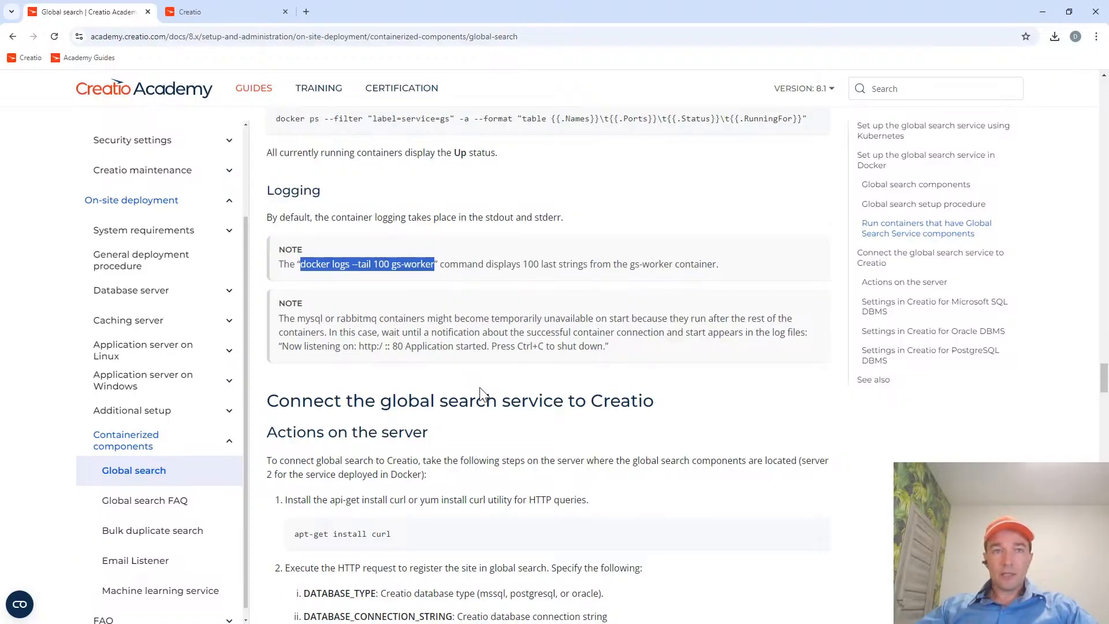
scroll(479, 395, "down", 5)
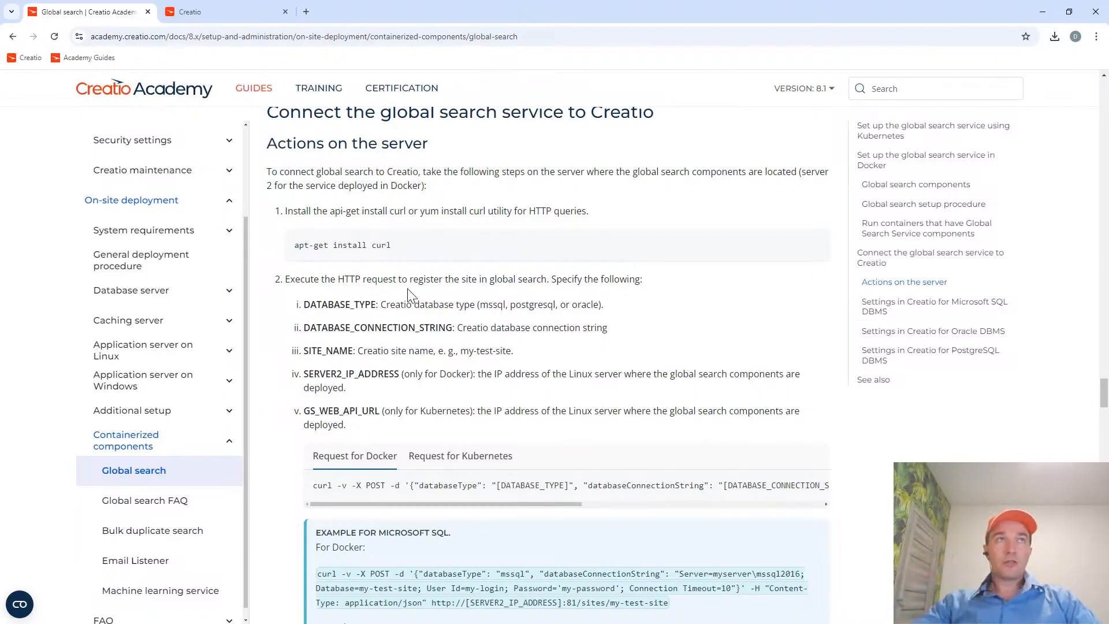
Open the Contacts section of the local Creatio site and compare it with the containers running in Docker Desktop.
left_click(243, 13)
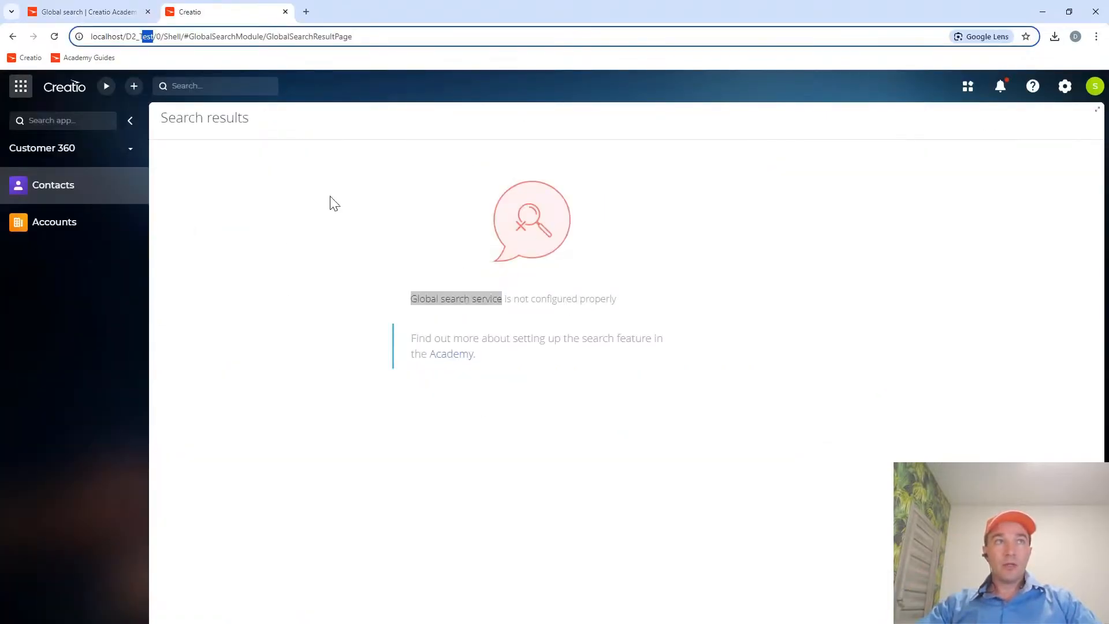
left_click(92, 194)
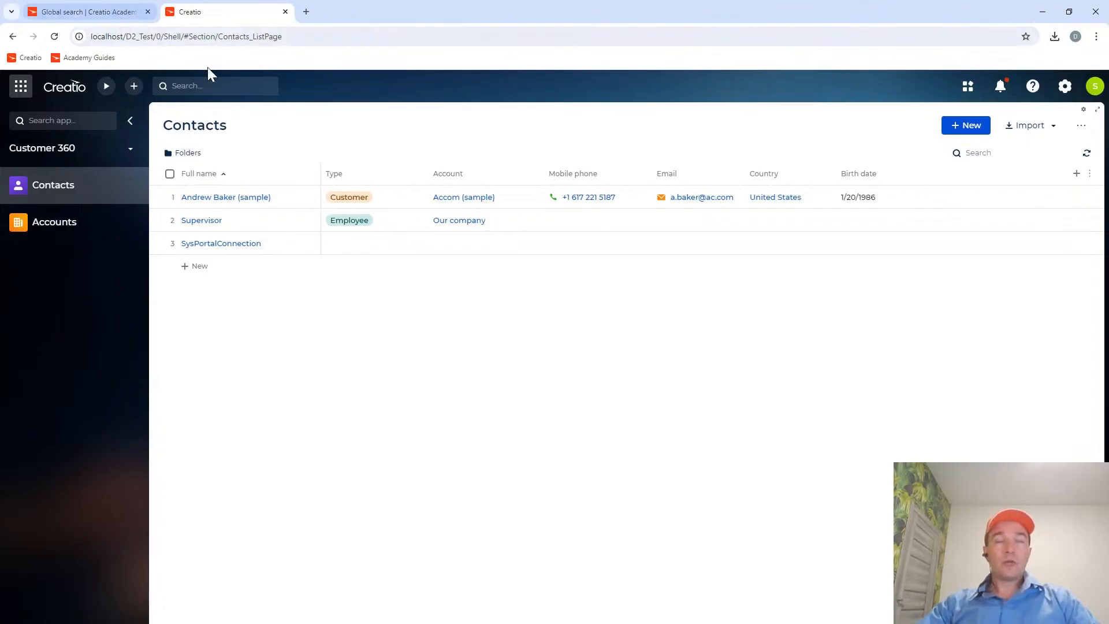
key("alt+Tab")
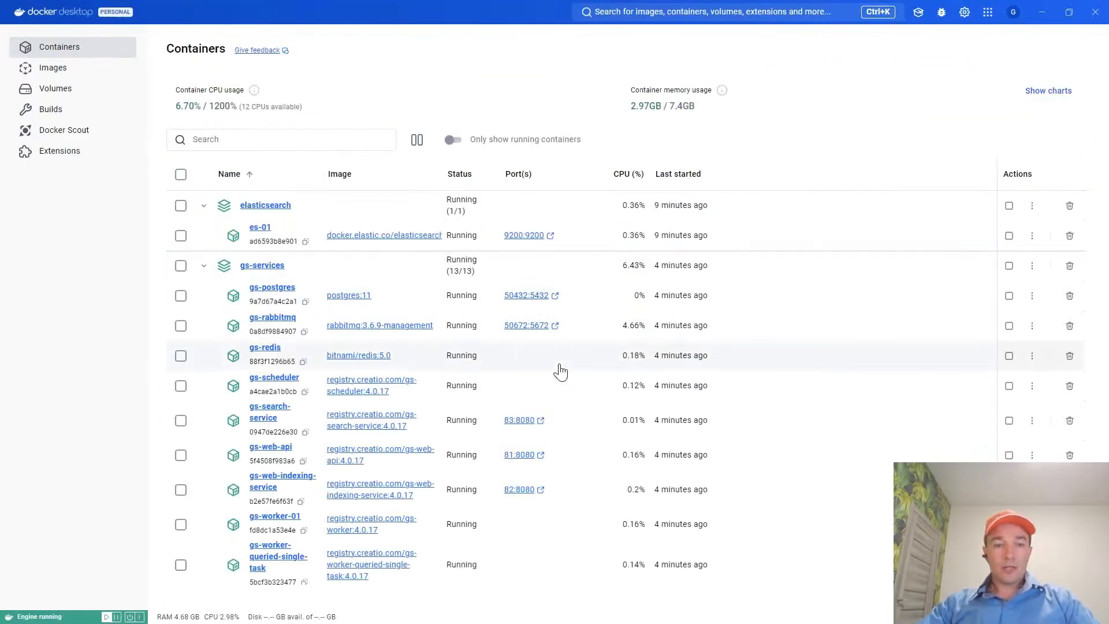
key("alt+Tab")
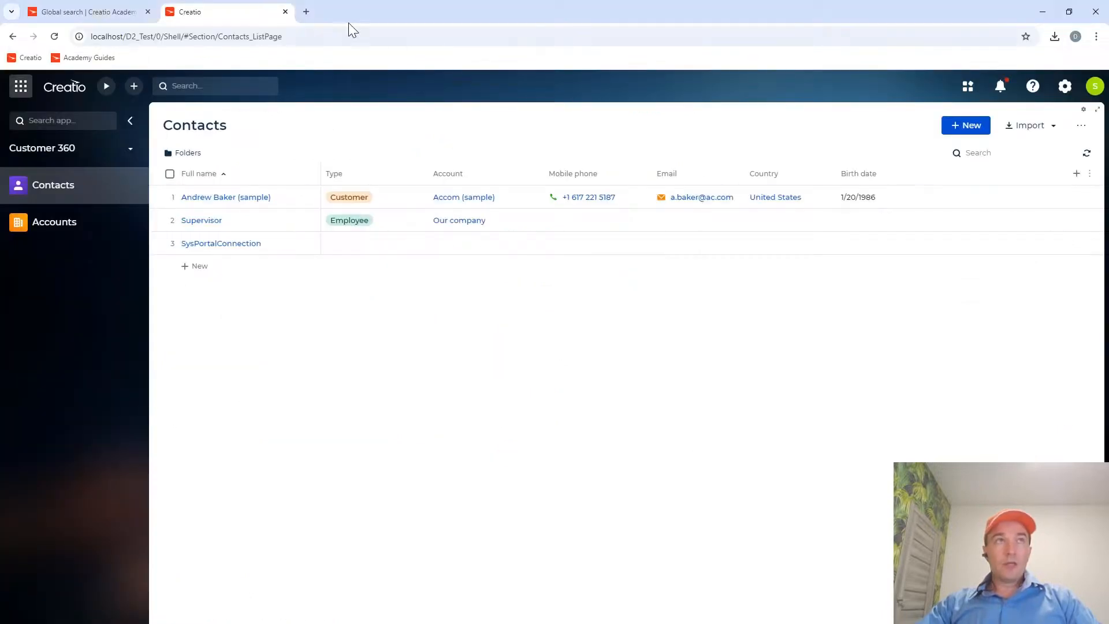
Return to the global search guide and highlight curl in the install command under Actions on the server.
left_click(101, 16)
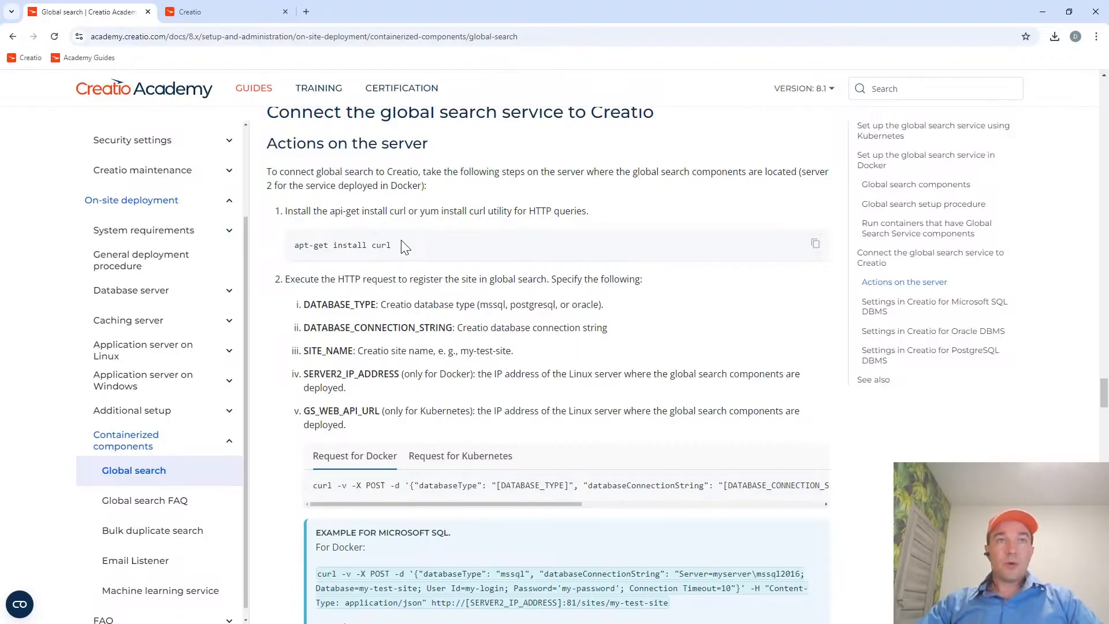
left_click_drag(402, 246, 374, 245)
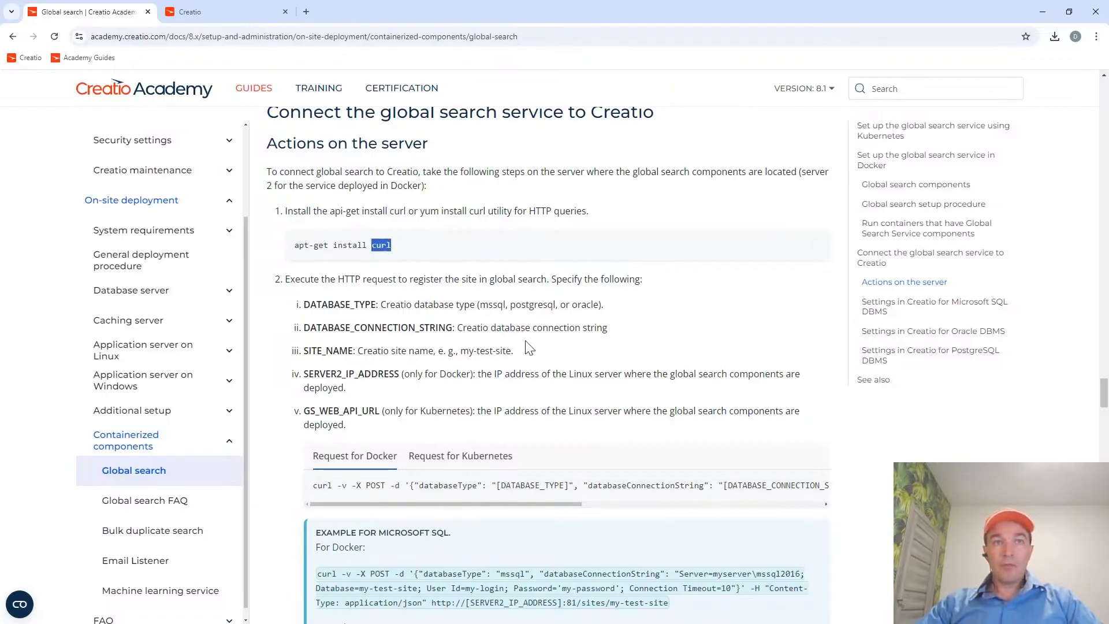
scroll(528, 349, "down", 1)
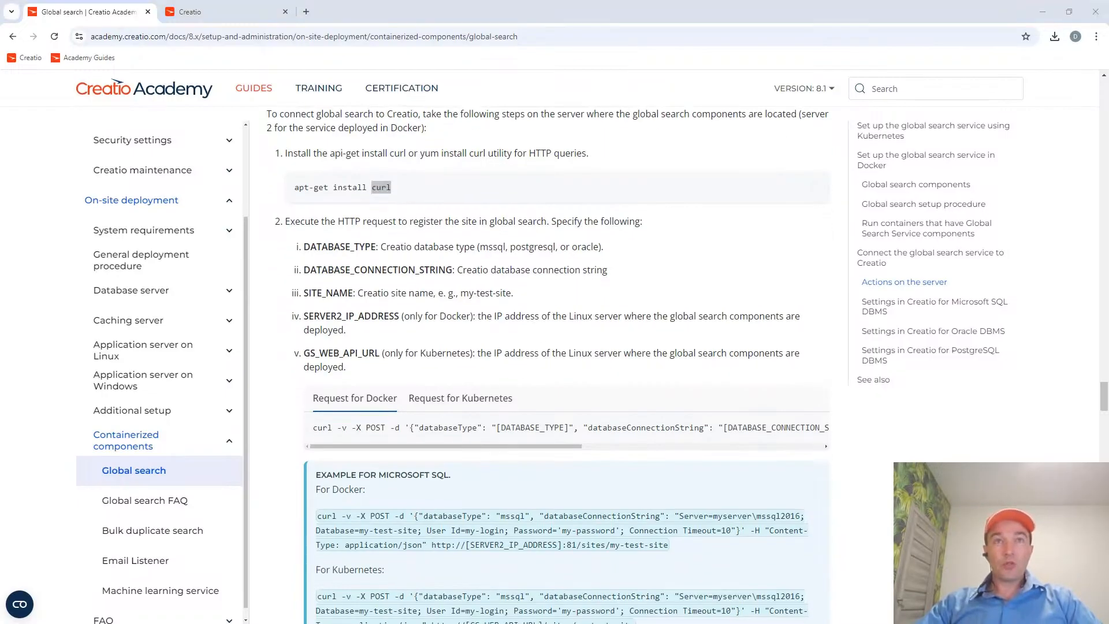
key("alt+Tab")
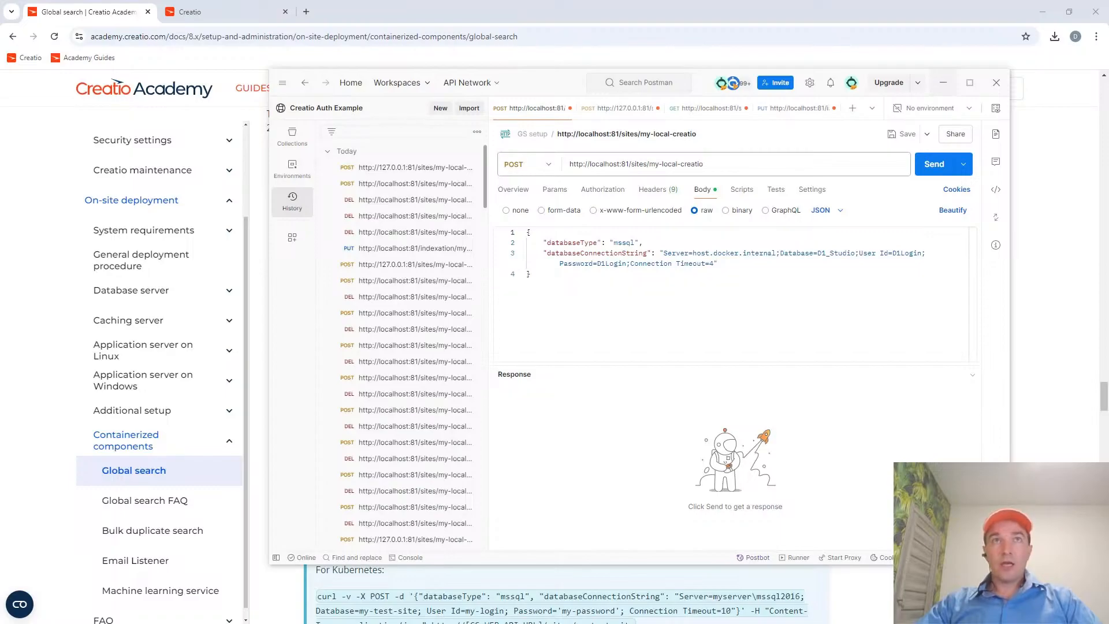
left_click_drag(555, 88, 582, 82)
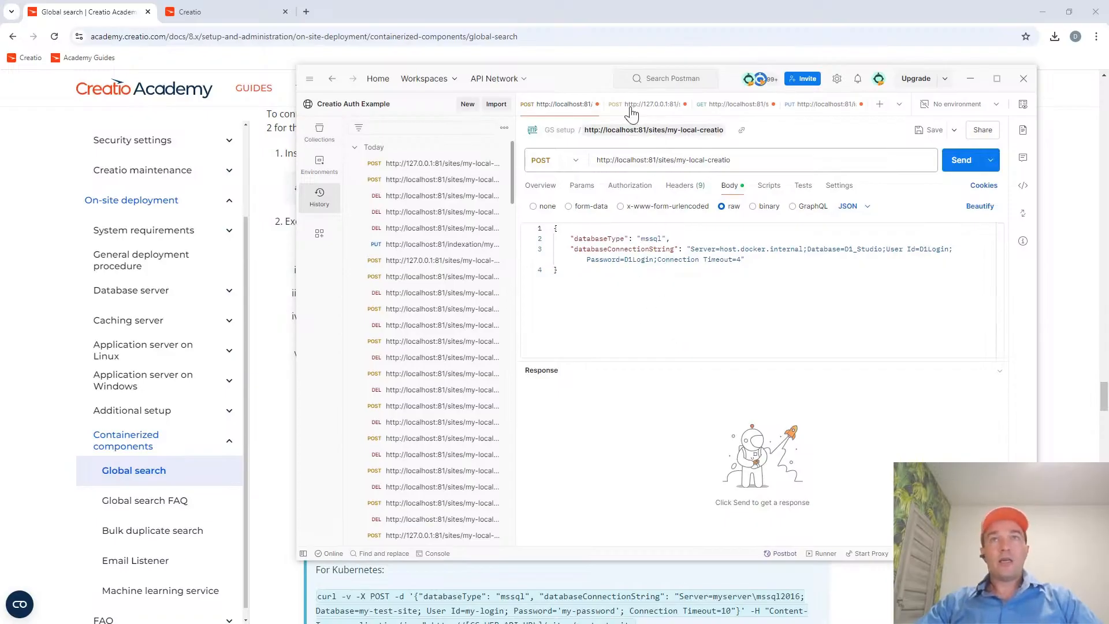
left_click(253, 55)
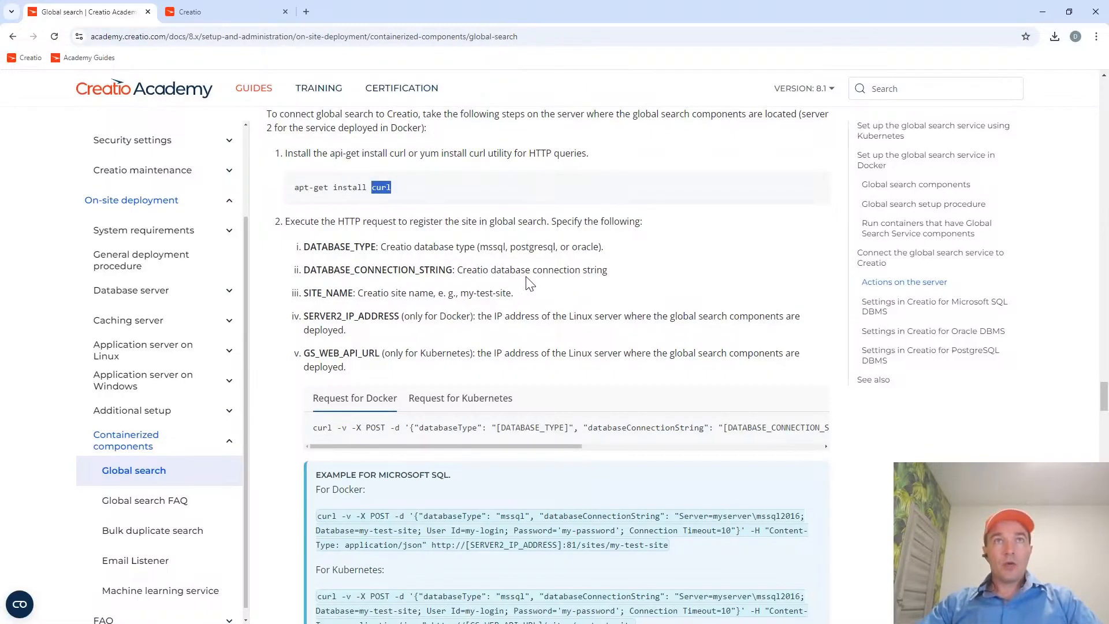
Highlight "register the site in global search" in the guide's second server action and examine the Docker request example for Microsoft SQL.
scroll(529, 283, "down", 1)
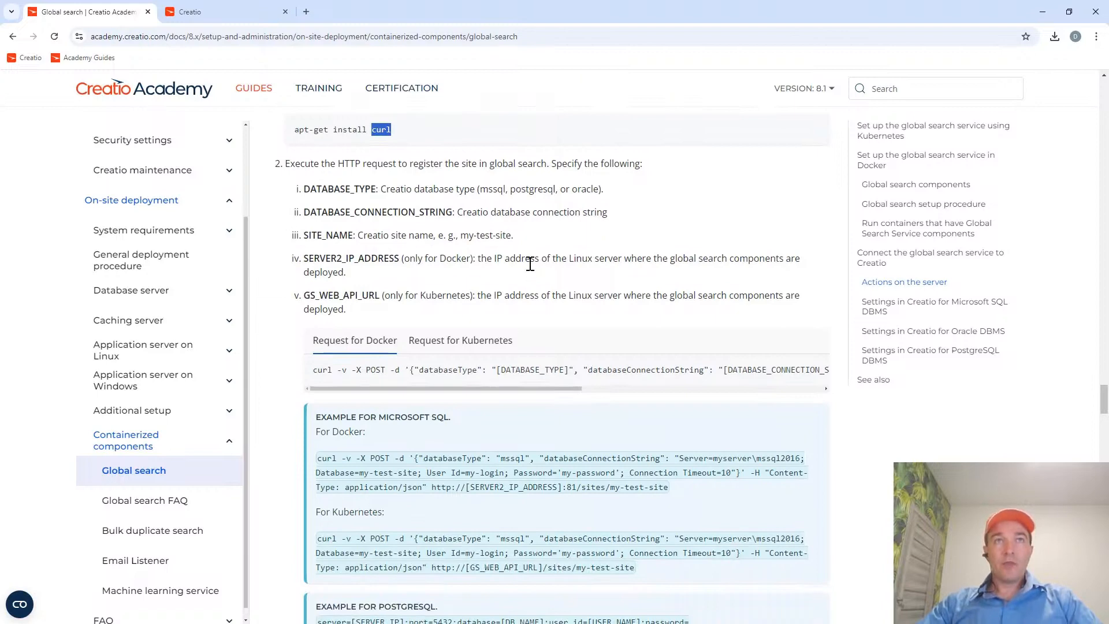
scroll(527, 258, "up", 1)
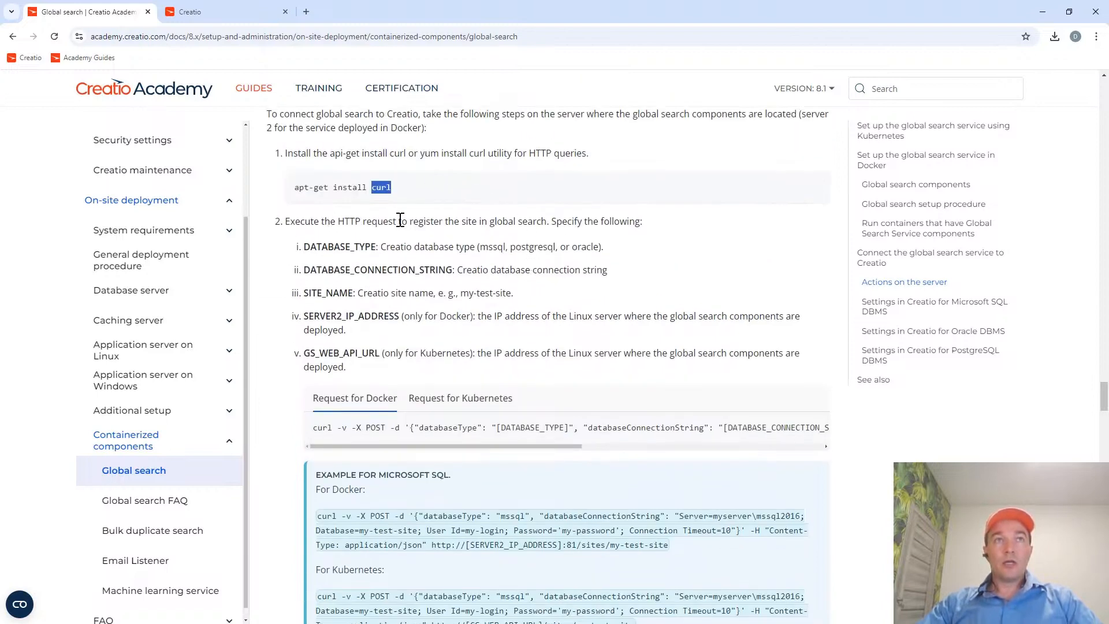
left_click_drag(409, 222, 549, 223)
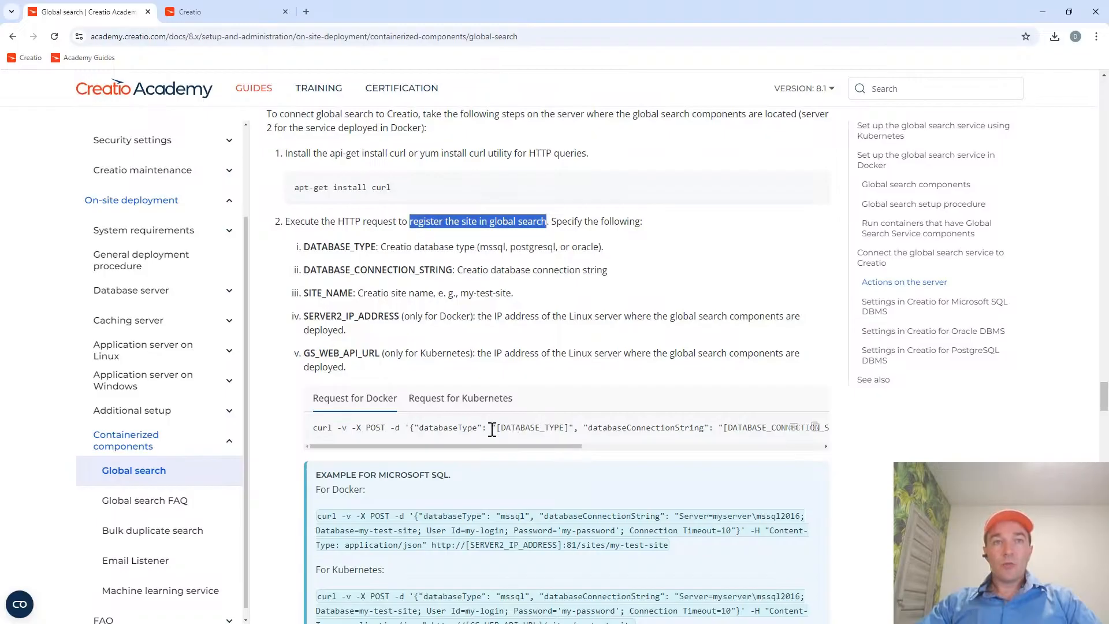
scroll(491, 427, "down", 2)
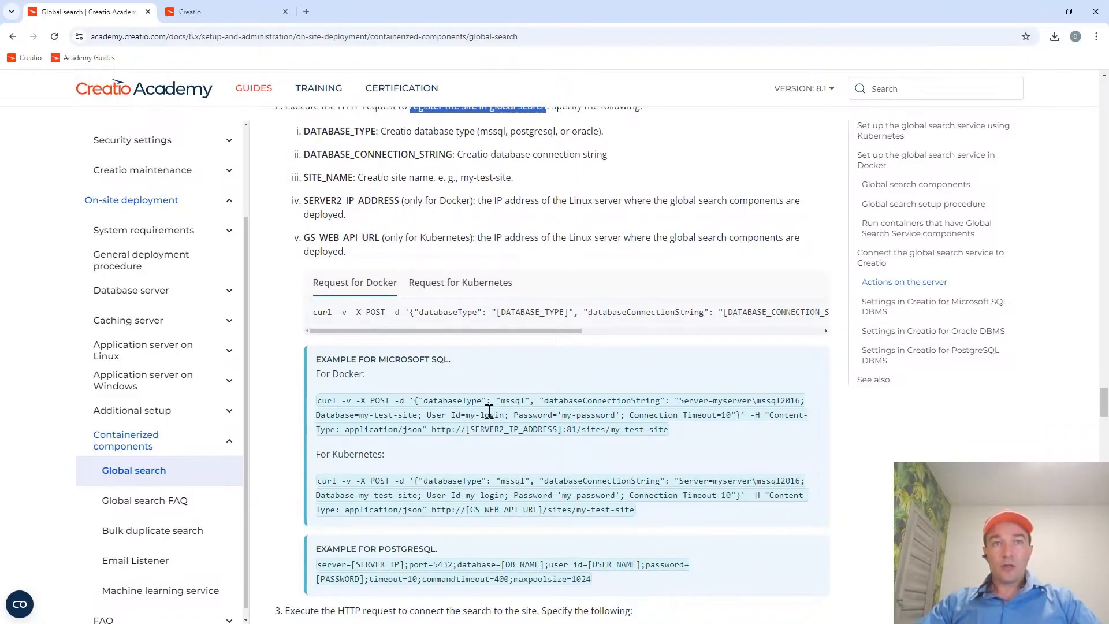
Highlight my-test-site, the database connection string and [SERVER2_IP_ADDRESS] in the guide's Microsoft SQL example for Docker, checking the Postman request in between.
left_click_drag(432, 429, 613, 430)
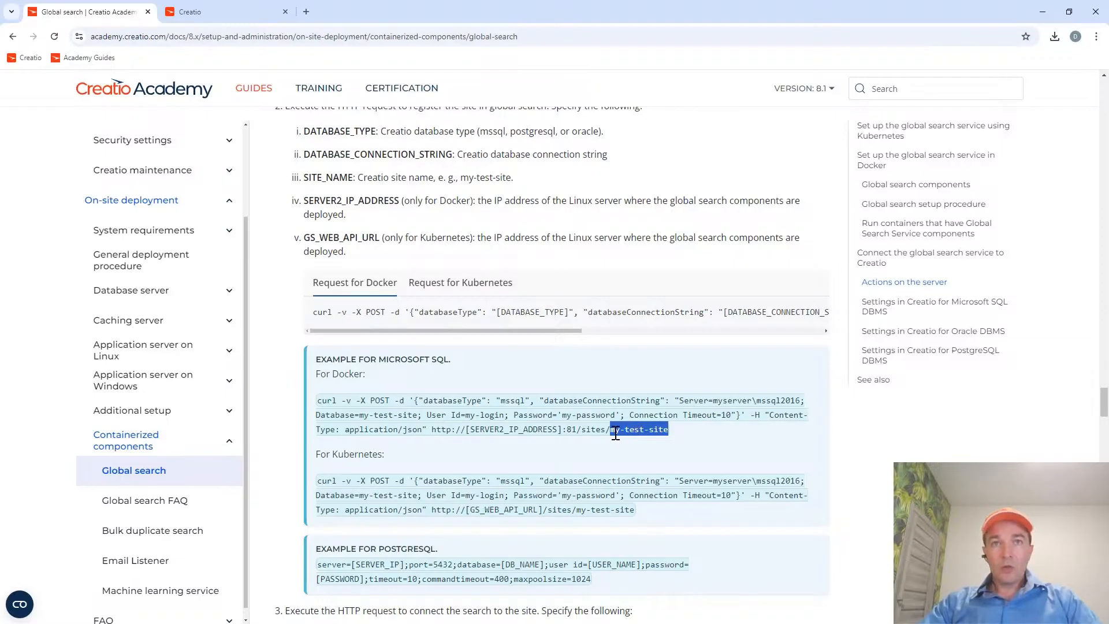
left_click_drag(679, 400, 732, 415)
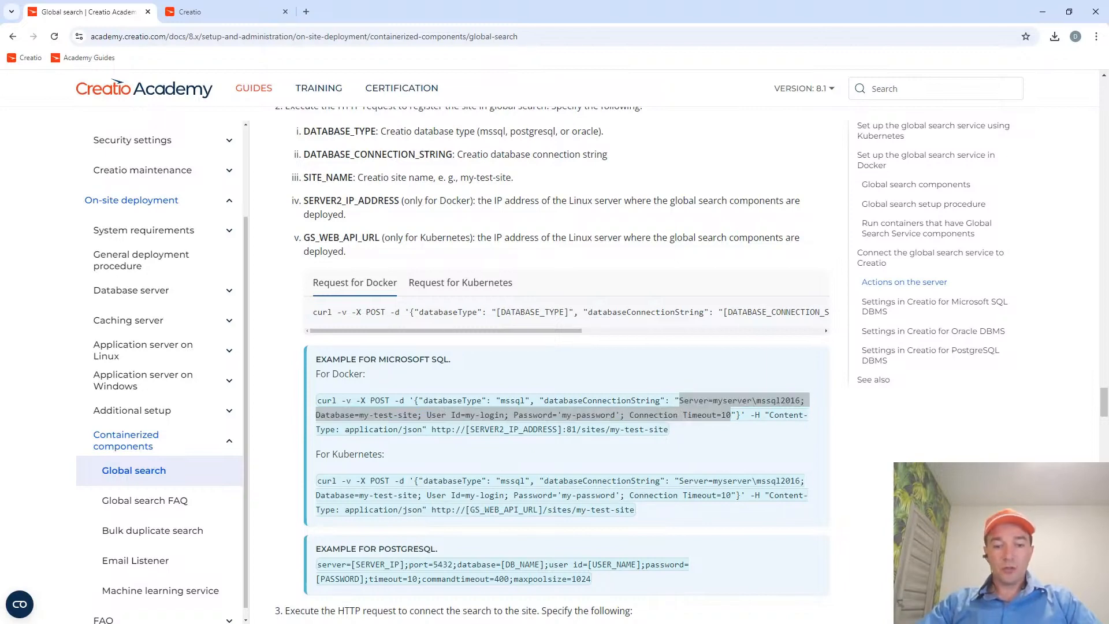
key("alt+Tab")
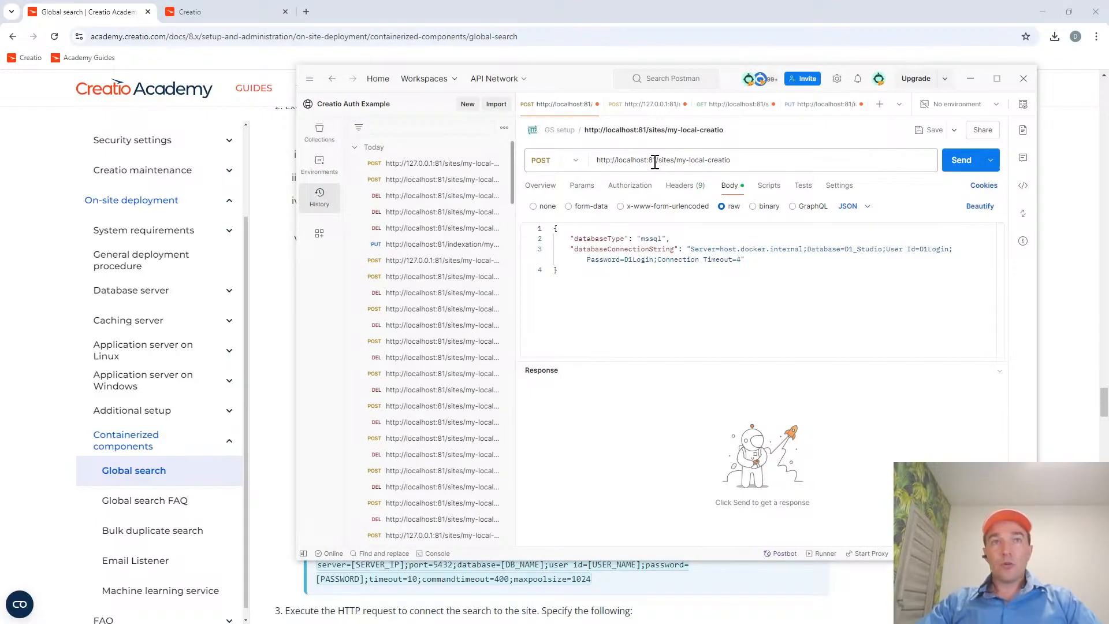
key("alt+Tab")
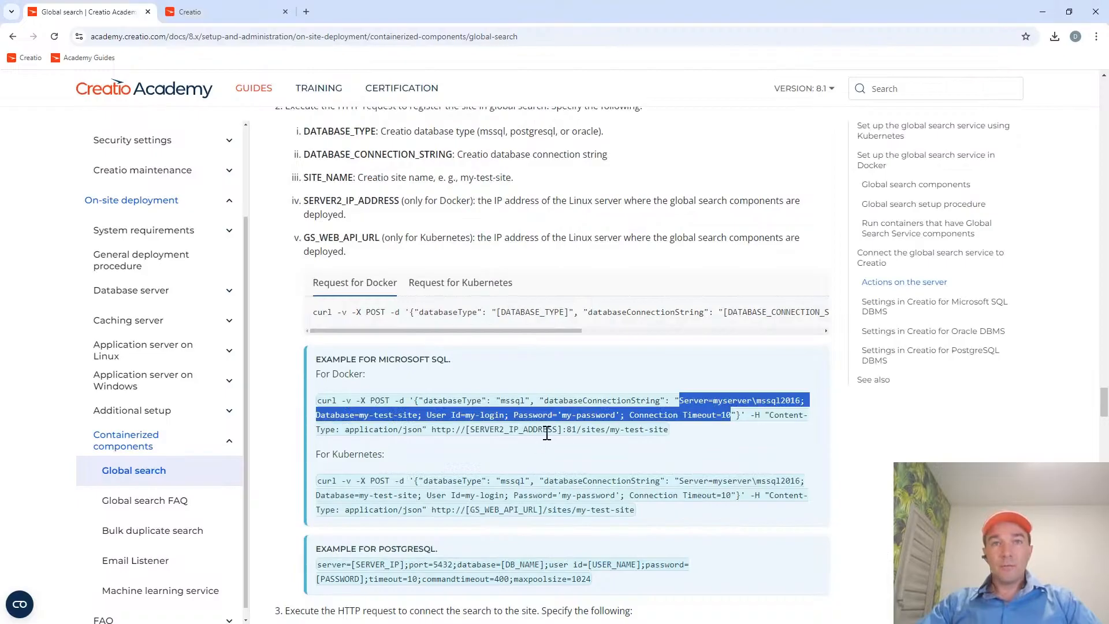
left_click_drag(563, 430, 470, 430)
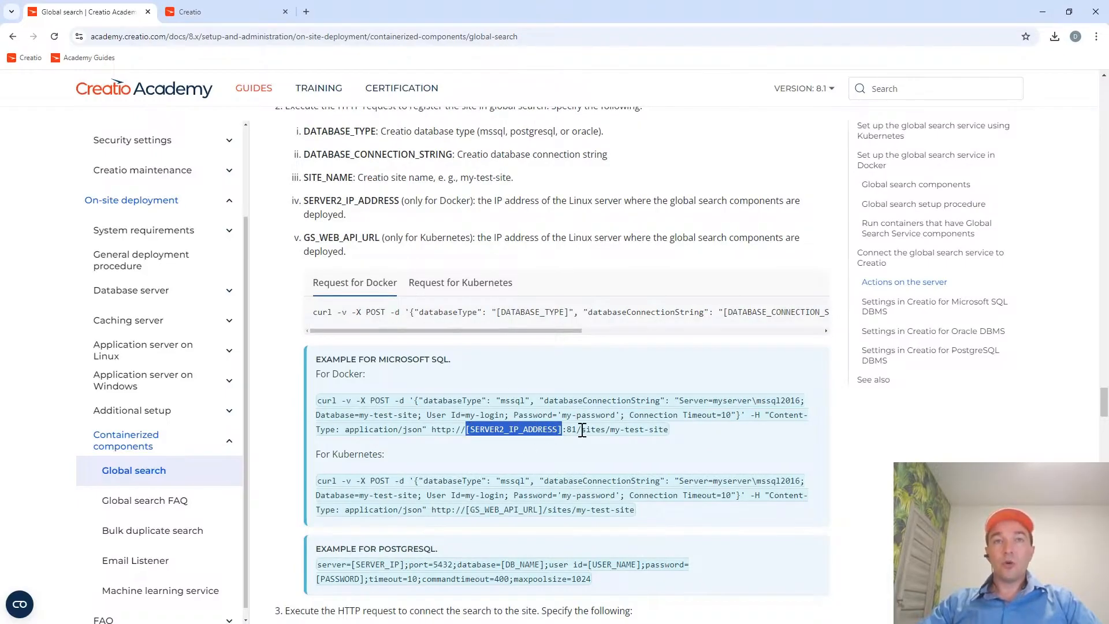
Switch to Postman, move its window slightly and highlight localhost in the POST request's URL.
key("alt+Tab")
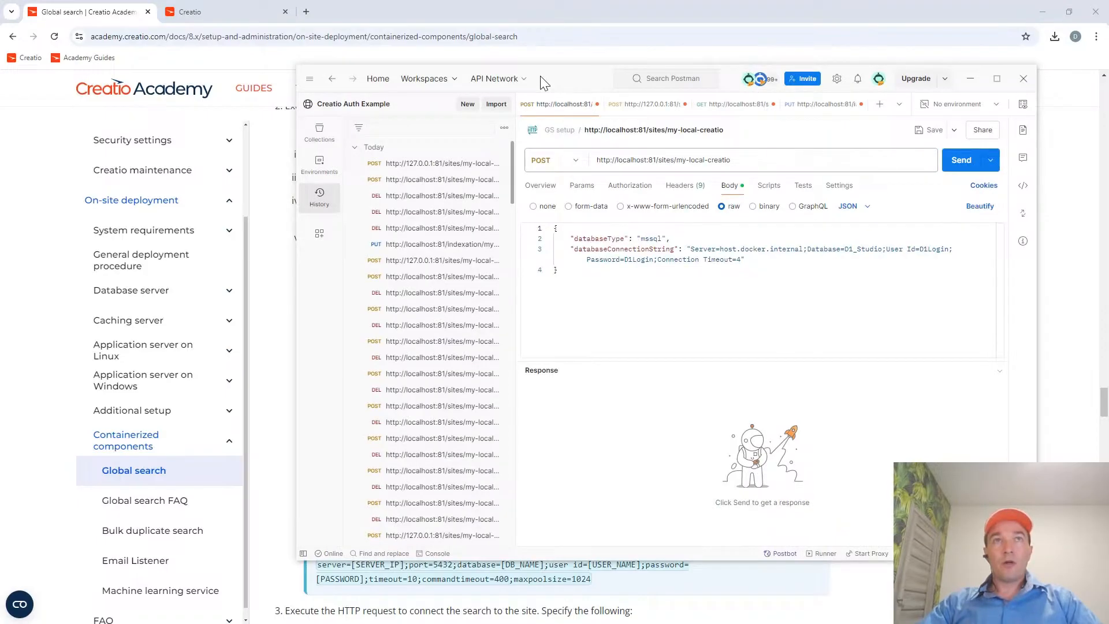
mouse_move(580, 77)
left_mouse_down()
mouse_move(560, 95)
mouse_move(549, 85)
mouse_move(579, 70)
left_mouse_up()
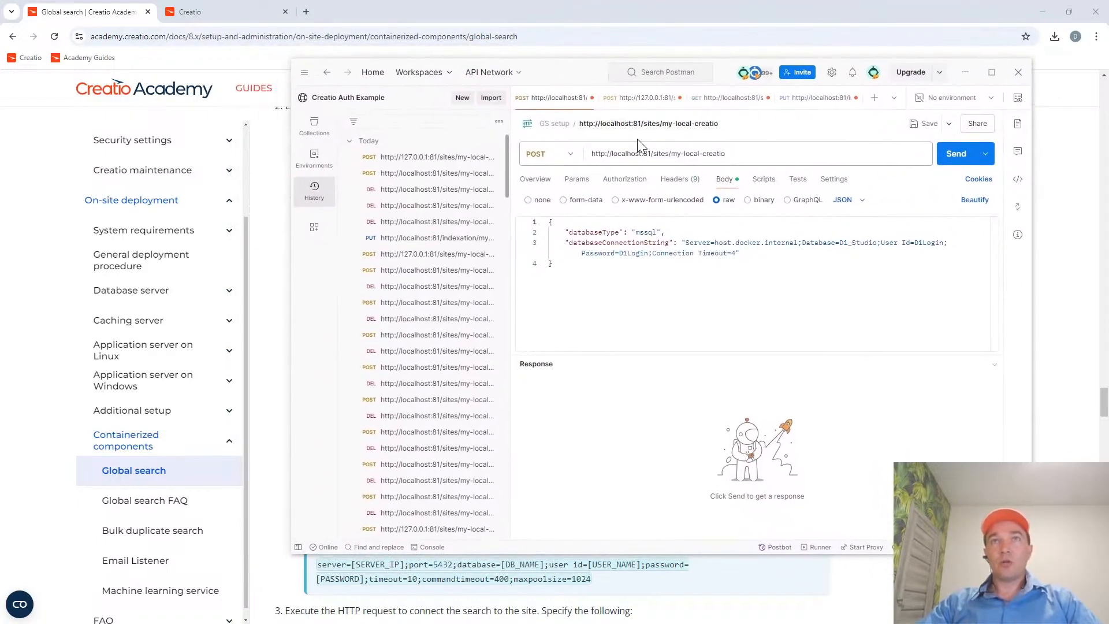
left_click(641, 153)
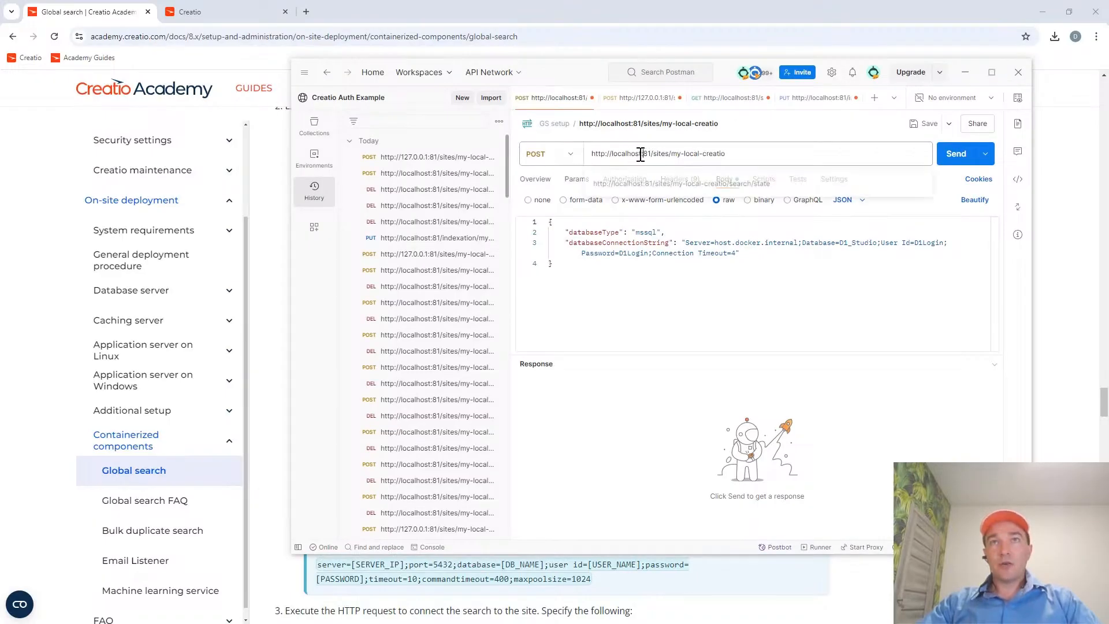
left_click_drag(642, 153, 604, 153)
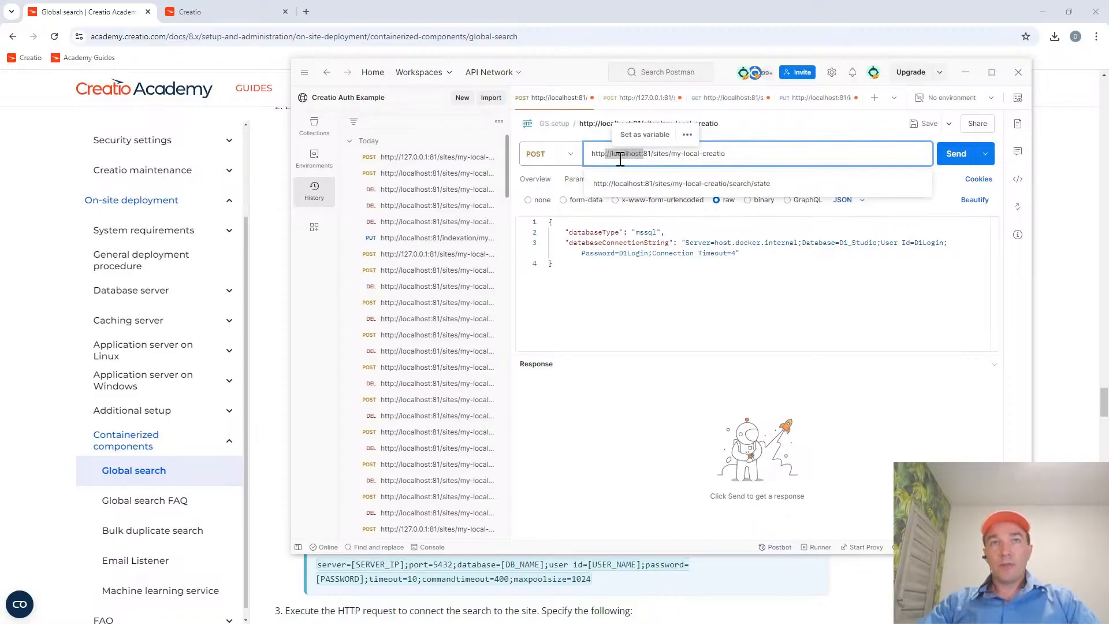
Highlight my-test-site in the guide's Docker example and compare it with the full request URL in Postman.
key("alt+Tab")
left_click_drag(581, 429, 669, 429)
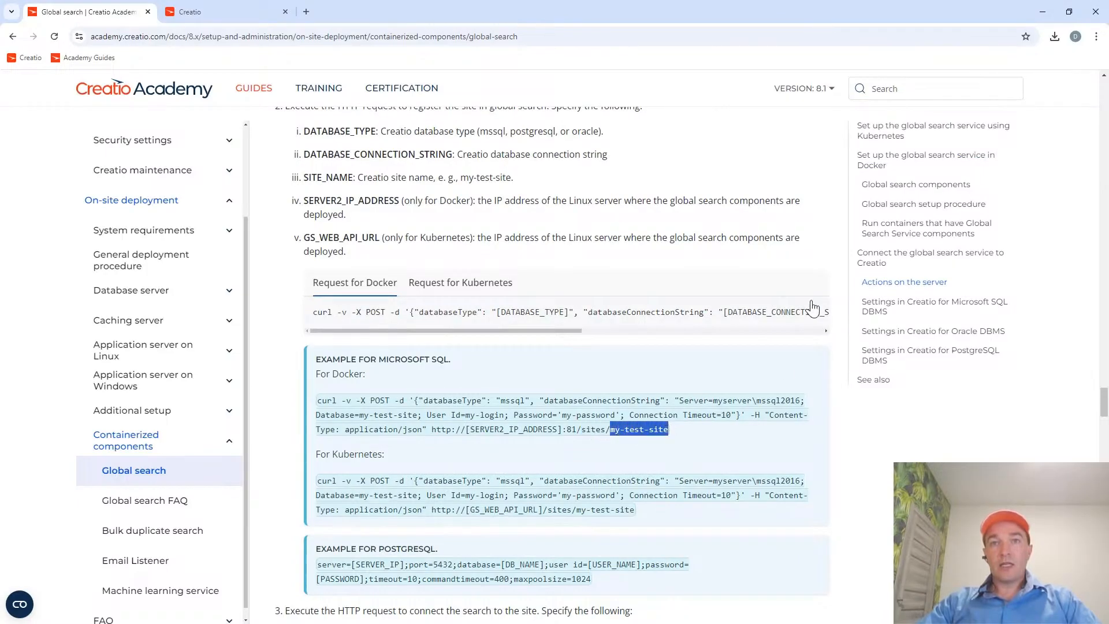
key("alt+Tab")
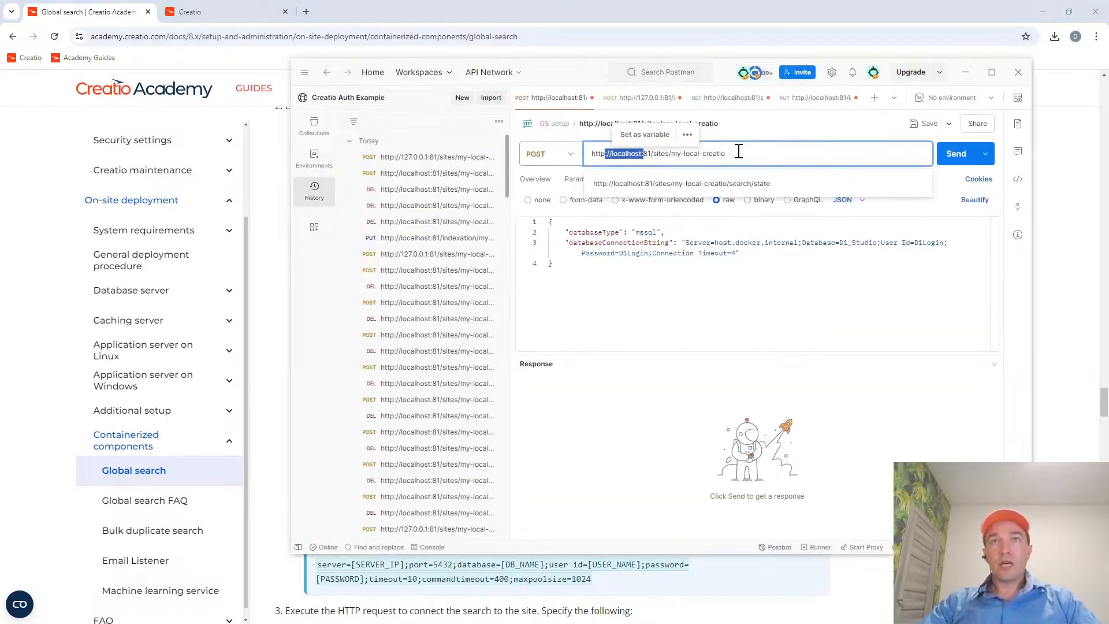
left_click(738, 152)
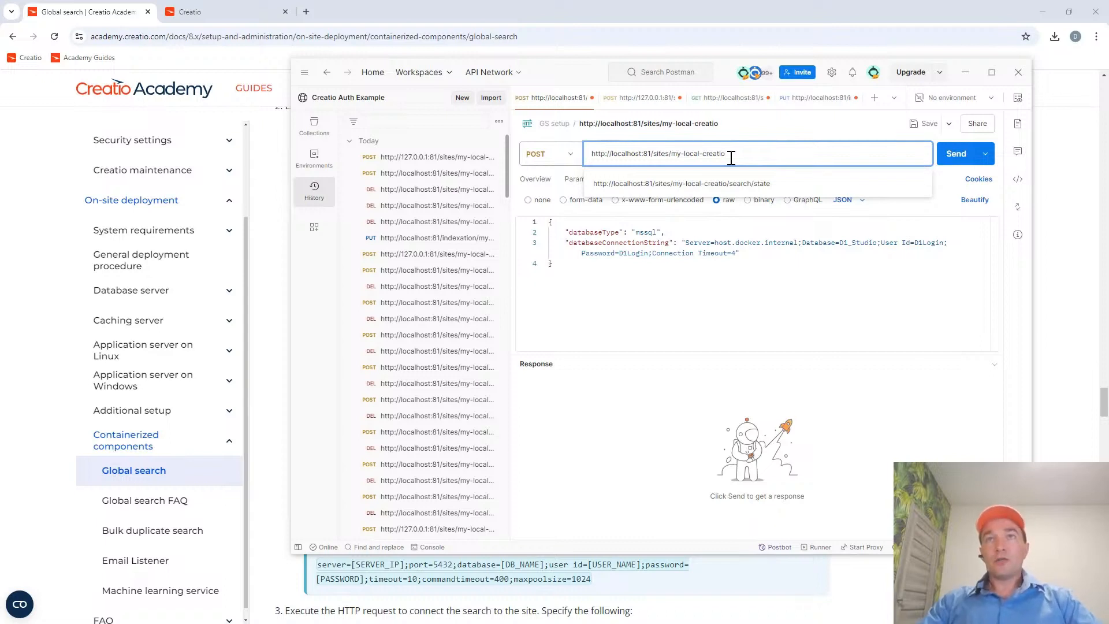
left_click_drag(727, 154, 589, 155)
left_click(686, 286)
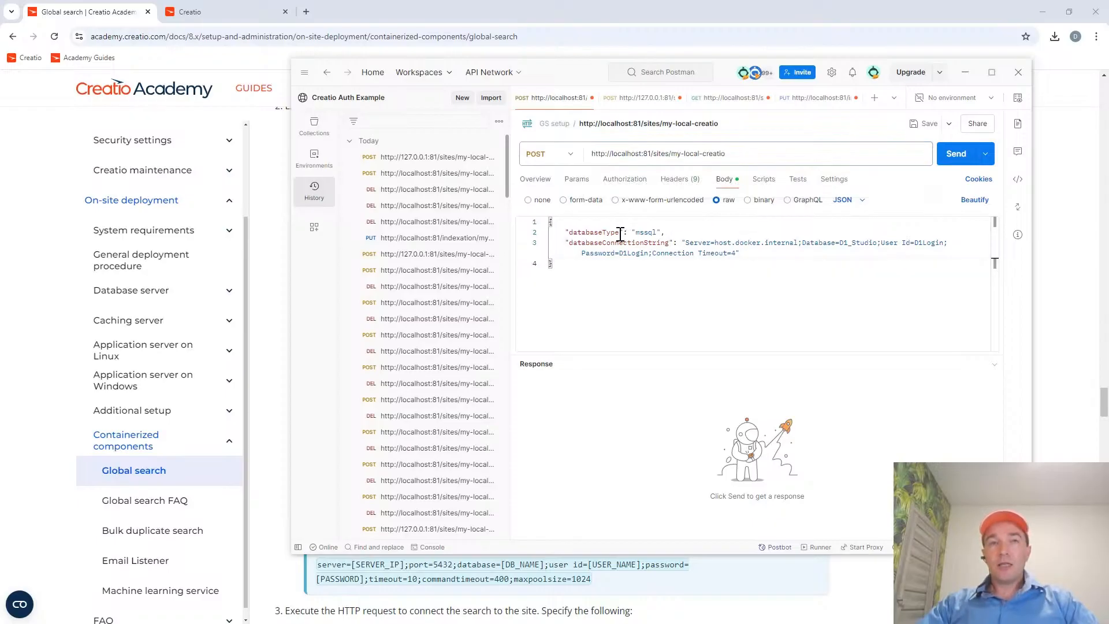
Return to the guide and highlight POST, the JSON body, mssql and the connection string in the Docker example.
key("alt+Tab")
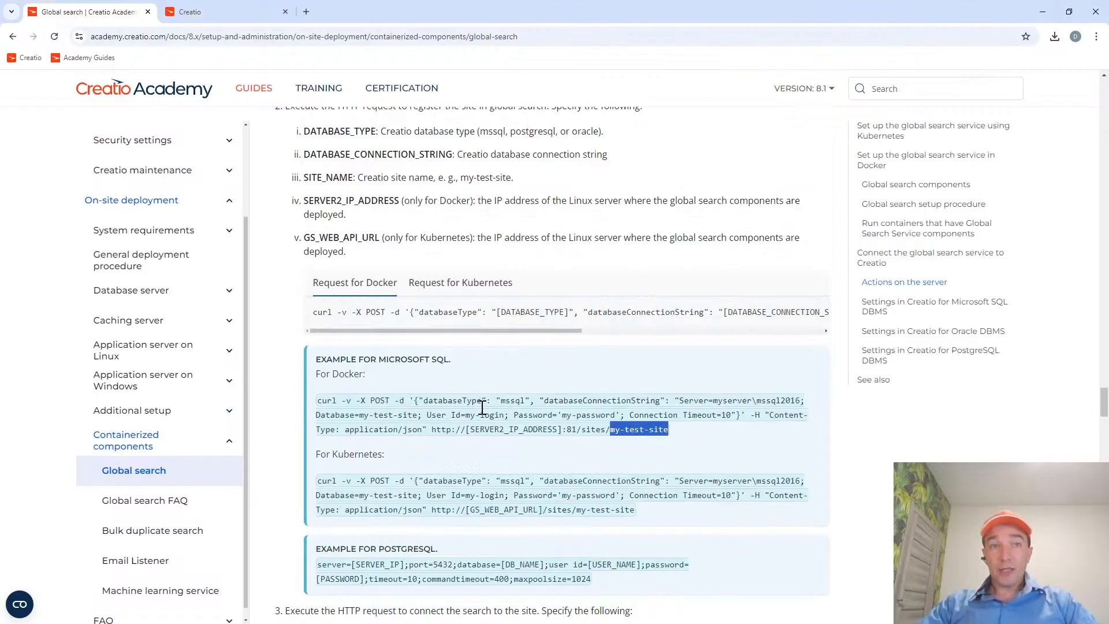
double_click(380, 400)
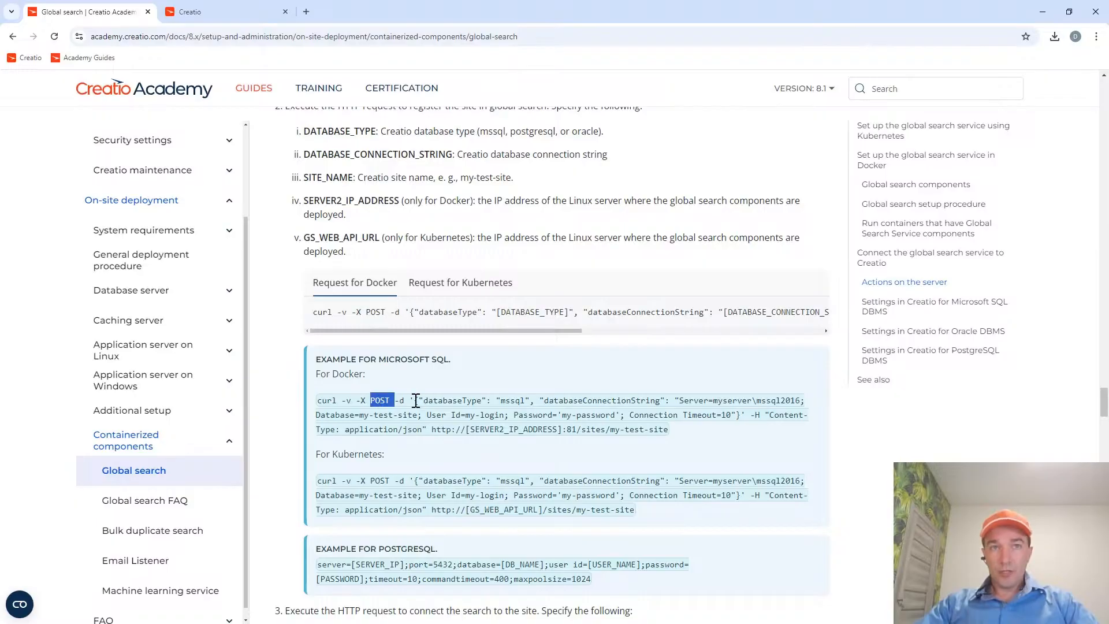
left_click_drag(415, 401, 739, 410)
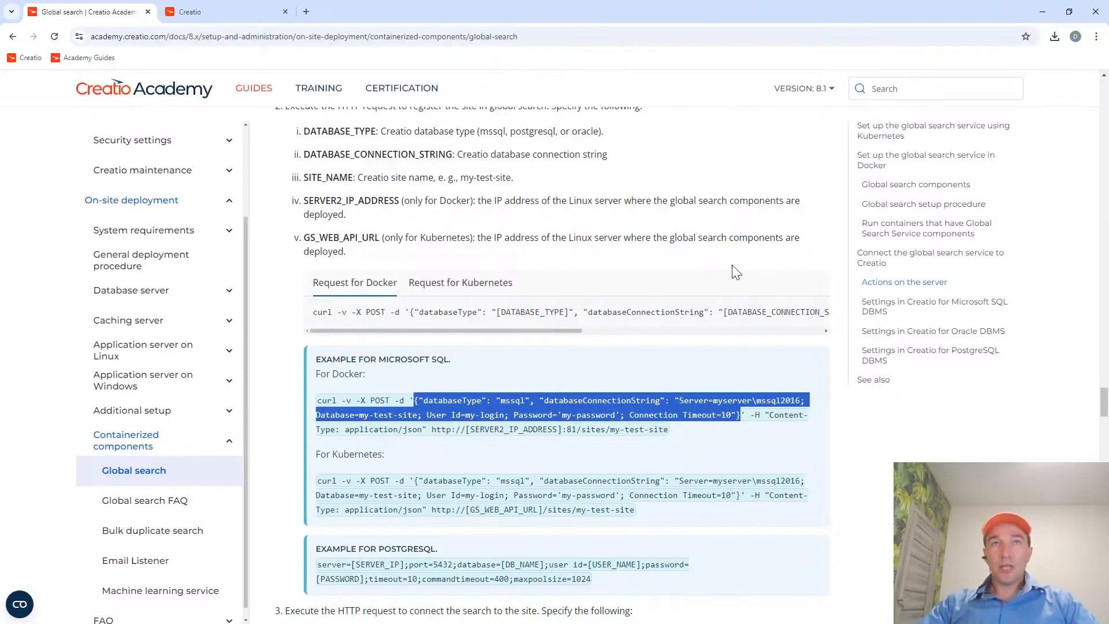
double_click(516, 398)
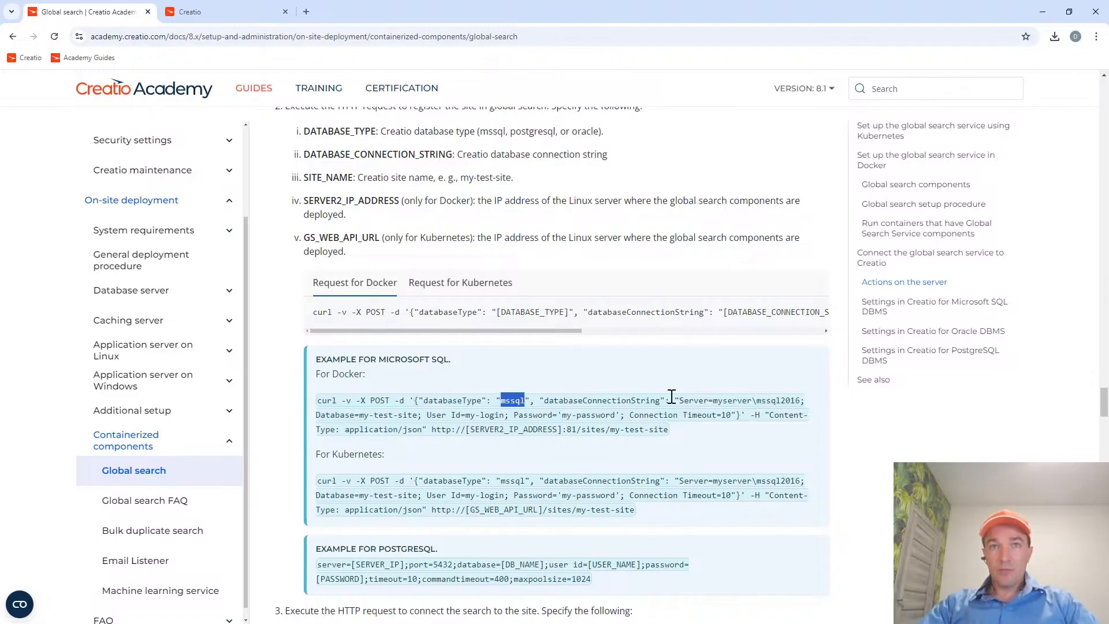
left_click_drag(681, 401, 732, 415)
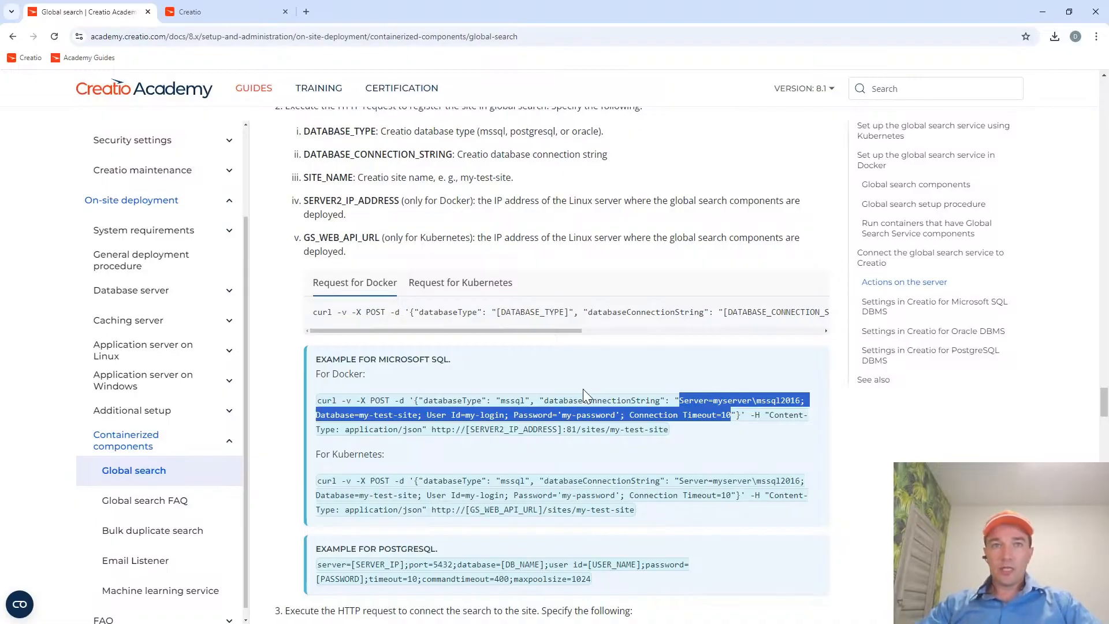
Examine the databaseConnectionString in the Postman request body, highlighting the Server key and its value host.docker.internal.
key("alt+Tab")
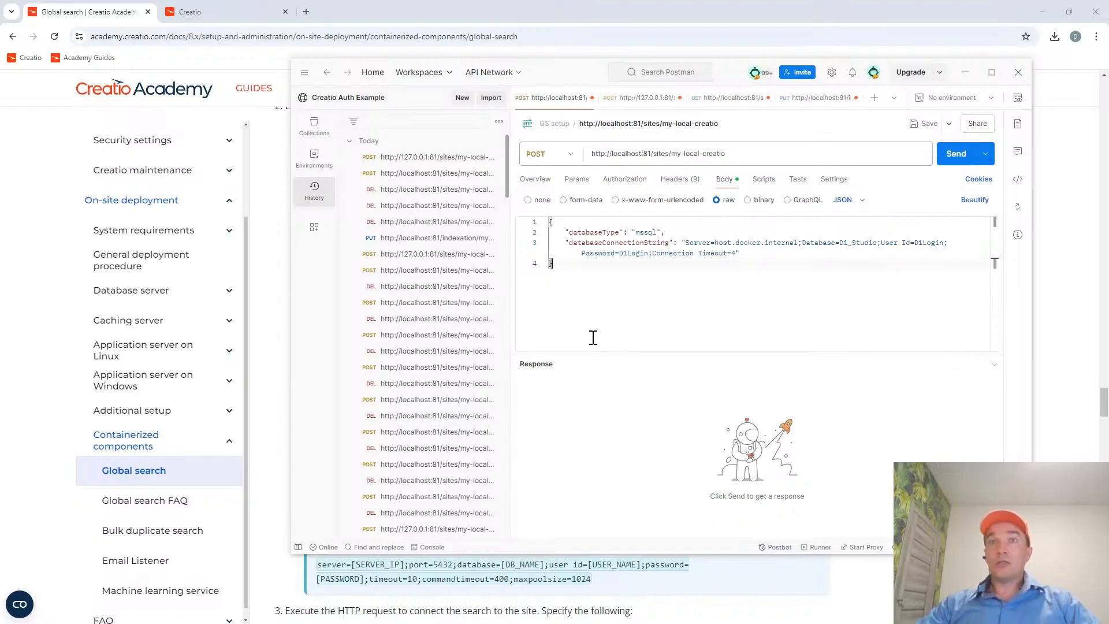
double_click(686, 243)
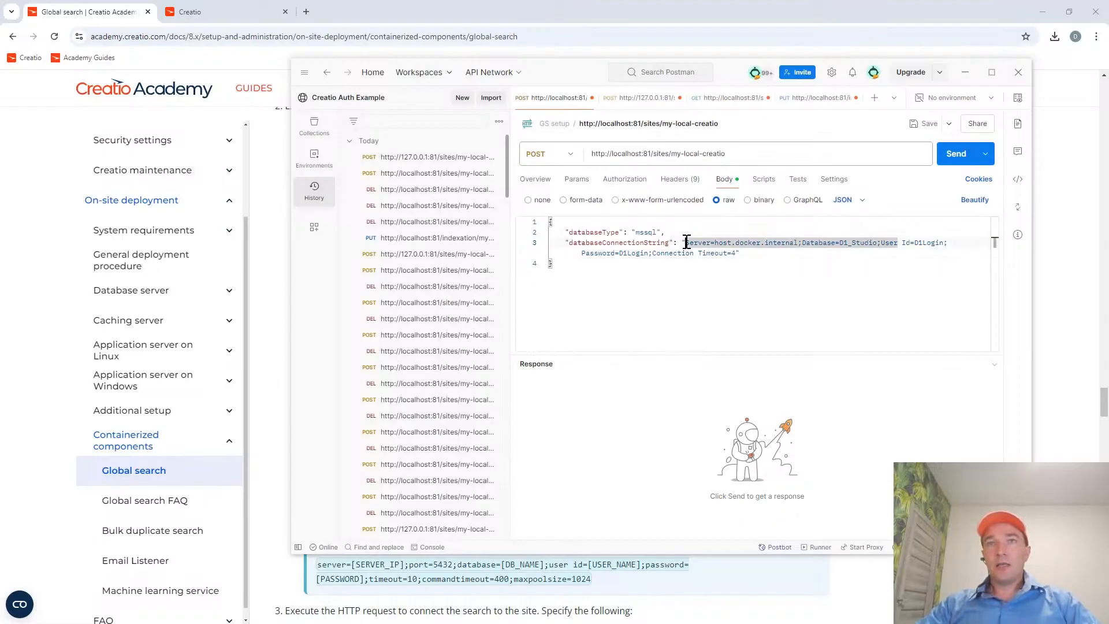
left_click(740, 253)
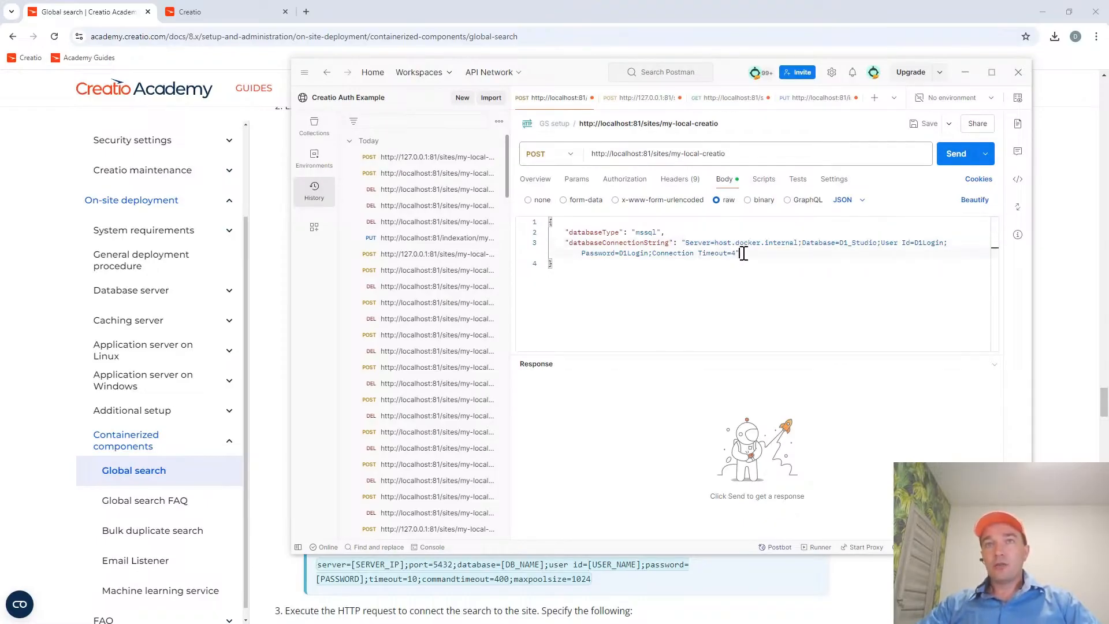
double_click(701, 241)
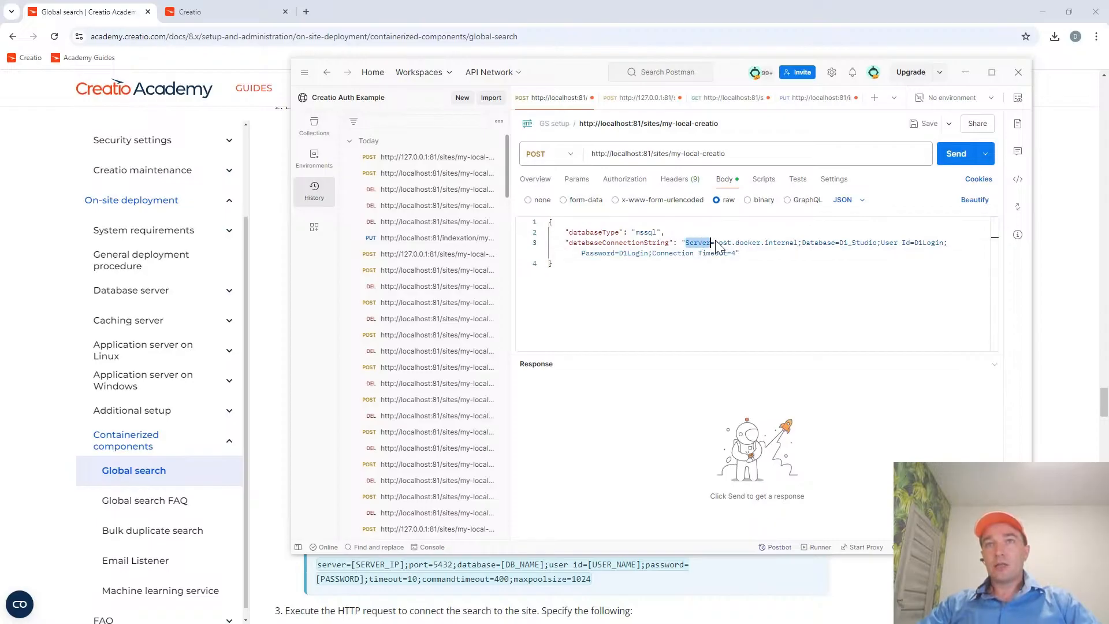
left_click(816, 264)
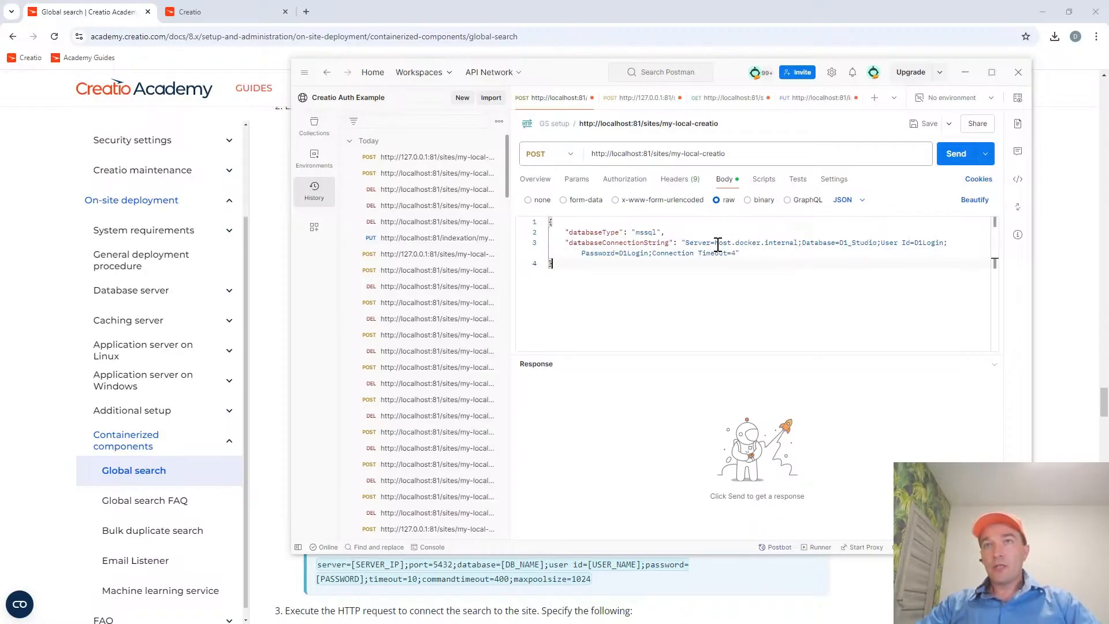
left_click_drag(716, 242, 799, 243)
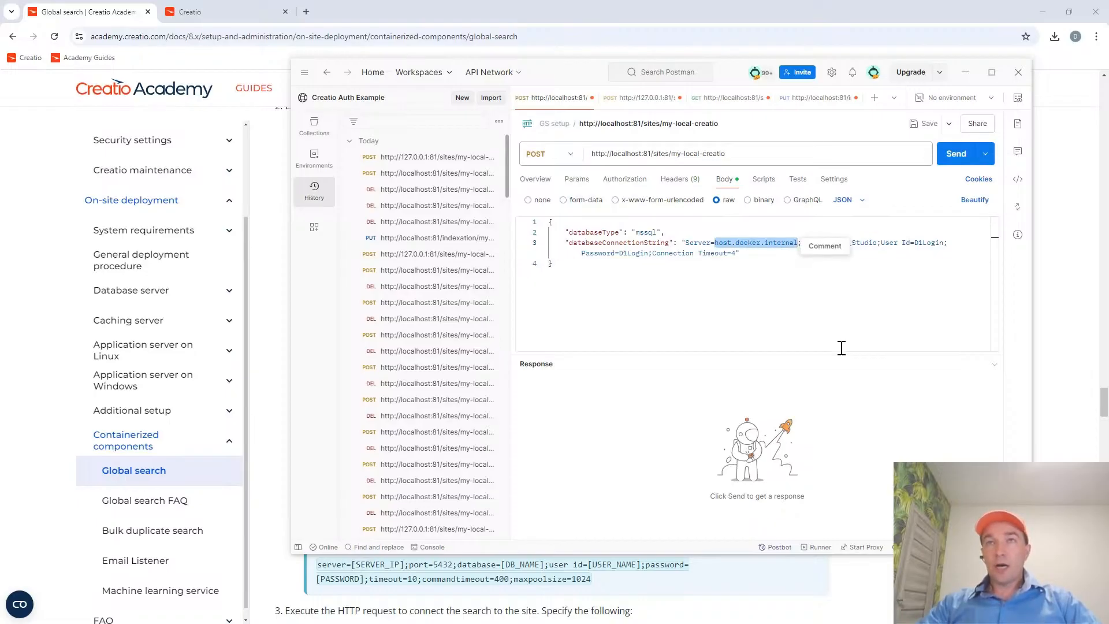
left_click(743, 256)
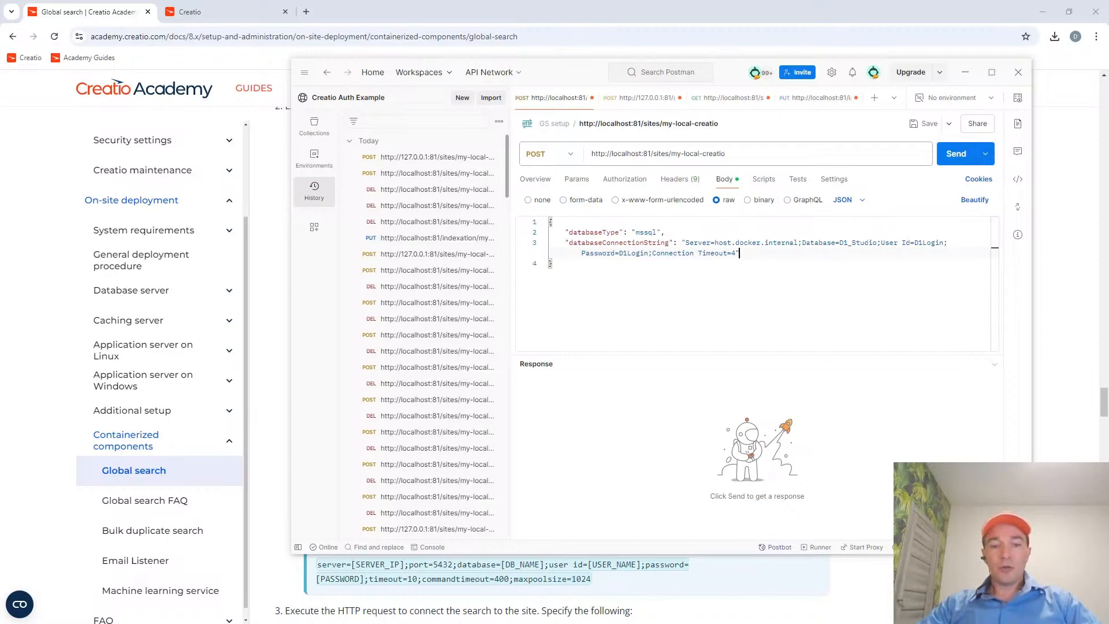
Switch to SQL Server Management Studio, select the localhost server in the object tree and minimize the window.
key("alt+Tab")
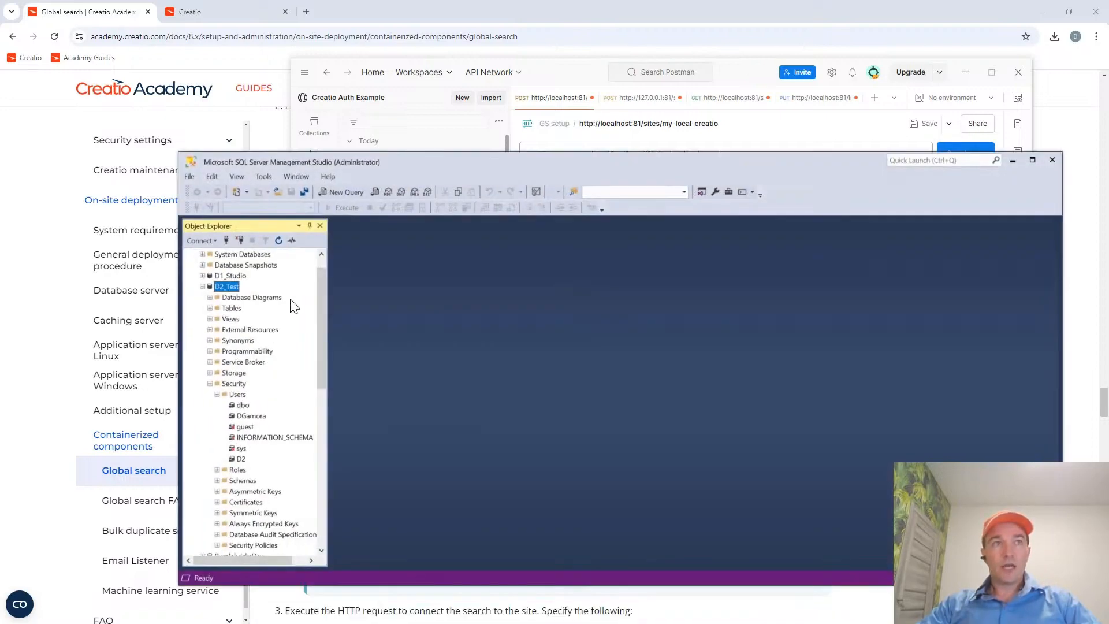
left_click_drag(321, 283, 240, 261)
left_click(218, 254)
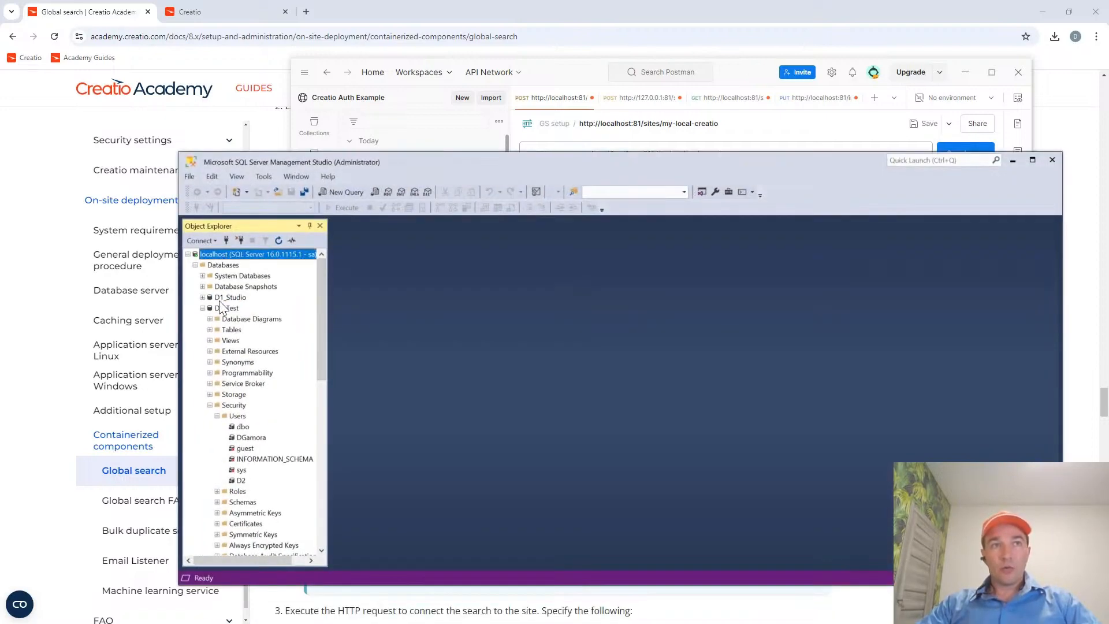
left_click(1013, 161)
Compare host.docker.internal in the Postman connection string with myserver\mssql2016 in the guide's Docker example.
mouse_move(715, 245)
left_mouse_down()
mouse_move(797, 243)
mouse_move(714, 242)
left_mouse_up()
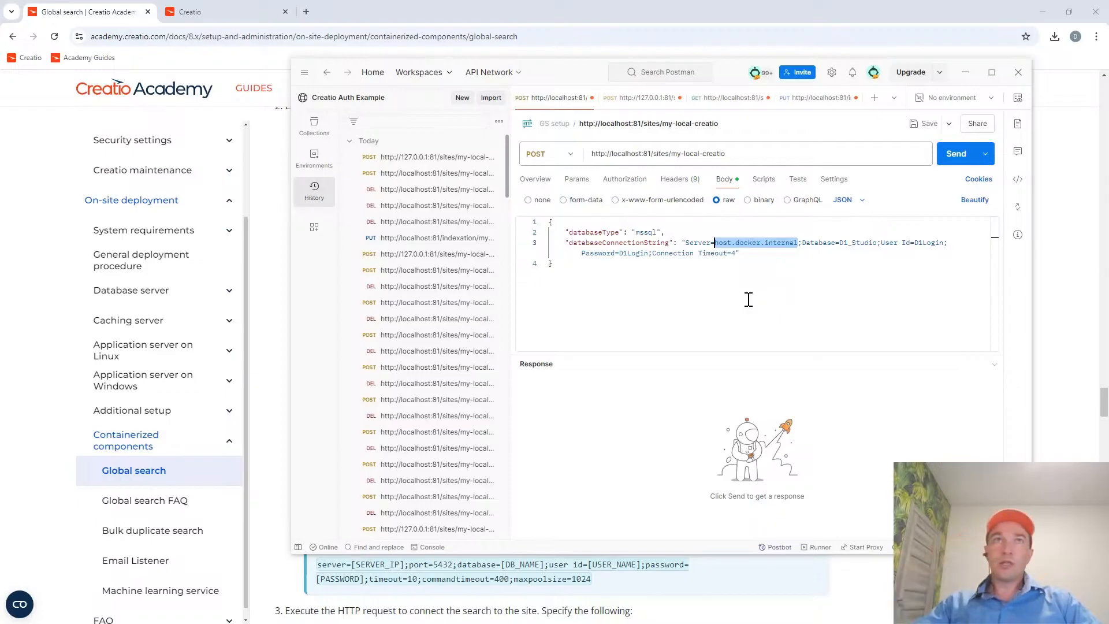
left_click(106, 12)
left_click(750, 404)
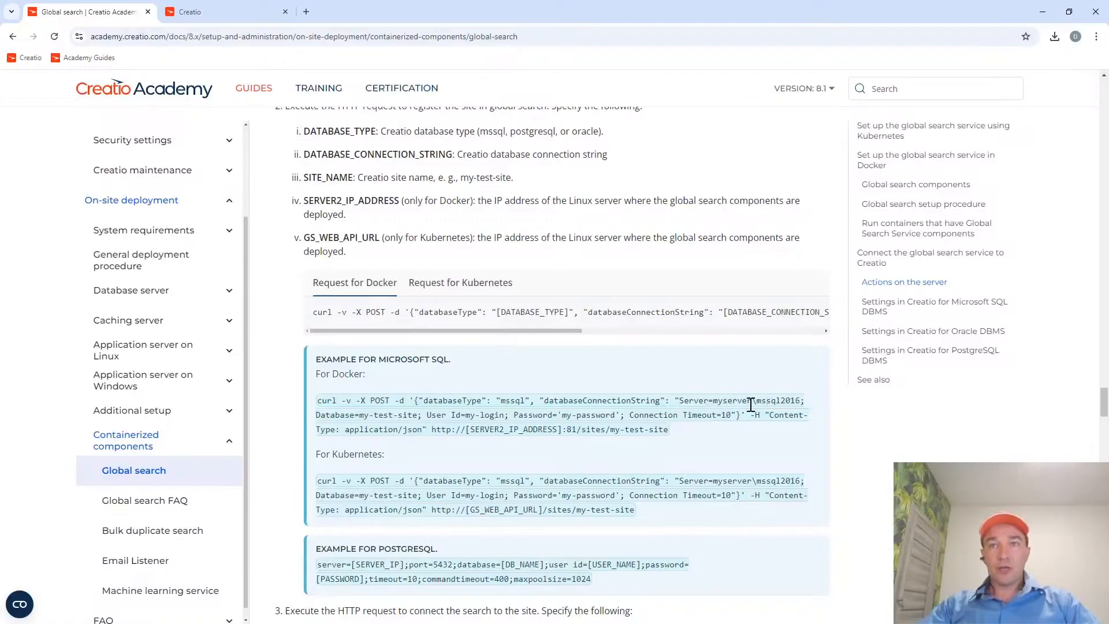
left_click_drag(714, 401, 800, 400)
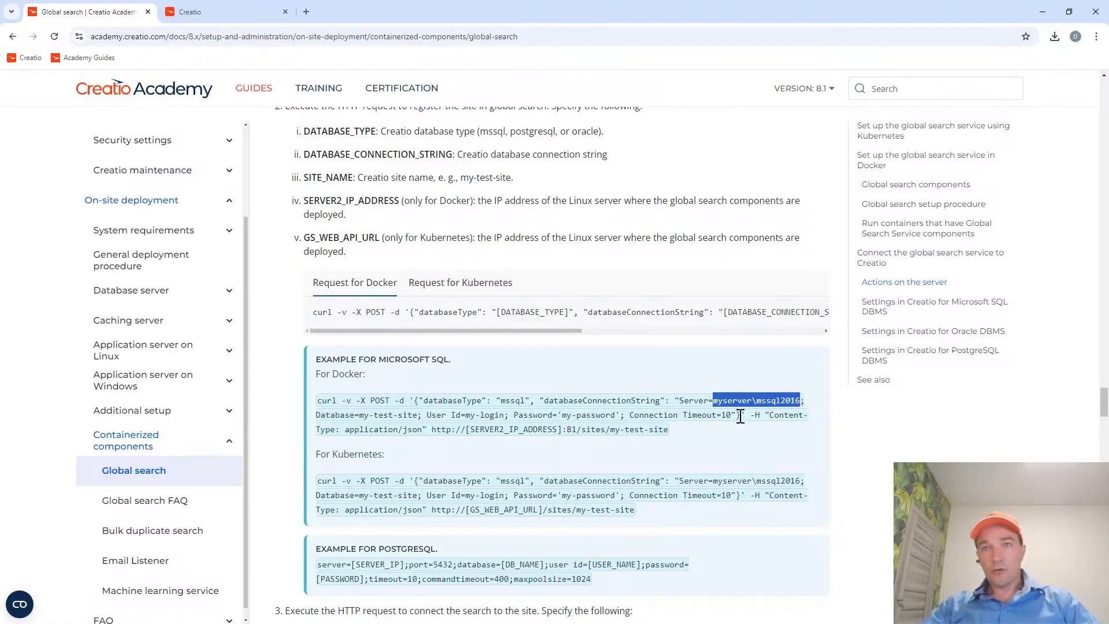
key("alt+Tab")
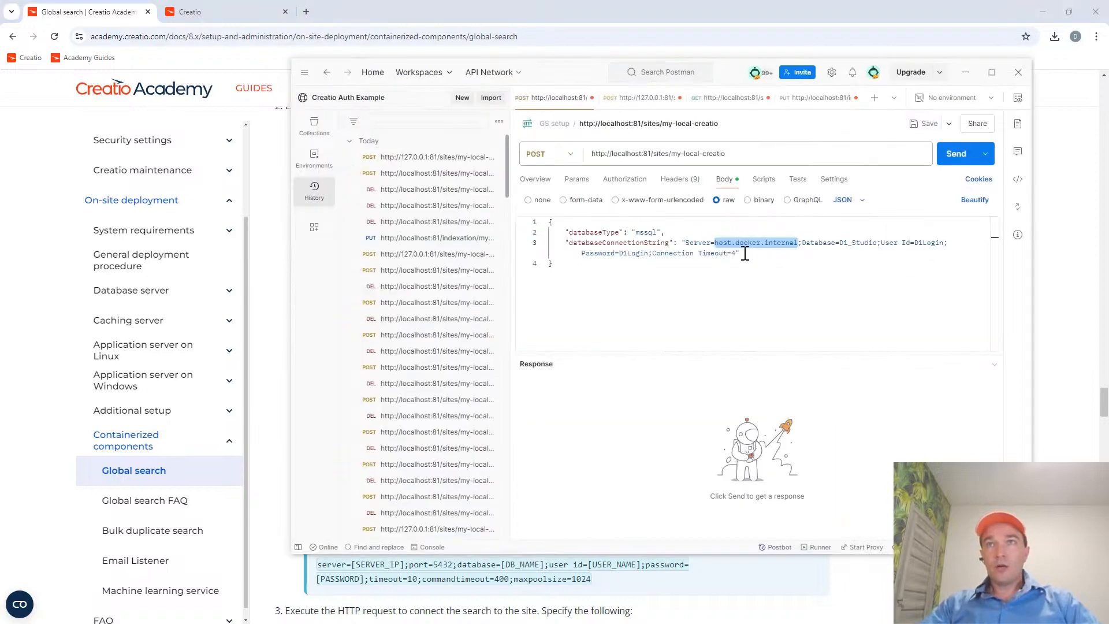
Switch to SQL Server Management Studio and copy the name of the D2_Test database from the object tree.
left_click(841, 243)
key("alt+Tab")
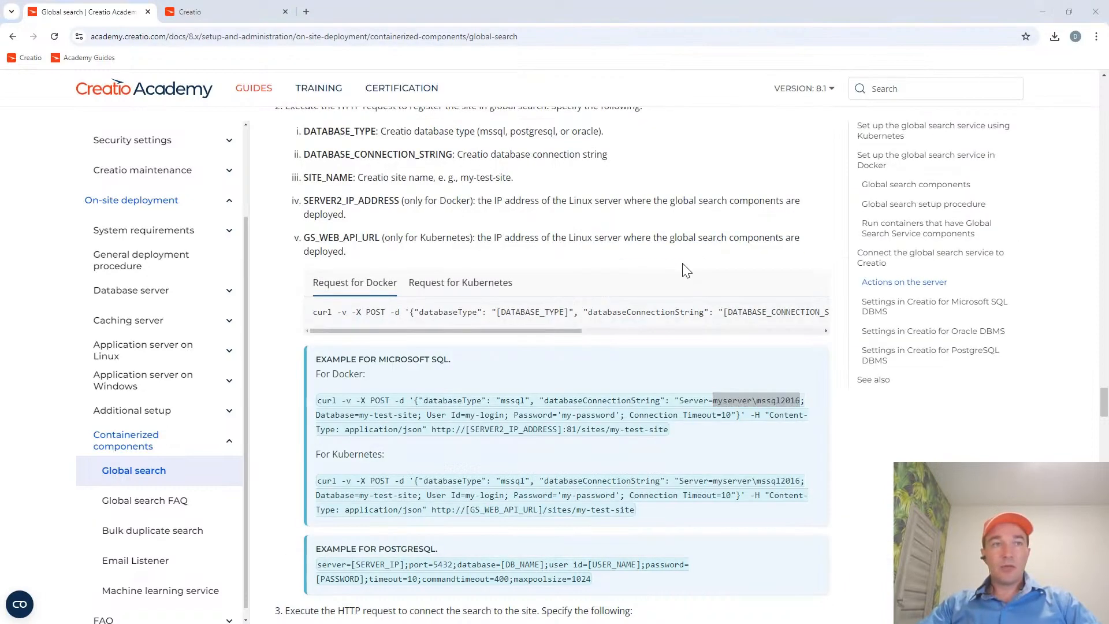
key("alt+Tab")
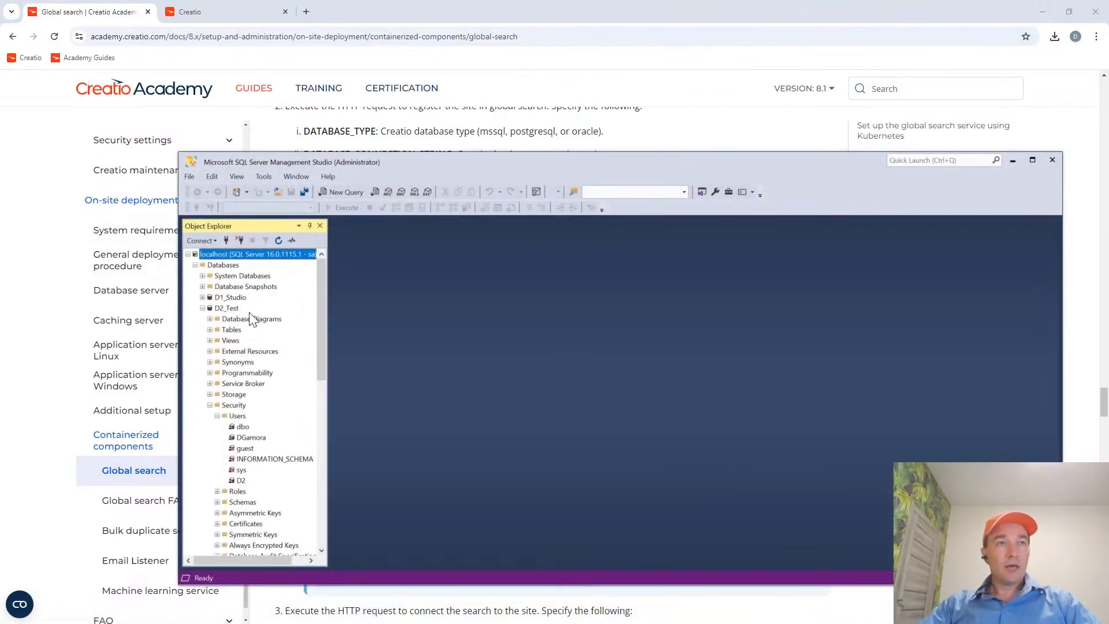
left_click(231, 309)
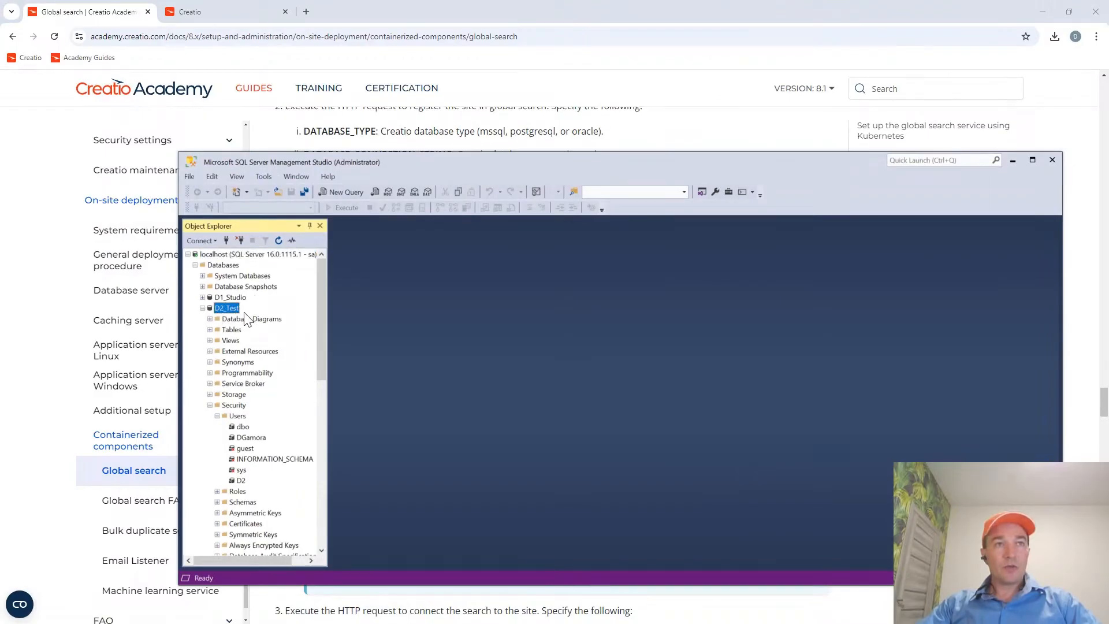
left_click(240, 310)
key("ctrl+c")
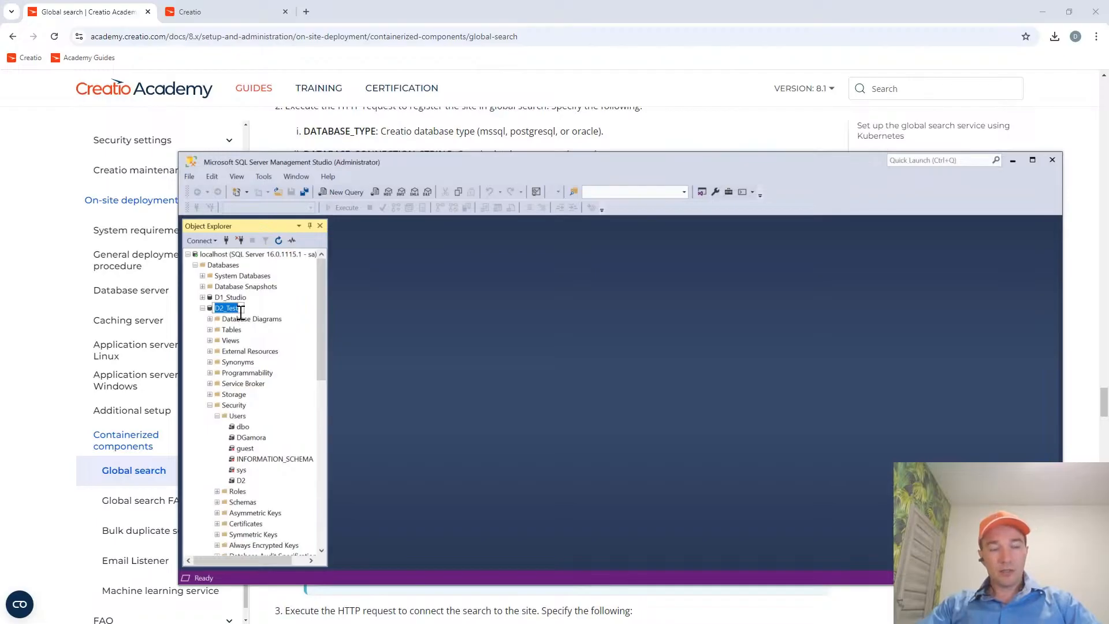
key("alt+Tab")
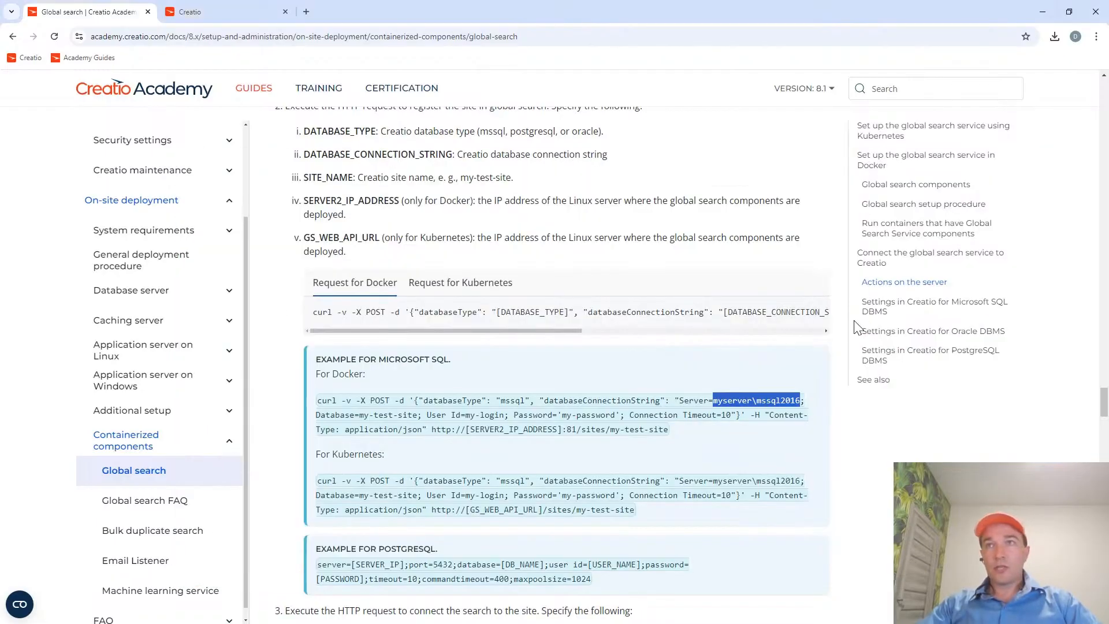
Return to Postman and replace the Database value in the connection string with D2_Test.
key("alt+Tab")
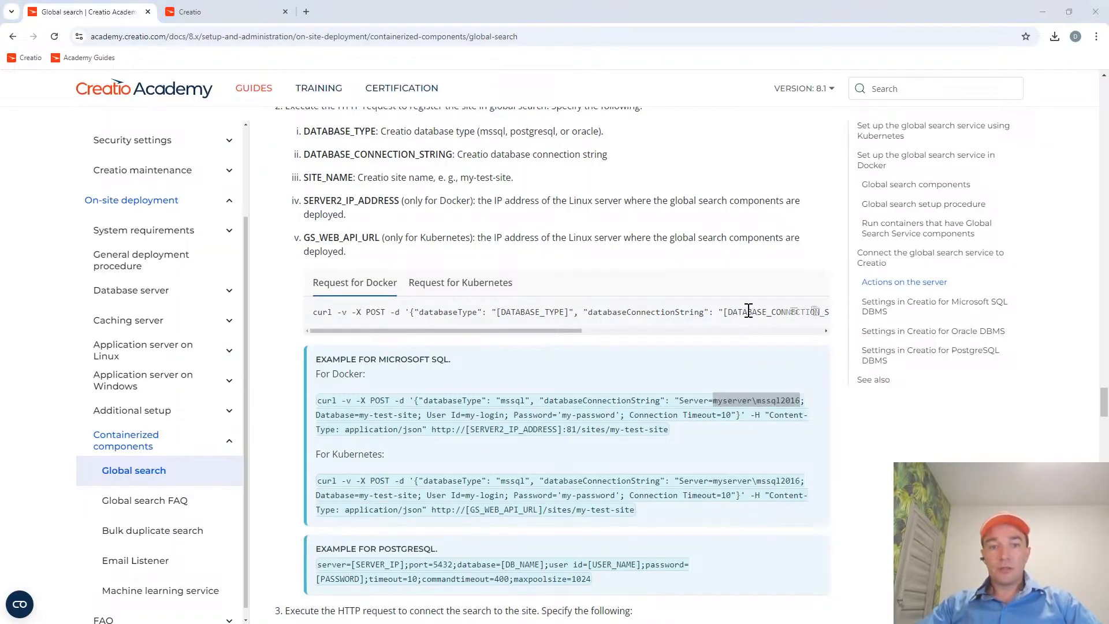
key("alt+Tab")
left_click(810, 244)
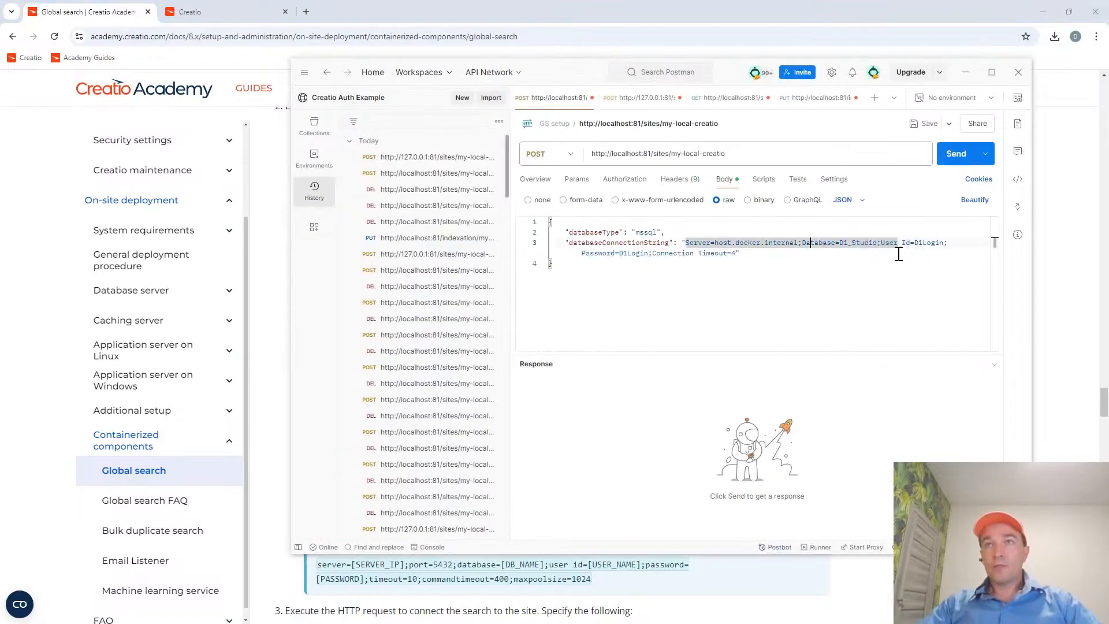
left_click(877, 242)
key("ctrl+Left")
key("Left")
key("BackSpace")
key("BackSpace")
key("BackSpace")
key("BackSpace")
key("BackSpace")
key("BackSpace")
key("BackSpace")
key("BackSpace")
key("BackSpace")
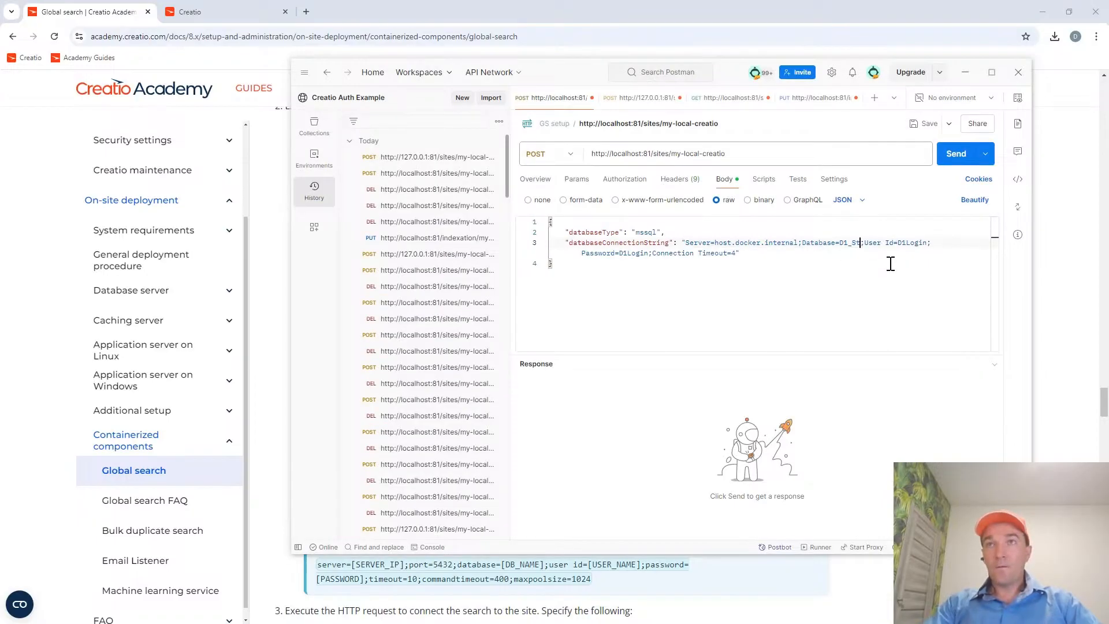
key("ctrl+v")
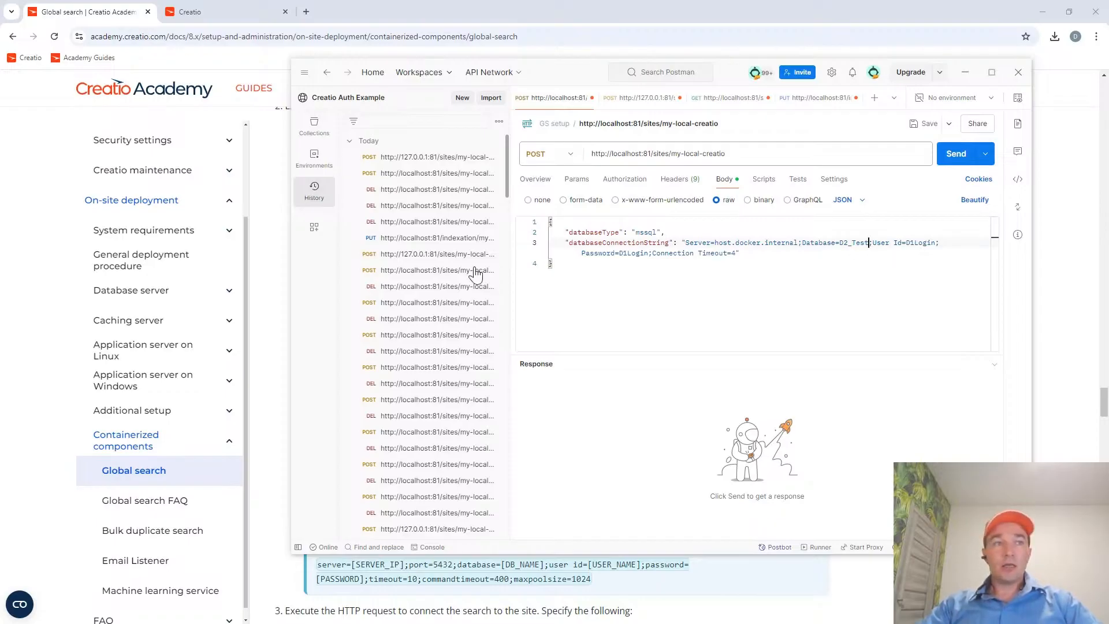
In SQL Server Management Studio, refresh the server's Logins folder and locate the D2 login and the D2 user of D2_Test.
key("alt+Tab")
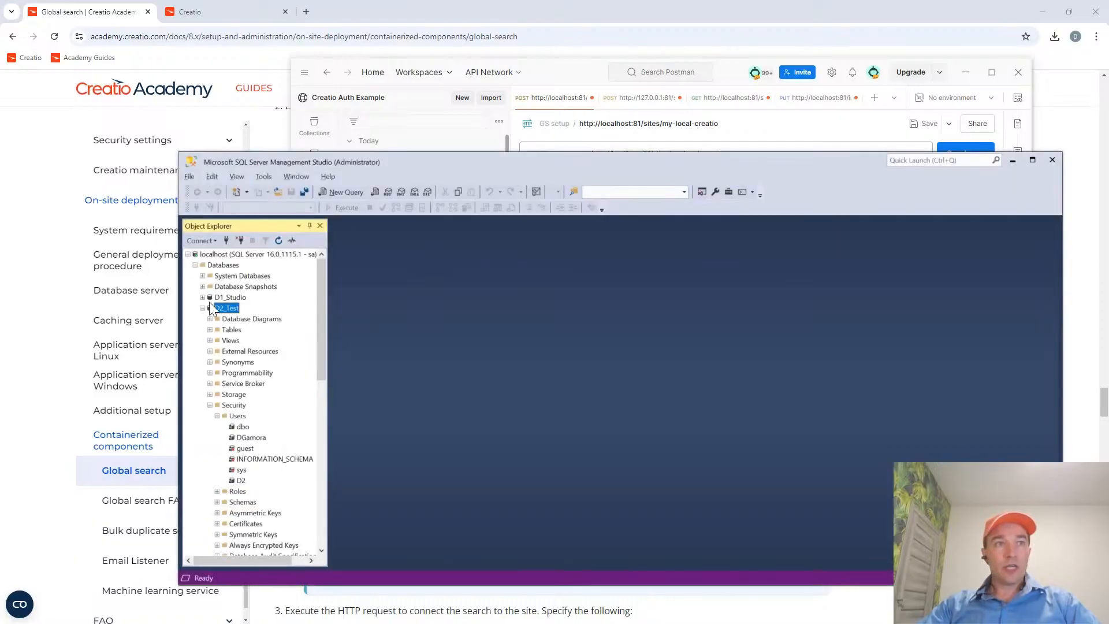
left_click(242, 481)
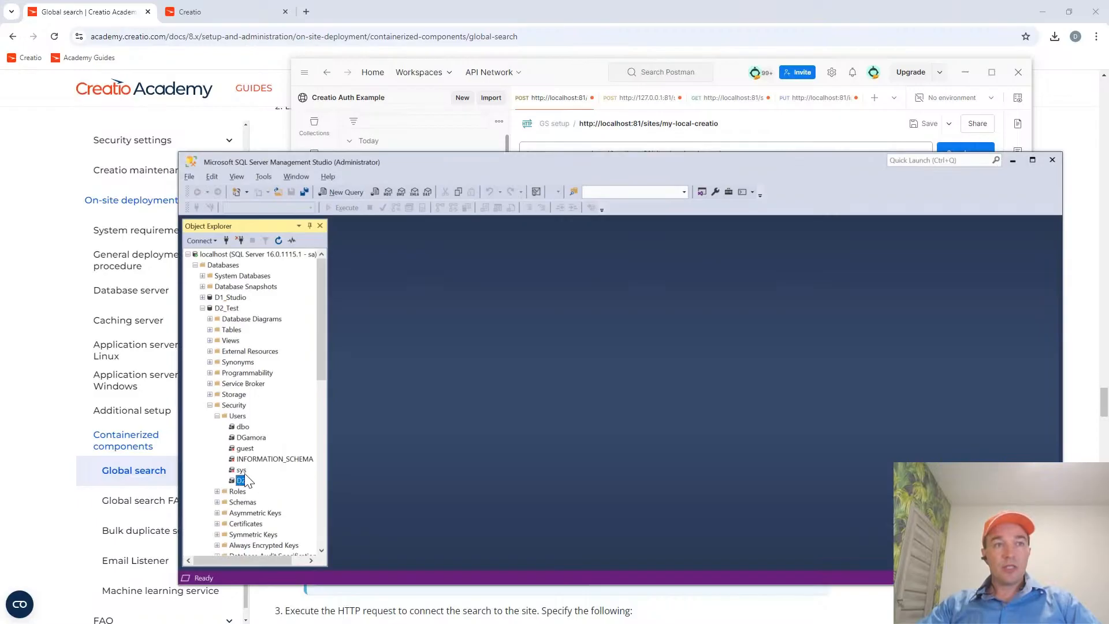
scroll(248, 473, "down", 5)
scroll(248, 470, "down", 1)
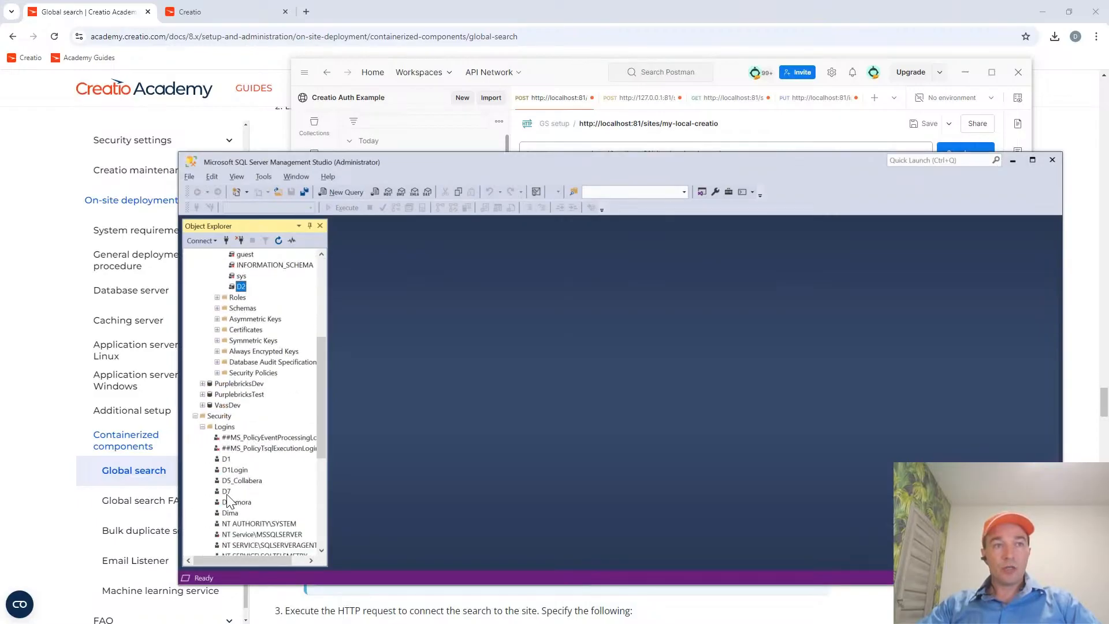
scroll(248, 451, "down", 3)
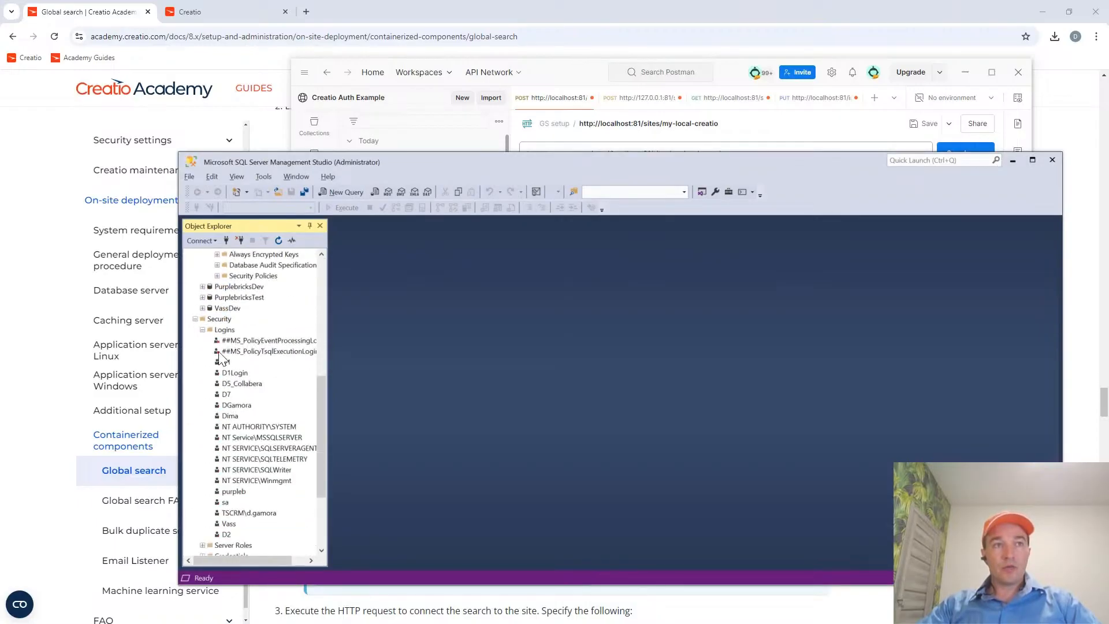
left_click(237, 329)
left_click(277, 240)
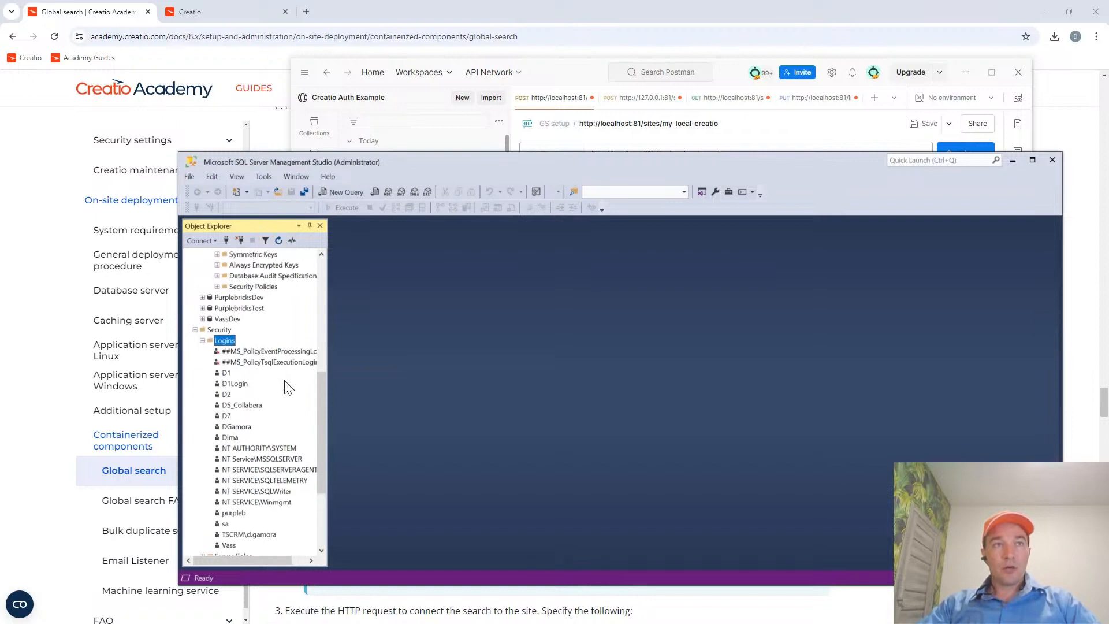
left_click(227, 427)
scroll(263, 422, "up", 4)
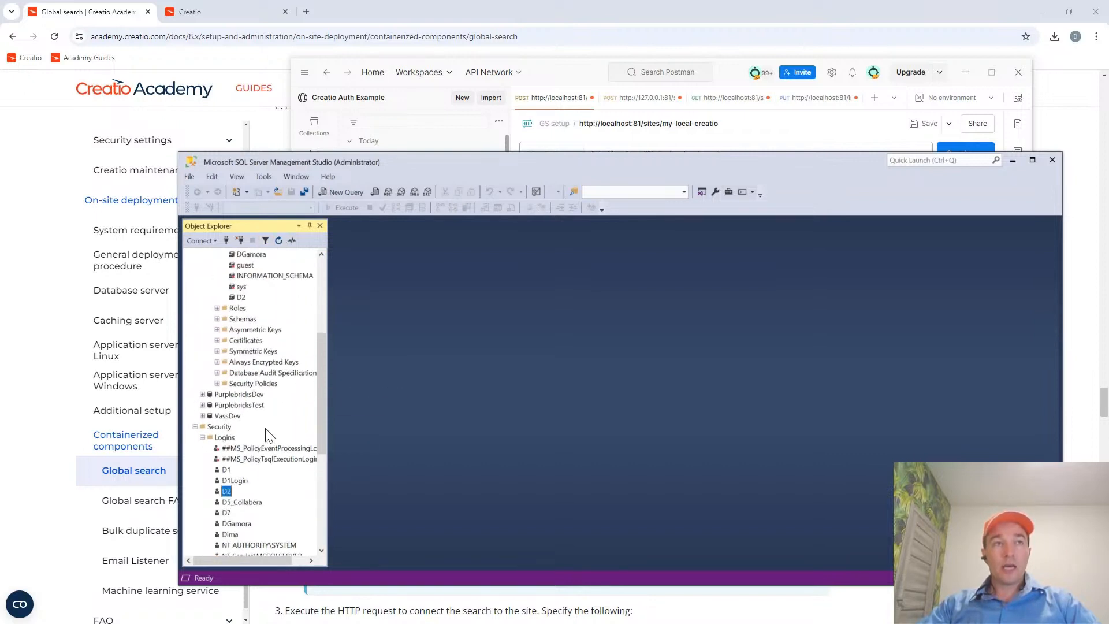
left_click(241, 362)
scroll(277, 384, "up", 4)
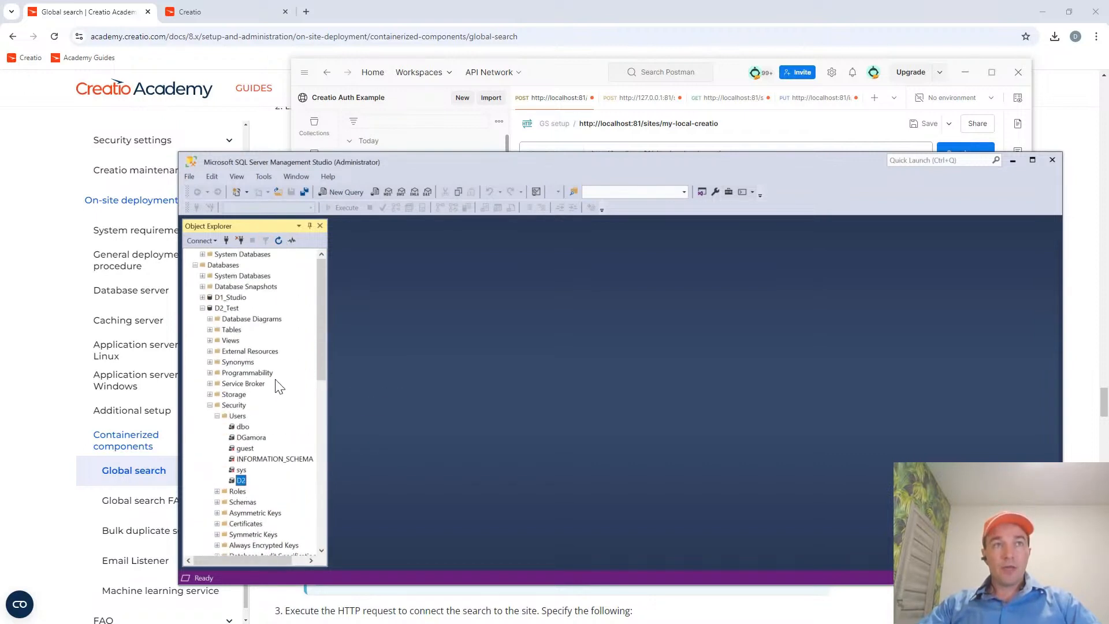
Switch back to Postman and set the connection string's User Id to D2.
key("alt+Tab")
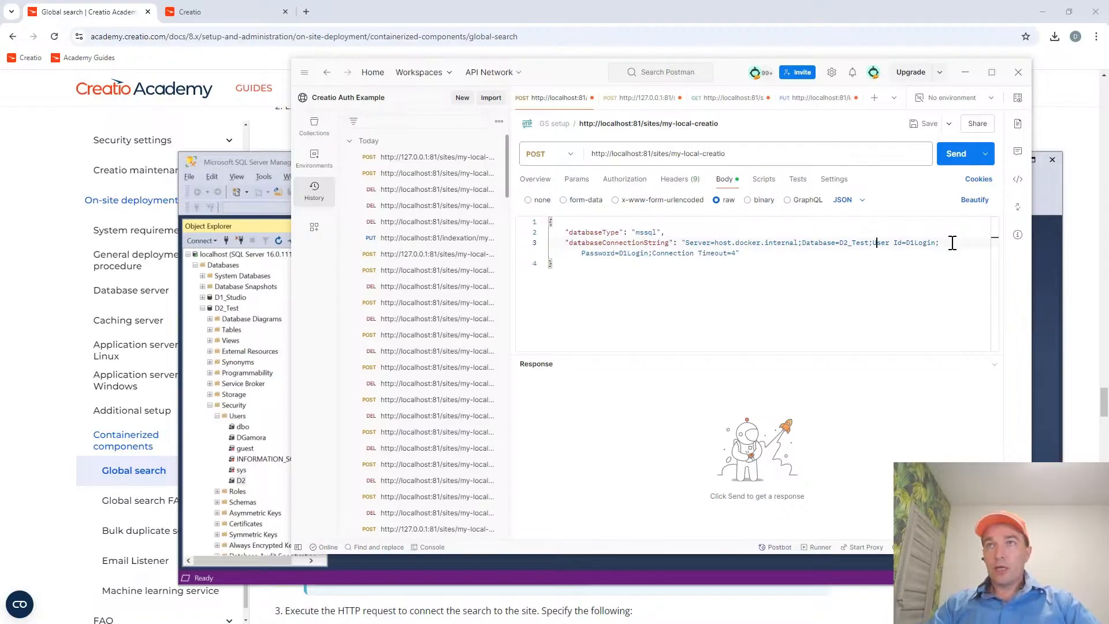
key("ctrl+shift+Right")
key("shift+Left")
key("shift+Left")
key("shift+Left")
key("shift+Left")
key("shift+Left")
type("D2")
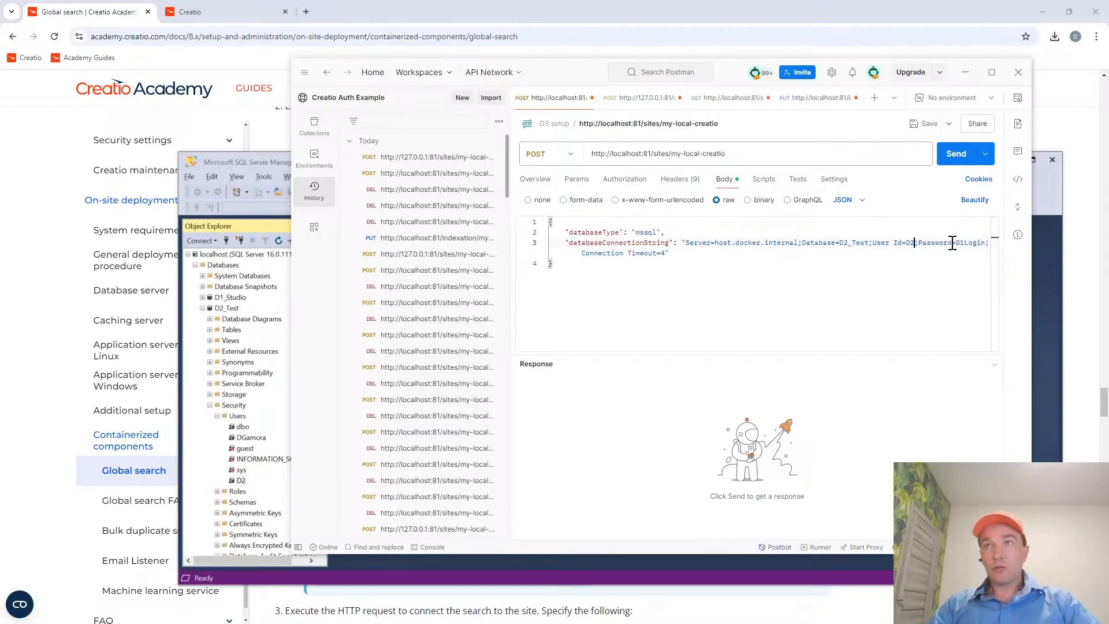
Replace the Password value in the connection string with the D2 login's password.
left_click(953, 243)
key("shift+Right")
key("shift+Right")
key("shift+Right")
key("shift+Right")
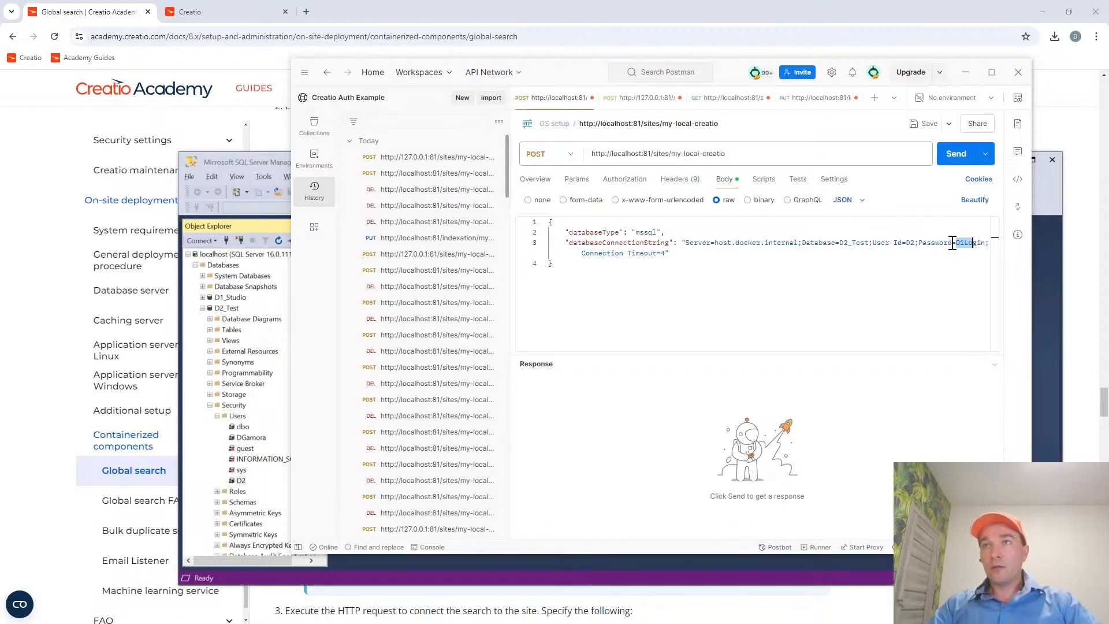
type("D")
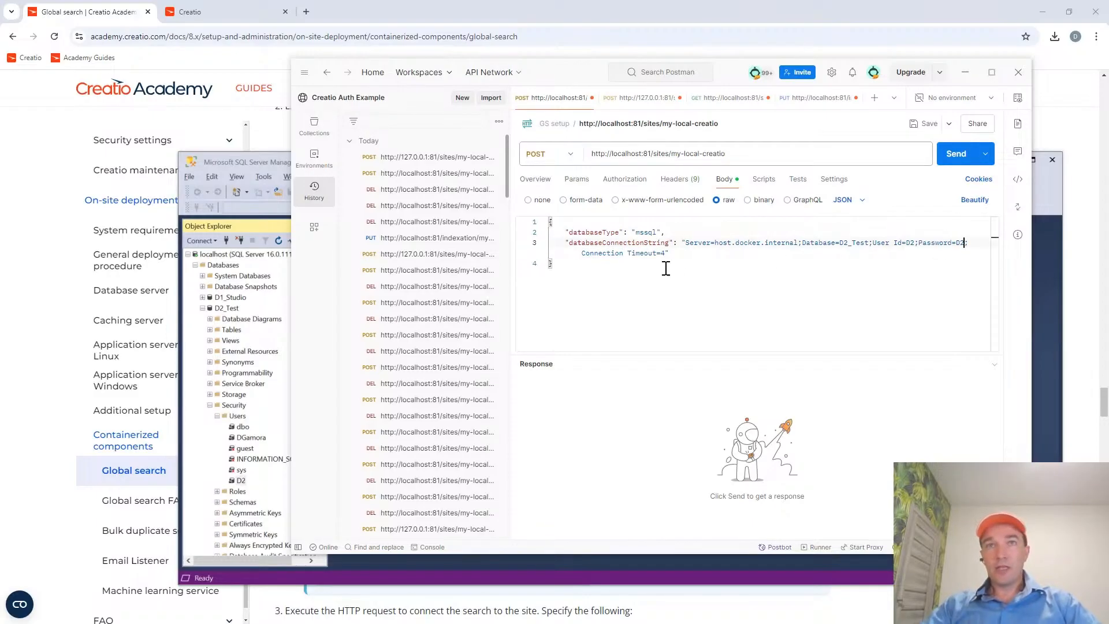
Check the Connection Timeout setting in the guide's Microsoft SQL Docker example and return to the Postman request.
left_click(101, 12)
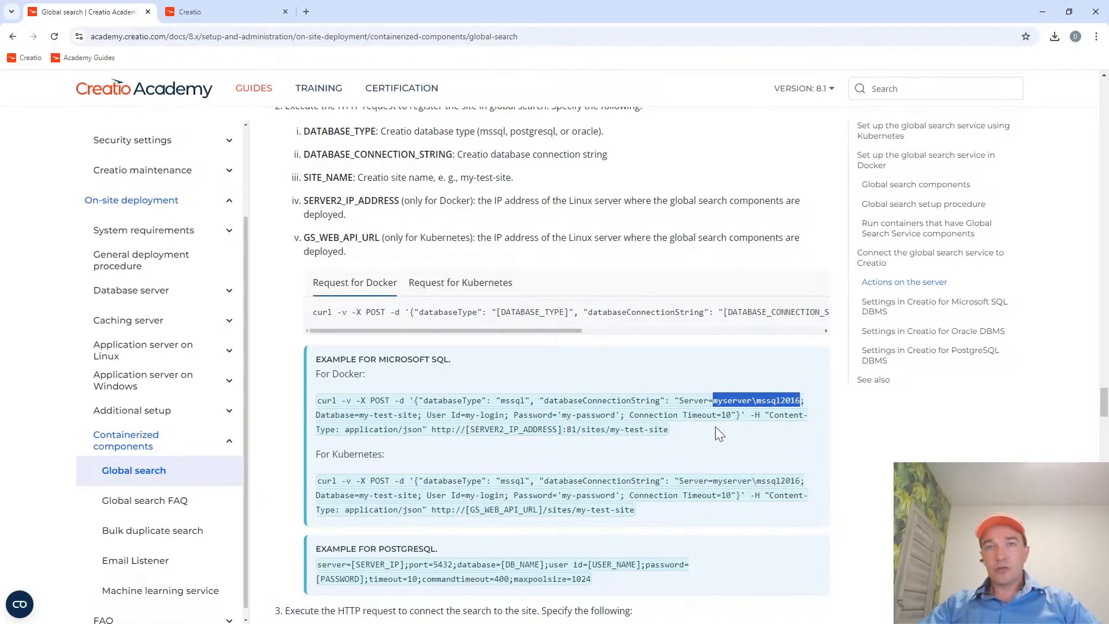
left_click_drag(721, 415, 729, 414)
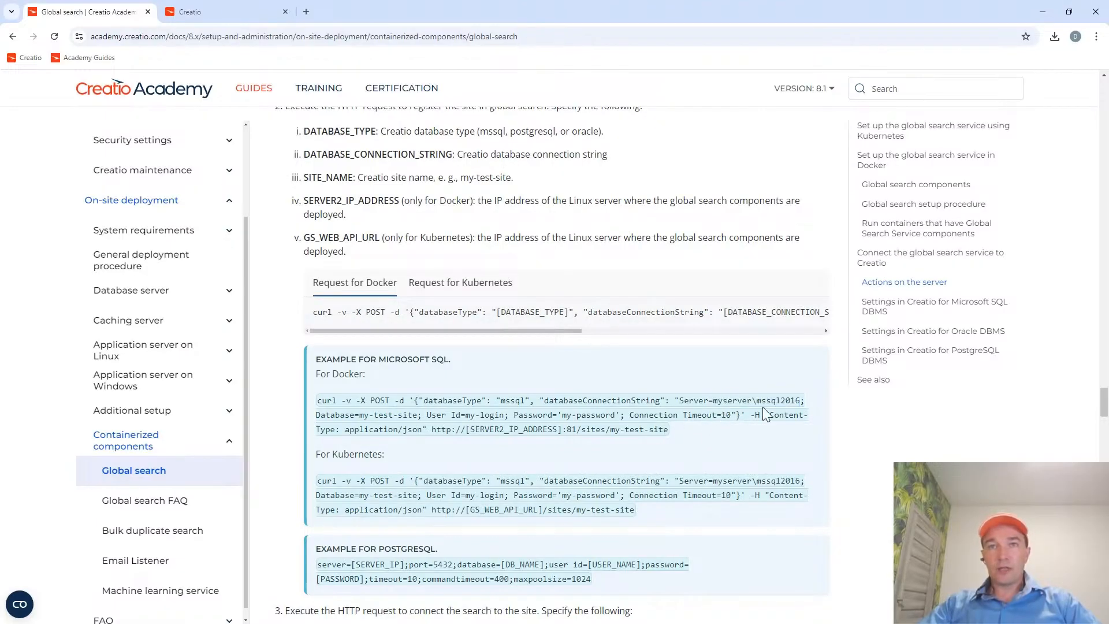
key("alt+Tab")
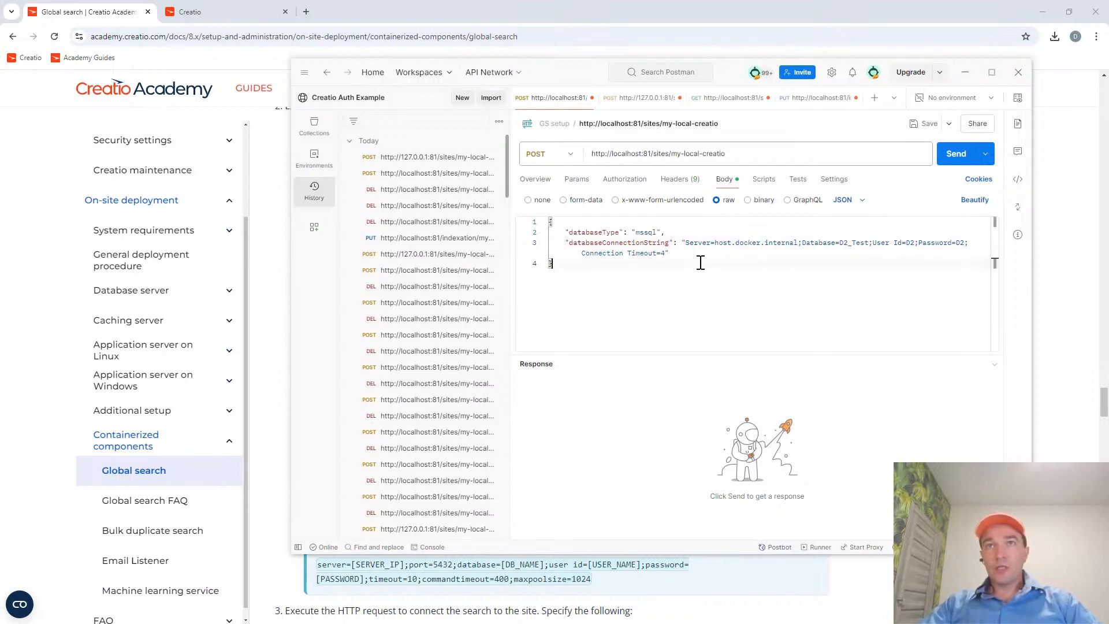
triple_click(738, 152)
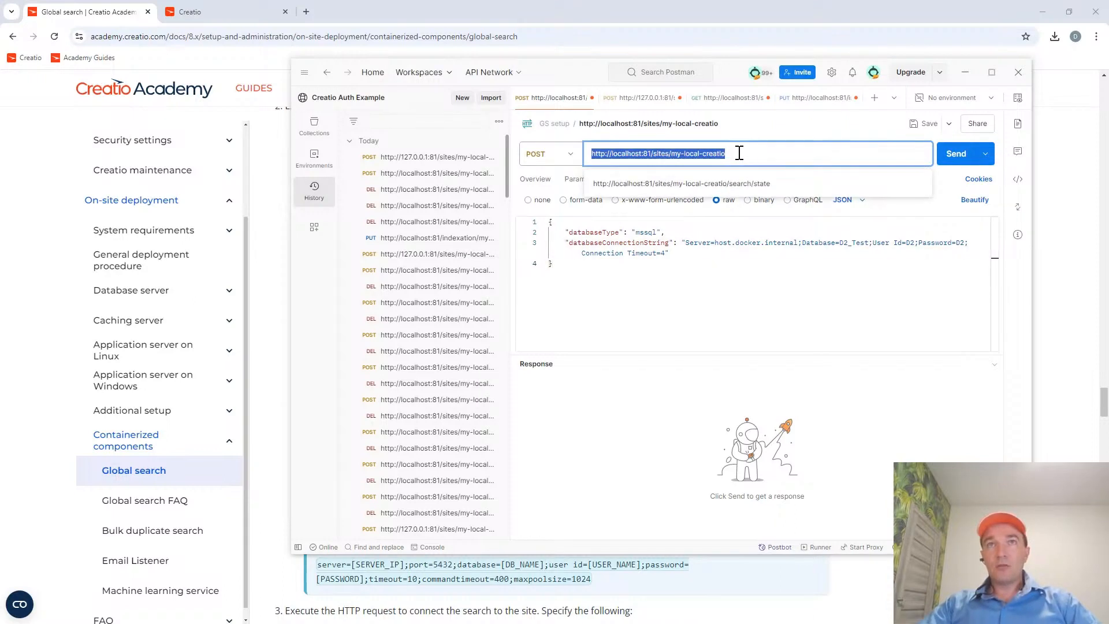
left_click(683, 265)
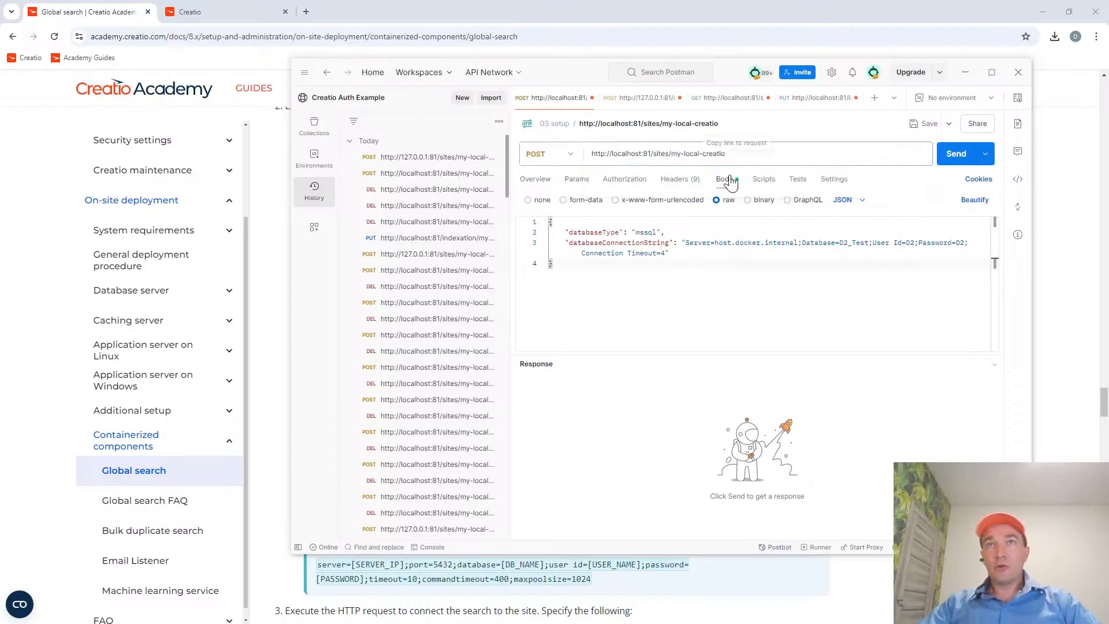
triple_click(693, 152)
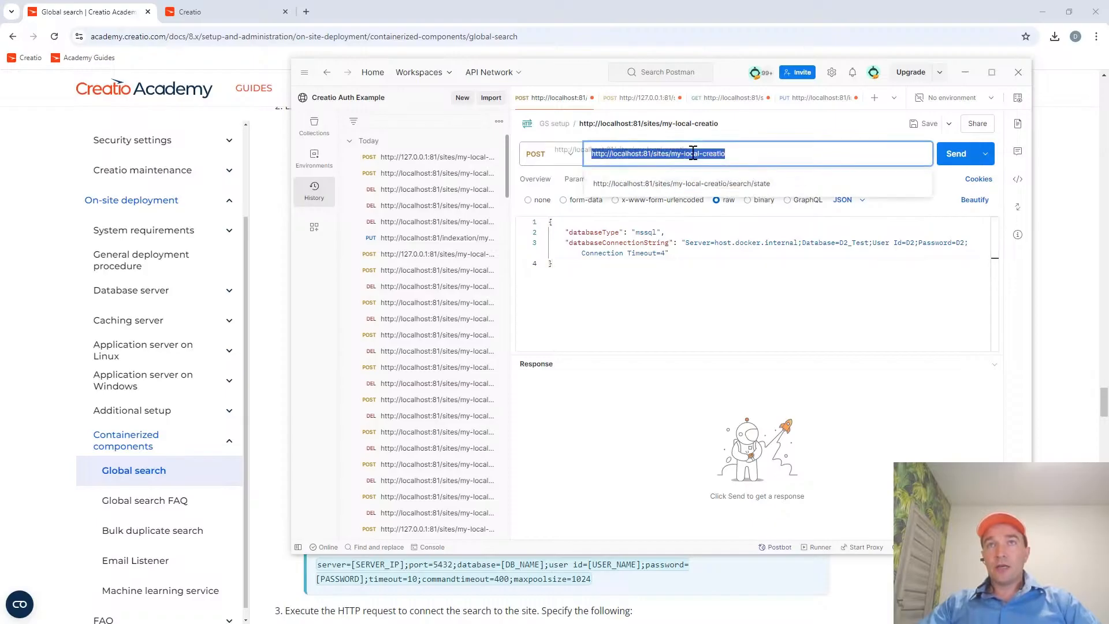
left_click(710, 153)
left_click_drag(728, 153, 671, 153)
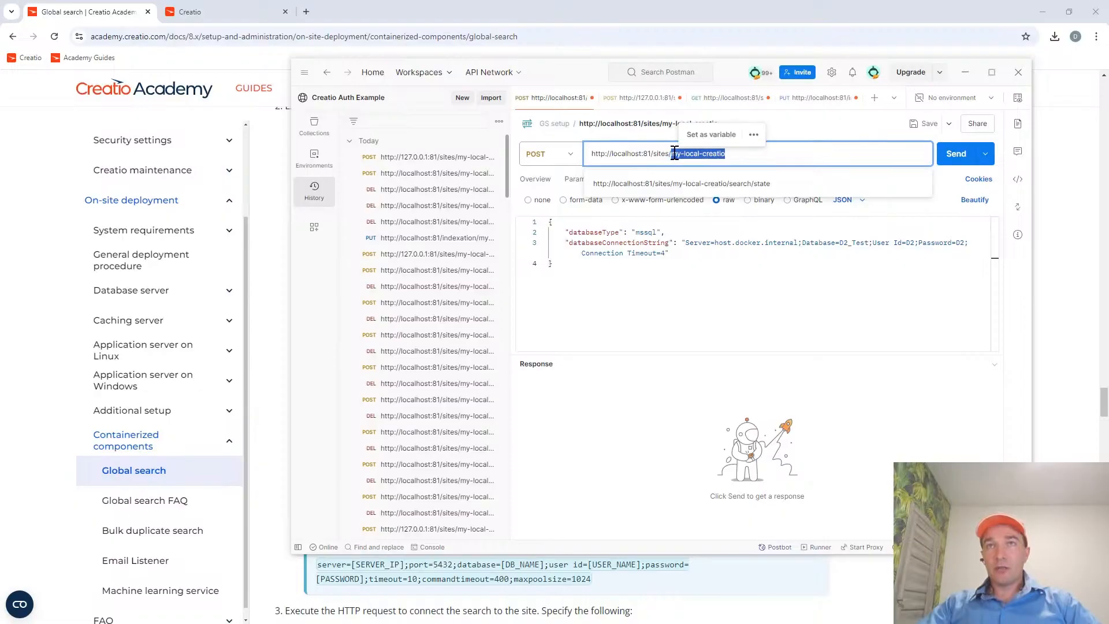
left_click(656, 266)
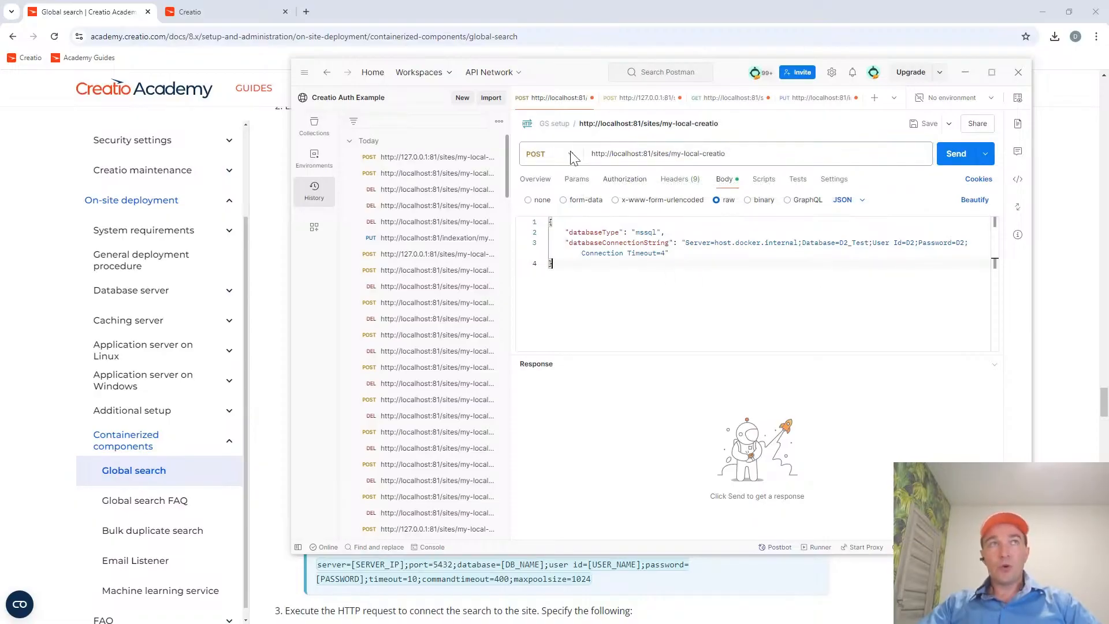
Check the guide's Docker example once more and send the POST request that registers my-local-creatio in global search.
left_click(90, 11)
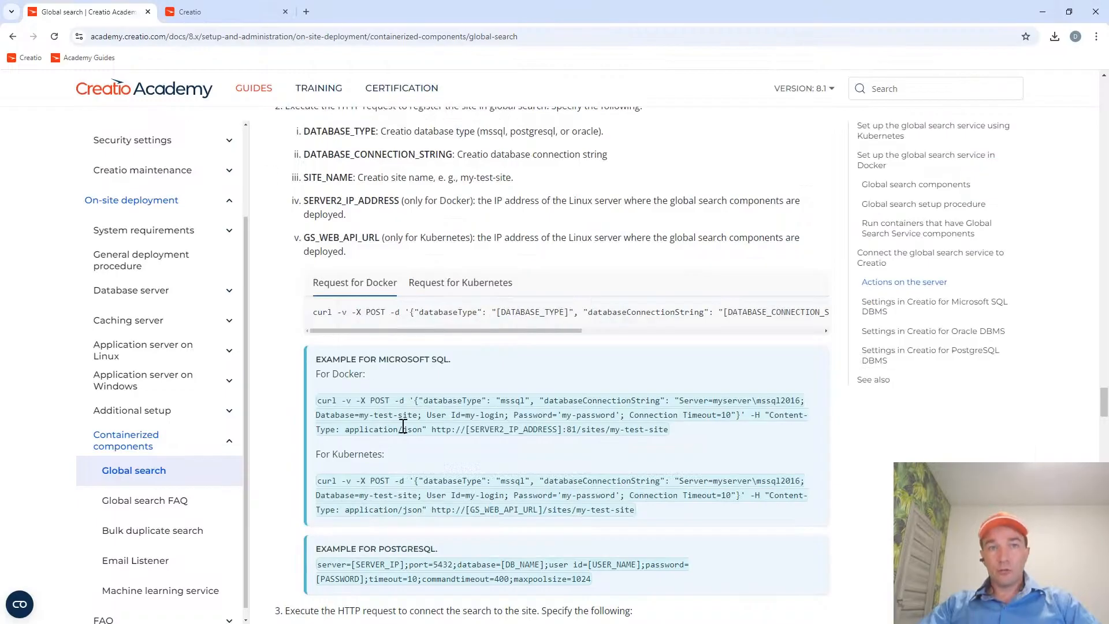
key("alt+Tab")
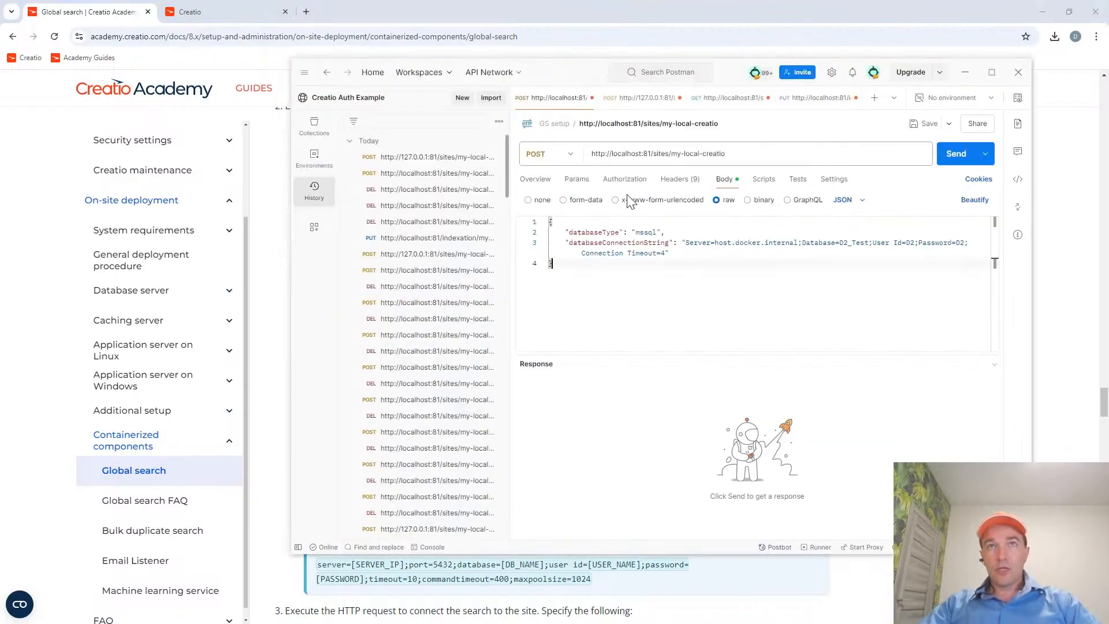
left_click(958, 154)
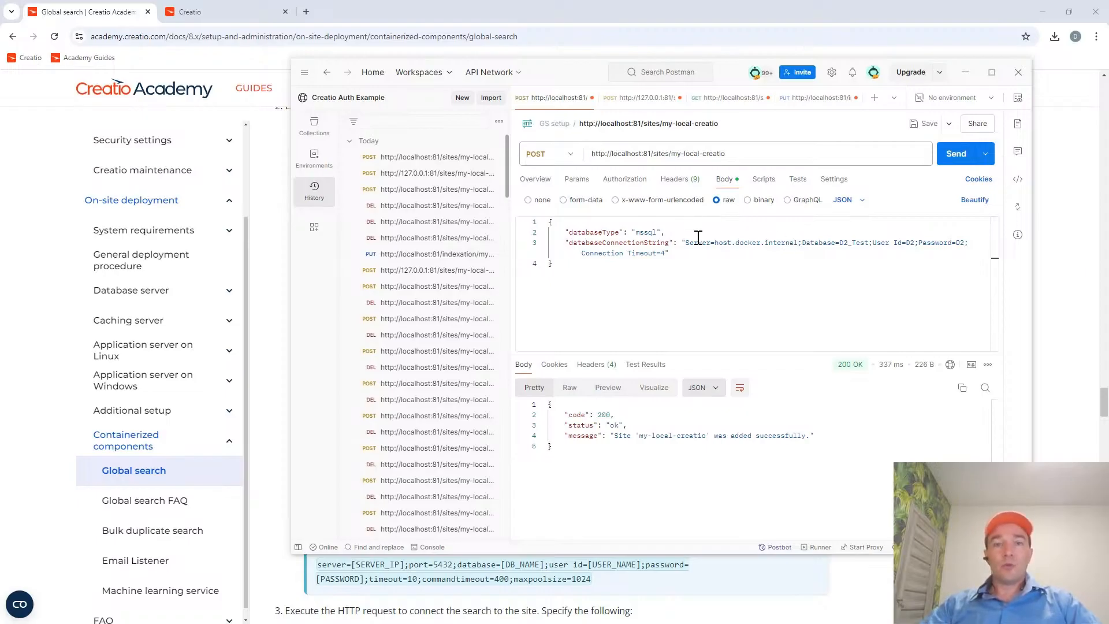
View the gs-services containers in Docker Desktop, and return to the guide's step 3 about connecting the search to the site.
key("alt+Tab")
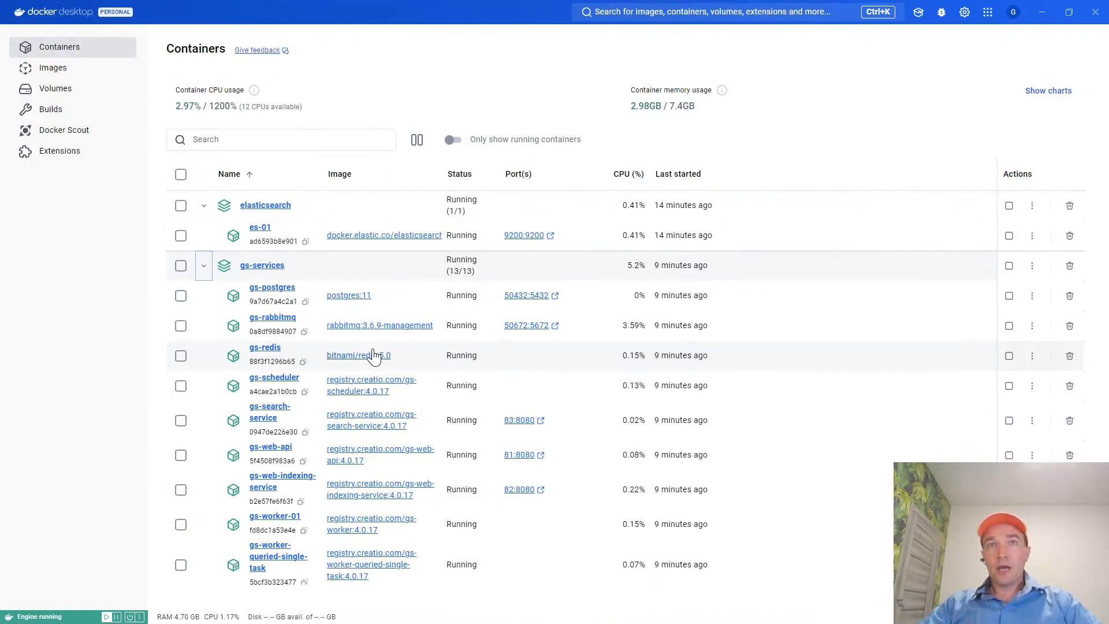
key("alt+Tab")
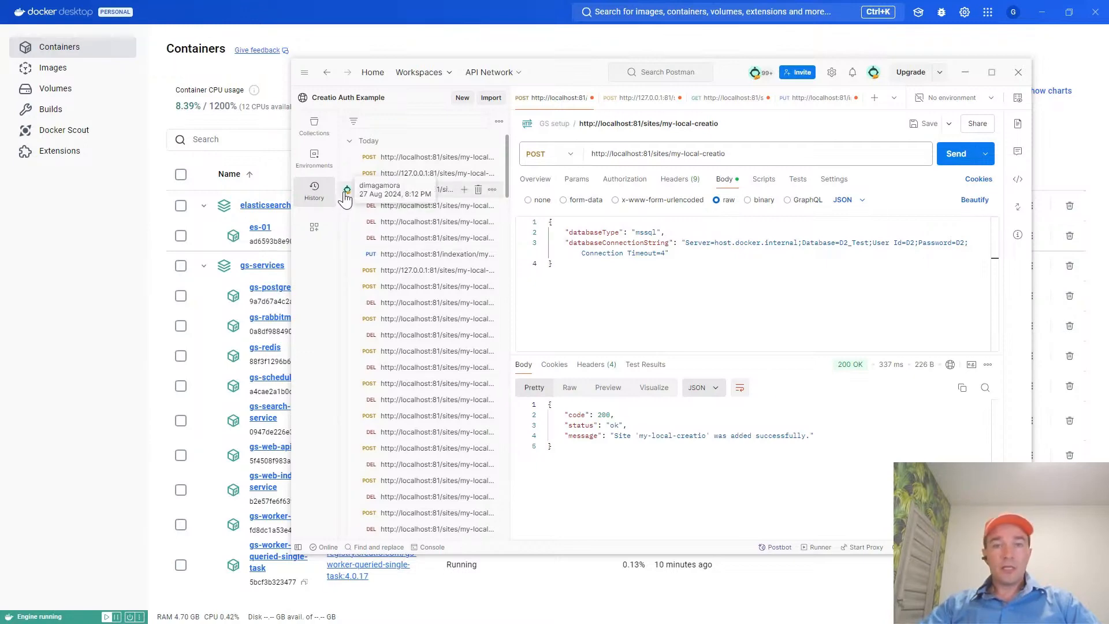
key("alt+Tab")
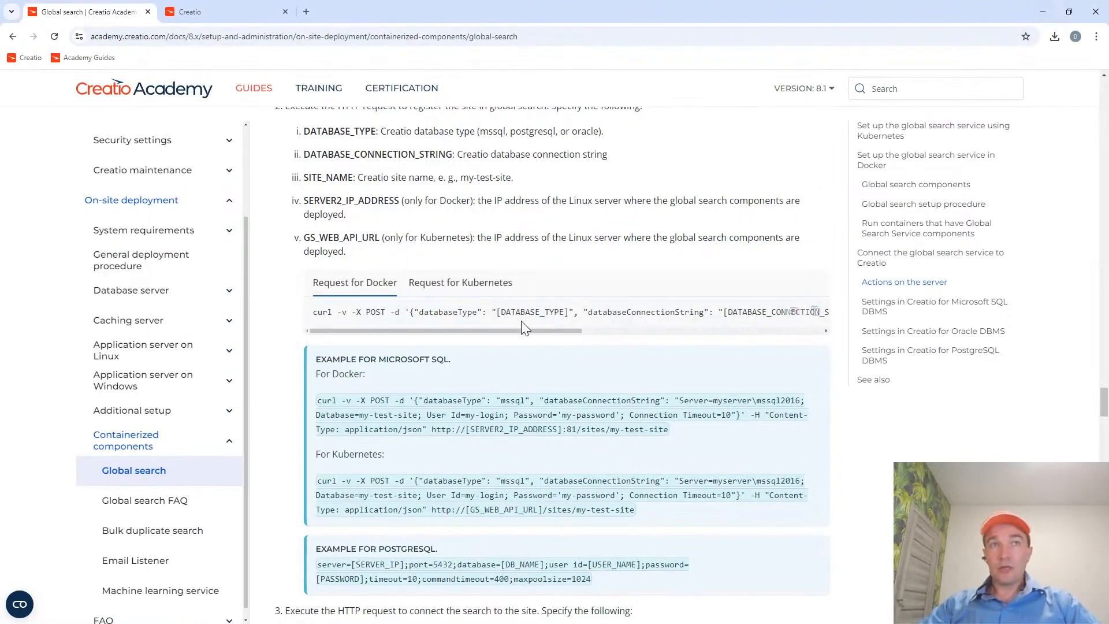
scroll(507, 326, "down", 4)
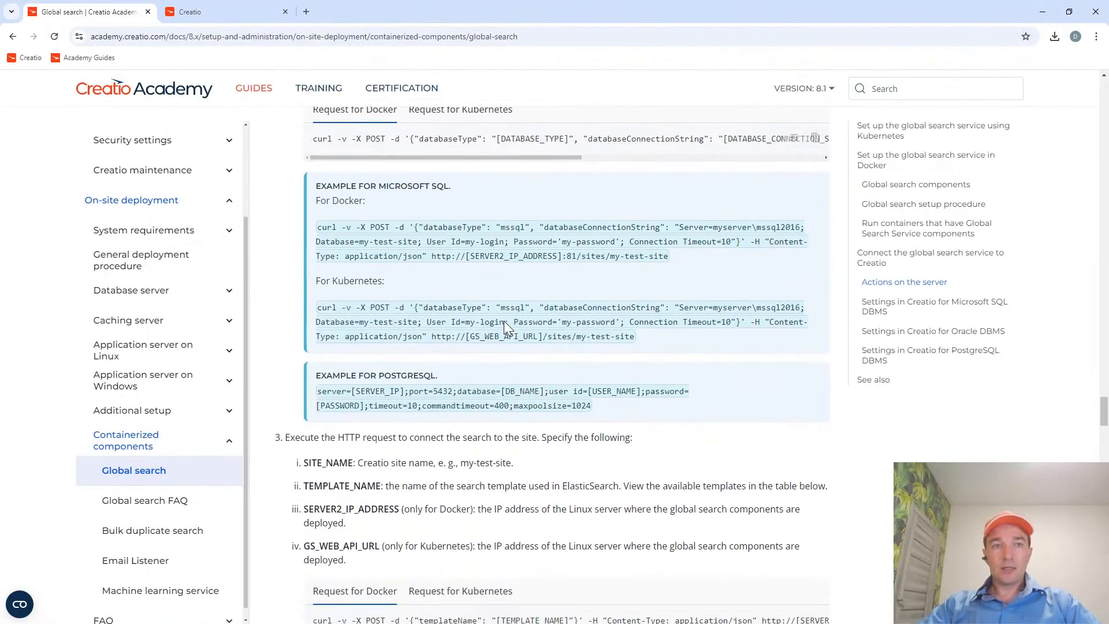
Read the guide's step 3 on connecting the search to the site, highlighting the POST method and URL in its Docker example.
left_click_drag(287, 381, 546, 385)
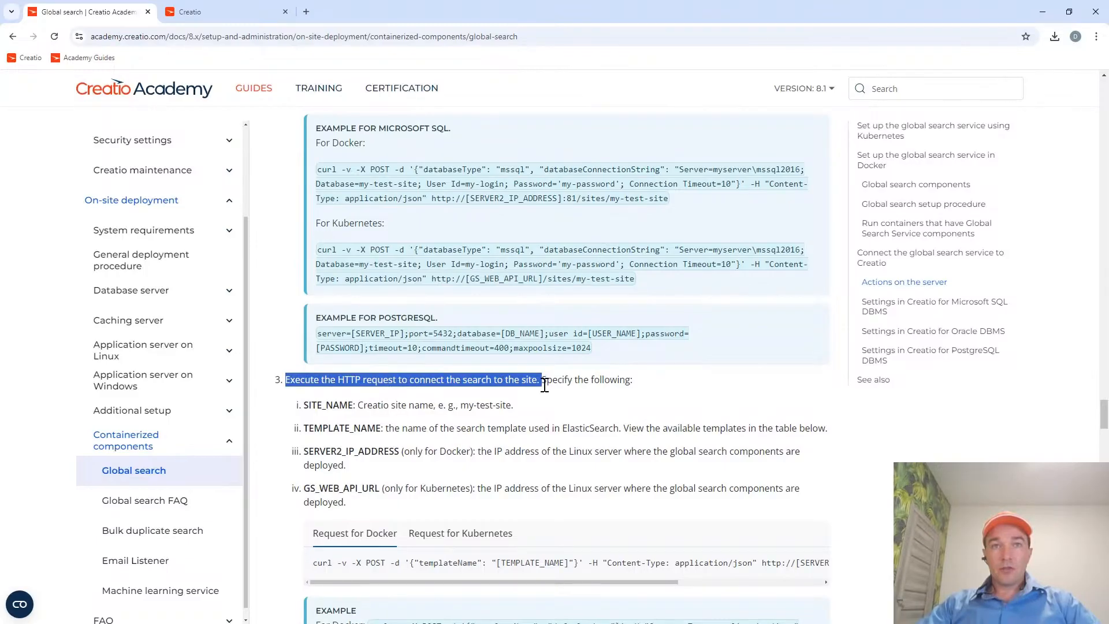
left_click(500, 382)
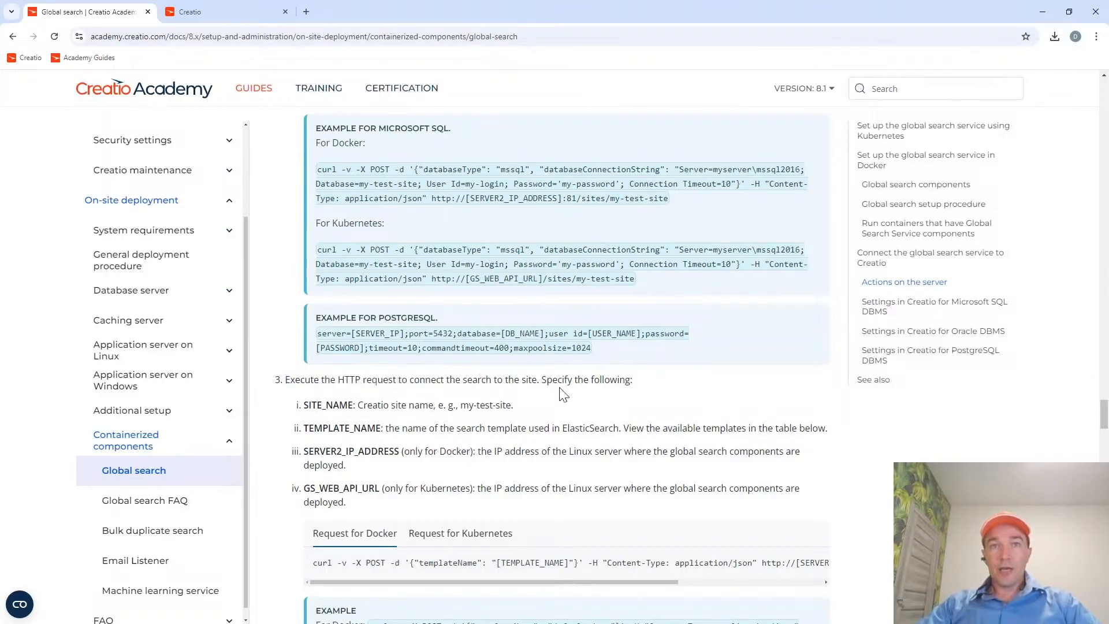
scroll(559, 391, "down", 2)
left_click_drag(465, 264, 537, 269)
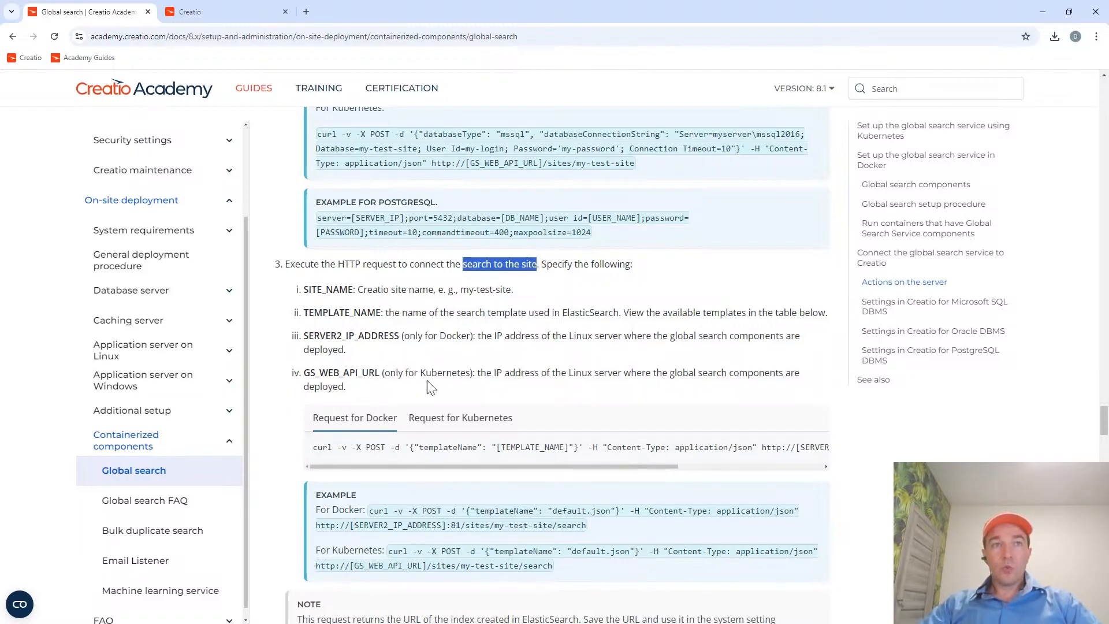
scroll(427, 381, "down", 2)
left_click_drag(422, 395, 446, 396)
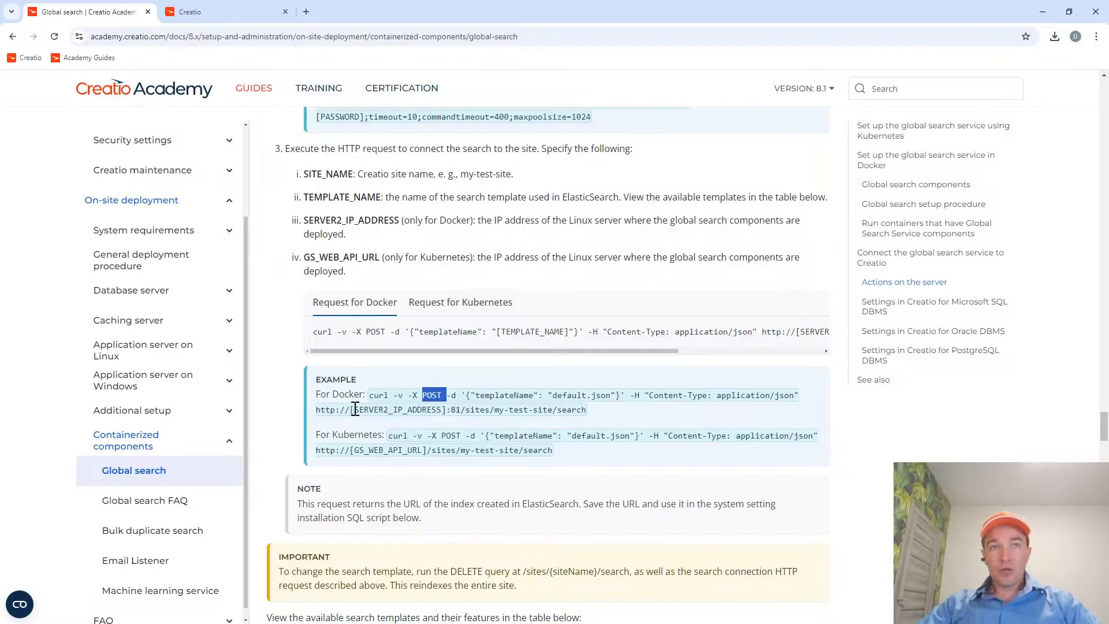
left_click_drag(351, 409, 567, 409)
Switch to Postman and change the host in the my-local-creatio/search request URL to localhost.
key("alt+Tab")
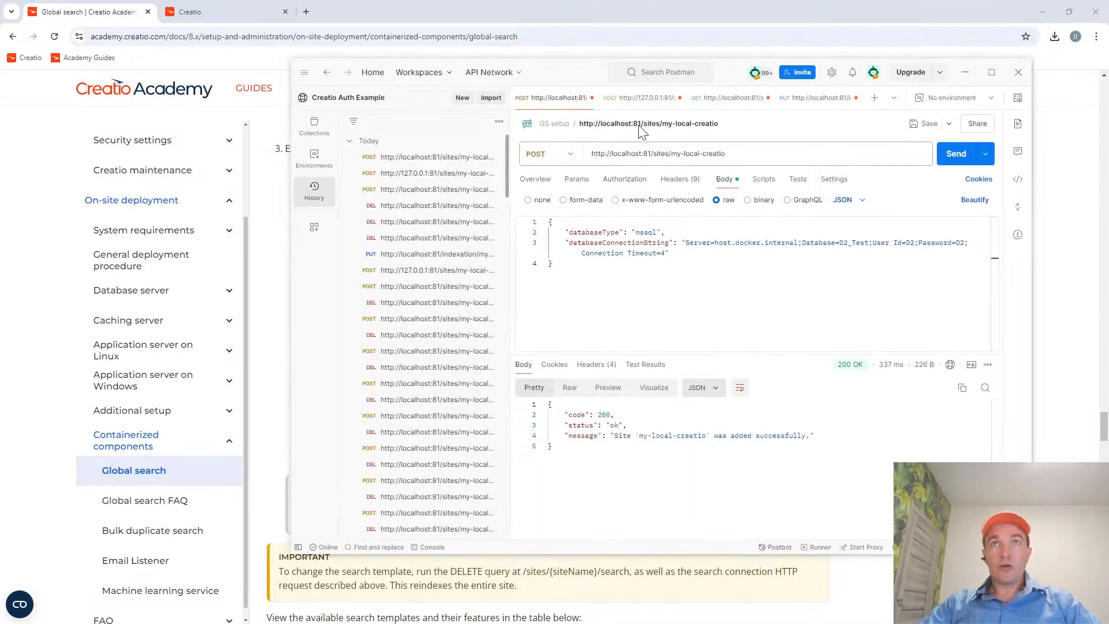
left_click(639, 100)
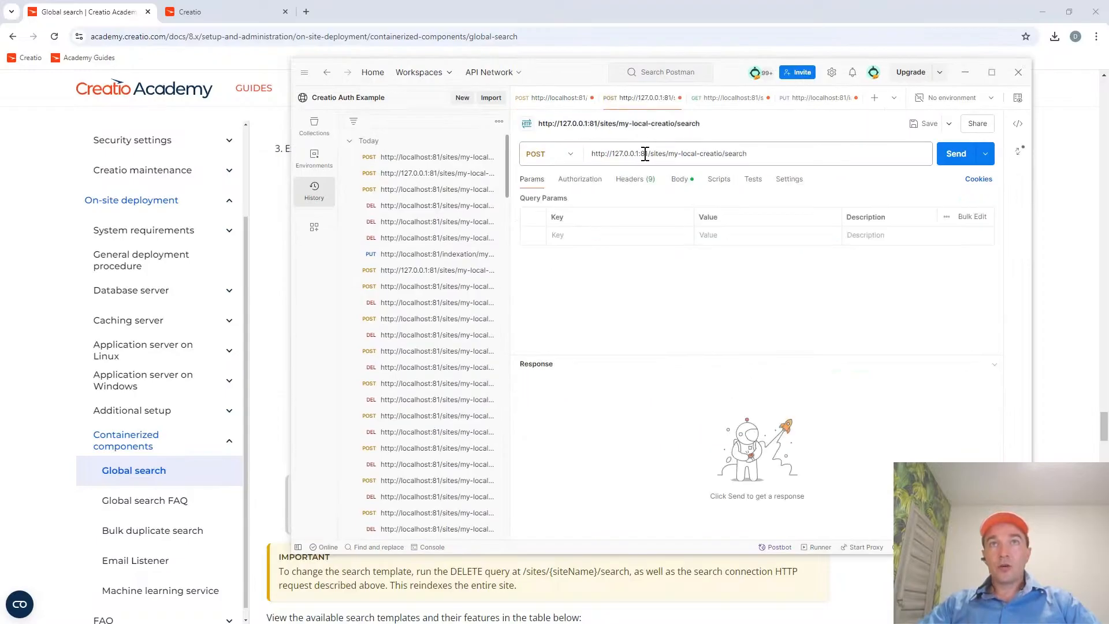
left_click_drag(639, 153, 611, 153)
type("localhost")
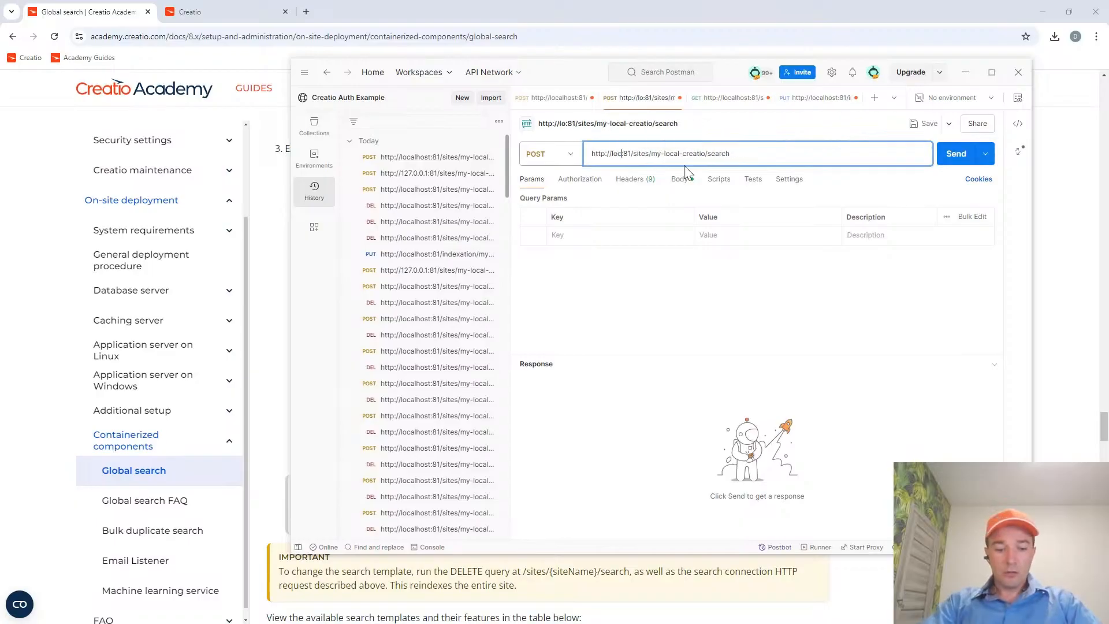
key("Right")
key("Right")
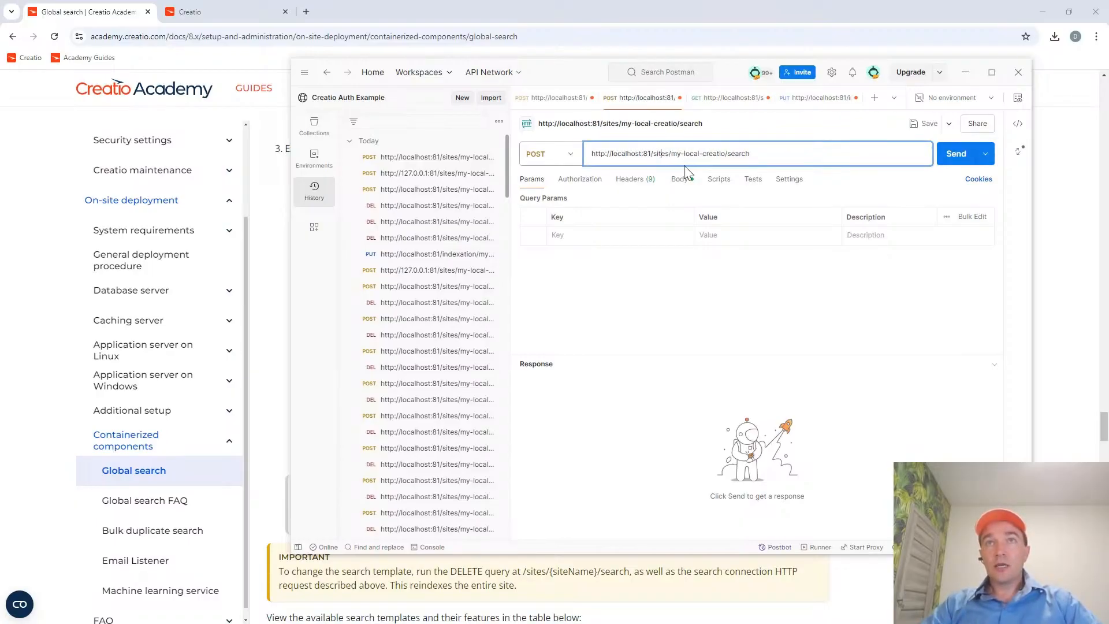
Compare the site registration request with the search request, and view the search request's URL path and JSON body.
left_click(558, 98)
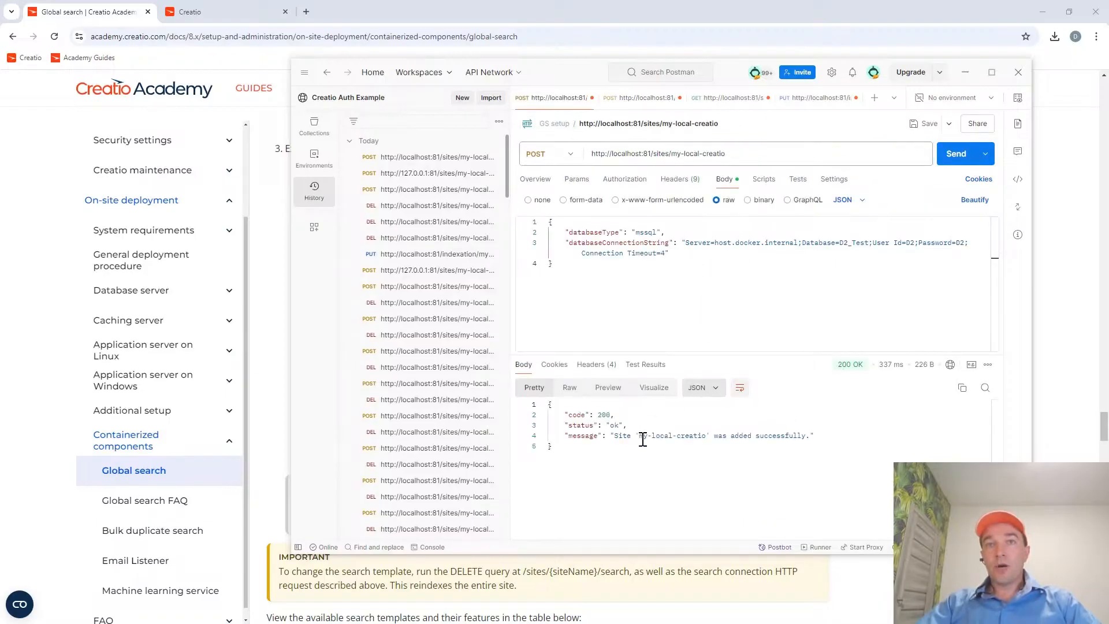
left_click(636, 99)
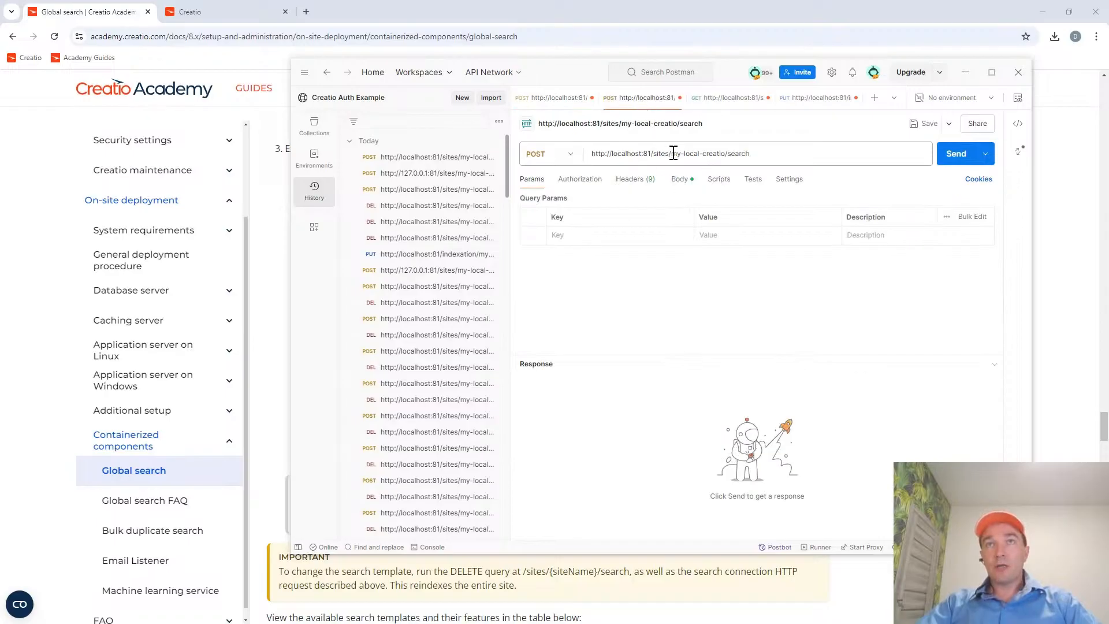
left_click_drag(672, 153, 752, 152)
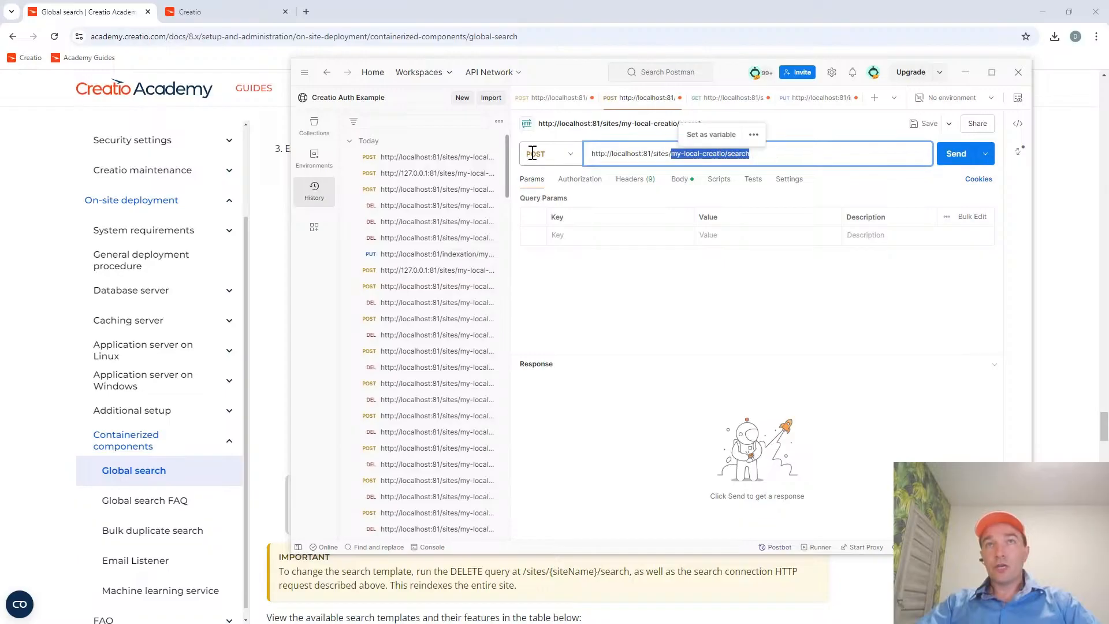
left_click(679, 180)
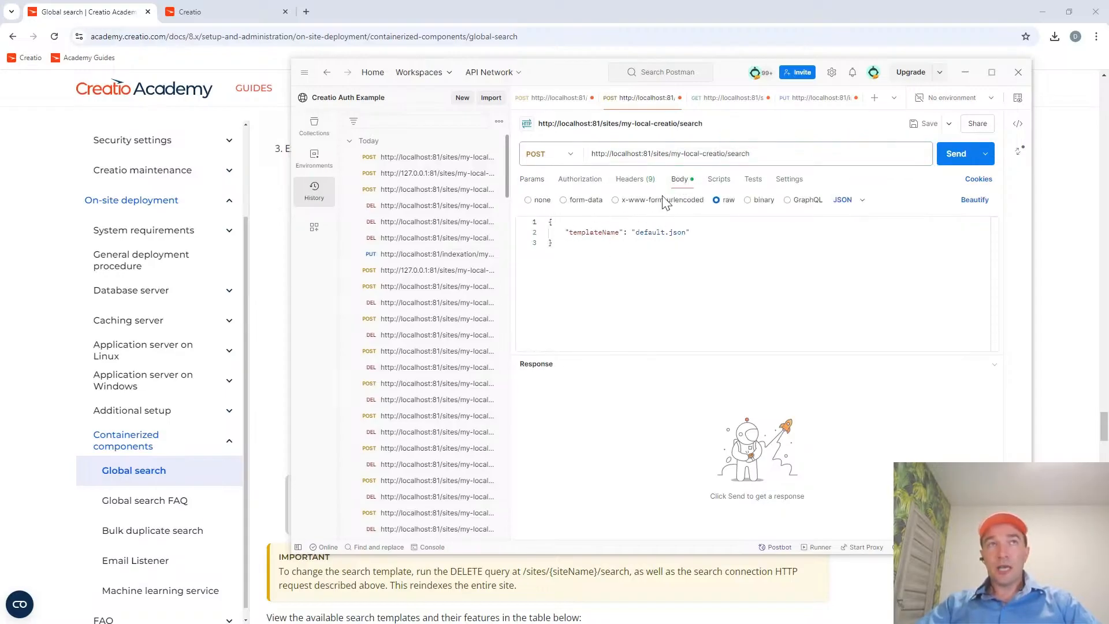
Compare the search templates in the guide's table, highlighting the search speed, index size and indexing time of default.json.
left_click(84, 17)
scroll(571, 450, "down", 2)
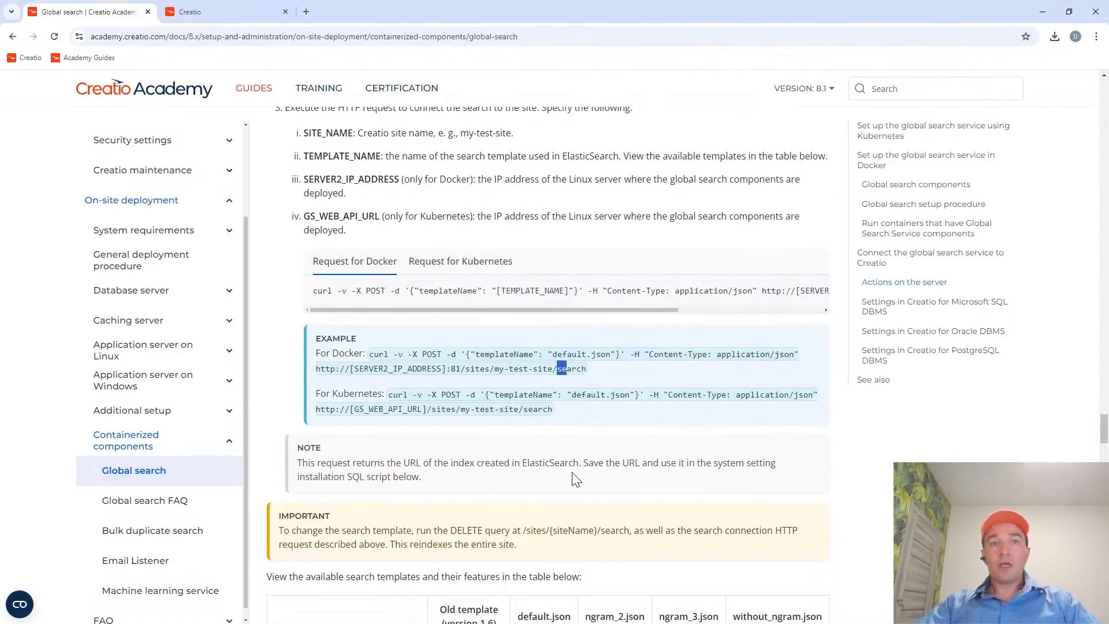
scroll(576, 459, "down", 5)
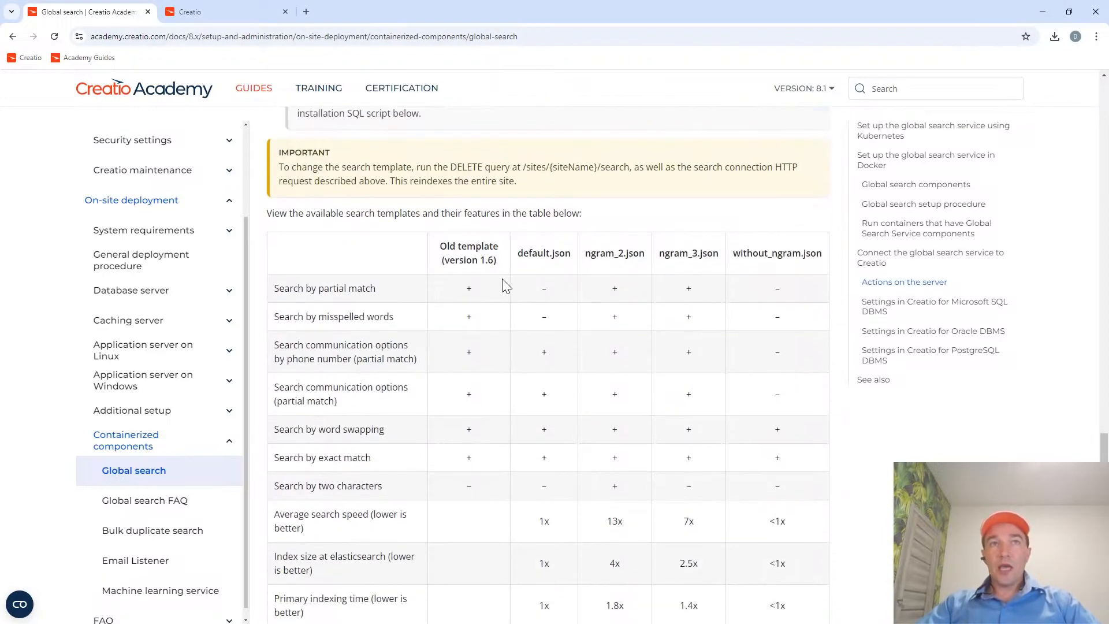
scroll(501, 278, "down", 2)
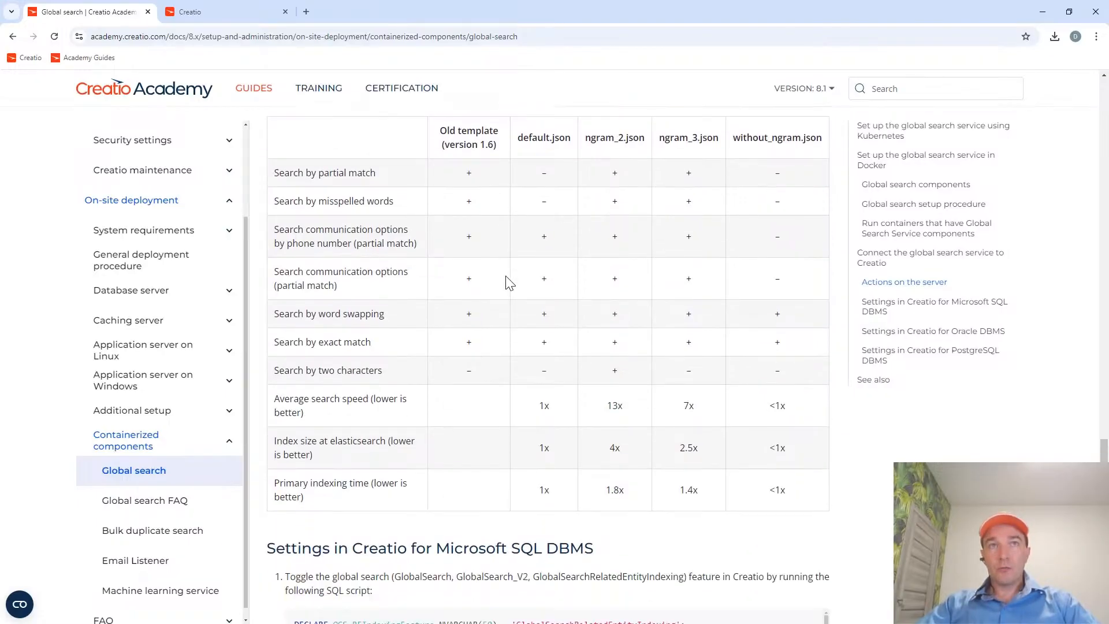
left_click_drag(518, 142, 566, 149)
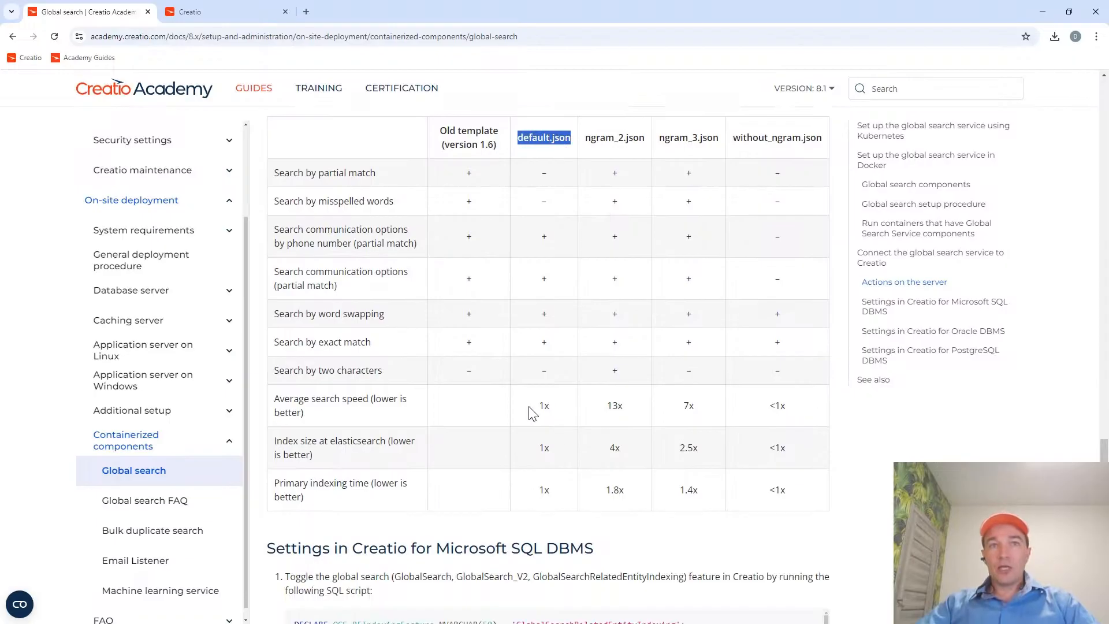
left_click_drag(531, 407, 552, 406)
left_click_drag(537, 448, 556, 447)
left_click_drag(542, 494, 556, 508)
scroll(639, 310, "up", 2)
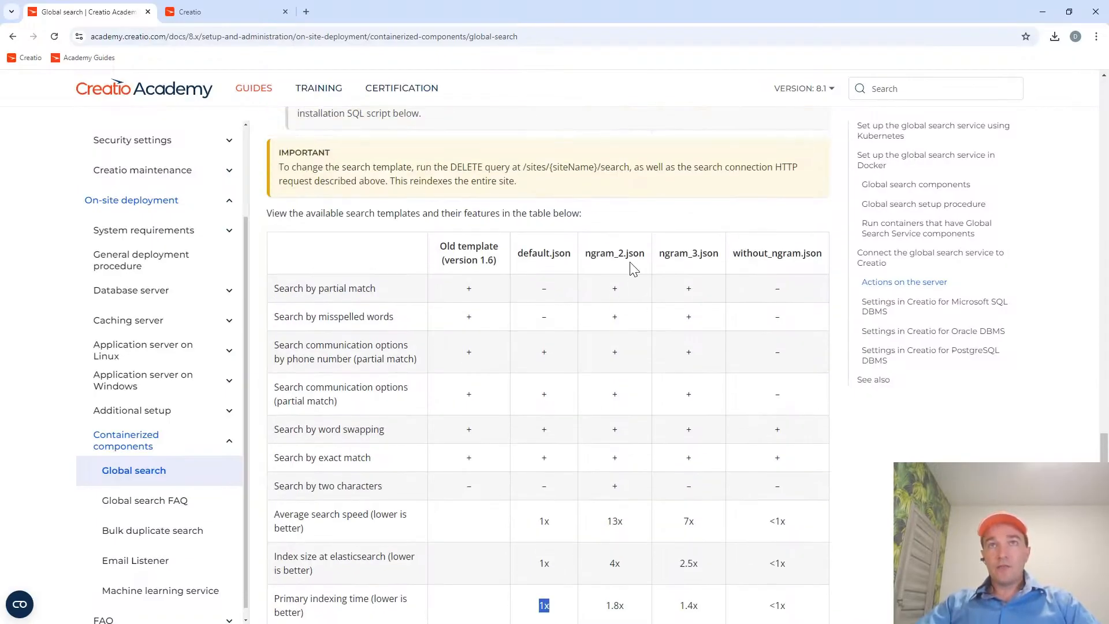
scroll(632, 254, "down", 2)
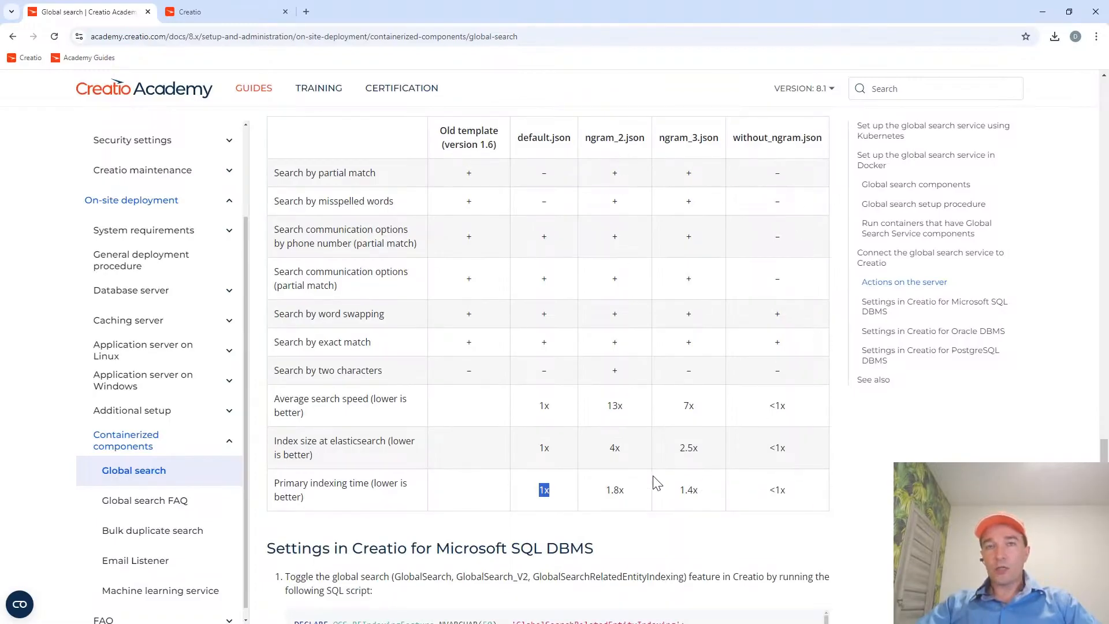
Return to the guide's Docker example for connecting the search and highlight its request URL.
scroll(555, 222, "up", 1)
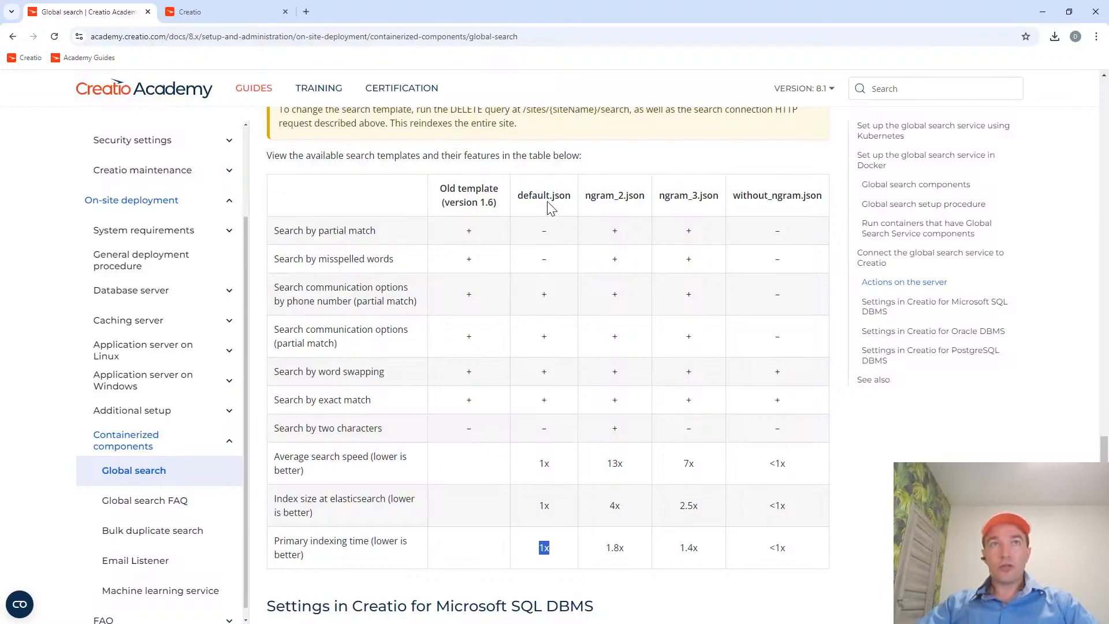
scroll(552, 194, "up", 2)
scroll(551, 352, "down", 3)
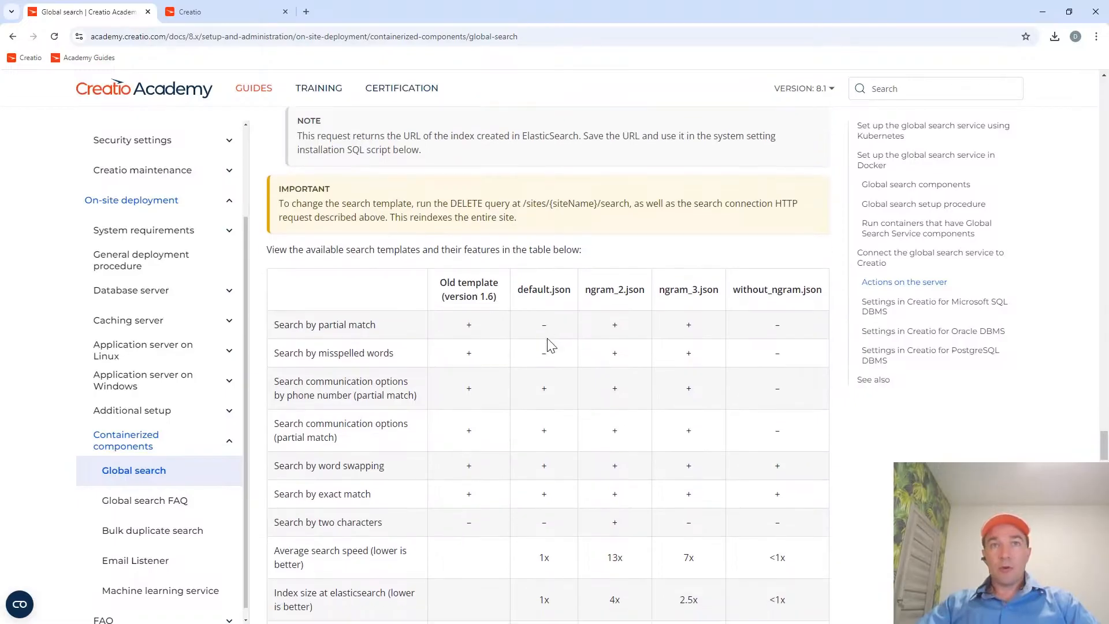
scroll(549, 354, "up", 4)
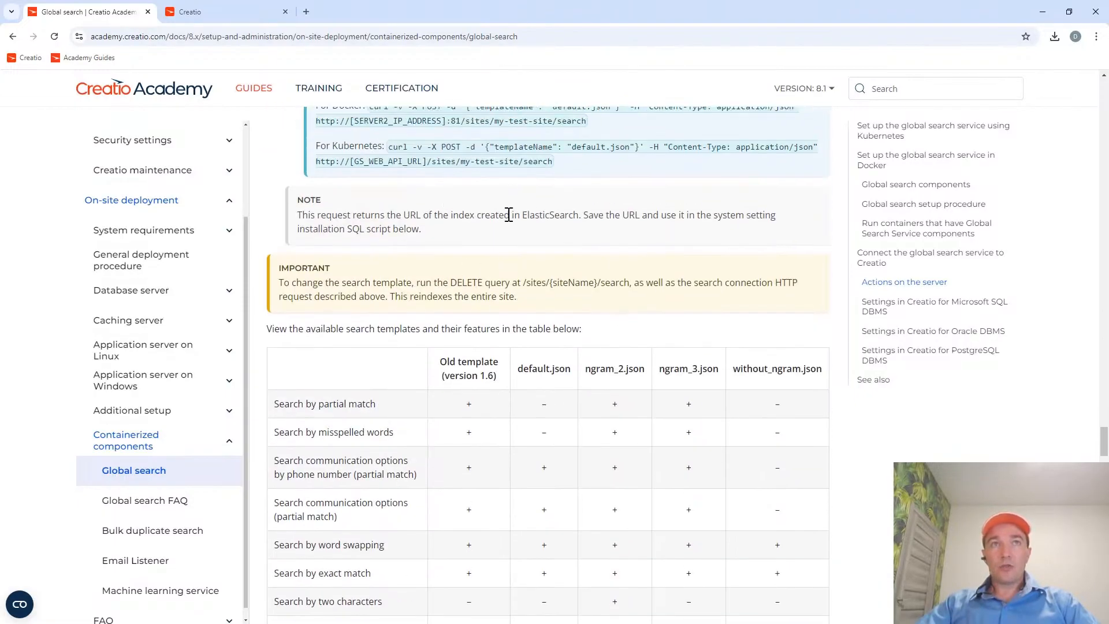
scroll(507, 215, "up", 1)
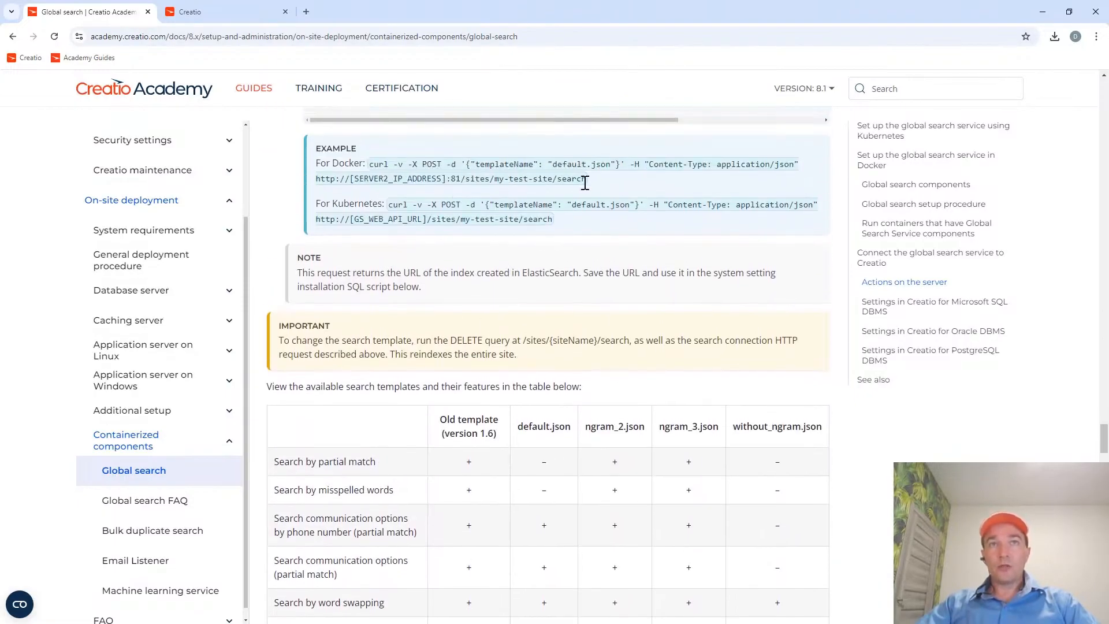
left_click_drag(588, 179, 316, 179)
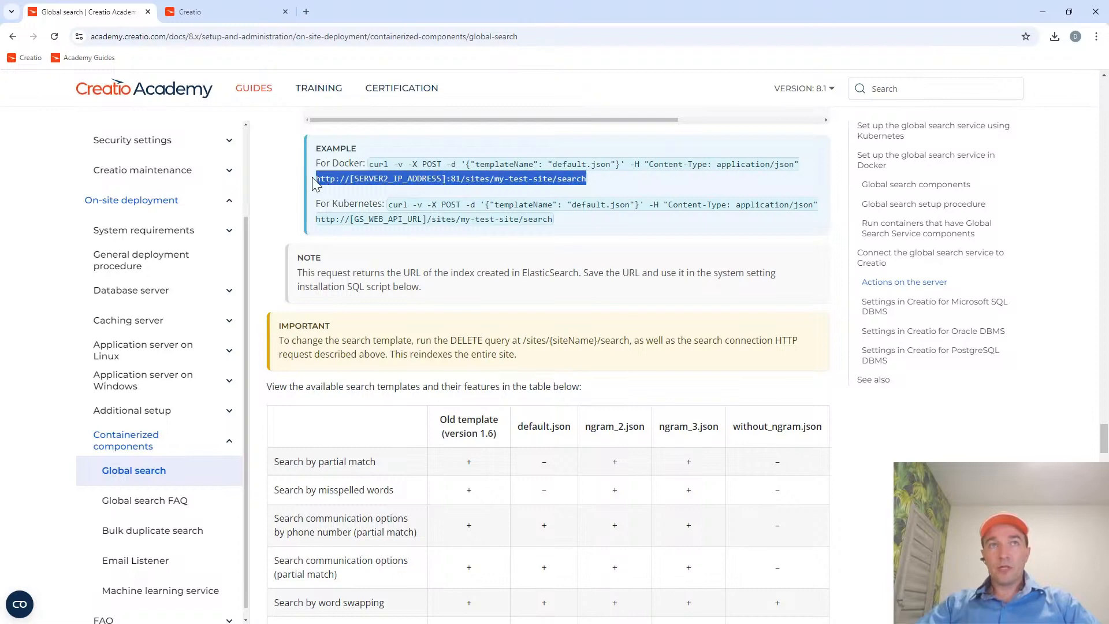
Review the Postman search request's URL with the site name my-local-creatio, its templateName body and its Content-Type header.
key("alt+Tab")
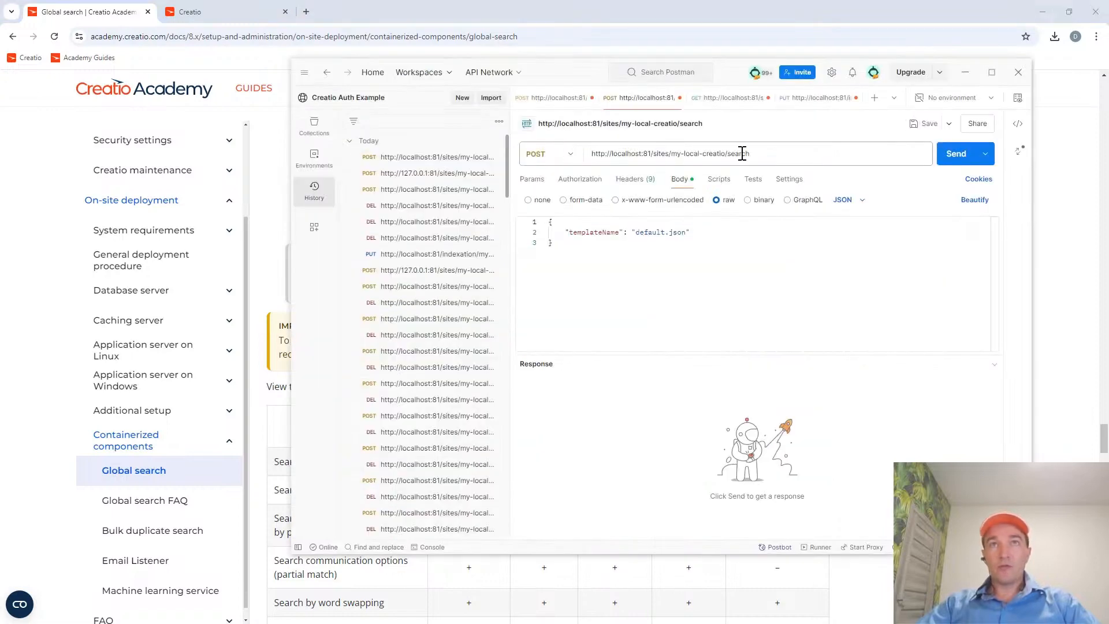
left_click_drag(757, 153, 599, 152)
left_click(656, 153)
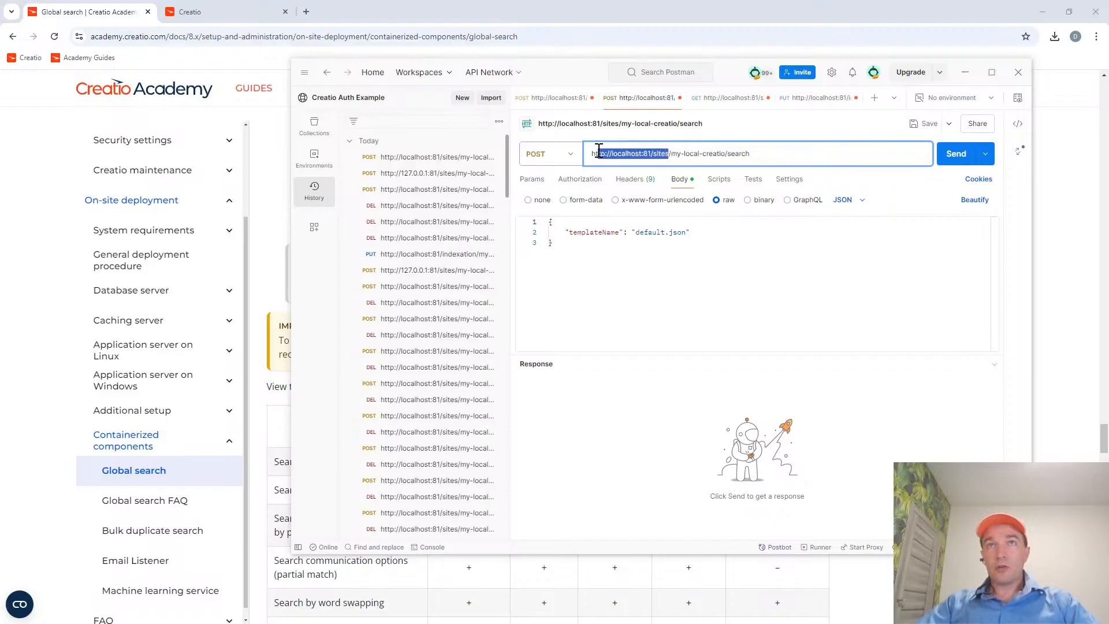
left_click(687, 153)
left_click_drag(672, 155, 726, 156)
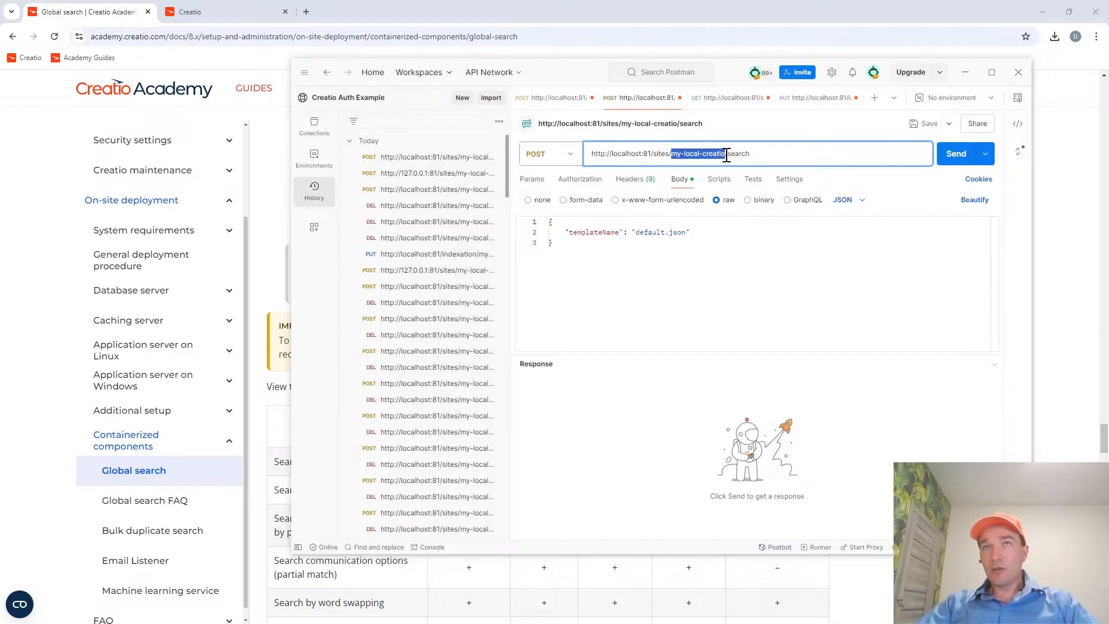
left_click_drag(727, 156, 763, 155)
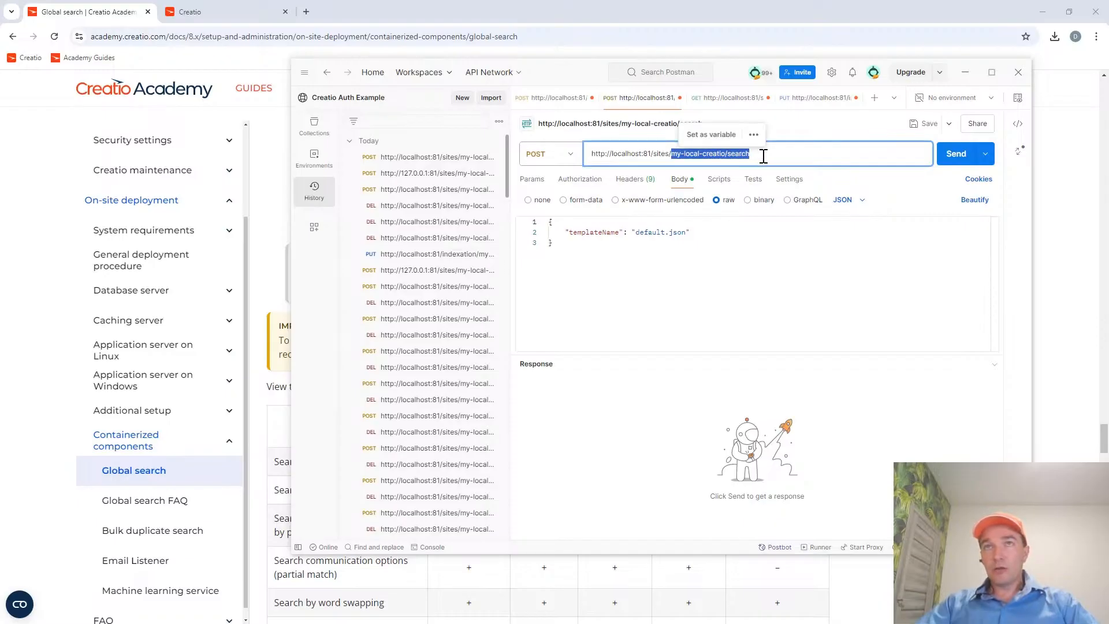
left_click_drag(587, 254, 538, 218)
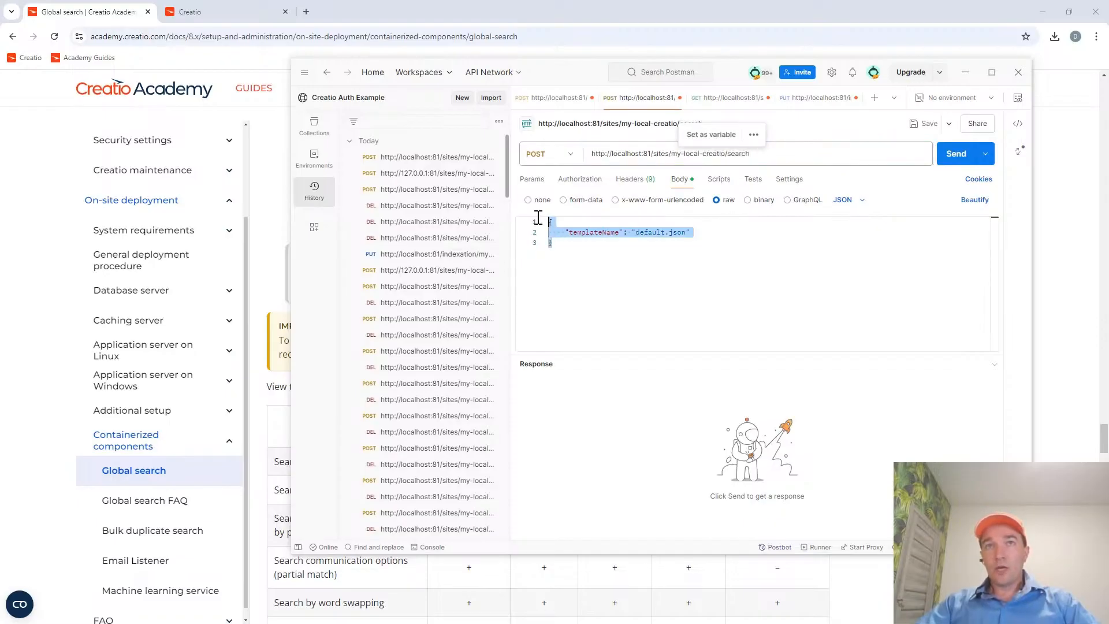
left_click(636, 183)
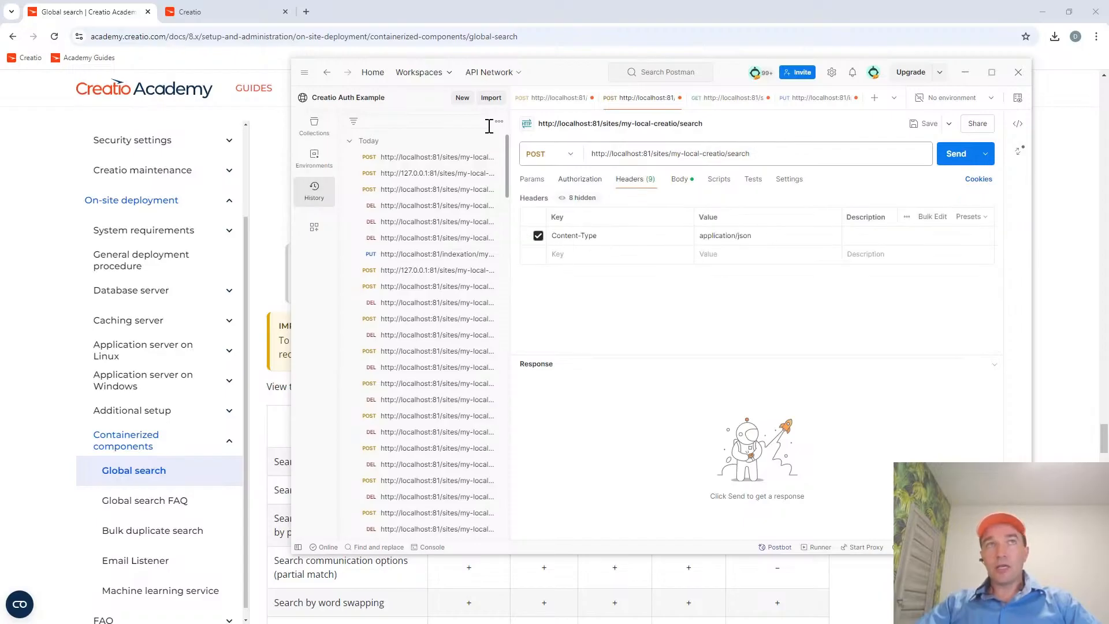
left_click(104, 9)
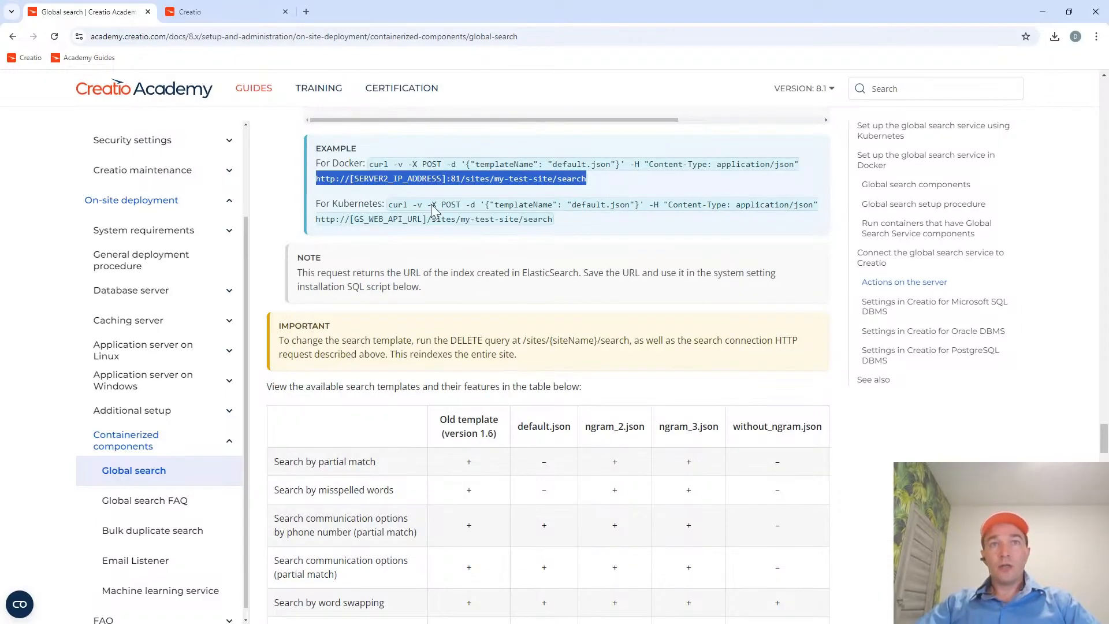
key("alt+Tab")
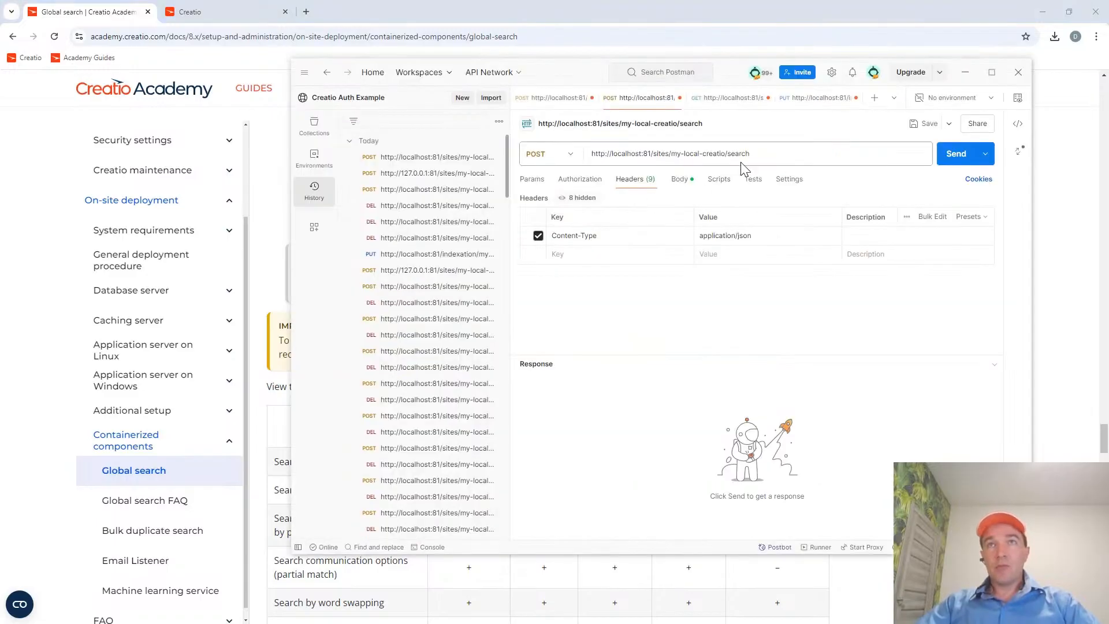
left_click(954, 161)
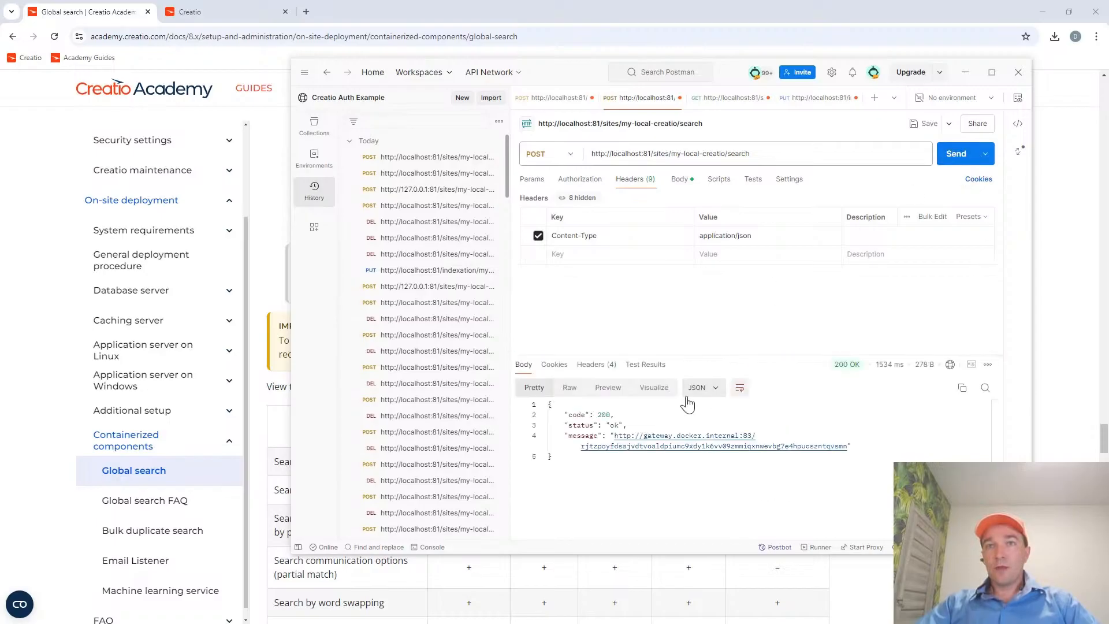
Examine the status code and index URL in the search request's response, and return to the guide's note about that URL.
double_click(601, 414)
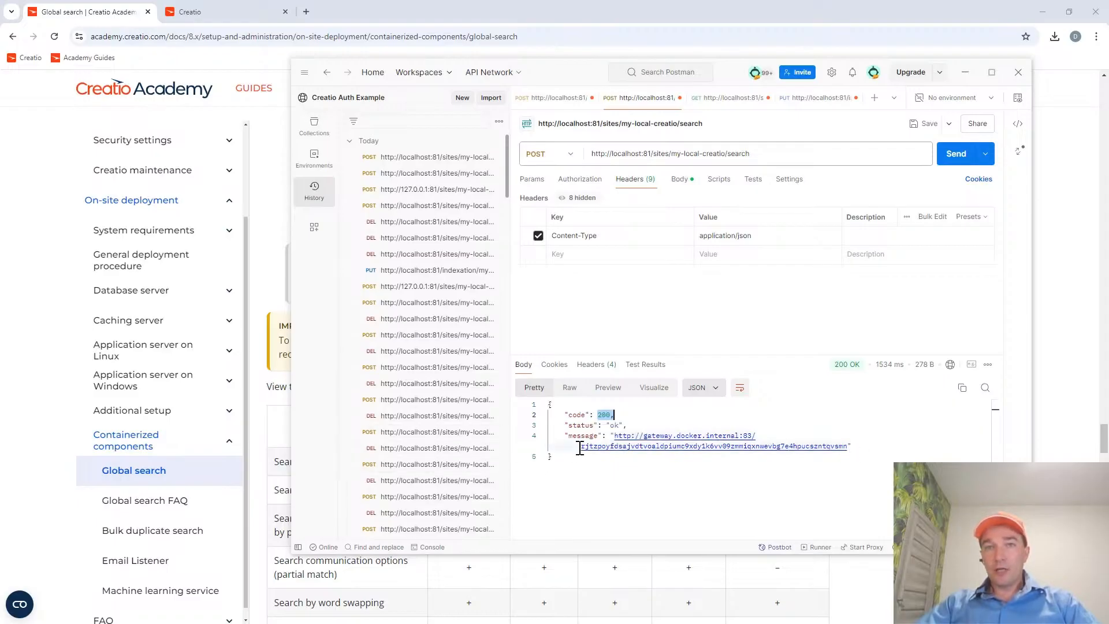
left_click_drag(580, 446, 846, 453)
left_click(906, 454)
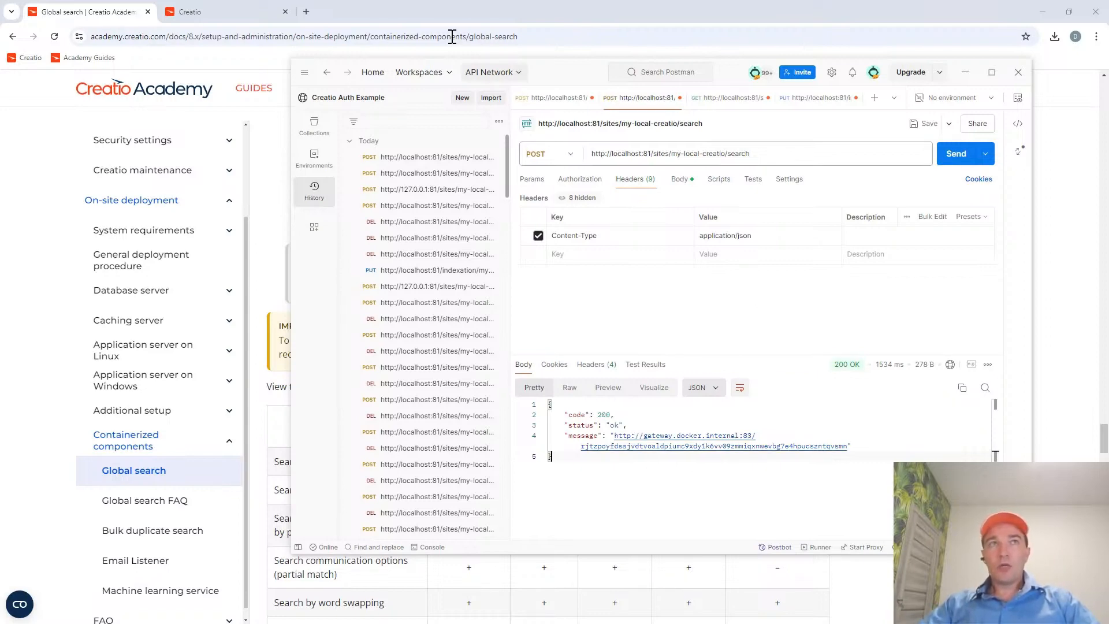
left_click(112, 9)
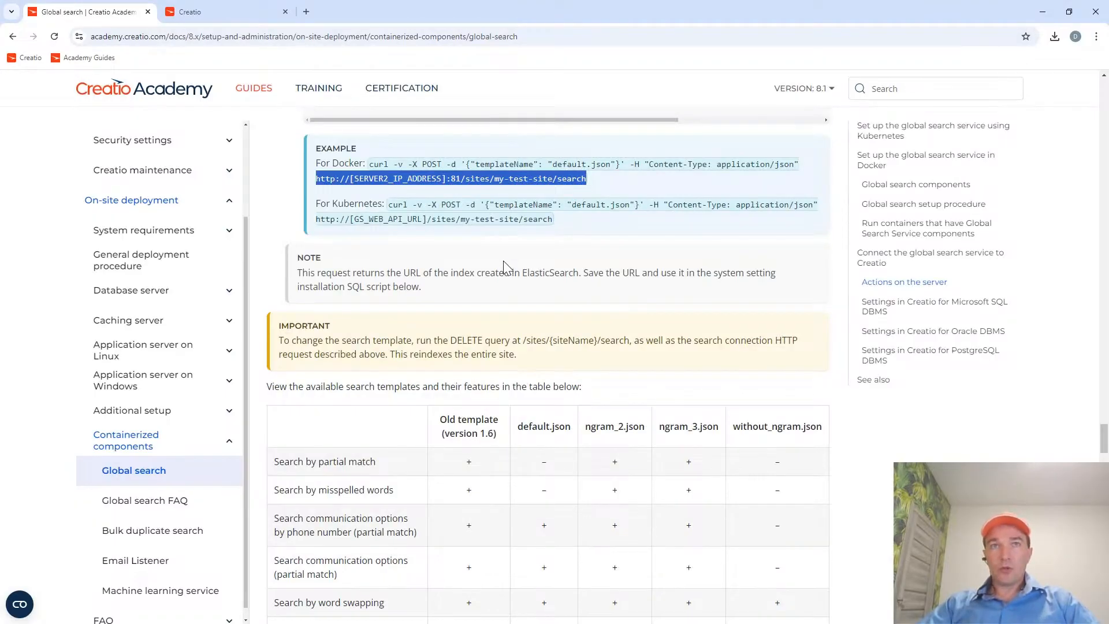
Go to the guide's settings for Microsoft SQL DBMS and highlight the feature codes GlobalSearchRelatedEntityIndexing, GlobalSearch and GlobalSearch_V2 in the SQL script.
scroll(504, 261, "down", 8)
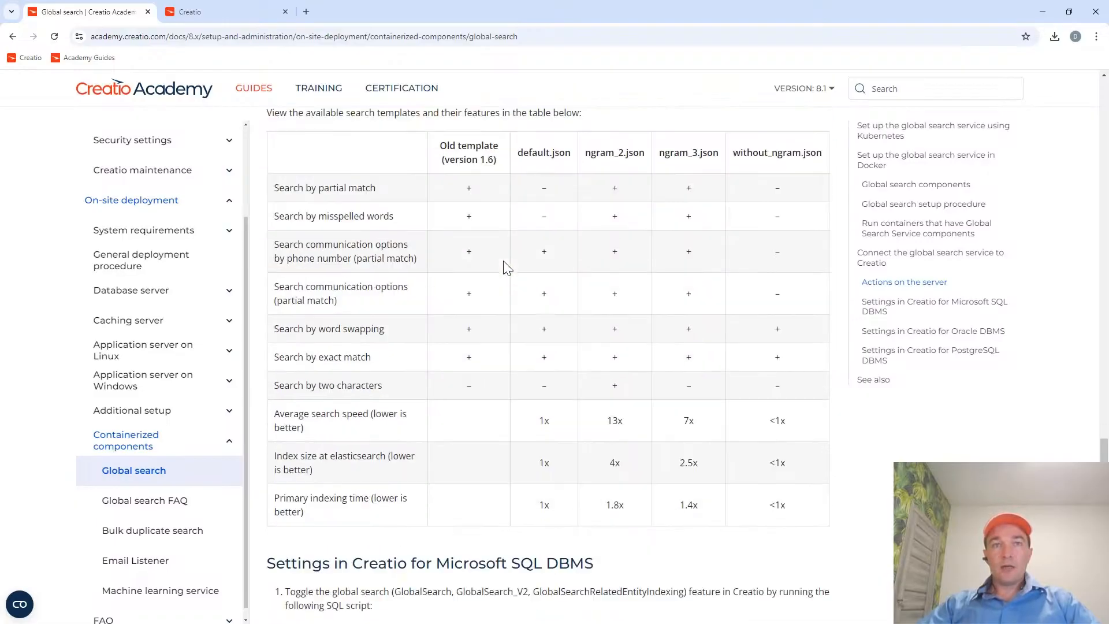
scroll(503, 265, "down", 4)
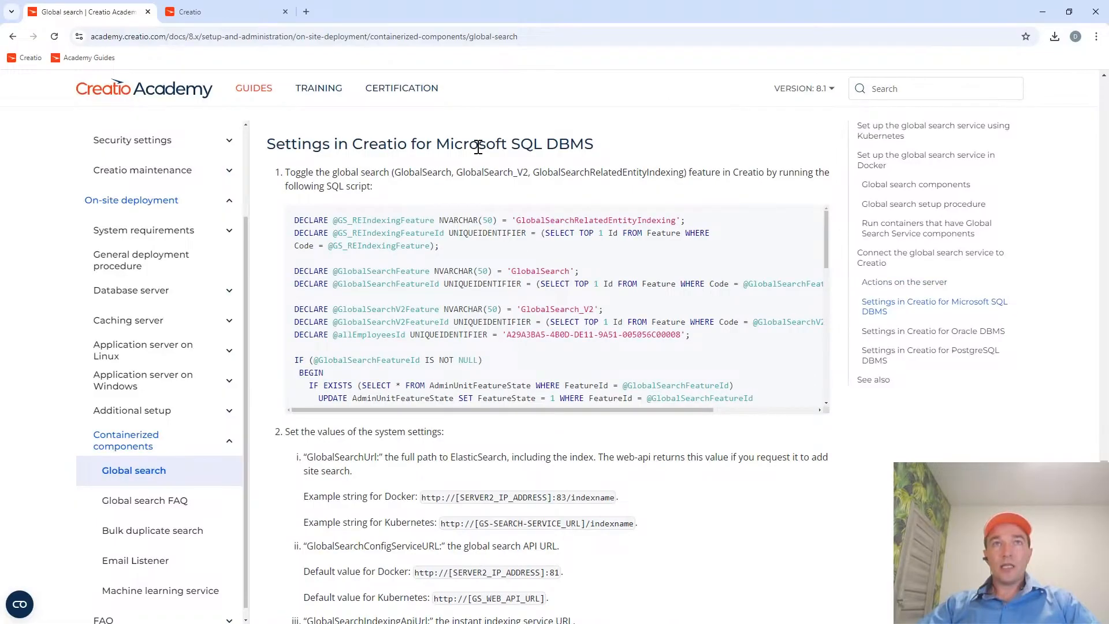
left_click_drag(352, 144, 411, 143)
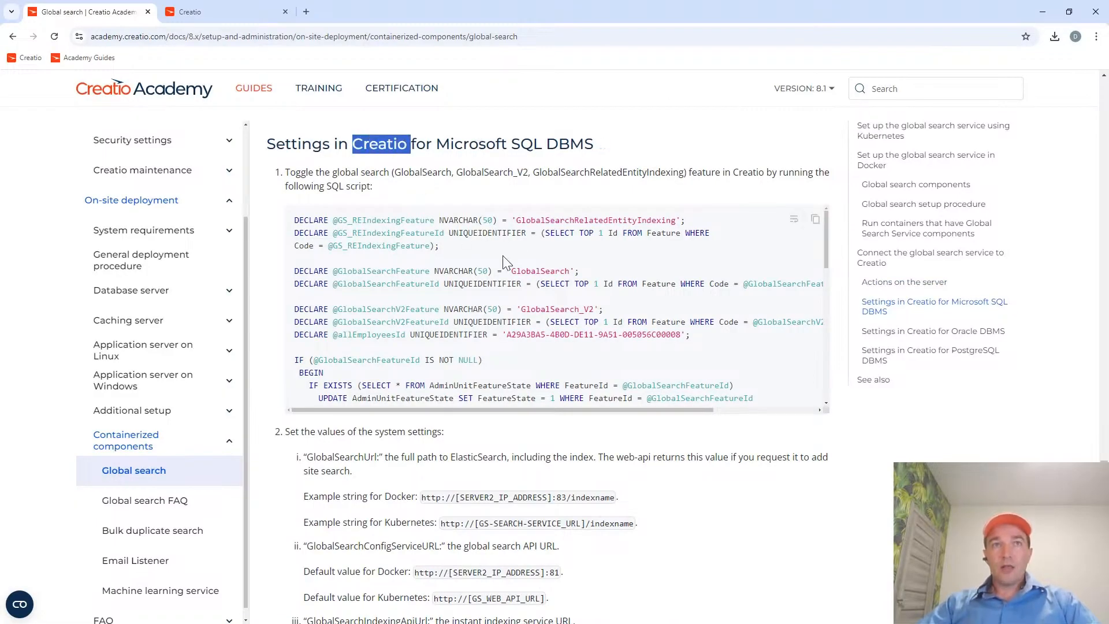
double_click(572, 220)
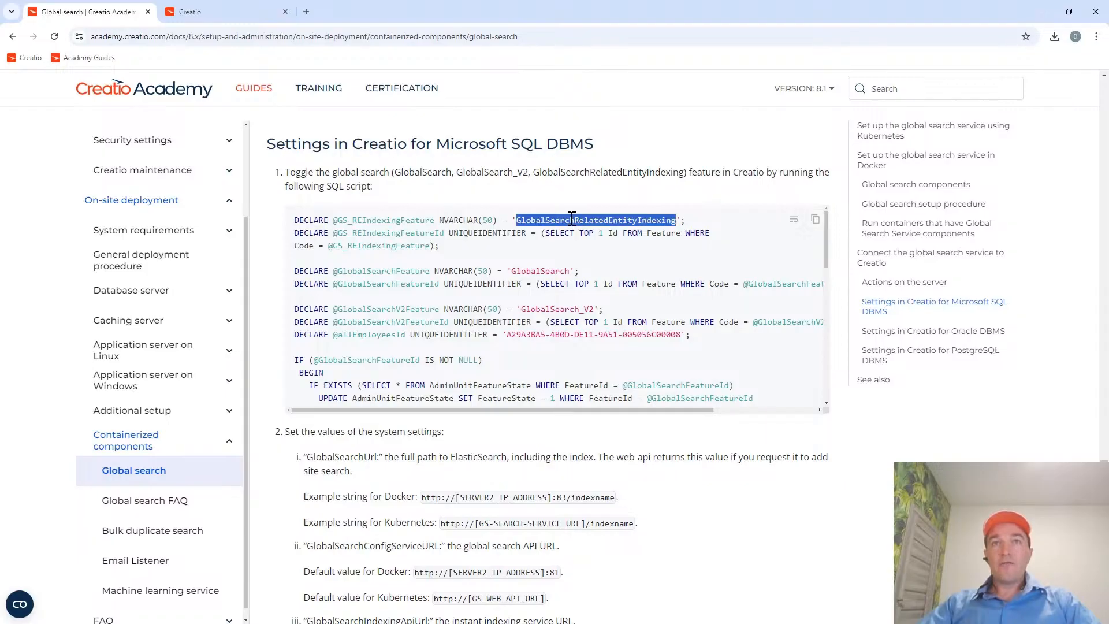
double_click(537, 272)
double_click(535, 307)
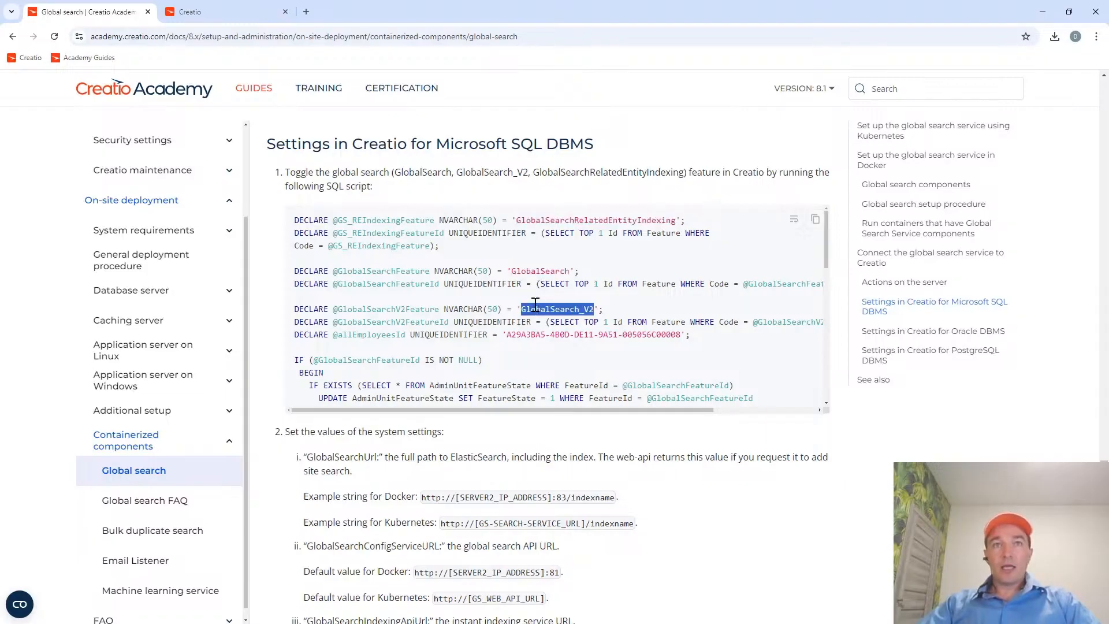
Read through the rest of the SQL script that toggles the global search features and return to its beginning.
scroll(461, 305, "down", 4)
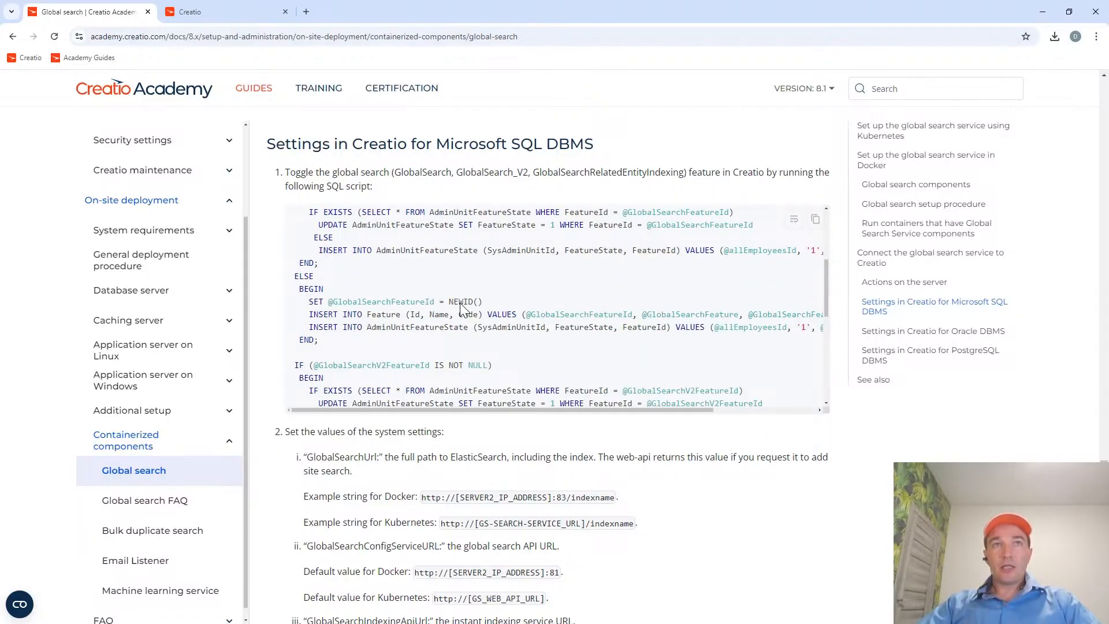
scroll(461, 305, "down", 2)
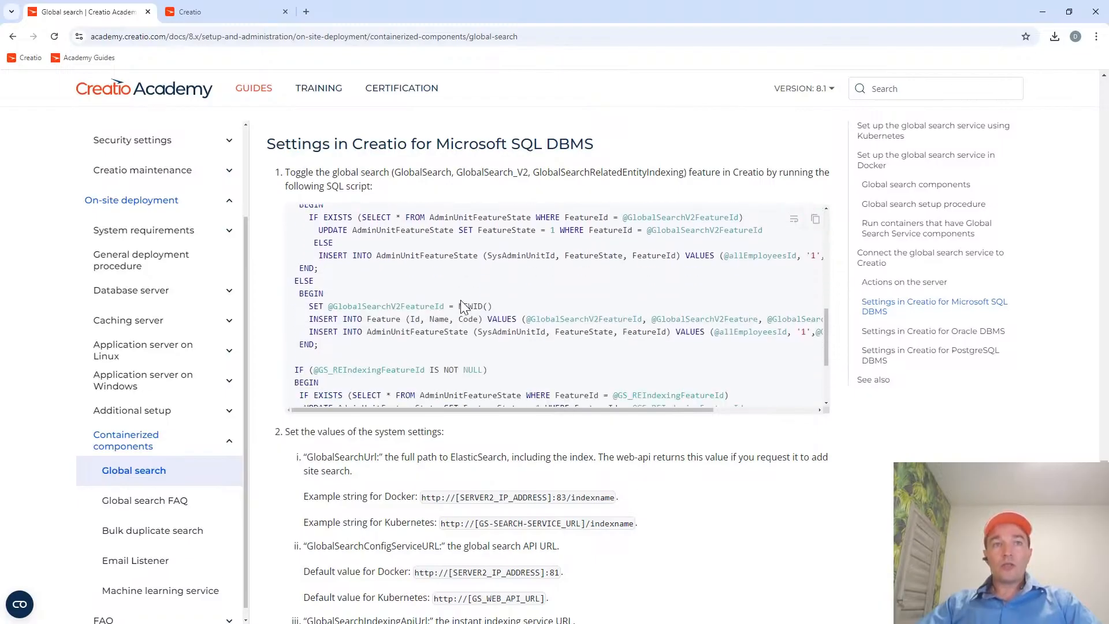
scroll(474, 292, "up", 6)
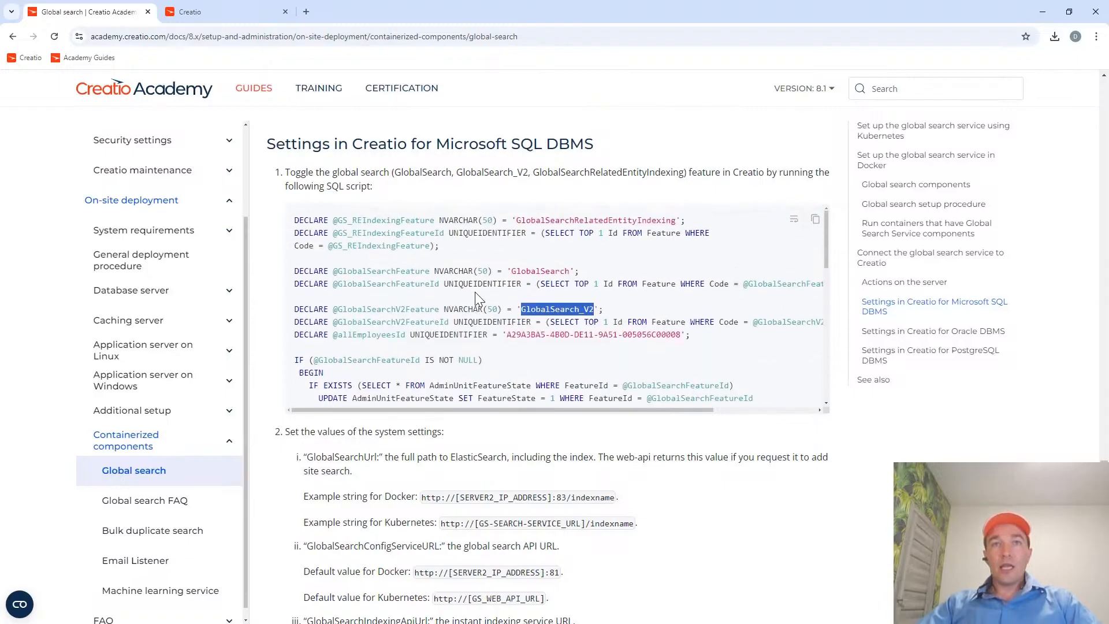
scroll(475, 294, "down", 3)
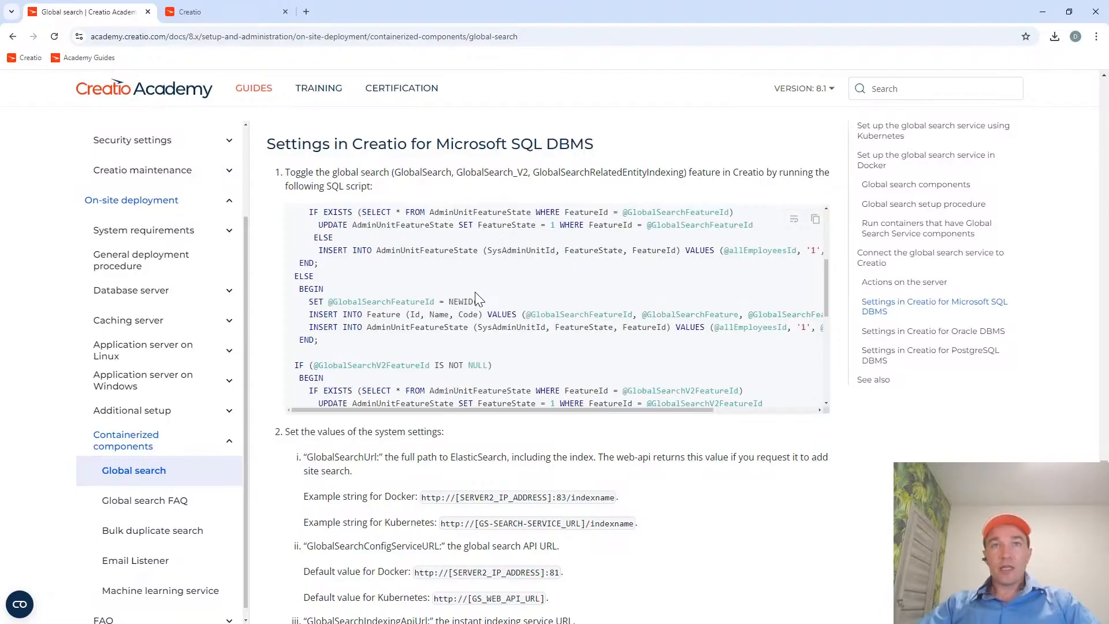
scroll(475, 292, "down", 6)
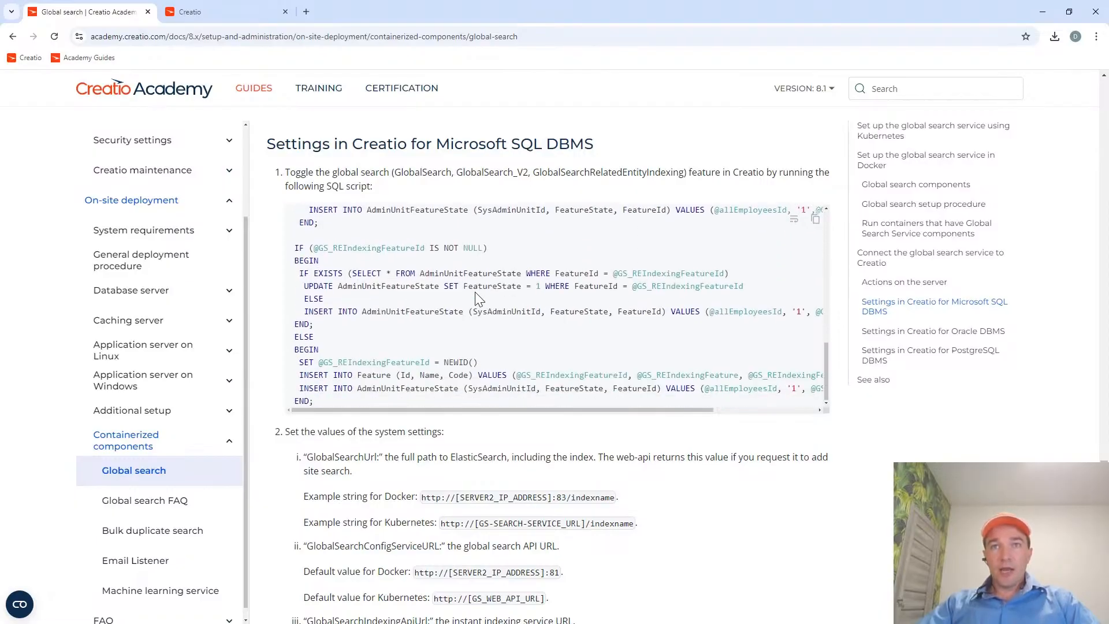
scroll(474, 292, "up", 6)
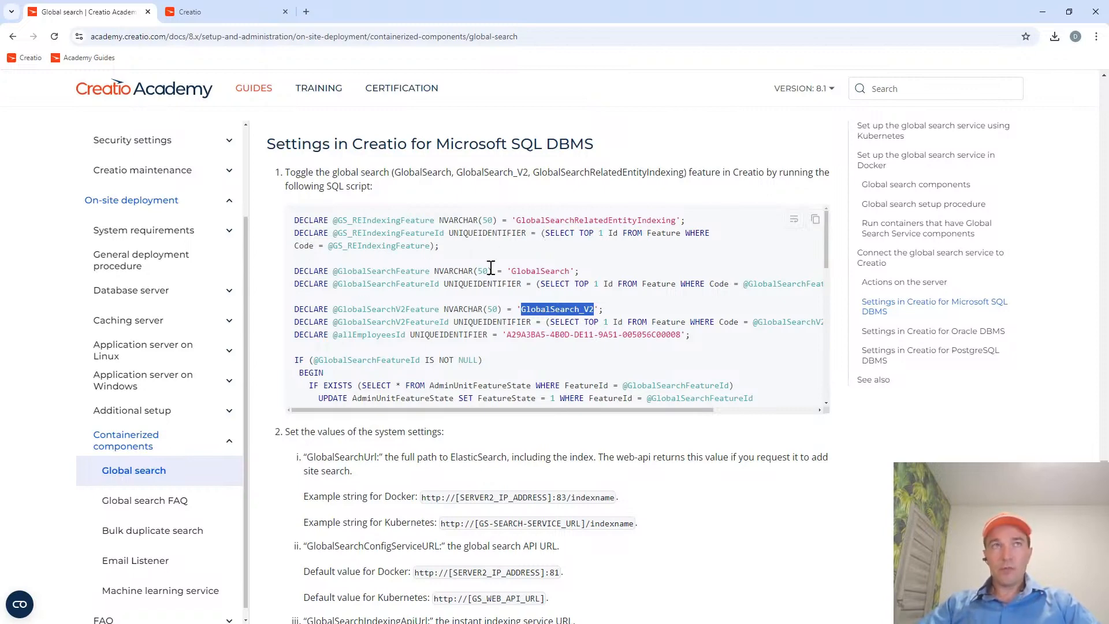
left_click(214, 12)
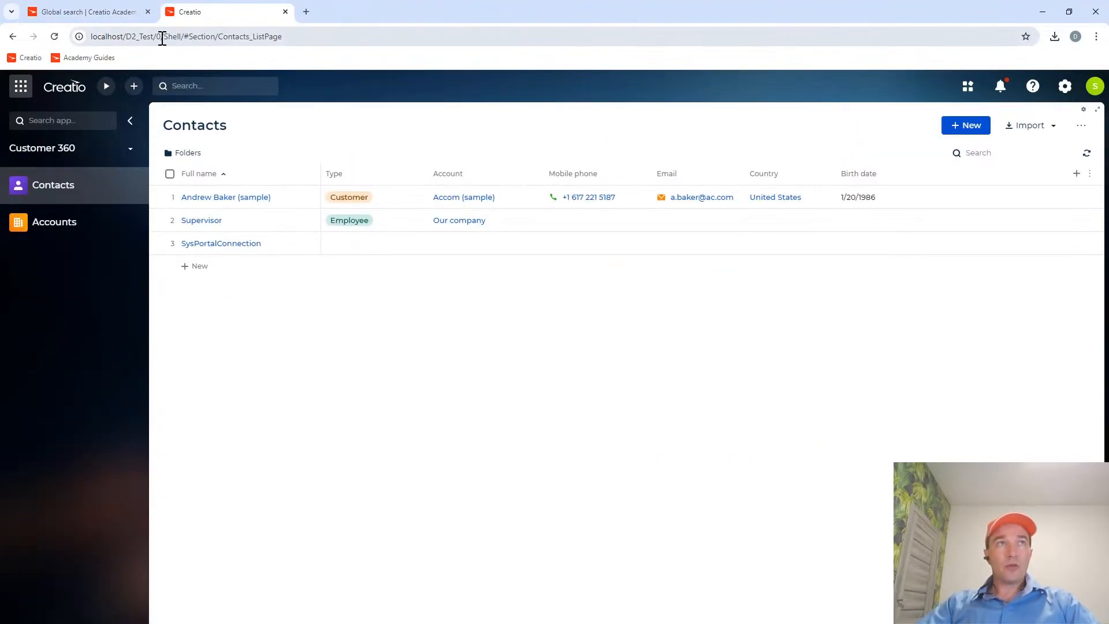
left_click_drag(168, 36, 78, 36)
key("ctrl+c")
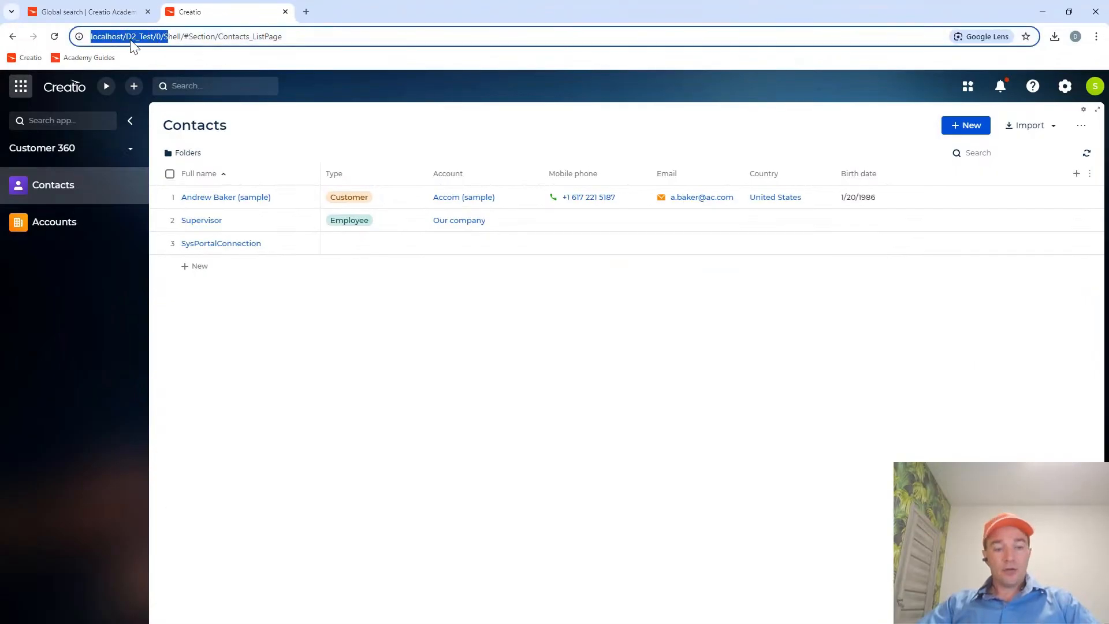
left_click(306, 12)
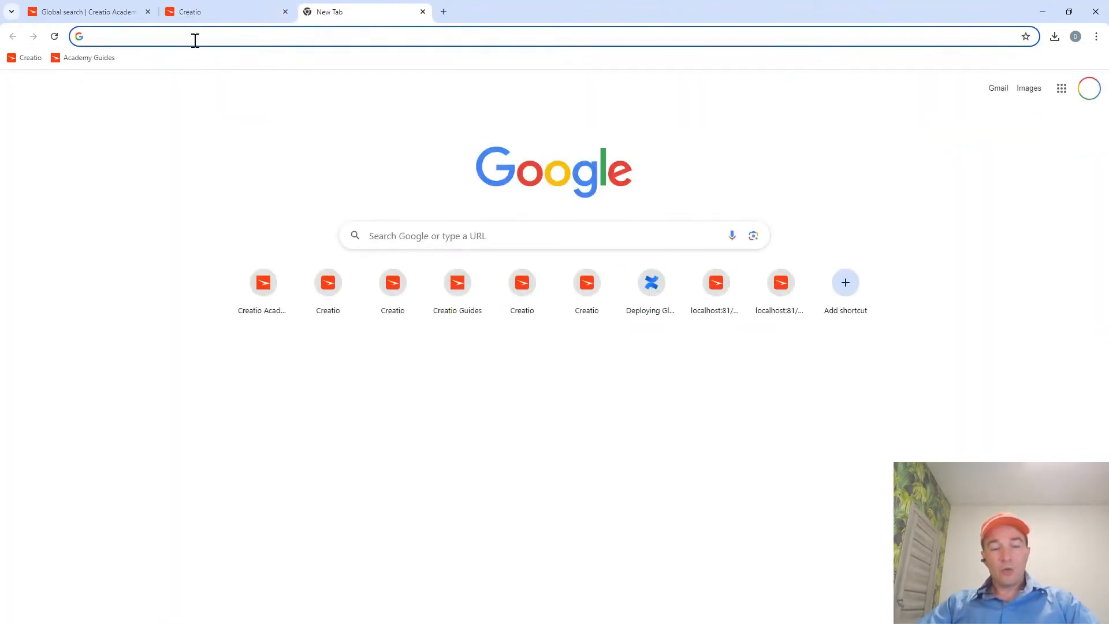
key("ctrl+v")
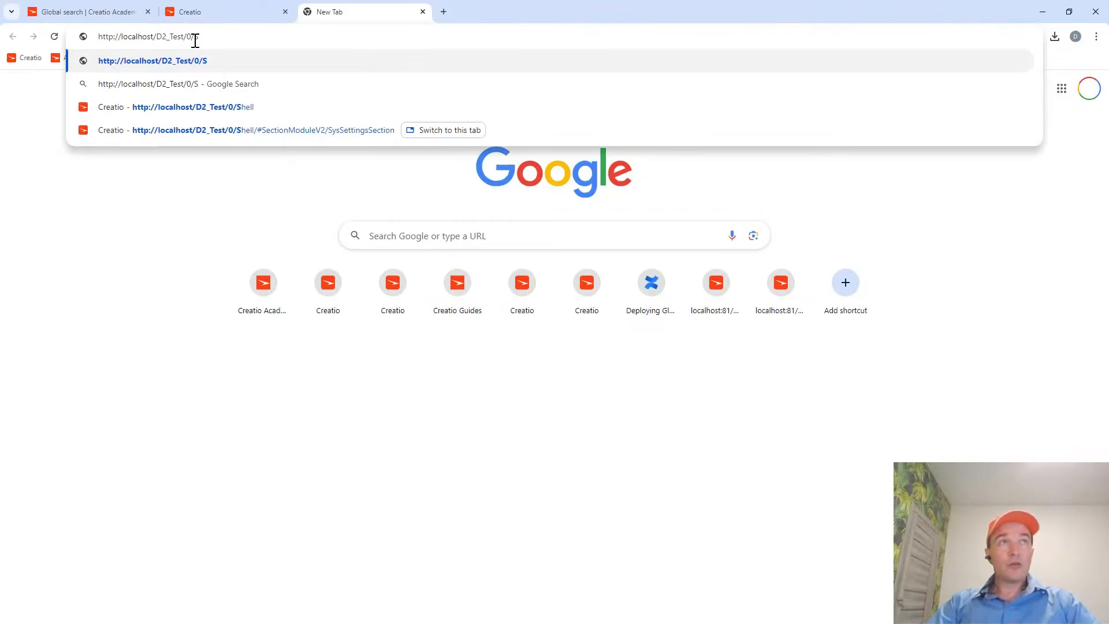
key("BackSpace")
type("Fe")
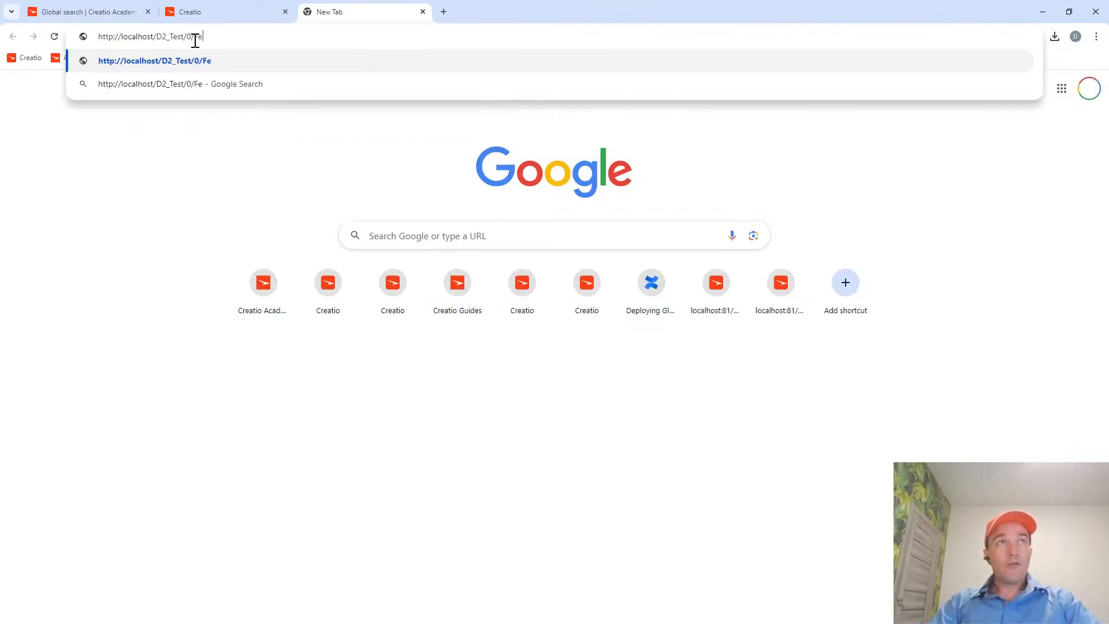
type("atures")
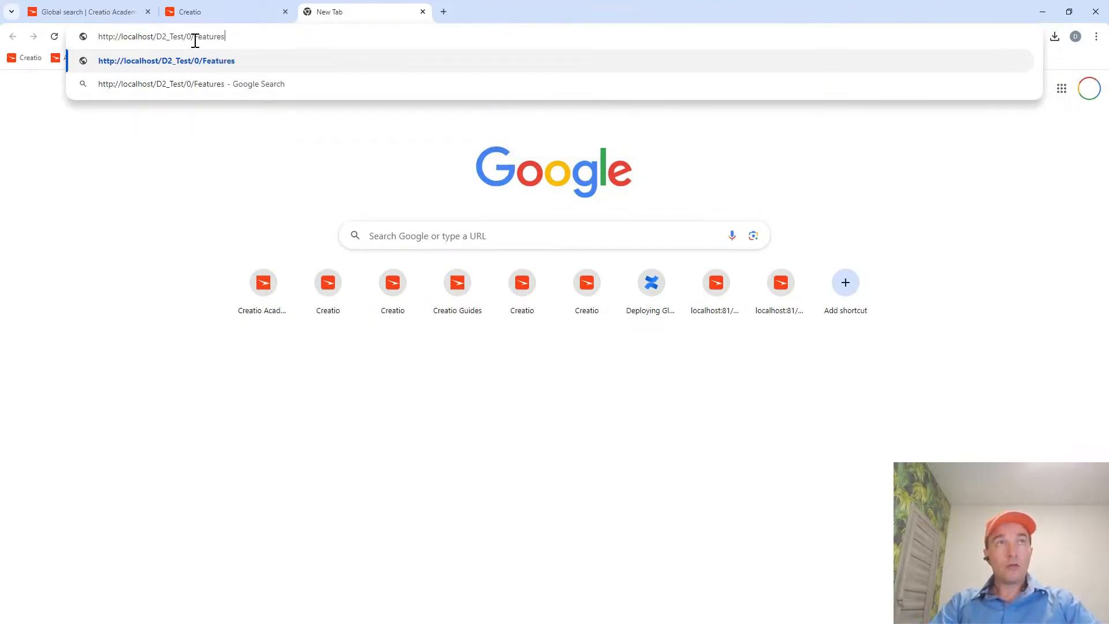
key("Return")
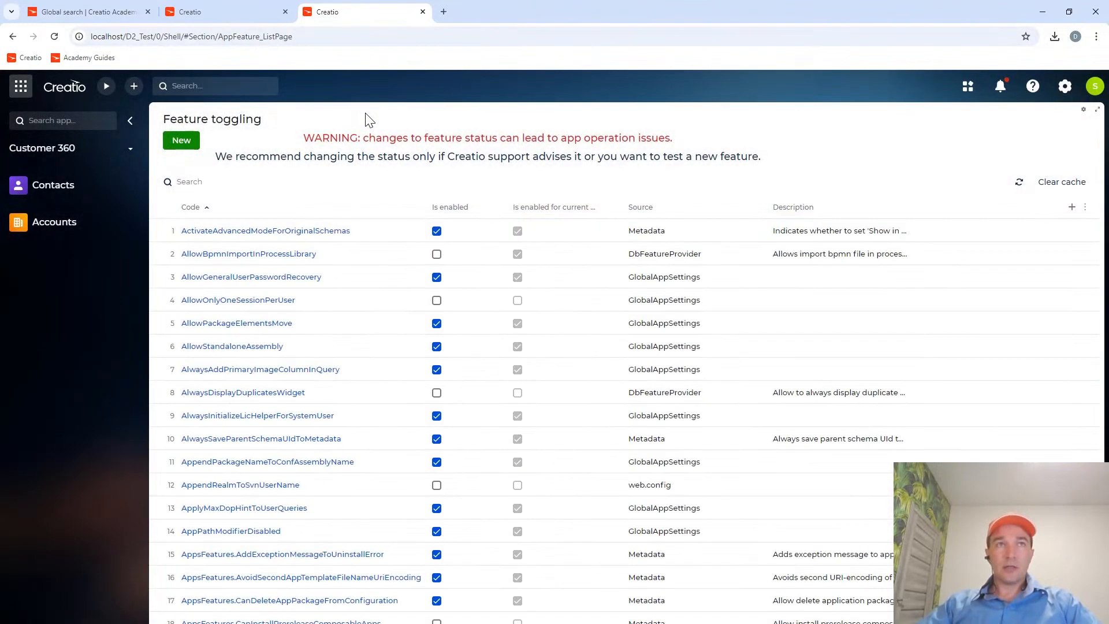
Highlight the Feature toggling heading, check the Contacts tab, and reload the feature page through localhost/D2_Test/0/Features.
left_click_drag(263, 121, 164, 123)
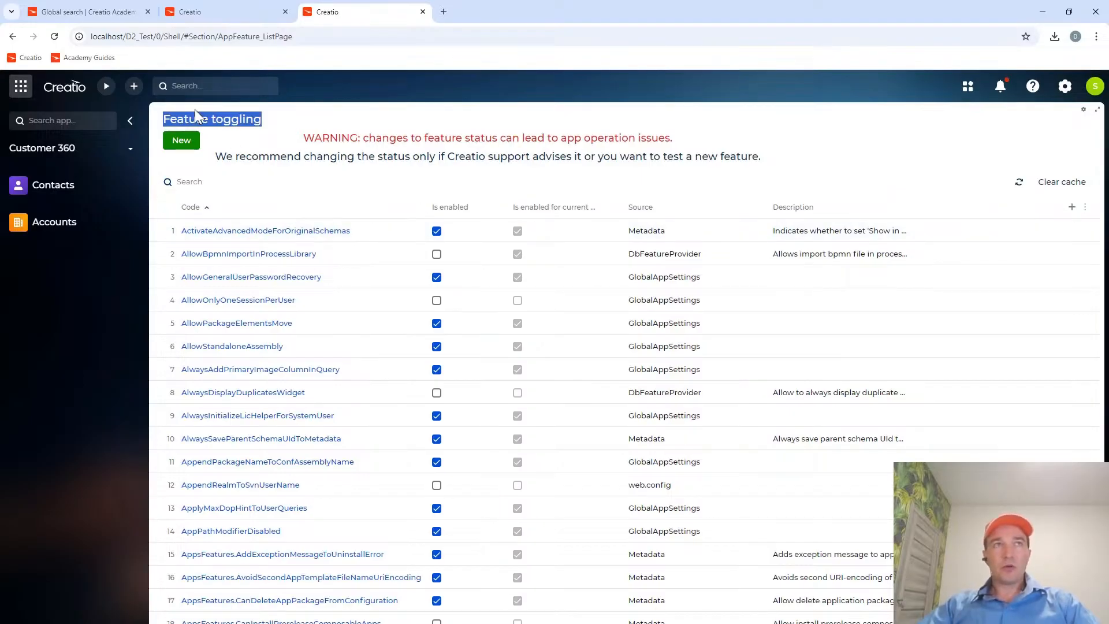
left_click(237, 11)
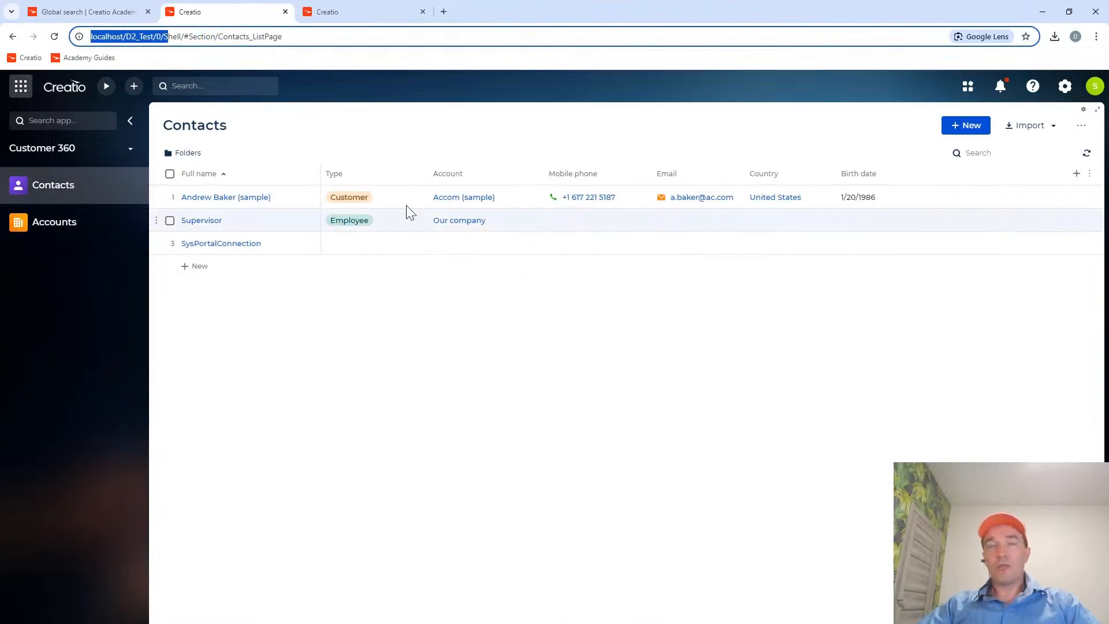
left_click(354, 11)
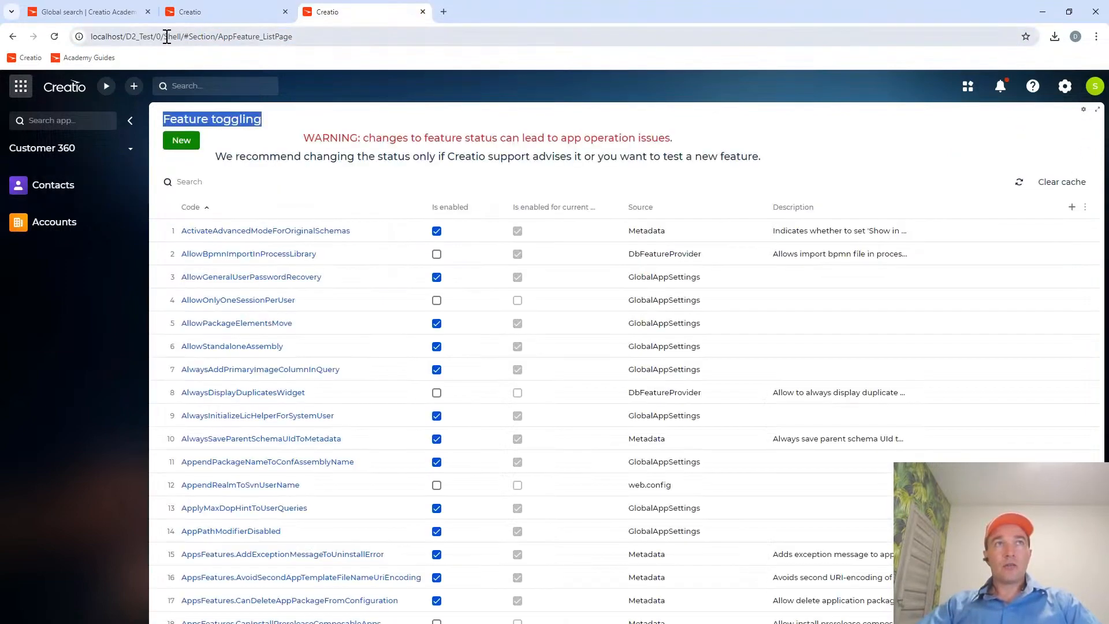
left_click_drag(166, 37, 385, 52)
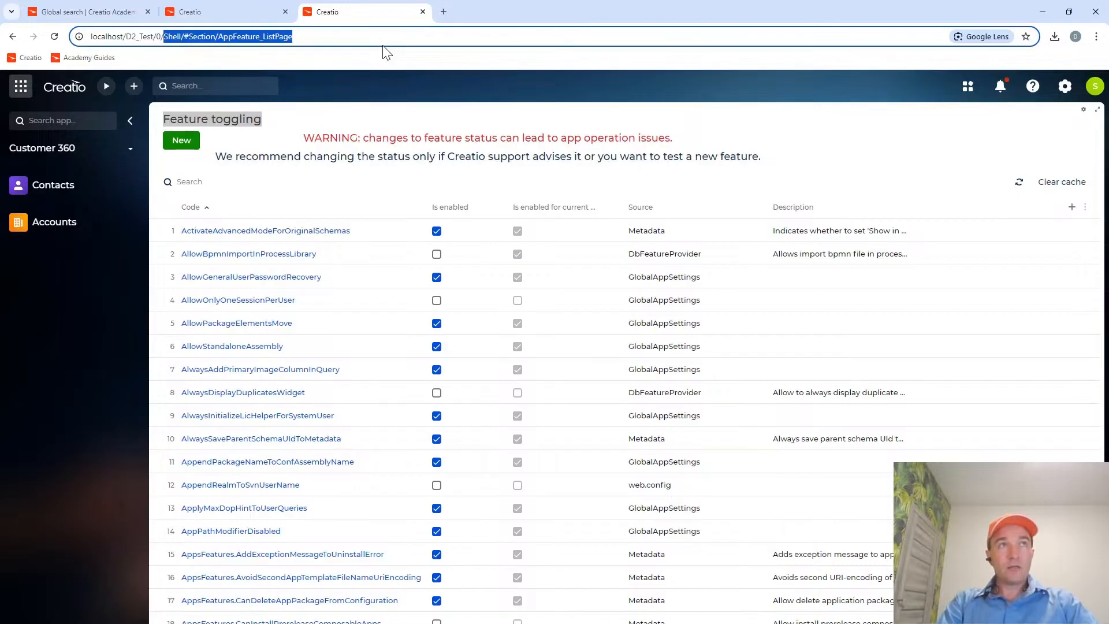
type("Features")
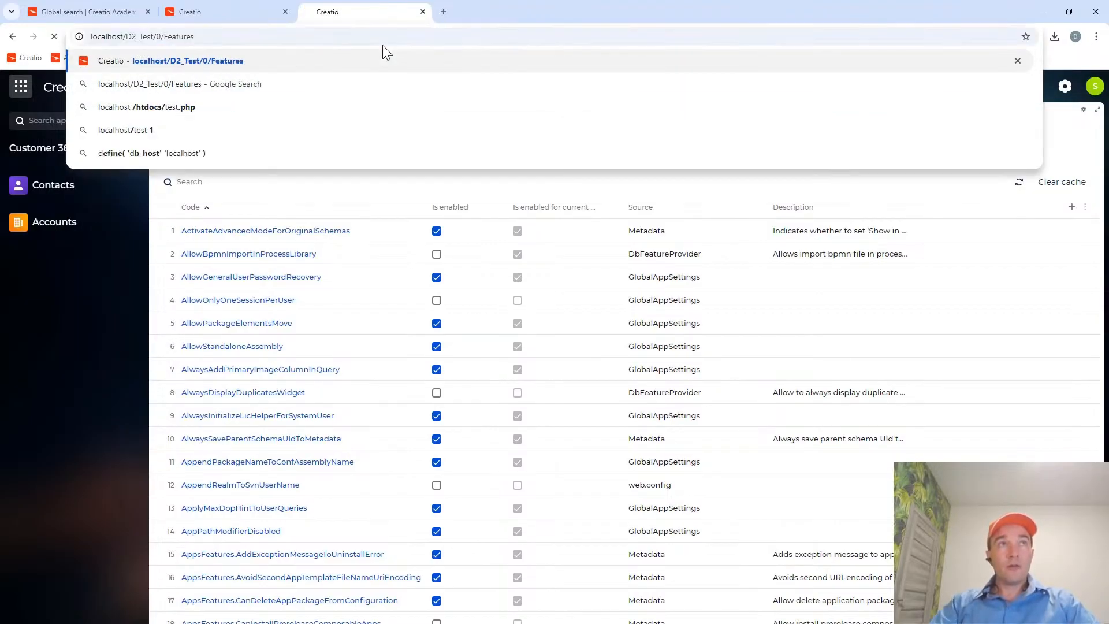
key("Return")
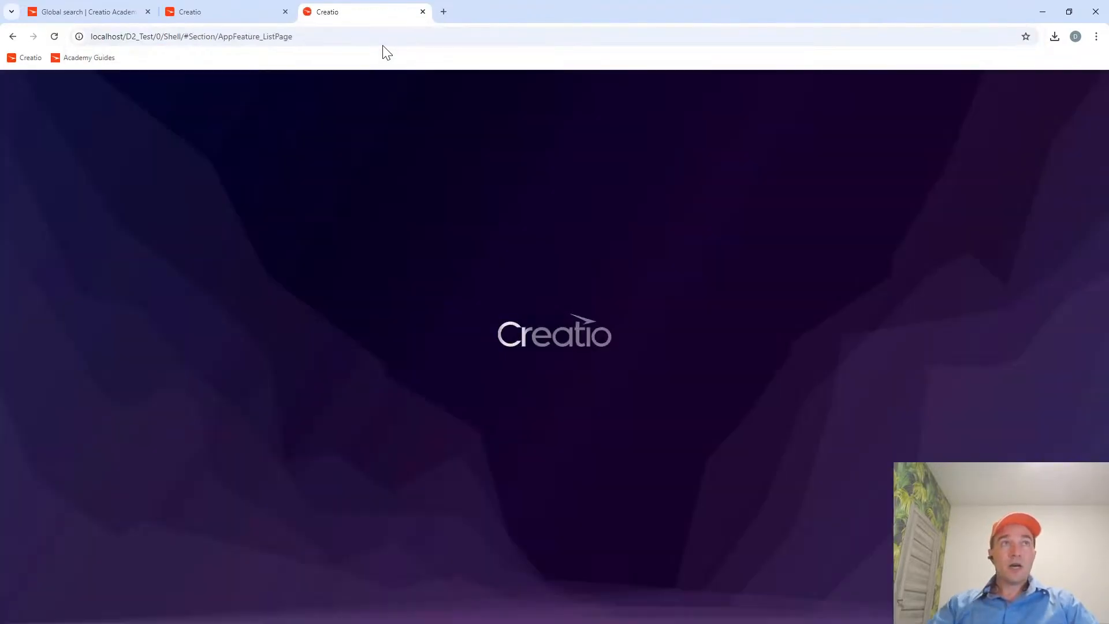
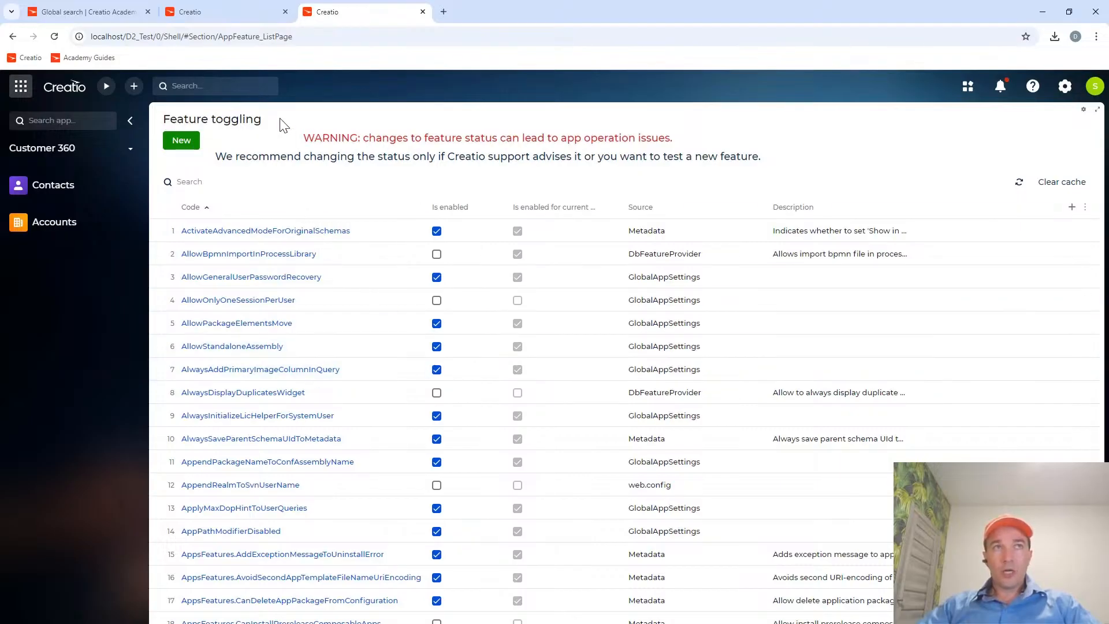
Copy the feature code GlobalSearchRelatedEntityIndexing from the guide's SQL script and search the Feature toggling list for it.
left_click(222, 12)
left_click(94, 18)
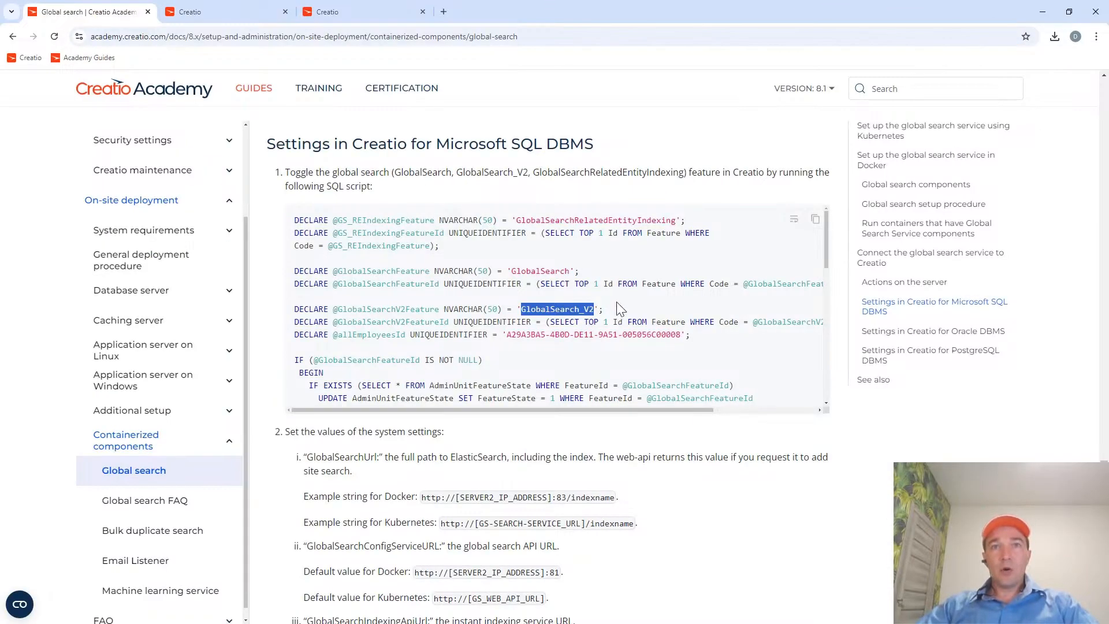
double_click(567, 219)
key("ctrl+c")
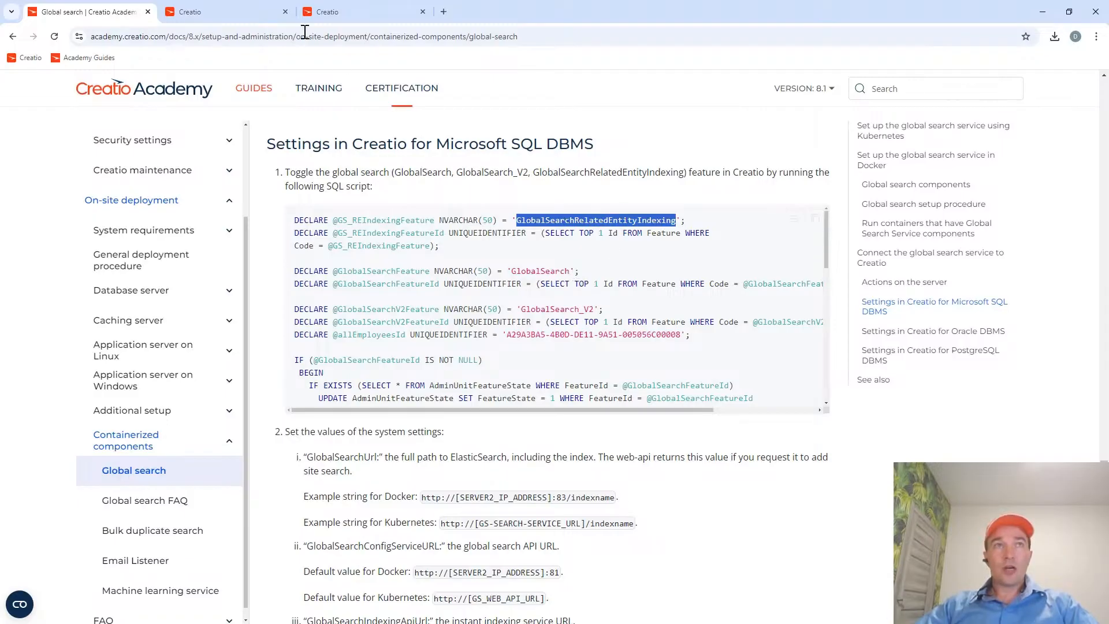
left_click(350, 12)
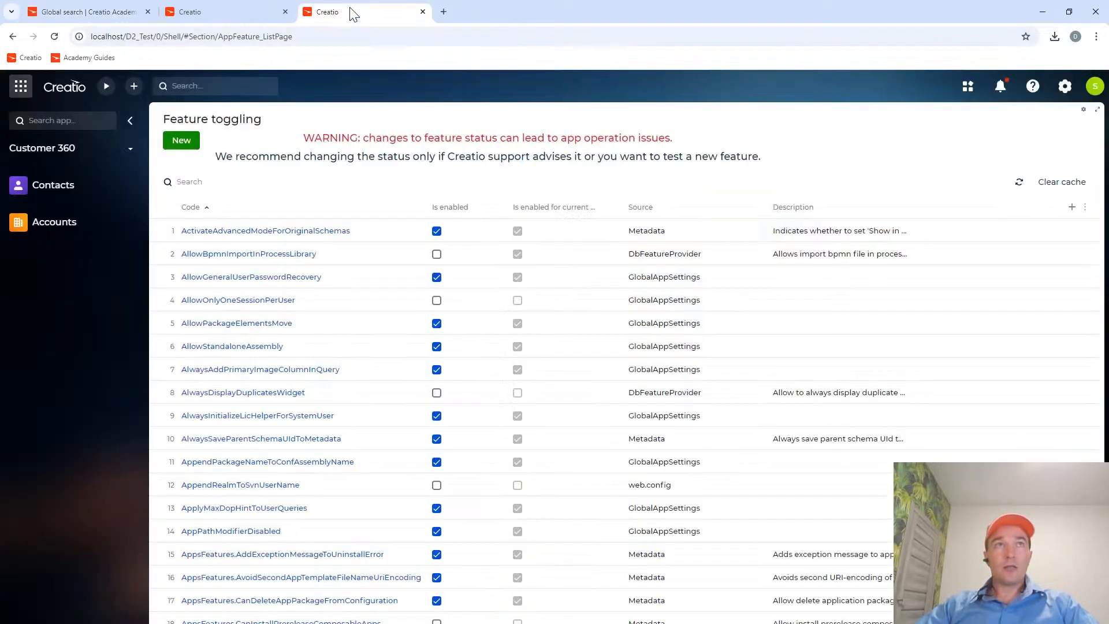
left_click(185, 180)
key("ctrl+v")
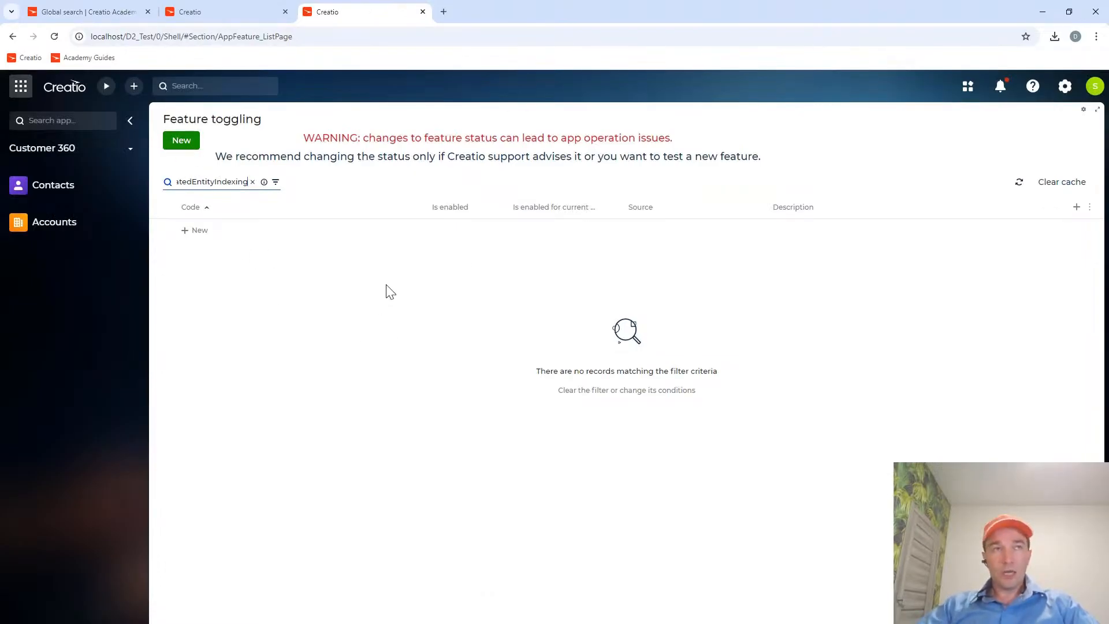
Create a feature with the code GlobalSearchRelatedEntityIndexing, set it as enabled, and save the record.
left_click(181, 141)
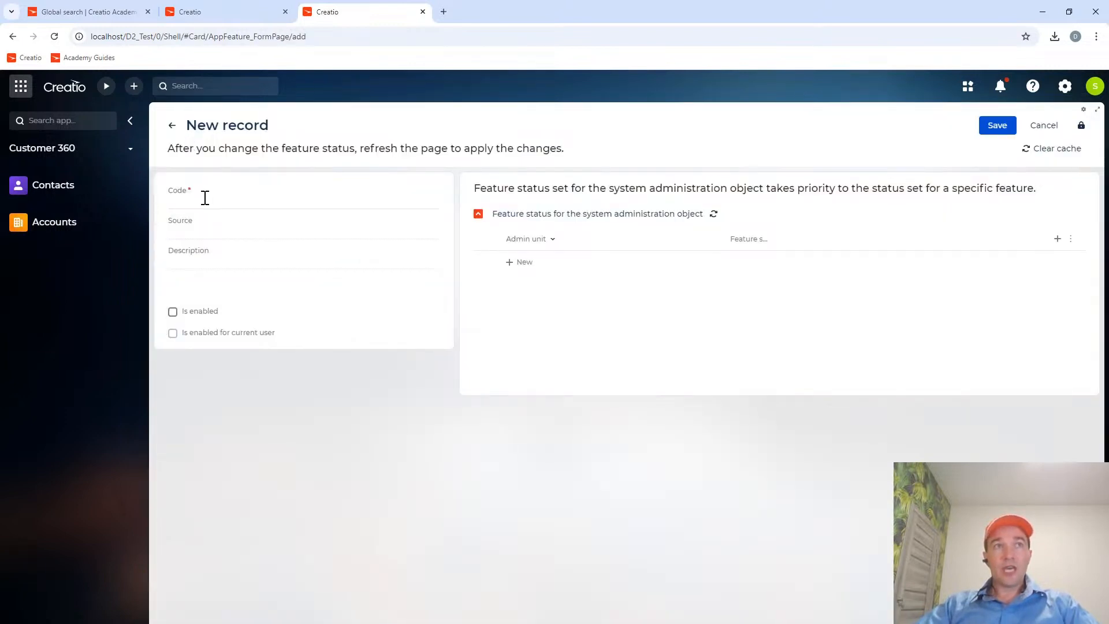
left_click(205, 197)
key("ctrl+v")
left_click(173, 311)
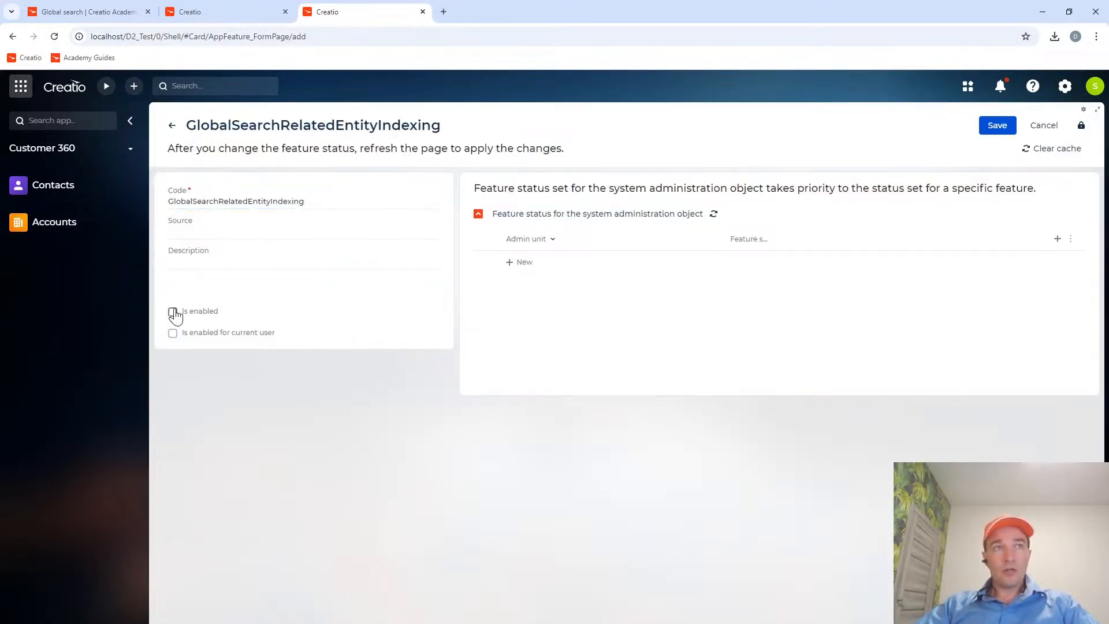
left_click(996, 126)
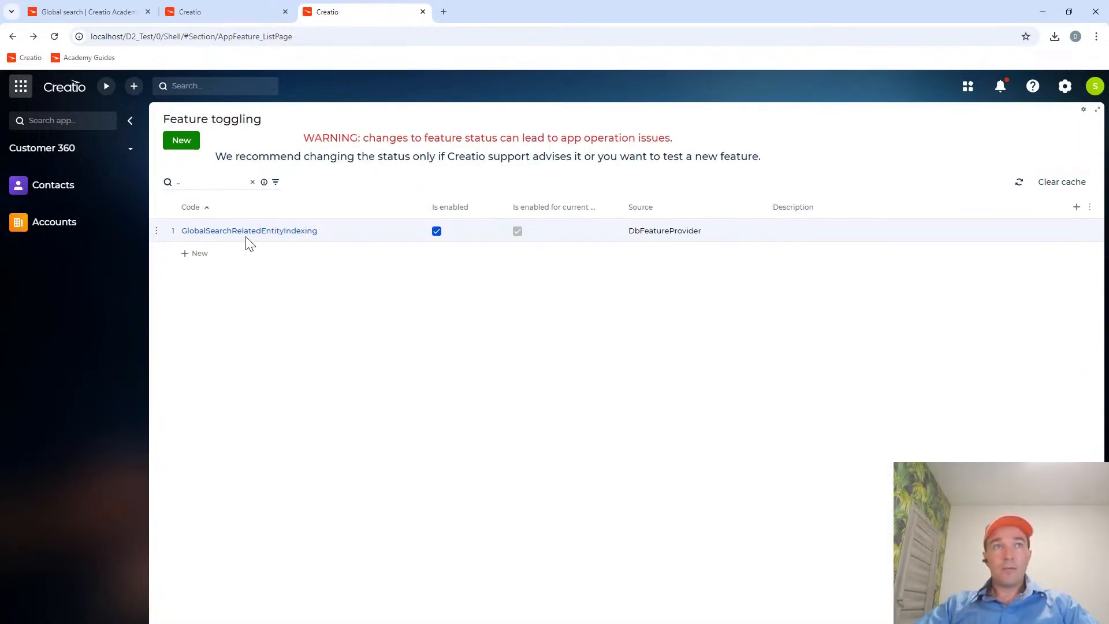
Add All employees as an admin unit of GlobalSearchRelatedEntityIndexing with its feature state enabled, save it, and return to the feature list.
left_click(247, 236)
left_click(526, 262)
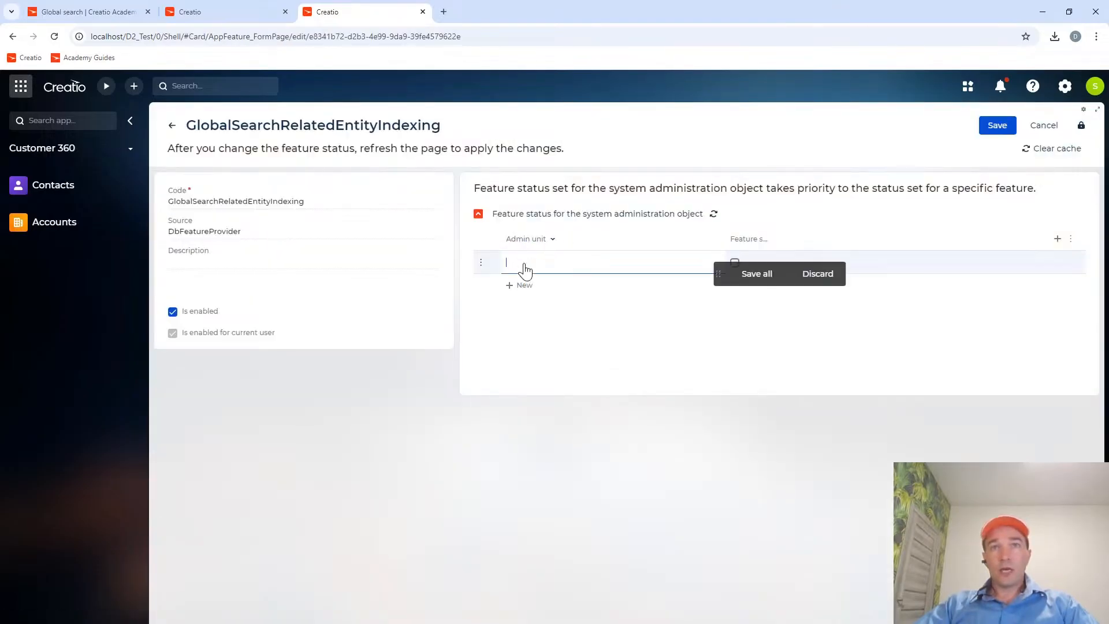
type("all")
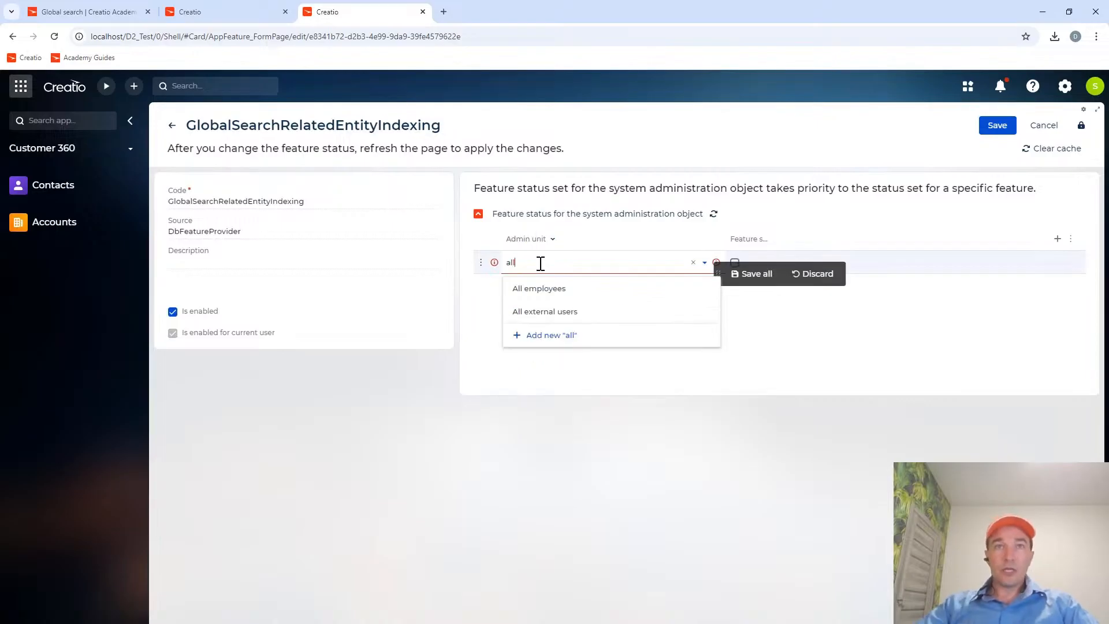
left_click(579, 290)
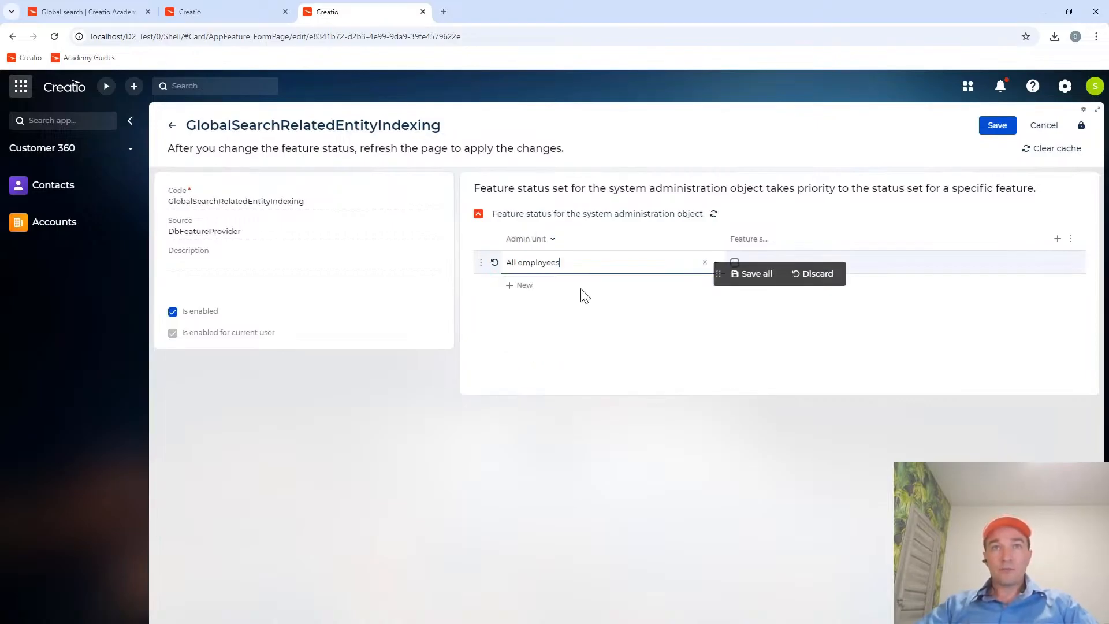
left_click(756, 275)
left_click(734, 264)
left_click(750, 275)
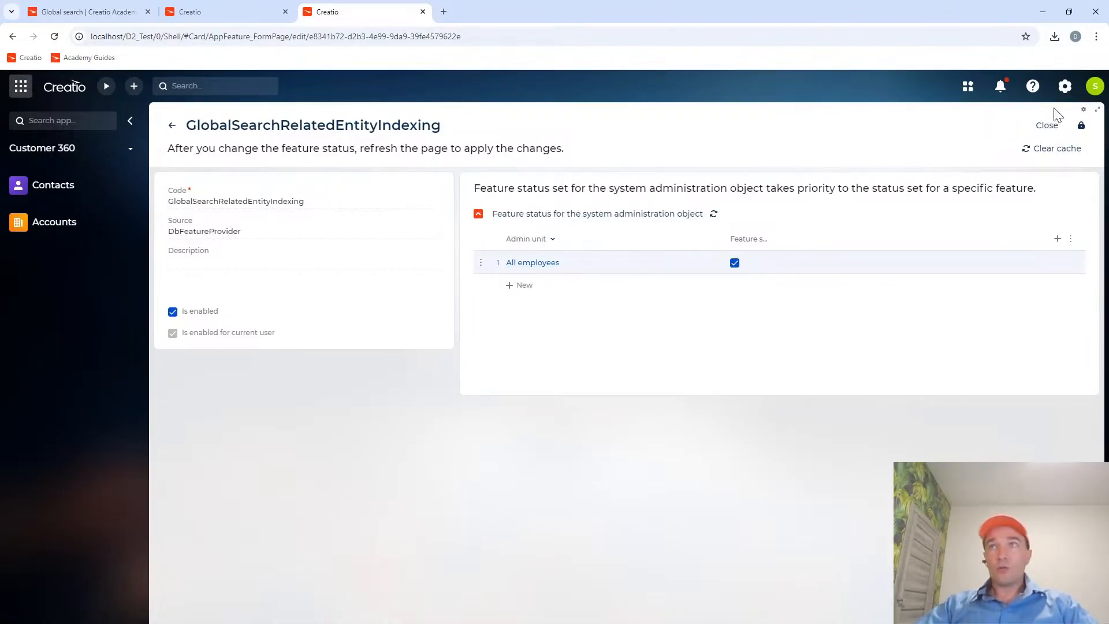
left_click(1048, 125)
left_click(258, 233)
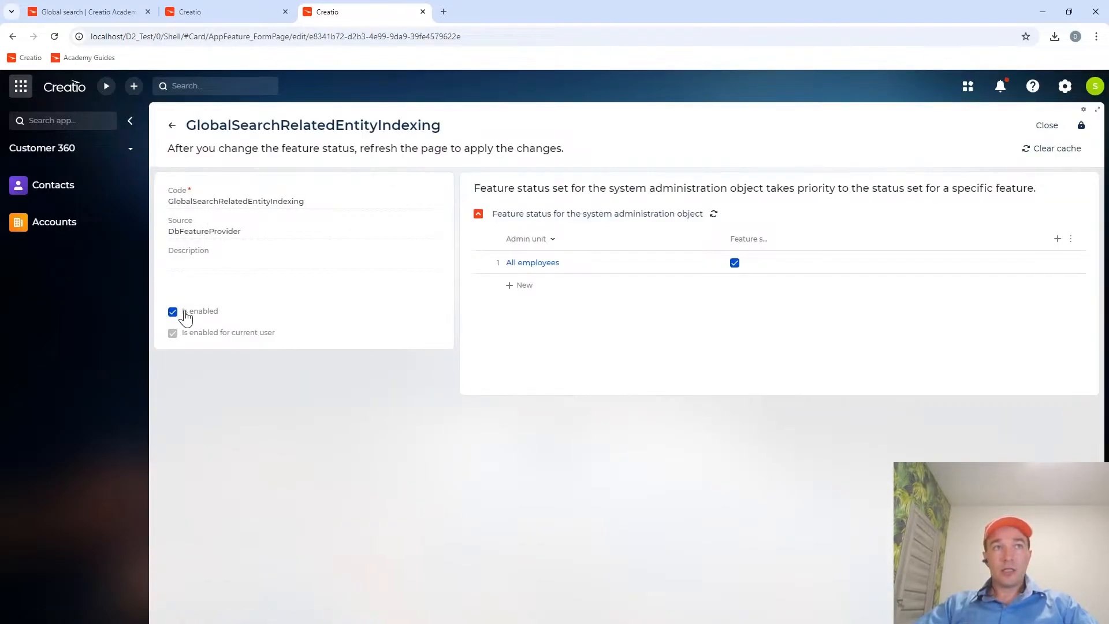
left_click(1046, 125)
Copy the feature code GlobalSearch from the guide's SQL script and search the Feature toggling list for it.
left_click(79, 15)
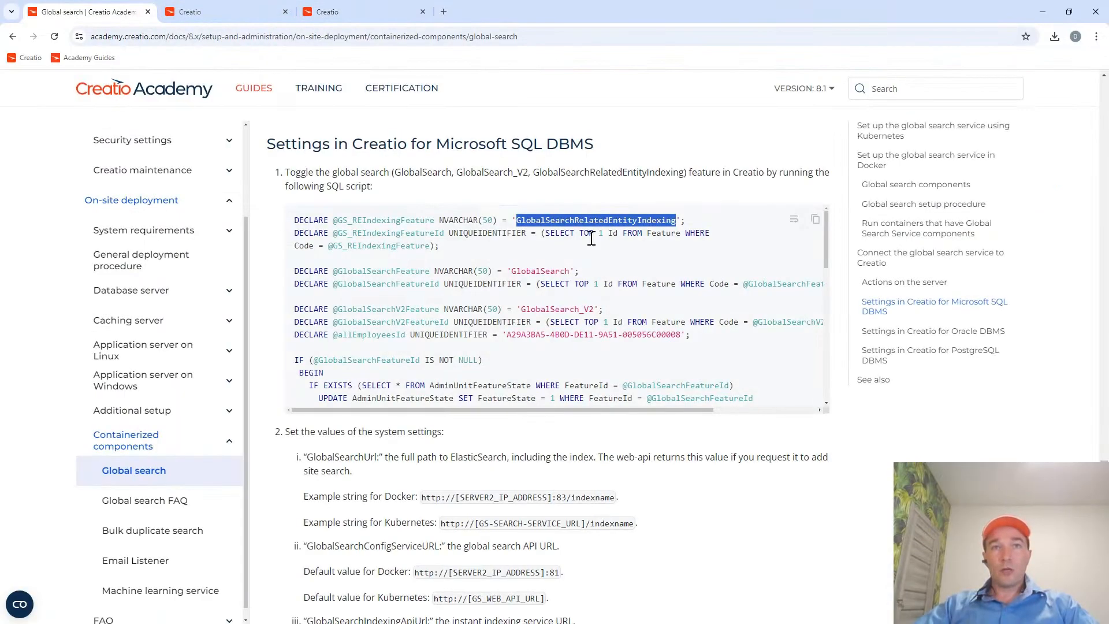
double_click(532, 270)
key("ctrl+c")
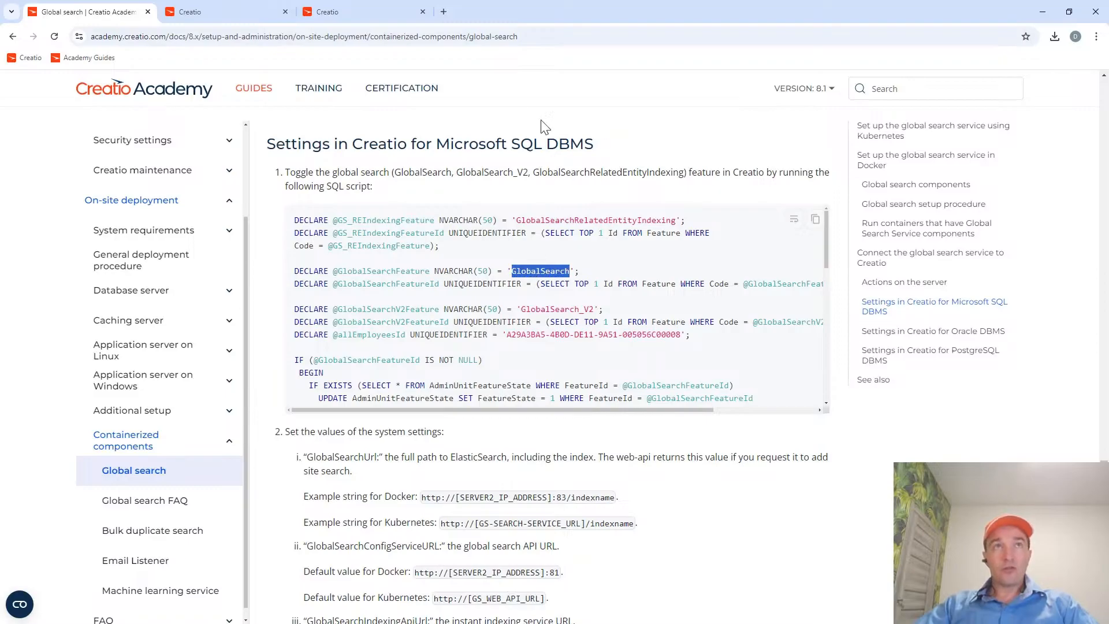
left_click(343, 12)
left_click(217, 182)
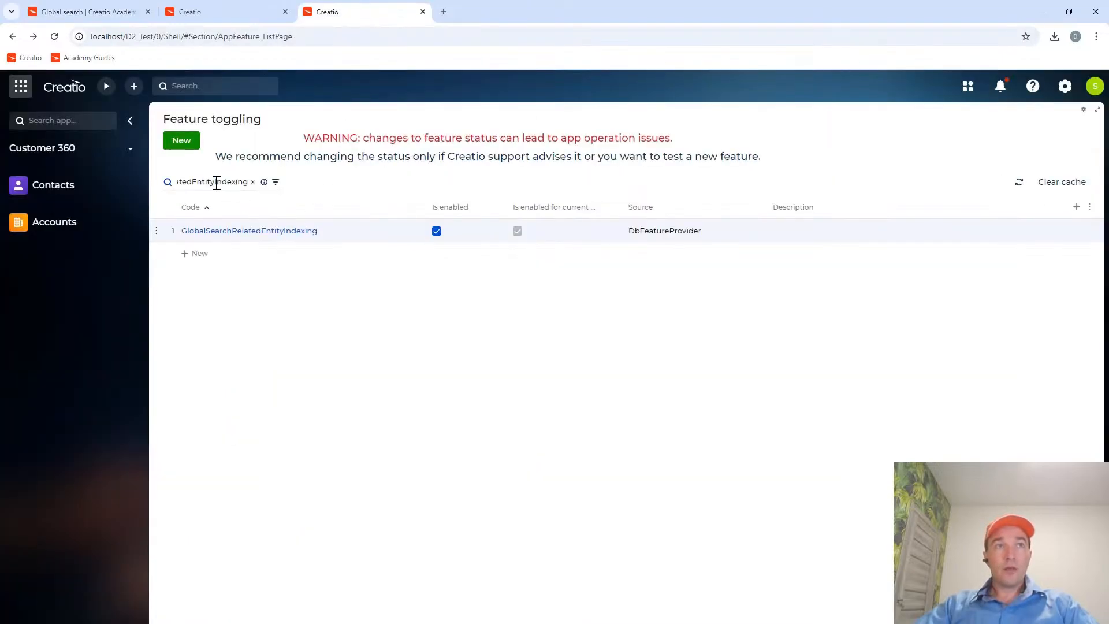
key("ctrl+a")
key("ctrl+v")
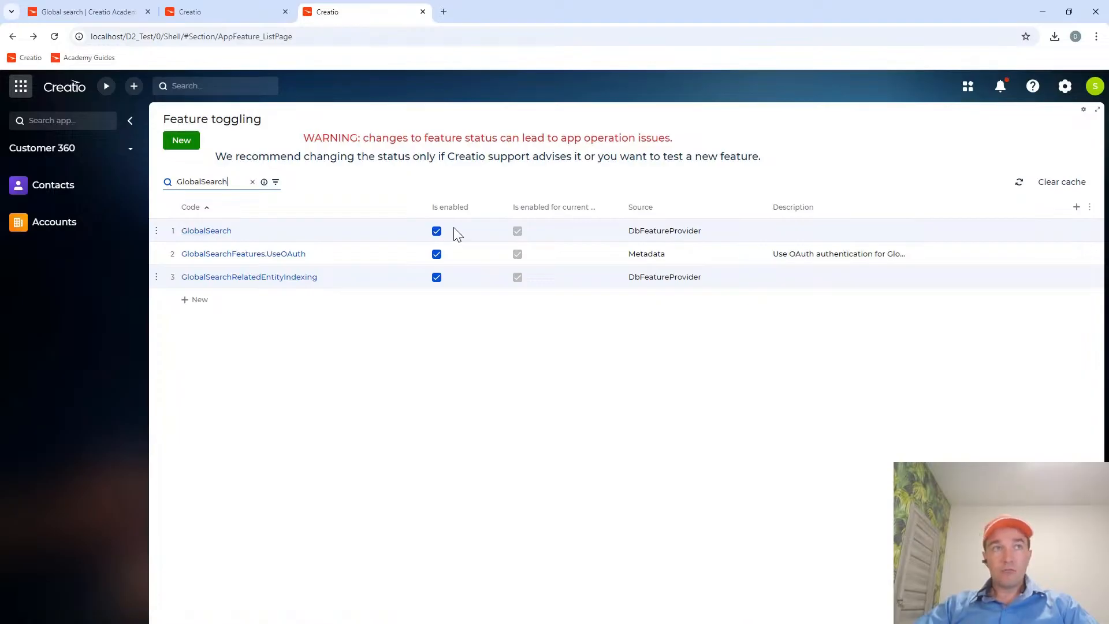
Copy the code GlobalSearch_V2 from the guide's SQL script and check the admin unit statuses of the existing GlobalSearch feature.
left_click(85, 13)
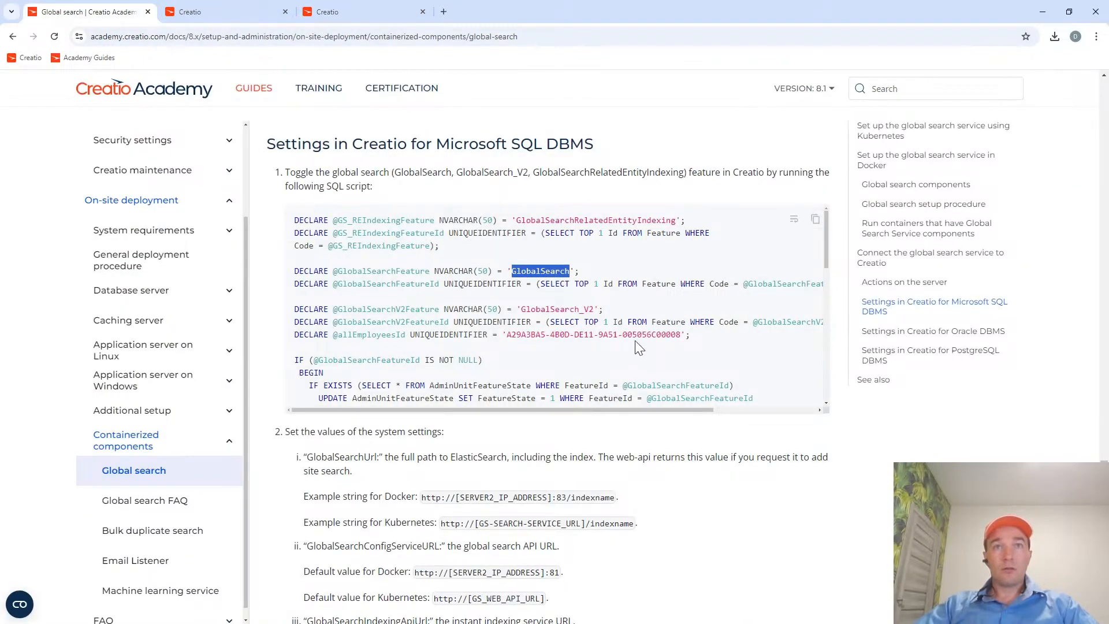
double_click(562, 310)
key("ctrl+c")
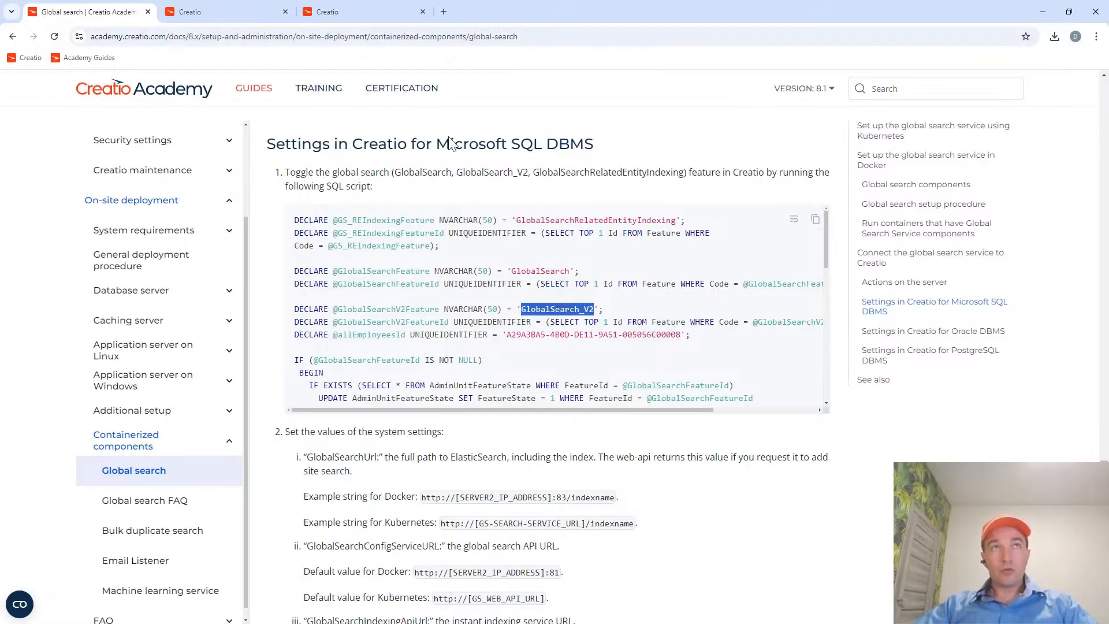
left_click(383, 12)
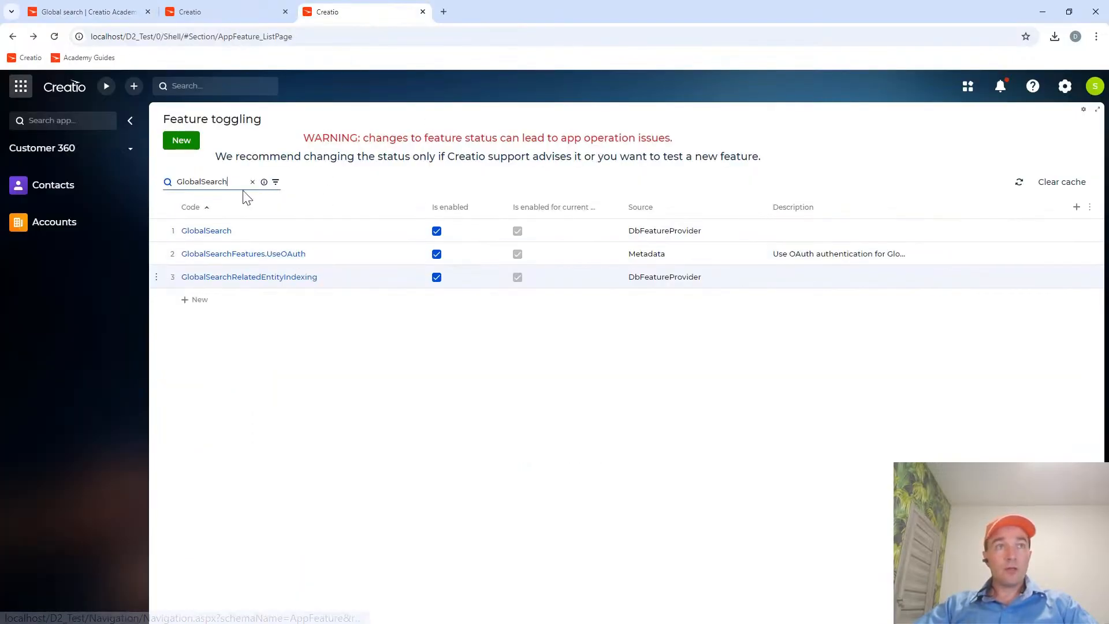
left_click(118, 17)
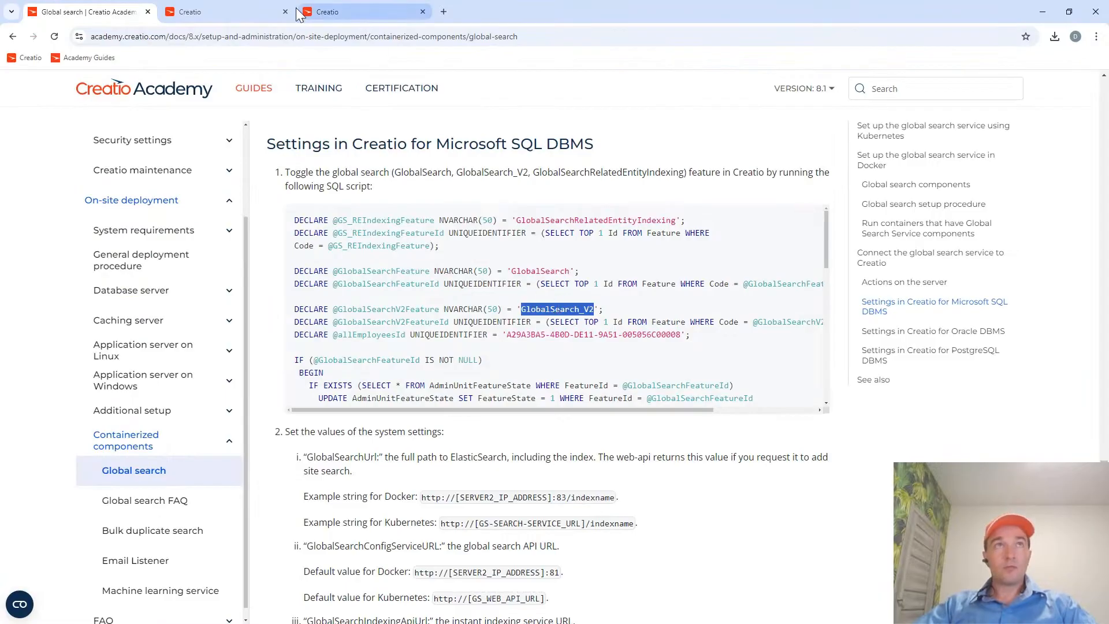
left_click(357, 8)
left_click(221, 230)
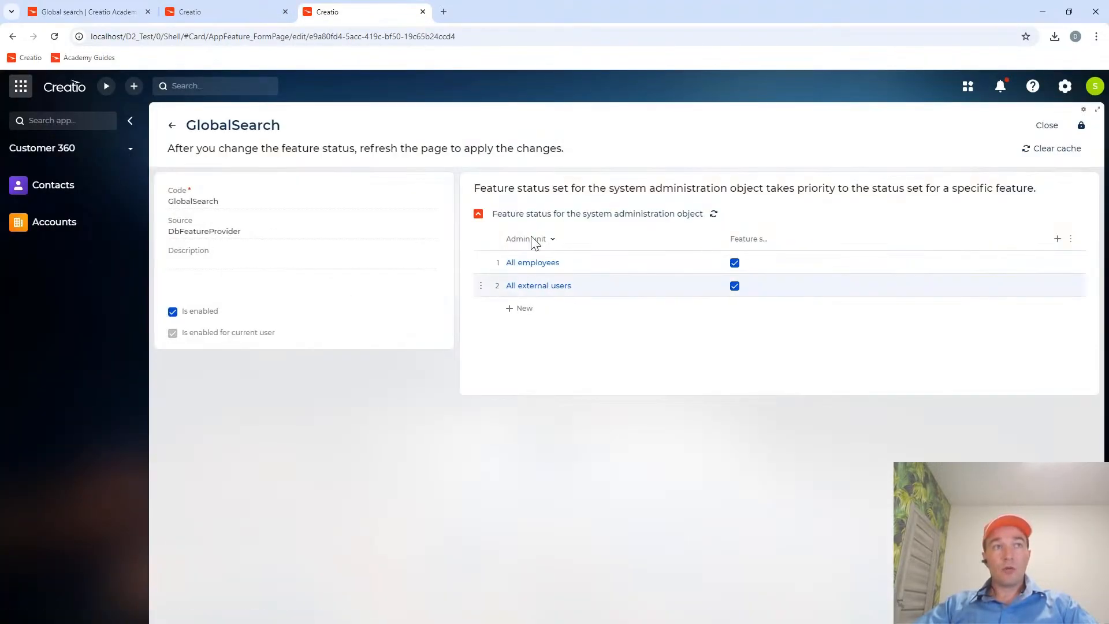
left_click(173, 126)
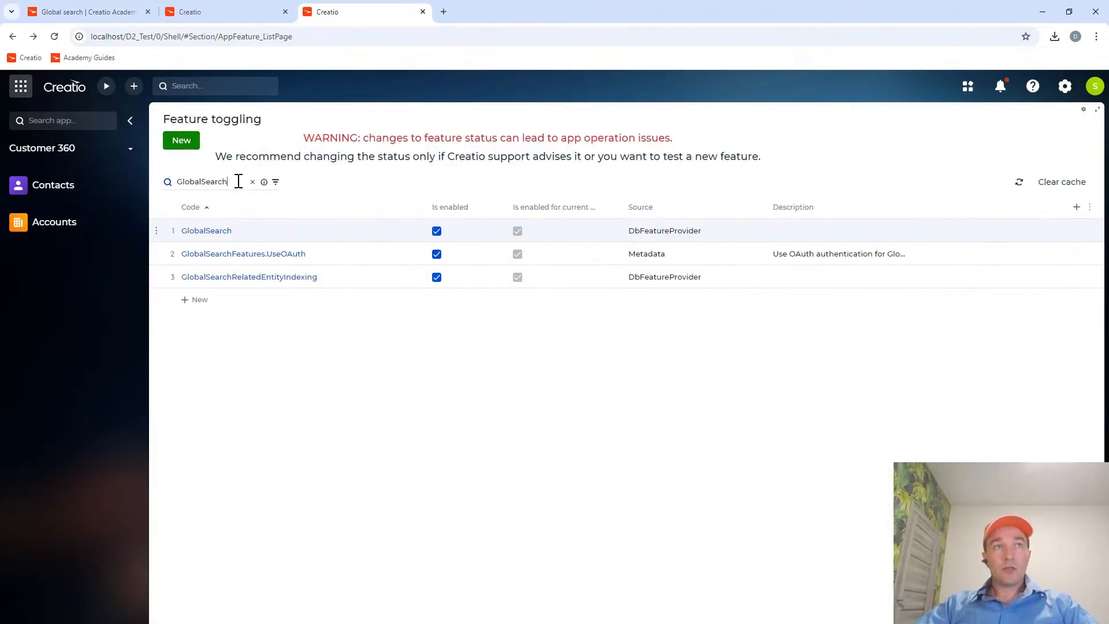
Search the feature list for GlobalSearch_V2 and start a new feature with that code, set as enabled.
double_click(238, 182)
key("ctrl+v")
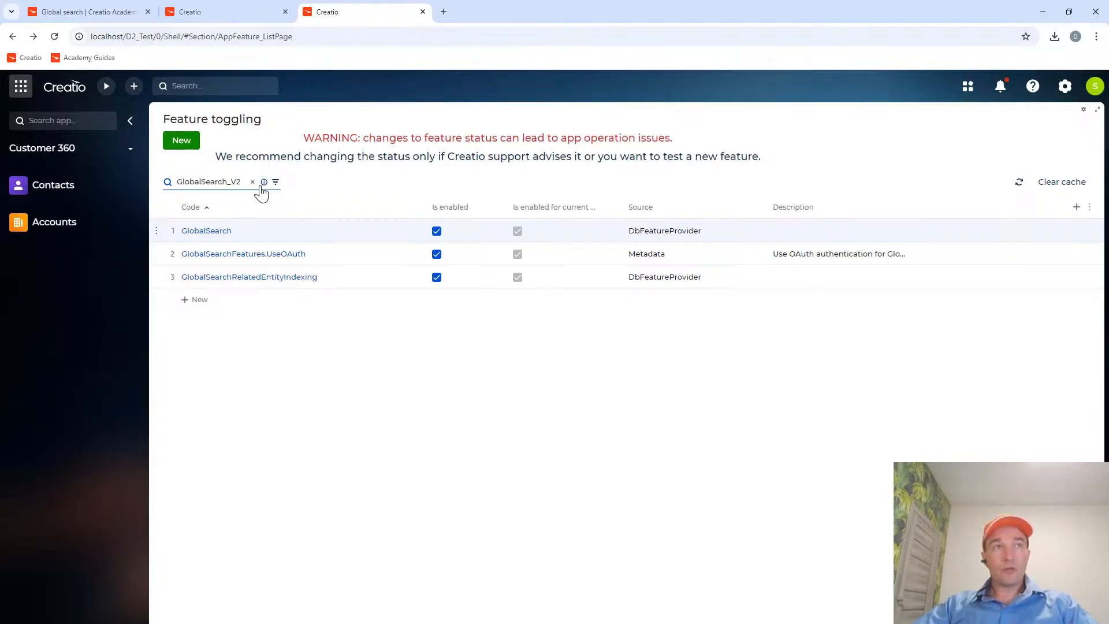
left_click(183, 140)
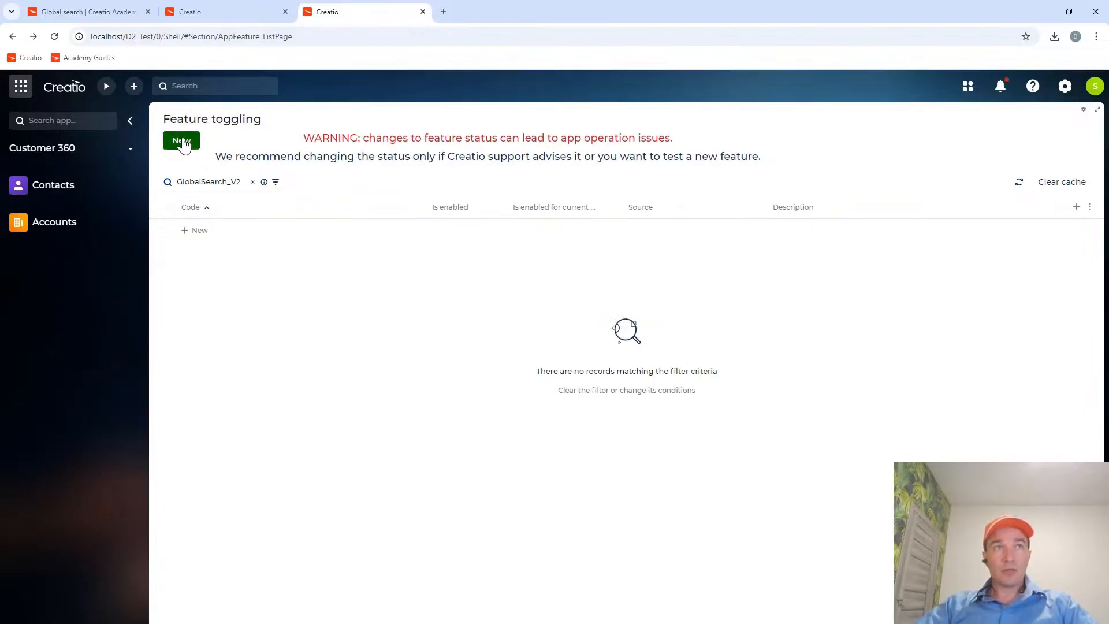
left_click(199, 201)
key("ctrl+v")
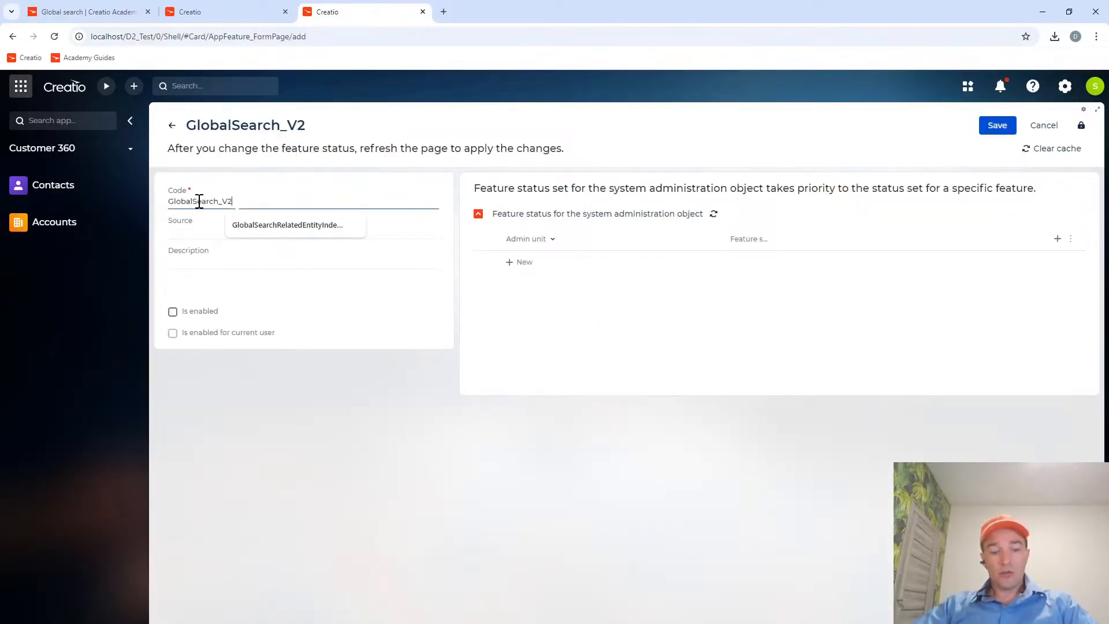
left_click(172, 312)
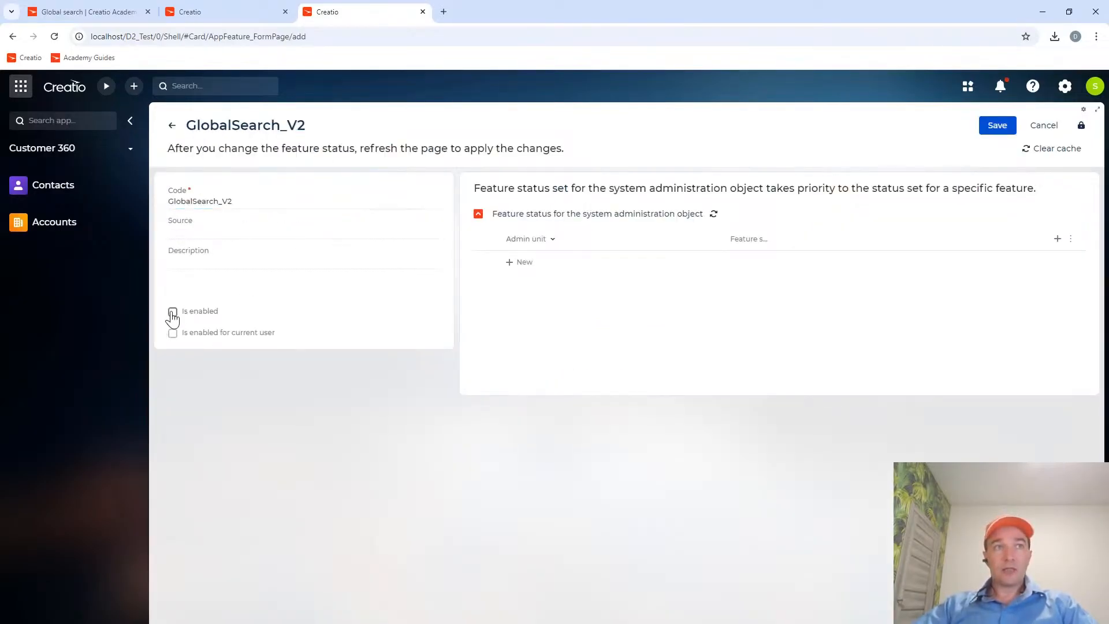
Add All employees as an admin unit of the GlobalSearch_V2 feature, save it, and close the record.
left_click(523, 262)
type("all")
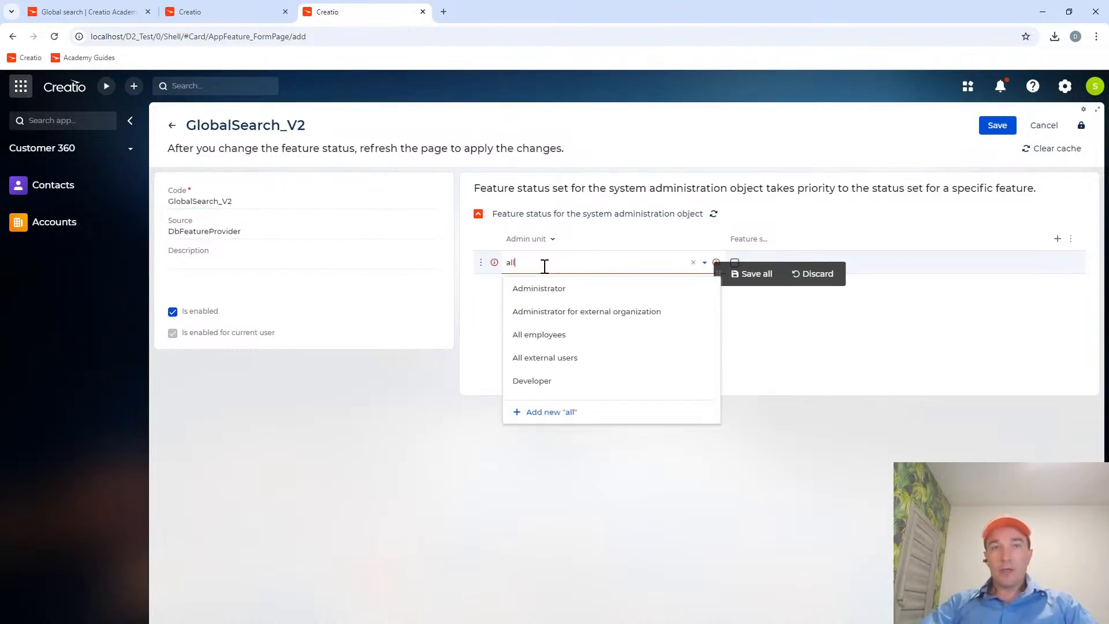
left_click(551, 292)
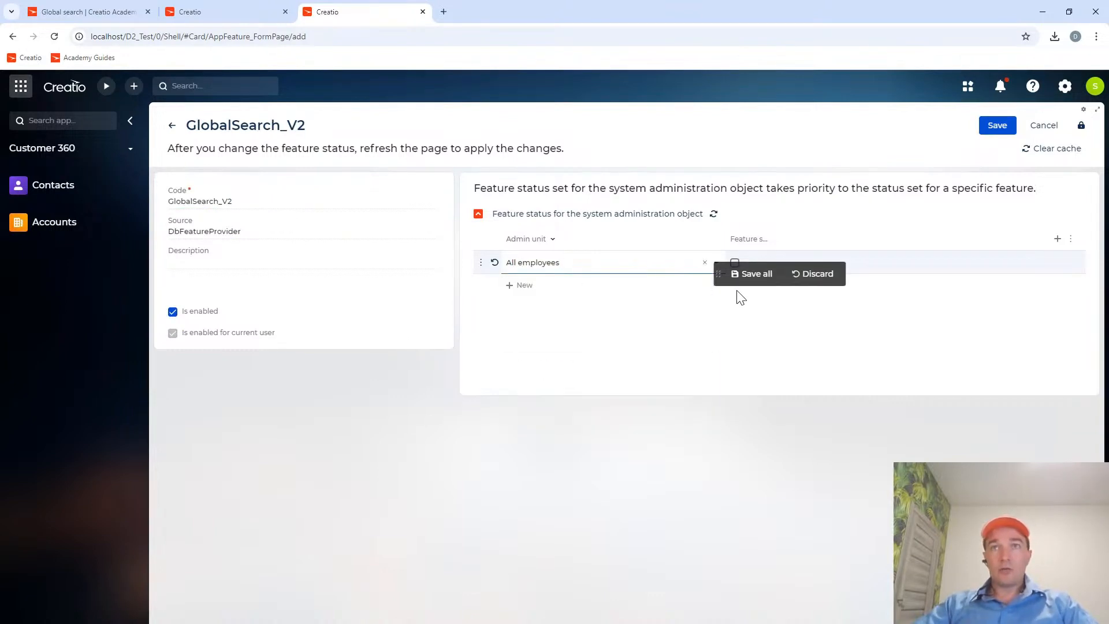
left_click(756, 273)
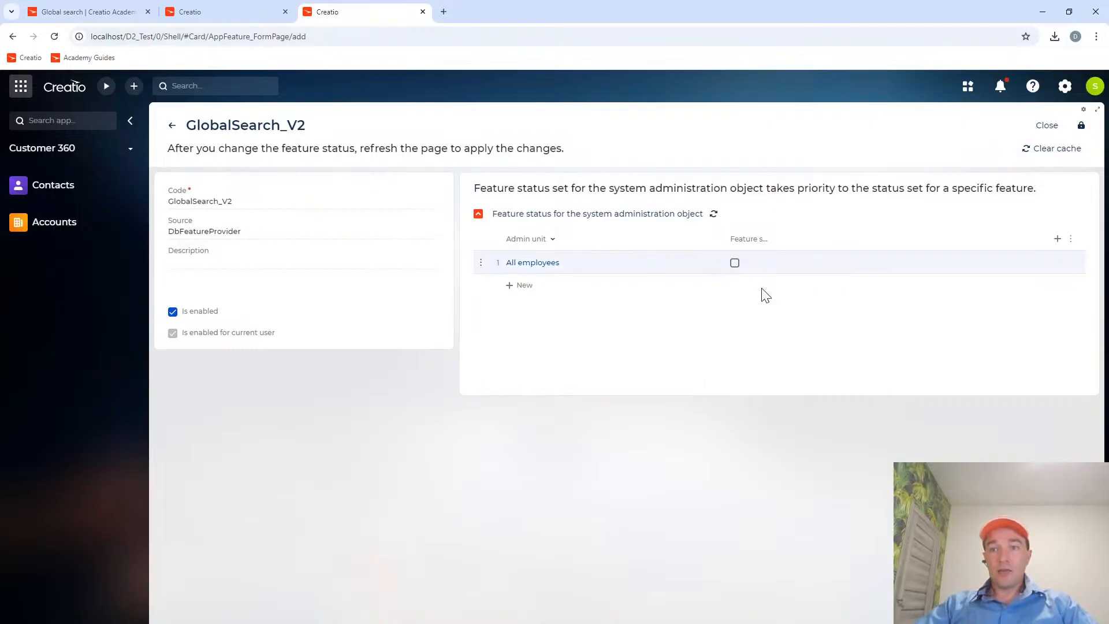
left_click(1044, 125)
Reopen the GlobalSearch_V2 feature, enable the feature state for All employees, save the change, and close the record.
left_click(223, 238)
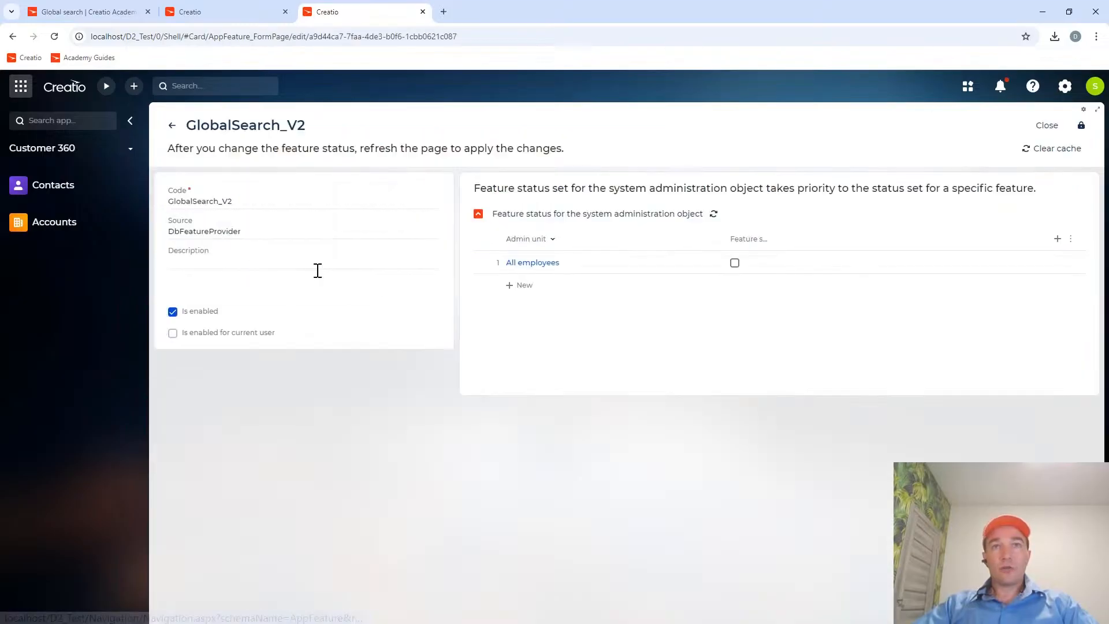
left_click(734, 264)
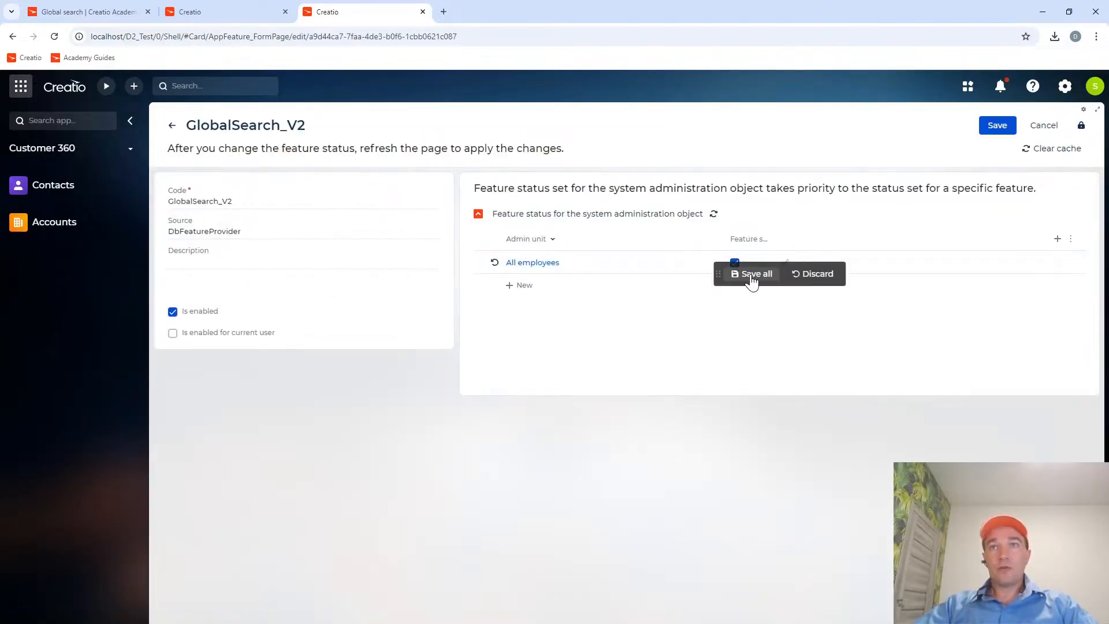
left_click(752, 277)
left_click(1044, 130)
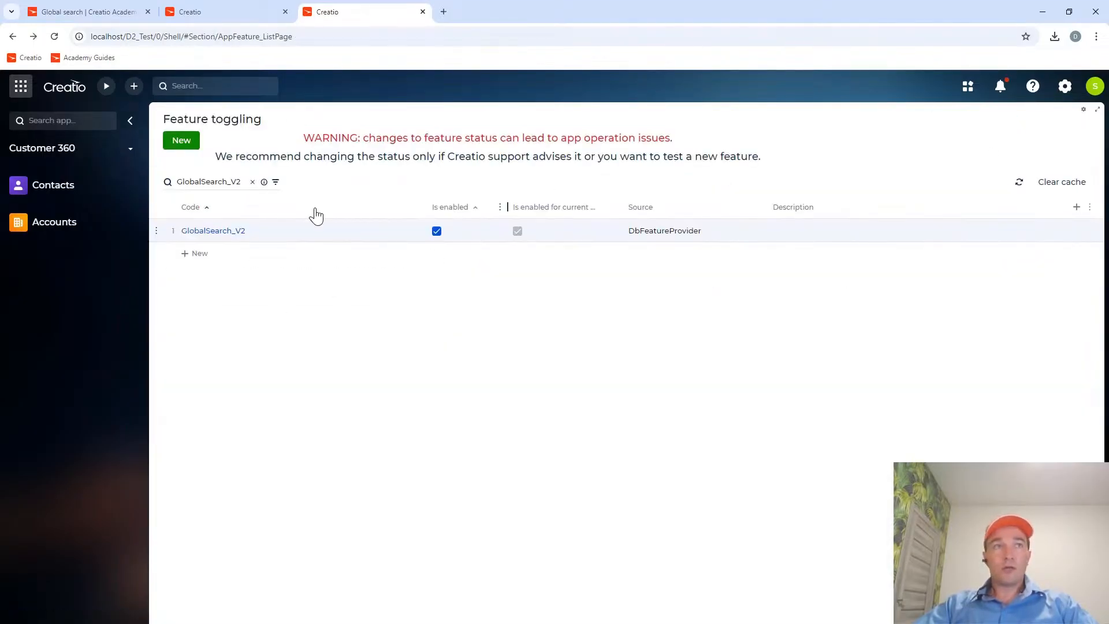
Check the feature codes in the guide again and shorten the feature list search to GlobalSearch to review all related features.
left_click(91, 12)
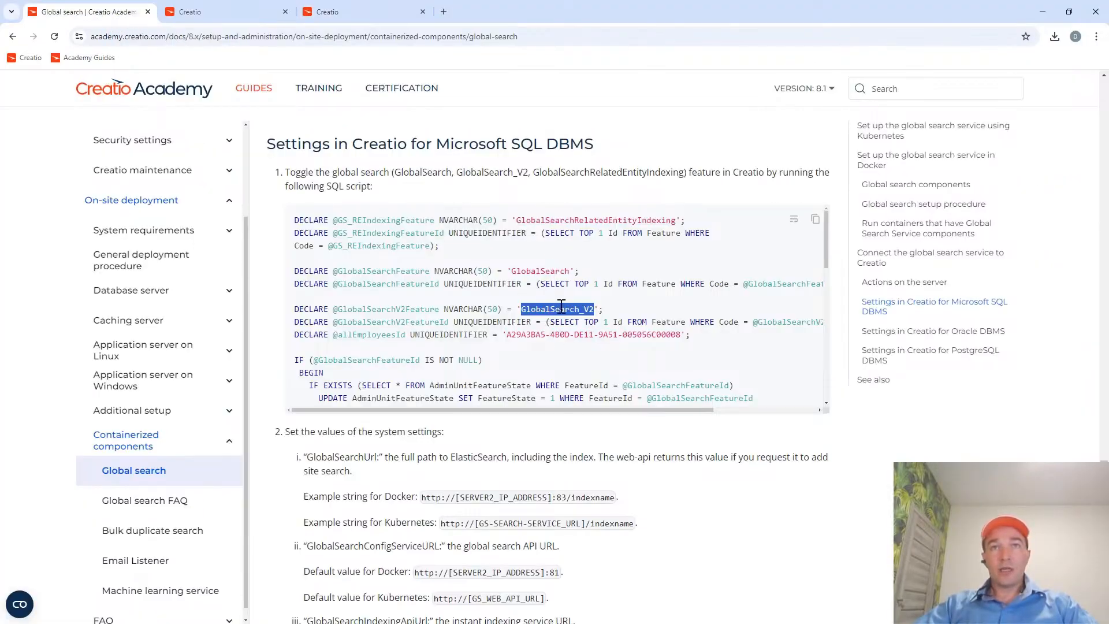
left_click(370, 12)
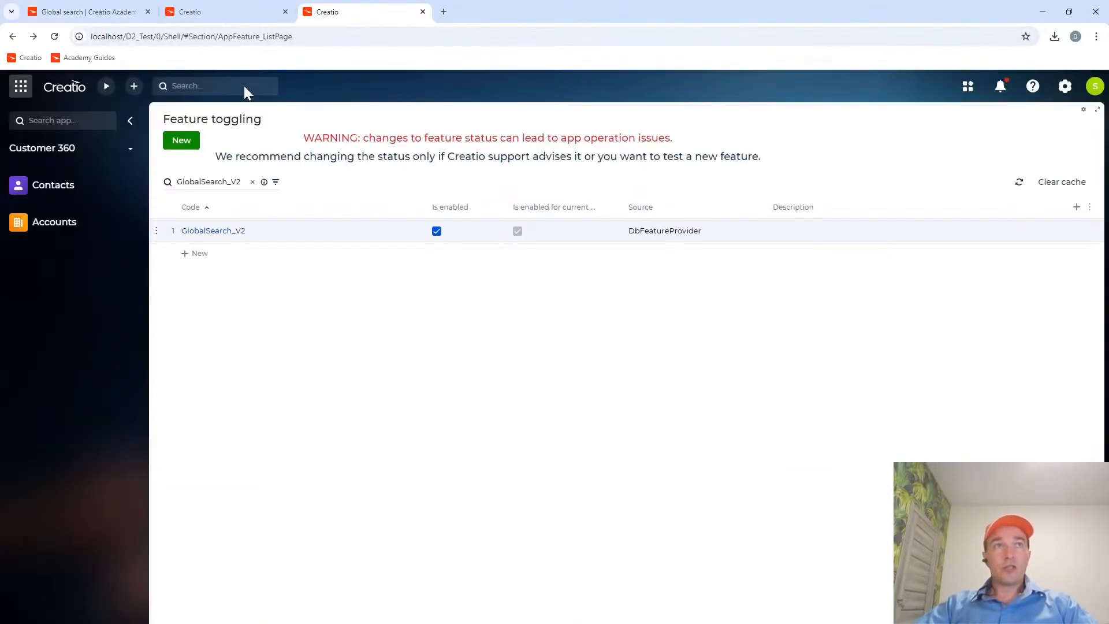
left_click(228, 182)
key("Delete")
key("Delete")
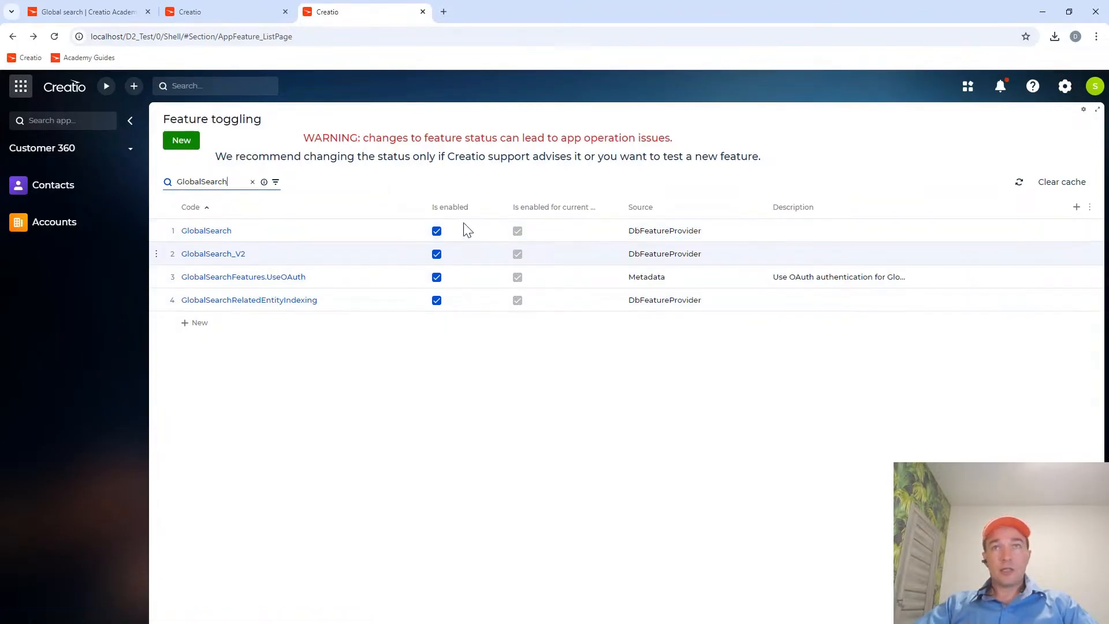
Open the GlobalSearch, GlobalSearch_V2 and GlobalSearchRelatedEntityIndexing feature records in turn to check their states for All employees.
left_click(218, 236)
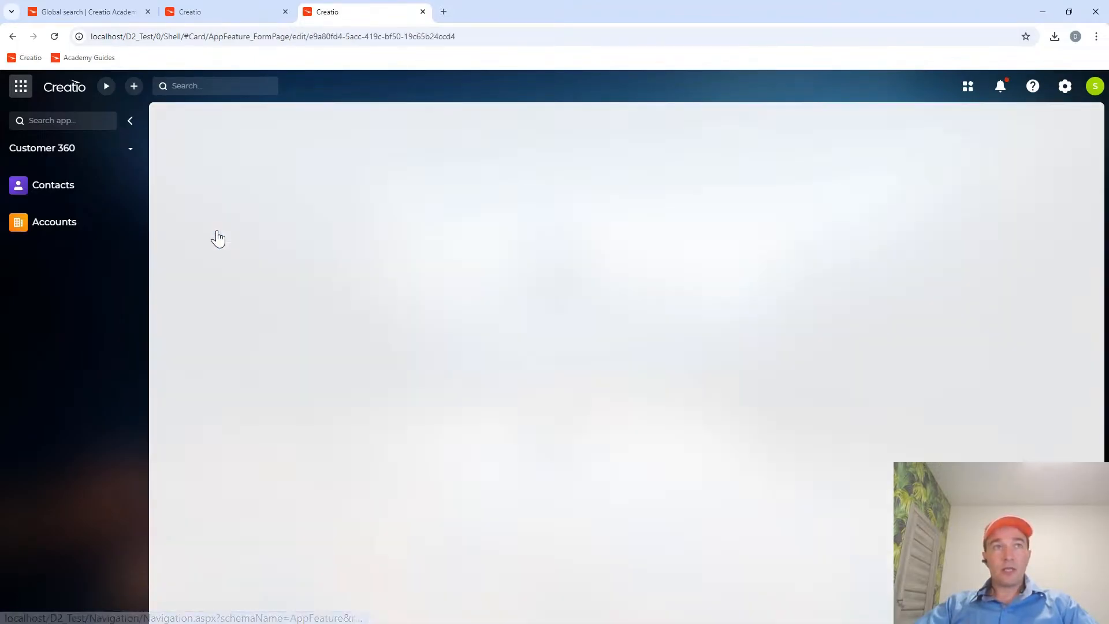
left_click(172, 126)
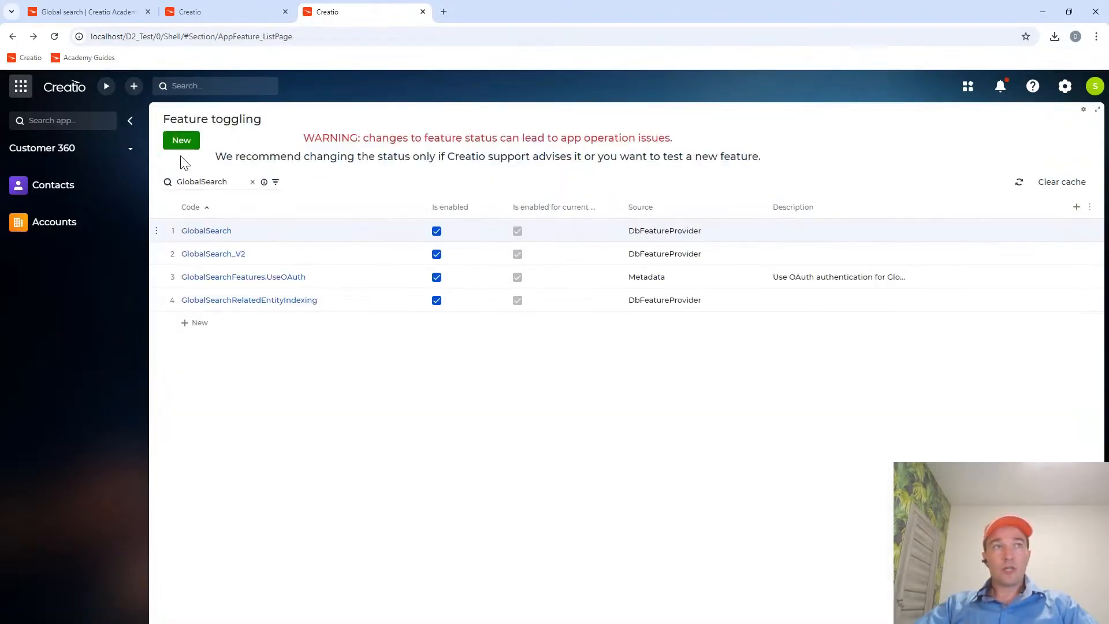
left_click(209, 256)
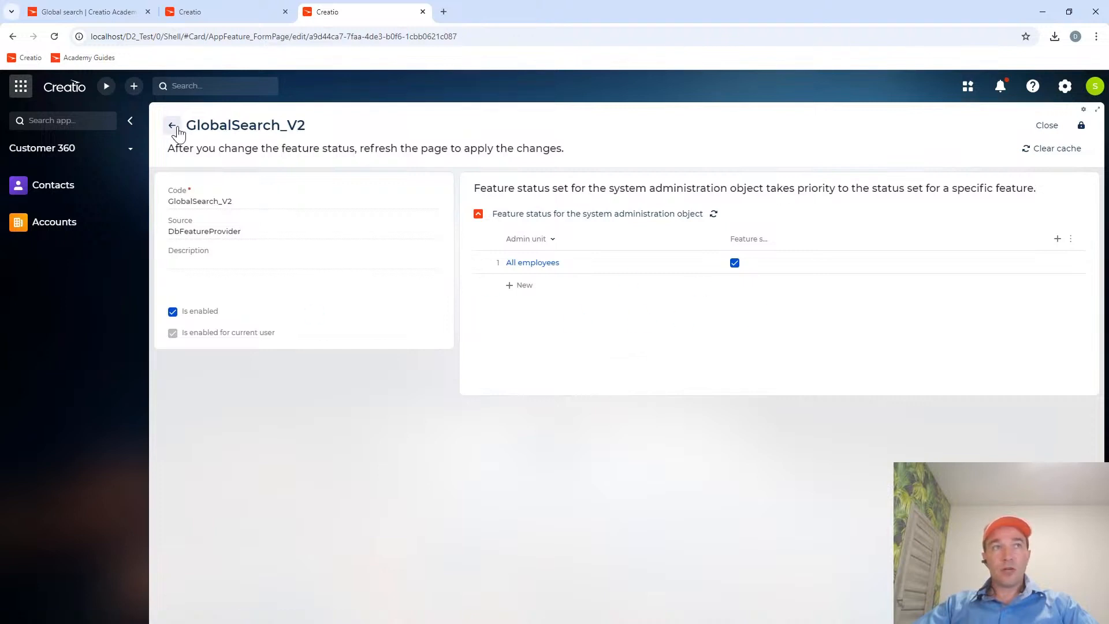
left_click(173, 127)
left_click(227, 301)
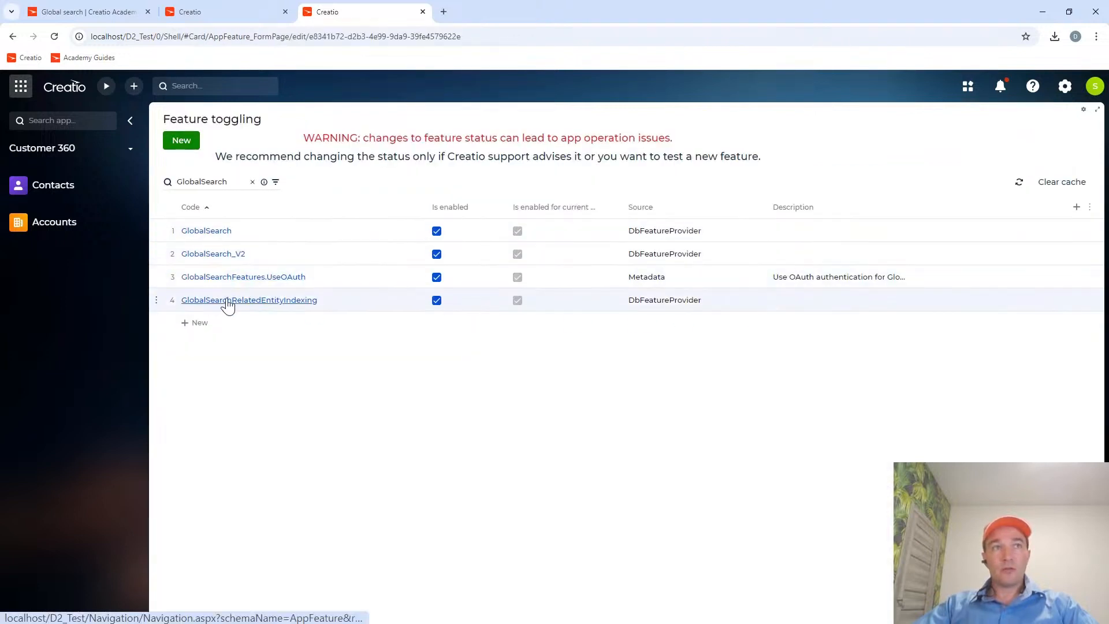
left_click(172, 126)
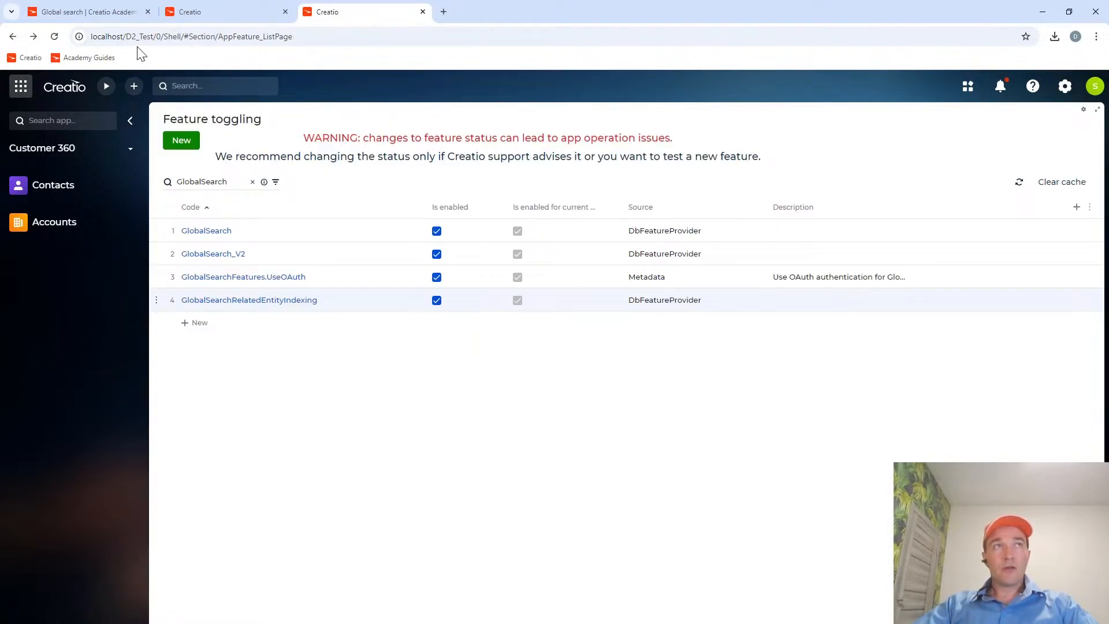
Read the Microsoft SQL feature script in the Creatio Academy guide and the system settings required after it.
left_click(81, 11)
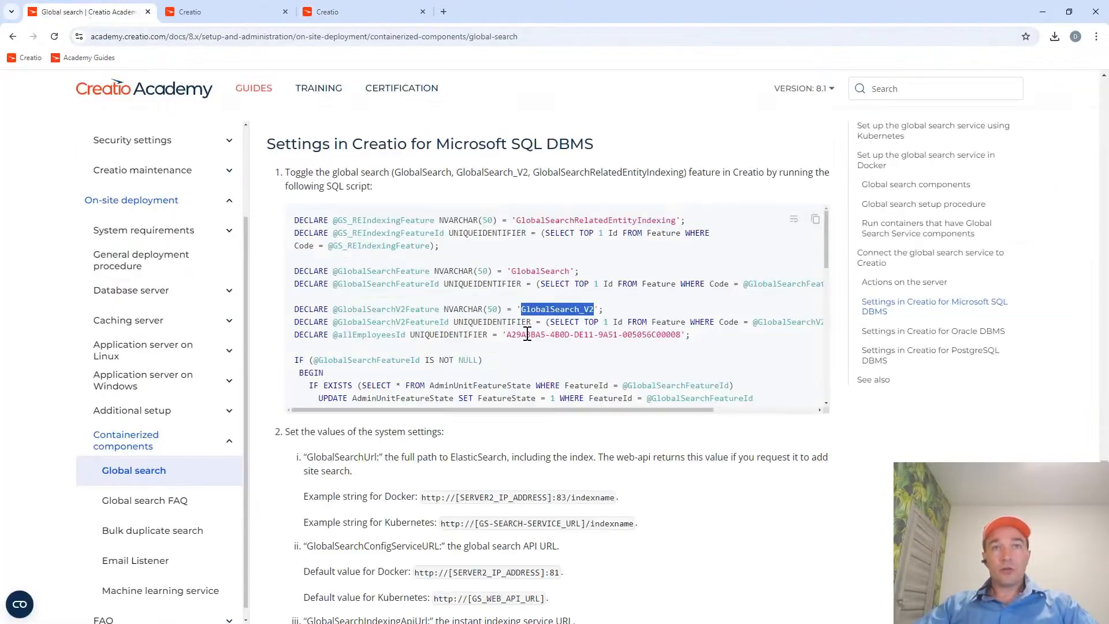
scroll(536, 347, "down", 3)
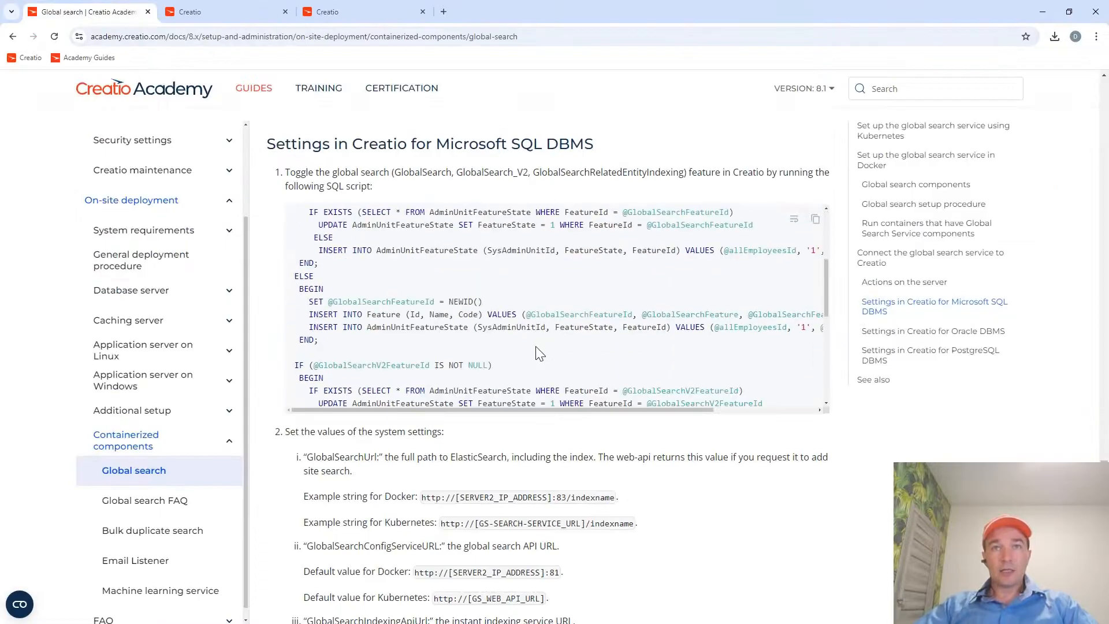
scroll(535, 346, "up", 1)
scroll(535, 346, "down", 4)
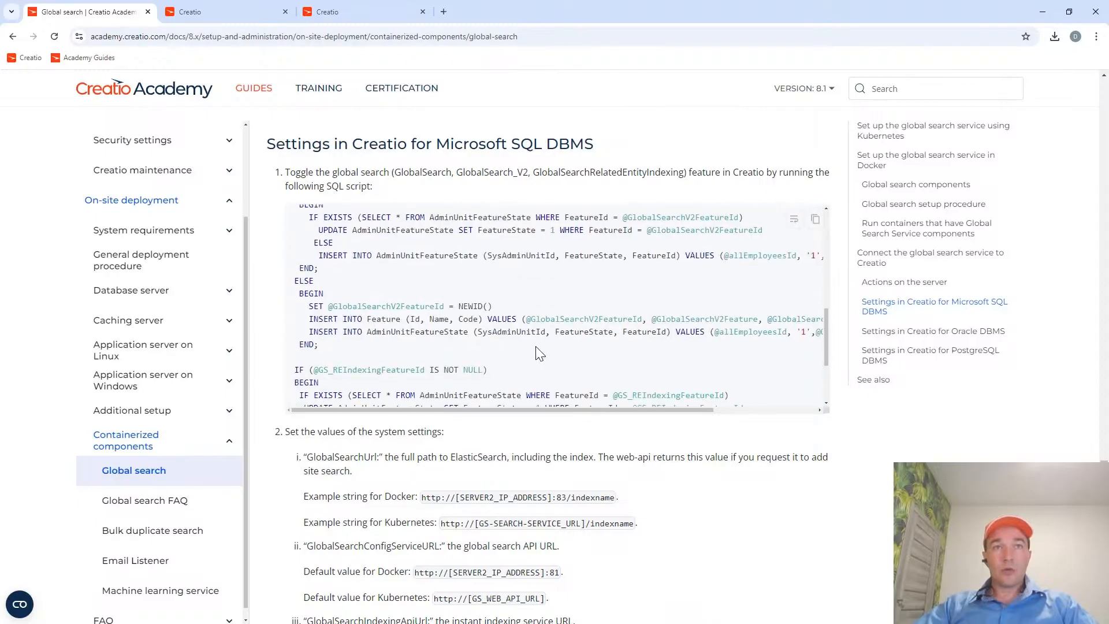
scroll(535, 341, "up", 4)
scroll(536, 342, "up", 6)
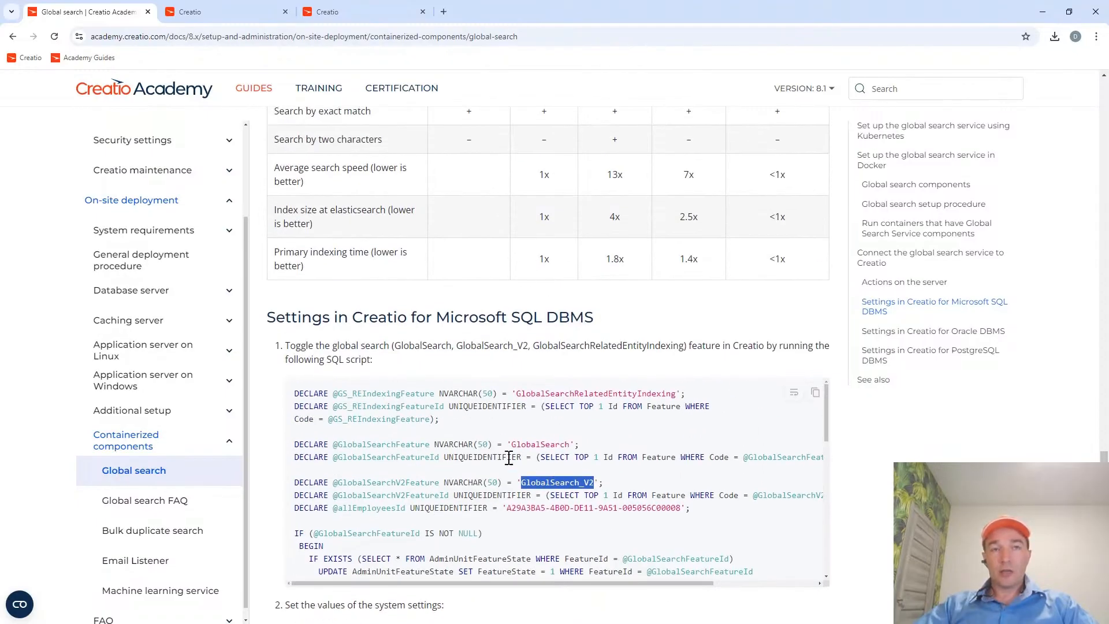
scroll(493, 428, "down", 2)
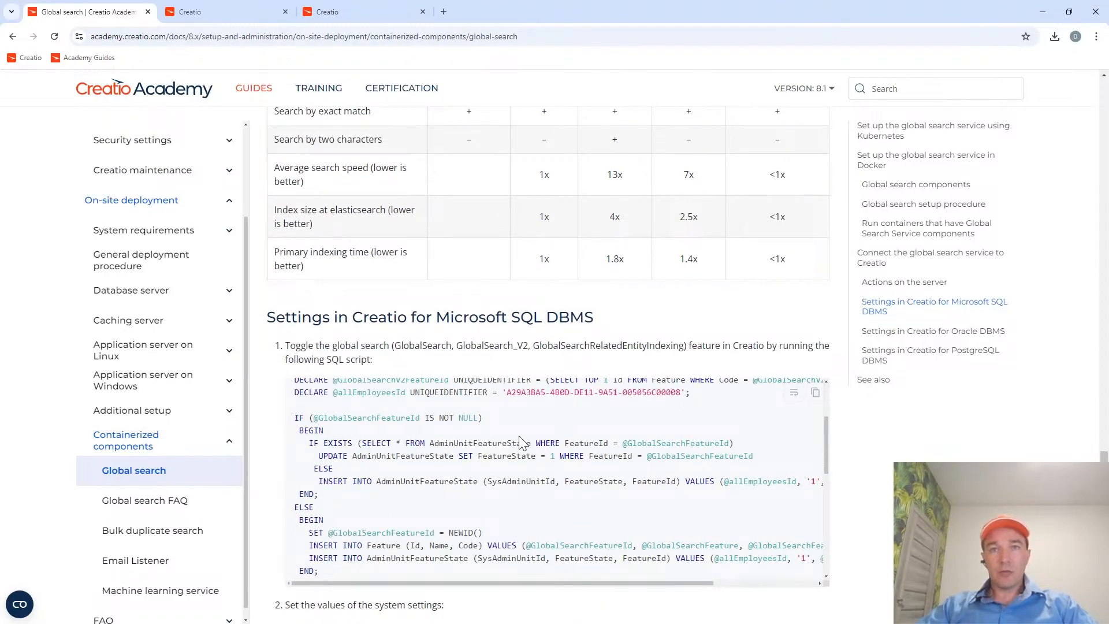
scroll(482, 456, "down", 6)
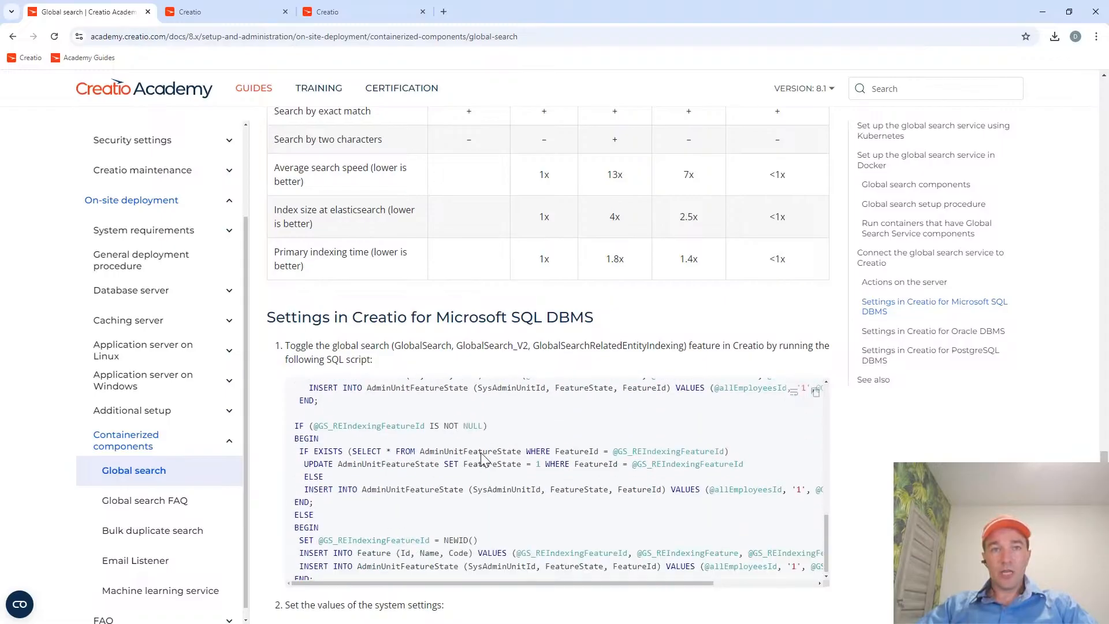
scroll(835, 453, "down", 4)
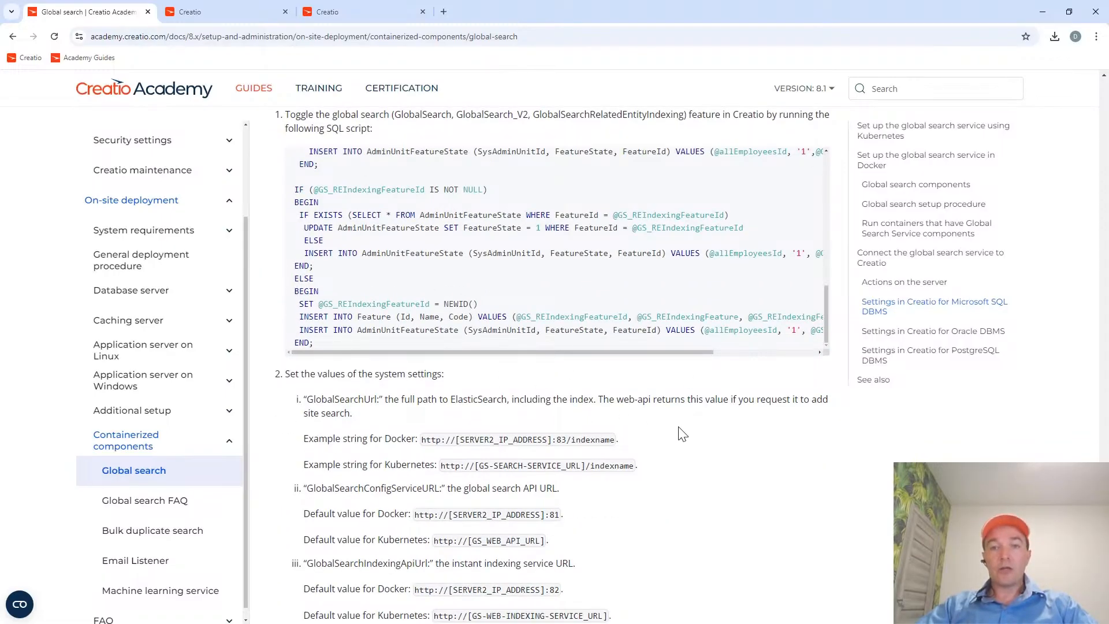
scroll(681, 433, "down", 2)
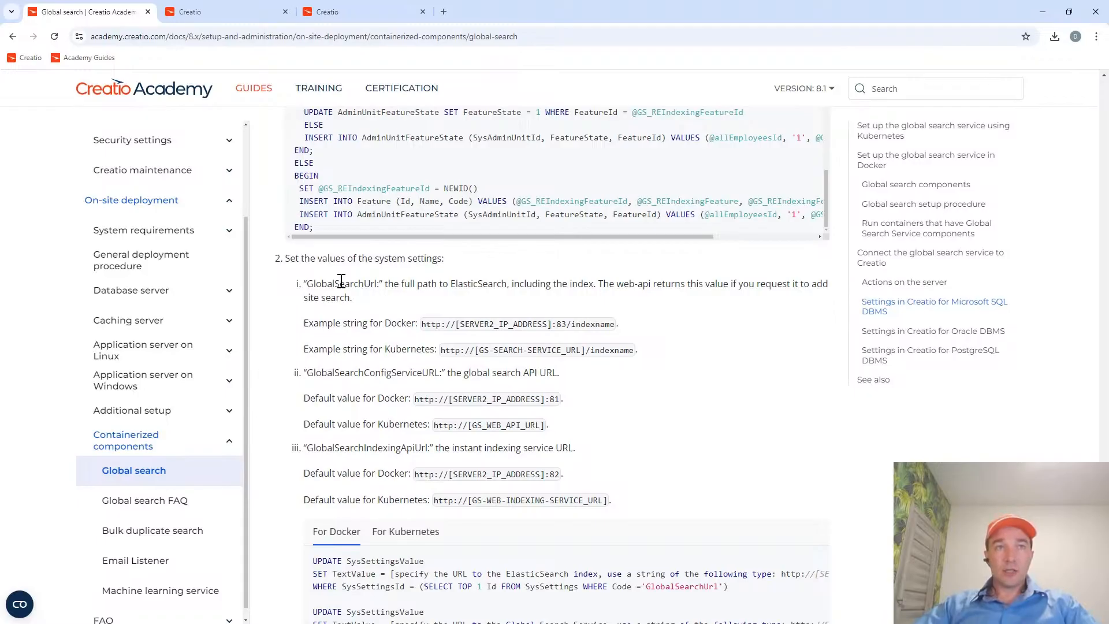
Copy the GlobalSearchUrl setting code from the guide and open the System settings section in Creatio's Studio workplace.
double_click(341, 283)
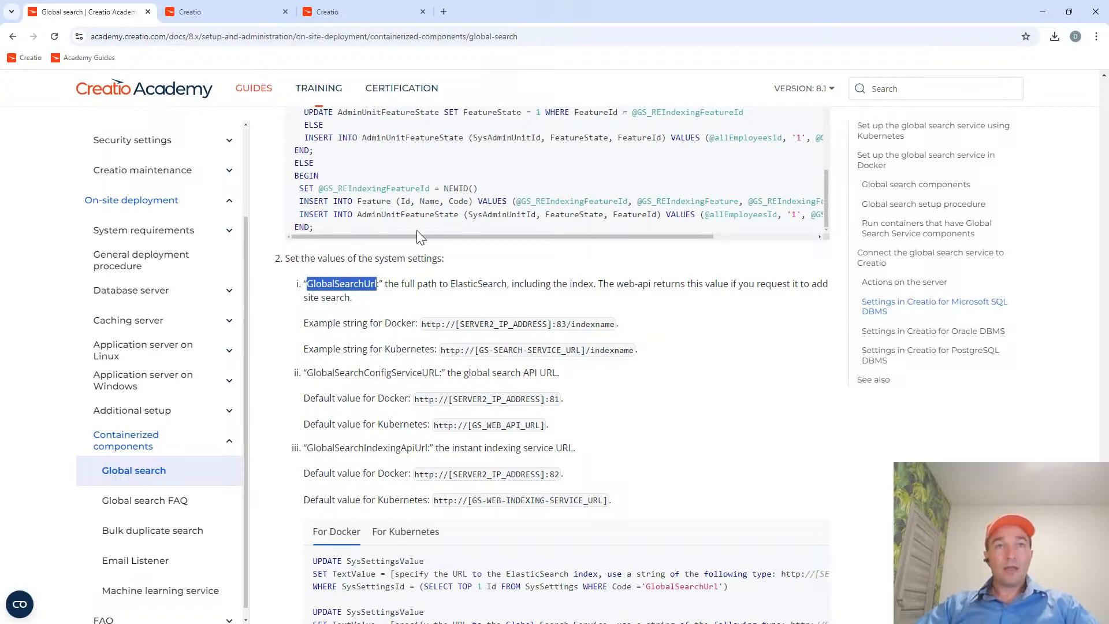
left_click_drag(619, 325, 571, 327)
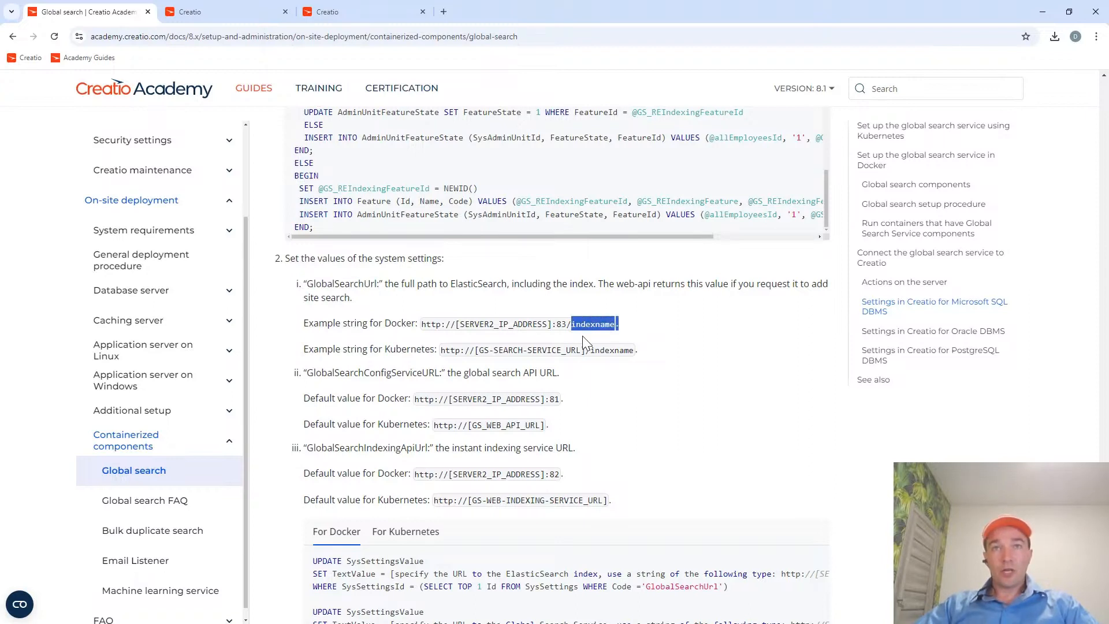
double_click(335, 285)
key("ctrl+c")
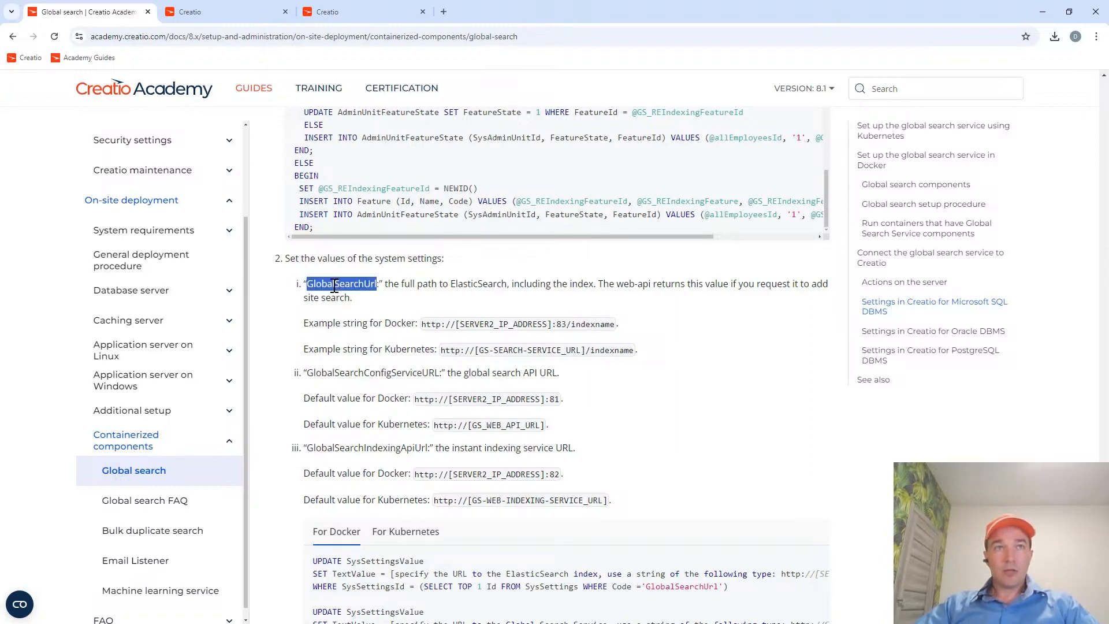
left_click(230, 11)
left_click(75, 148)
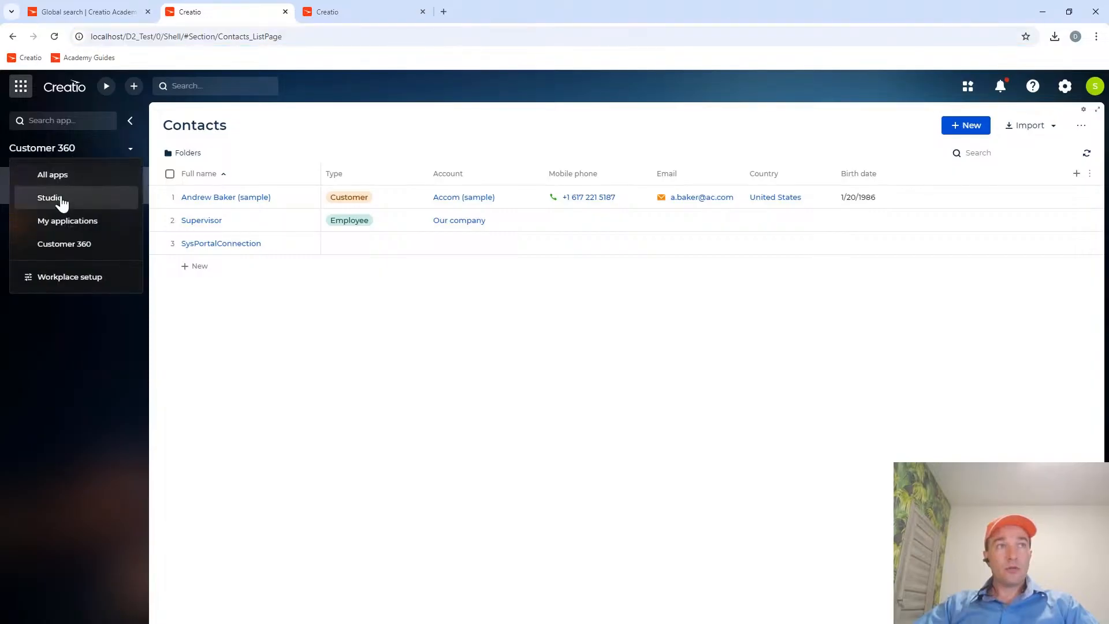
left_click(60, 203)
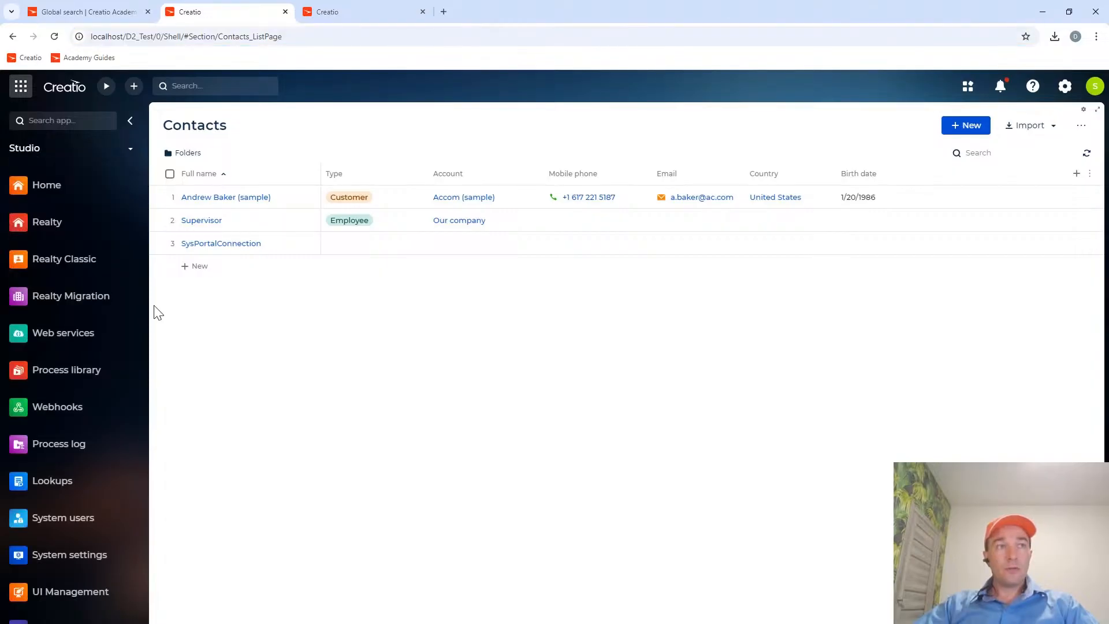
left_click(79, 521)
left_click(79, 553)
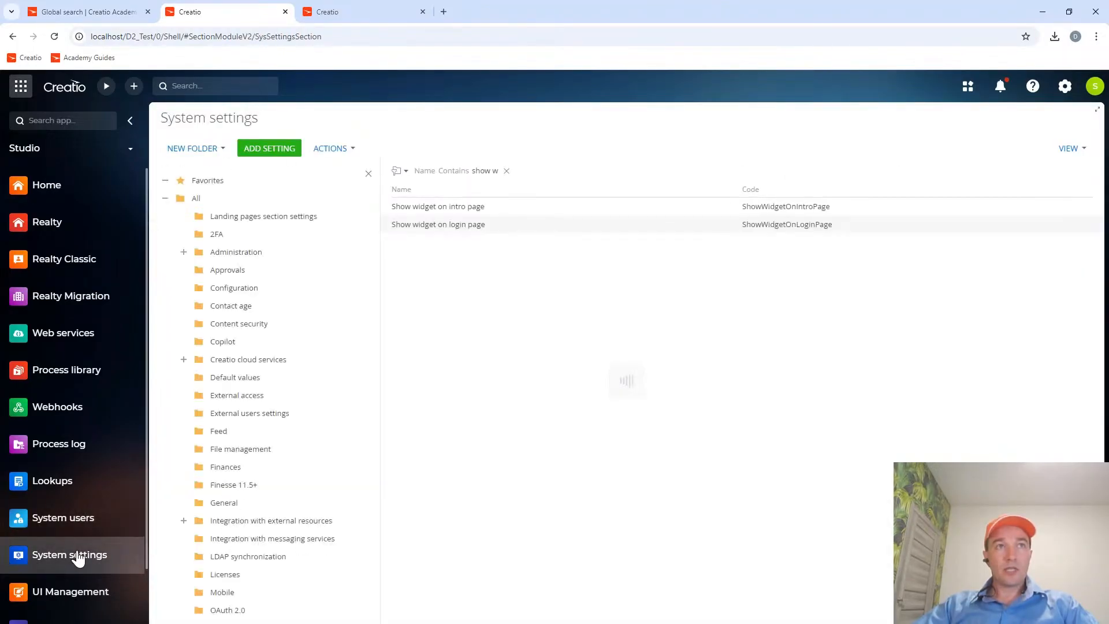
Filter the system settings by the code GlobalSearchUrl and open the Global search url address setting.
left_click(491, 173)
left_click_drag(551, 171, 433, 174)
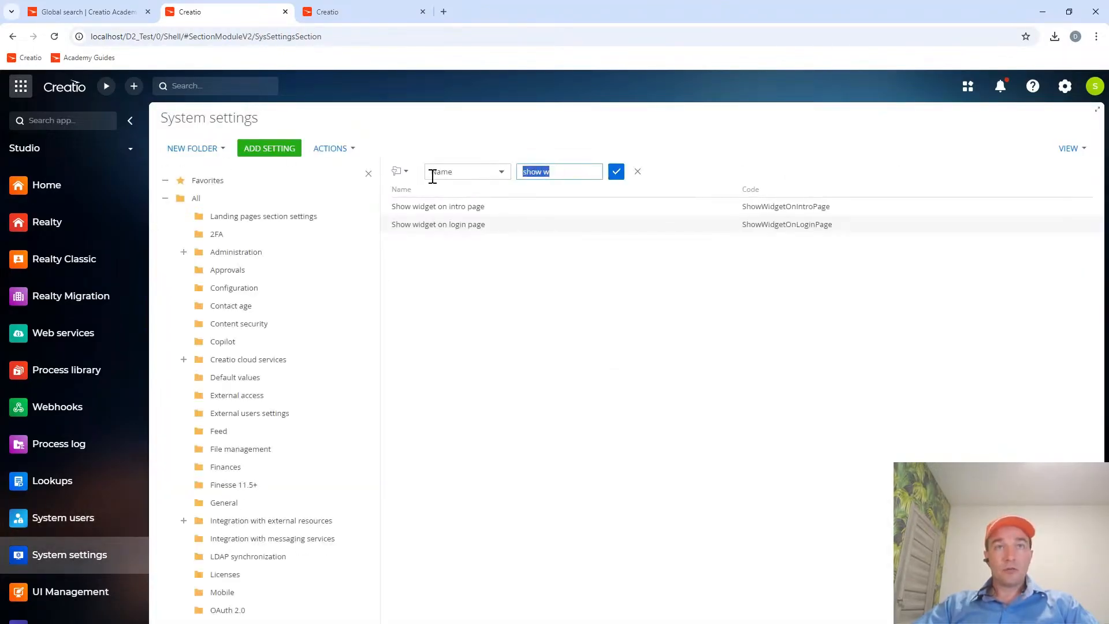
key("ctrl+v")
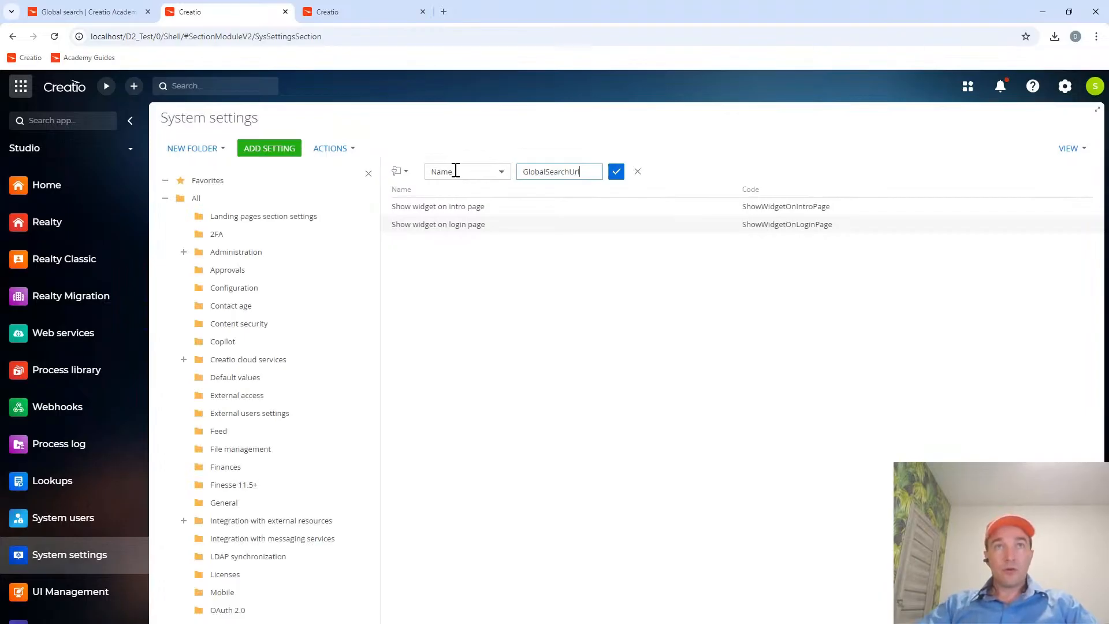
left_click(456, 172)
left_click(454, 250)
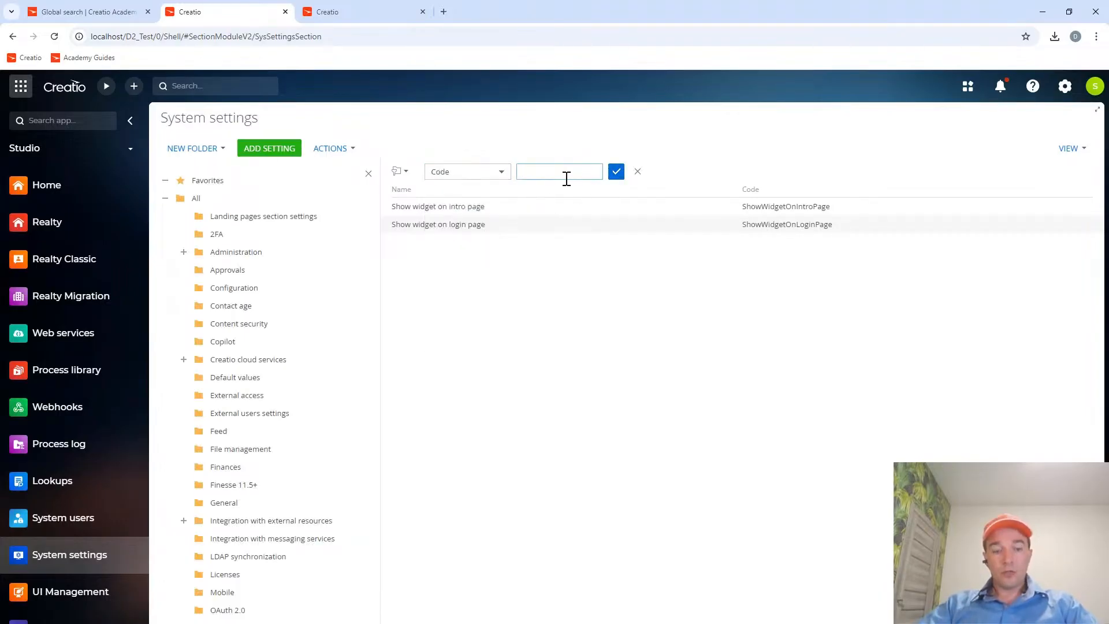
left_click(564, 177)
key("ctrl+v")
left_click(616, 173)
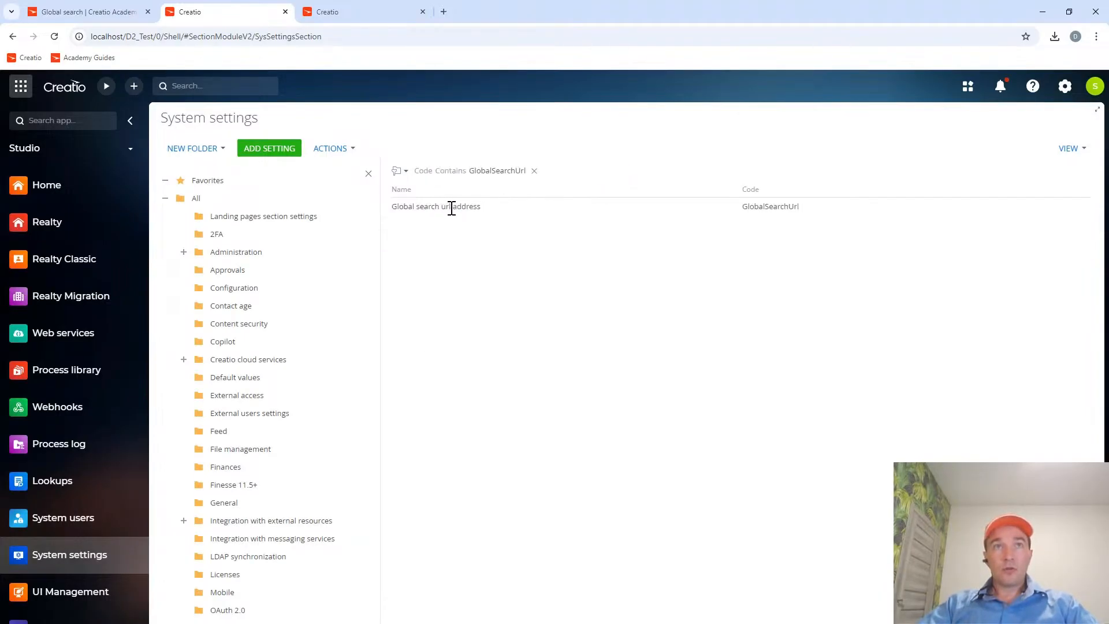
left_click(451, 208)
left_click(409, 231)
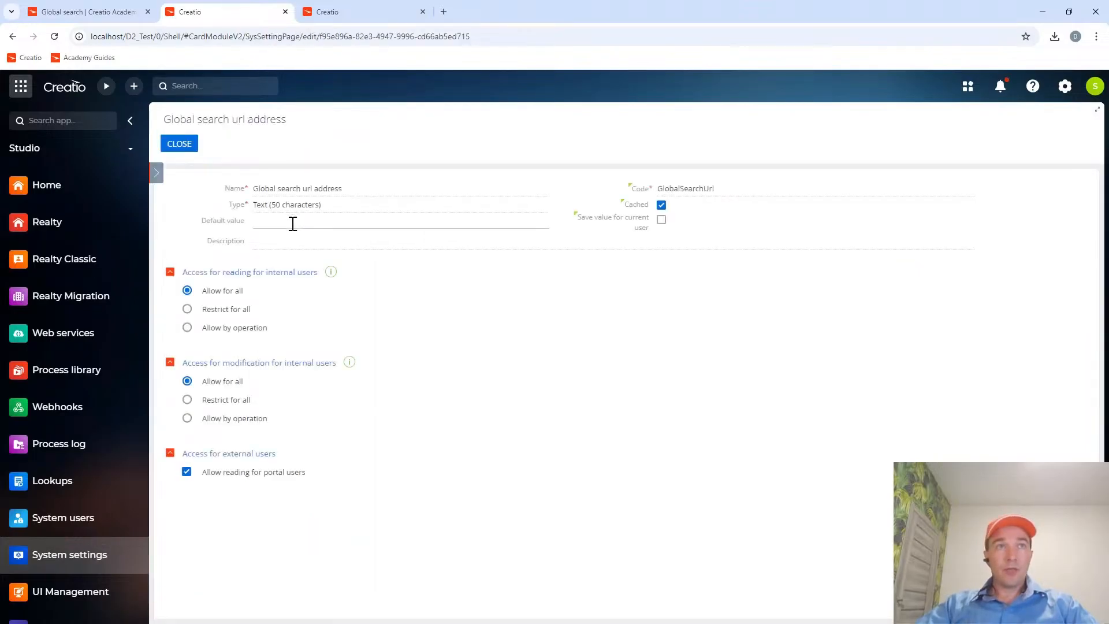
left_click(292, 224)
left_click(86, 11)
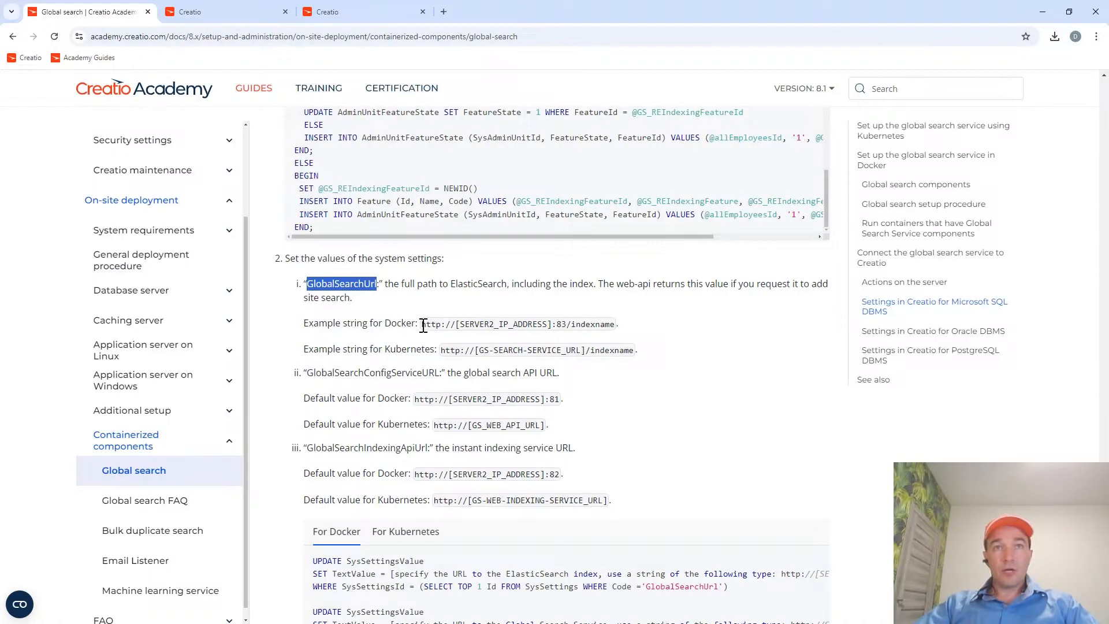
left_click_drag(423, 324, 570, 328)
key("ctrl+c")
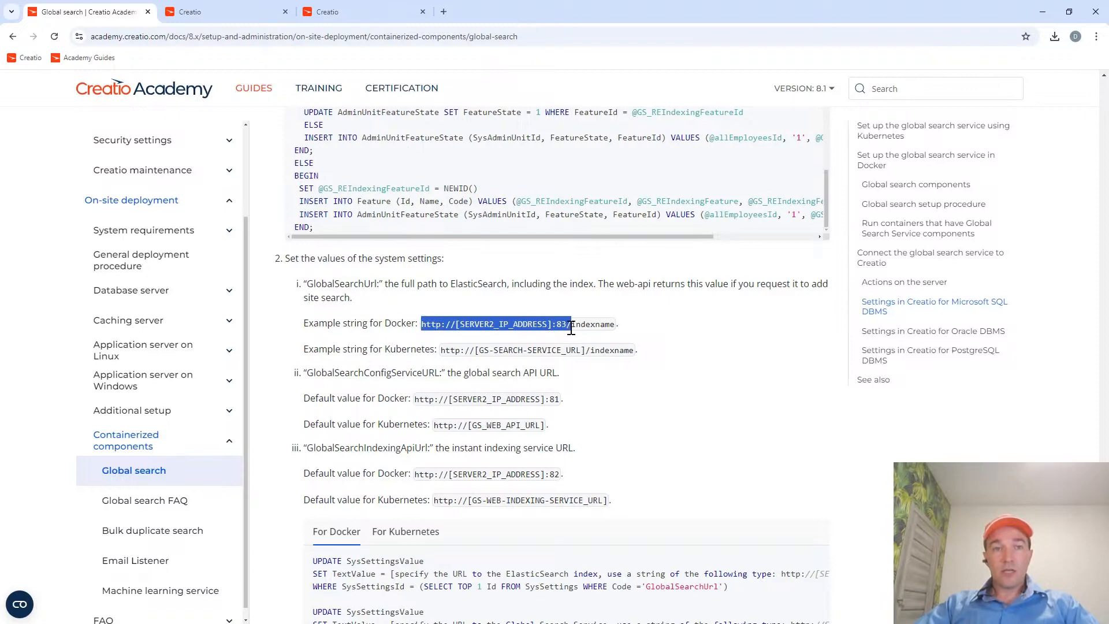
left_click(227, 8)
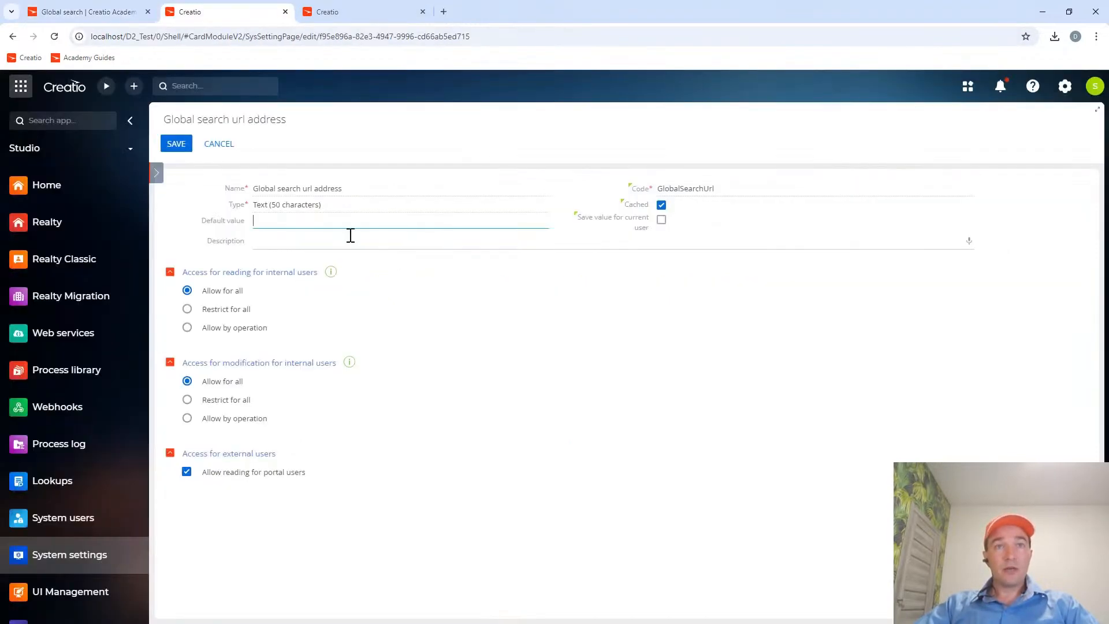
key("ctrl+v")
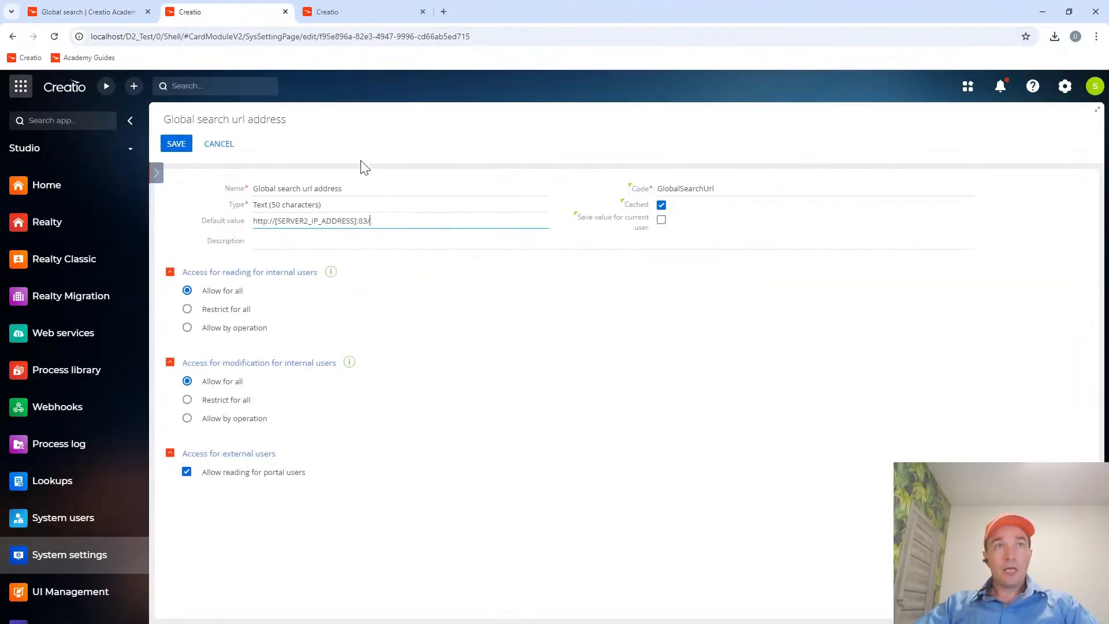
left_click_drag(357, 221, 279, 224)
type("lo")
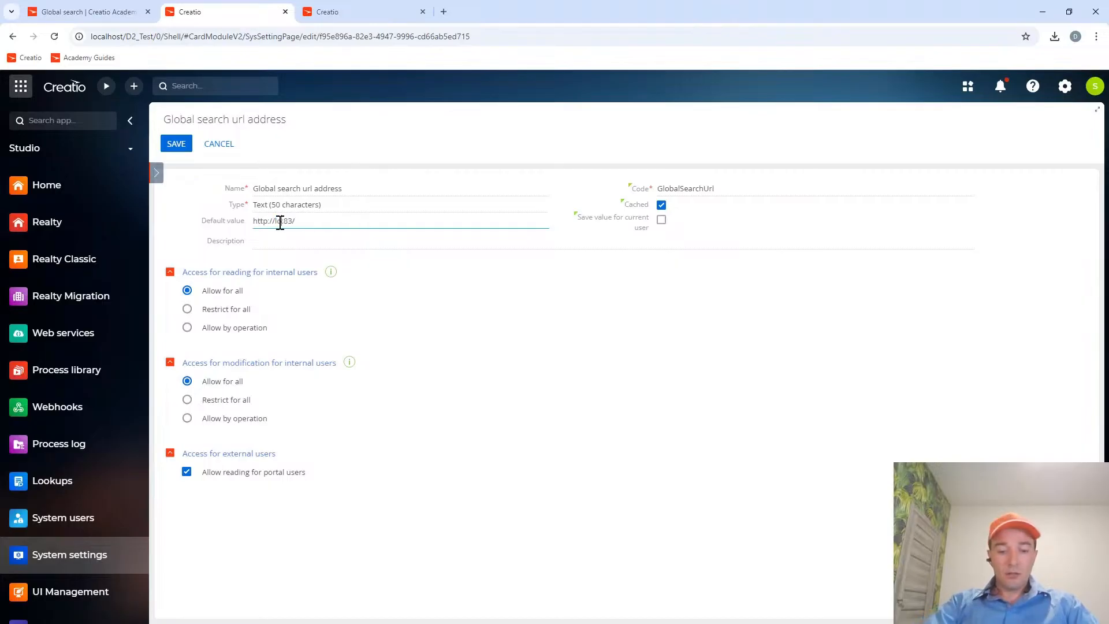
type("calhost:")
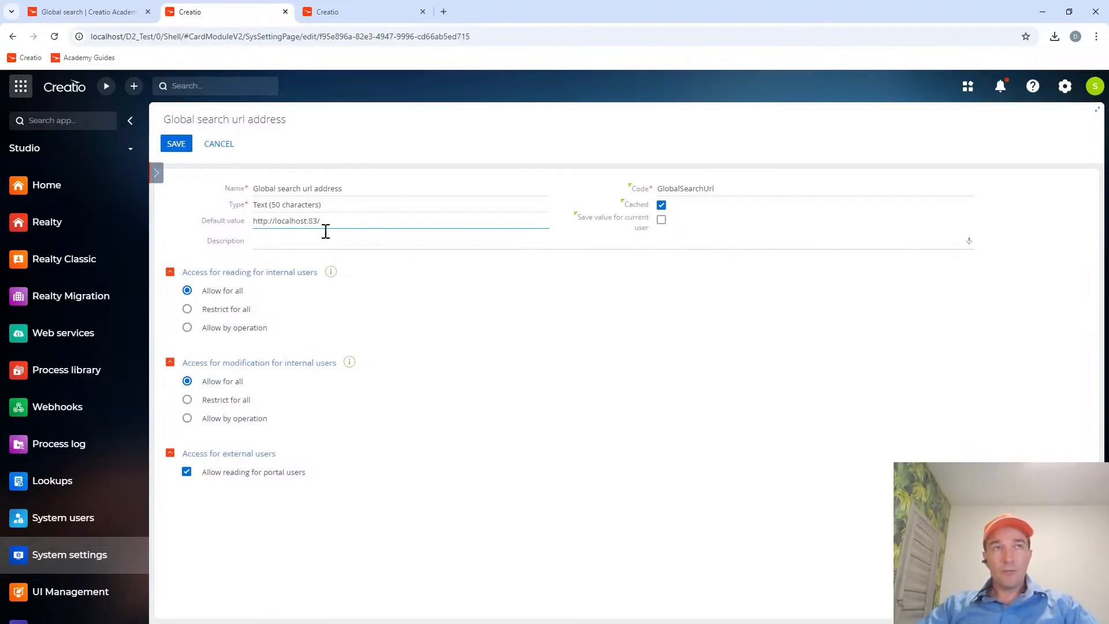
Compare the default value with the guide's Docker example string and copy the index name from the site search response in Postman.
left_click_drag(328, 223, 252, 225)
mouse_move(332, 272)
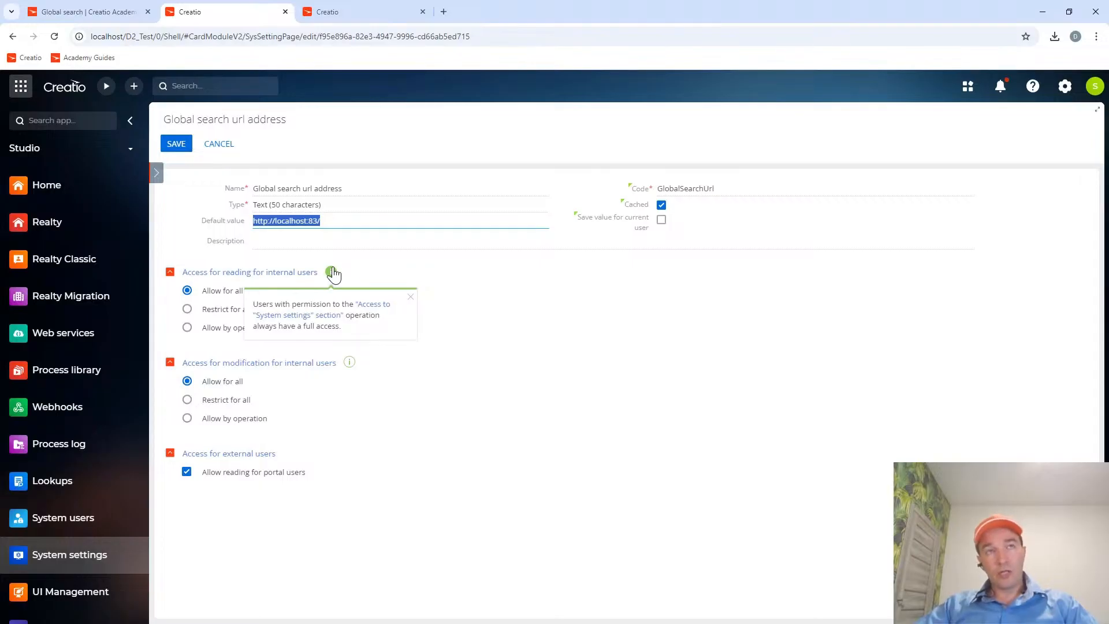
left_click(93, 12)
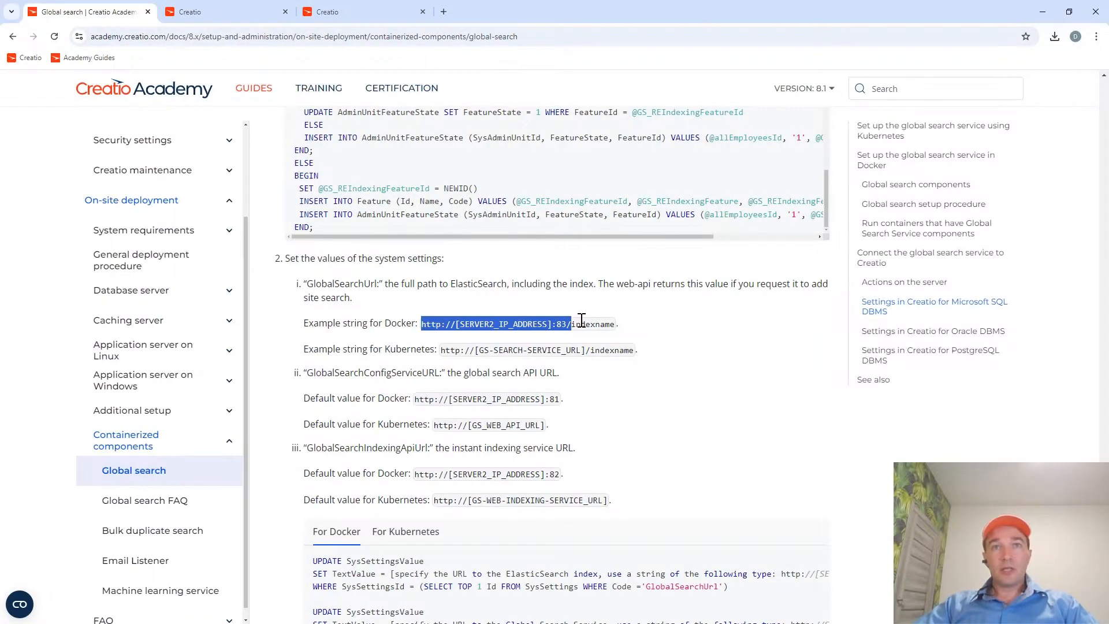
left_click(230, 9)
key("alt+Tab")
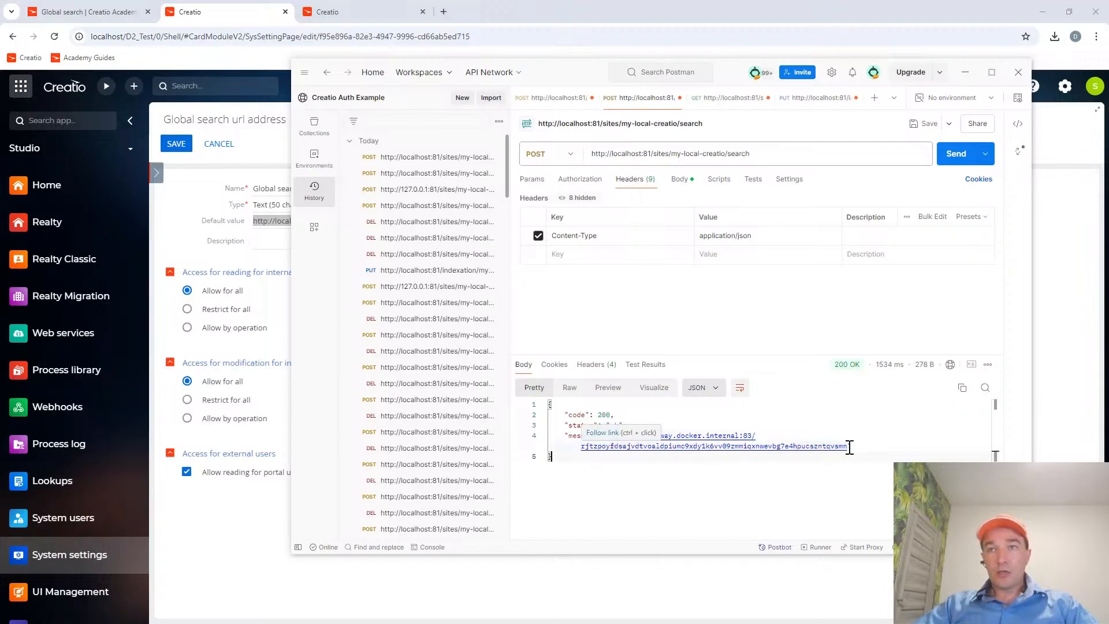
left_click_drag(850, 446, 589, 448)
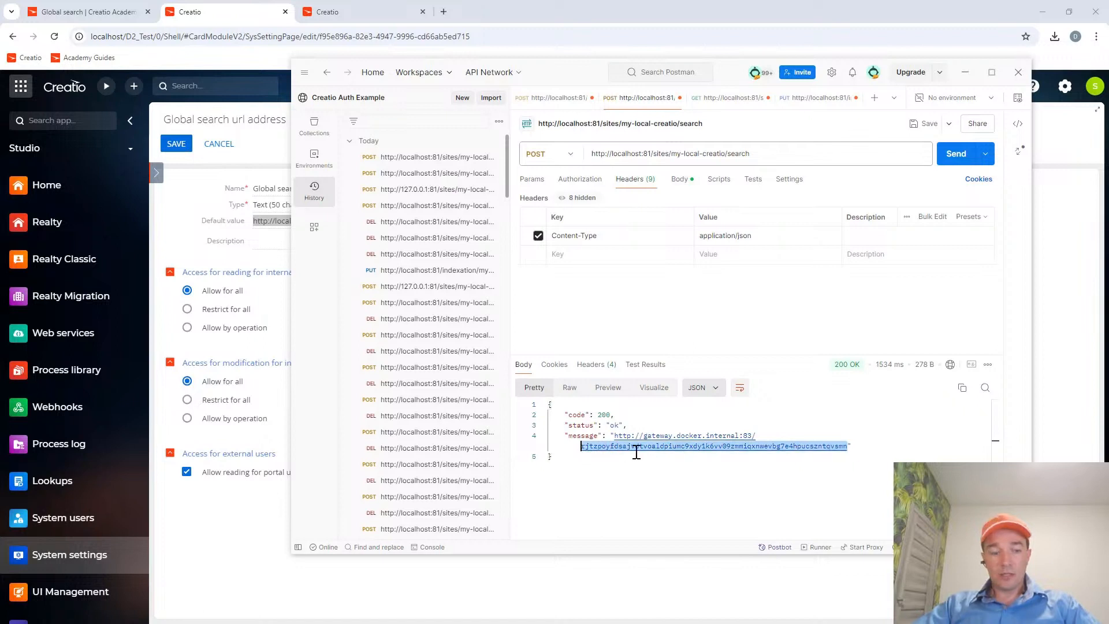
key("alt+Tab")
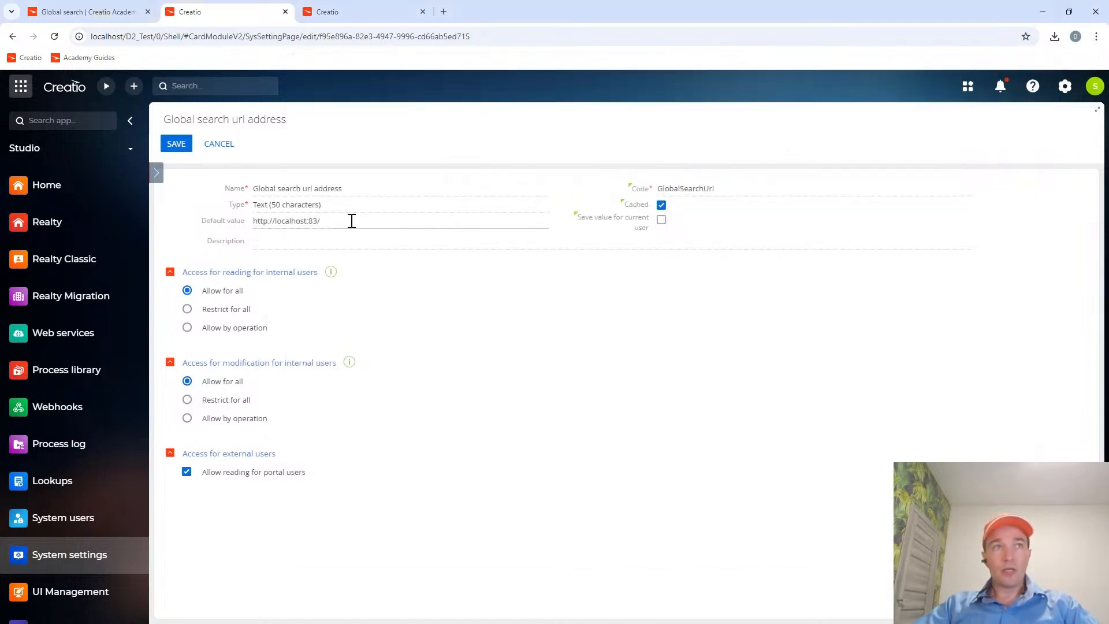
left_click(352, 220)
key("ctrl+v")
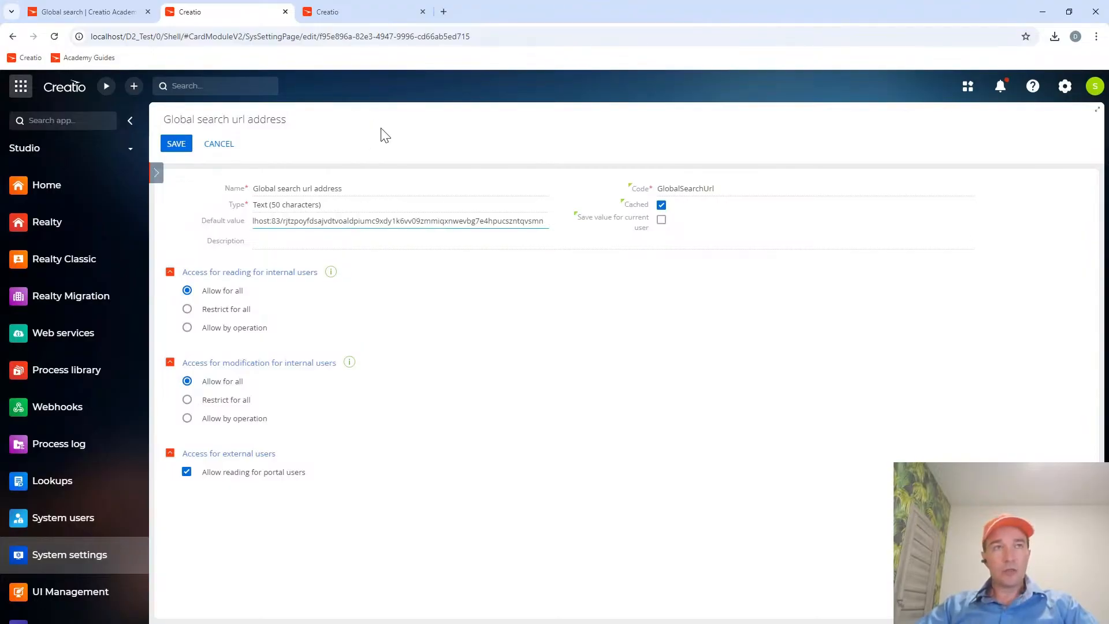
left_click(180, 148)
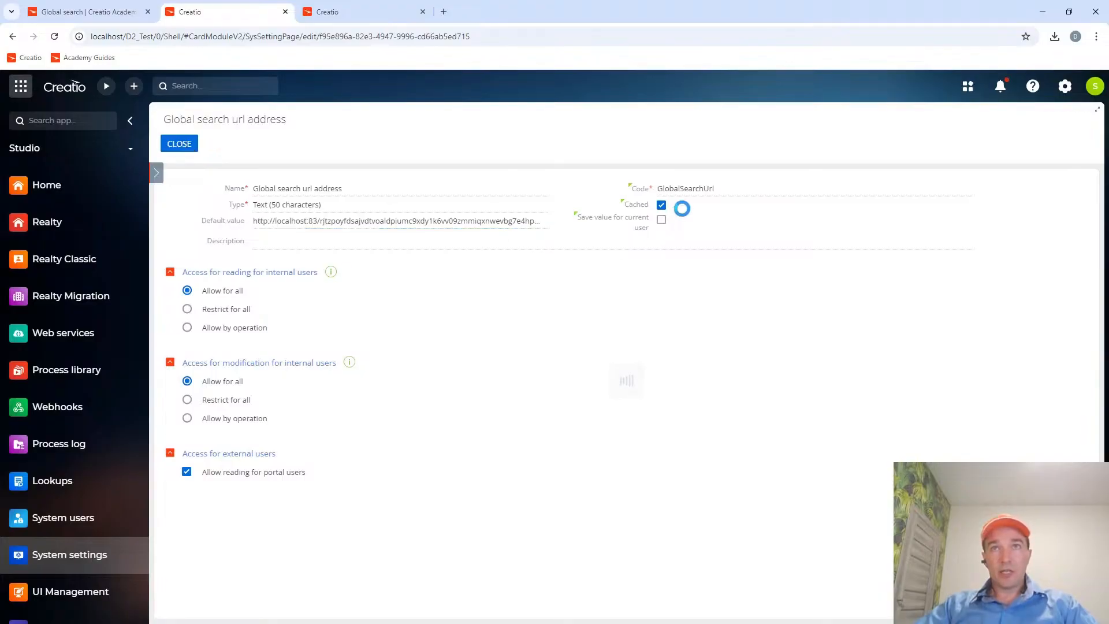
Look up the GlobalSearchConfigServiceURL code in the guide and close the Global search url address setting.
left_click(98, 16)
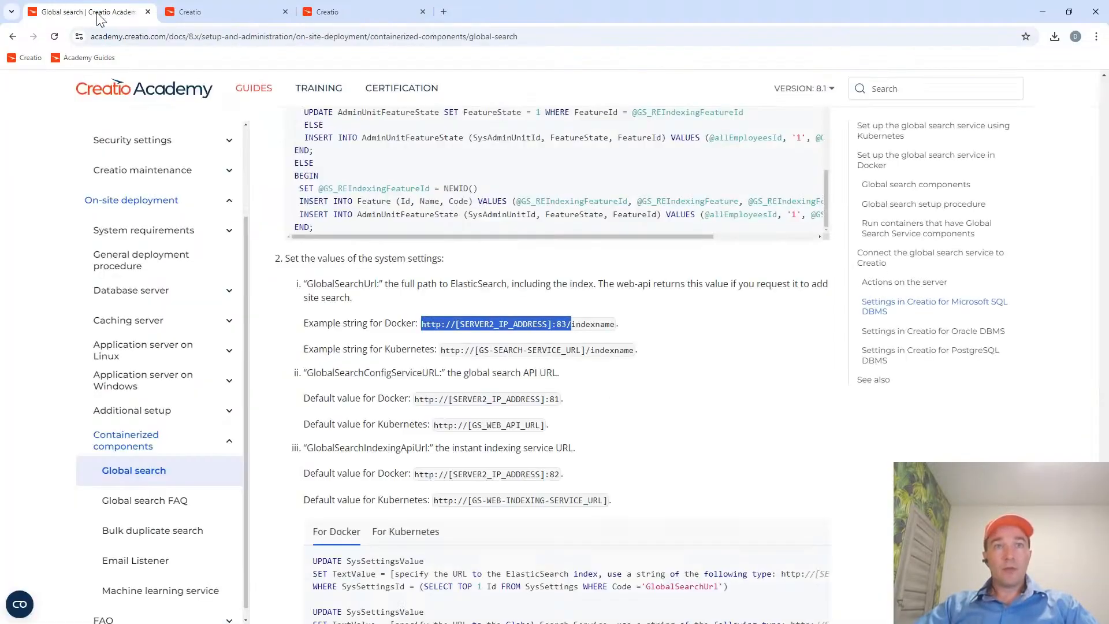
double_click(378, 373)
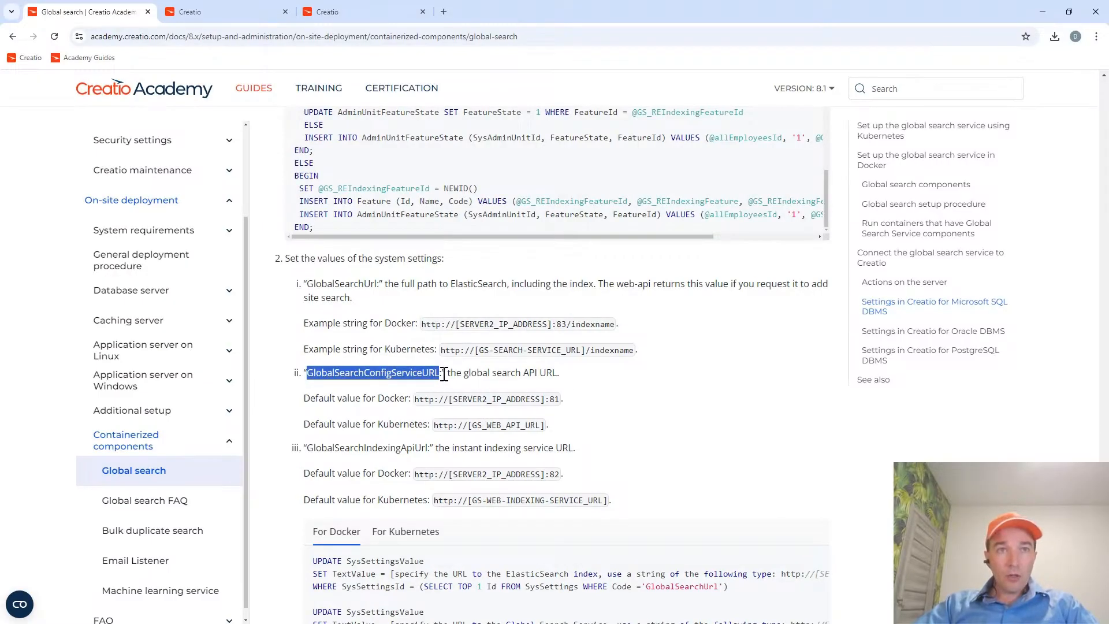
left_click_drag(444, 374, 438, 374)
double_click(406, 377)
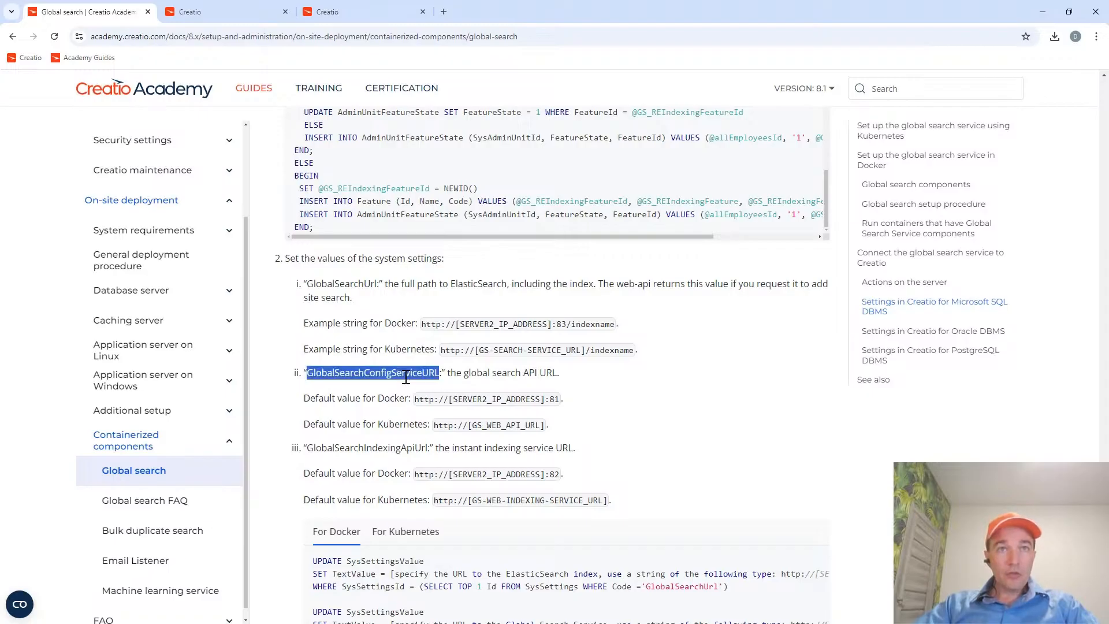
left_click(261, 11)
left_click(177, 143)
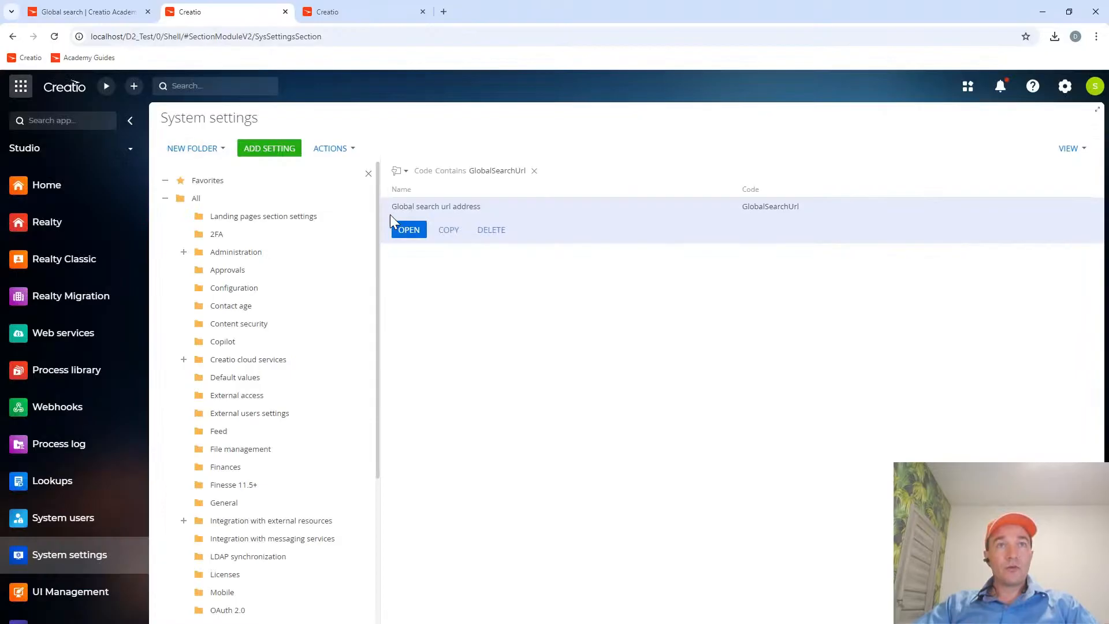
Shorten the system settings code filter to GlobalSearch and open the Global search config service url adress setting.
left_click(502, 171)
key("BackSpace")
key("BackSpace")
key("BackSpace")
key("Return")
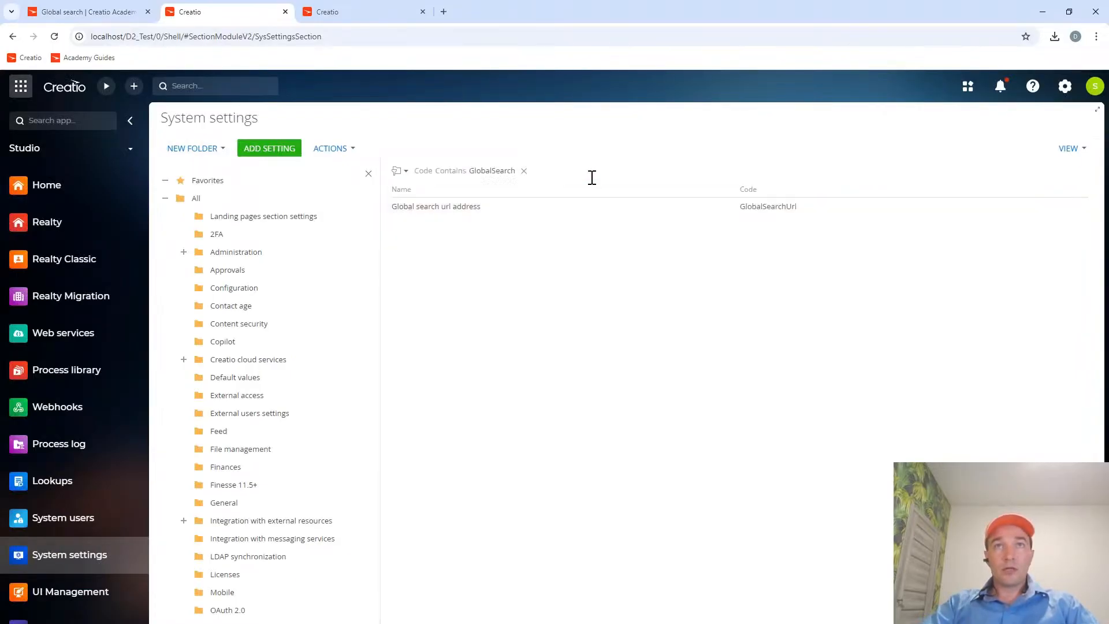
left_click(81, 12)
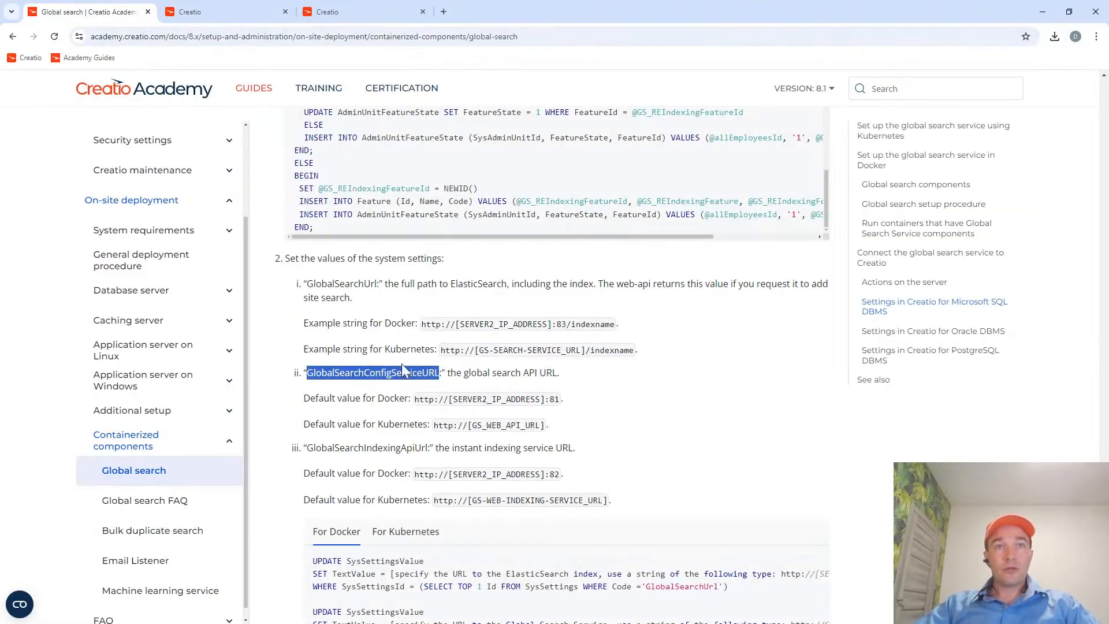
left_click(245, 15)
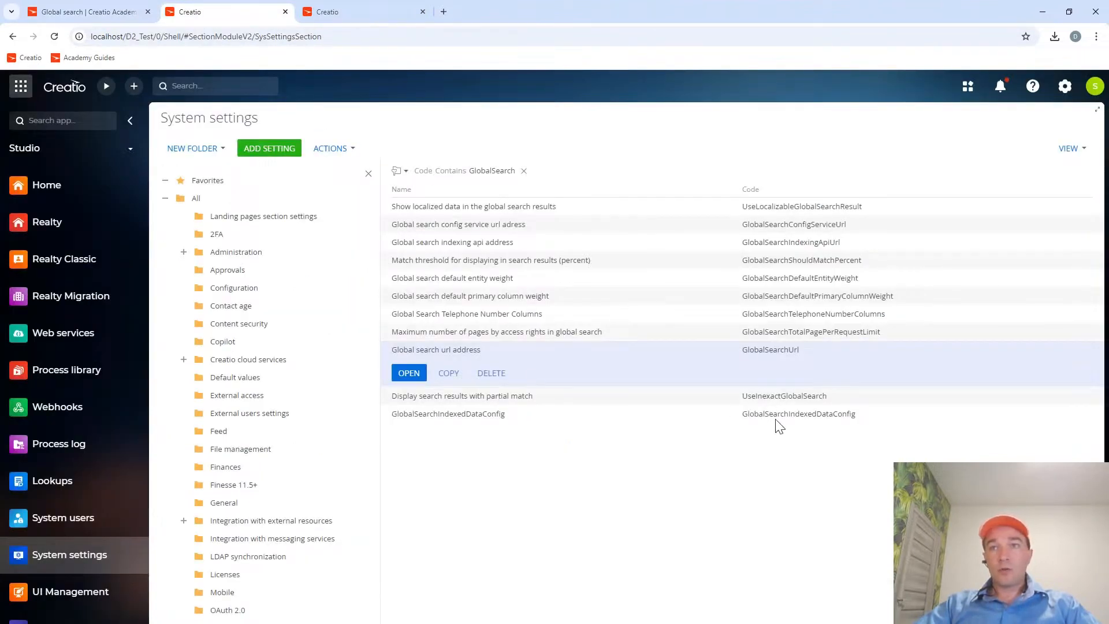
left_click(781, 225)
left_click(411, 249)
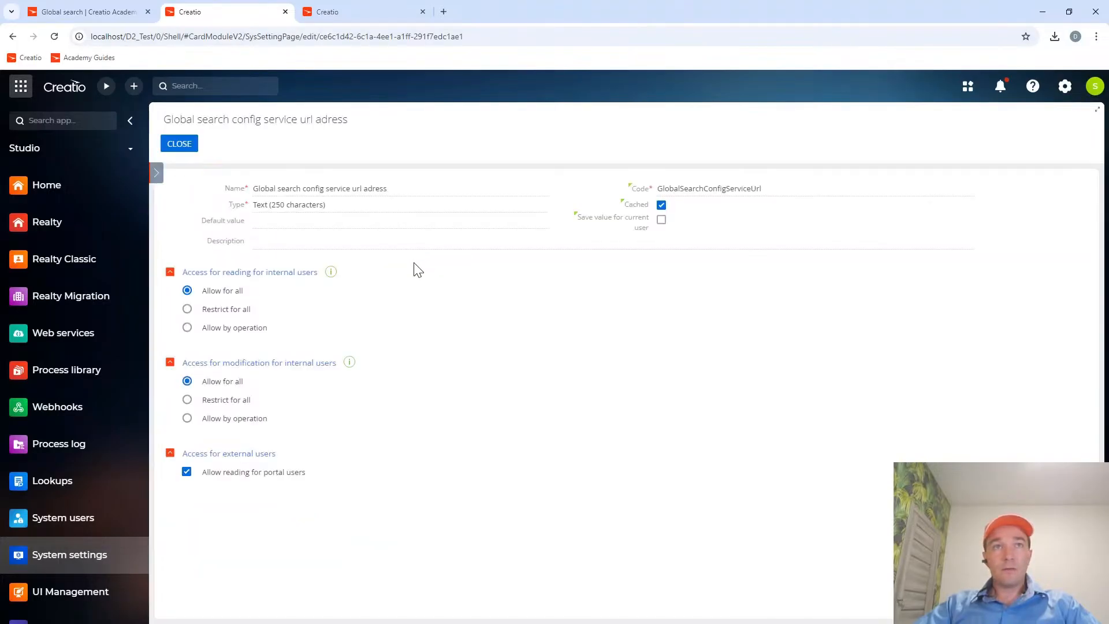
left_click(86, 12)
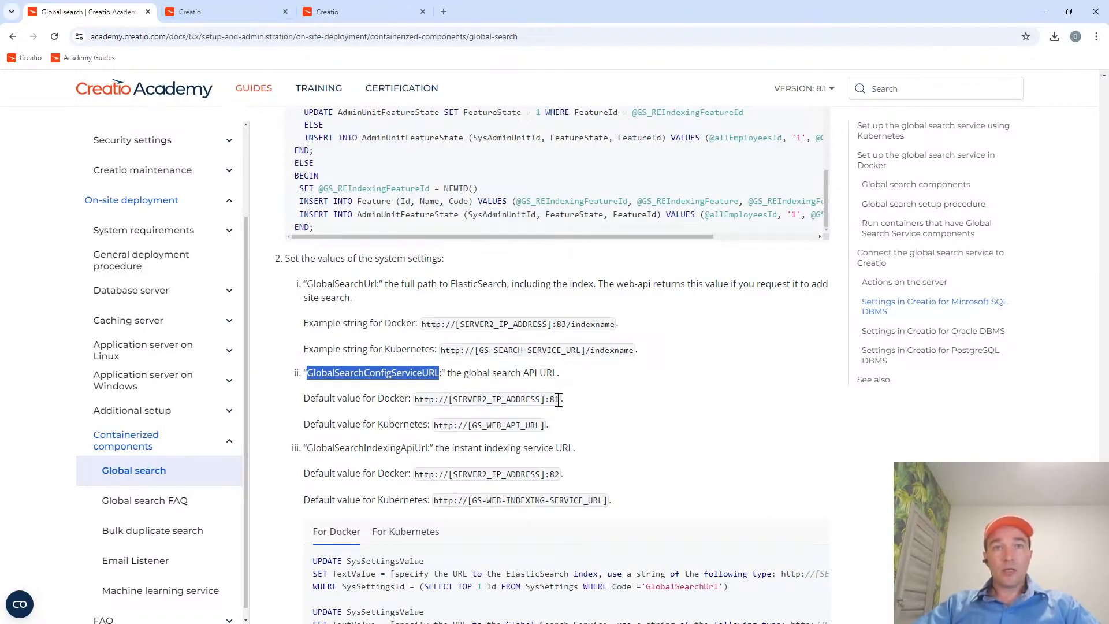
left_click_drag(559, 399, 415, 398)
key("ctrl+c")
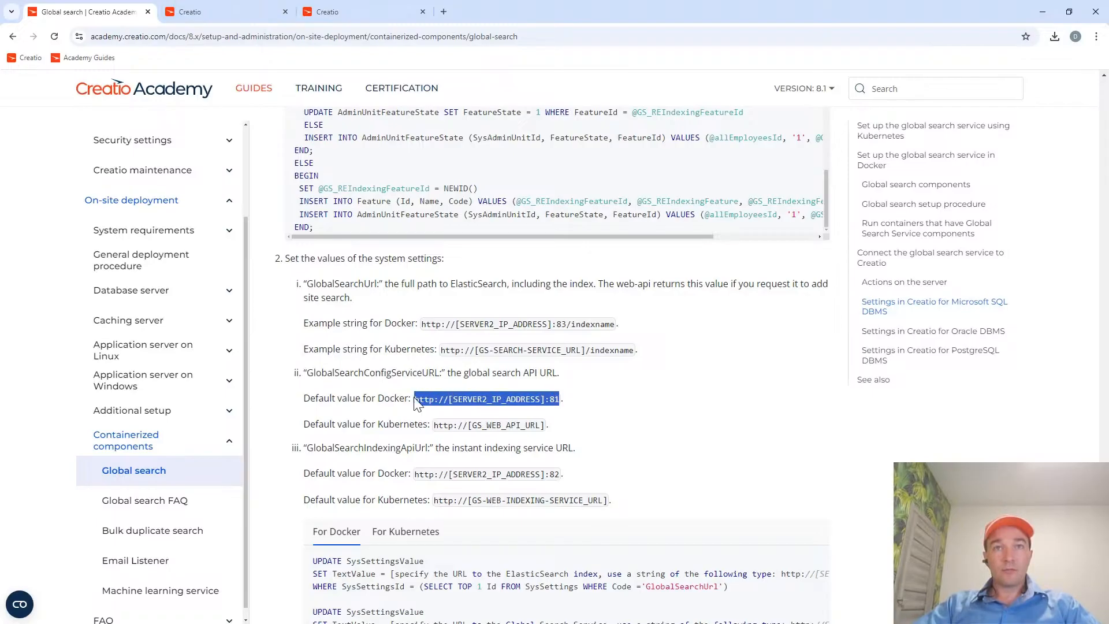
left_click(225, 16)
left_click(292, 219)
key("ctrl+v")
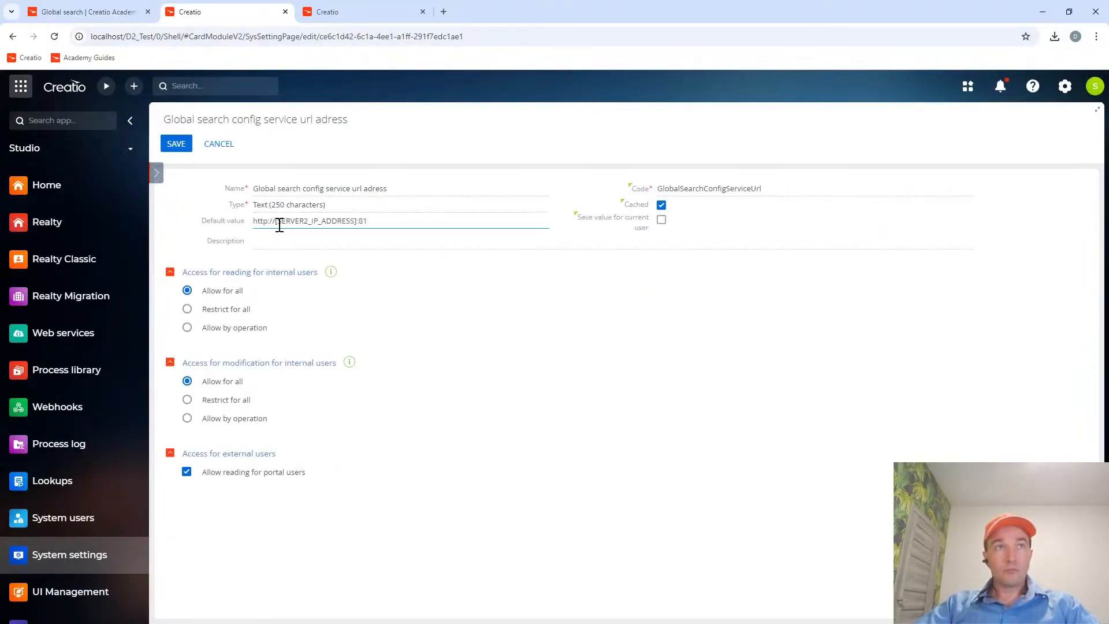
left_click_drag(275, 223, 355, 223)
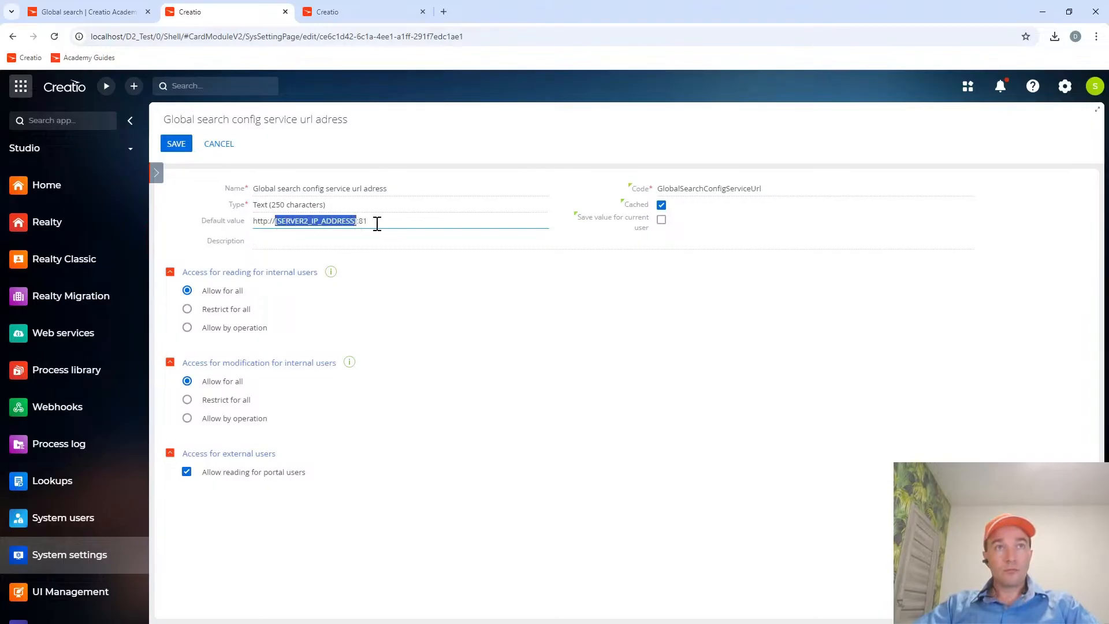
type("localhost")
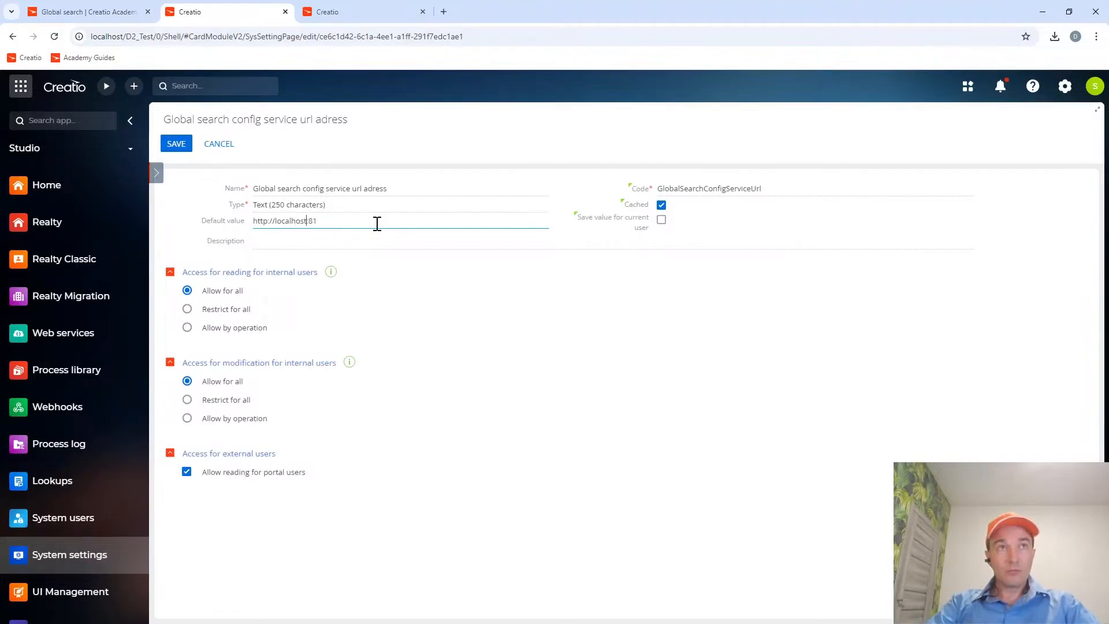
left_click_drag(327, 221, 213, 219)
key("ctrl+c")
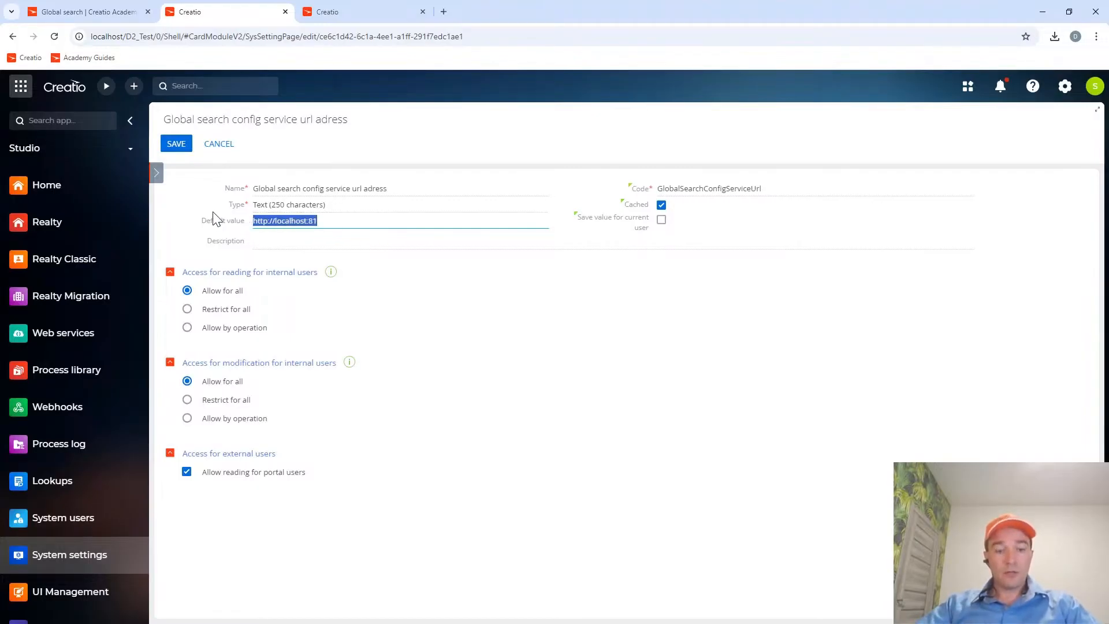
left_click(177, 144)
Close the setting, sort the system settings list by code and open the Global search indexing api address setting.
left_click(132, 11)
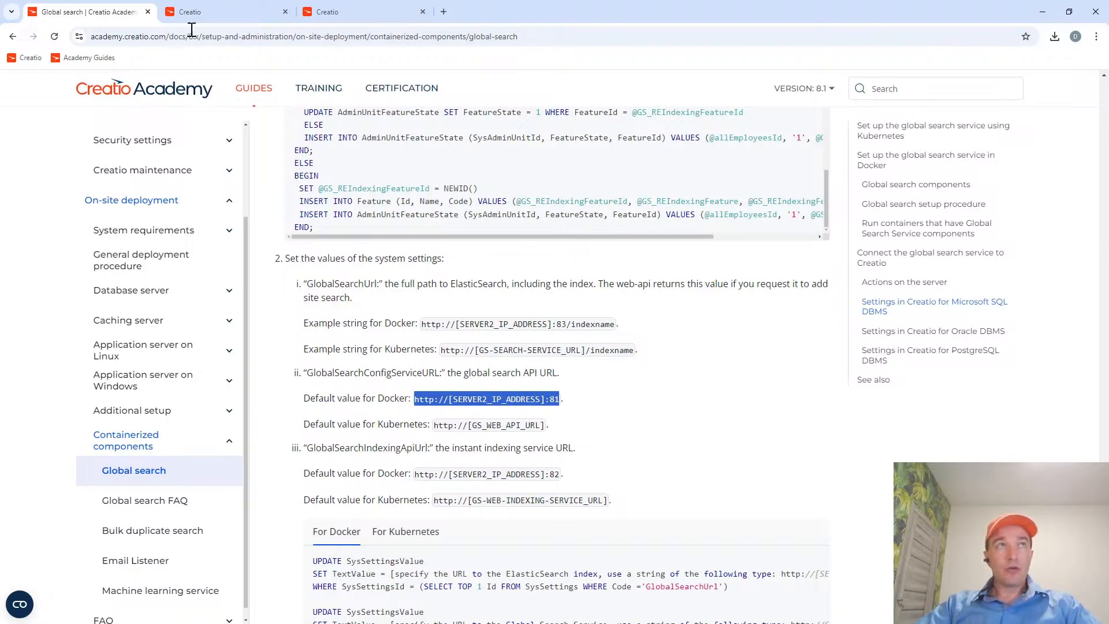
left_click(191, 11)
left_click(192, 145)
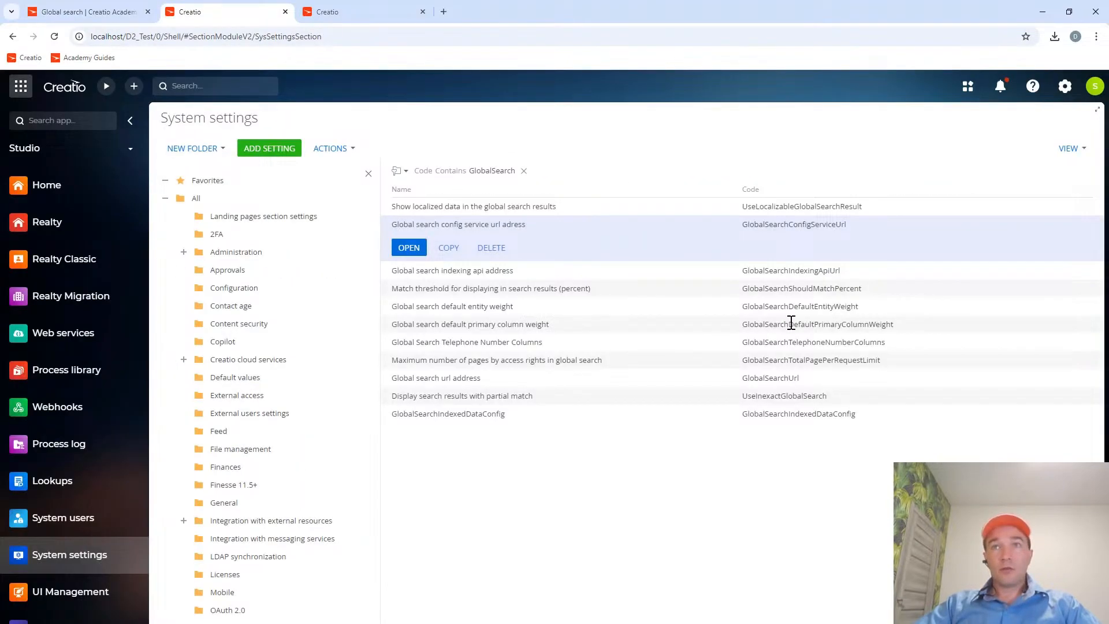
left_click(754, 193)
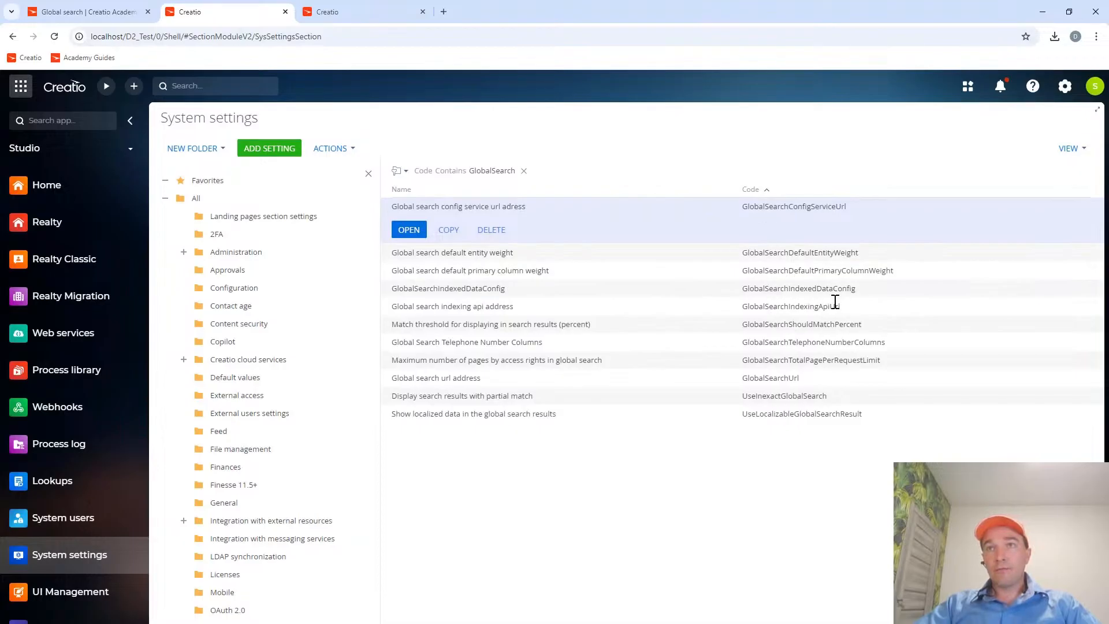
left_click(805, 306)
left_click(409, 302)
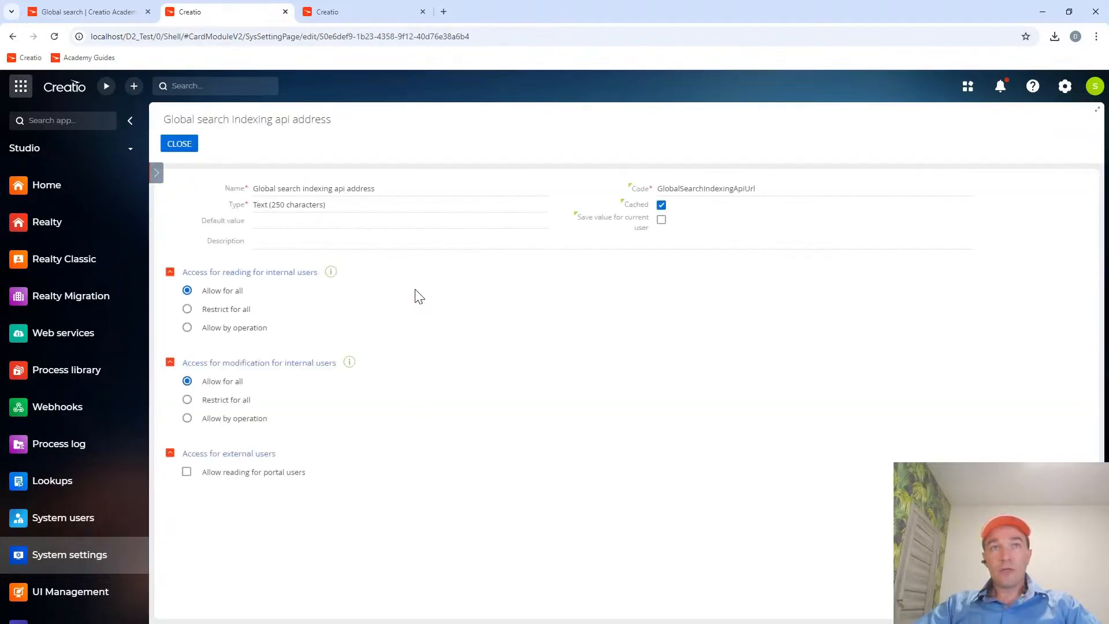
left_click(110, 11)
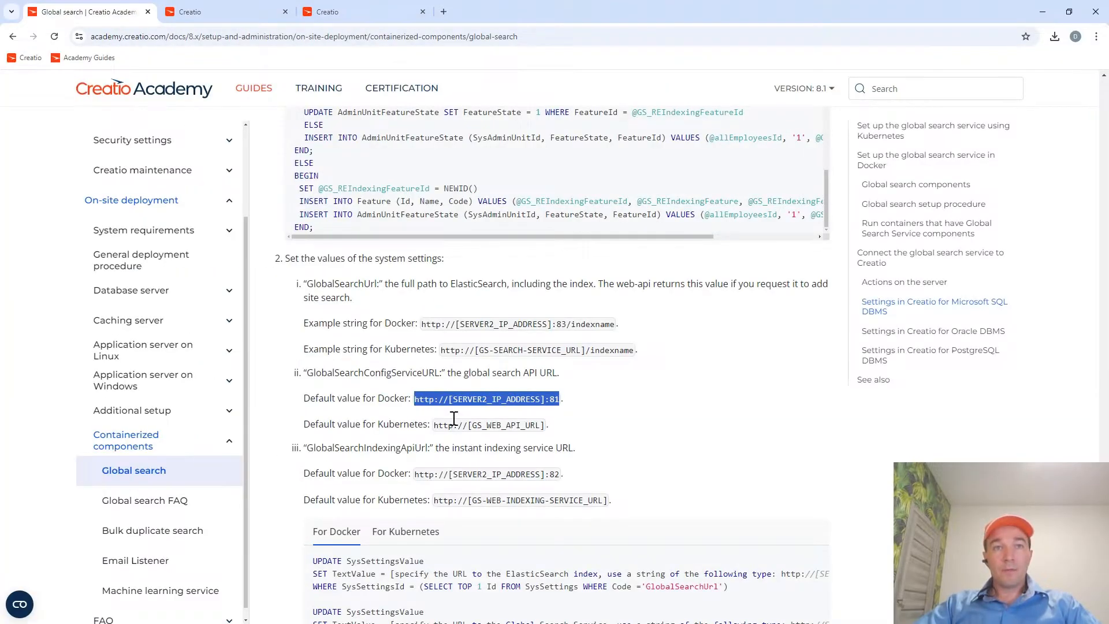
double_click(415, 450)
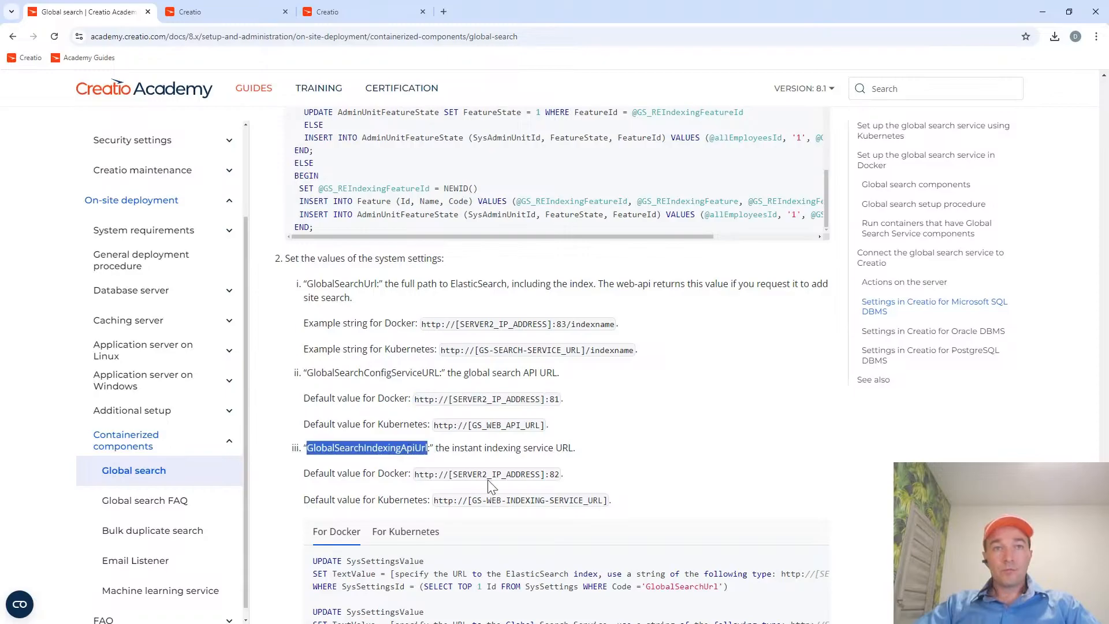
left_click(231, 16)
left_click(277, 218)
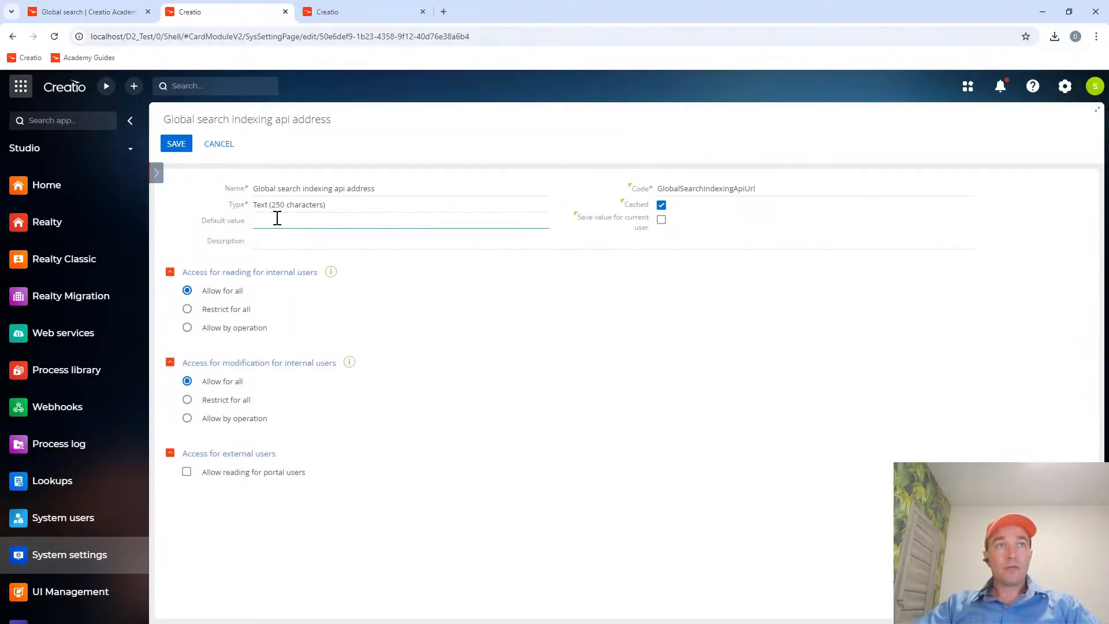
key("ctrl+v")
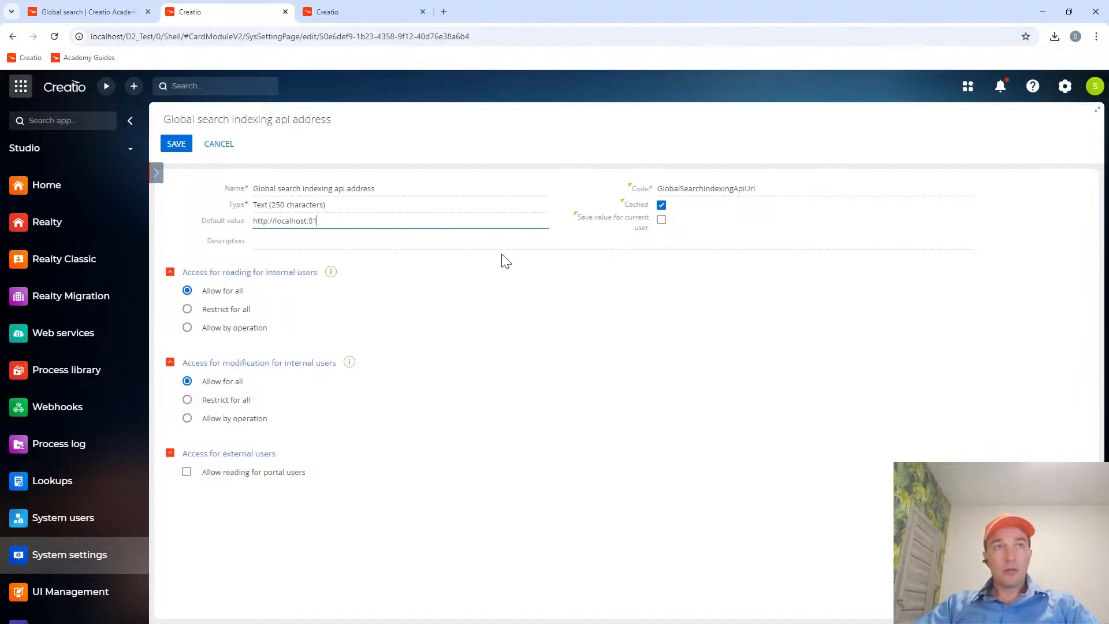
key("BackSpace")
type("2")
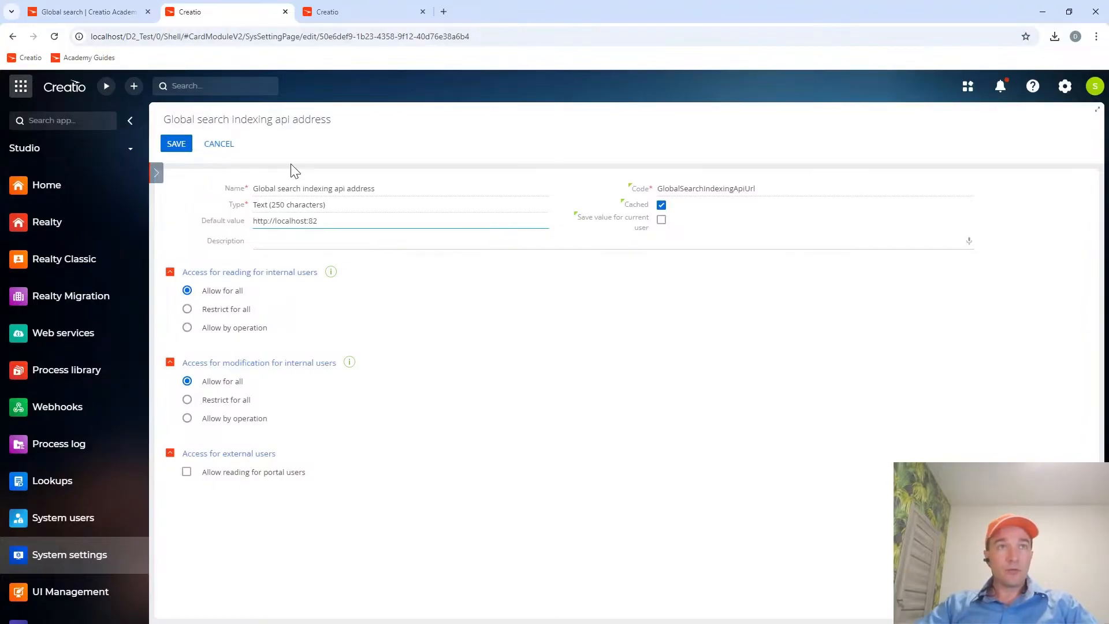
left_click(173, 144)
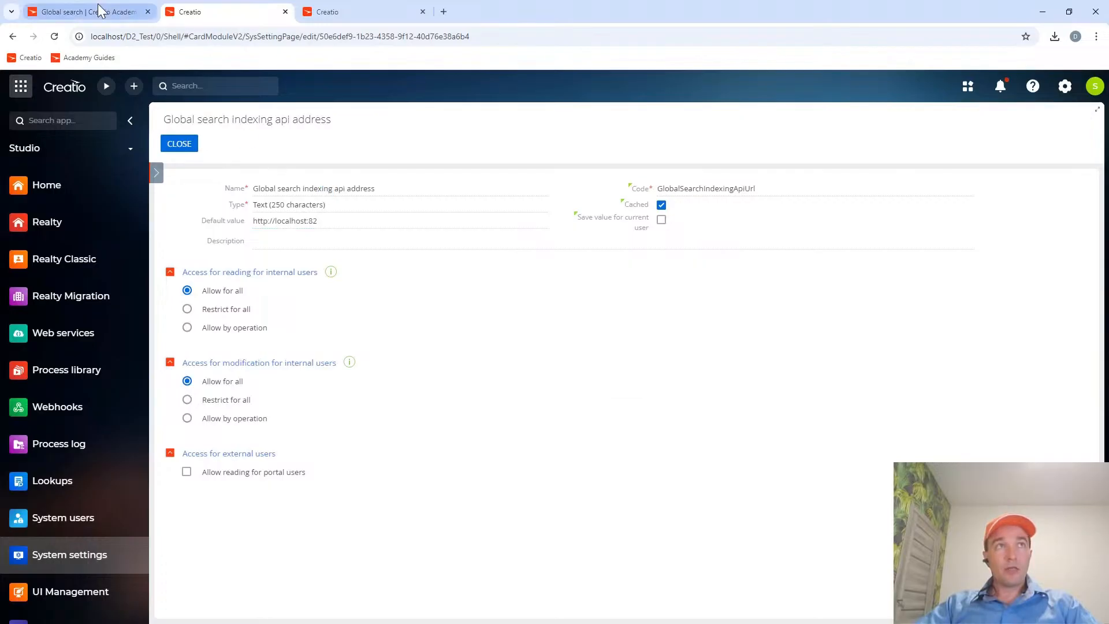
Read the guide's Docker SQL script for the system settings and the final Microsoft SQL setup instruction below it.
left_click(90, 11)
scroll(538, 474, "down", 2)
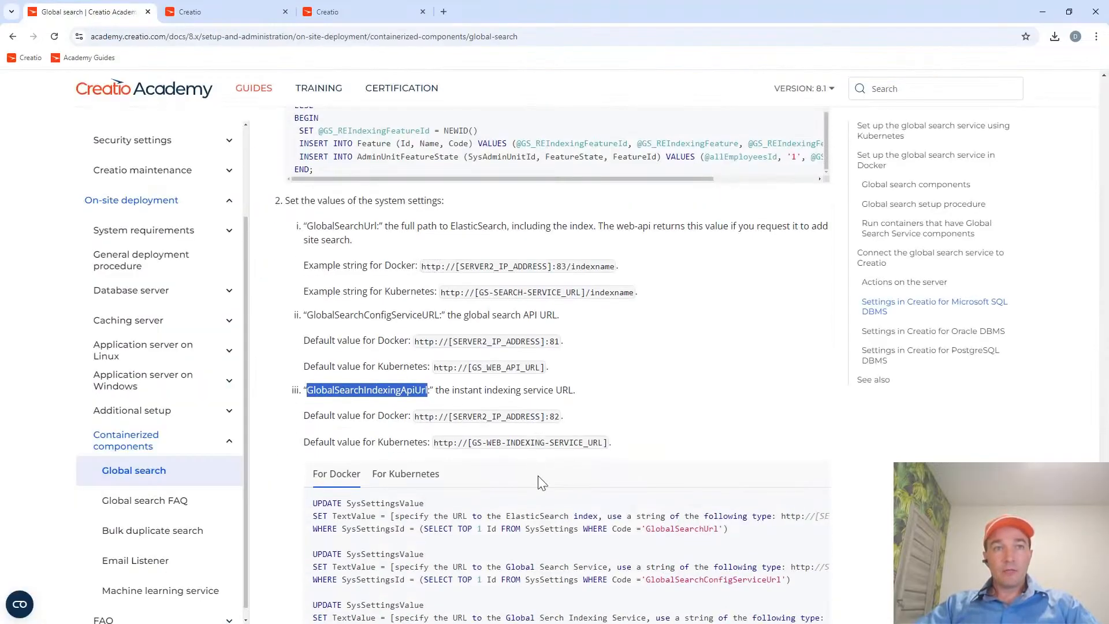
scroll(506, 374, "down", 3)
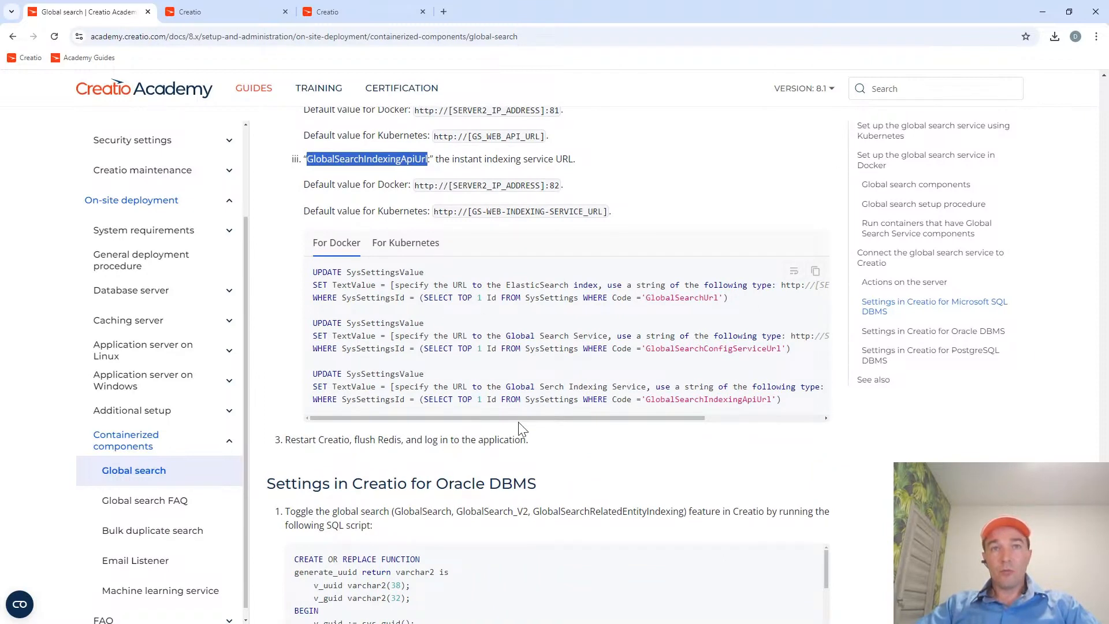
left_click_drag(522, 417, 472, 430)
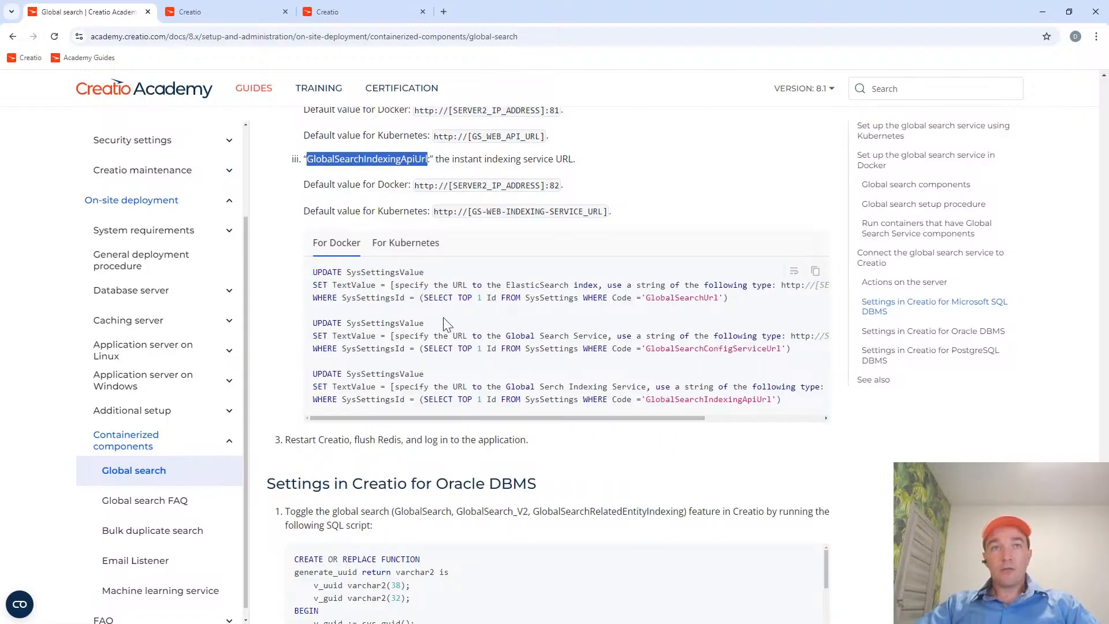
scroll(462, 317, "down", 3)
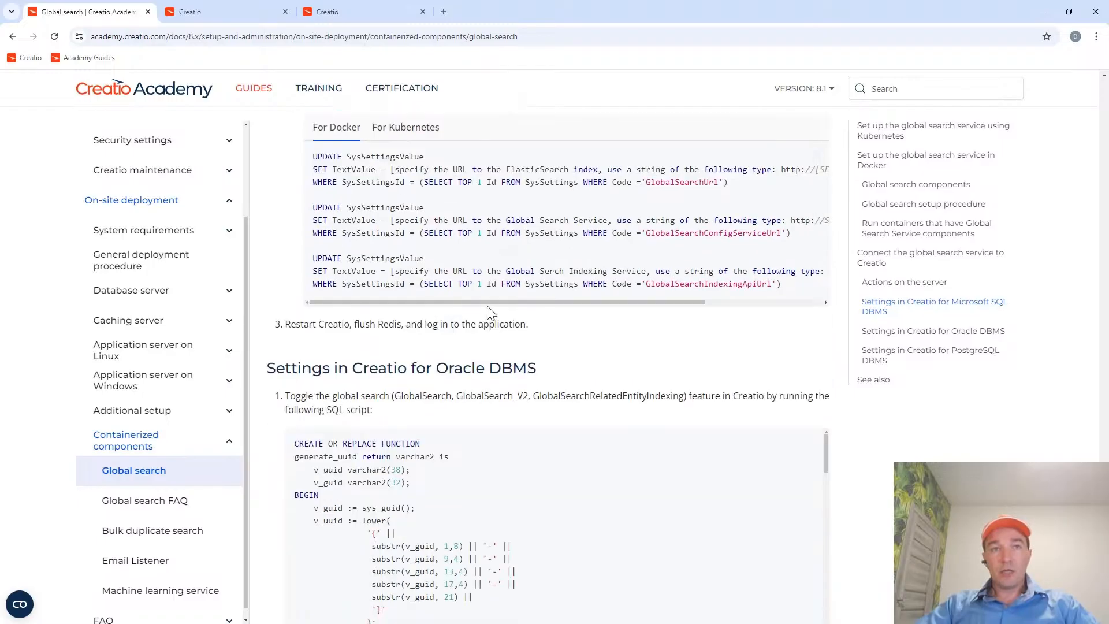
Check the guide's final Microsoft SQL instruction, close the Global search indexing api address setting and open the System Designer.
scroll(510, 245, "down", 1)
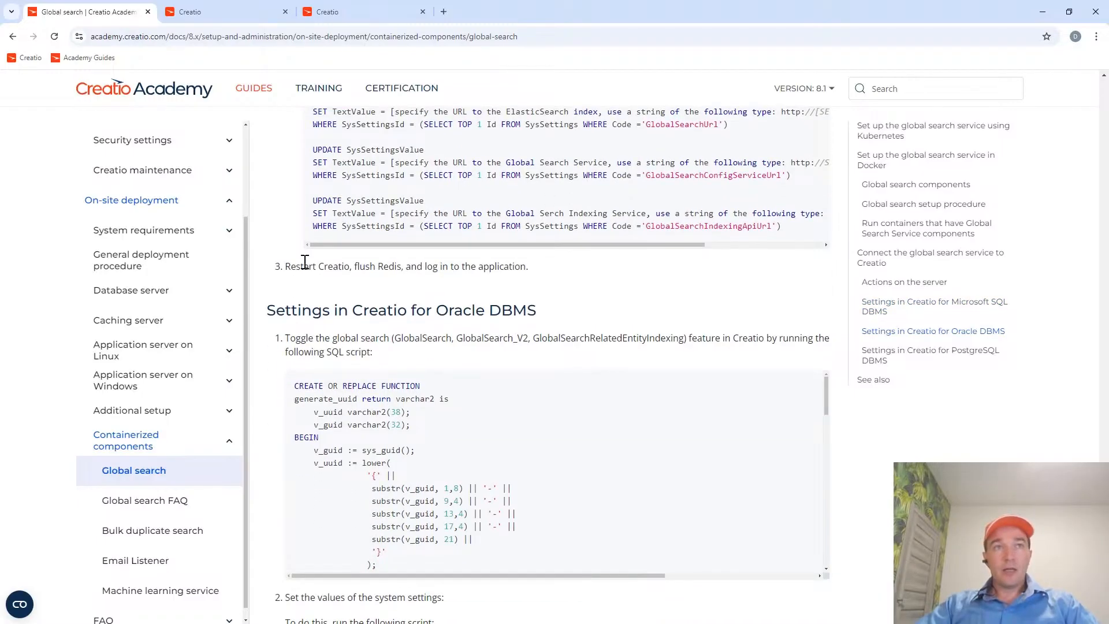
left_click_drag(287, 269, 525, 266)
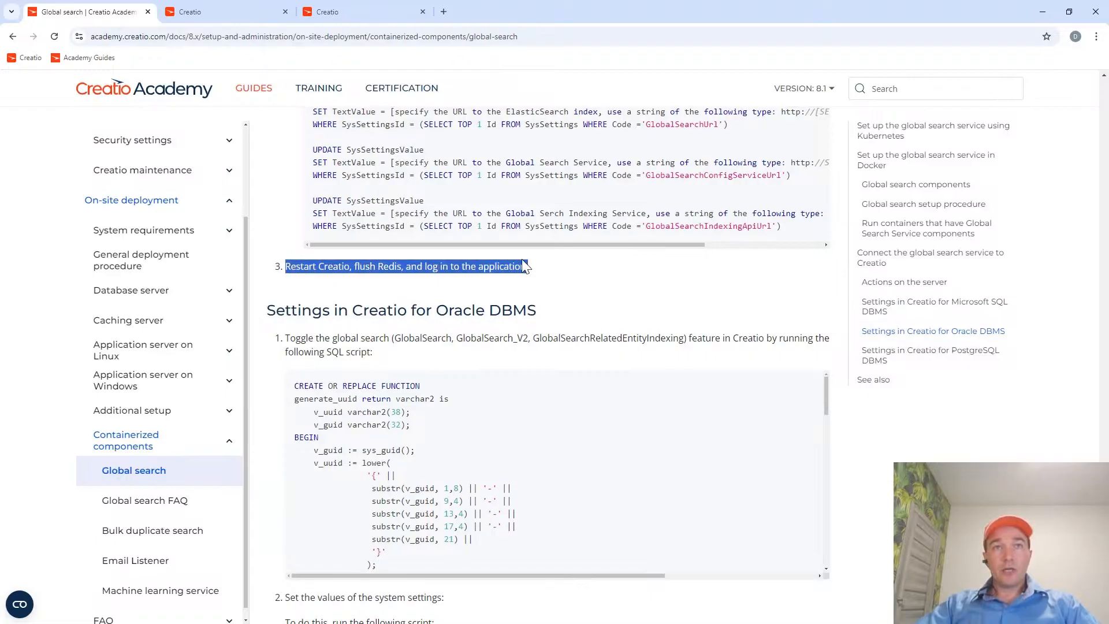
left_click(205, 12)
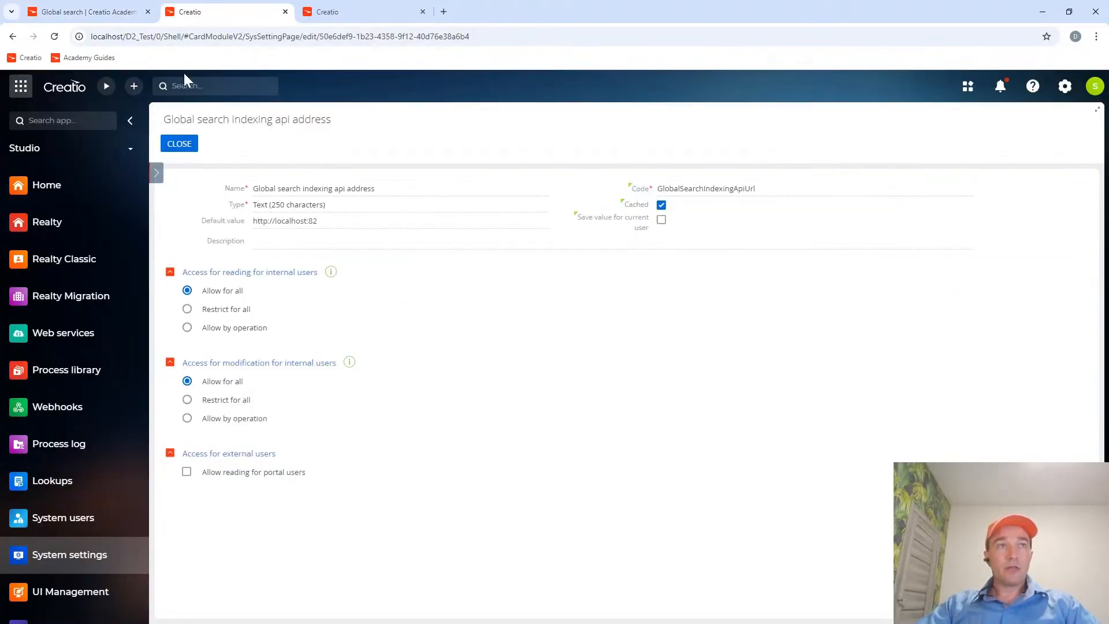
left_click(181, 146)
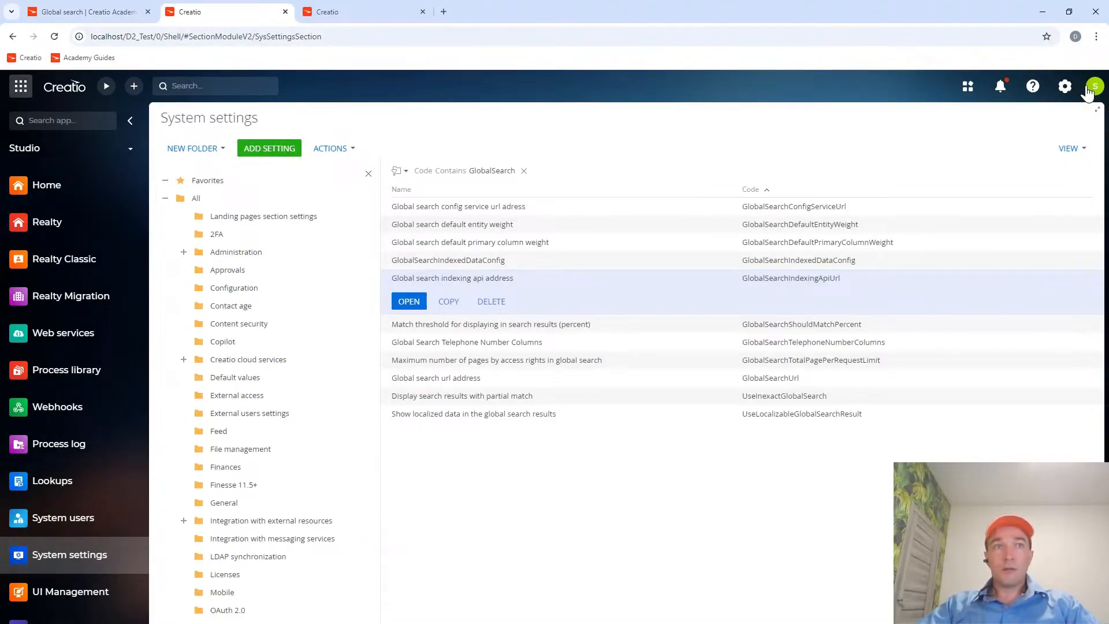
left_click(1064, 86)
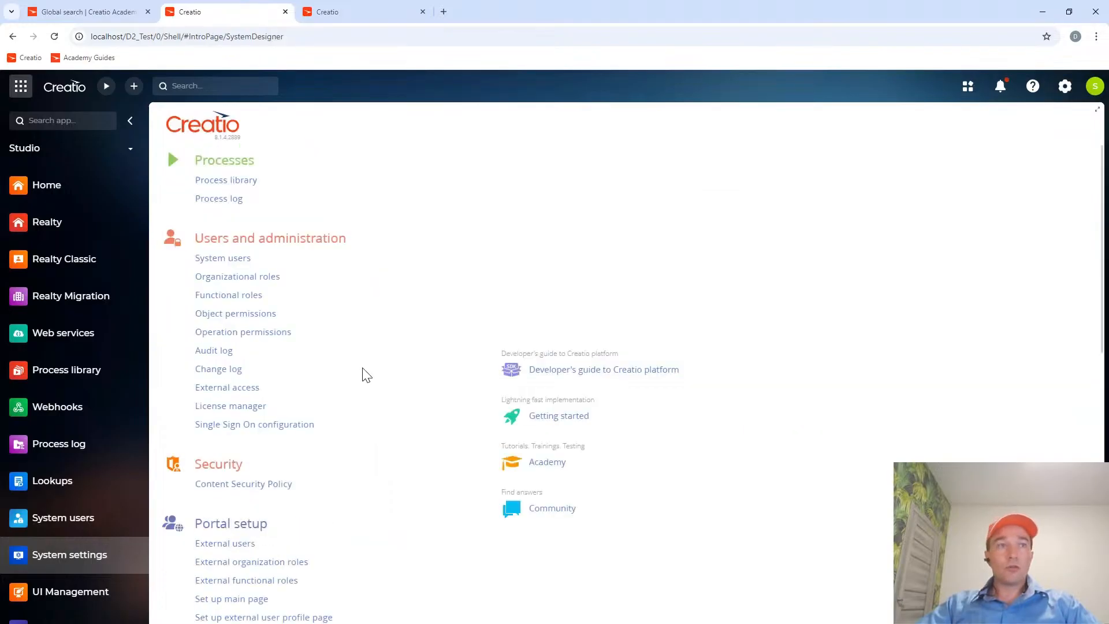
Open the Application Hub and start a new Marketplace powered application to browse the Creatio Marketplace catalog.
scroll(364, 379, "down", 5)
scroll(364, 382, "down", 5)
scroll(357, 381, "up", 10)
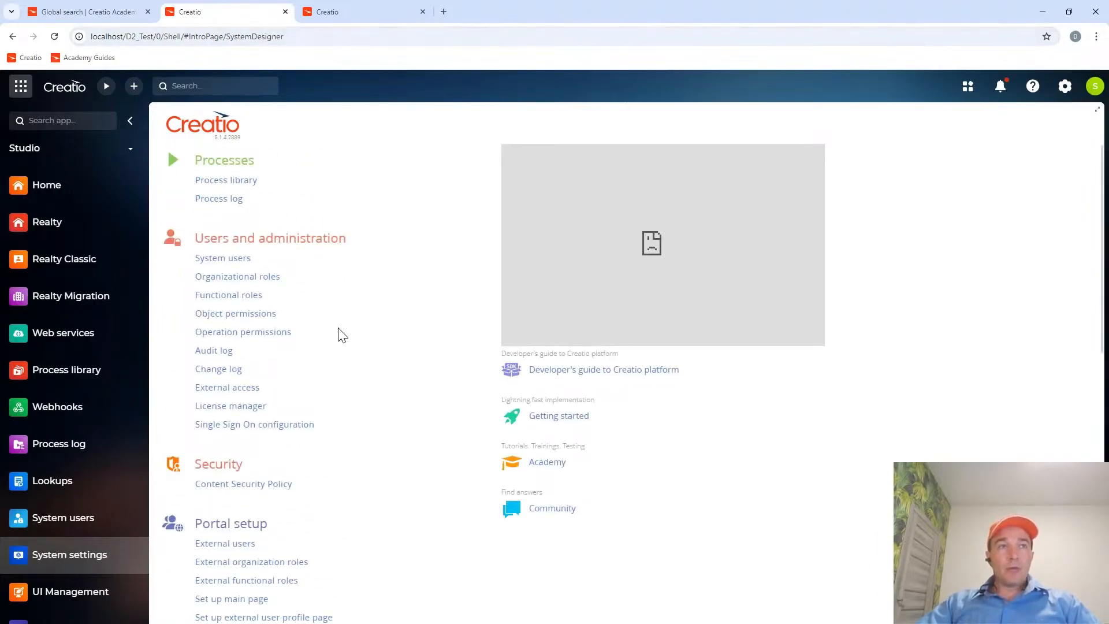
scroll(338, 336, "down", 5)
left_click(250, 465)
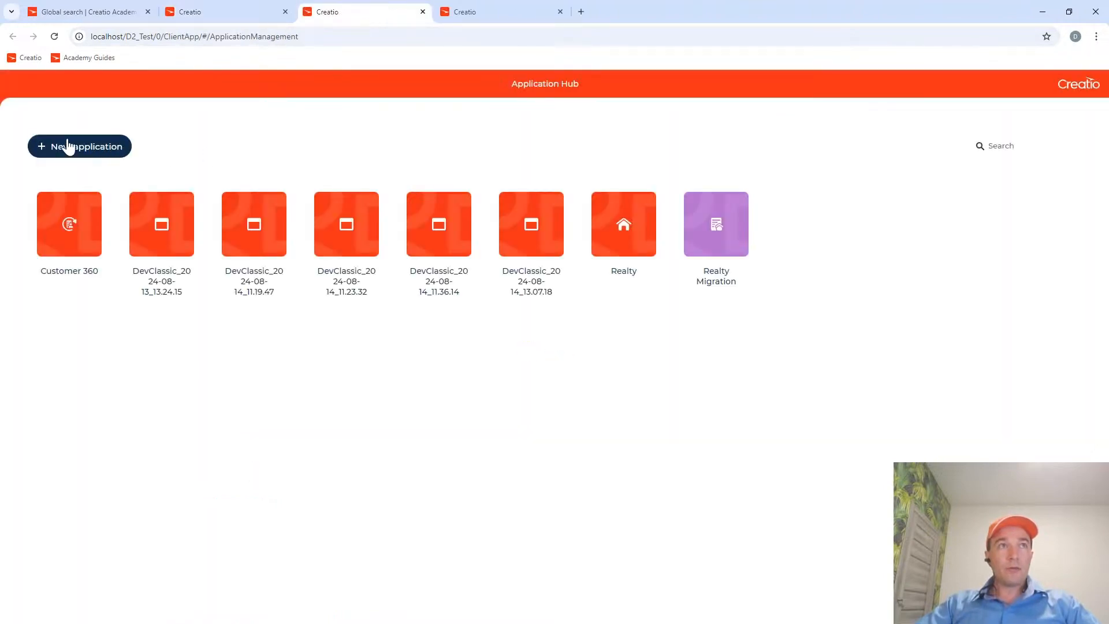
left_click(72, 149)
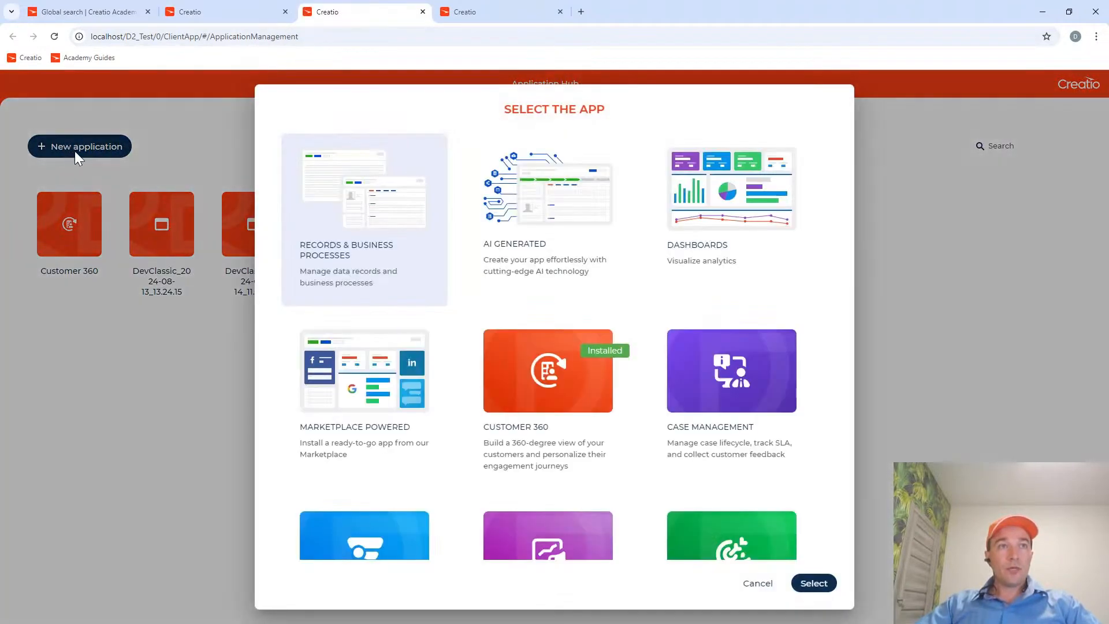
left_click(366, 433)
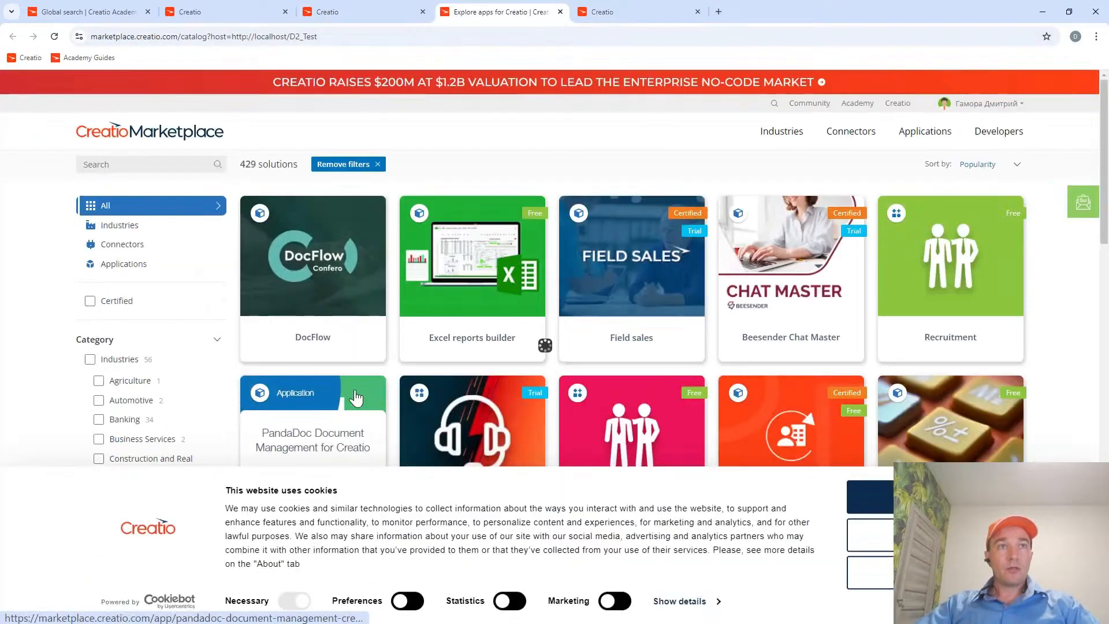
Find Maintenance tools for Creatio in the Marketplace catalog and install it in the local Creatio site.
scroll(430, 359, "down", 5)
scroll(430, 359, "down", 8)
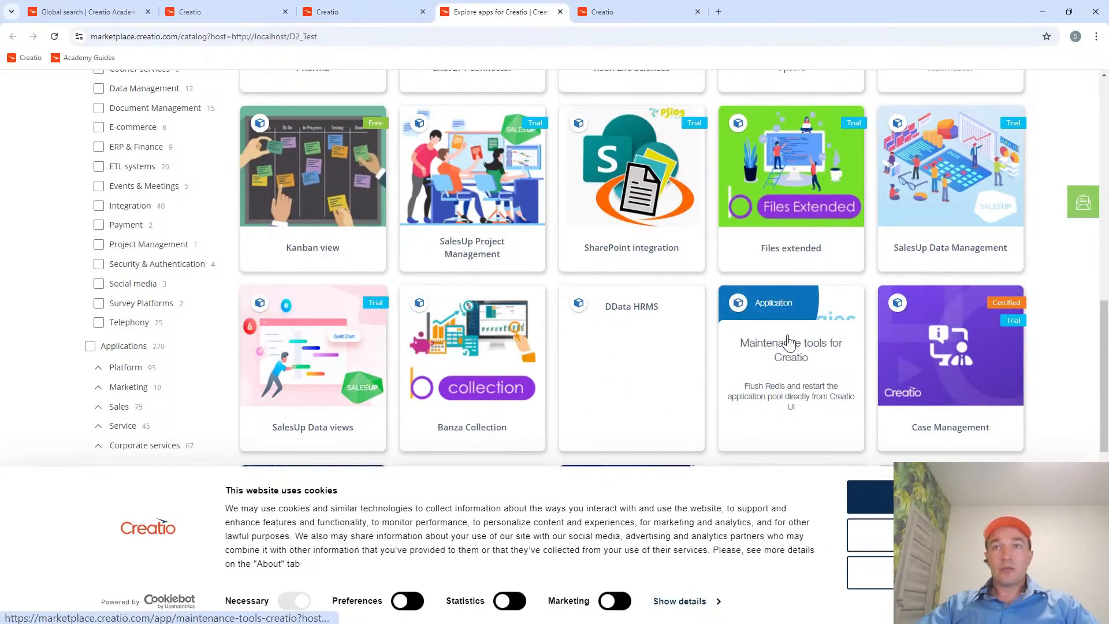
left_click(787, 343)
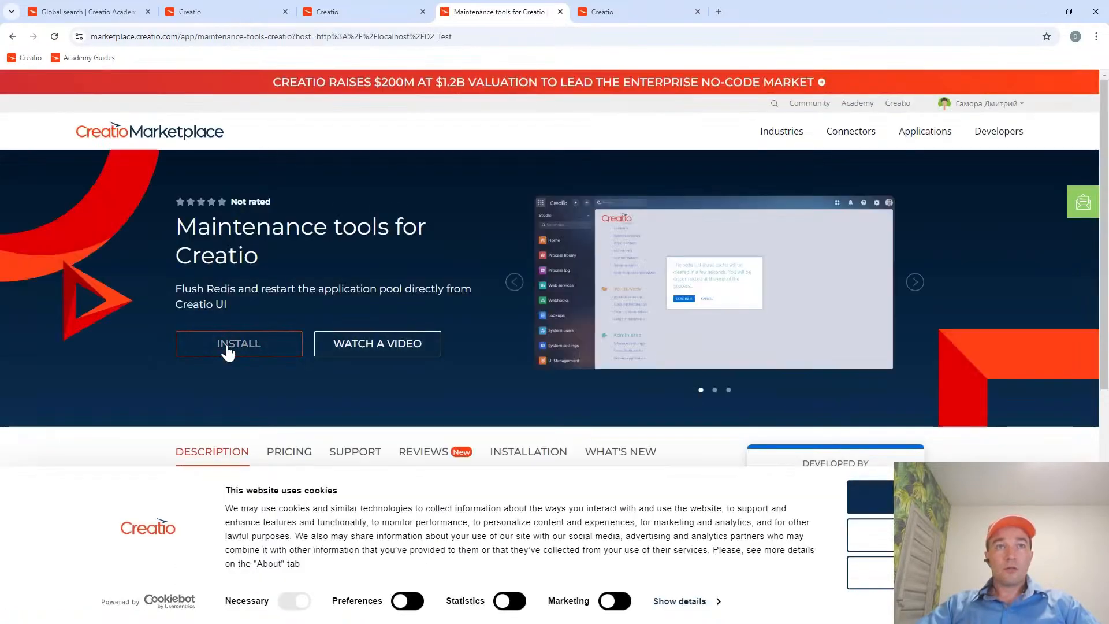
left_click(228, 349)
left_click(451, 432)
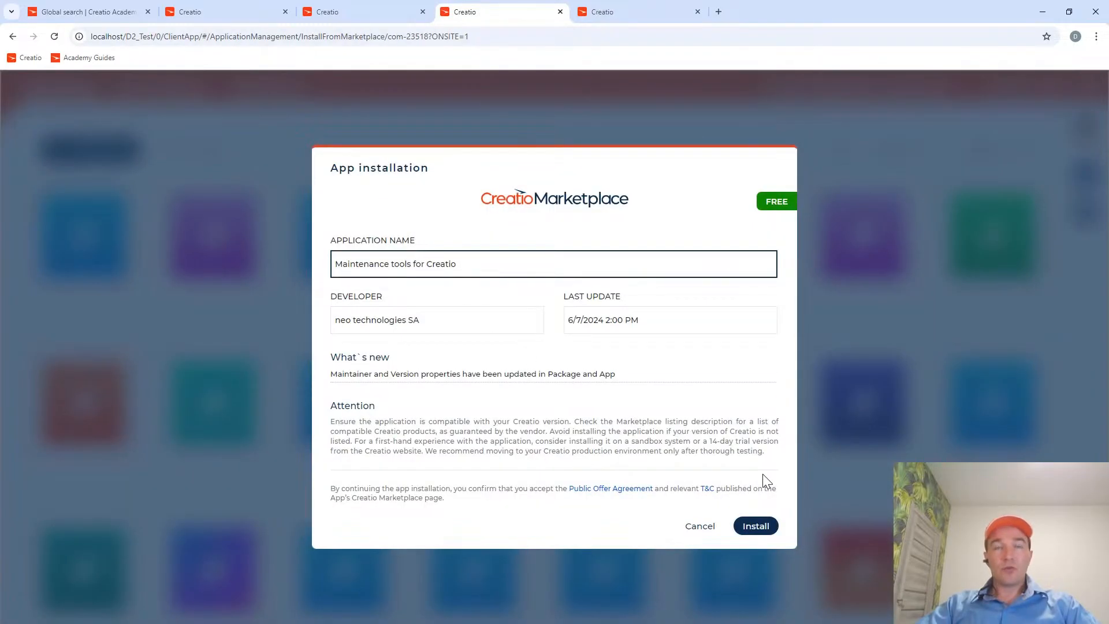
left_click(754, 527)
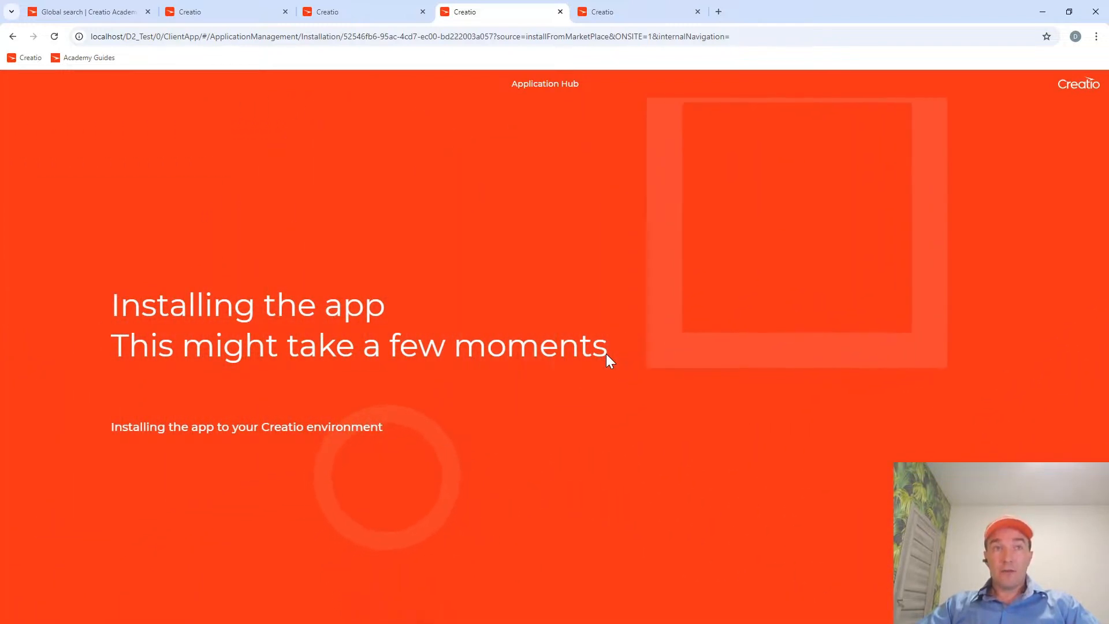
Close the app installation and Application Hub pages, return to the System Designer and reload it.
middle_click(476, 13)
middle_click(343, 12)
left_click(180, 13)
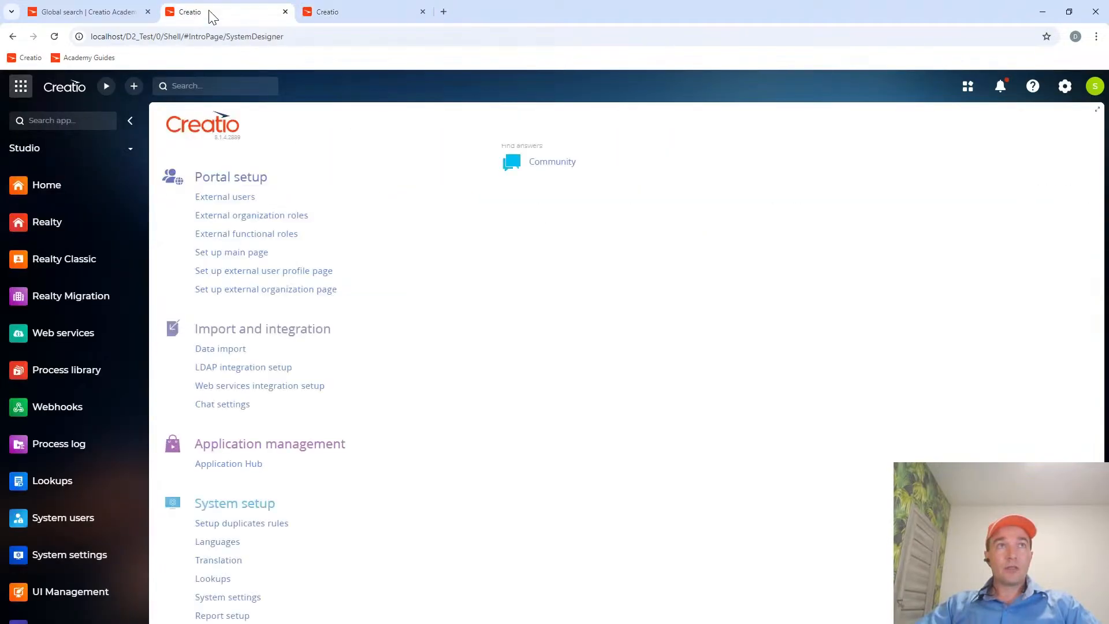
left_click(55, 36)
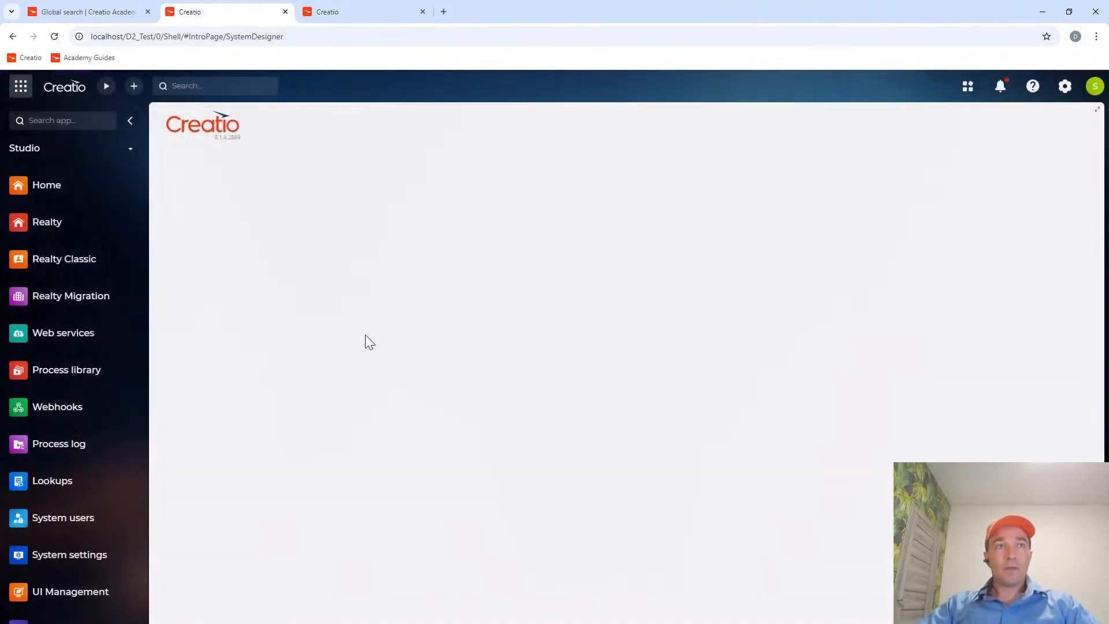
Clear the Redis cache and restart the application from the System Designer's Admin area, confirming both operations.
scroll(355, 401, "down", 10)
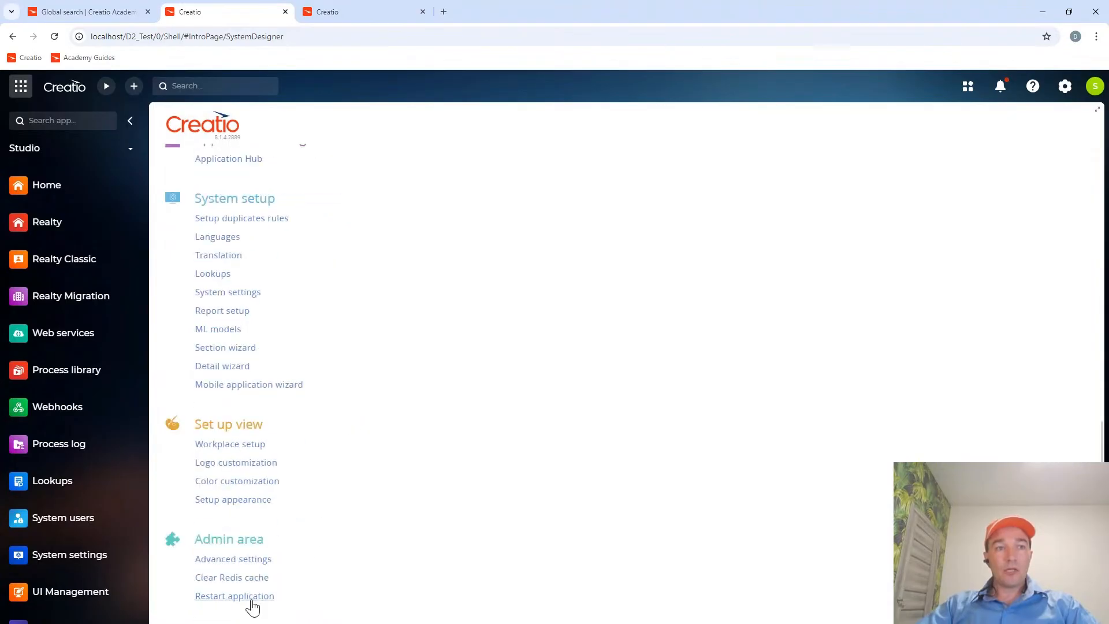
left_click(257, 578)
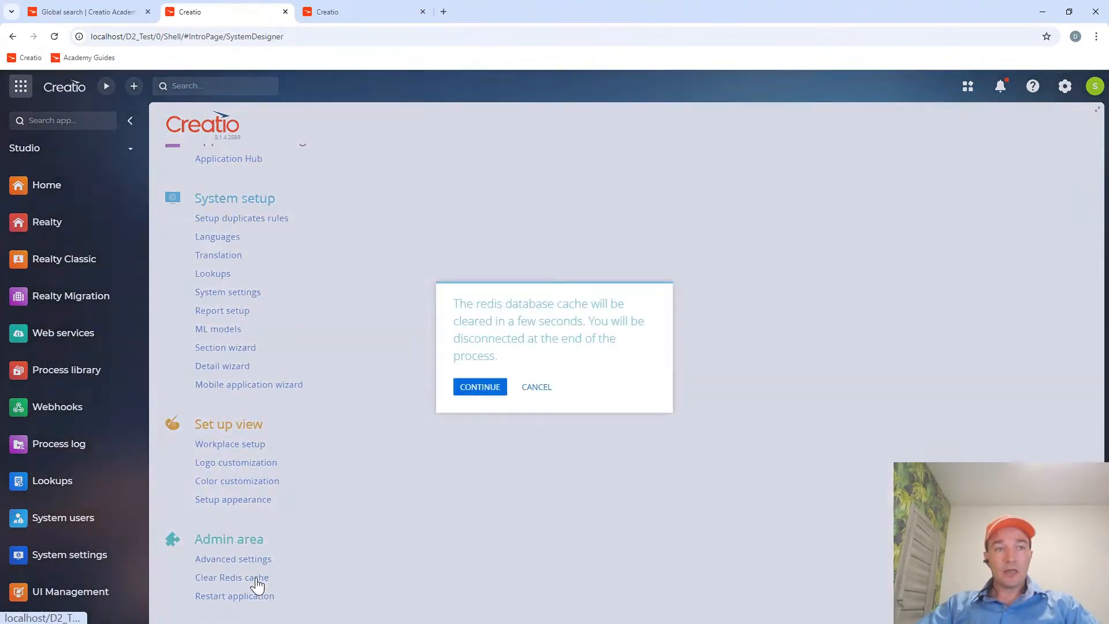
left_click(477, 388)
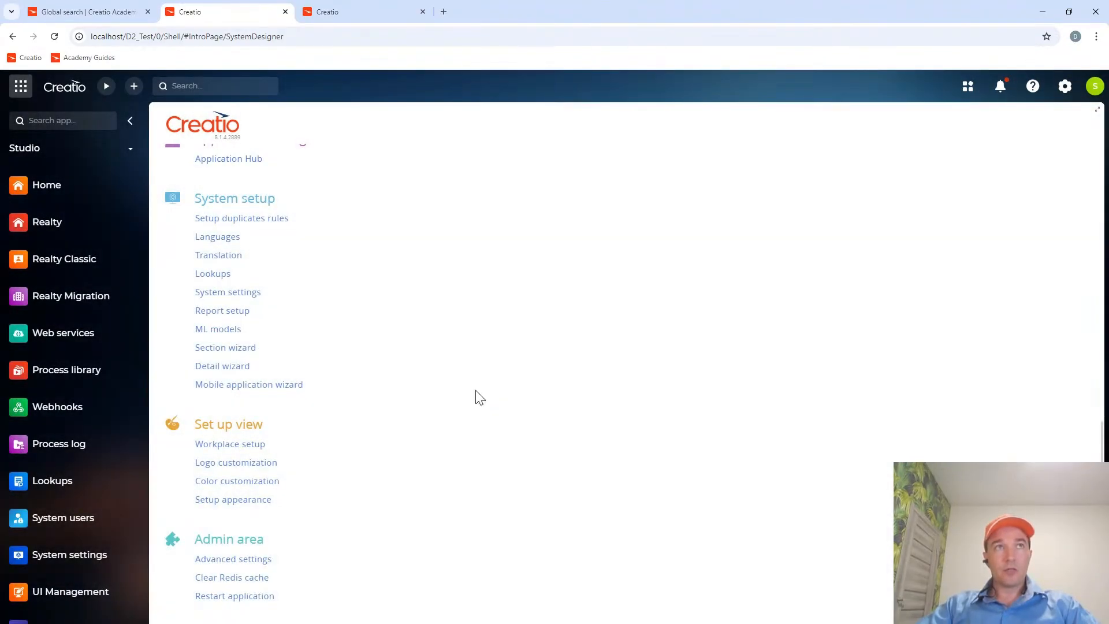
left_click(254, 596)
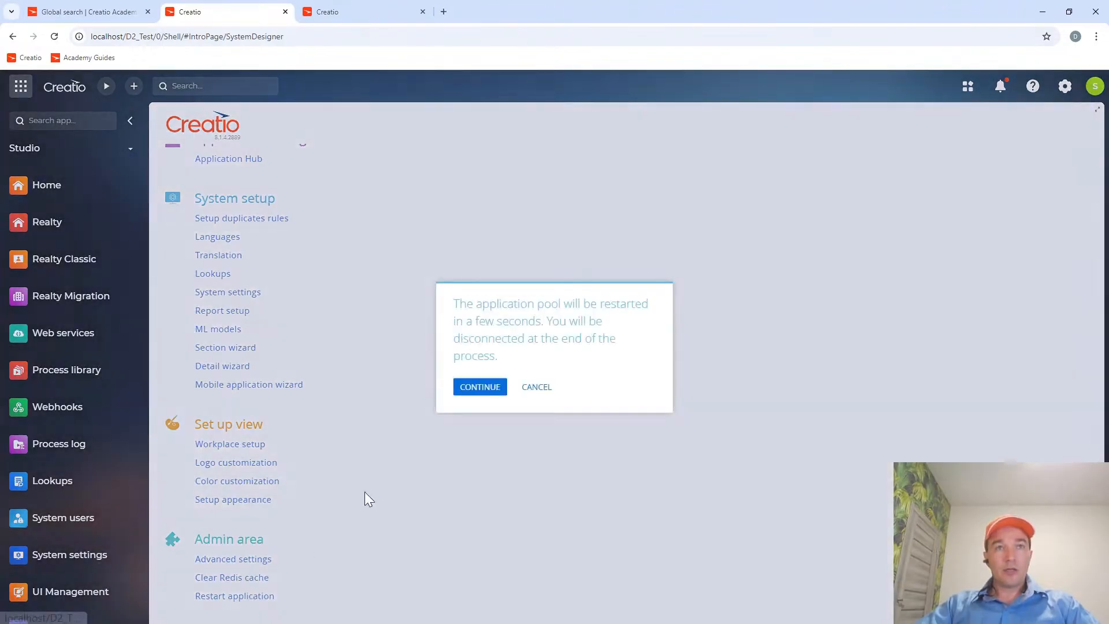
left_click(477, 387)
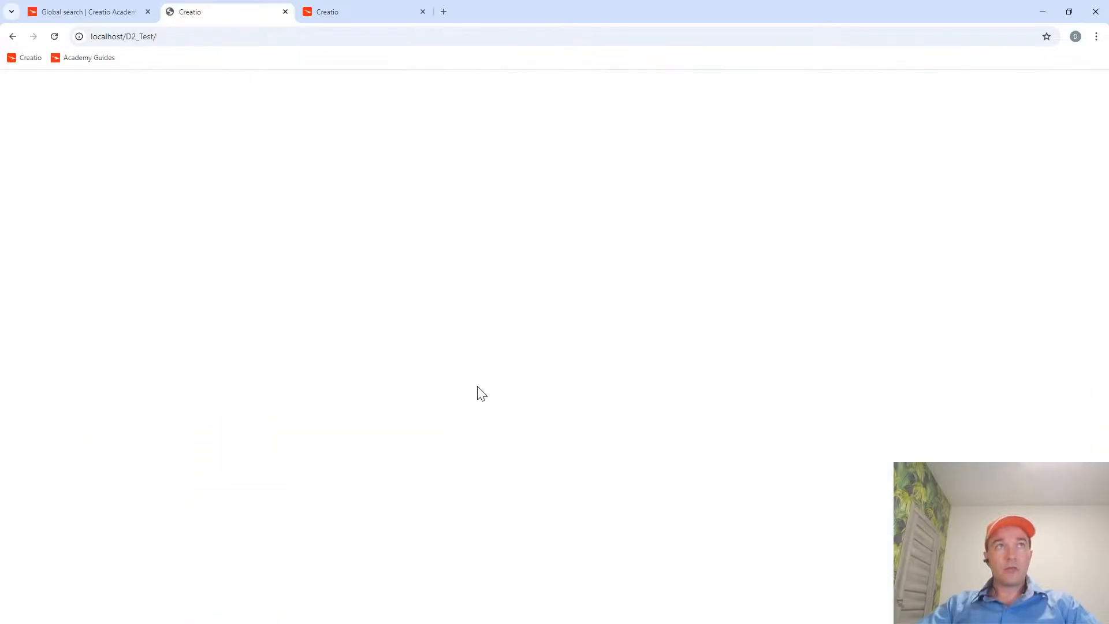
Log back in to Creatio with the saved username and password, repeating the login if the form reloads.
left_click(531, 251)
left_click(567, 279)
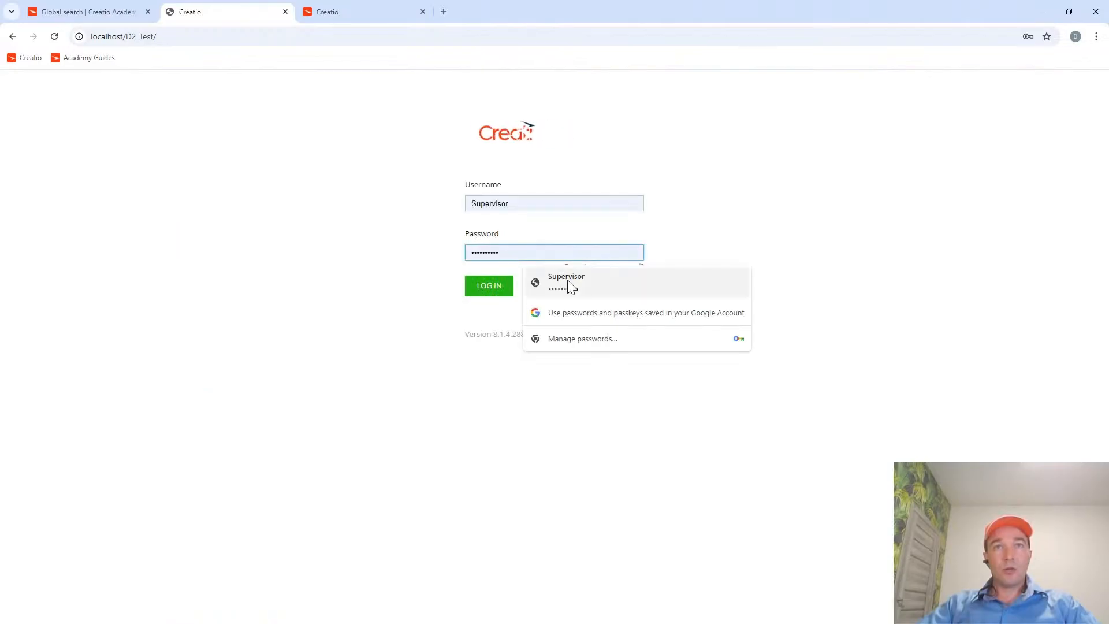
left_click(494, 285)
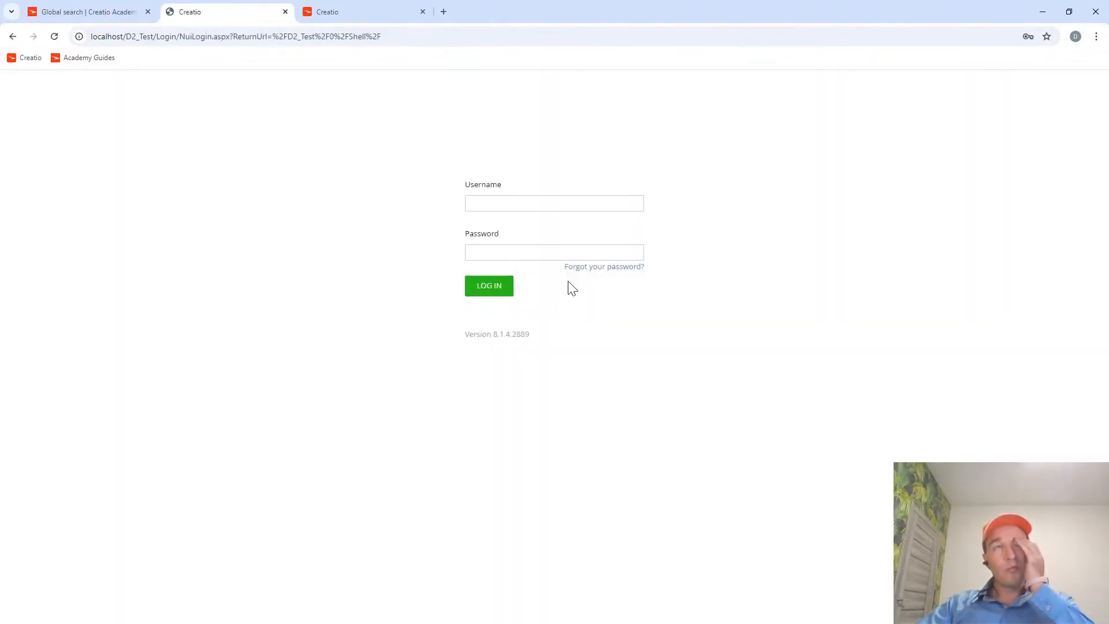
left_click(534, 254)
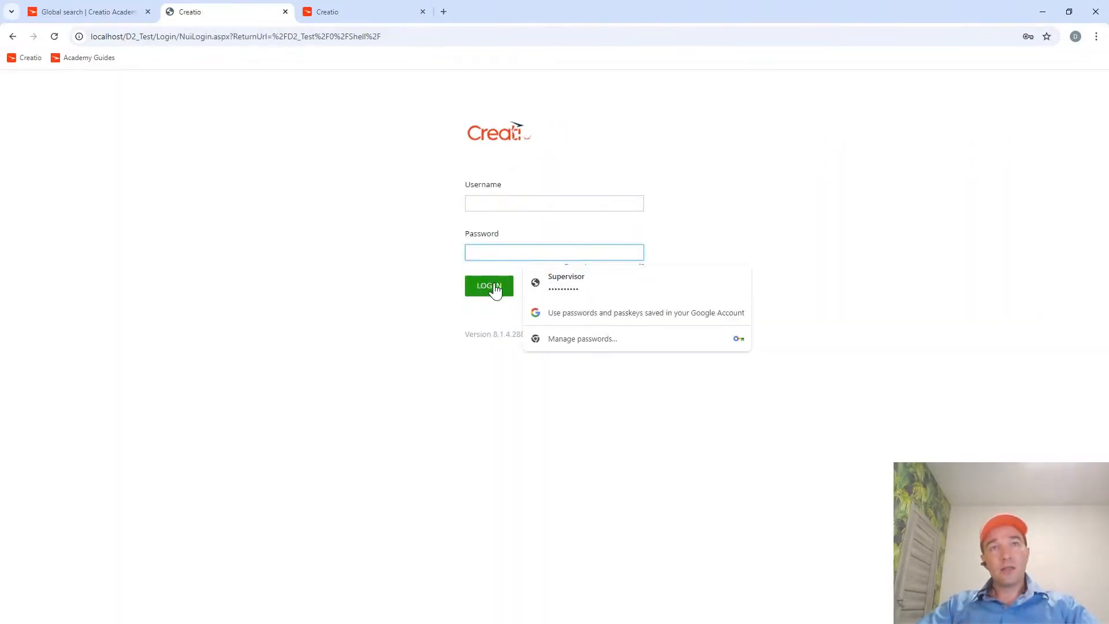
left_click(564, 278)
left_click(479, 287)
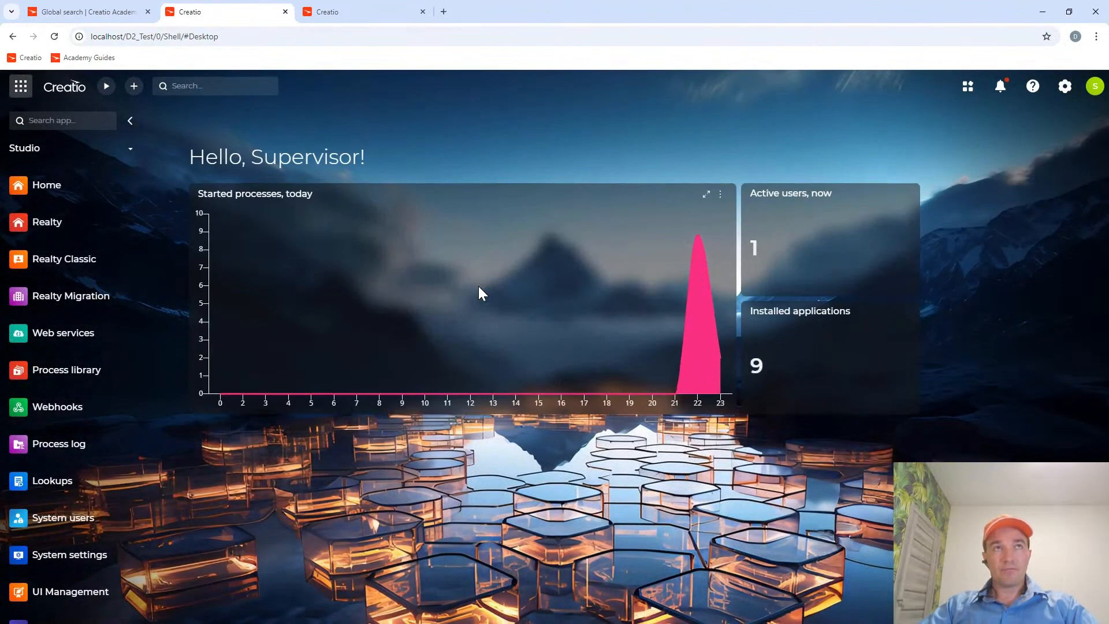
Look through the rest of the global search guide, including the Oracle and PostgreSQL settings, for any remaining setup steps.
left_click(76, 11)
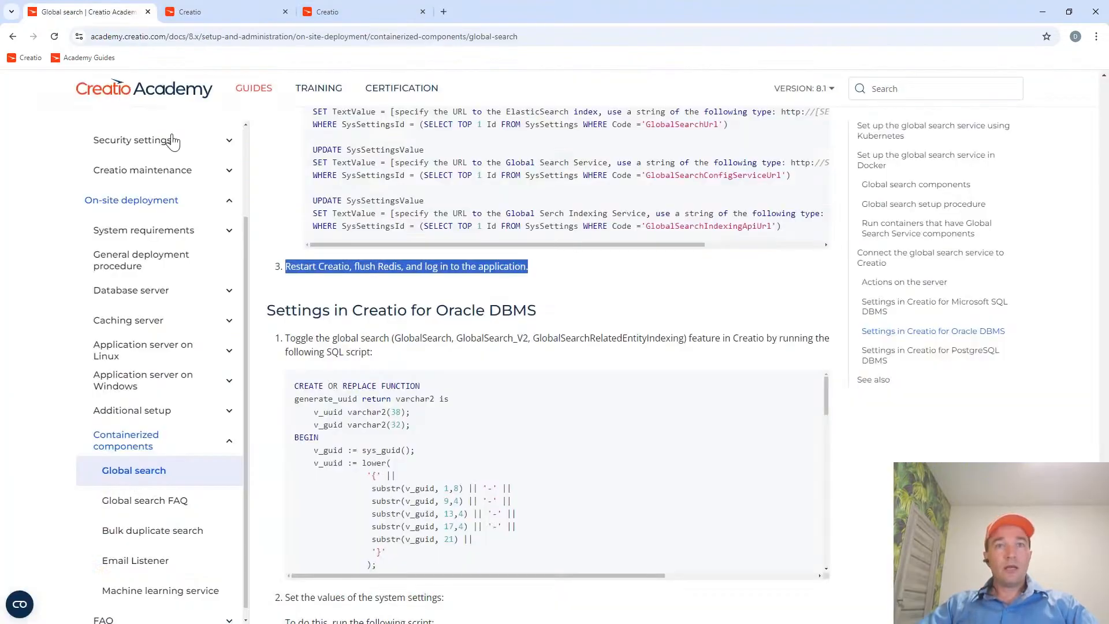
left_click(542, 363)
scroll(542, 363, "down", 7)
scroll(541, 365, "down", 9)
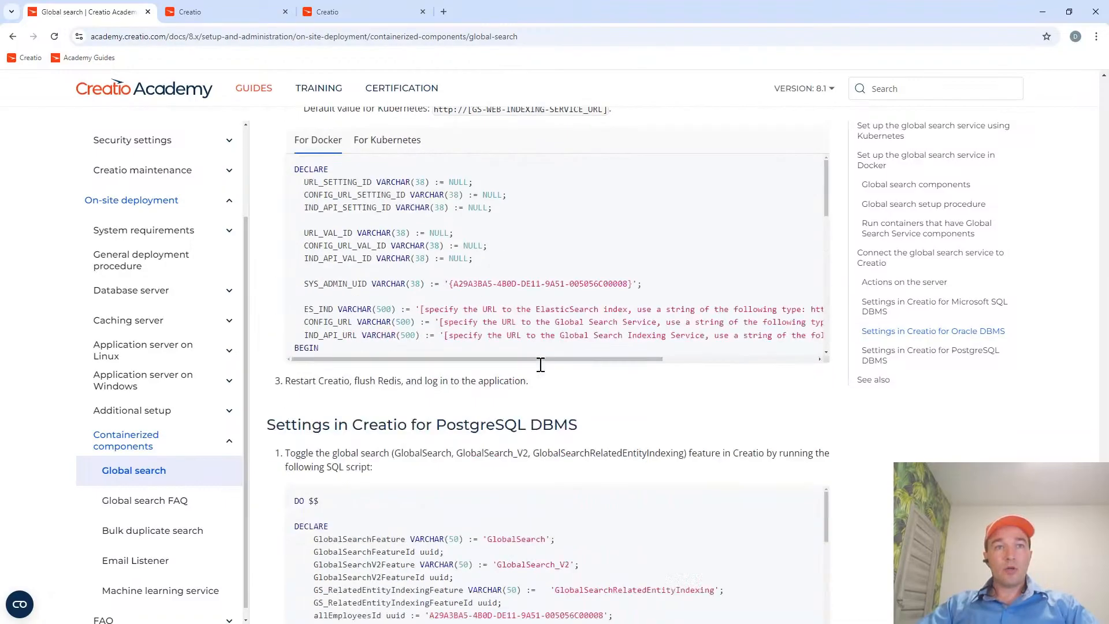
scroll(839, 434, "down", 10)
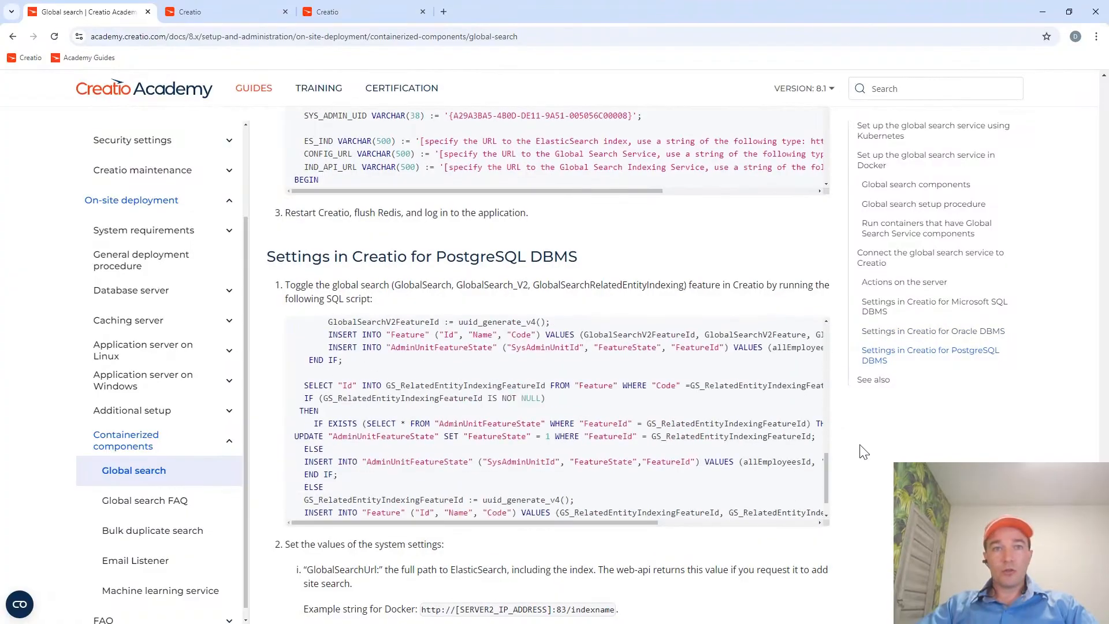
scroll(848, 463, "down", 3)
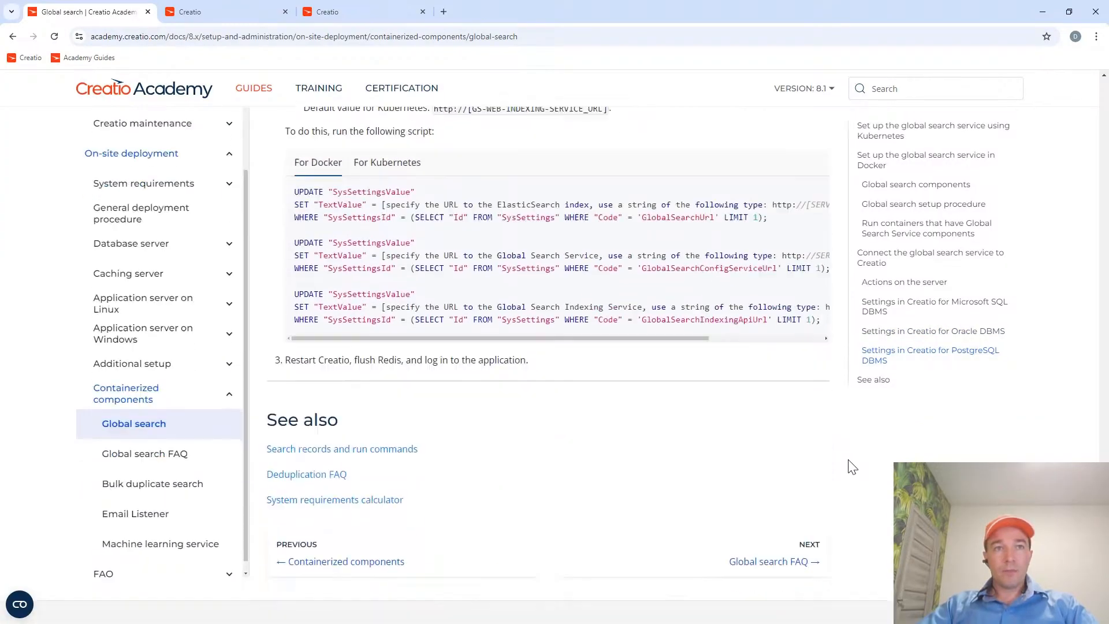
scroll(829, 458, "up", 9)
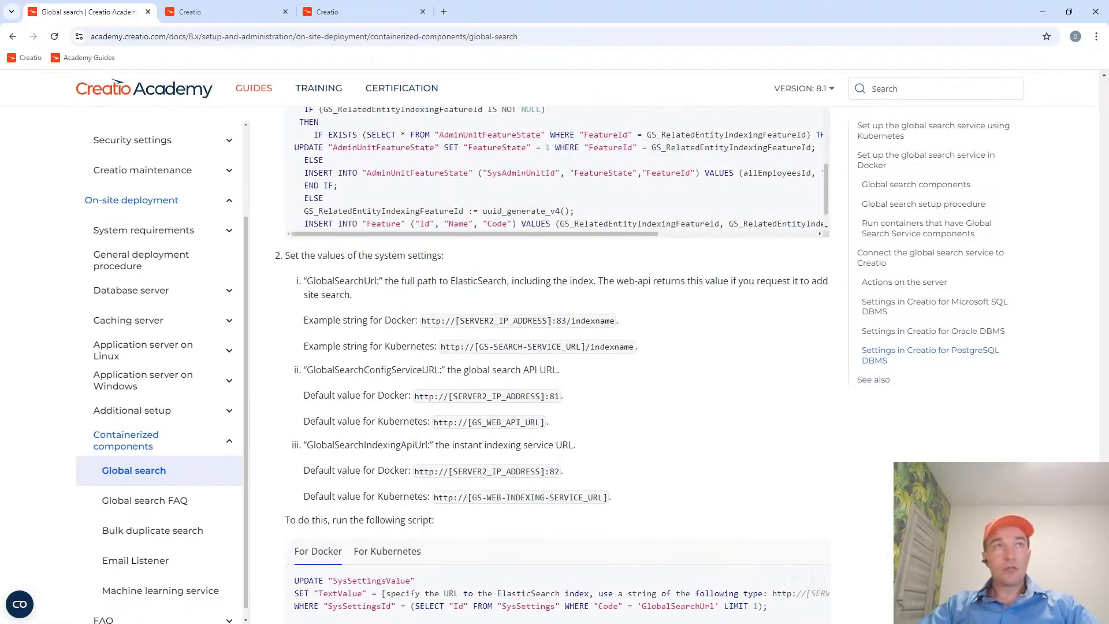
Return to Creatio, switch to the Customer 360 workplace and view its Contacts and Accounts sections.
left_click(233, 12)
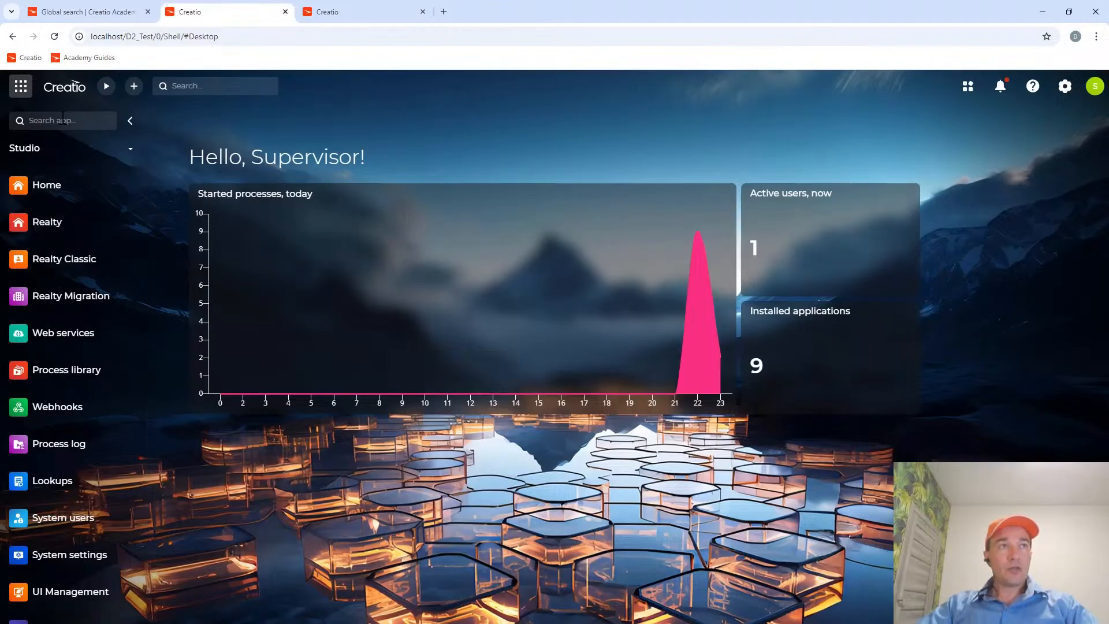
left_click(48, 152)
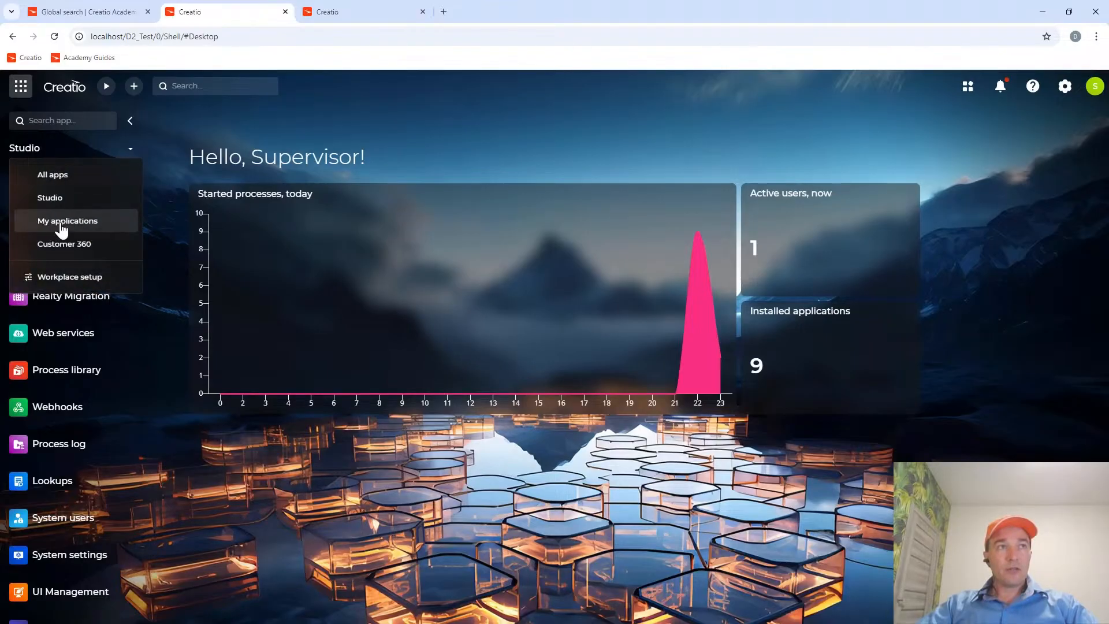
left_click(65, 245)
left_click(60, 184)
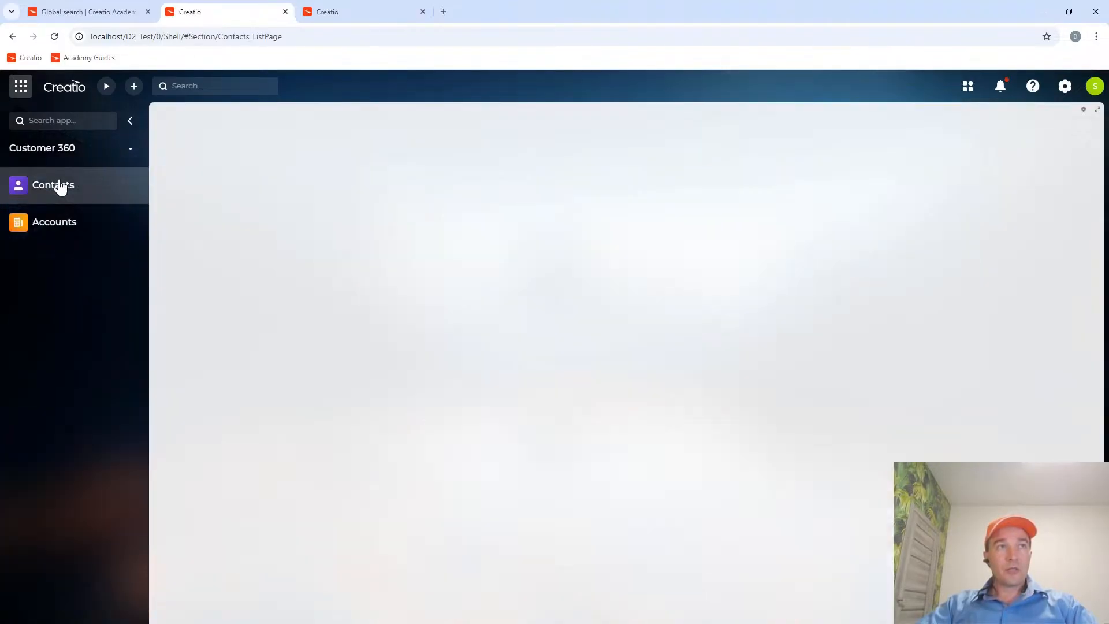
left_click(61, 224)
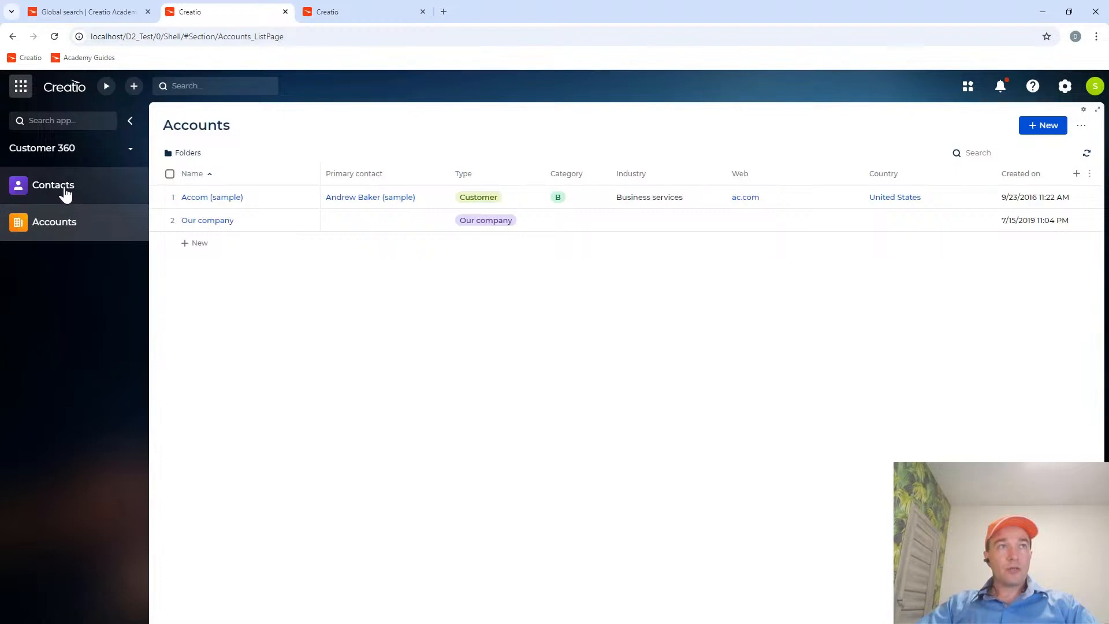
Run a global search for "Accom" to test the search service.
type("Acc")
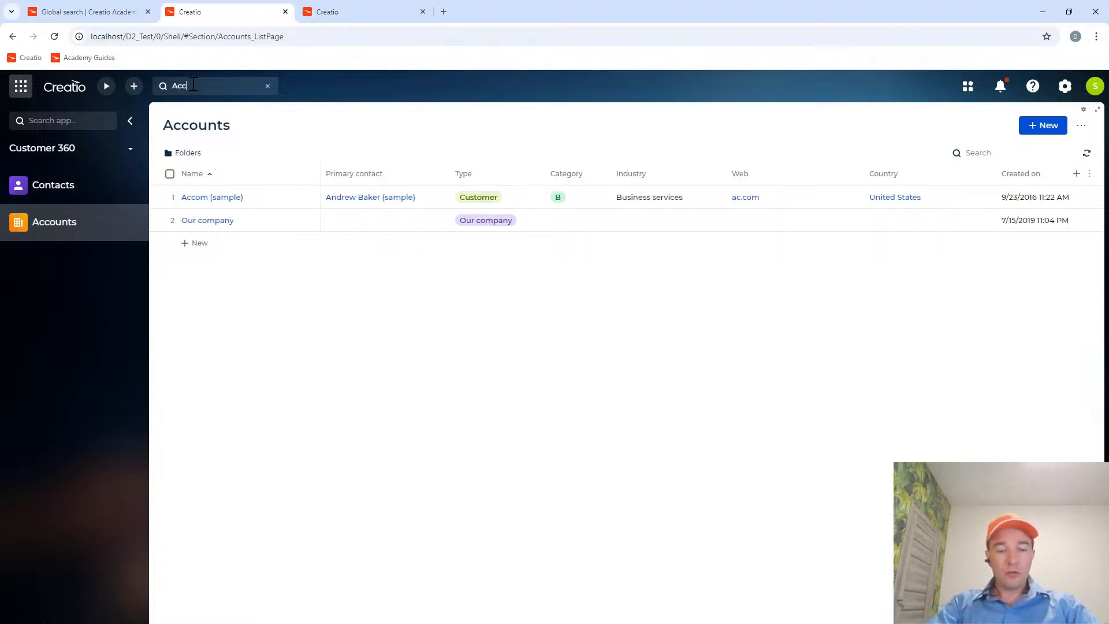
type("om")
key("Return")
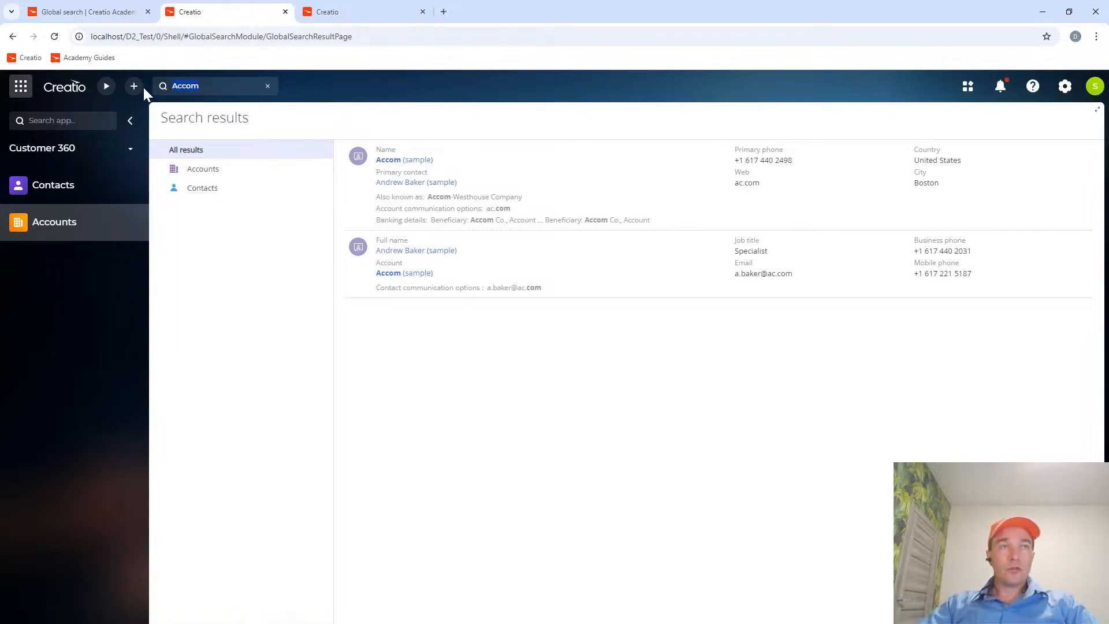
Run a global search for the sample contact's surname.
type("Baker")
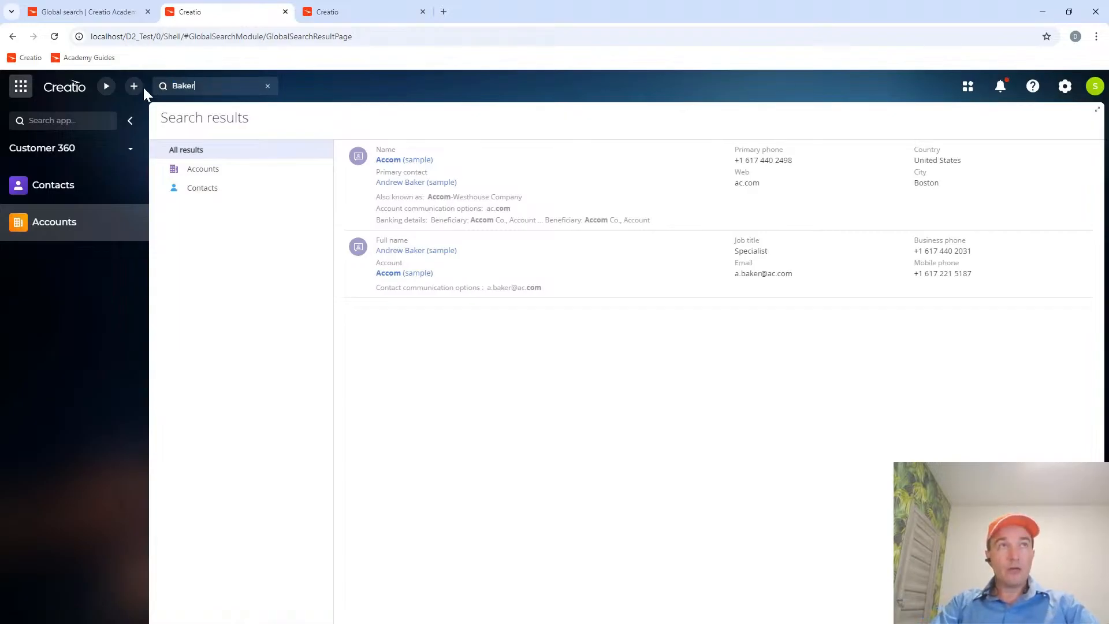
key("Return")
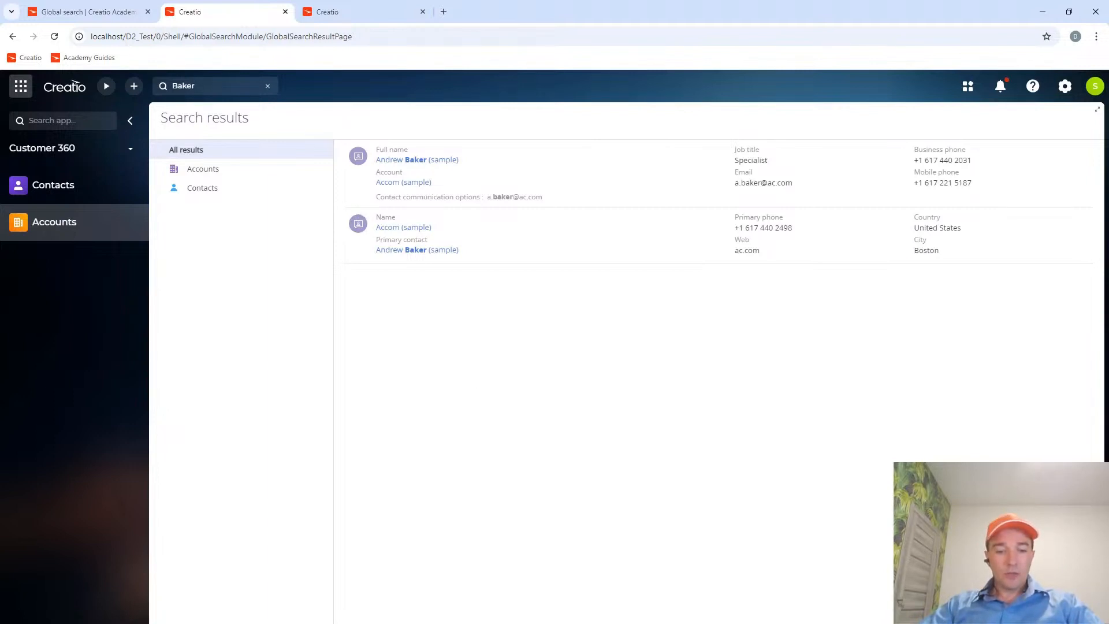
Copy the site search request URL from Postman and open localhost:81/sites/my-local-creatio/search in a new browser tab.
key("alt+Tab")
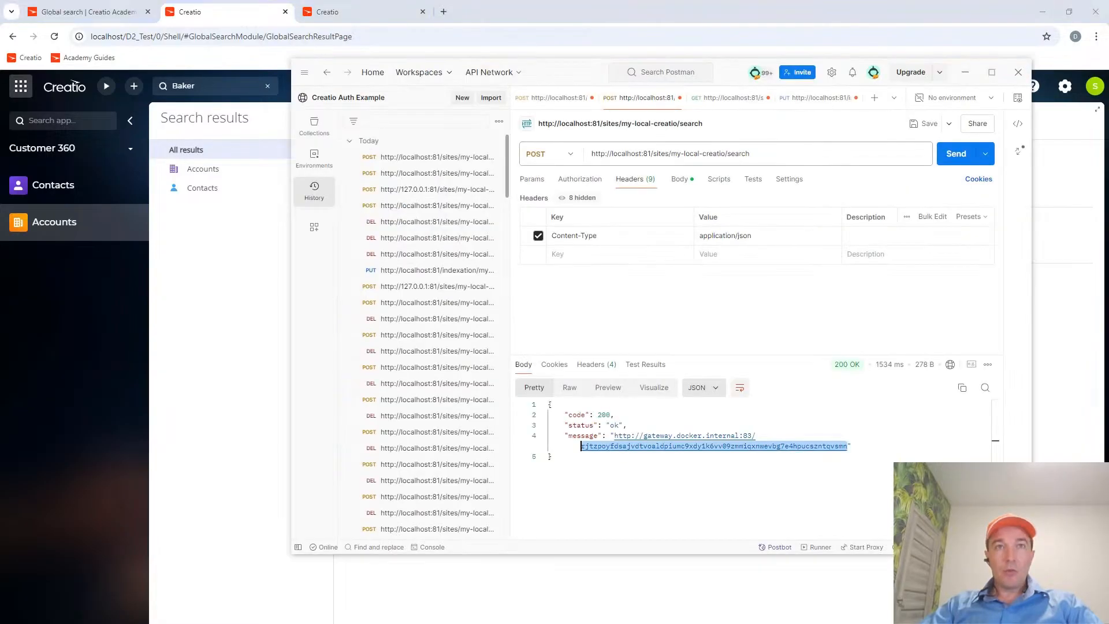
double_click(771, 154)
left_click(778, 154)
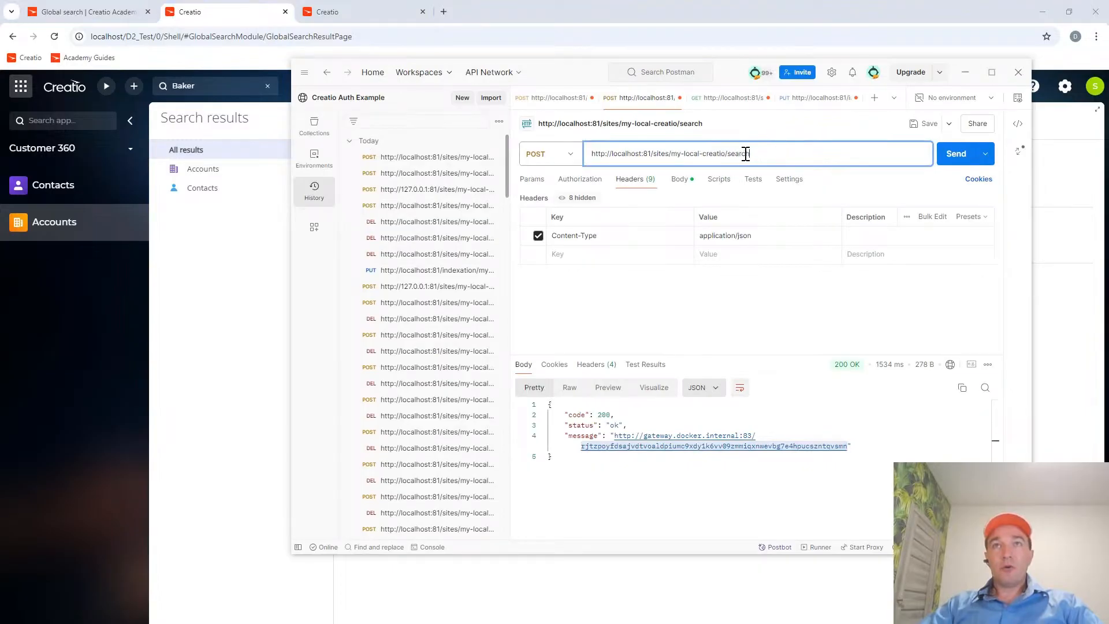
left_click_drag(746, 153, 574, 165)
key("ctrl+c")
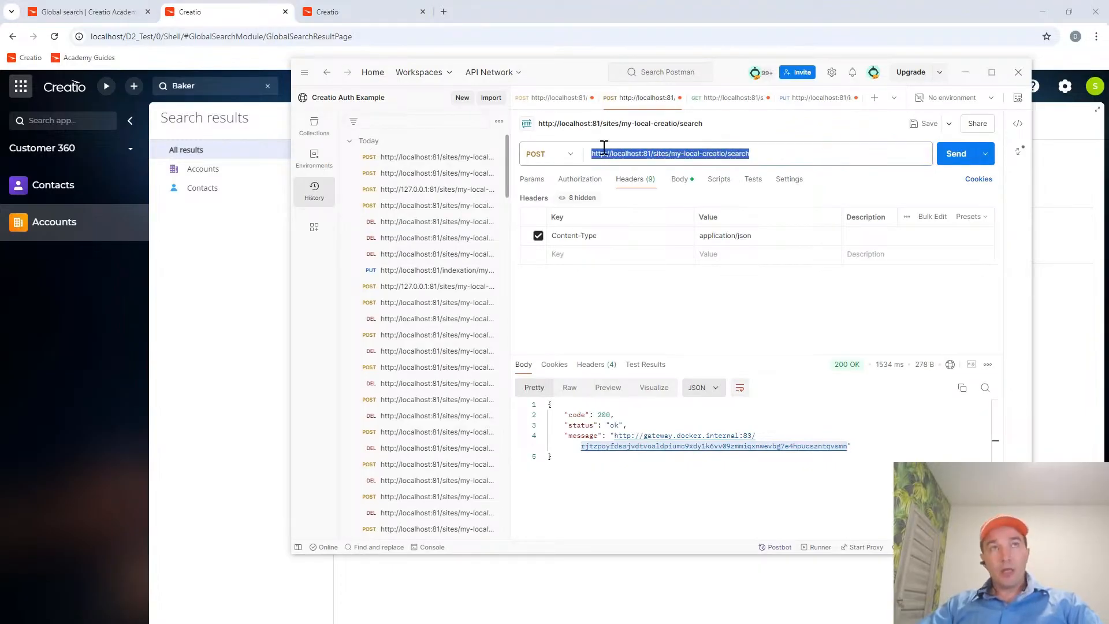
left_click(445, 9)
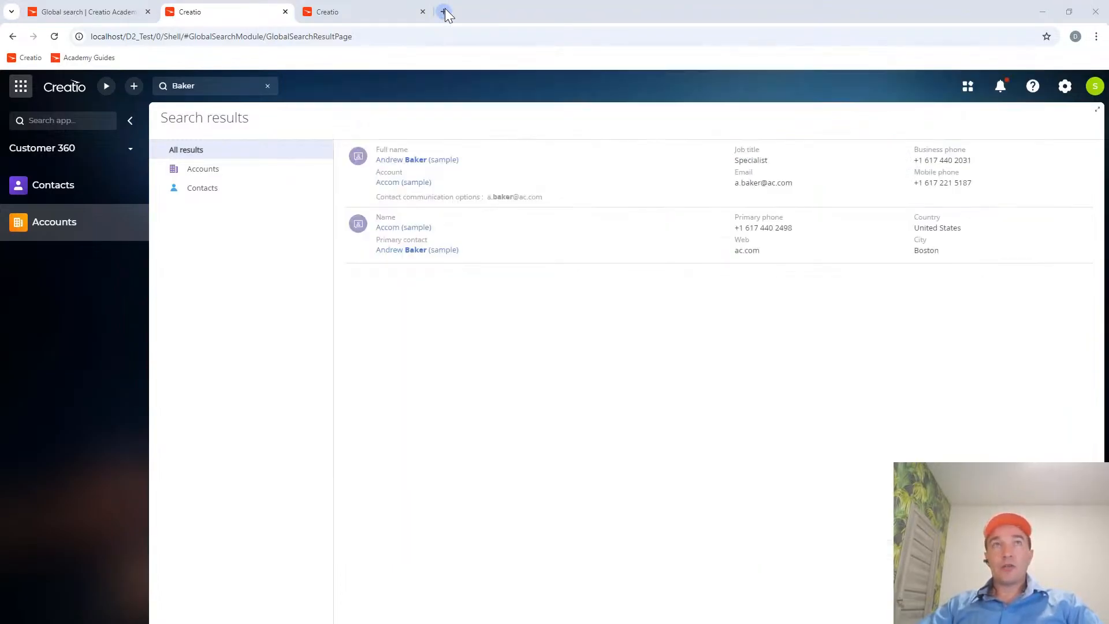
left_click(445, 12)
key("ctrl+v")
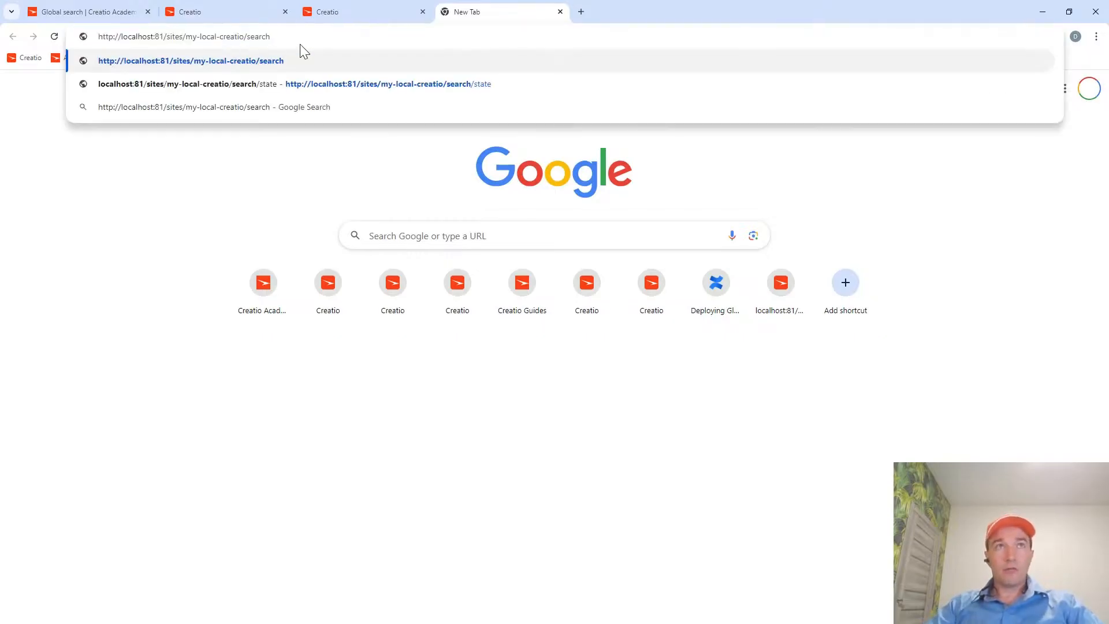
key("Return")
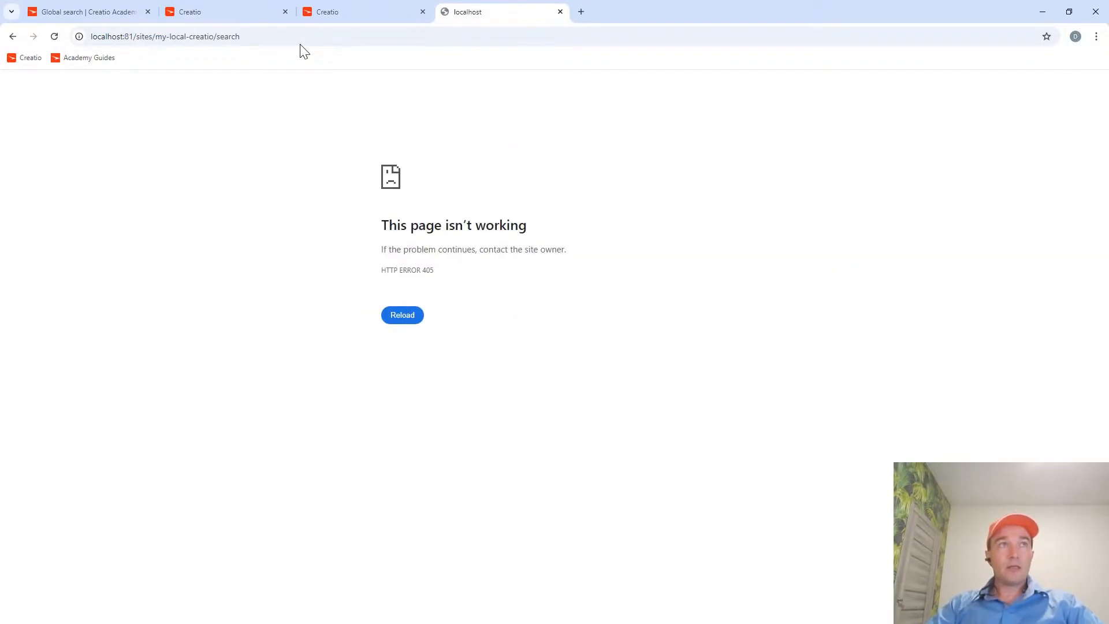
Open the Global search FAQ in Creatio Academy and look up the request for monitoring the global search operation.
left_click(280, 37)
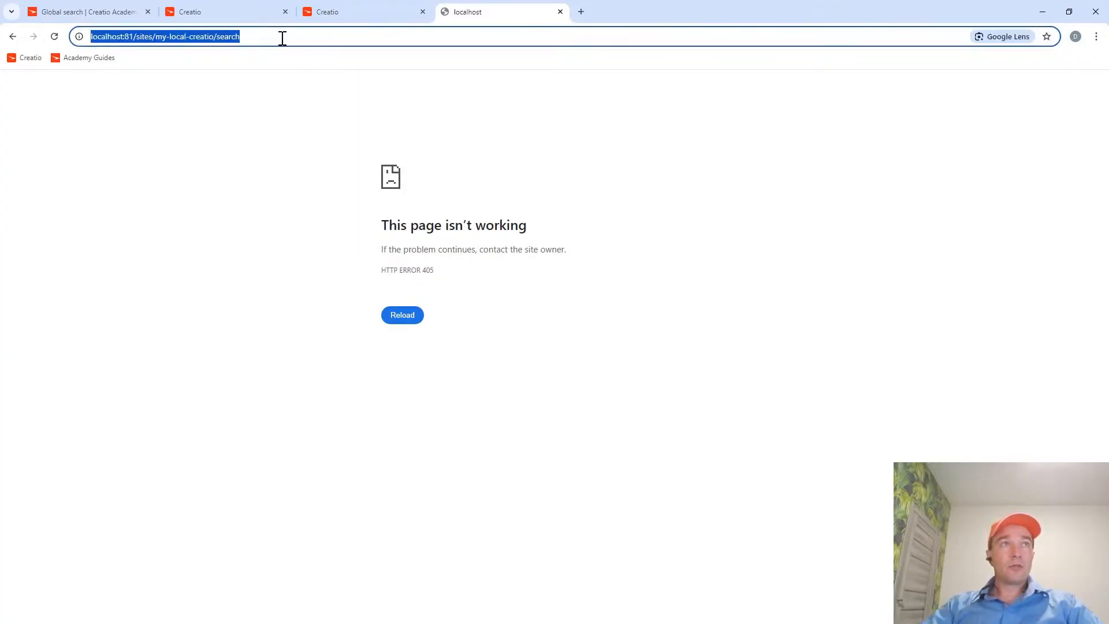
left_click(287, 37)
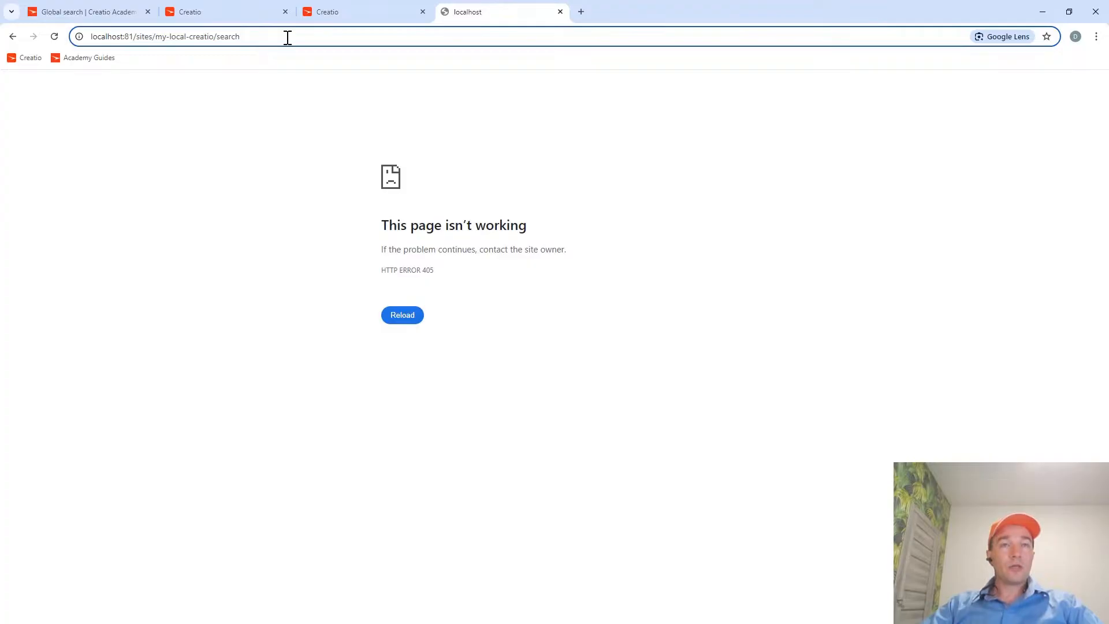
left_click(333, 15)
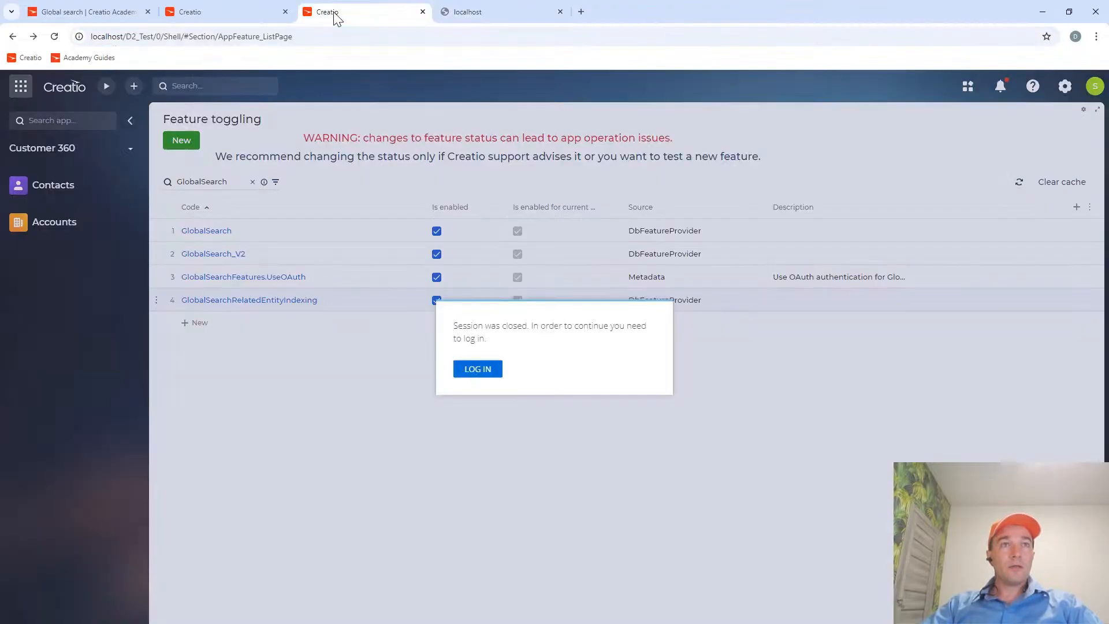
left_click(219, 15)
left_click(83, 14)
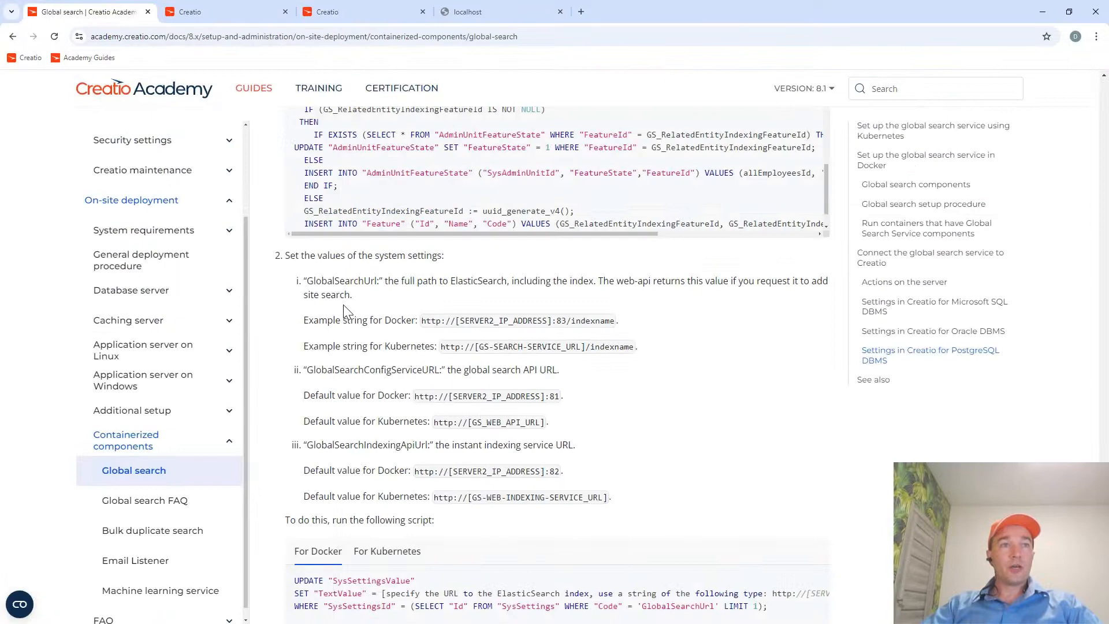
left_click(159, 505)
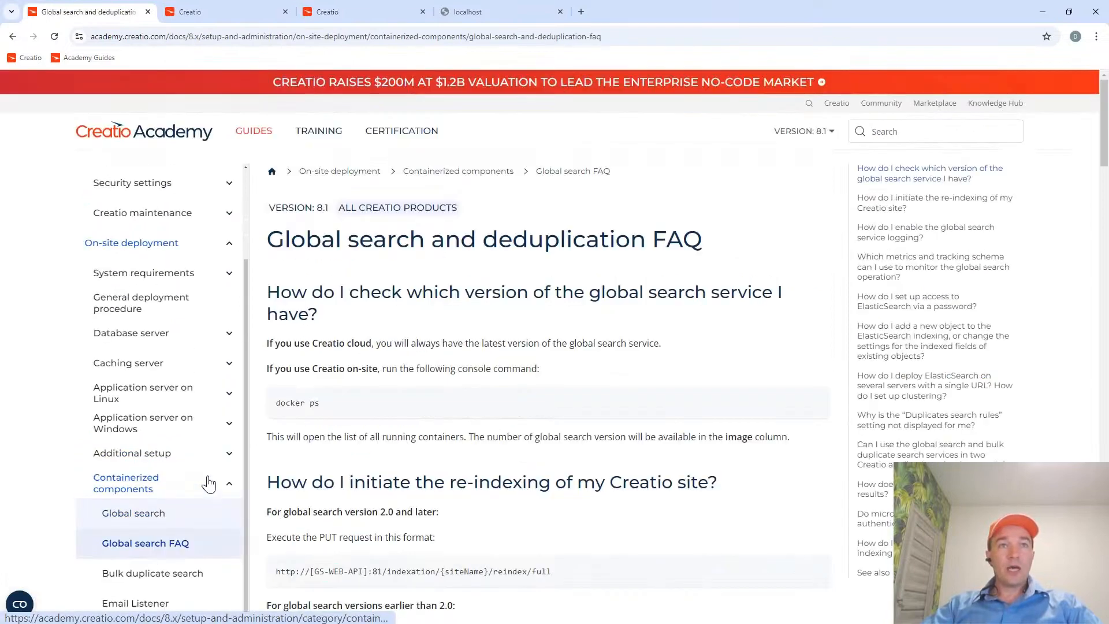
scroll(431, 420, "down", 2)
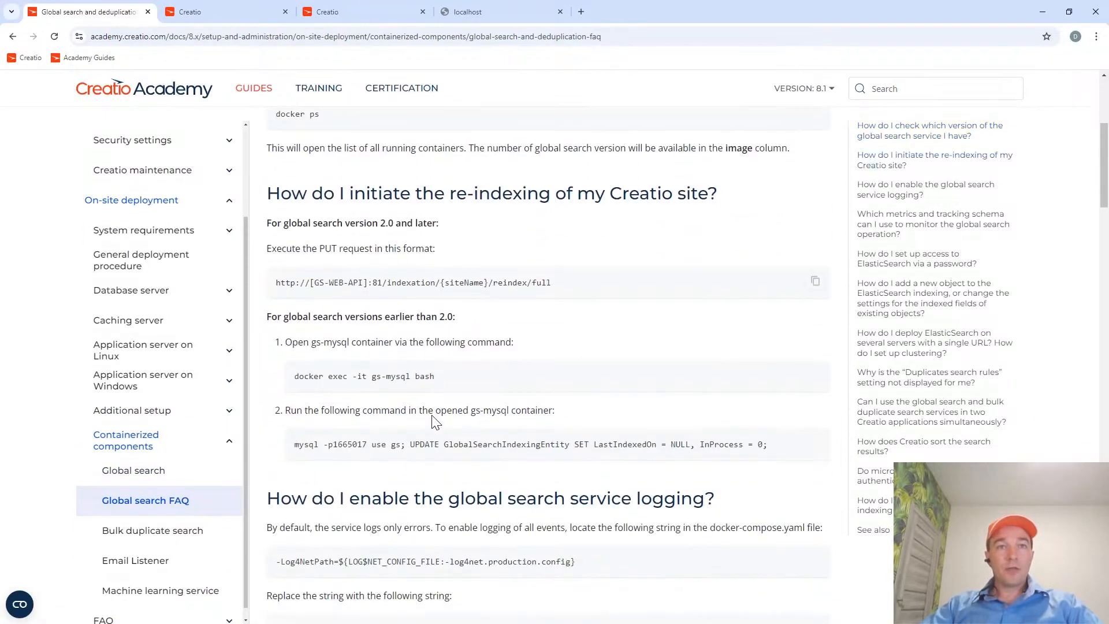
scroll(433, 415, "down", 2)
scroll(433, 415, "down", 7)
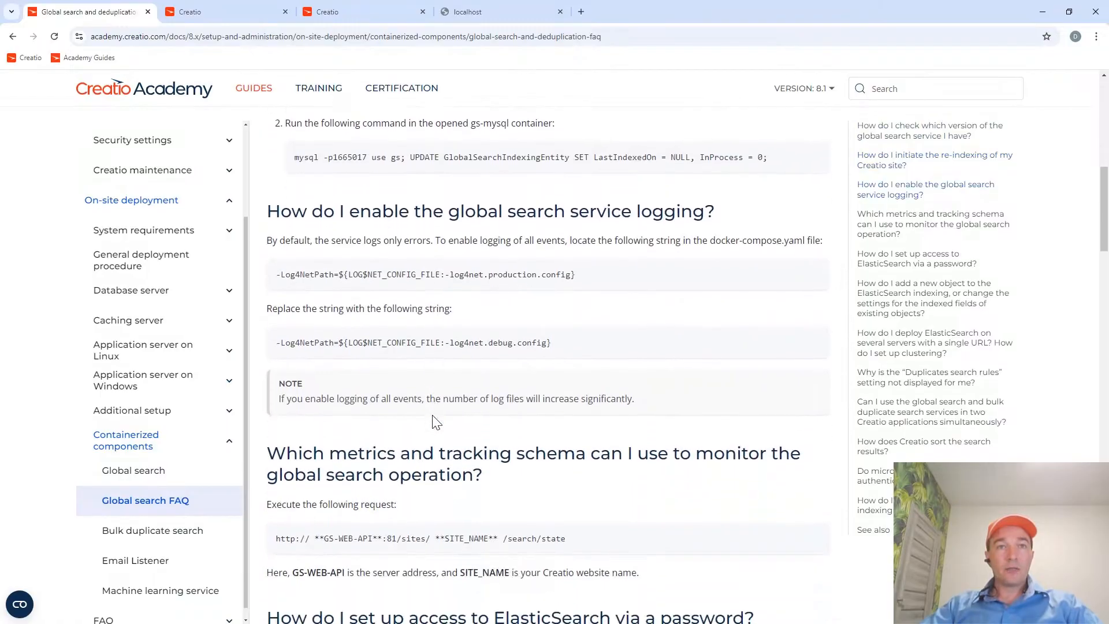
scroll(436, 421, "down", 2)
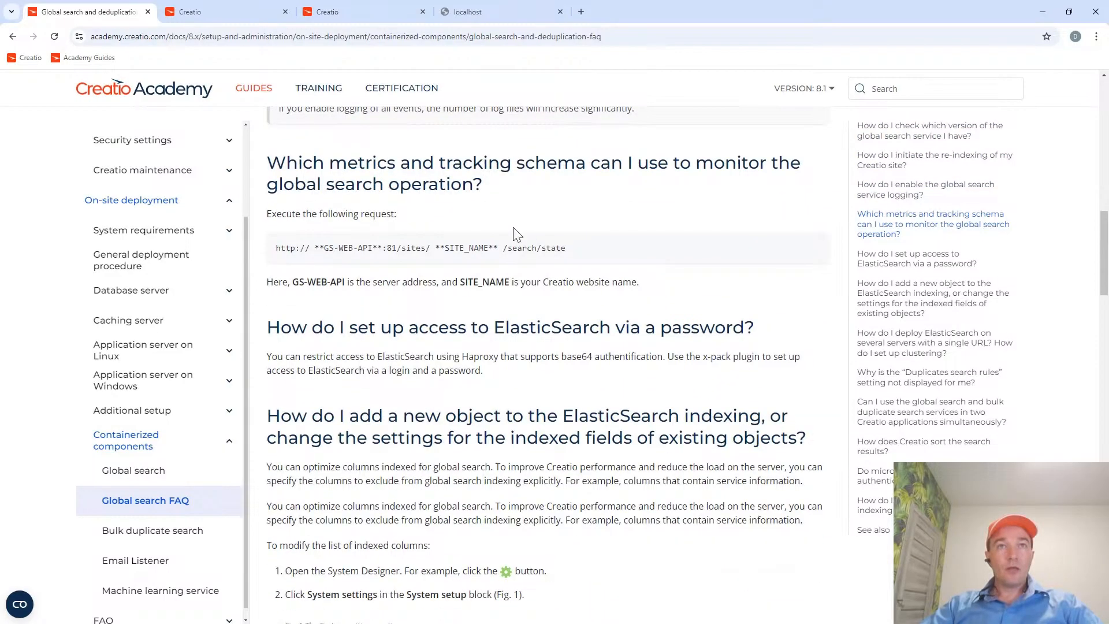
Request the search service state at localhost:81/sites/my-local-creatio/search/state and examine the errors part of the response.
left_click(477, 16)
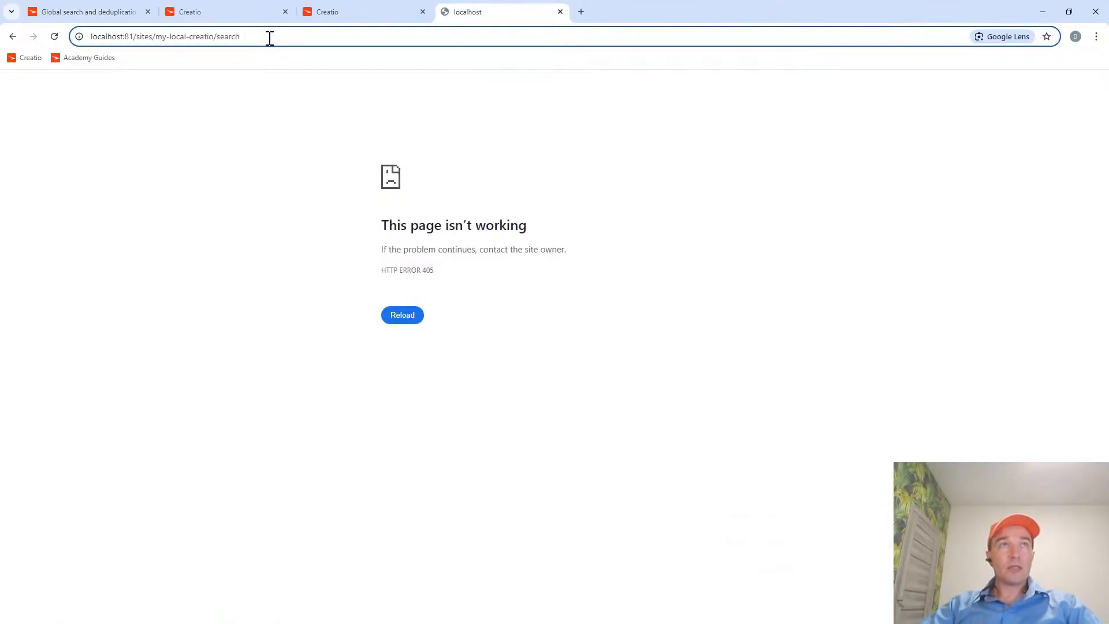
type("/")
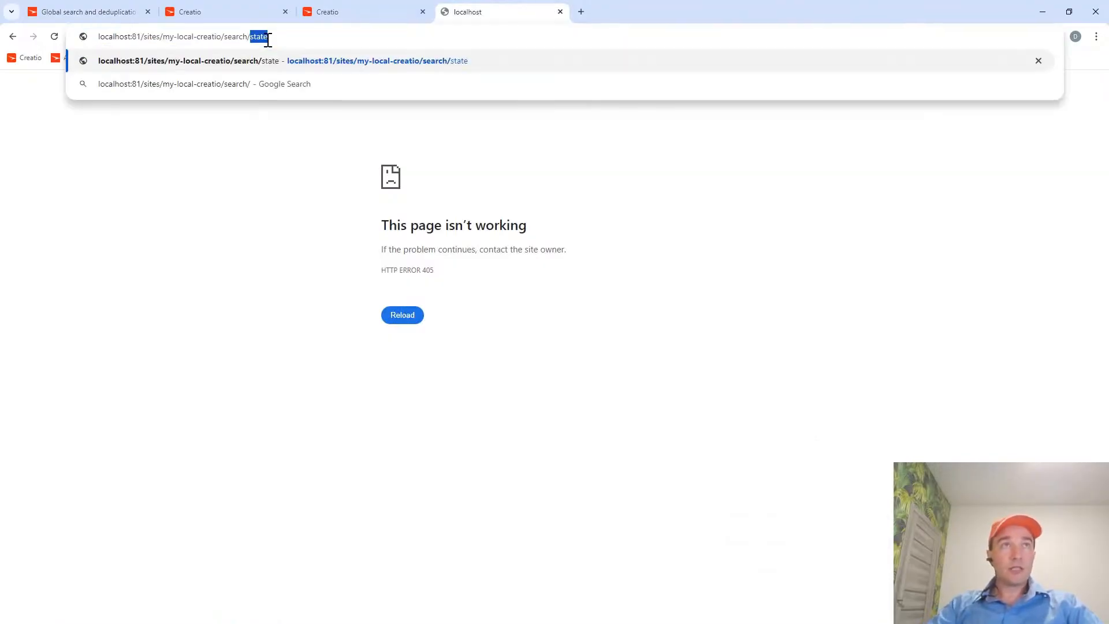
key("Right")
key("Return")
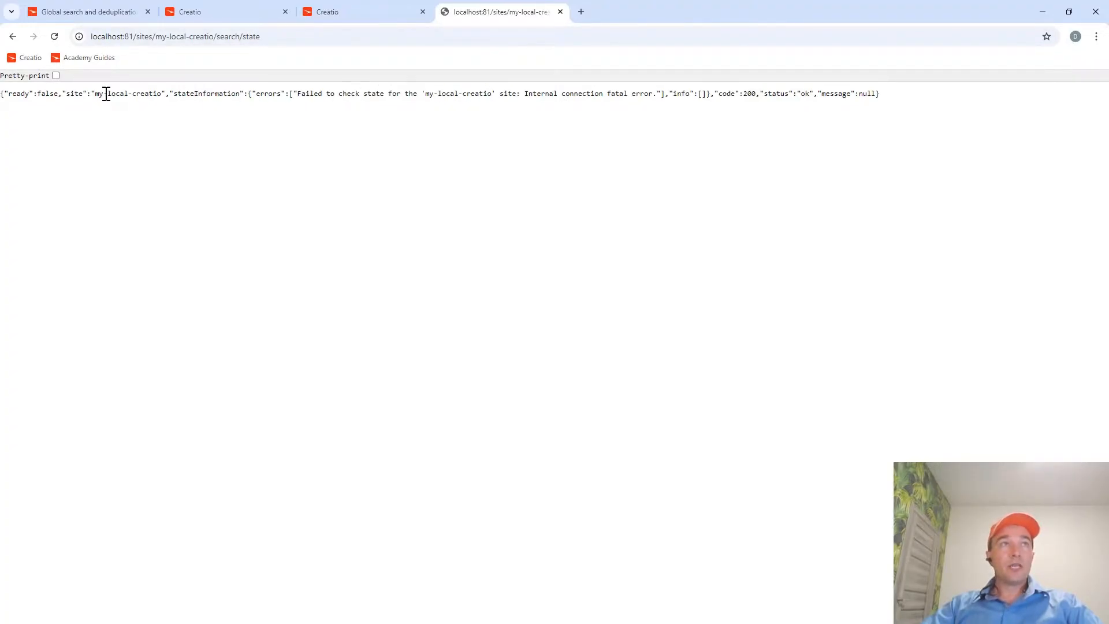
left_click_drag(93, 95, 677, 109)
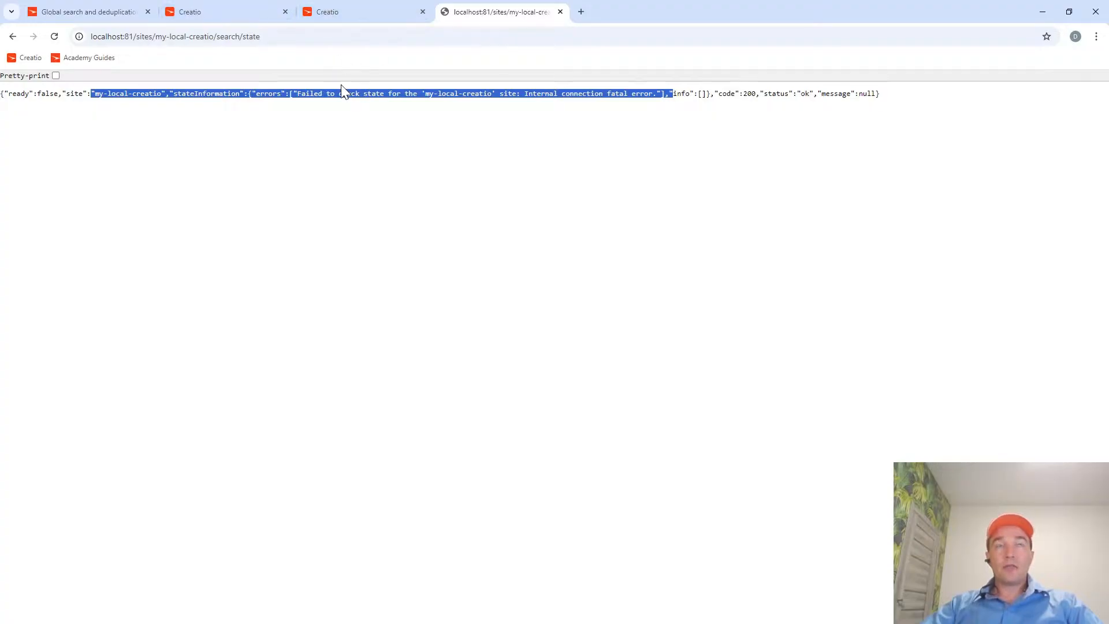
Reload the Feature toggling page, then compare the global search results in Creatio with the service state response.
left_click(348, 17)
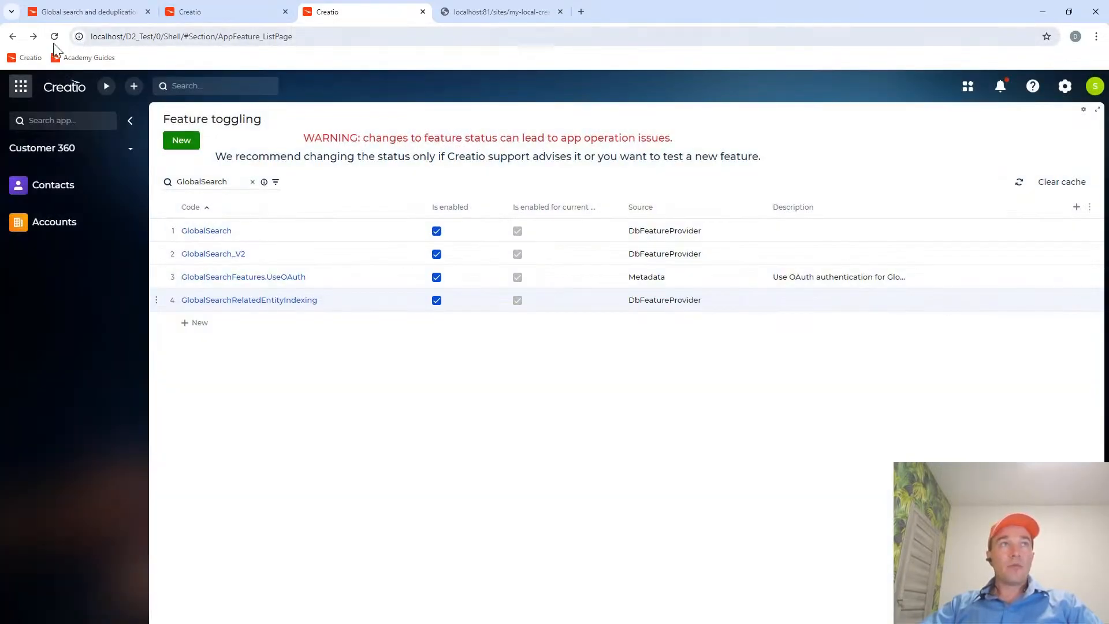
left_click(54, 36)
left_click(235, 13)
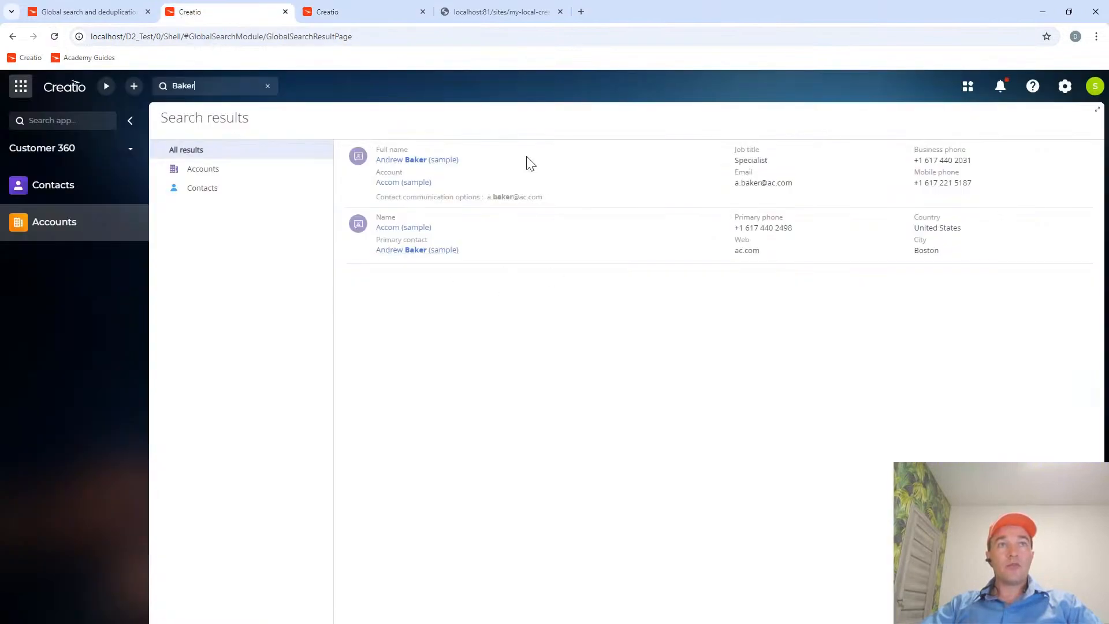
left_click(489, 12)
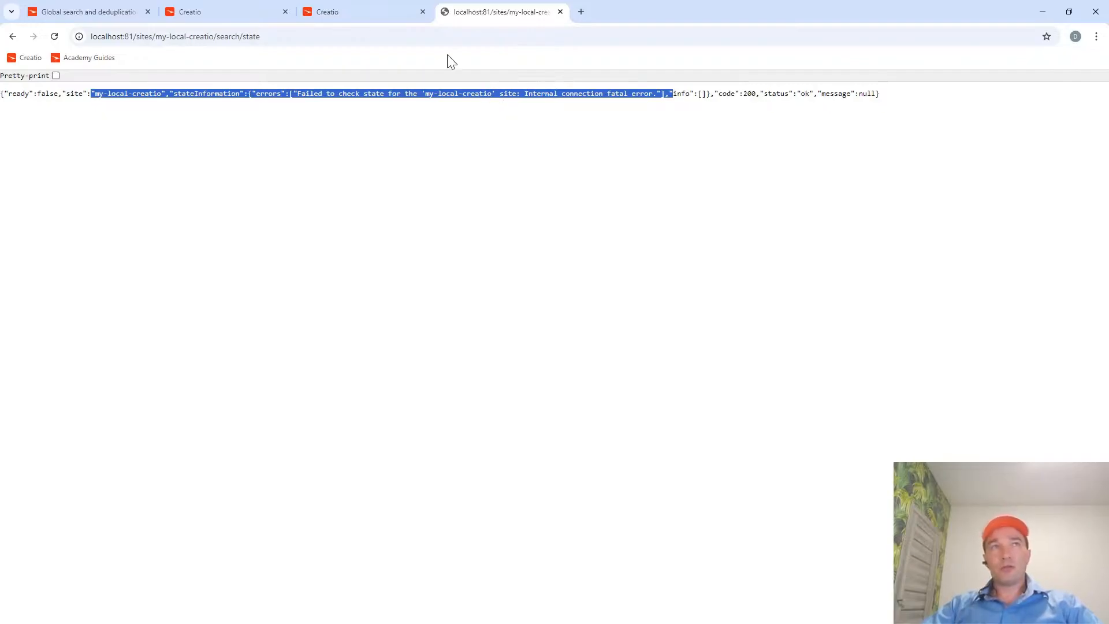
left_click(224, 13)
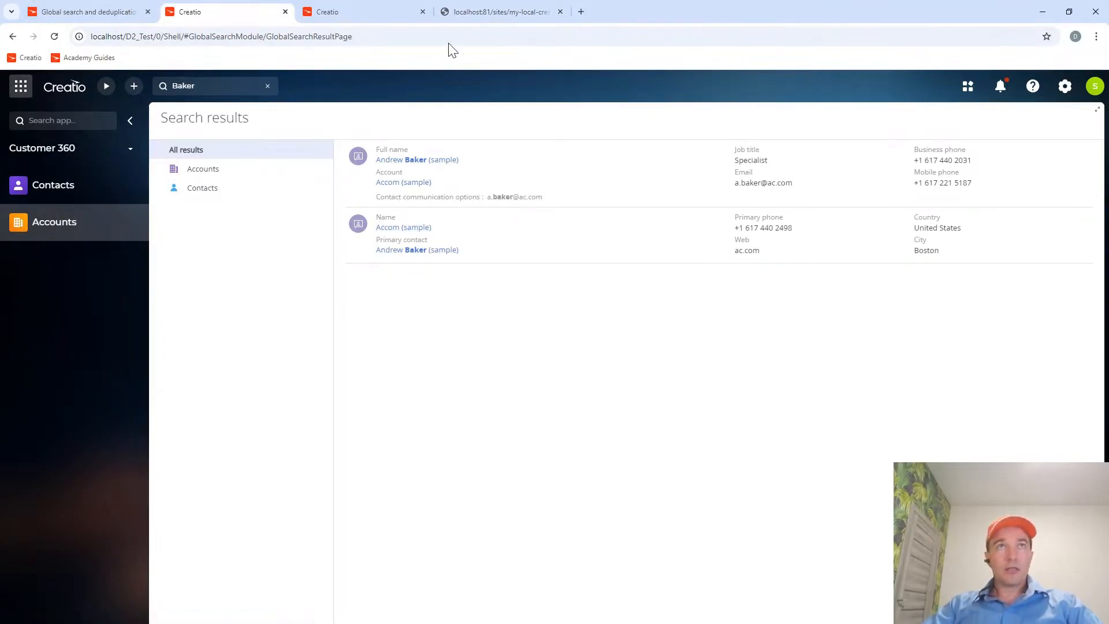
left_click(86, 12)
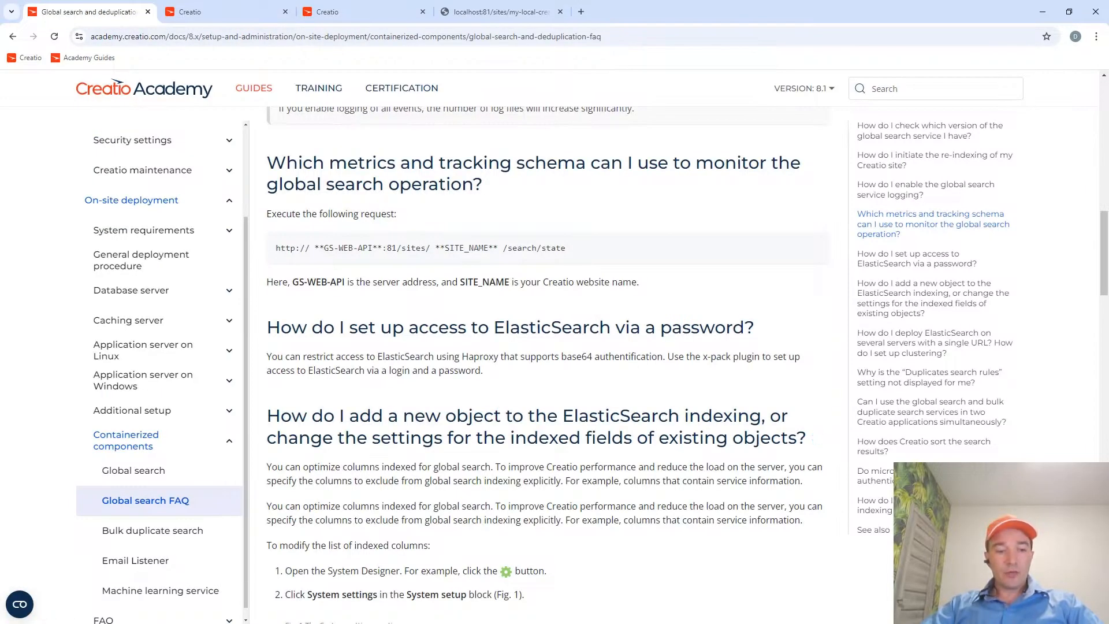
Switch to Far Manager, open docker-info.txt from C:\Academy and review the notes on adding the site and the additional search/state check.
key("alt+Tab")
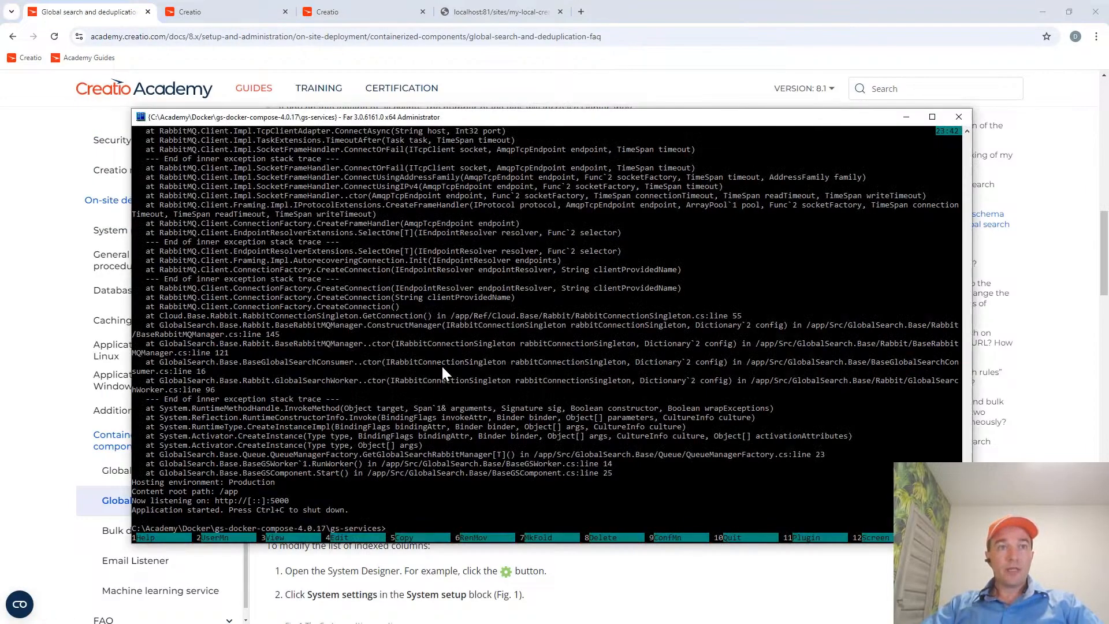
key("ctrl+o")
key("Tab")
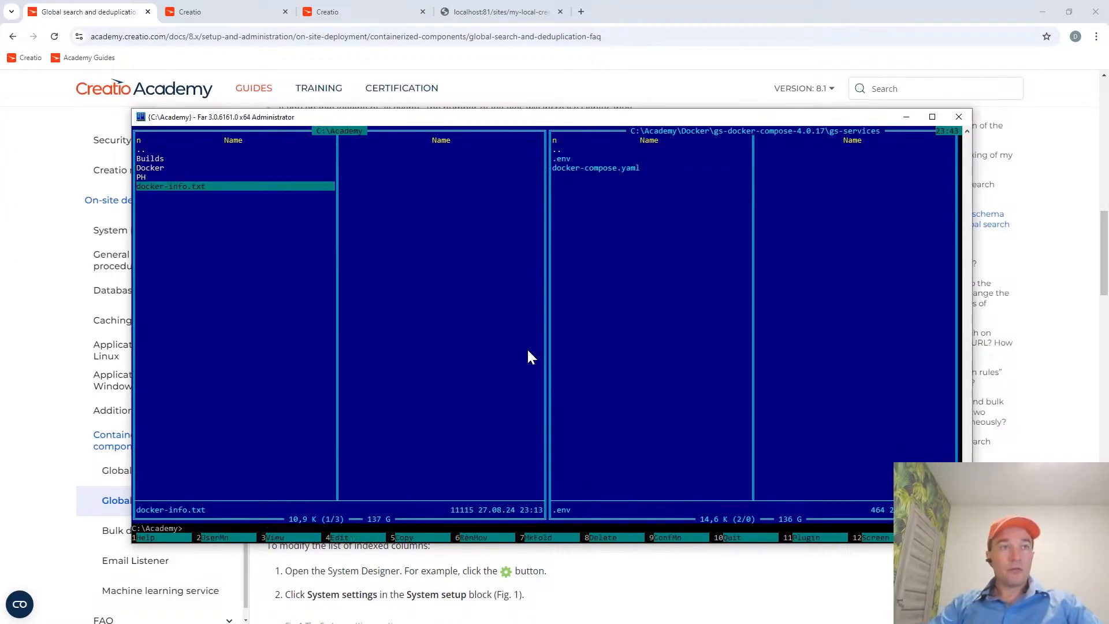
key("F4")
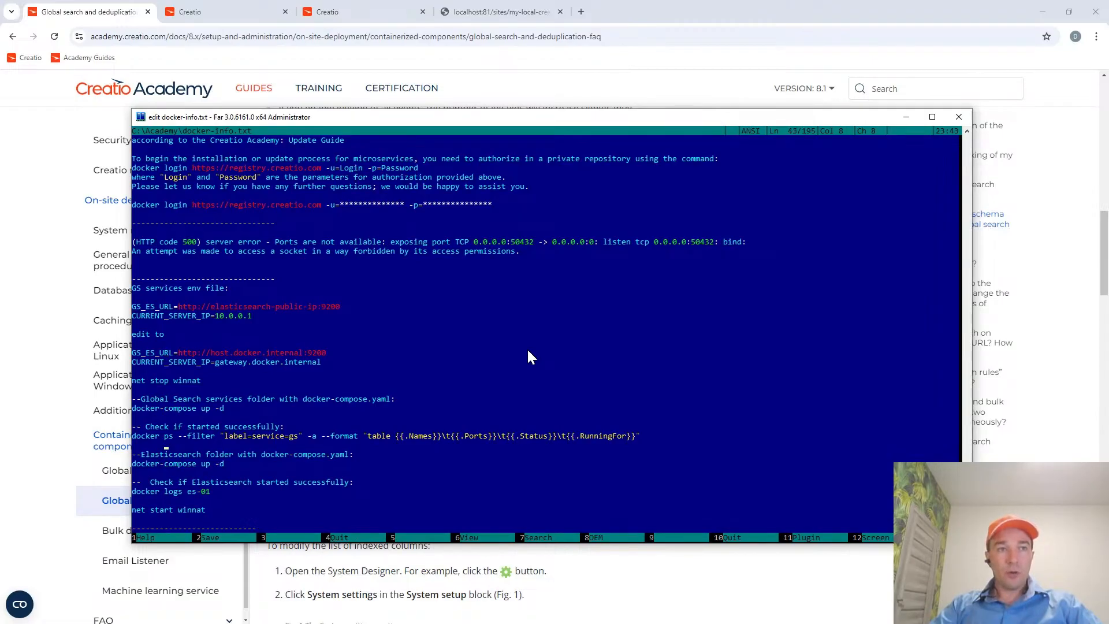
key("Down")
key("Down")
key("Down")
key("Down")
key("Down")
key("Down")
key("Down")
key("Down")
key("Down")
key("Down")
key("Down")
key("Down")
key("Down")
key("Down")
key("Down")
key("Down")
key("Down")
key("Down")
key("Down")
key("Down")
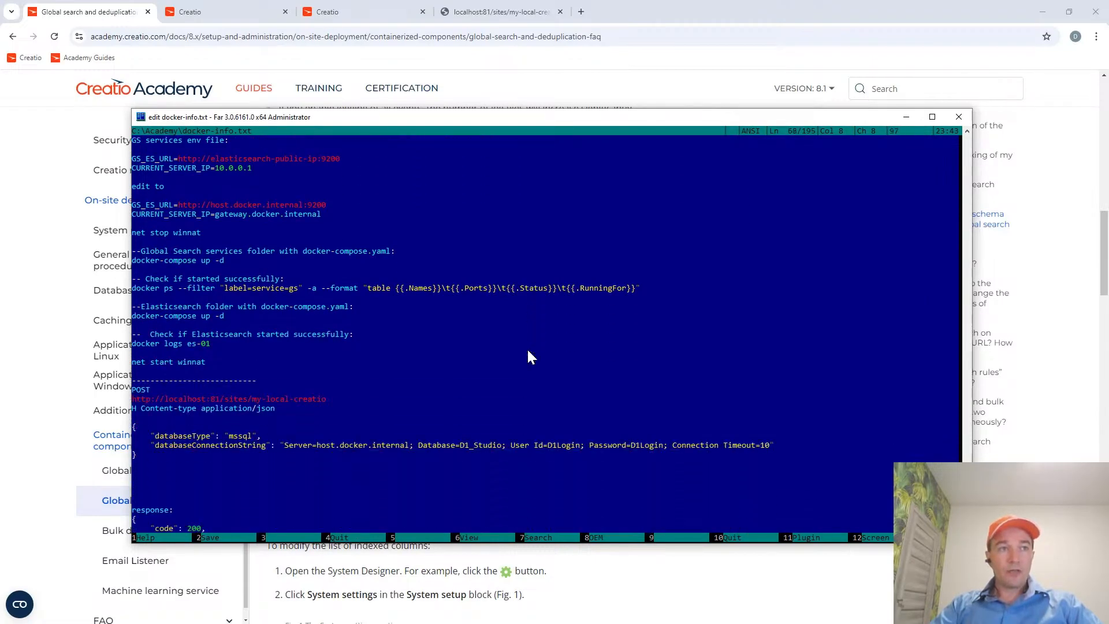
key("Down")
key("Down")
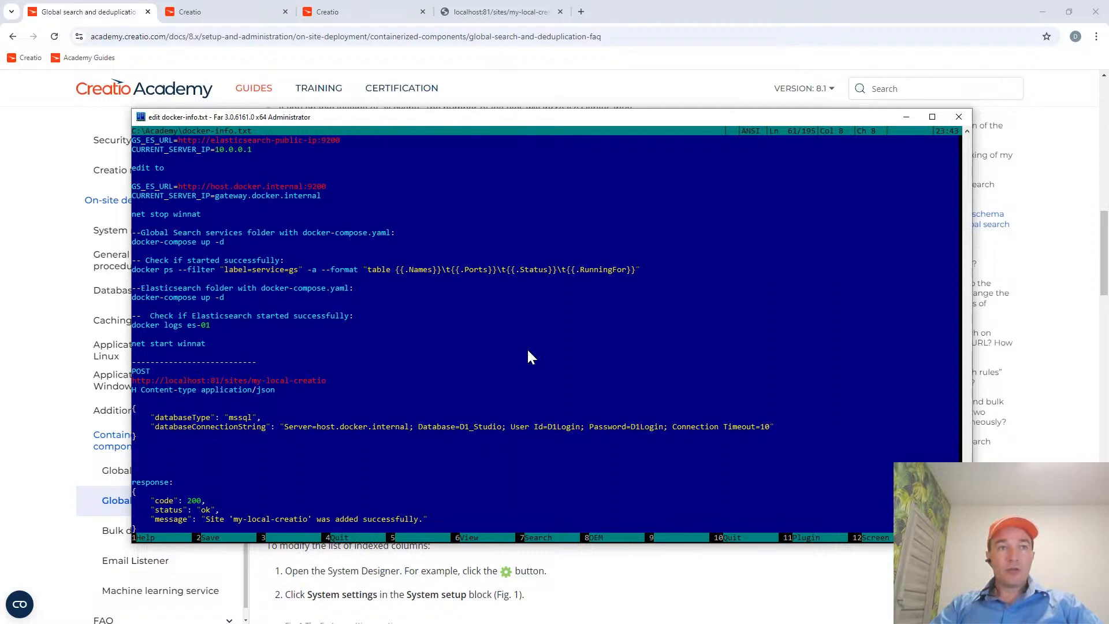
key("Down")
key("Down")
key("Down")
key("Down")
key("Down")
key("Down")
key("Down")
key("Down")
key("Down")
key("Down")
key("Down")
key("Down")
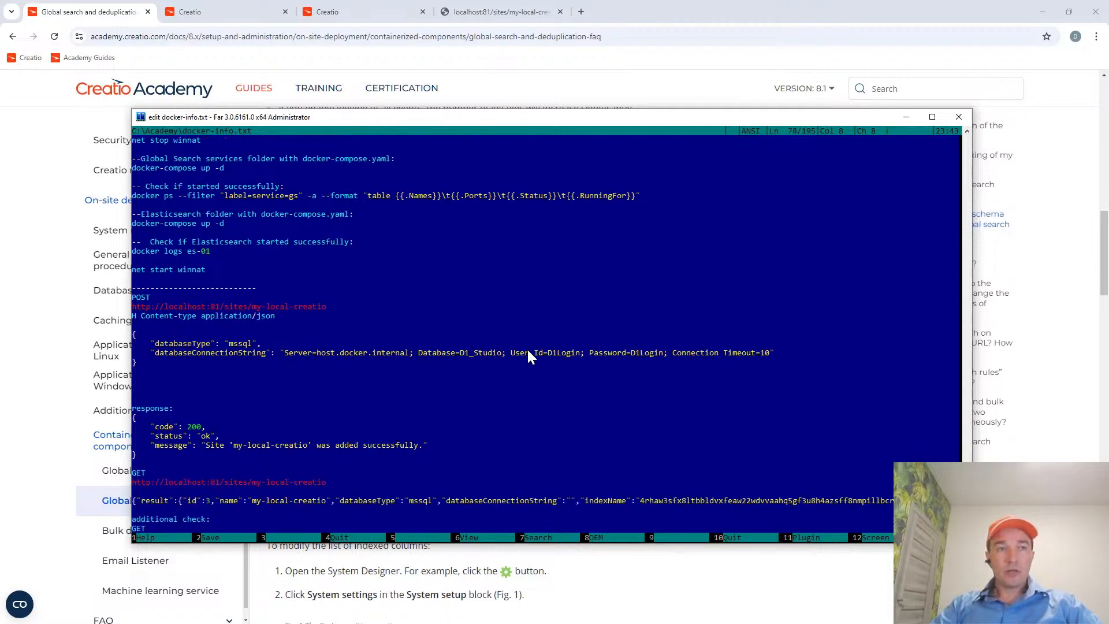
key("Down")
key("Down")
key("Down")
key("Down")
key("Down")
key("Down")
key("Down")
key("Down")
key("Down")
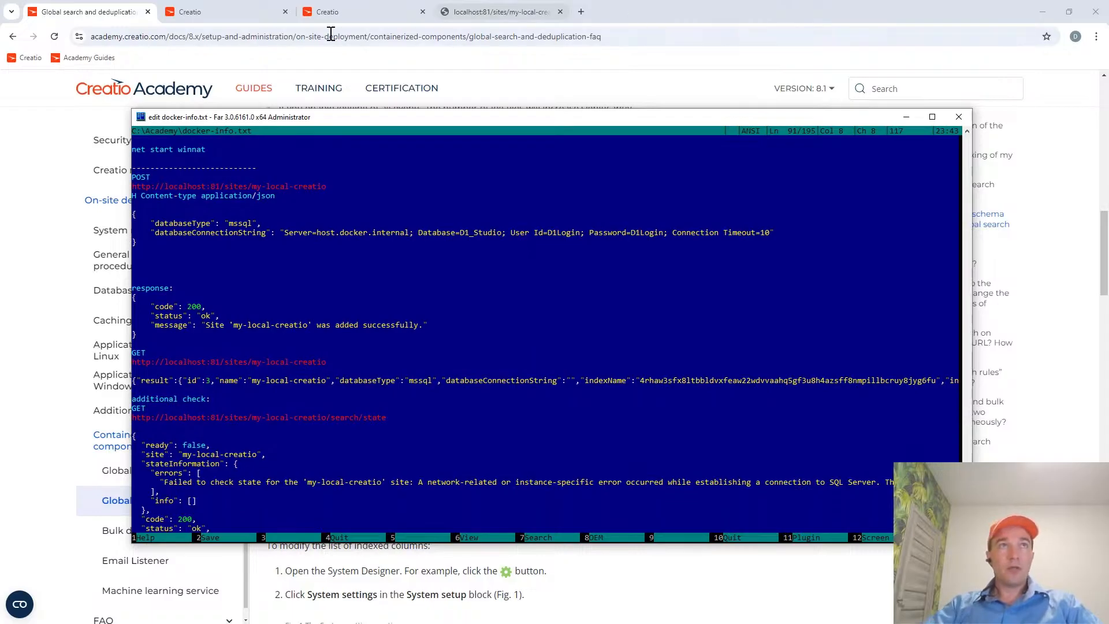
Return to Creatio and open the Accounts section.
left_click(206, 11)
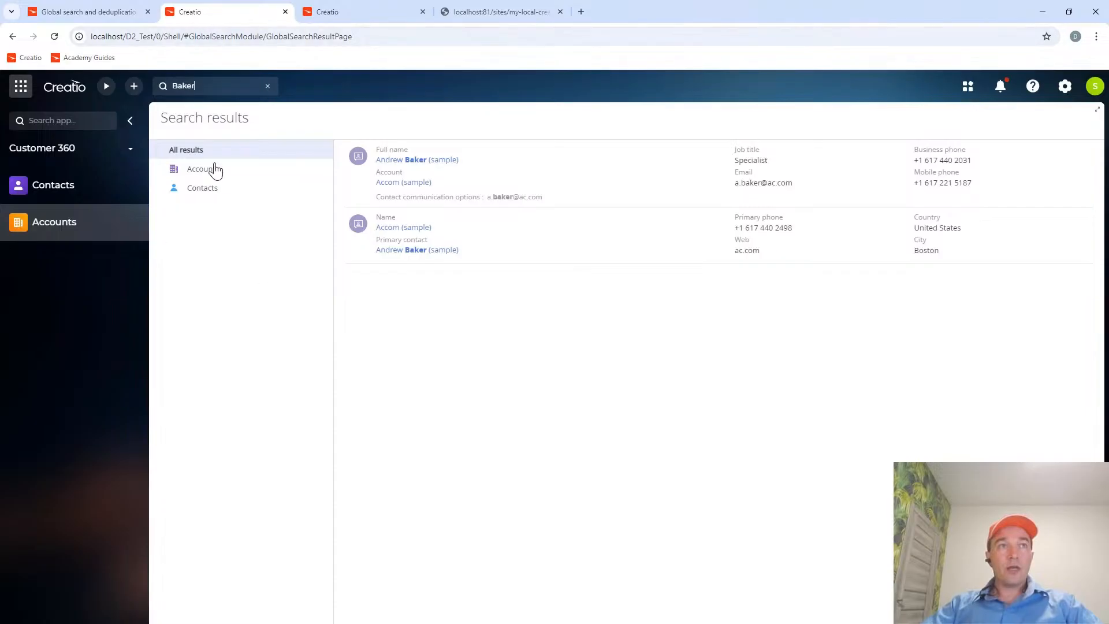
left_click(72, 189)
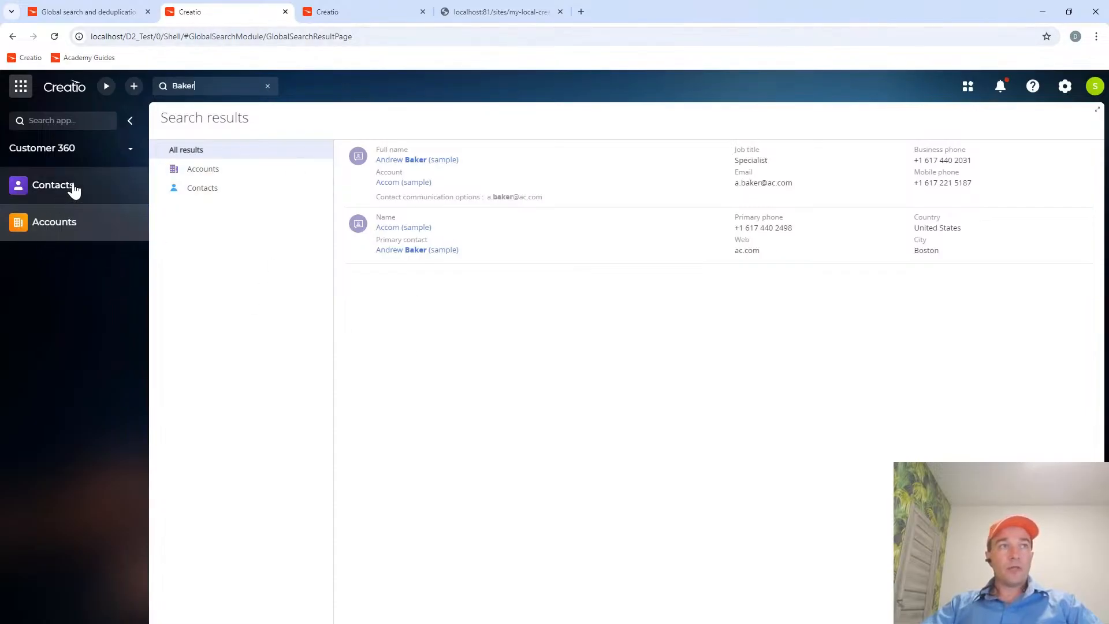
left_click(78, 226)
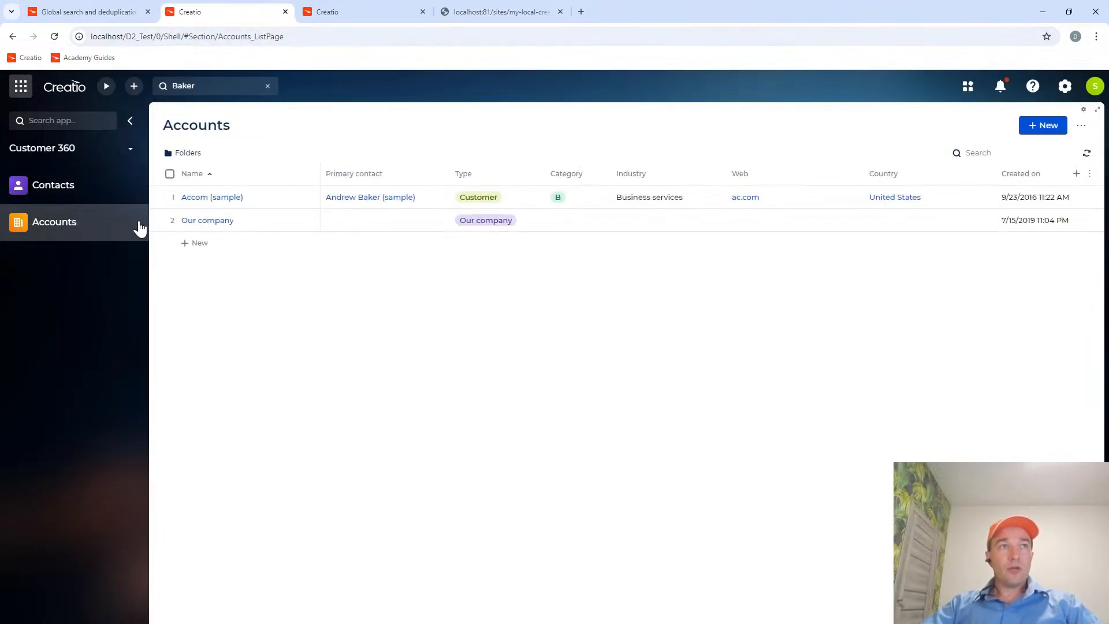
Create a new account record named Samsung and save it.
left_click(1042, 126)
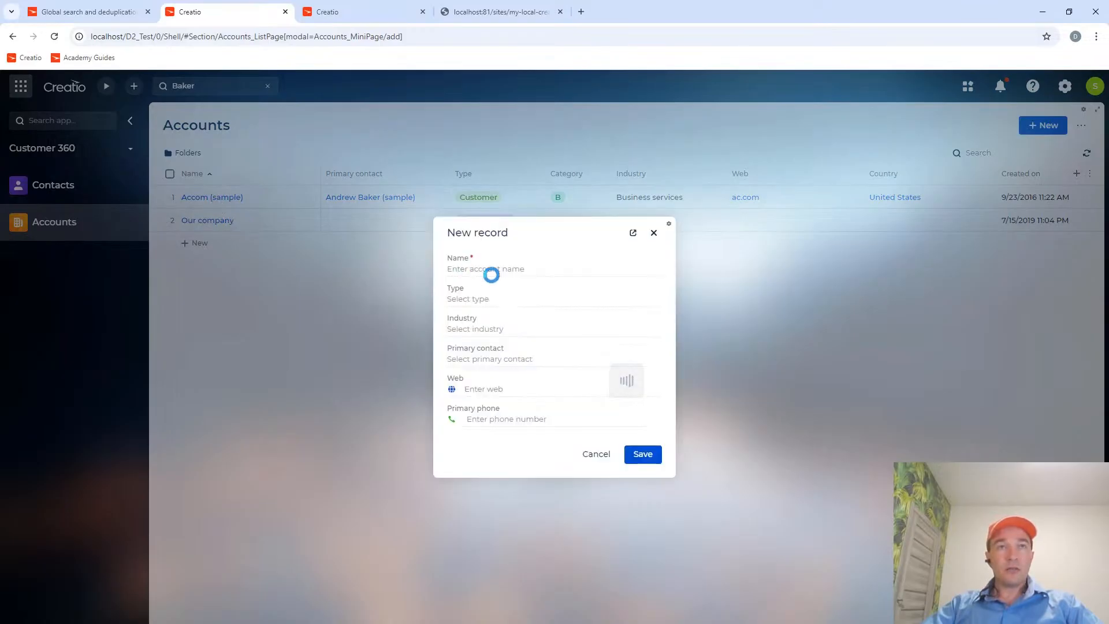
left_click(485, 267)
type("Sa")
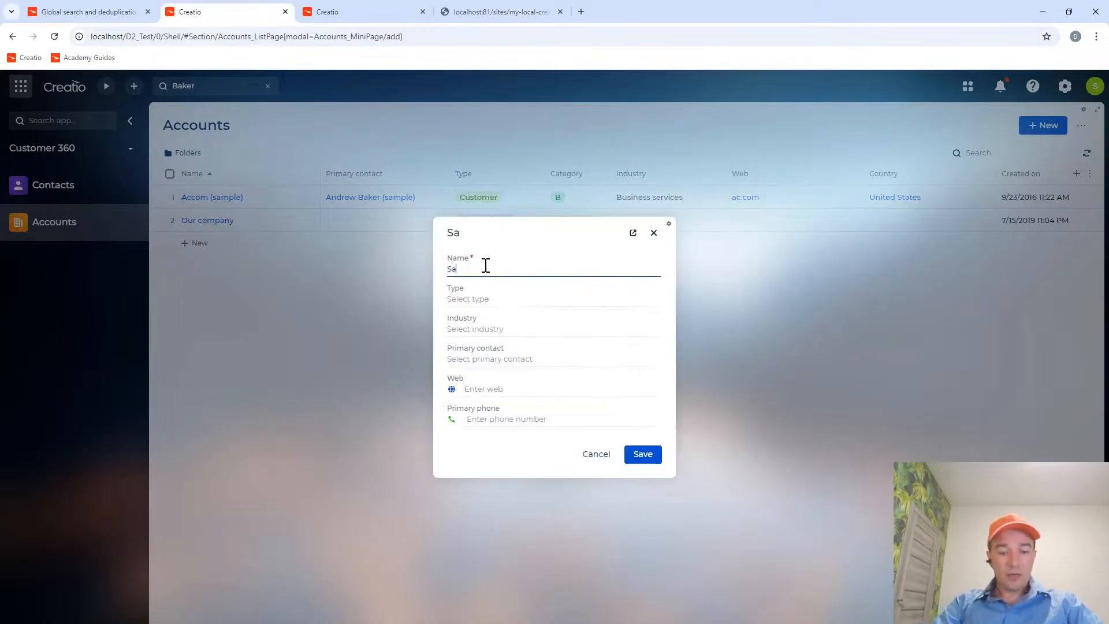
type("msung")
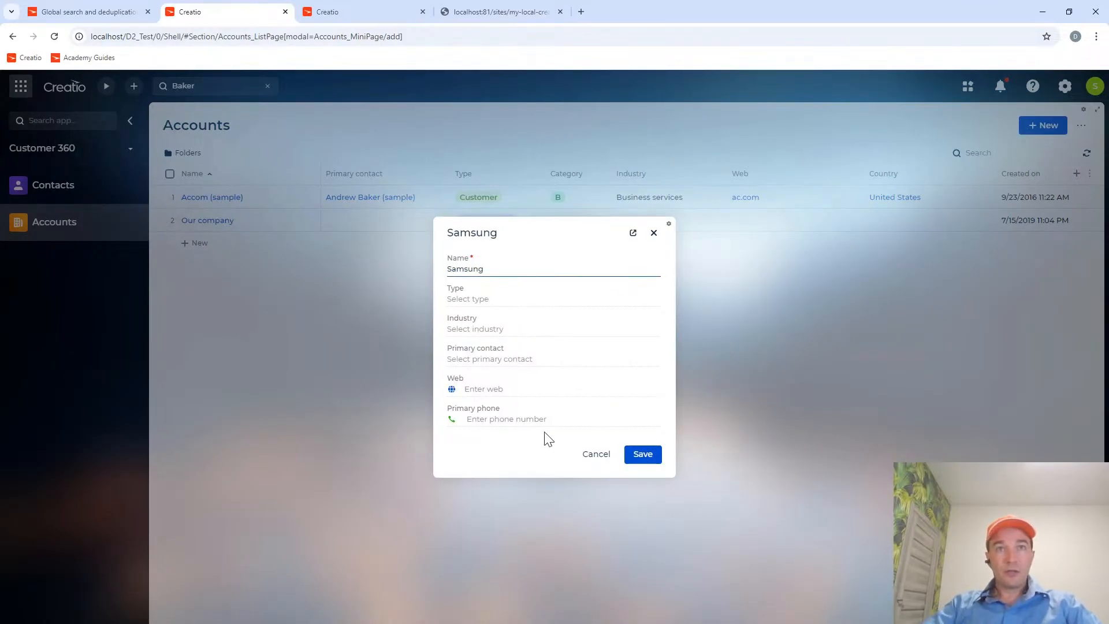
left_click(643, 455)
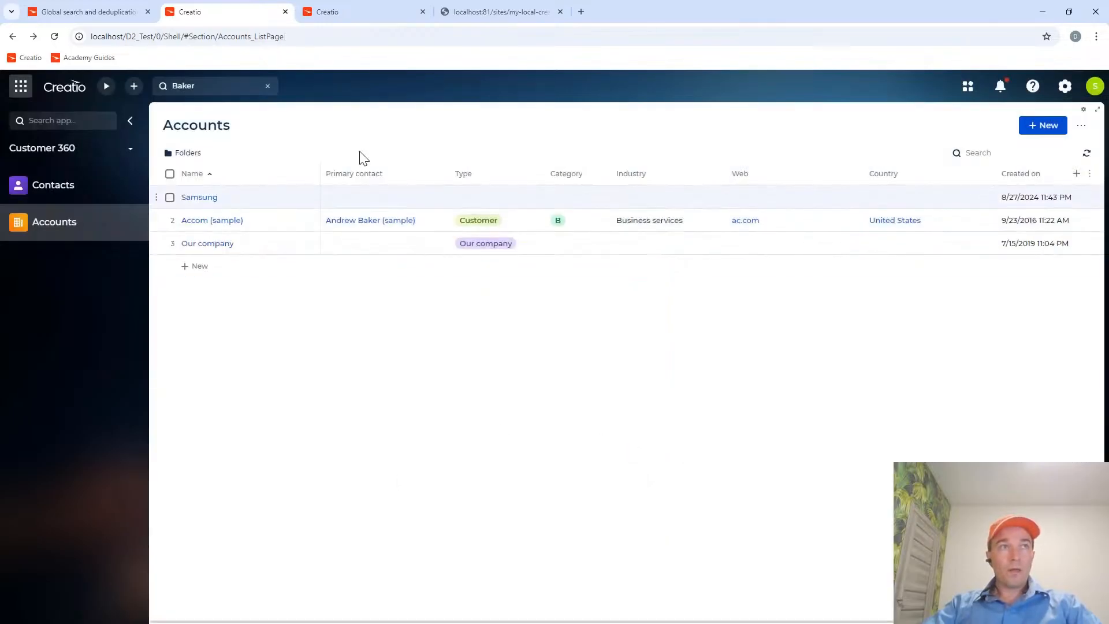
Run a global search for Samsung, check the results for the new account, and clear the search text.
type("Sams")
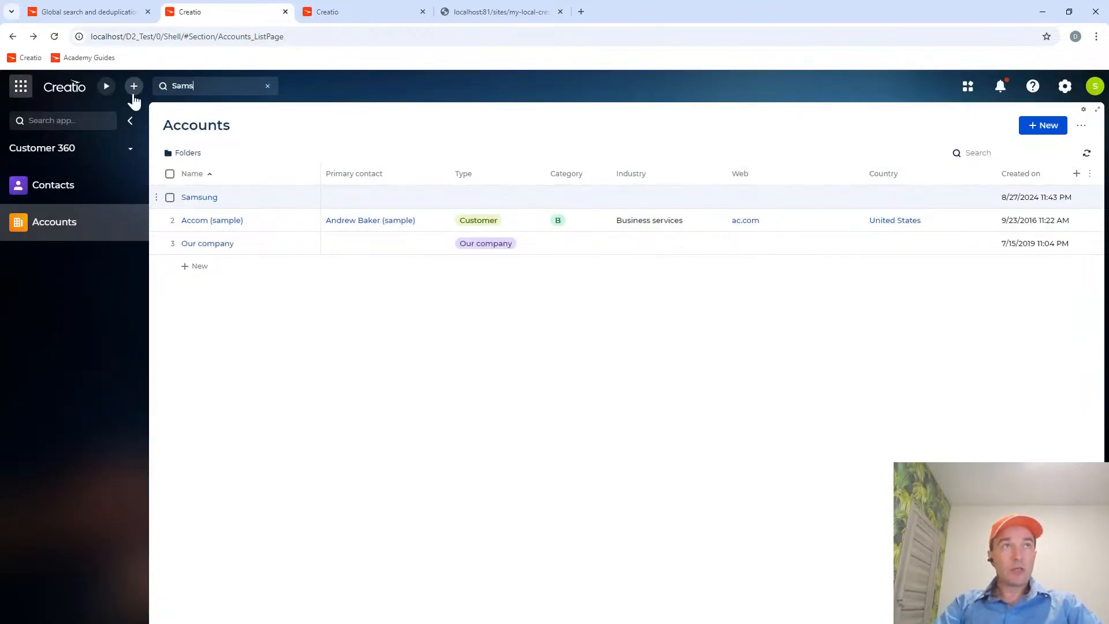
key("Return")
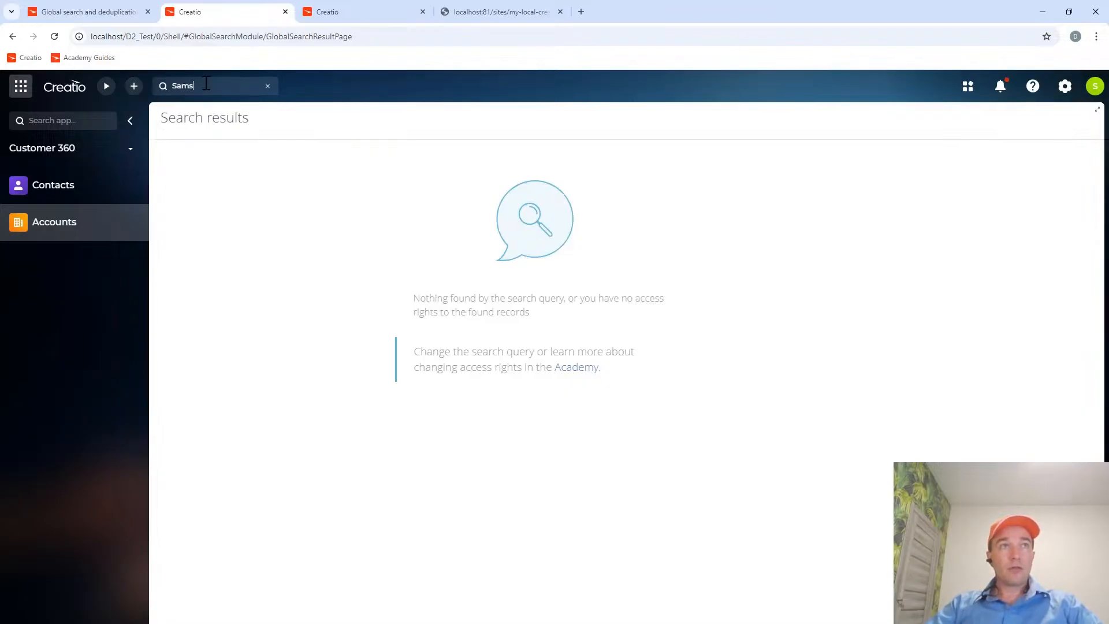
key("Return")
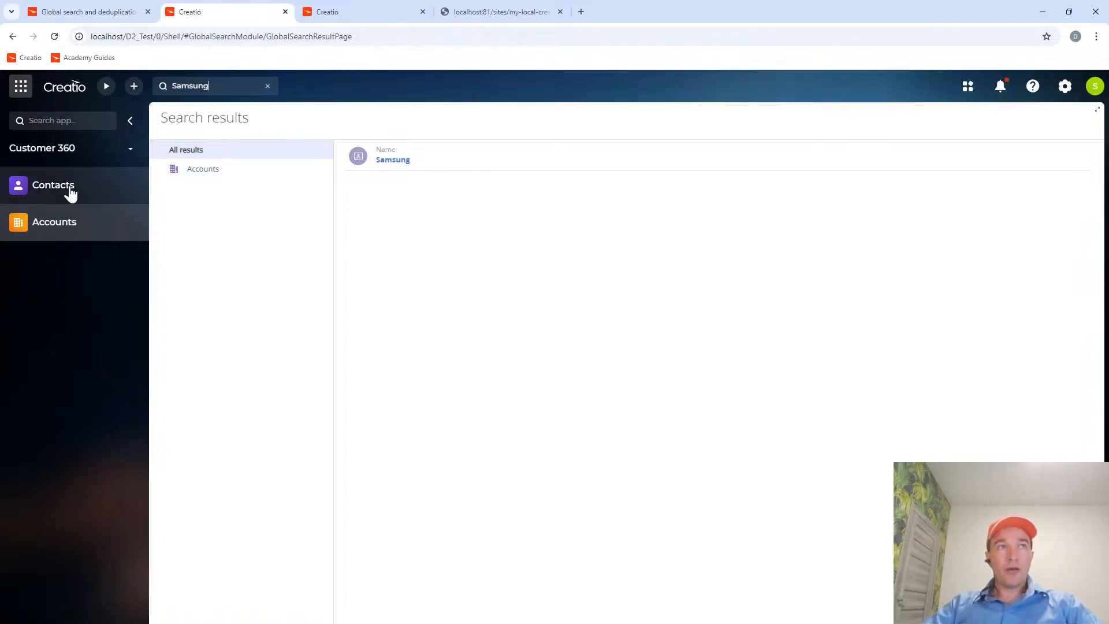
left_click(268, 87)
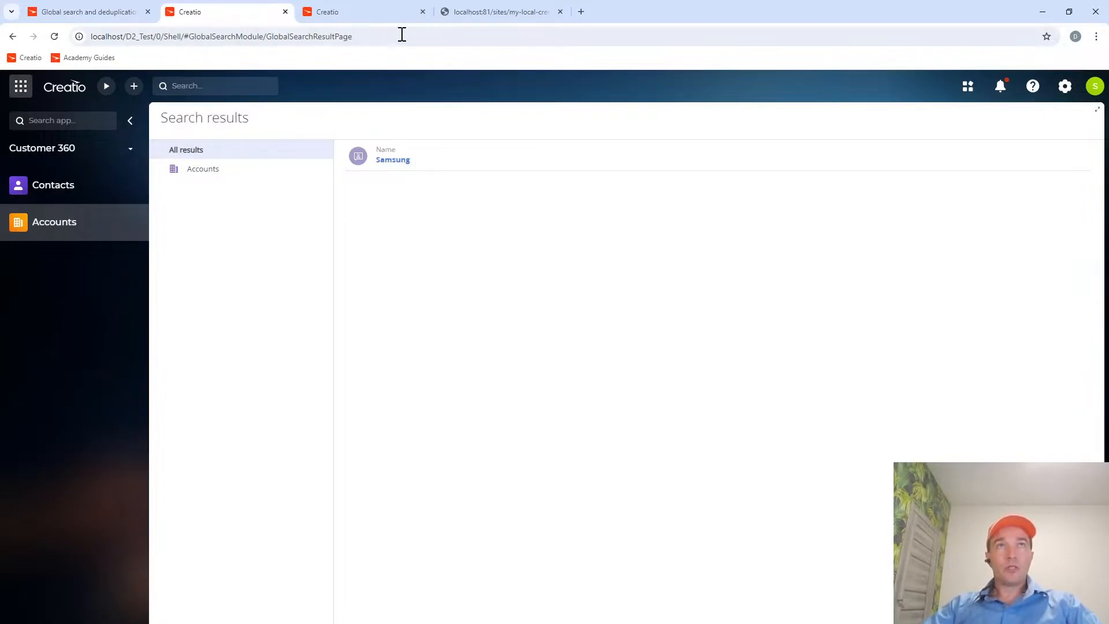
Switch to docker-info.txt in Far Manager and review the search/state error responses and the SQL Server TCP/IP fix notes.
left_click(92, 12)
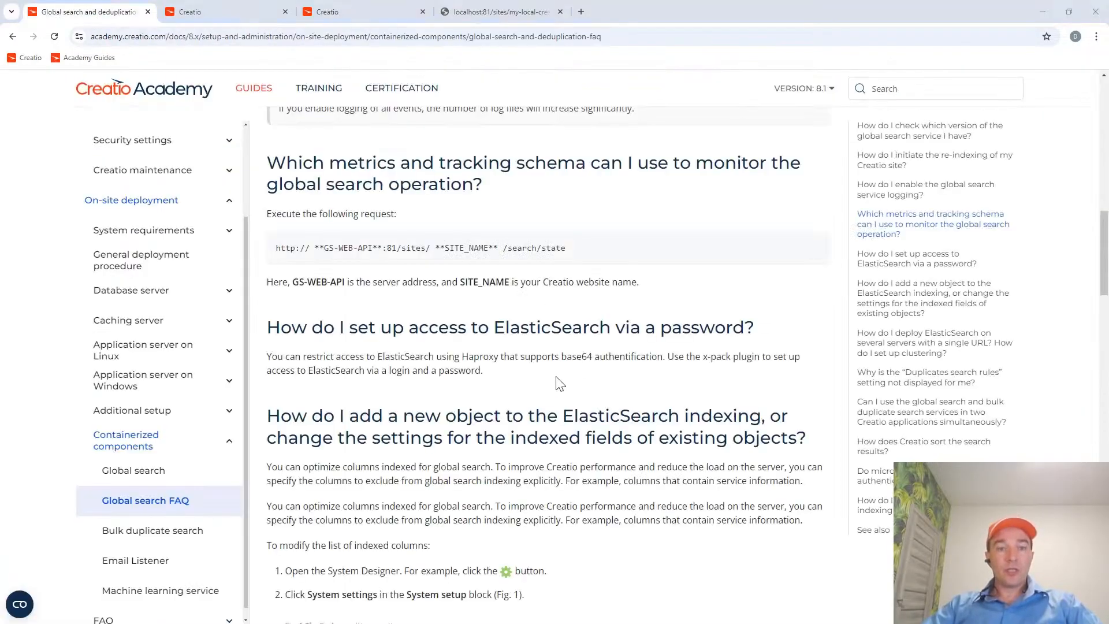
key("alt+Tab")
key("Down")
key("Down")
key("Down")
key("Down")
key("Down")
key("Down")
key("Down")
key("Down")
key("Down")
key("Down")
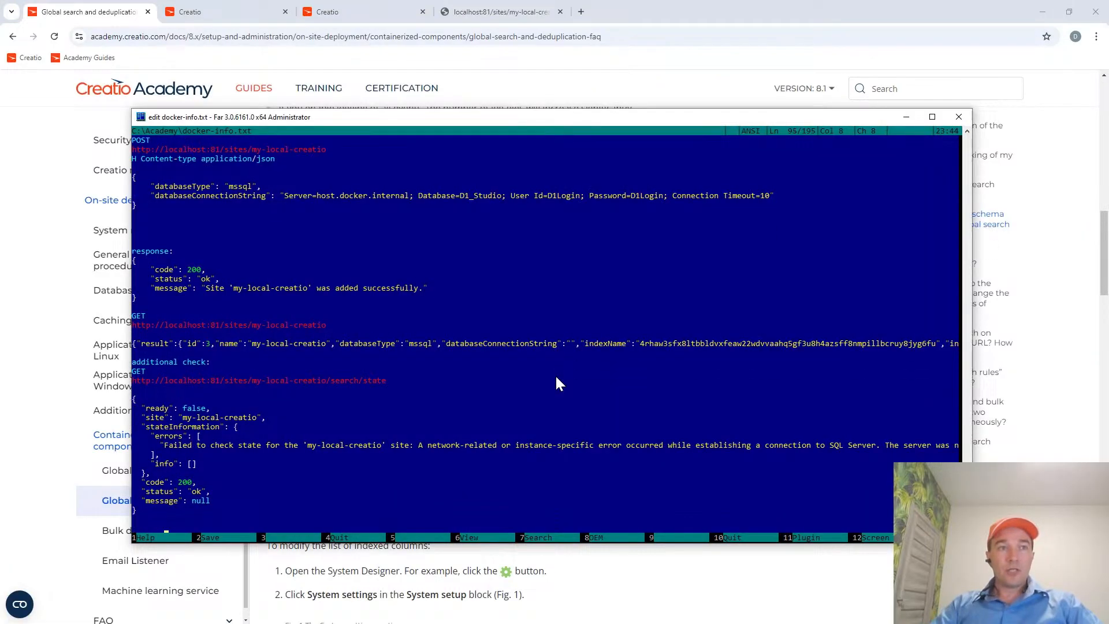
key("Down")
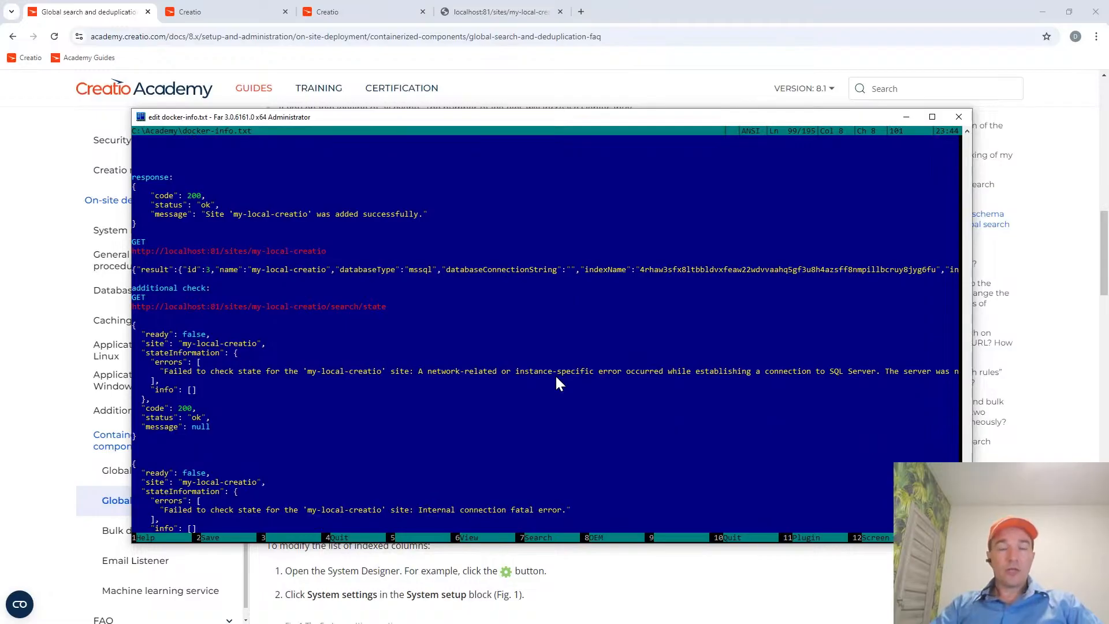
key("Down")
key("Down")
key("Down")
key("Down")
key("Down")
key("Down")
key("Down")
key("Down")
key("Down")
key("Down")
key("Down")
key("Down")
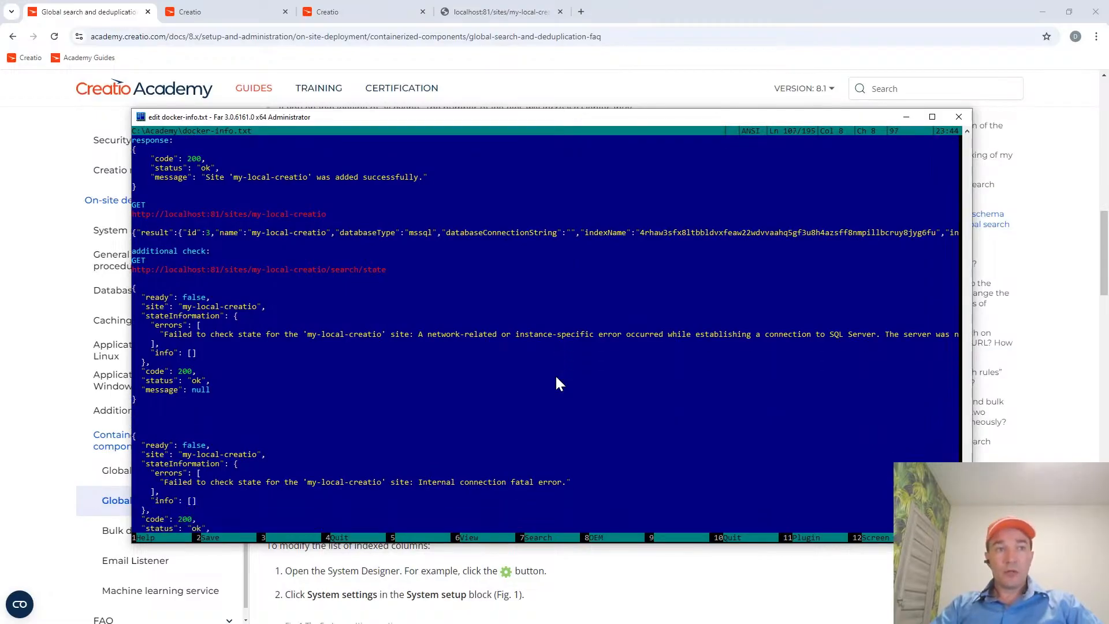
key("Down")
key("Up")
key("Up")
key("Up")
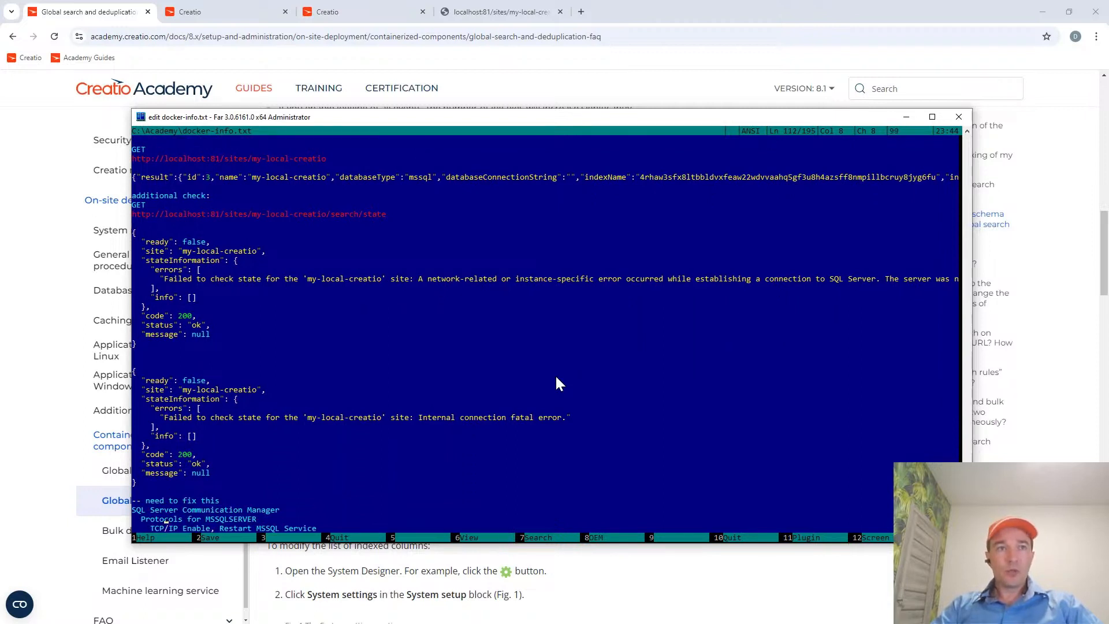
key("Down")
key("Down")
key("Down")
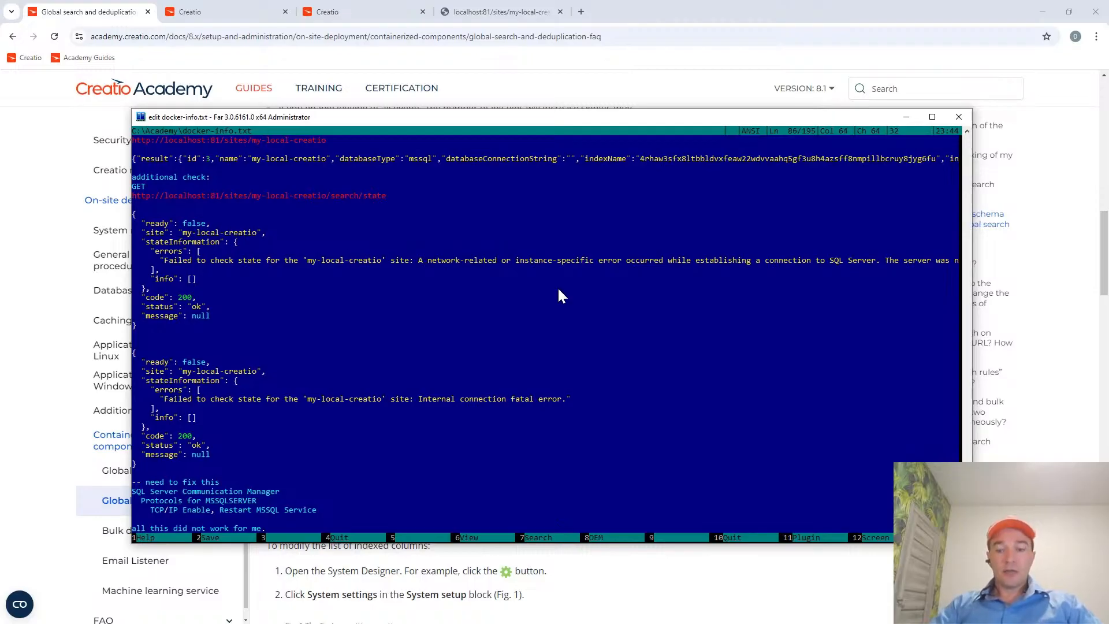
Highlight the network-related SQL Server connection error in the first search/state response to read it, and clear the selection.
key("shift+Right")
key("shift+Right")
key("shift+Right")
key("shift+Right")
key("shift+Right")
key("shift+Right")
key("shift+Right")
key("shift+Right")
key("shift+Right")
key("shift+Right")
key("shift+Right")
key("shift+Right")
key("shift+Right")
key("shift+Right")
key("shift+Right")
key("shift+Right")
key("shift+Right")
key("shift+Right")
key("shift+Right")
key("shift+Right")
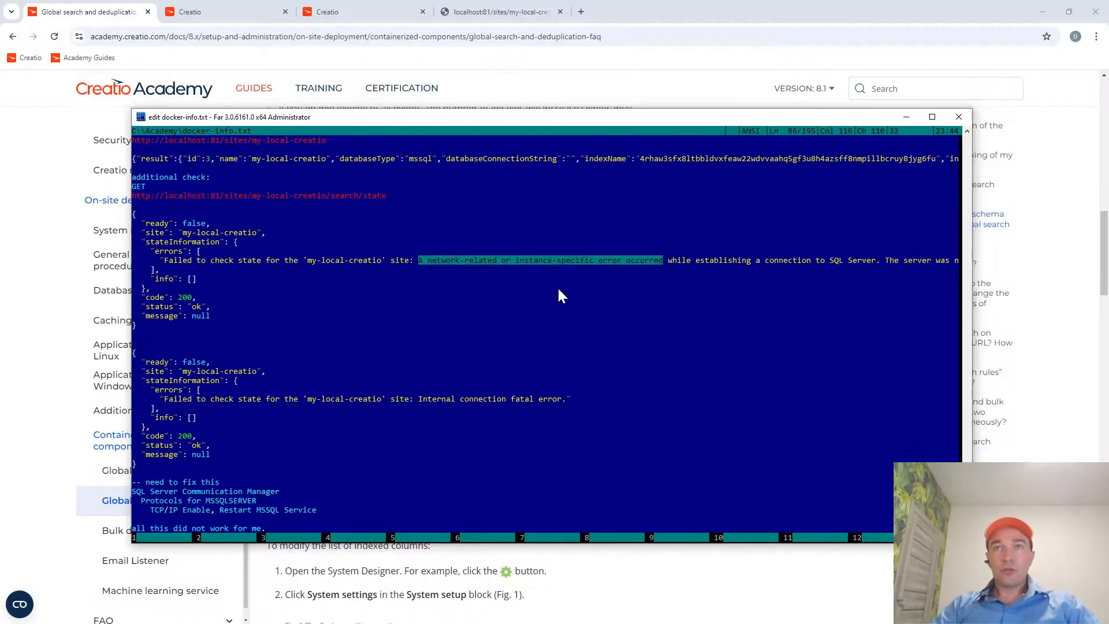
key("shift+Right")
key("shift+Right")
key("shift+Right")
key("shift+Right")
key("shift+Right")
key("shift+Right")
key("shift+Right")
key("shift+Right")
key("shift+Right")
key("shift+Right")
key("shift+Right")
key("shift+Right")
key("shift+Right")
key("shift+Right")
key("shift+Right")
key("shift+Right")
key("shift+Right")
key("shift+Right")
key("shift+Right")
key("shift+Right")
key("shift+Right")
key("shift+Right")
key("shift+Right")
key("shift+Right")
key("shift+Right")
key("shift+Right")
key("shift+Right")
key("shift+Right")
key("shift+Right")
key("shift+Right")
key("shift+Right")
key("shift+Right")
key("shift+Right")
key("shift+Right")
key("shift+Right")
key("shift+Right")
key("shift+Right")
key("shift+Right")
key("shift+Right")
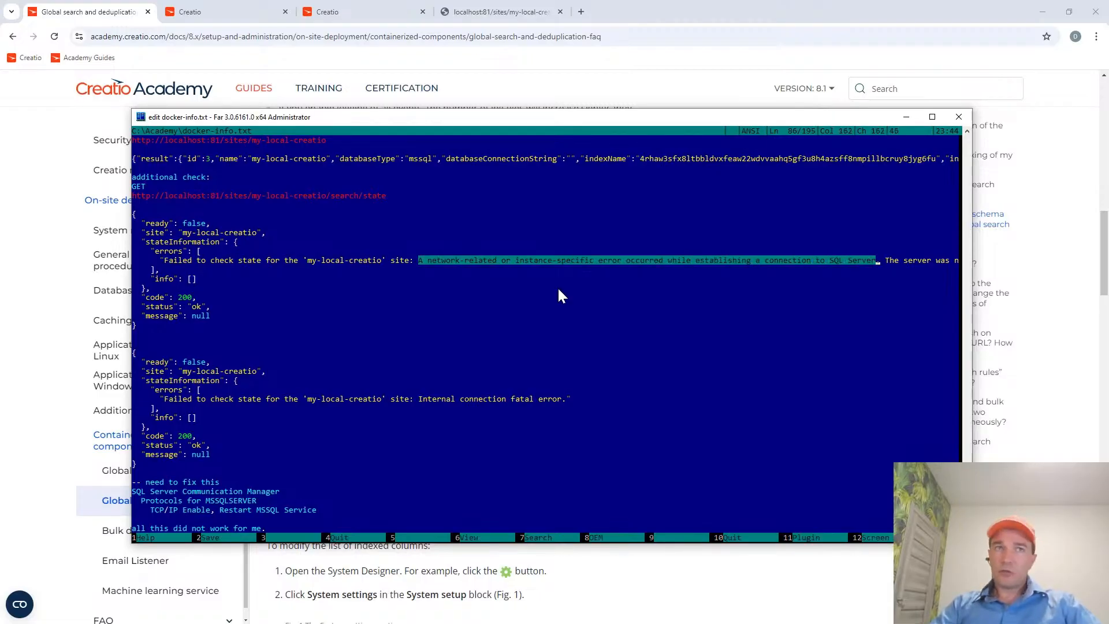
key("Left")
key("Left")
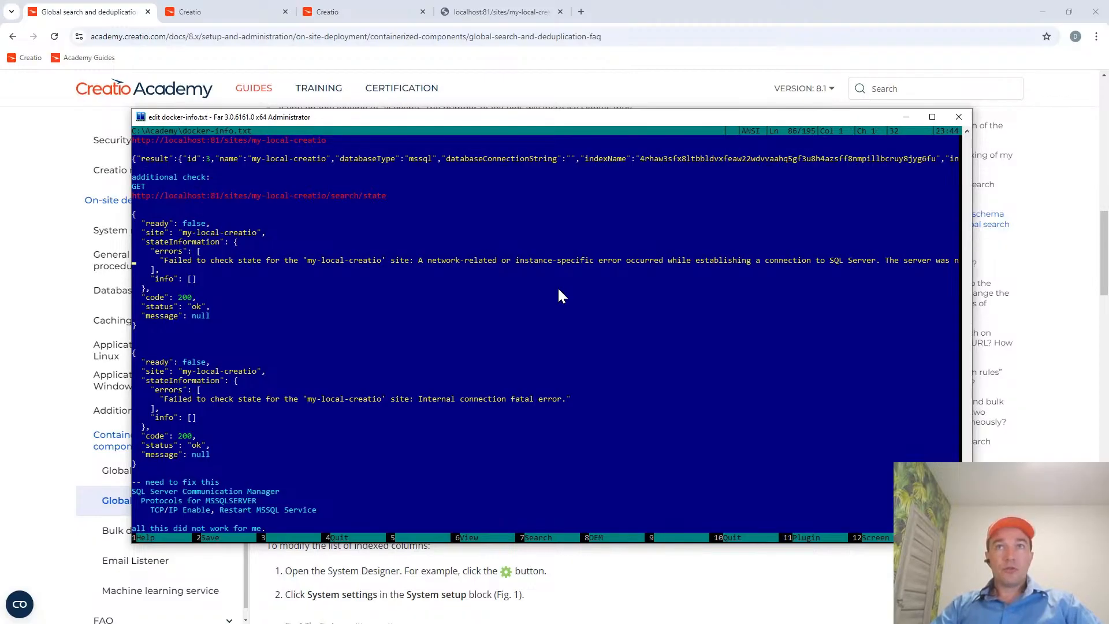
Switch to Postman, open the POST request for localhost:81/sites/my-local-creatio and examine the databaseConnectionString value in its body.
key("alt+Tab")
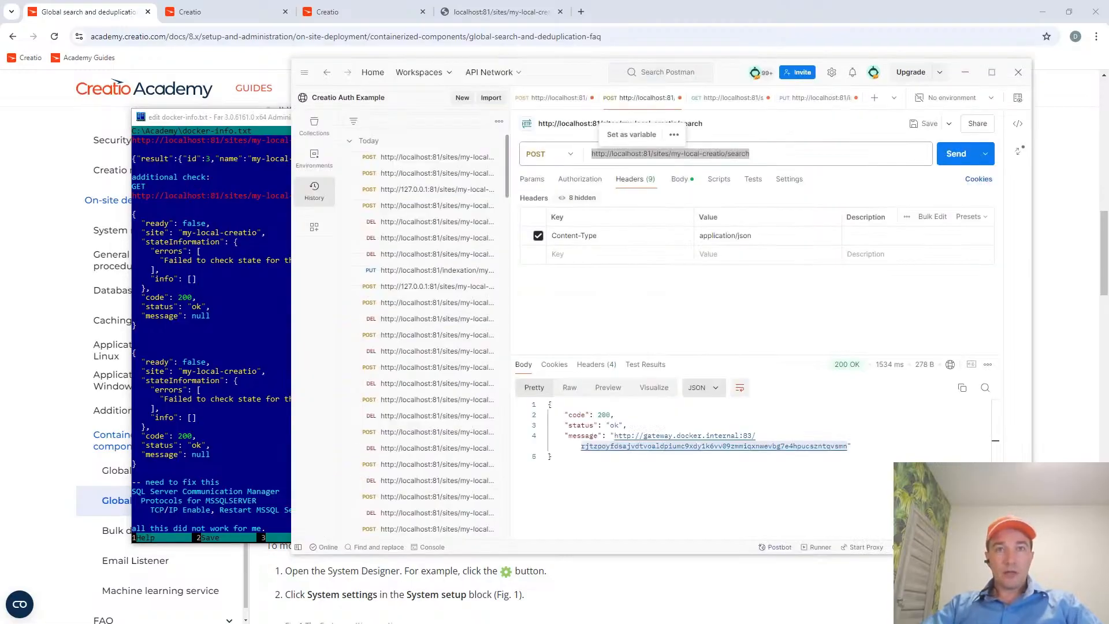
left_click(550, 107)
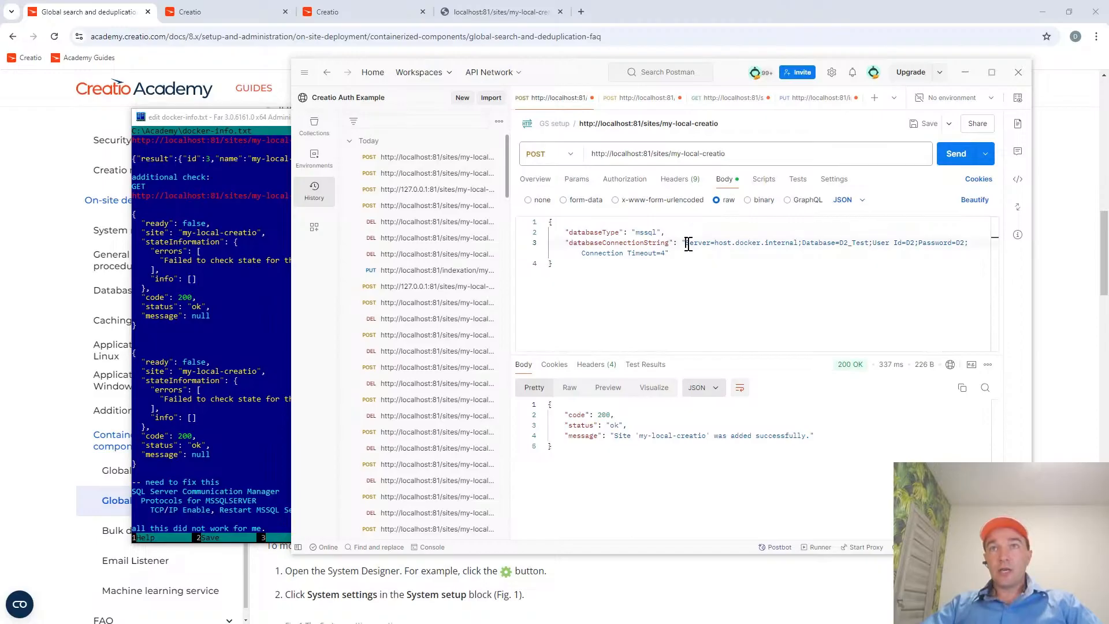
left_click_drag(685, 242, 966, 249)
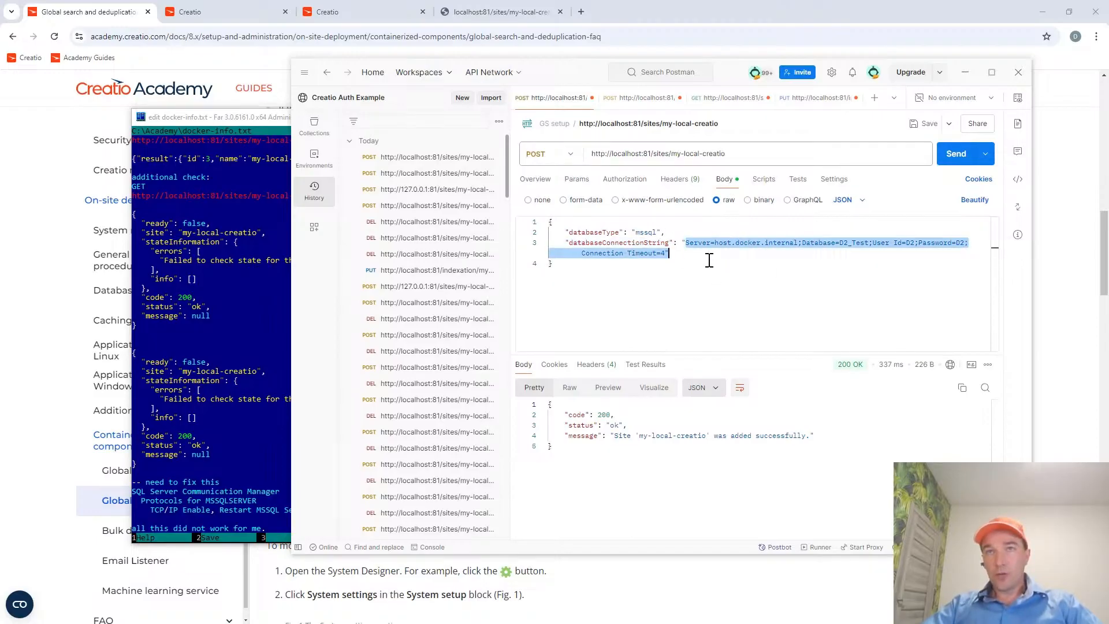
left_click(686, 255)
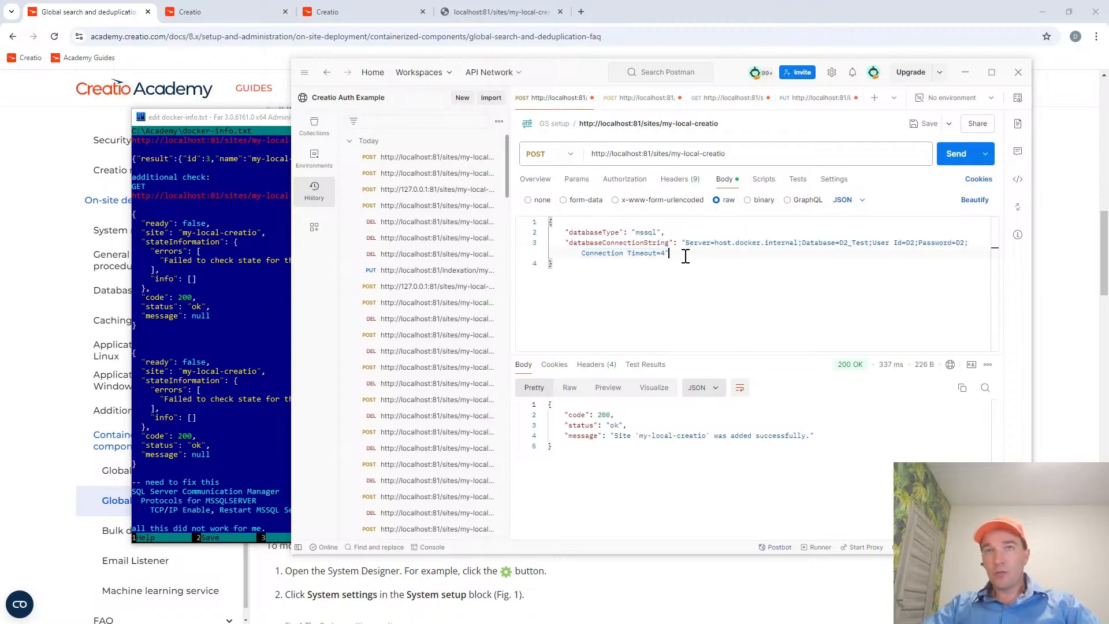
left_click_drag(685, 243, 669, 254)
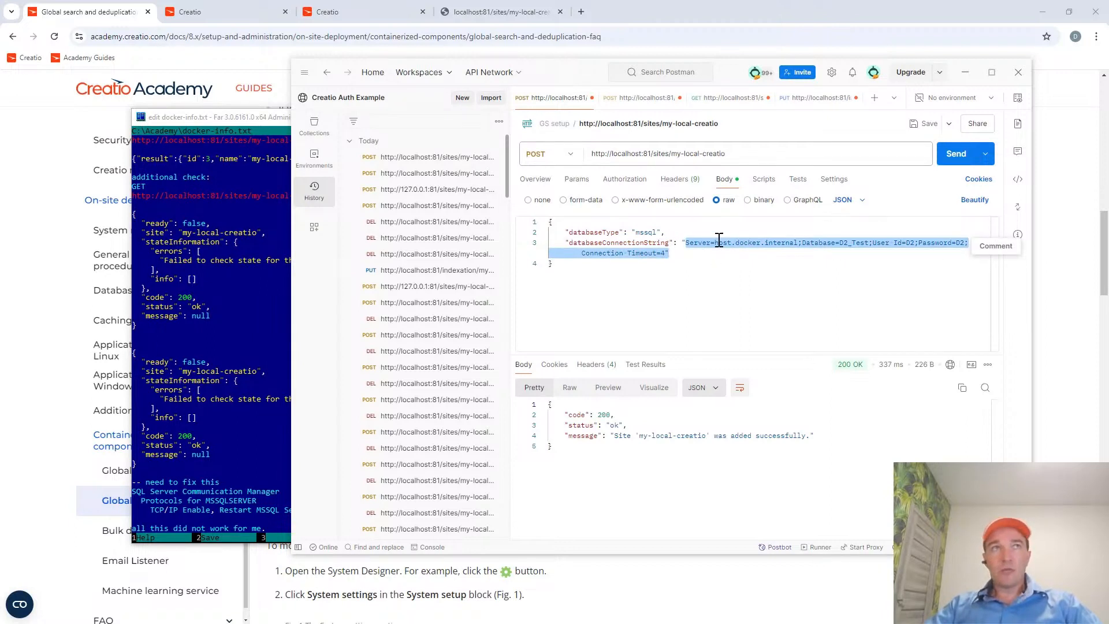
Return to the Creatio search results and open enlarged browser developer tools showing network activity.
left_click(220, 12)
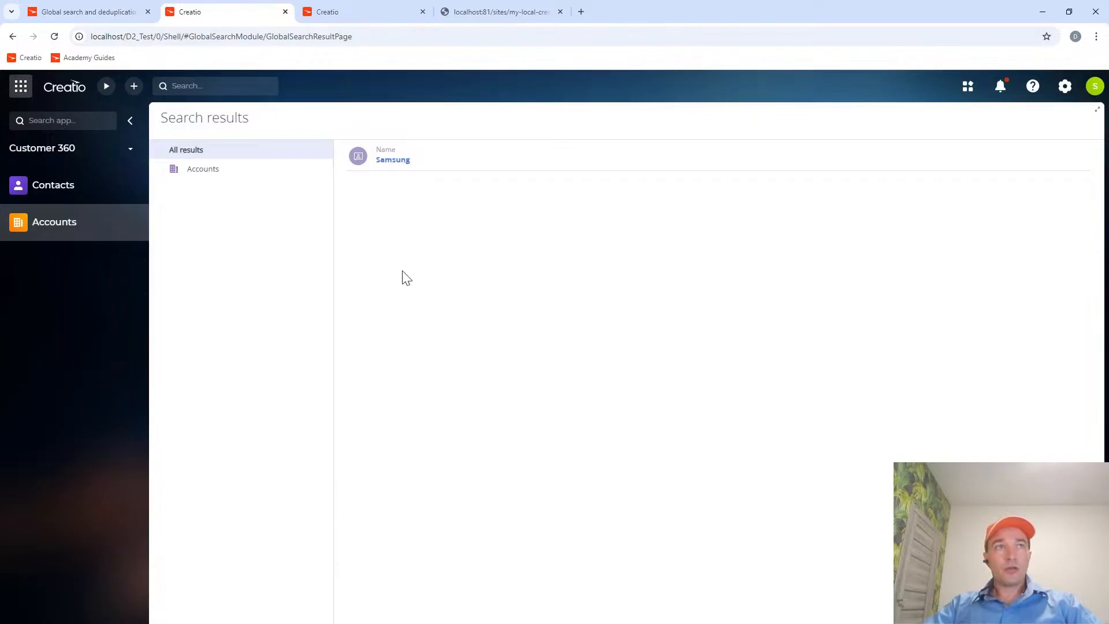
key("F12")
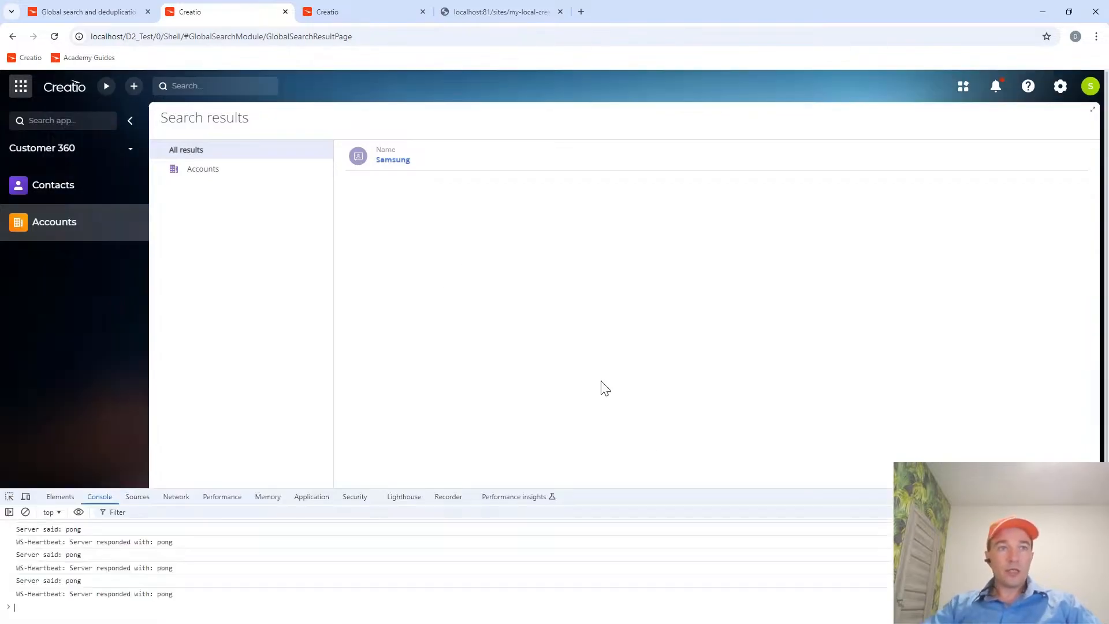
left_click_drag(671, 490, 436, 385)
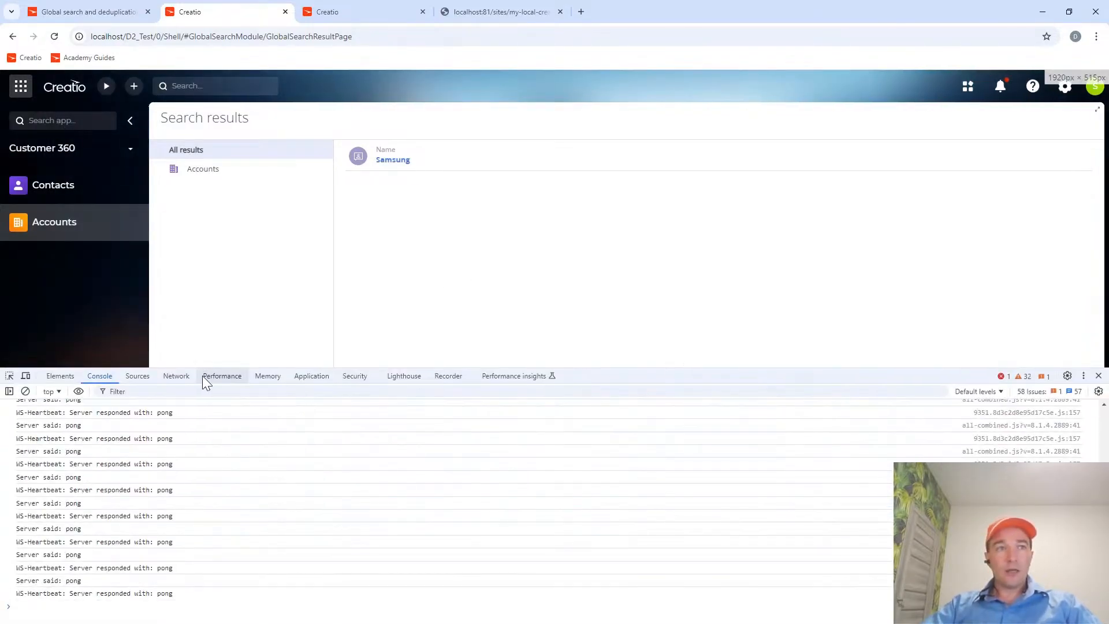
left_click(176, 376)
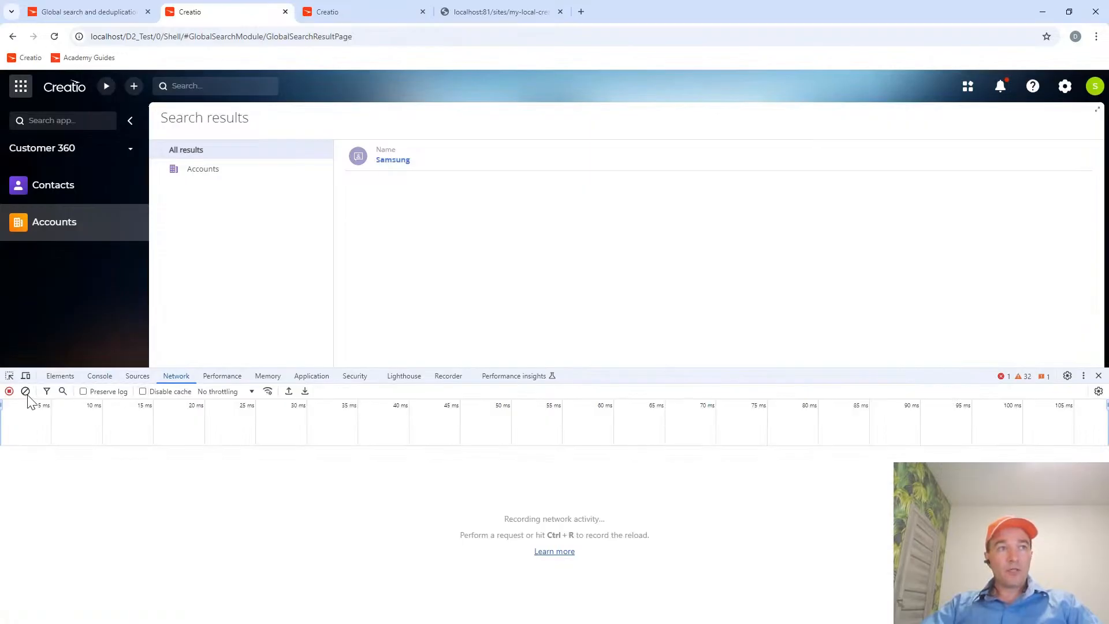
Run a global search for the sample contact's first name while network activity is being recorded.
left_click(216, 90)
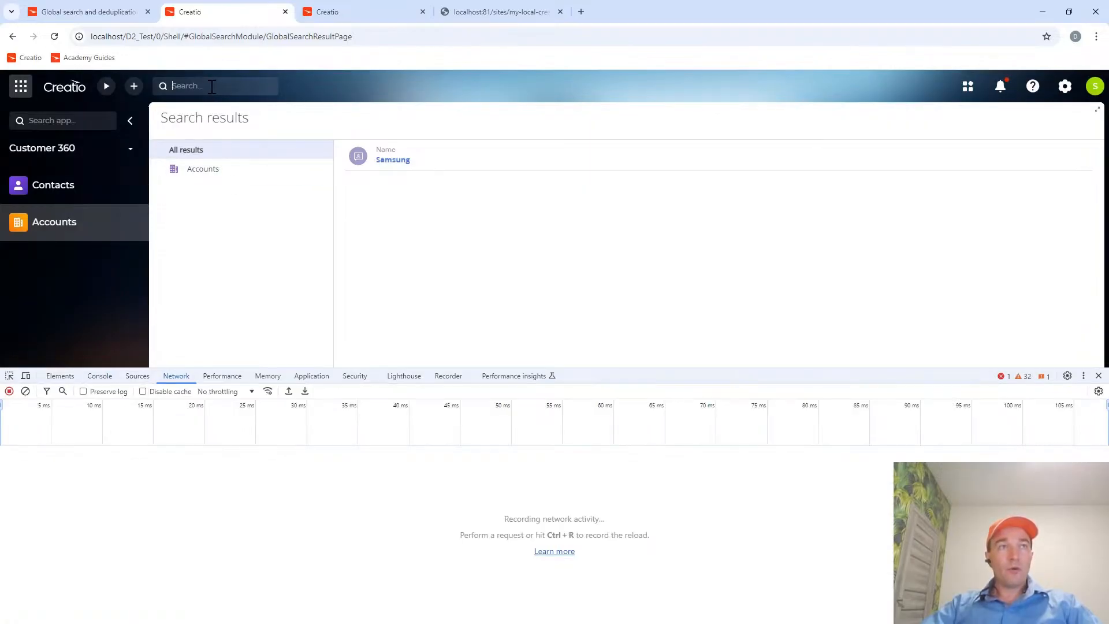
type("A")
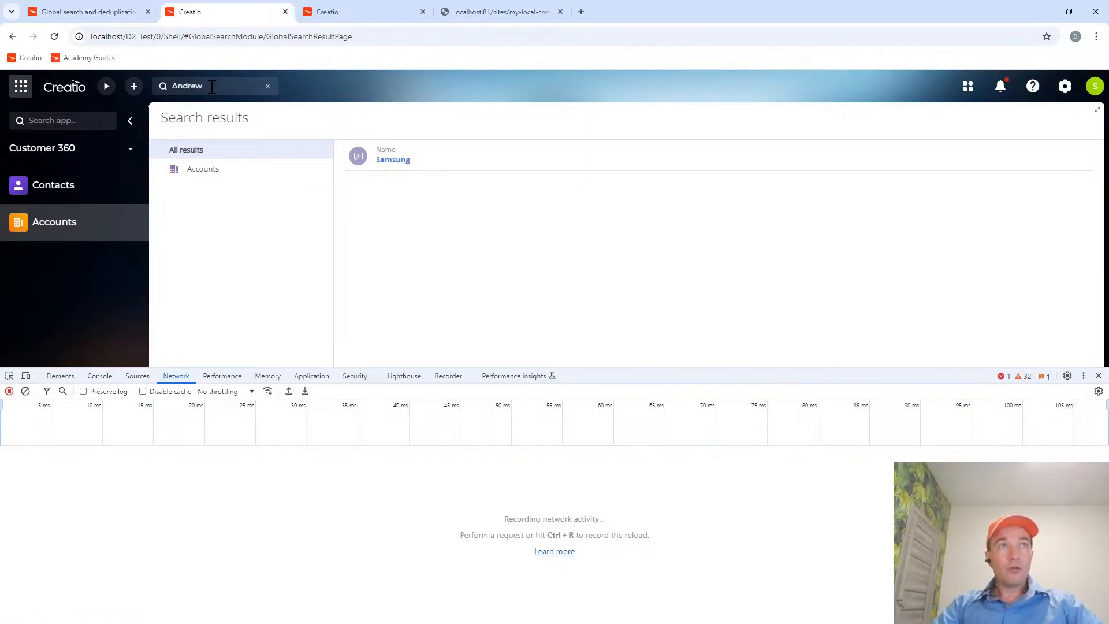
type("ndrew")
key("Return")
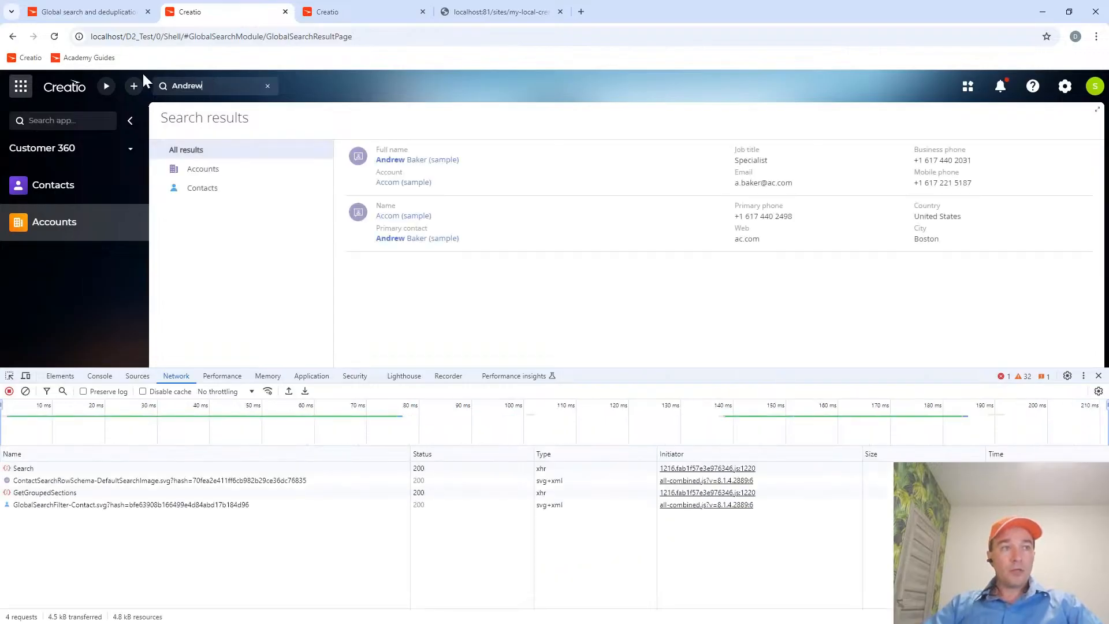
Open the recorded Search request and examine the GlobalSearchService/Search request URL in its headers.
left_click(23, 469)
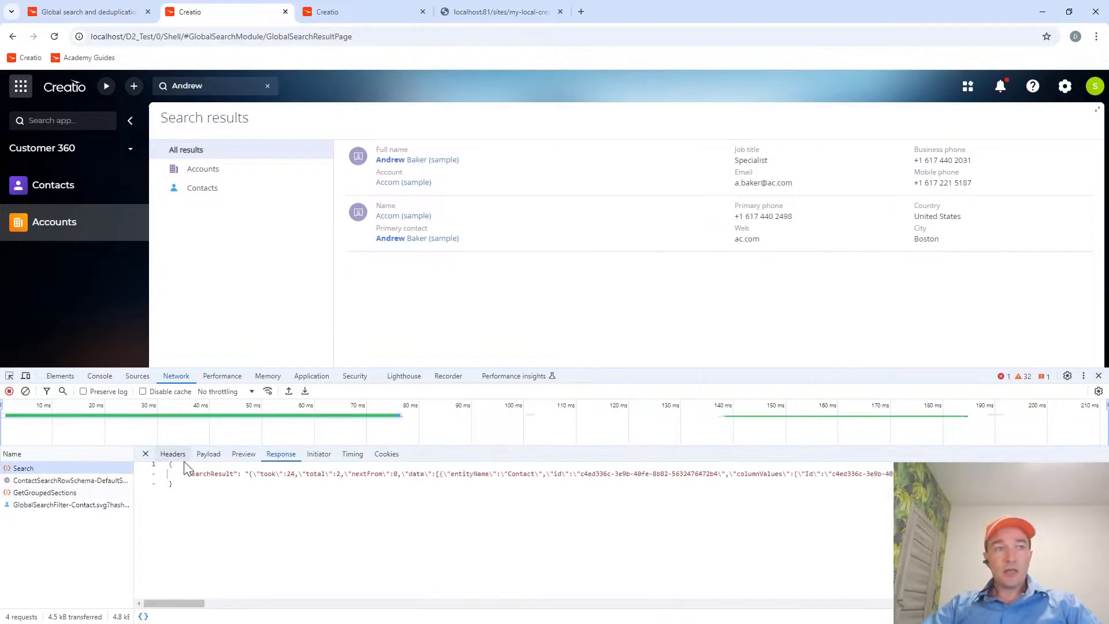
left_click(208, 453)
left_click(173, 454)
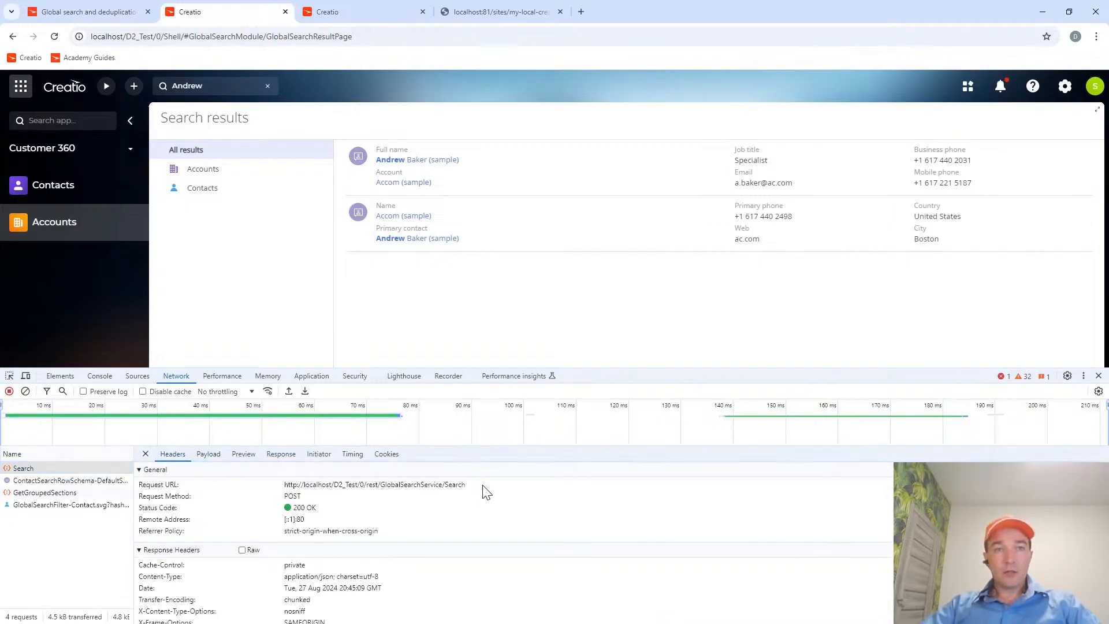
left_click_drag(482, 488, 354, 490)
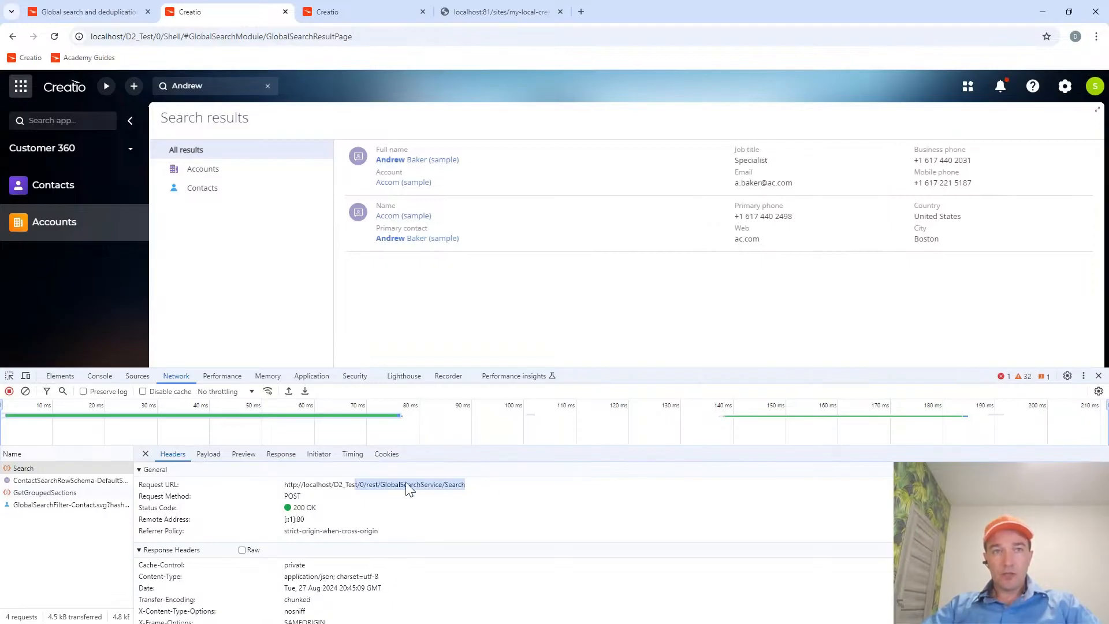
Examine the Search request's payload and read through the SearchResult data in its response.
left_click(208, 453)
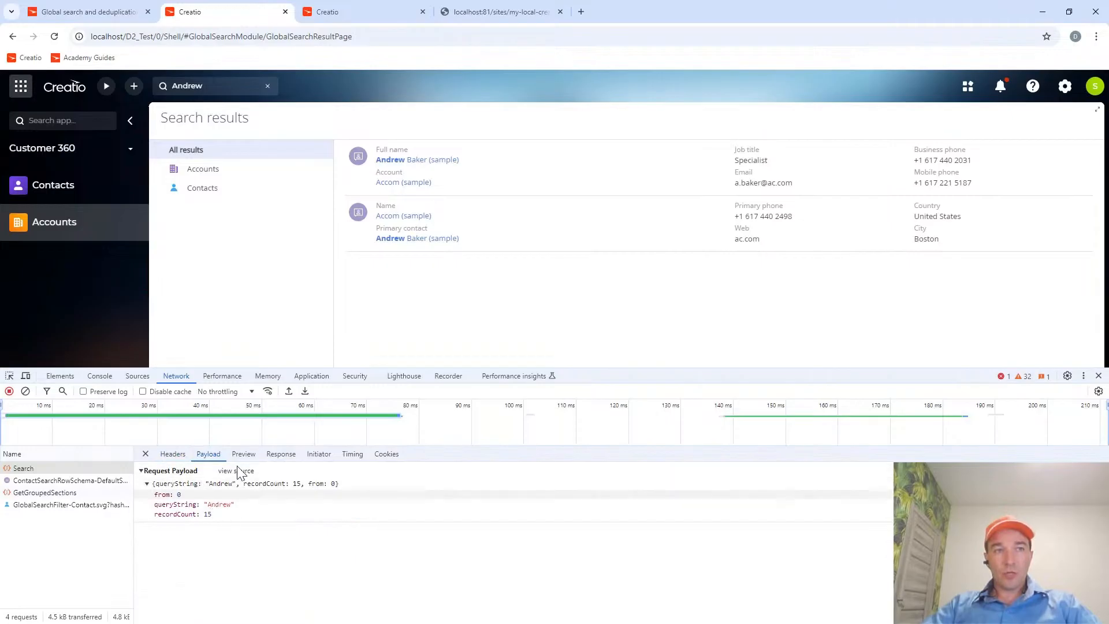
left_click(281, 454)
left_click_drag(181, 604, 178, 604)
left_click(143, 616)
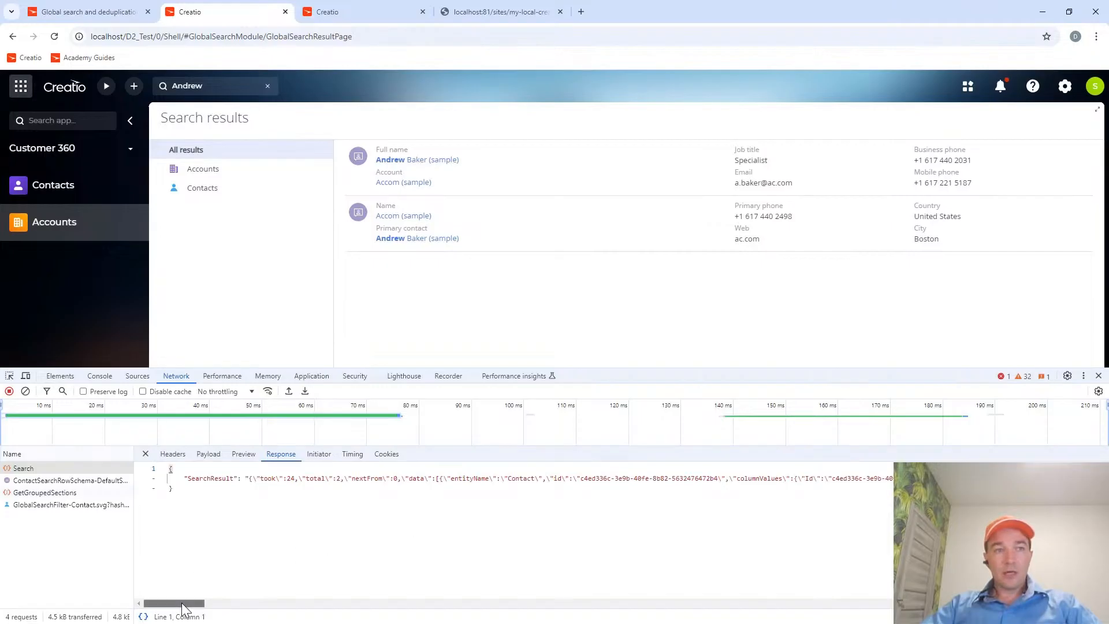
mouse_move(182, 604)
left_mouse_down()
mouse_move(300, 604)
mouse_move(196, 604)
left_mouse_up()
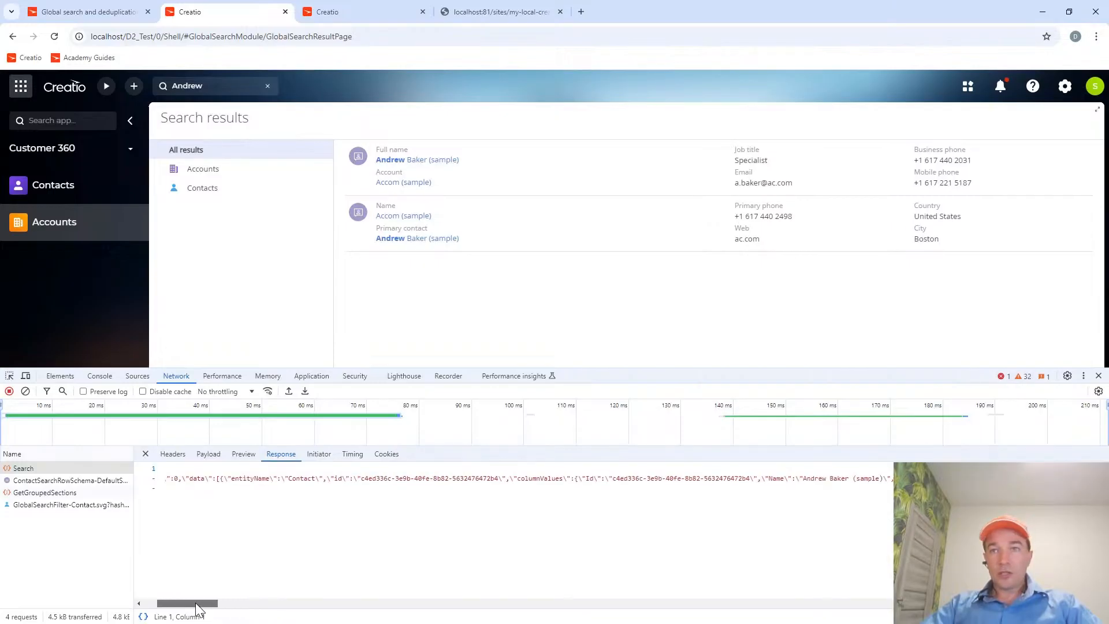
Examine the sample contact's Name value in the Search response data.
left_click_drag(803, 478, 888, 478)
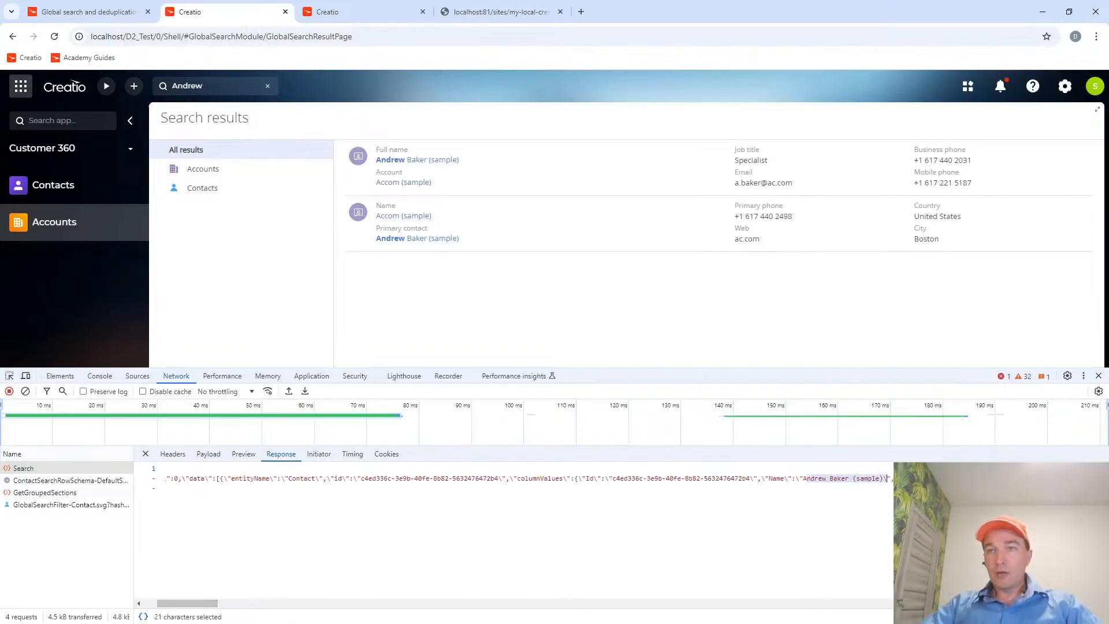
left_click(888, 478)
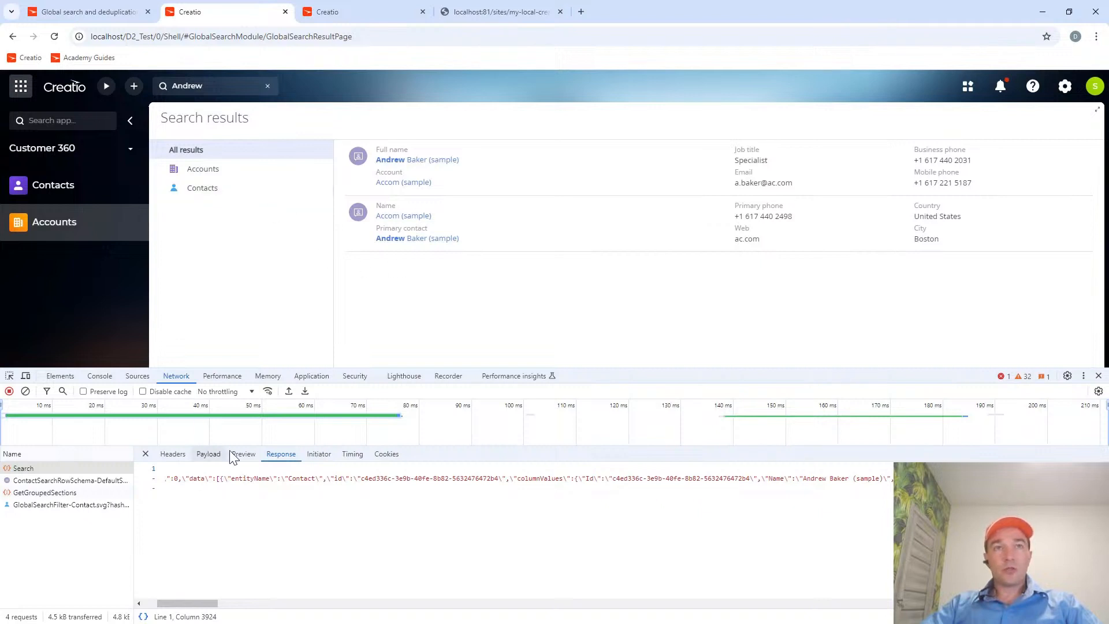
Clear the messages from the developer tools console and reduce the height of the developer tools area.
left_click(99, 376)
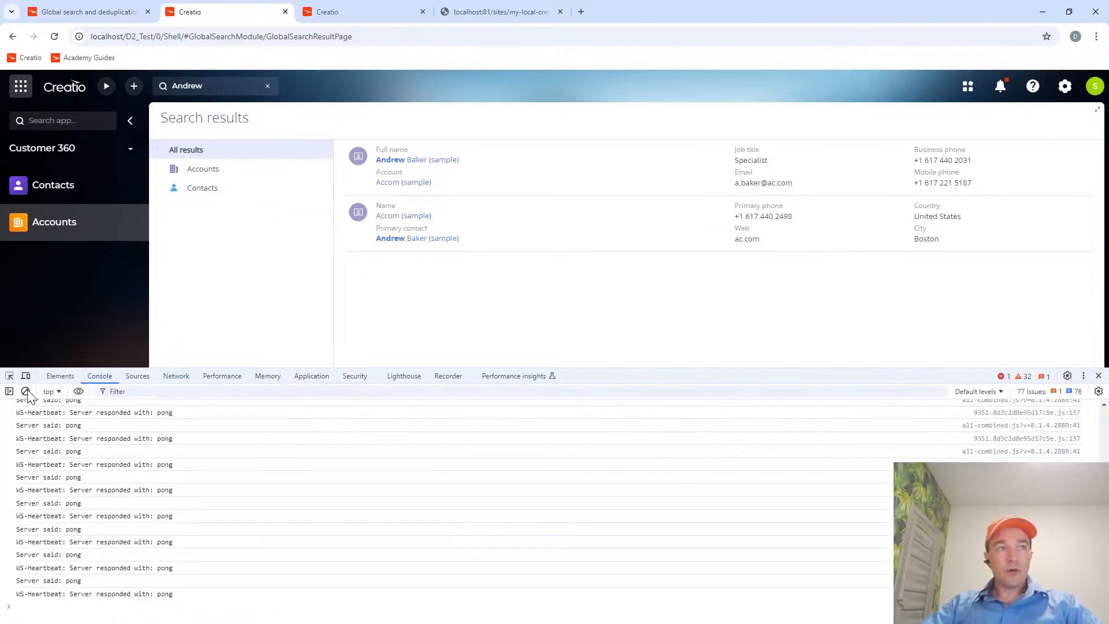
left_click(25, 391)
left_click_drag(819, 369, 819, 400)
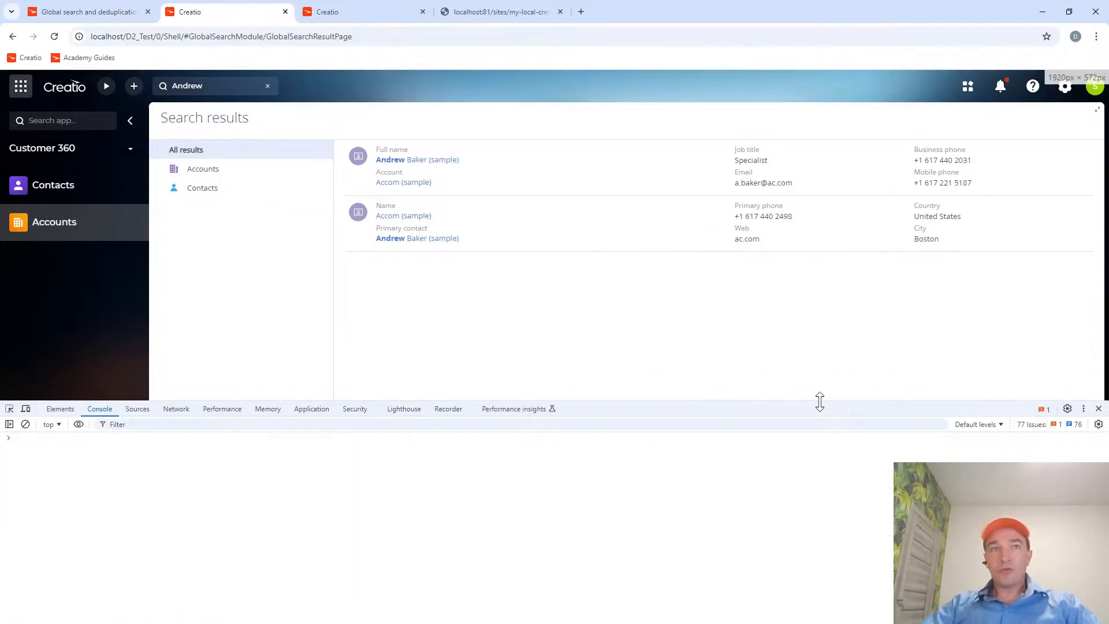
Open the Bulk duplicate search guide in Creatio Academy and review its section on setting up the service using Kubernetes.
left_click(121, 12)
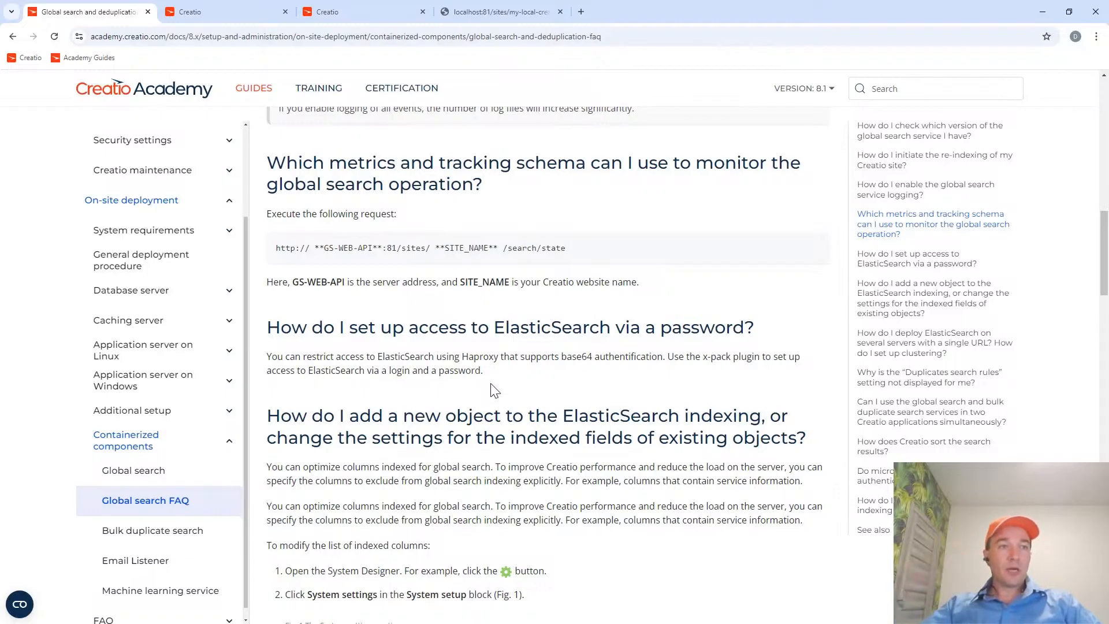
left_click(152, 530)
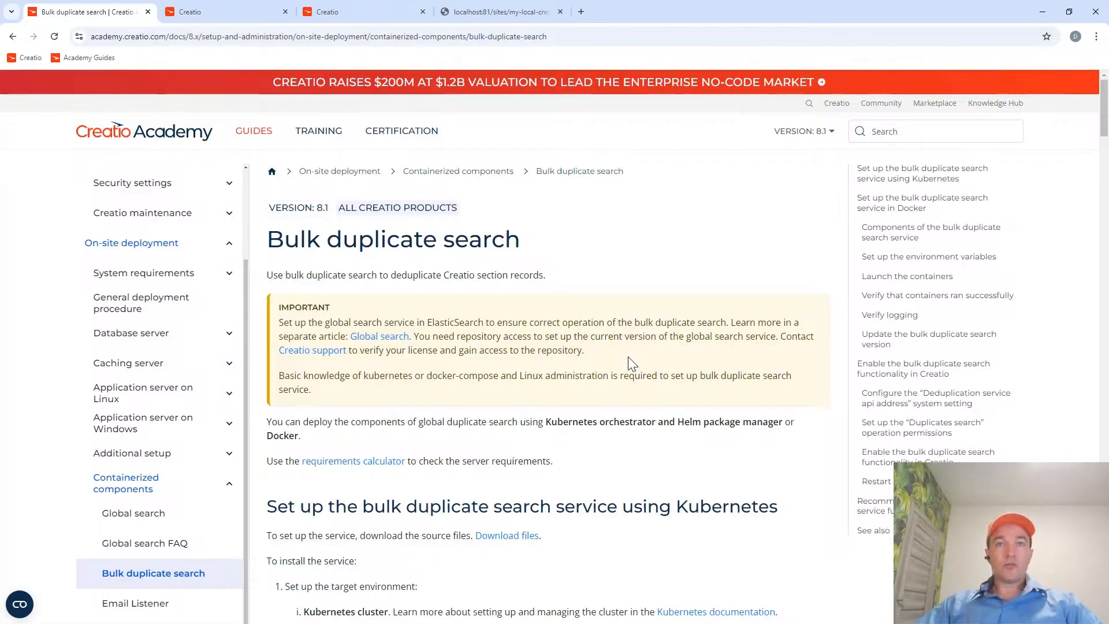
scroll(631, 362, "down", 3)
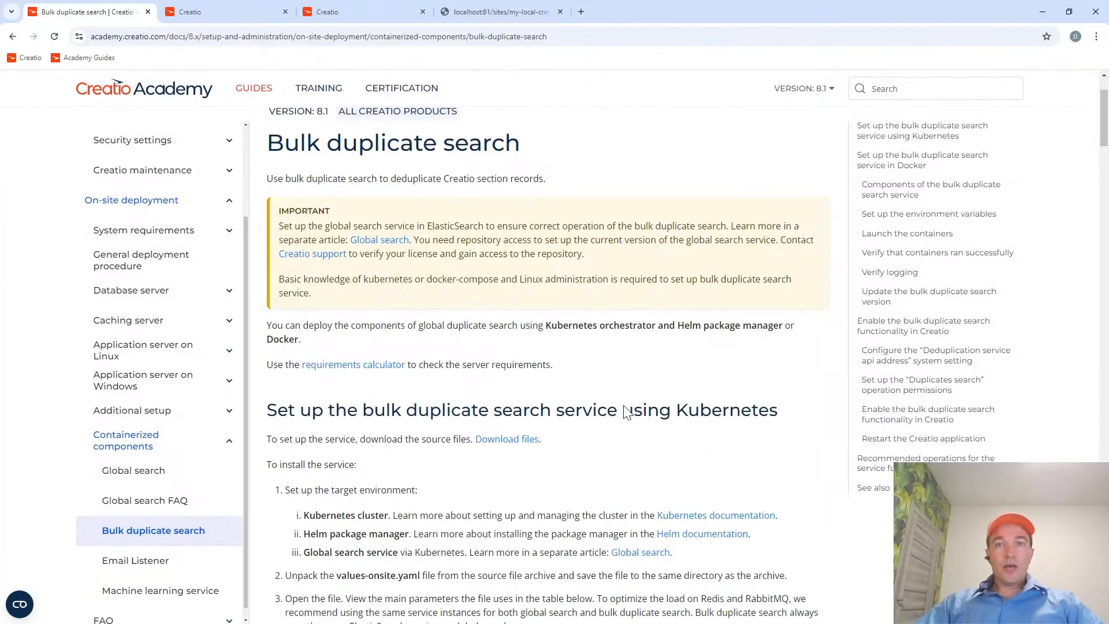
left_click_drag(678, 335, 775, 335)
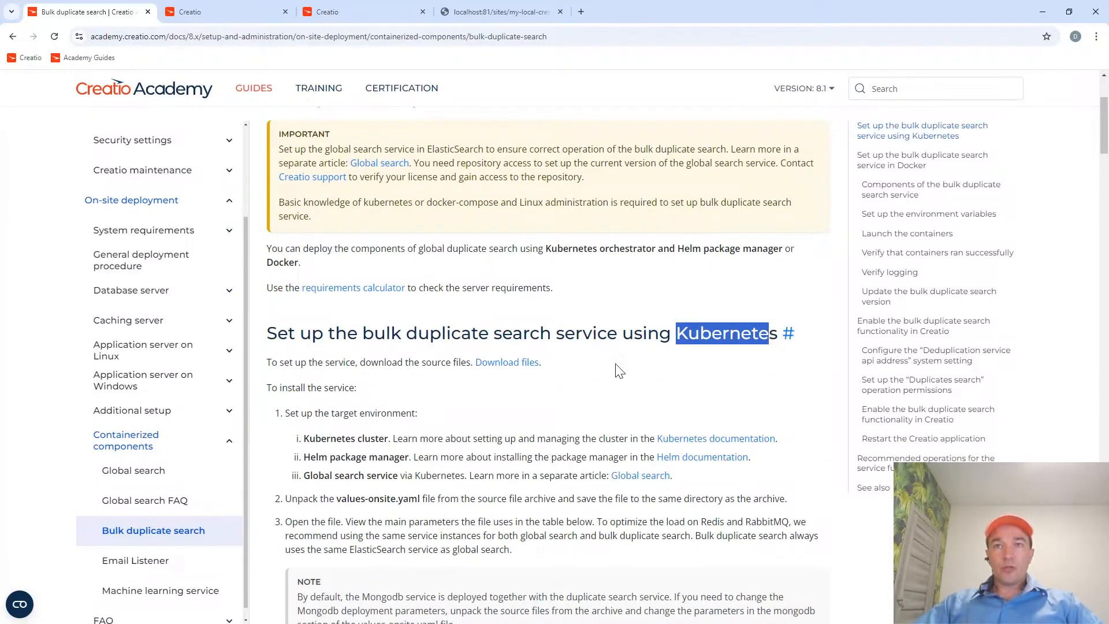
scroll(616, 371, "down", 12)
scroll(473, 392, "down", 20)
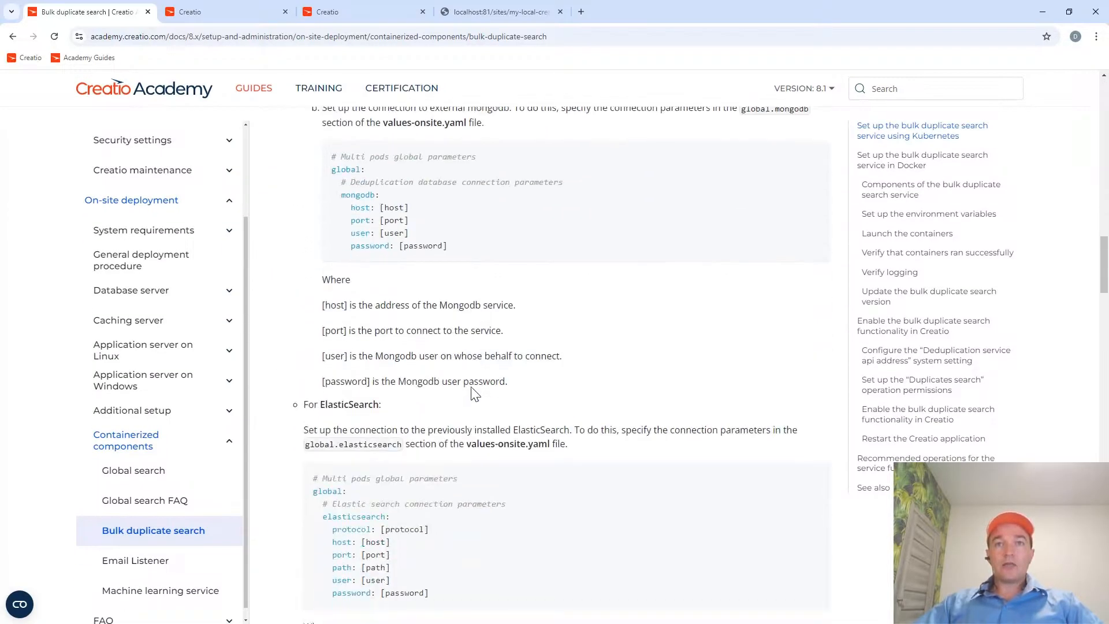
Find the guide's section on setting up bulk duplicate search in Docker and read the global search prerequisite.
scroll(474, 392, "down", 3)
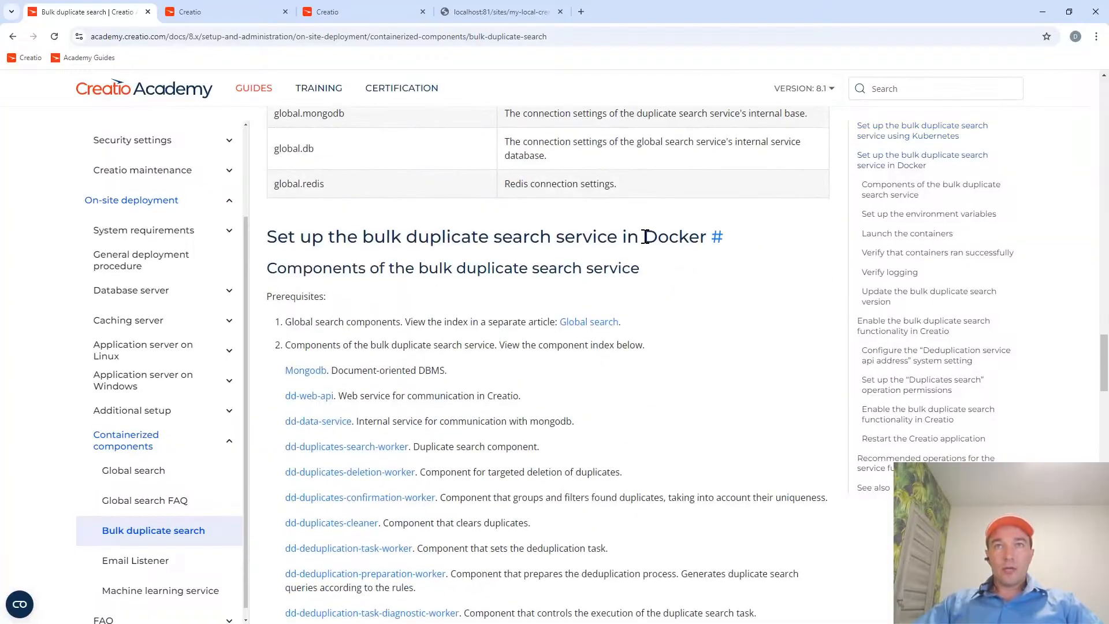
left_click_drag(644, 237, 706, 237)
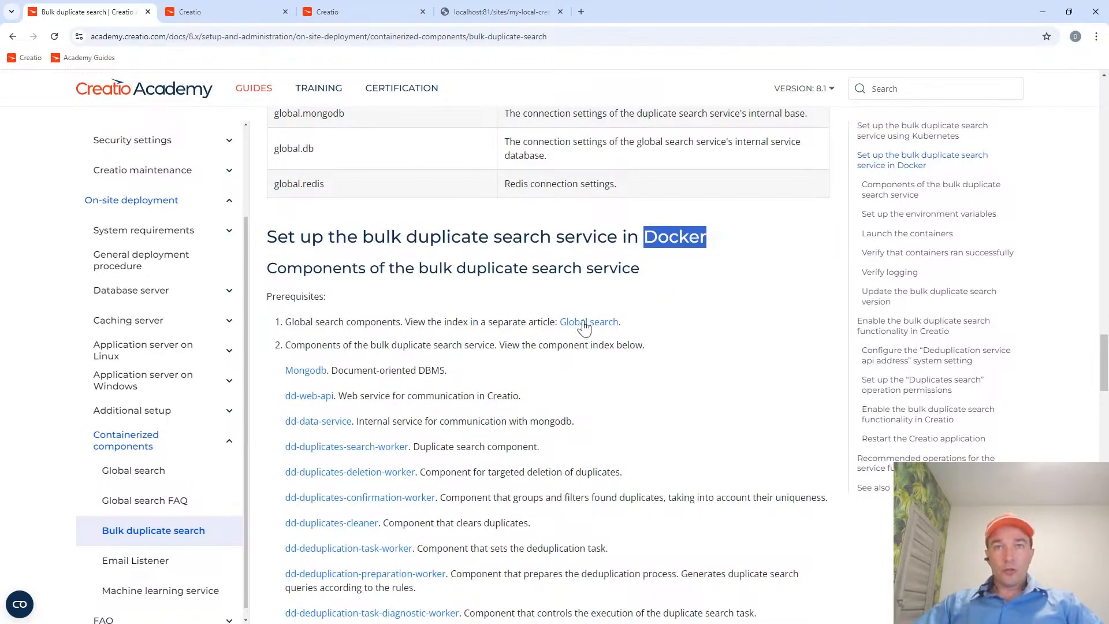
left_click_drag(487, 322, 669, 322)
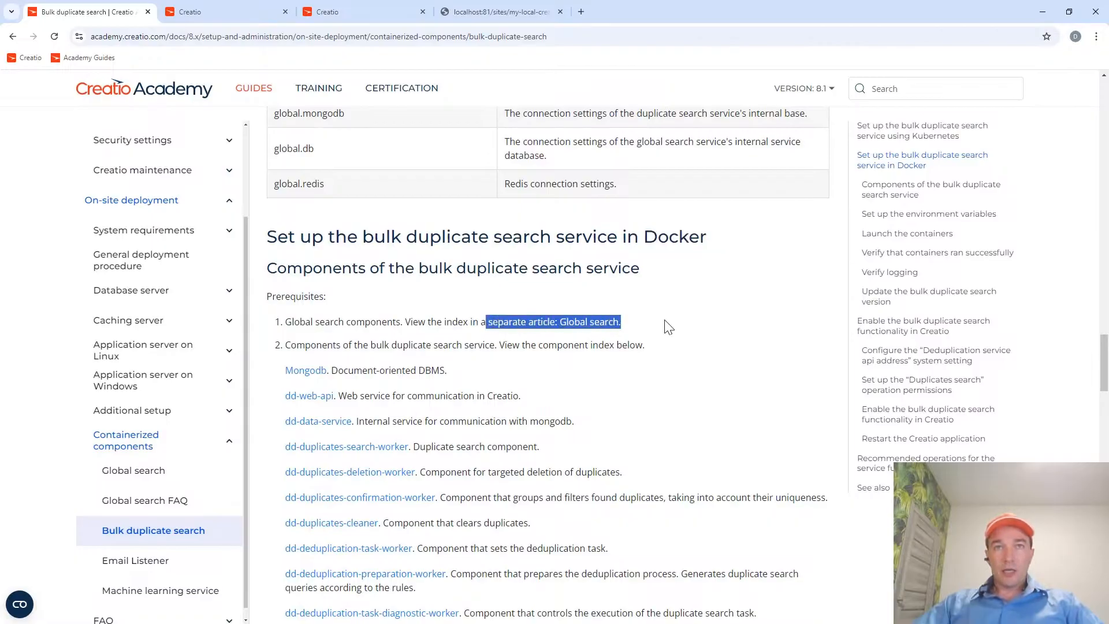
left_click(433, 317)
Review the bulk duplicate search components and download the source files for setting them up in Docker.
scroll(433, 318, "down", 3)
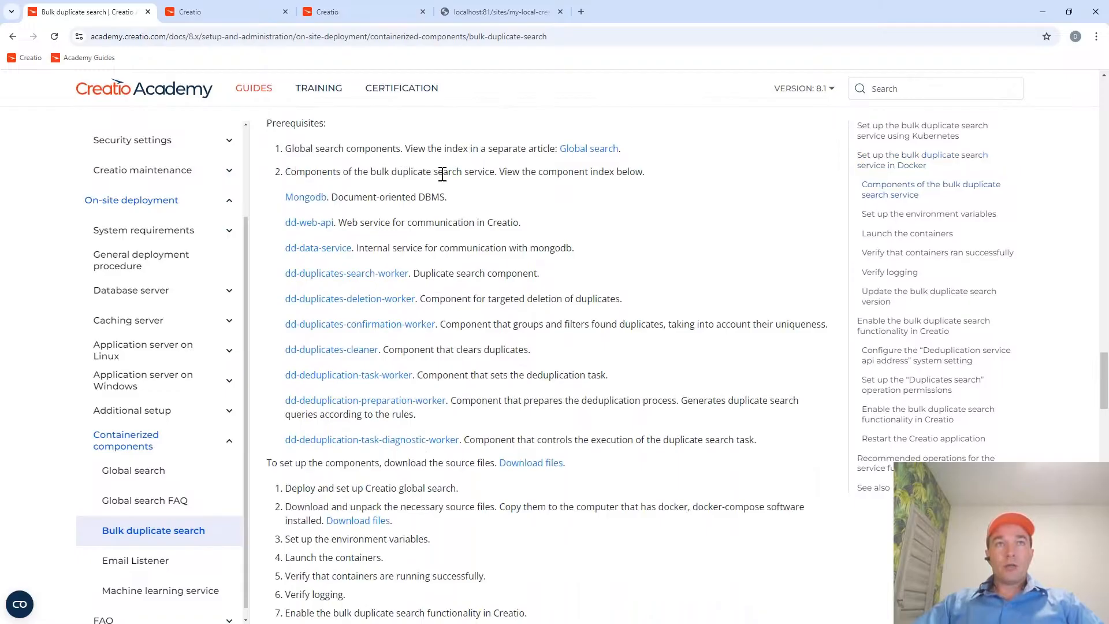
scroll(472, 209, "down", 1)
scroll(471, 205, "down", 1)
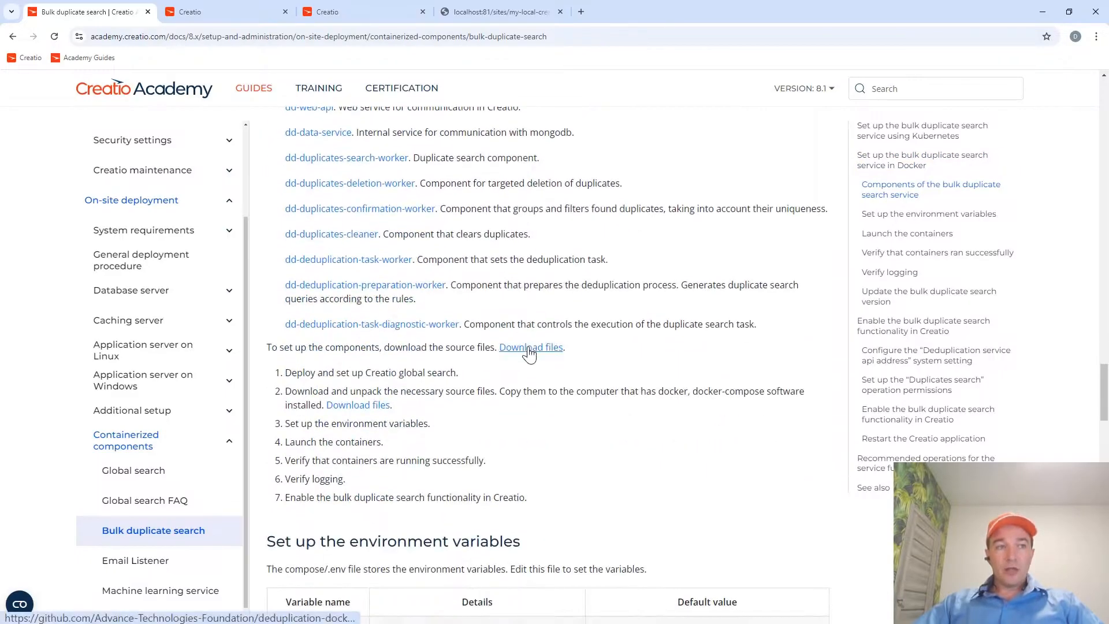
left_click(528, 349)
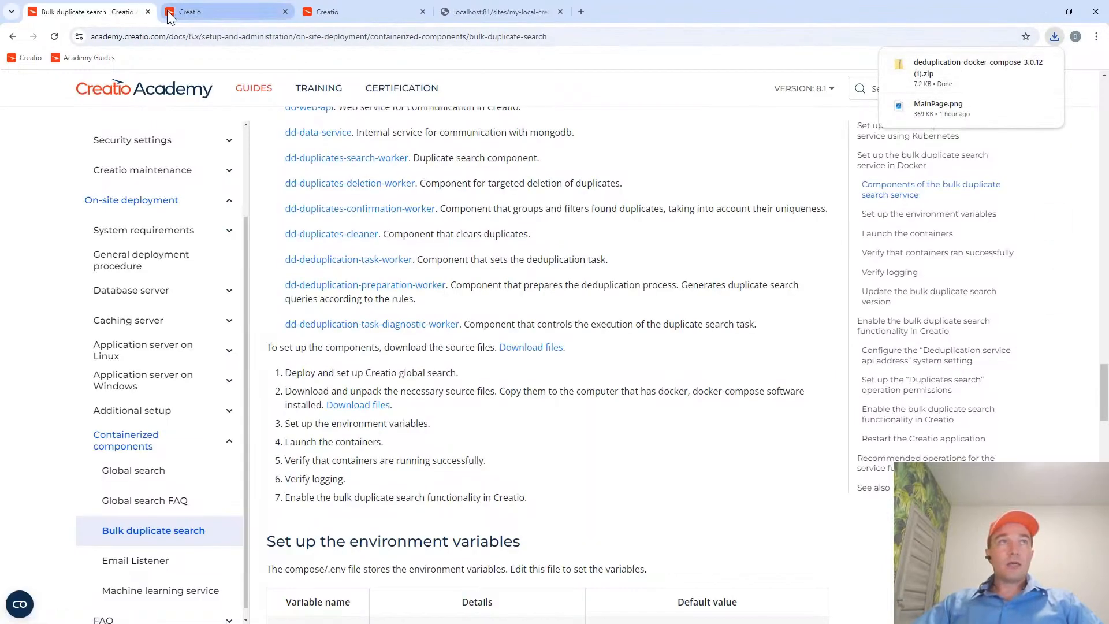
Switch to Far Manager and close docker-info.txt to return to the C:\Academy folder listing.
key("alt+Tab")
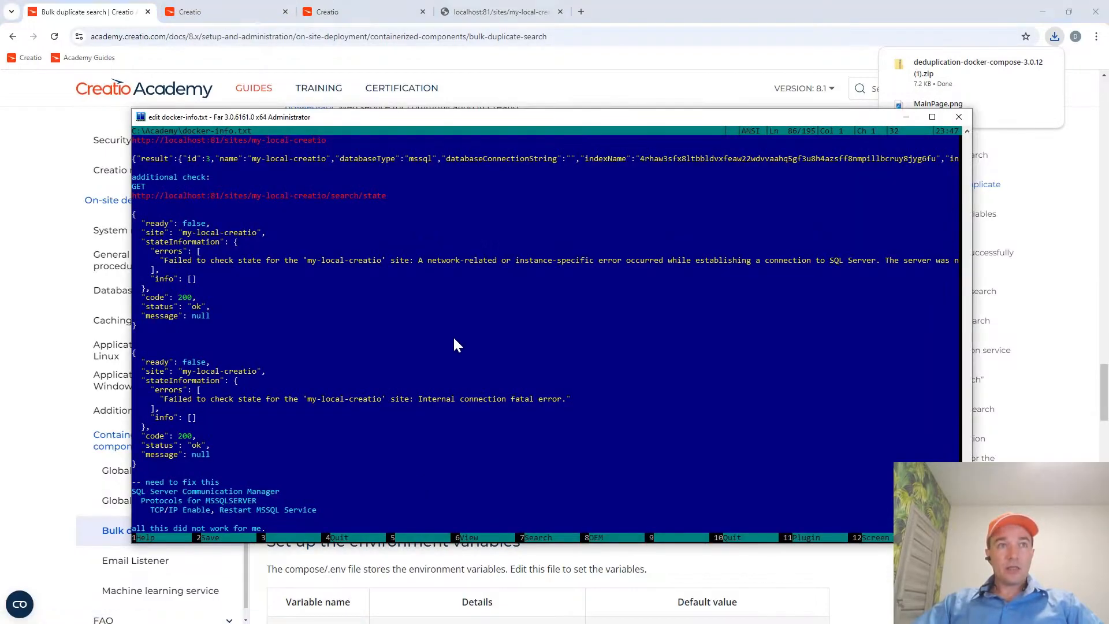
key("Escape")
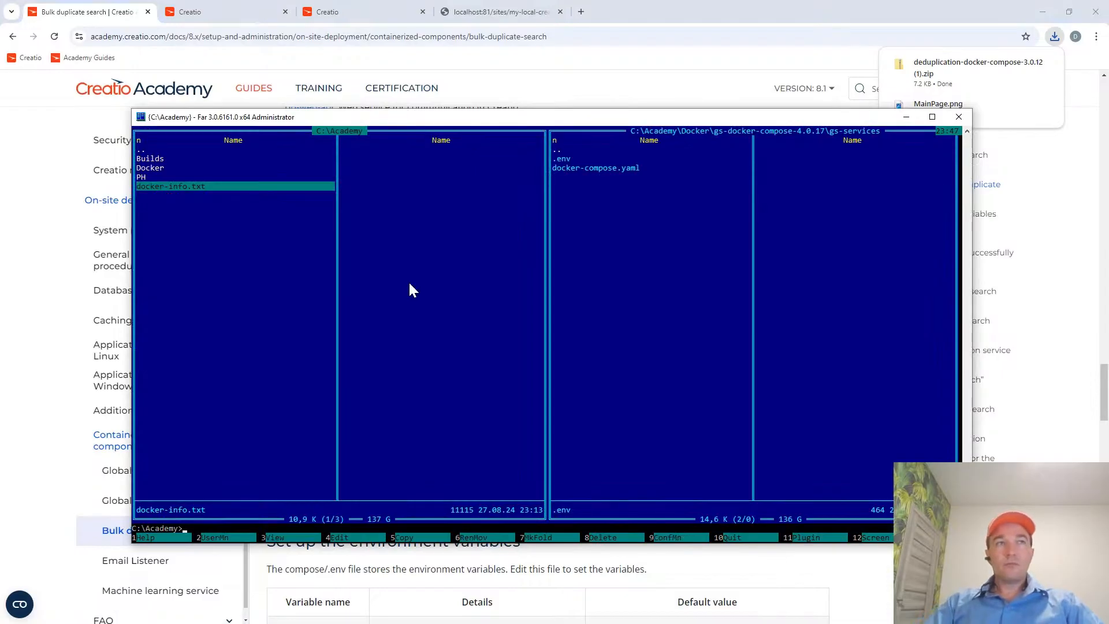
key("Home")
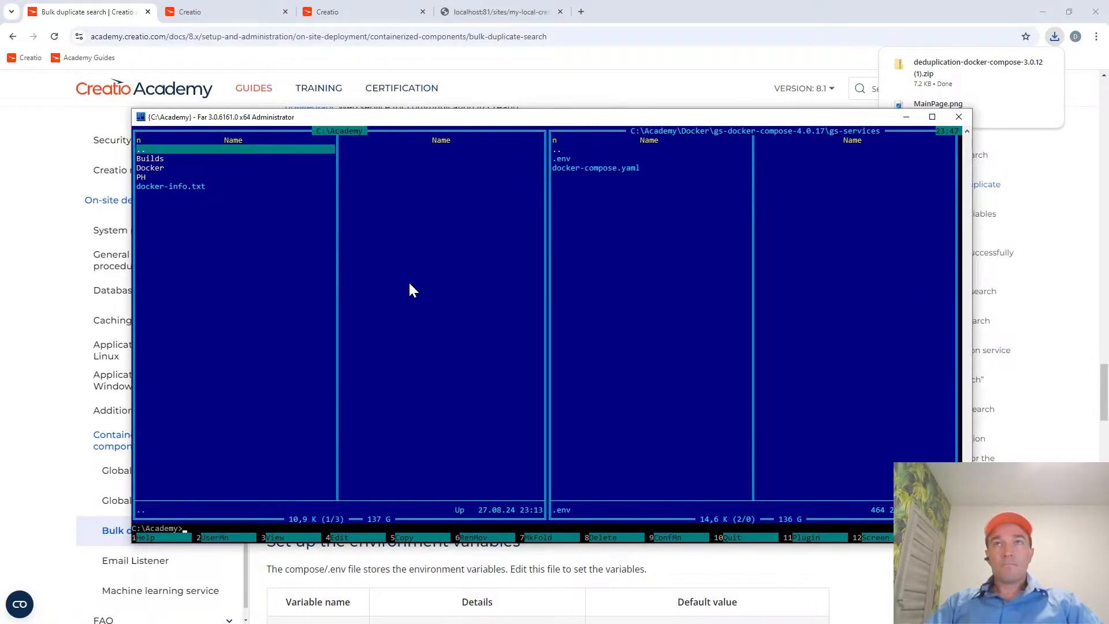
key("Return")
key("Return")
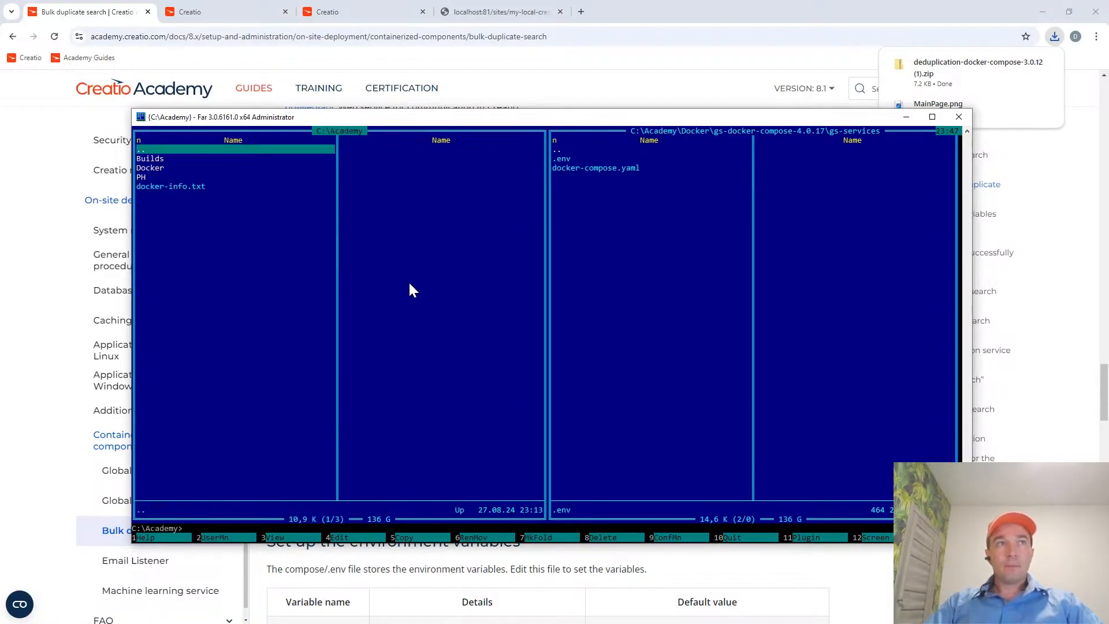
Switch the second file listing to the root of drive C: and open the Users folder.
key("alt+F2")
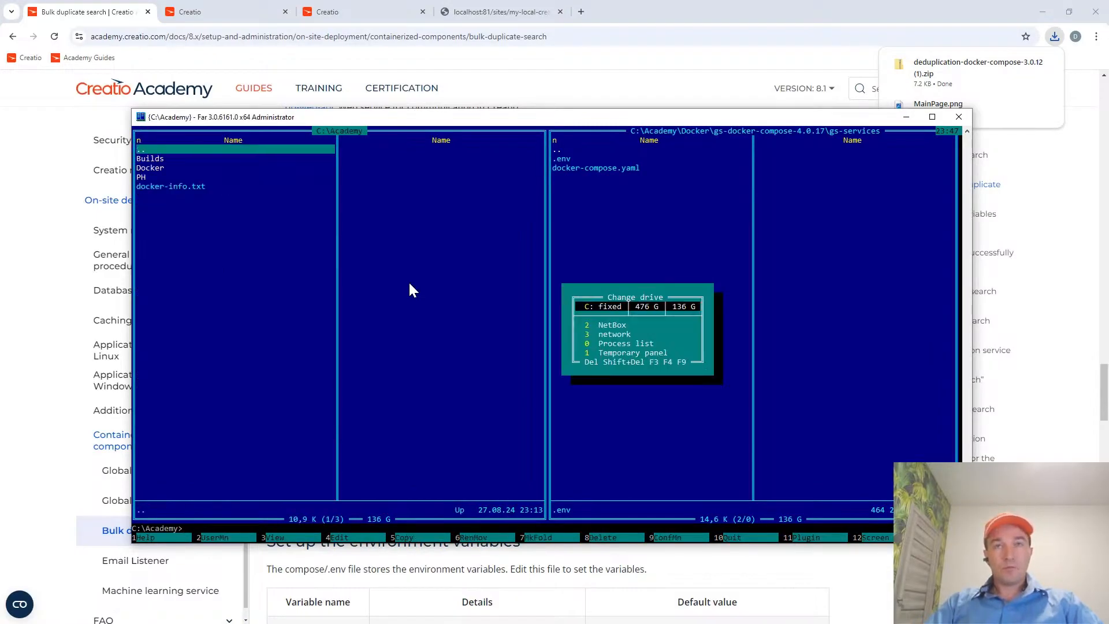
key("Return")
key("Home")
key("alt+u")
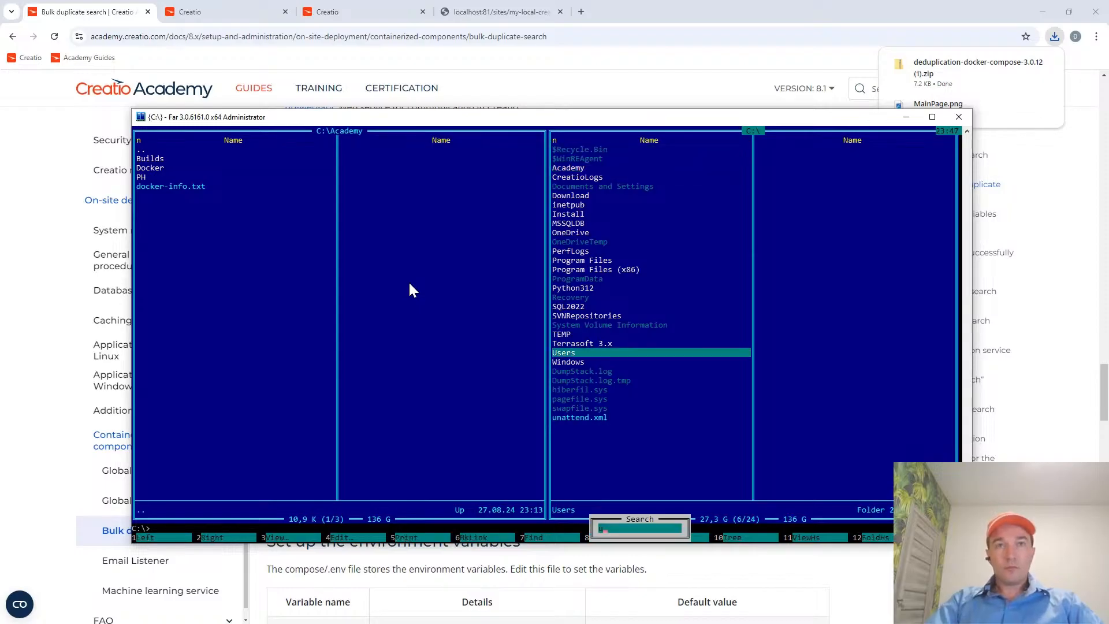
key("Return")
Open the Downloads folder inside the local account's profile under C:\Users.
key("Down")
key("Down")
key("Down")
key("Down")
key("Down")
key("Down")
key("Down")
key("Down")
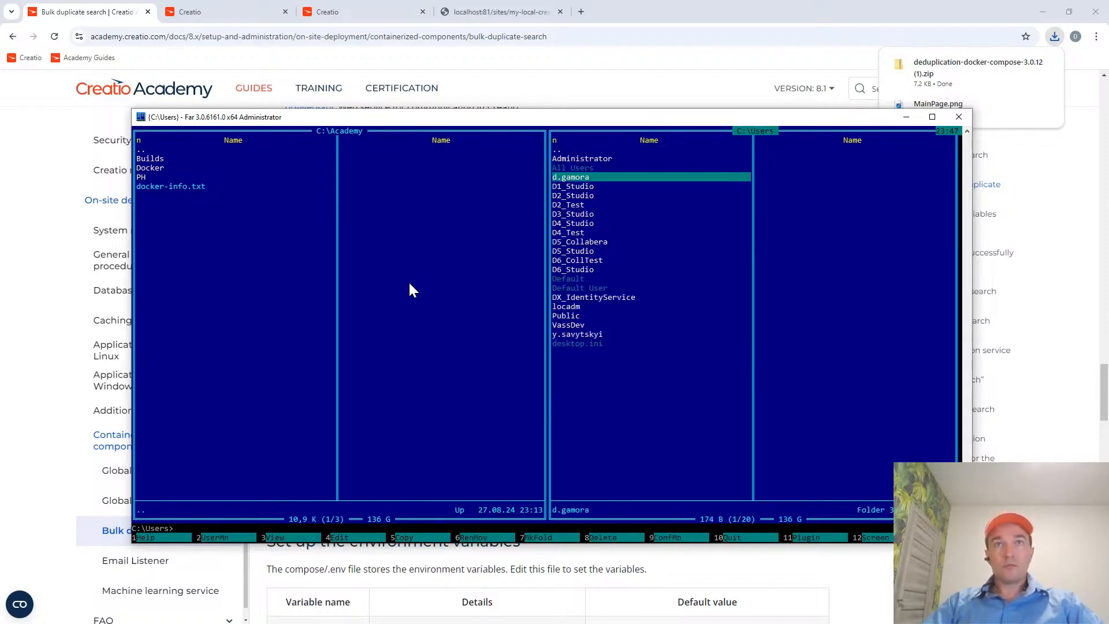
key("Down")
key("Down")
key("Down")
key("Down")
key("Down")
key("Down")
key("Down")
key("Down")
key("Up")
key("Return")
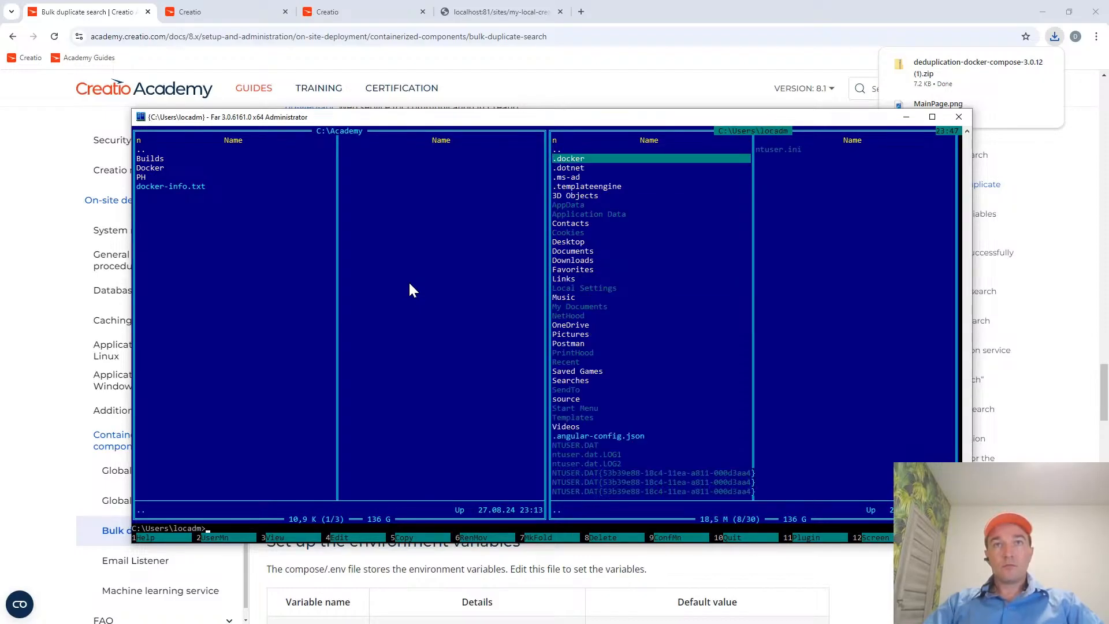
key("Down")
key("Down")
key("Down")
key("Down")
key("Down")
Delete the duplicate archive "deduplication-docker-compose-3.0.12 (1).zip" from the Downloads folder.
key("Down")
key("Down")
key("Down")
key("Down")
key("Down")
key("Down")
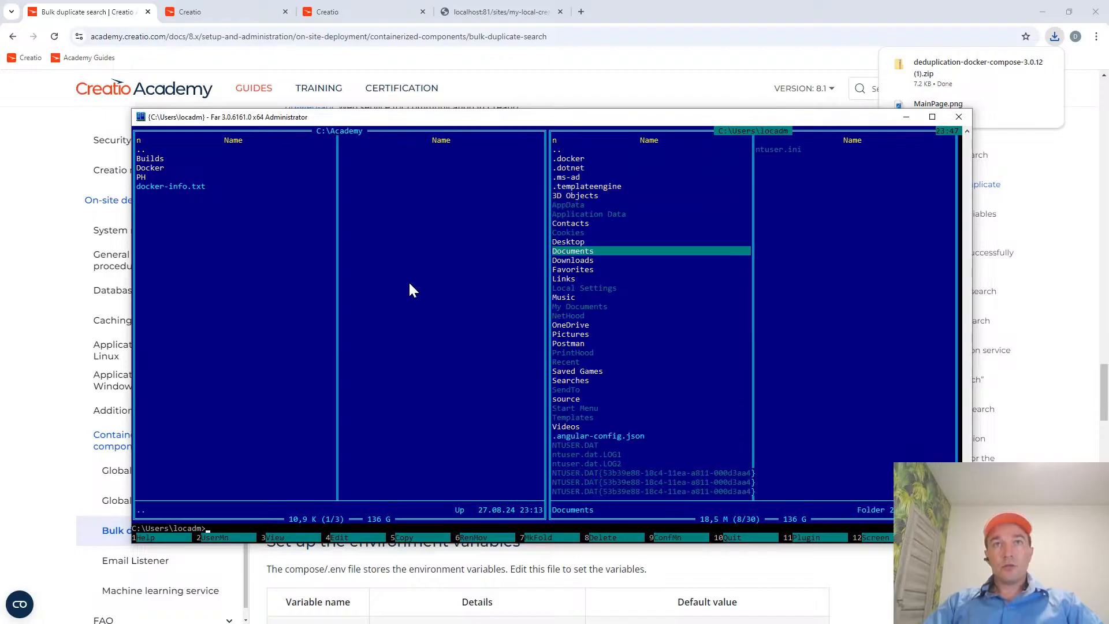
key("Return")
key("Down")
key("Down")
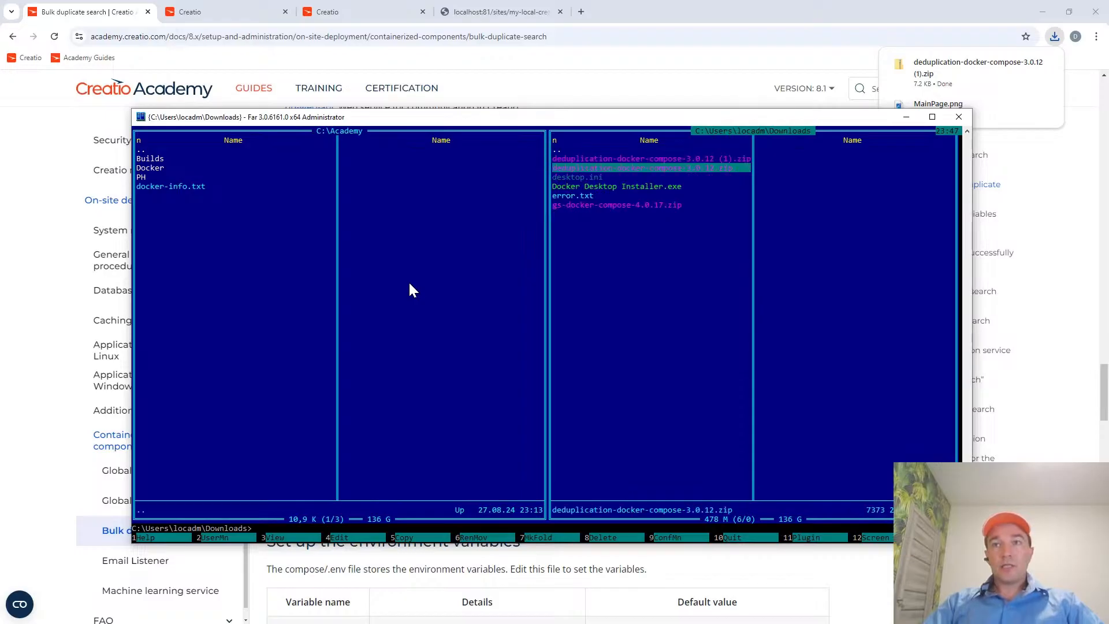
key("Up")
key("F8")
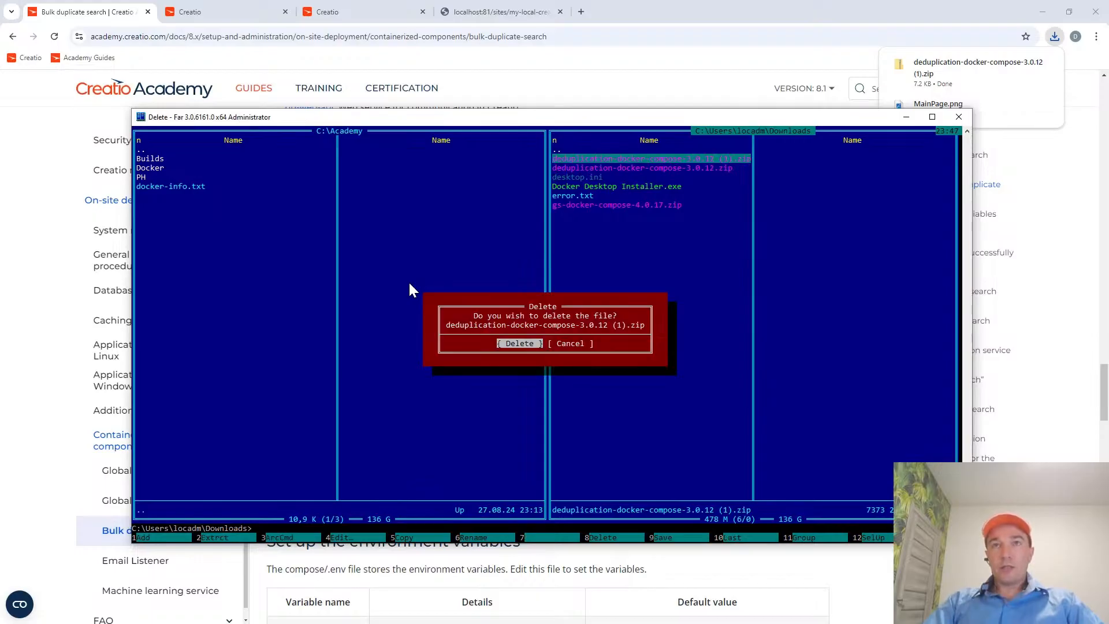
key("Return")
Mark deduplication-docker-compose-3.0.12.zip and open C:\Academy\Docker\deduplication-docker-compose-3.0.12 in the other file listing.
key("Up")
key("Tab")
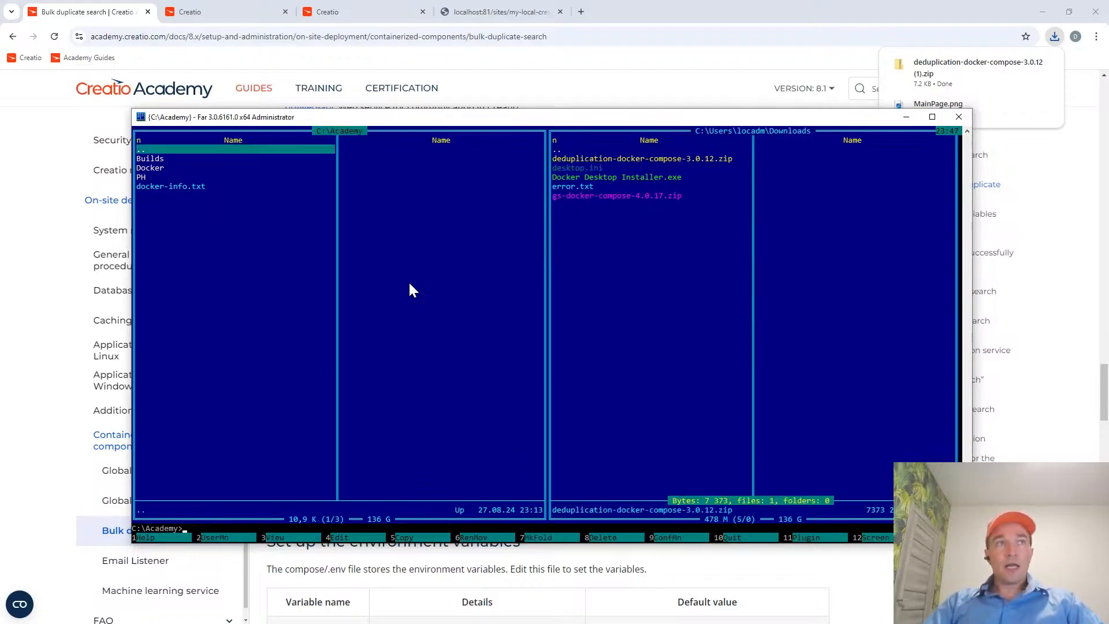
key("Down")
key("Down")
key("Return")
key("Down")
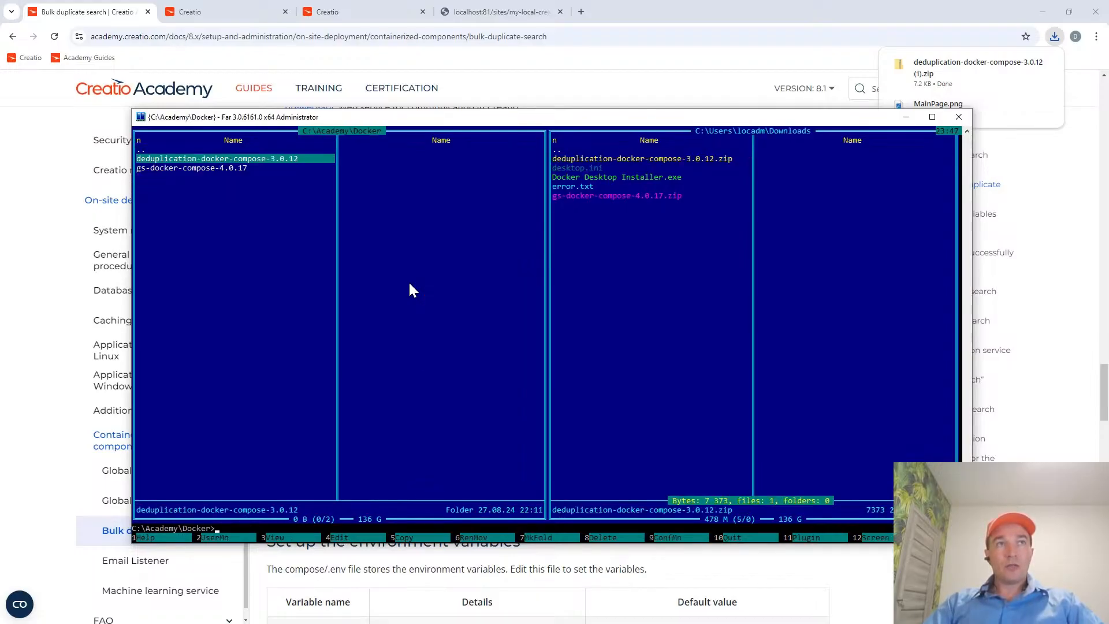
key("Return")
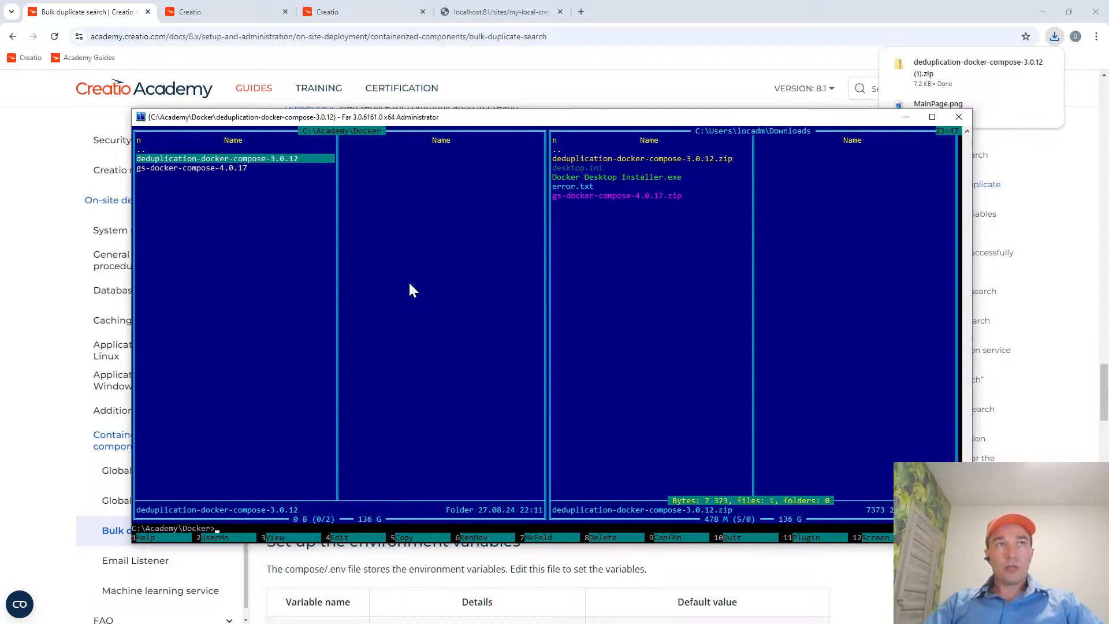
Look inside deduplication-docker-compose-3.0.12.zip and the deduplication subfolder of the unpacked files.
key("Tab")
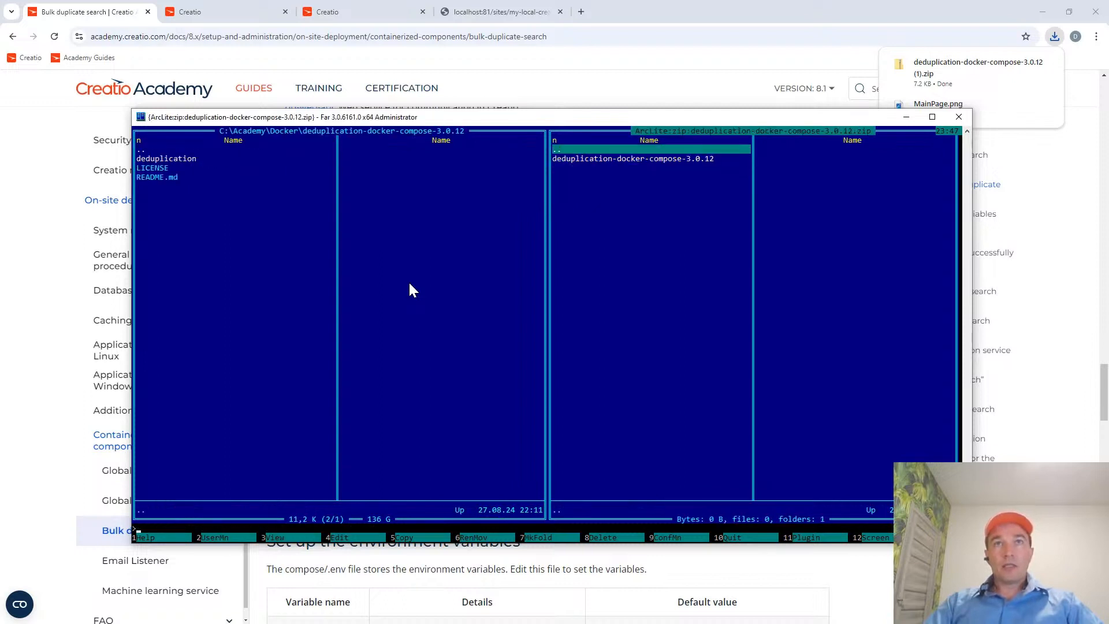
key("Tab")
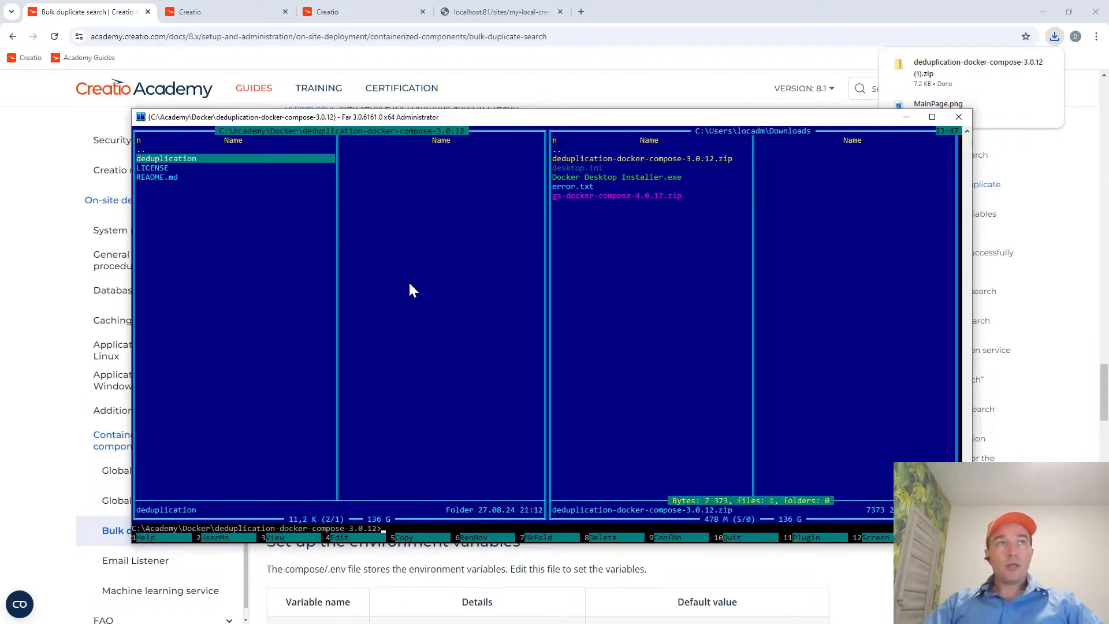
key("Down")
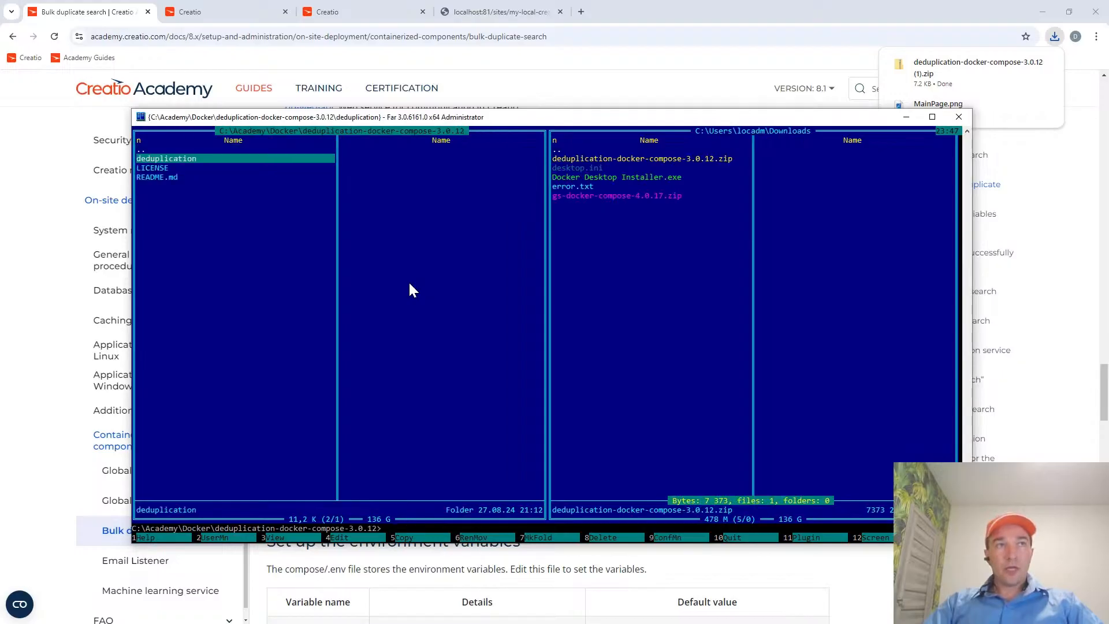
key("Return")
Compare the contents of the archive's deduplication-docker-compose-3.0.12 folder with the unpacked folder under C:\Academy\Docker.
key("Return")
key("Tab")
key("Return")
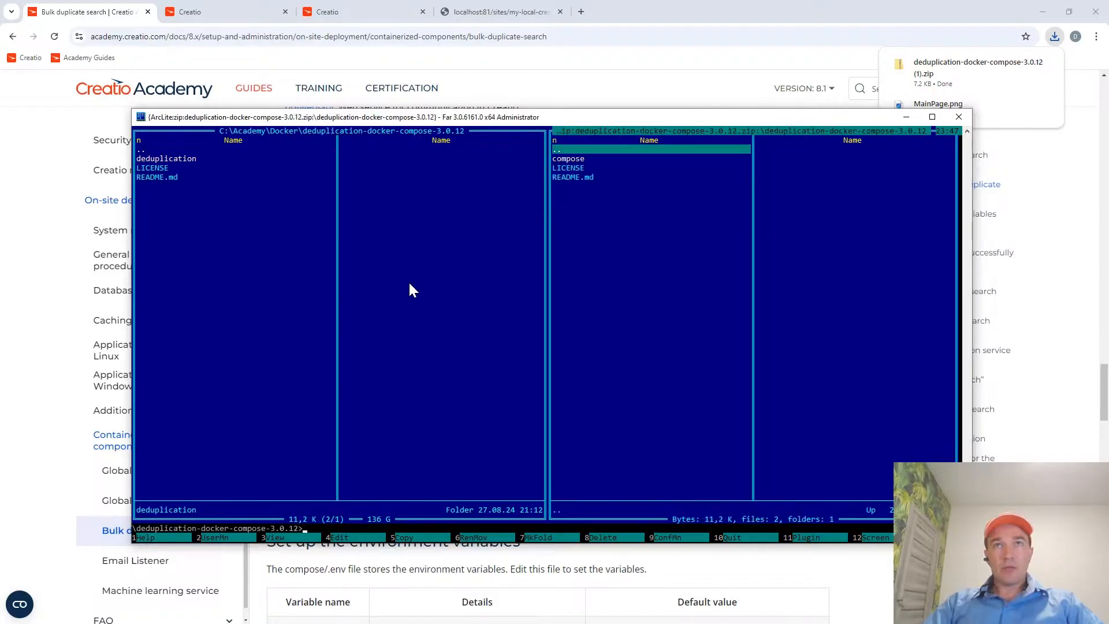
key("Down")
key("Tab")
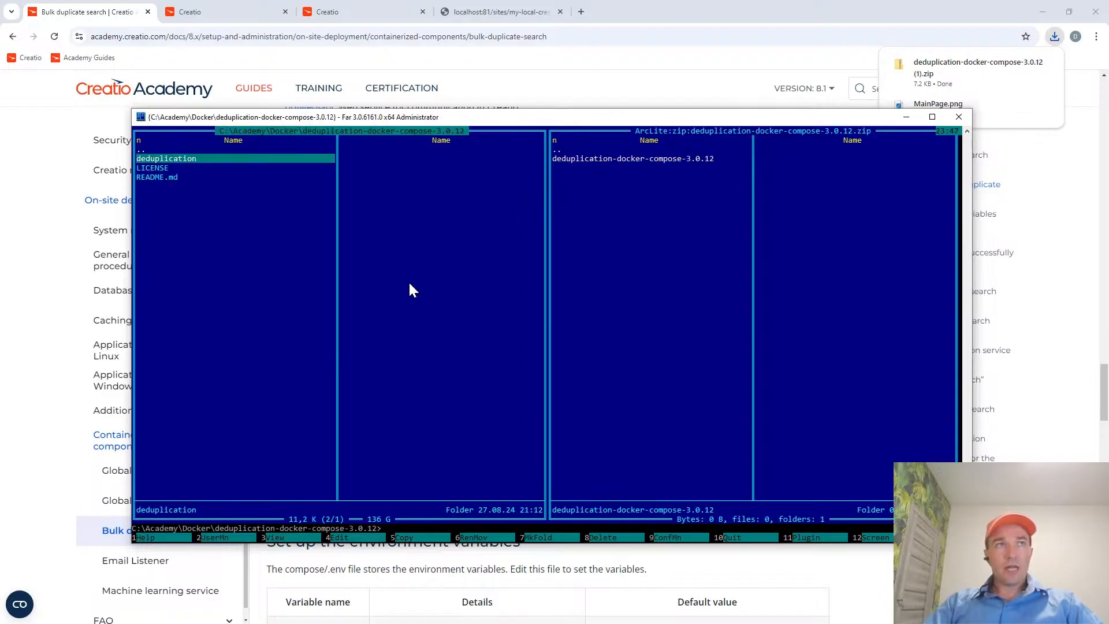
key("Insert")
key("Up")
key("Insert")
key("Up")
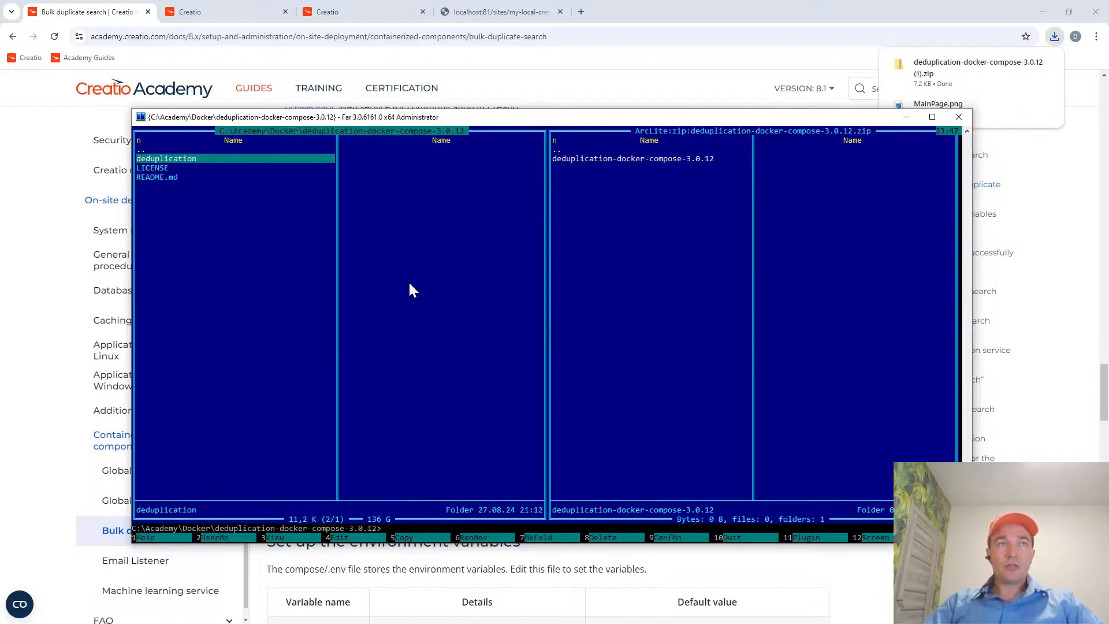
Preview the LICENSE and README.md files in the unpacked deduplication-docker-compose-3.0.12 folder.
key("Down")
key("ctrl+q")
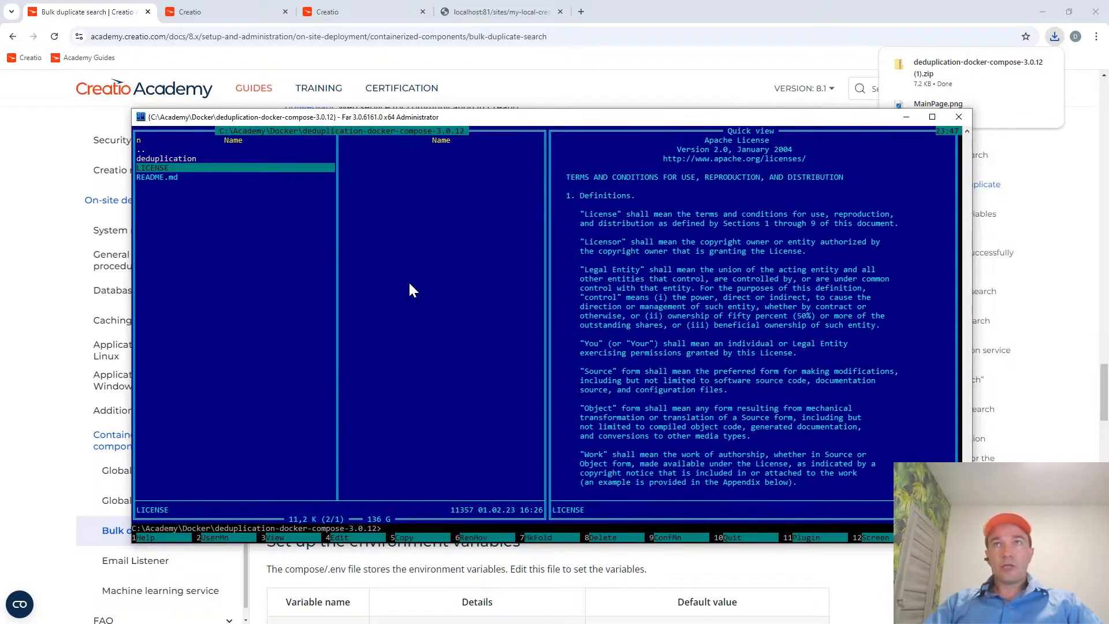
key("Down")
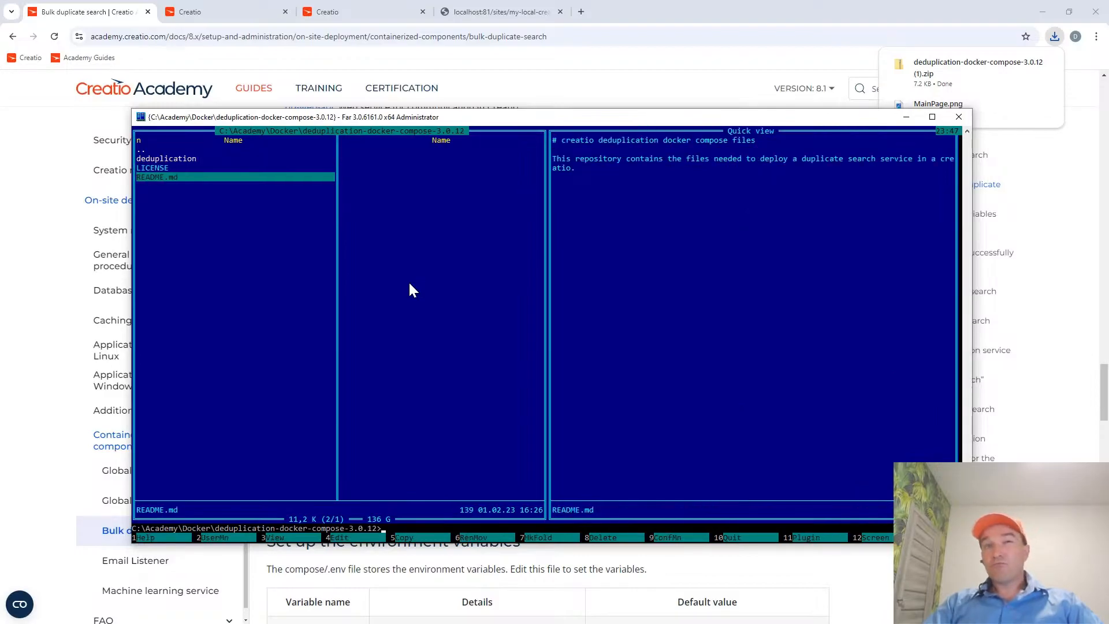
key("ctrl+q")
key("Up")
key("Up")
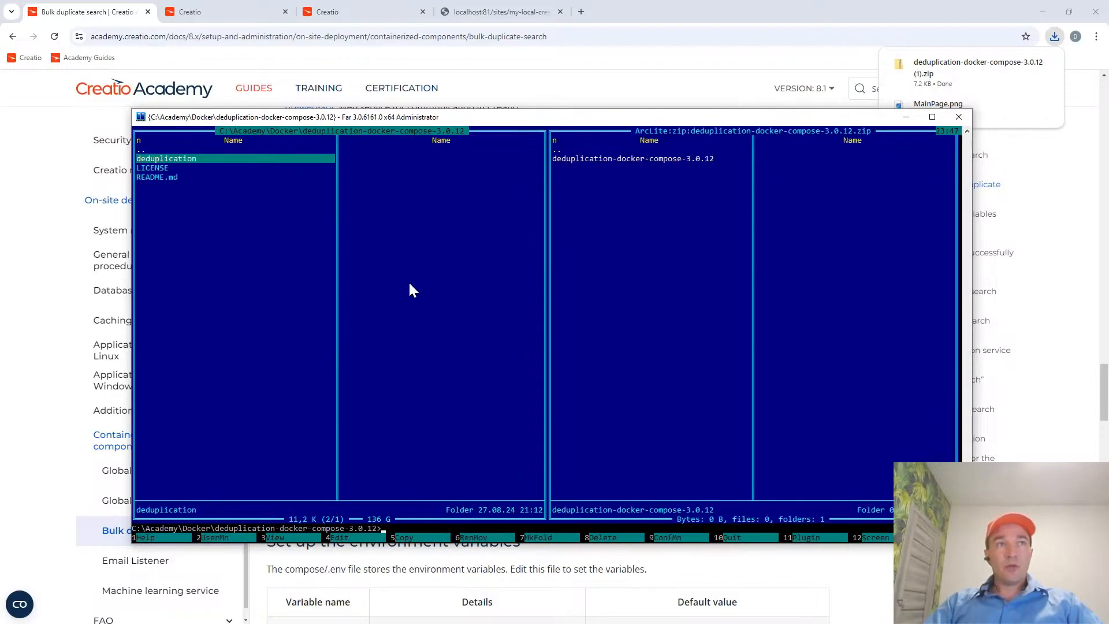
Browse the deduplication subfolder and view the service definitions in docker-compose.yml.
key("Return")
key("Down")
key("Down")
key("Up")
key("Up")
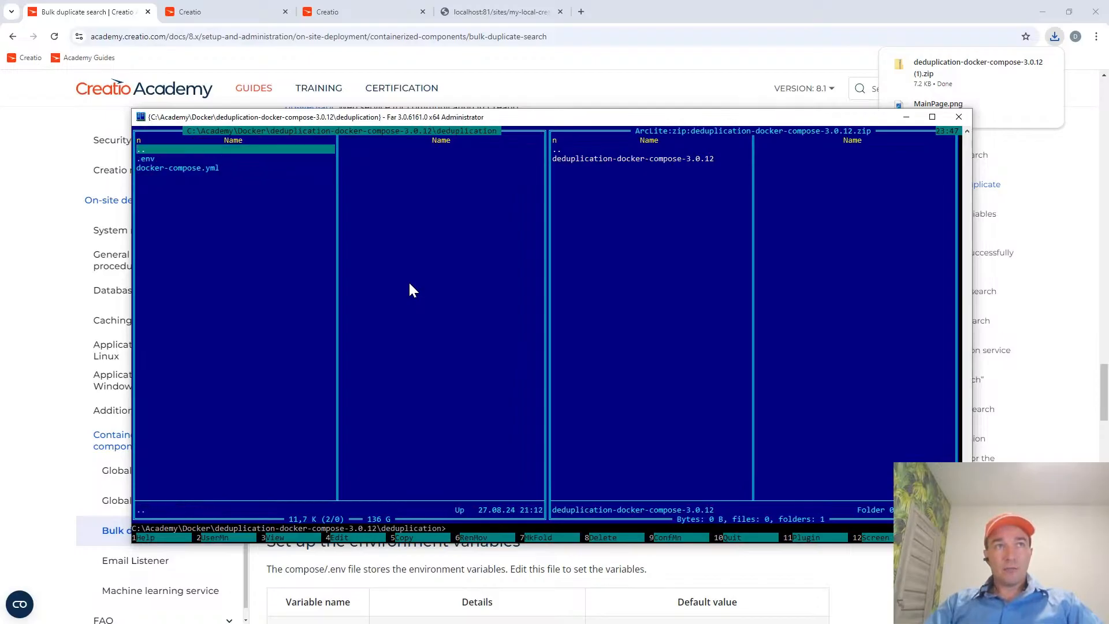
key("Down")
key("Up")
key("Return")
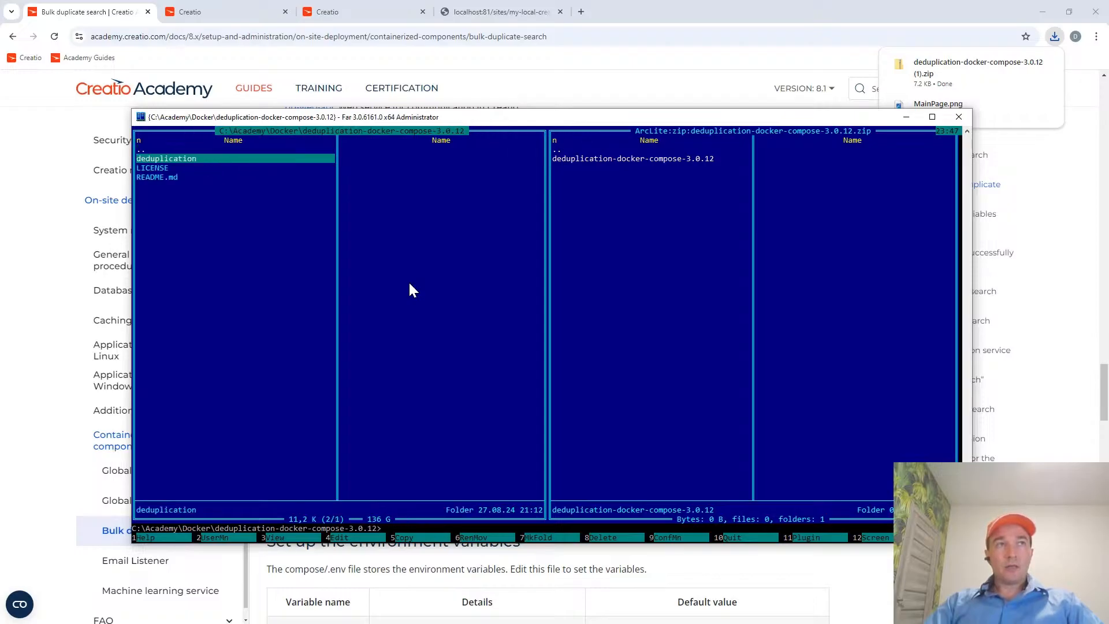
key("Return")
key("Down")
key("Down")
key("Up")
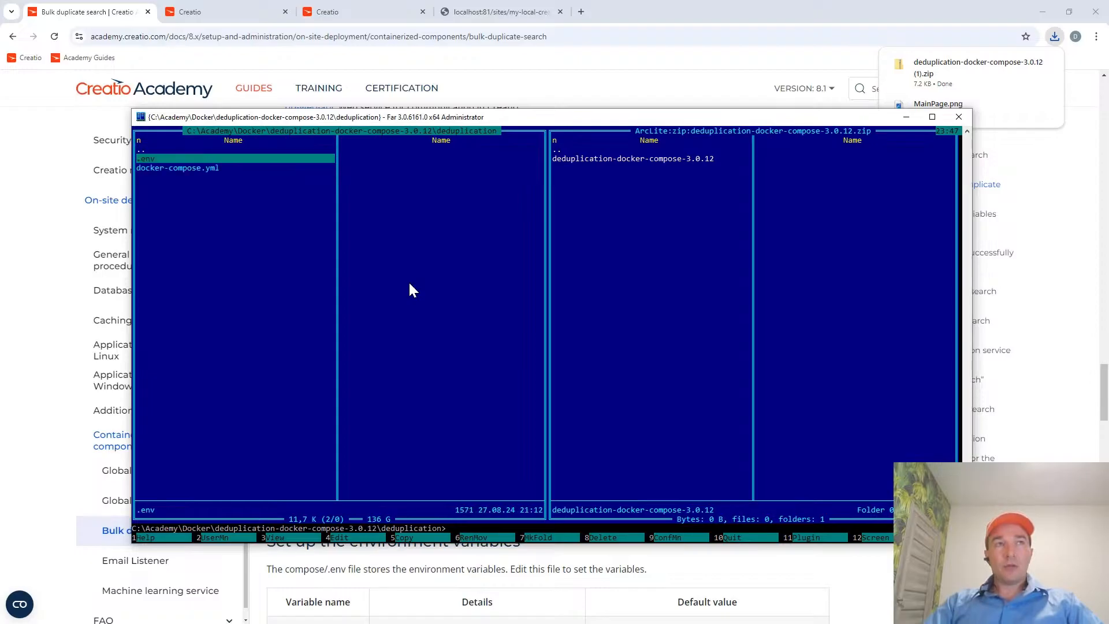
key("Down")
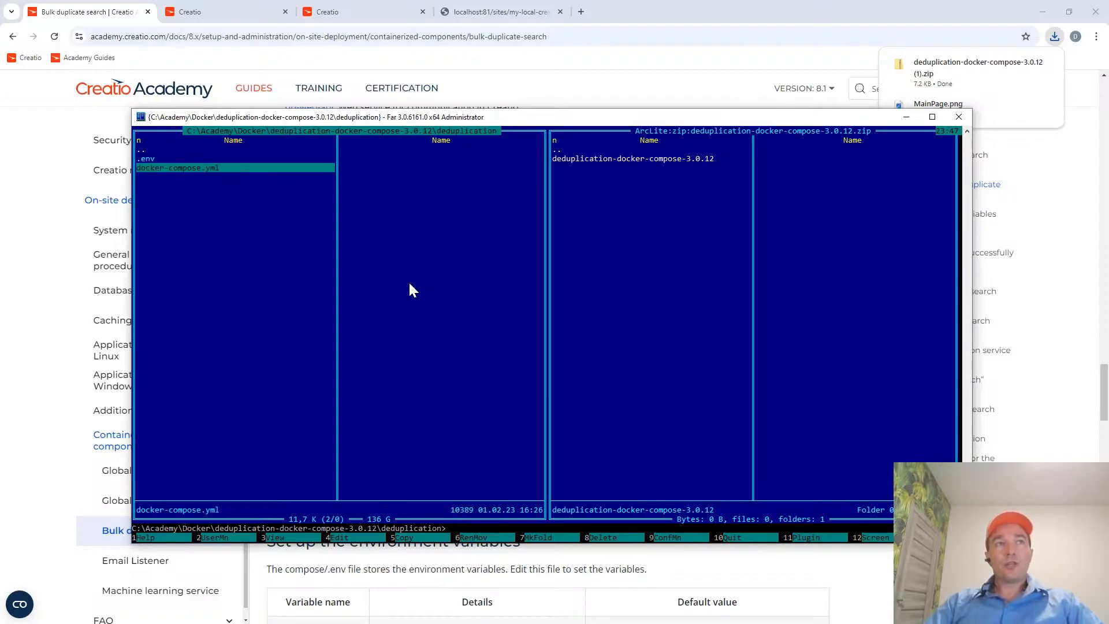
key("F3")
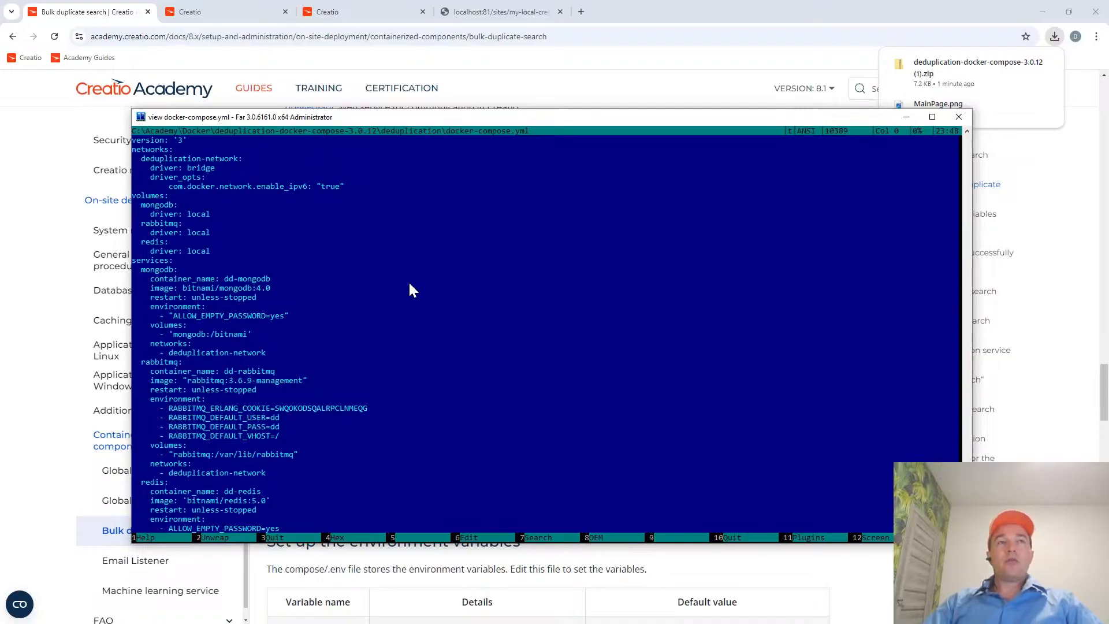
key("Escape")
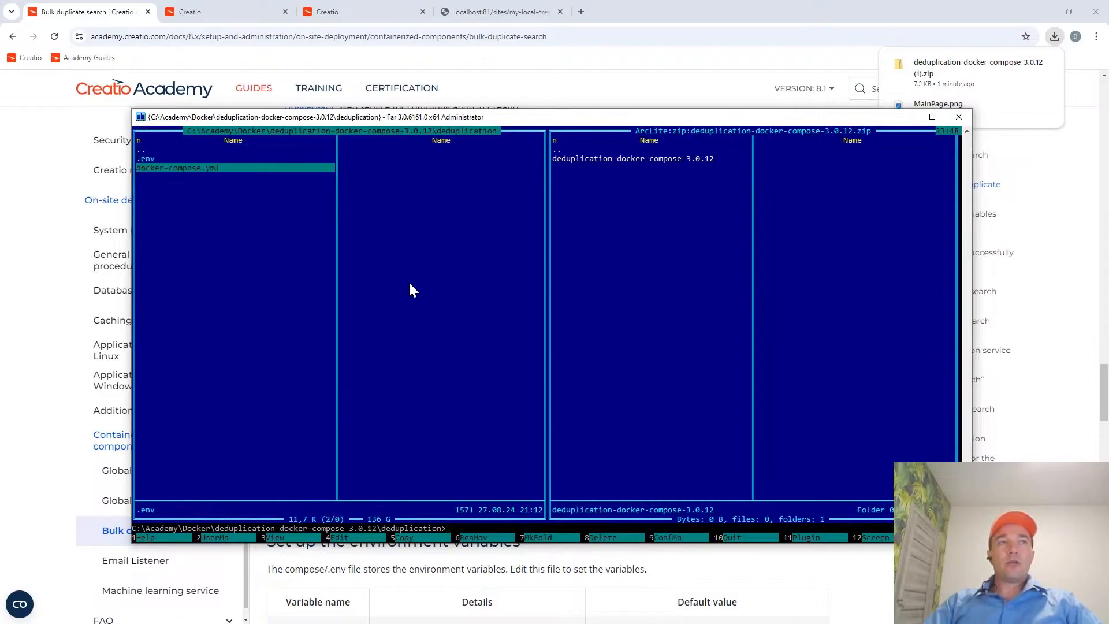
key("Up")
key("Up")
key("Down")
key("Down")
key("Up")
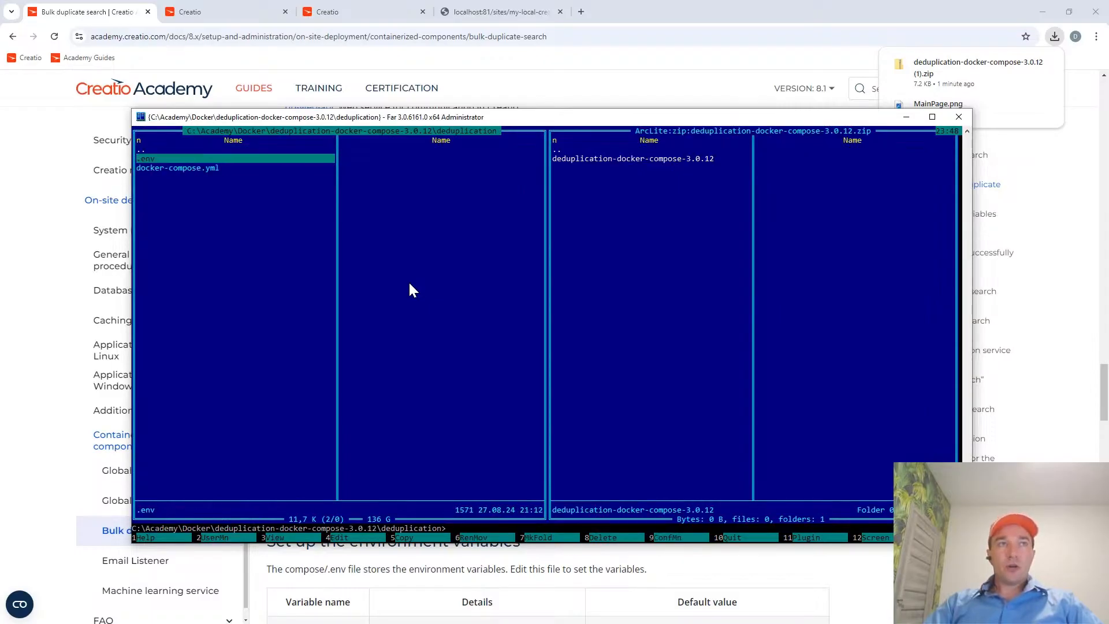
key("Up")
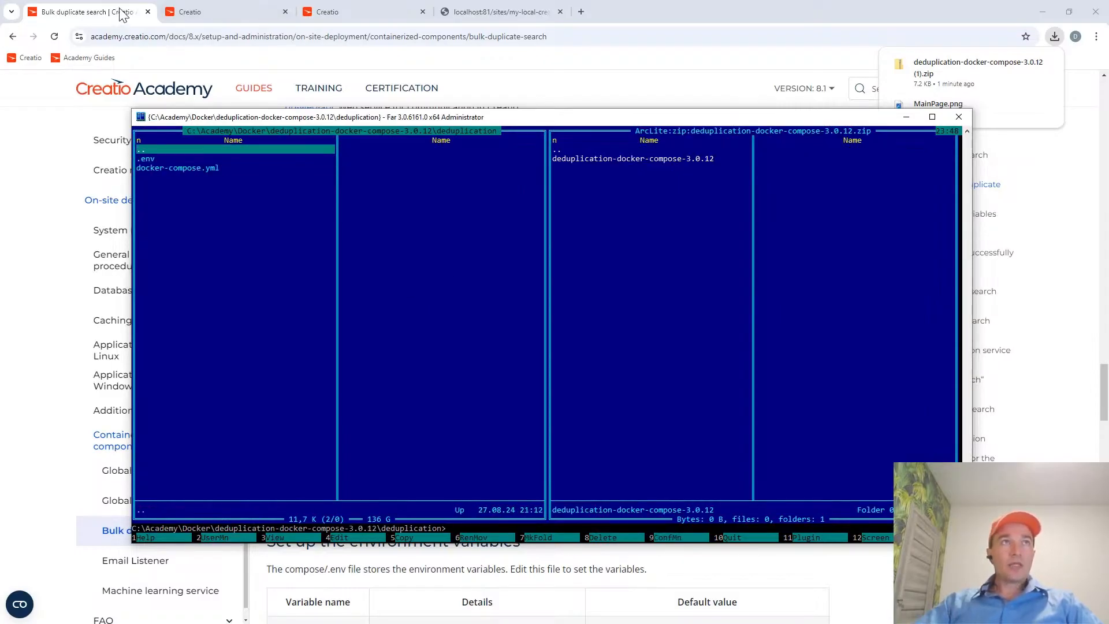
Switch to the Bulk duplicate search guide in the browser and read the ELASTICSEARCH_URI entry under "Set up the environment variables".
left_click(94, 12)
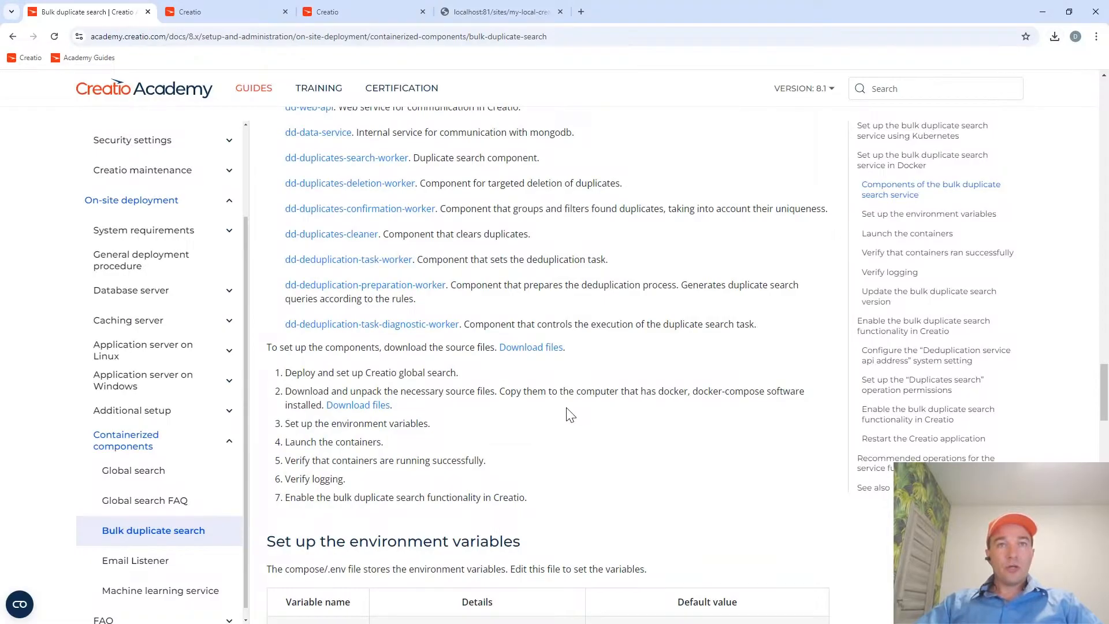
scroll(569, 413, "down", 5)
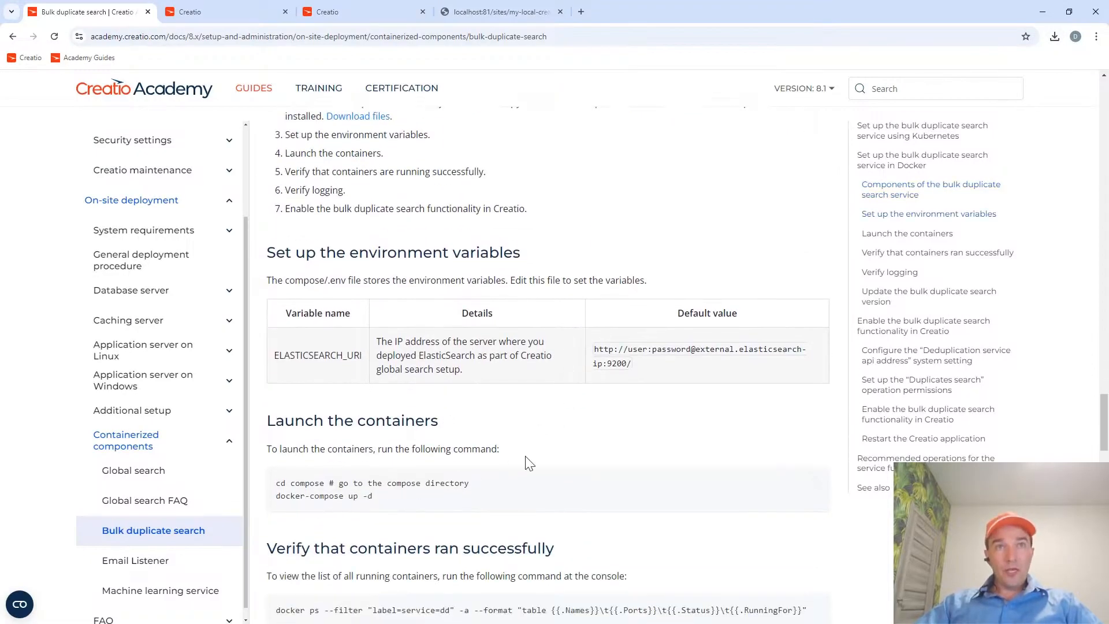
left_click_drag(272, 354, 367, 359)
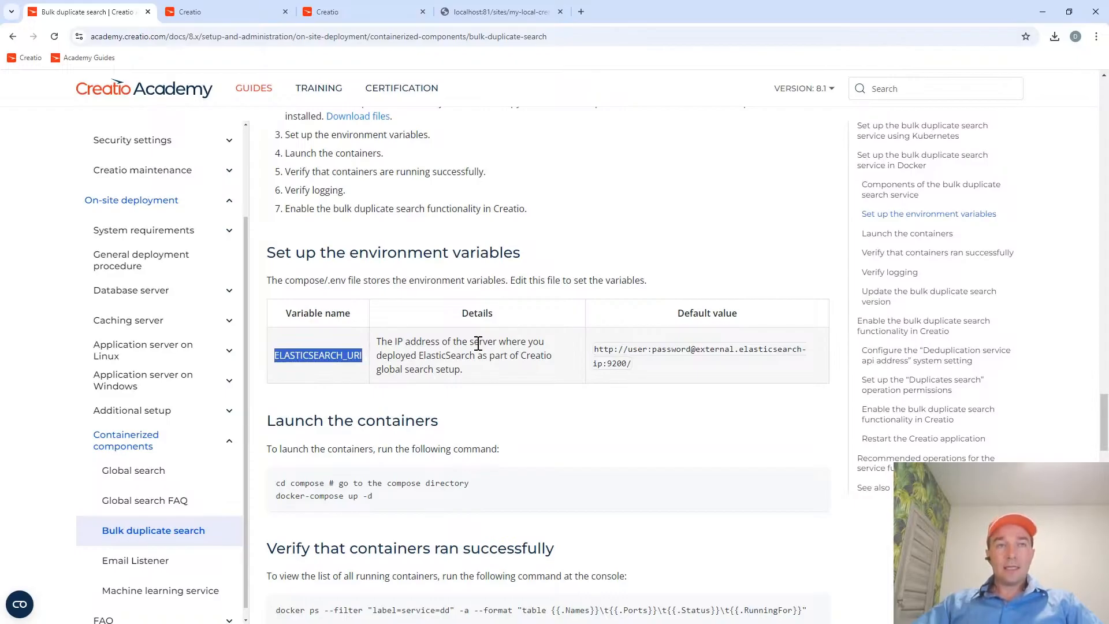
Switch to Far Manager, leave the archive for the Downloads folder, and reopen the unpacked deduplication subfolder in the other file listing.
key("alt+Tab")
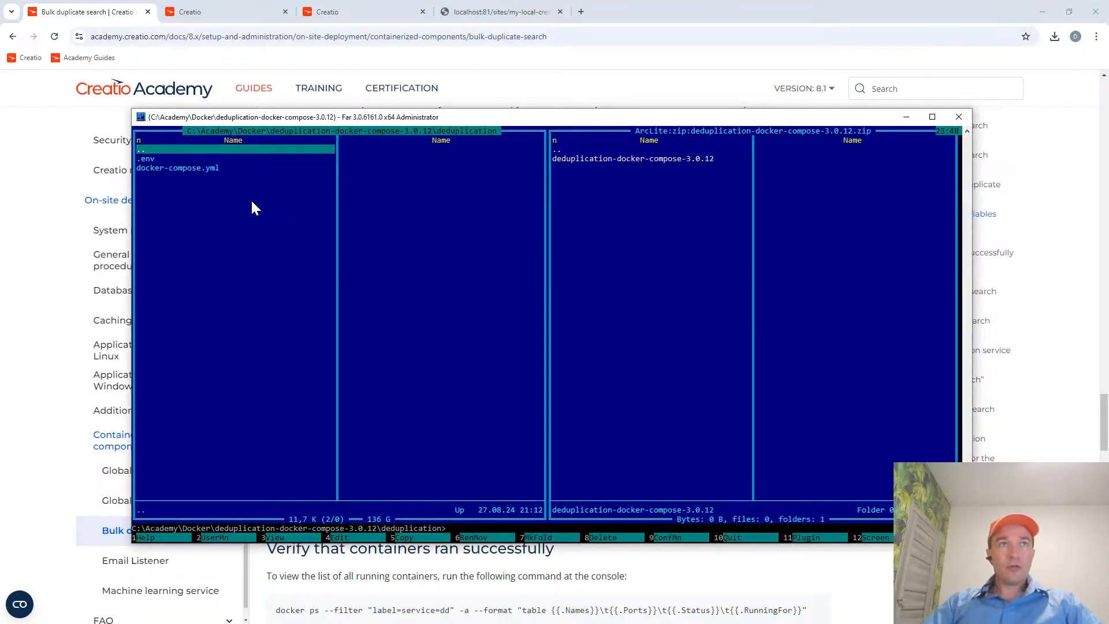
key("Return")
key("Tab")
key("Return")
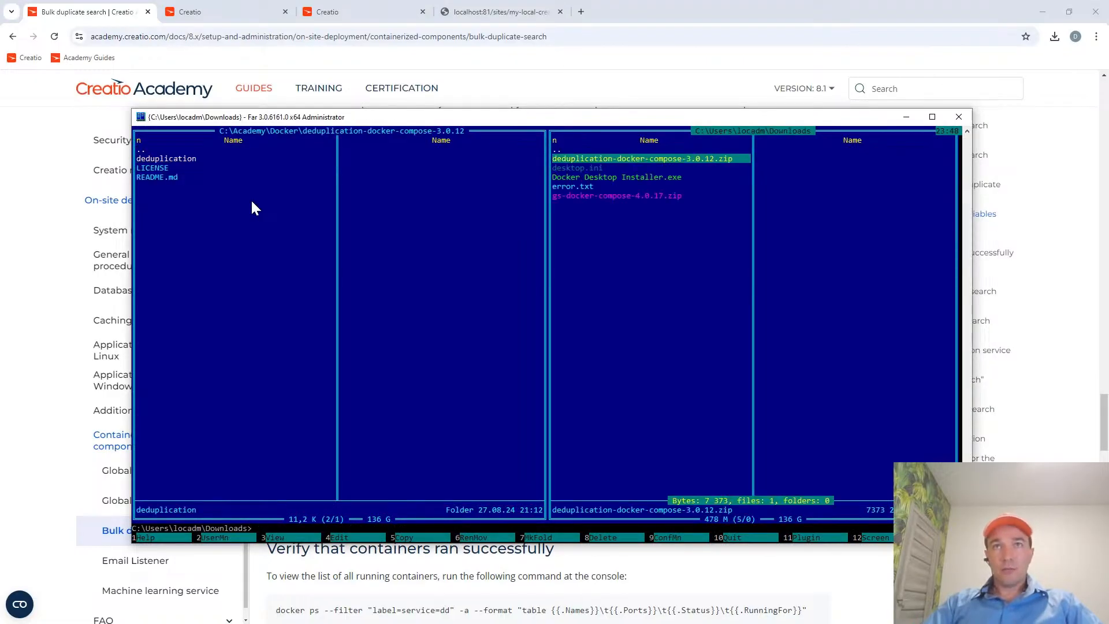
key("Tab")
key("Up")
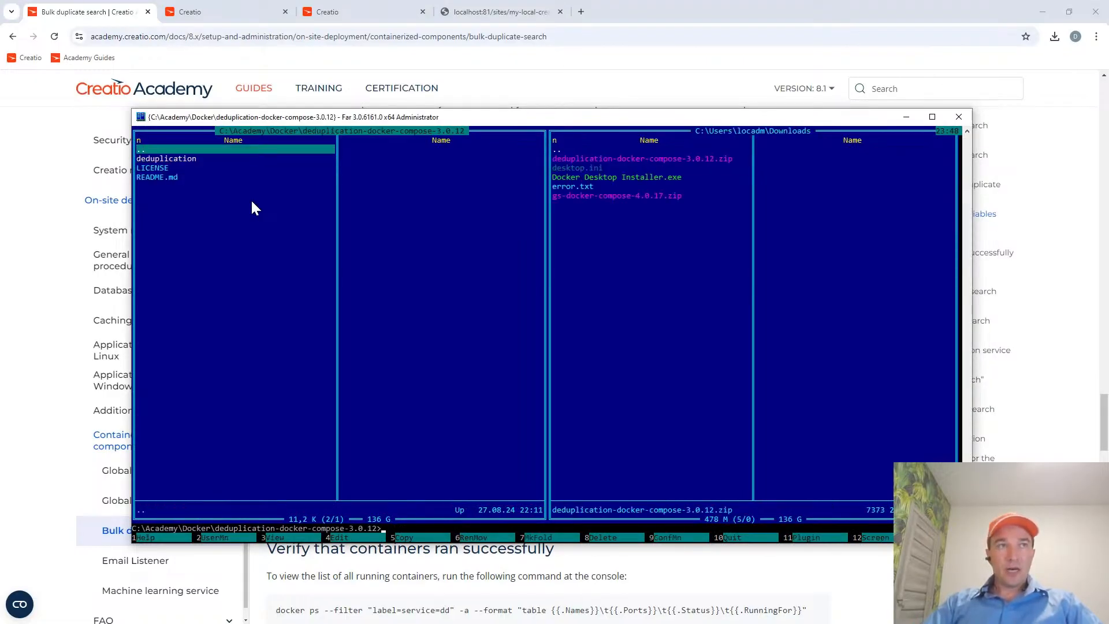
key("Return")
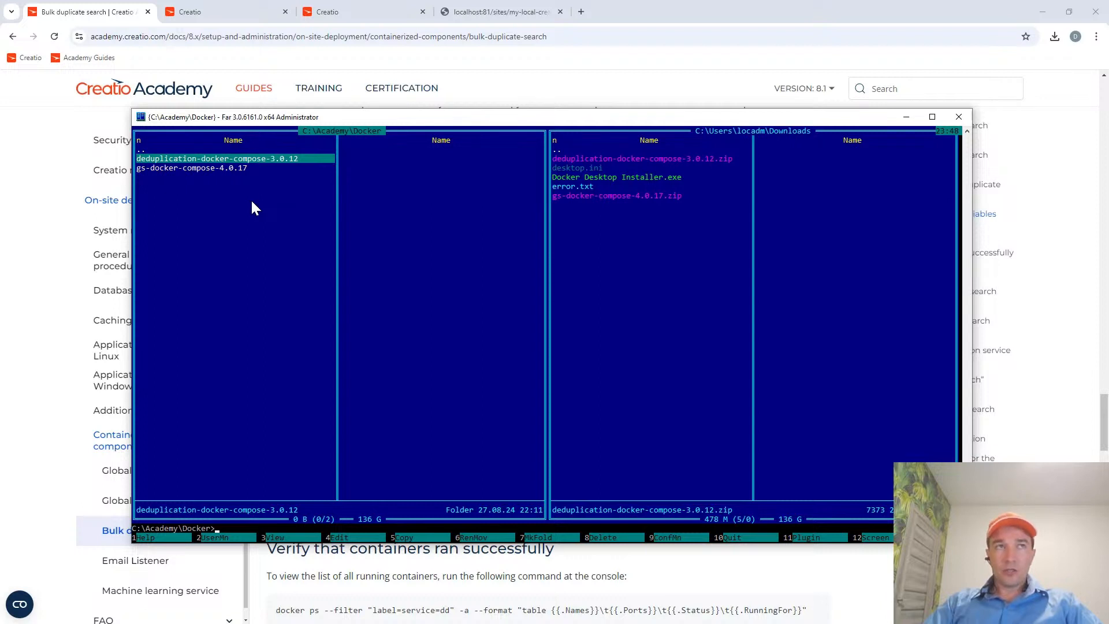
key("Return")
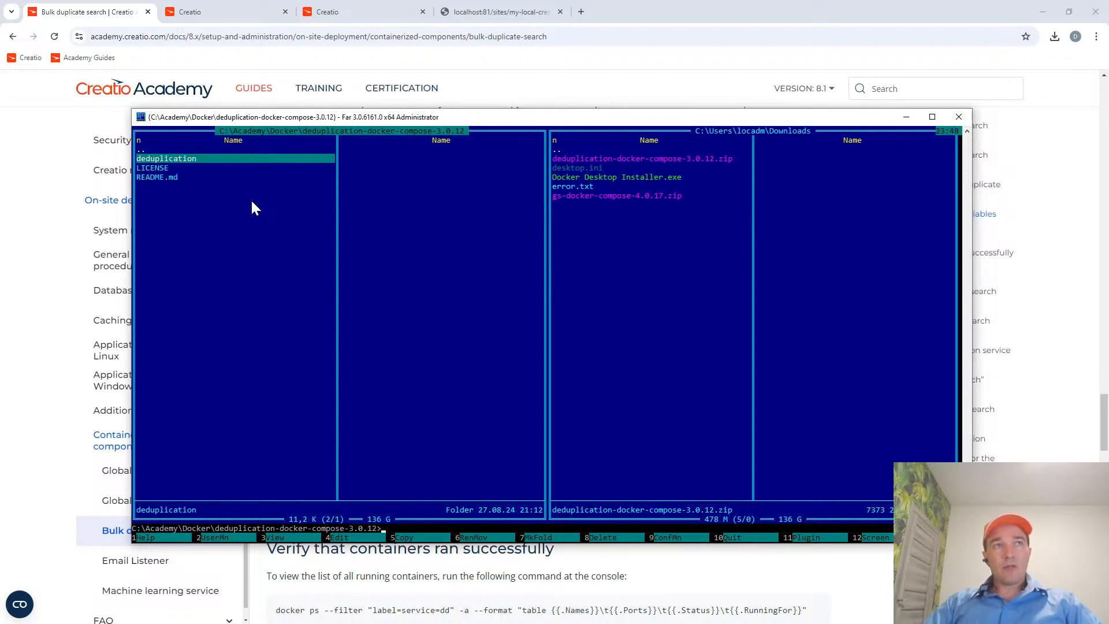
key("Return")
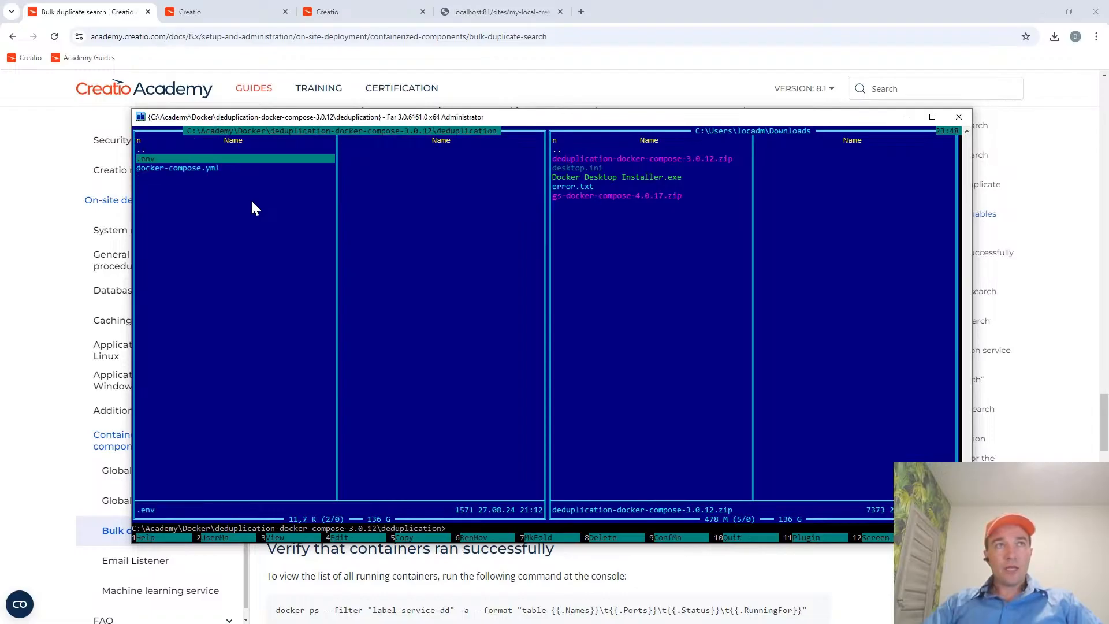
Open the deduplication .env file for editing and highlight the host.docker.internal host in the ELASTICSEARCH_URI line.
key("F4")
key("shift+Down")
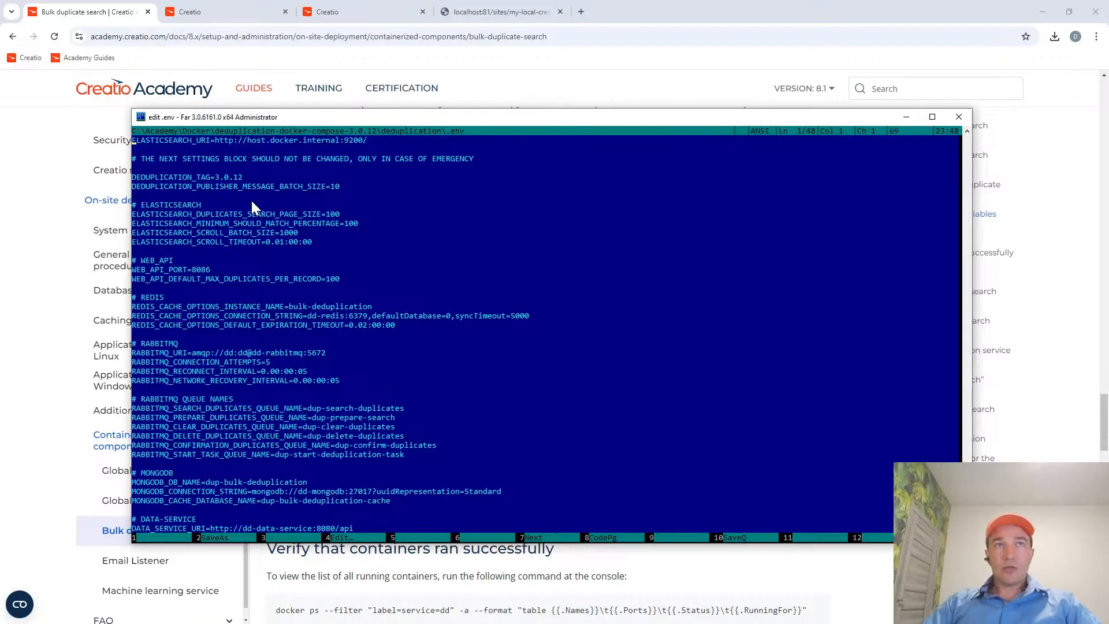
key("shift+Up")
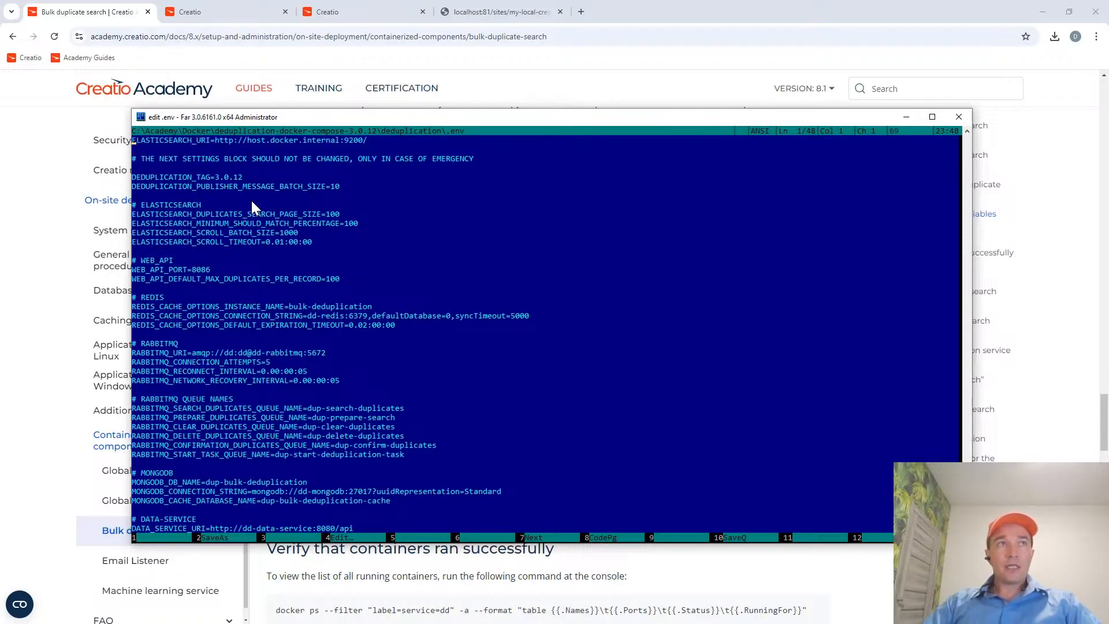
key("ctrl+Right")
key("ctrl+Right")
key("shift+Right")
key("shift+Right")
key("shift+Right")
key("shift+Right")
key("shift+Right")
key("shift+Right")
key("shift+Right")
key("shift+Right")
key("shift+Right")
key("shift+Right")
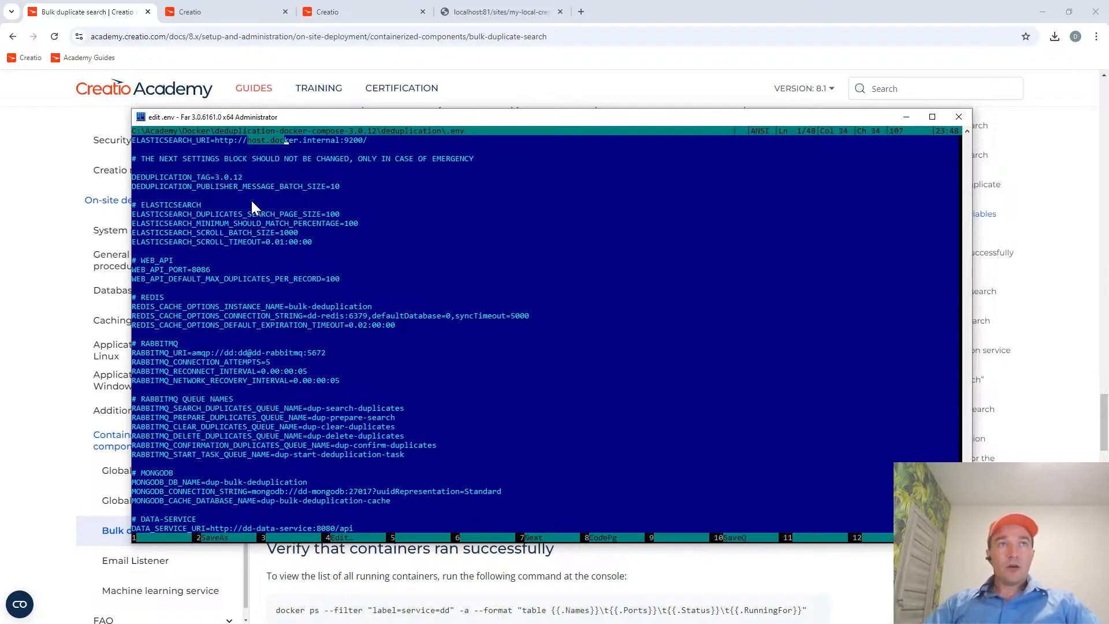
key("shift+Right")
key("shift+Right")
key("shift+Right")
key("shift+Right")
key("shift+Right")
key("shift+Right")
key("shift+Right")
key("shift+Right")
key("shift+Right")
key("shift+Right")
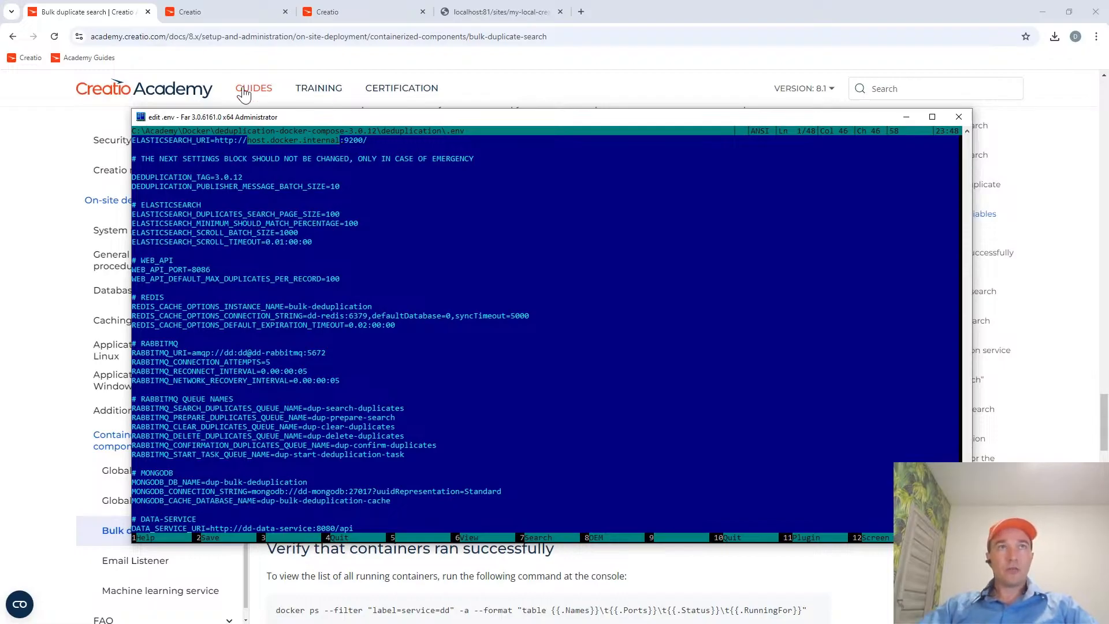
Compare the guide's default ELASTICSEARCH_URI value with the address in the .env file, and close the file without changes.
left_click(99, 16)
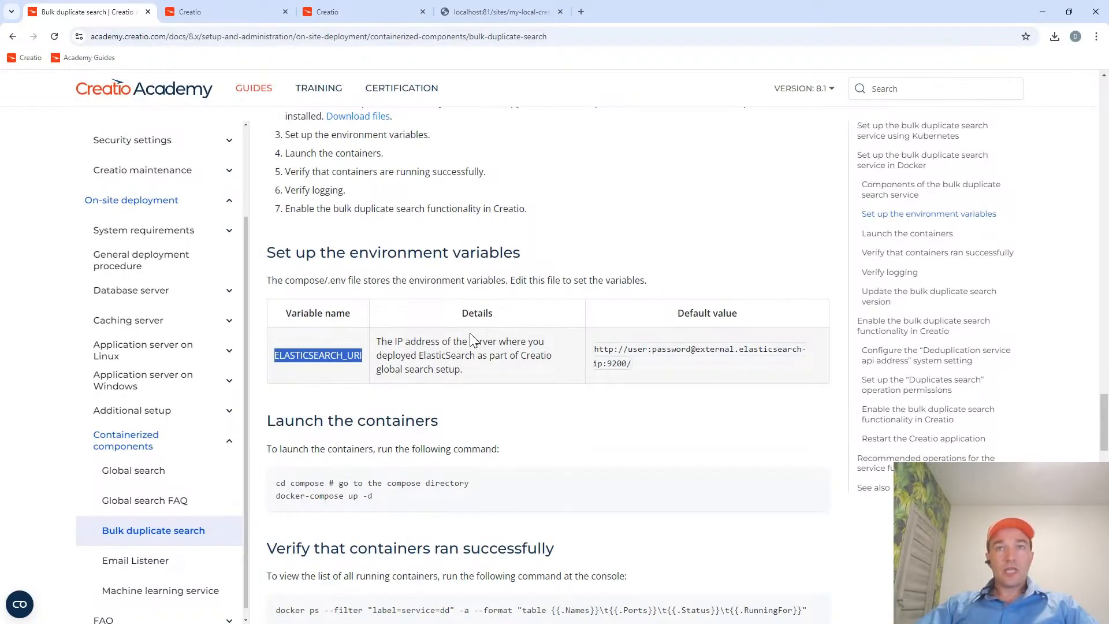
left_click_drag(628, 350, 692, 350)
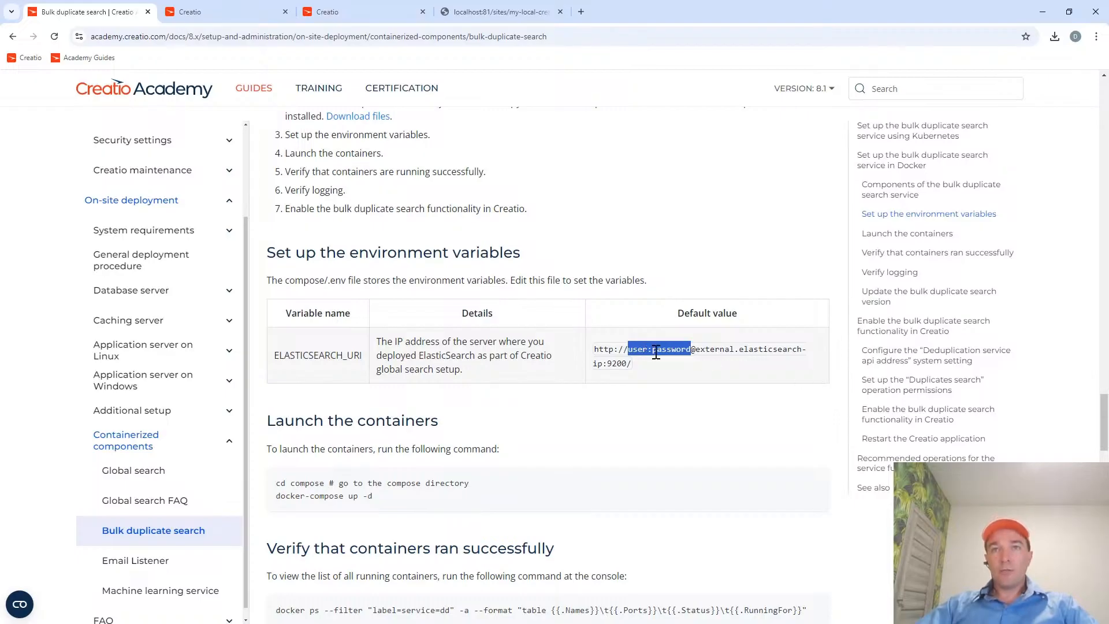
left_click(696, 353)
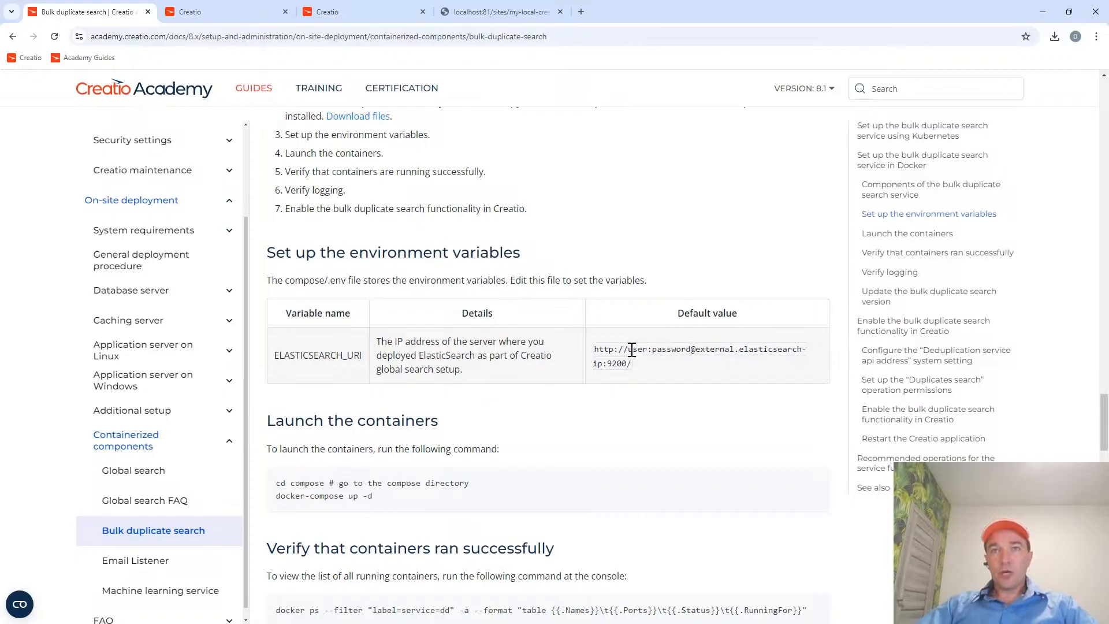
left_click_drag(632, 350, 601, 364)
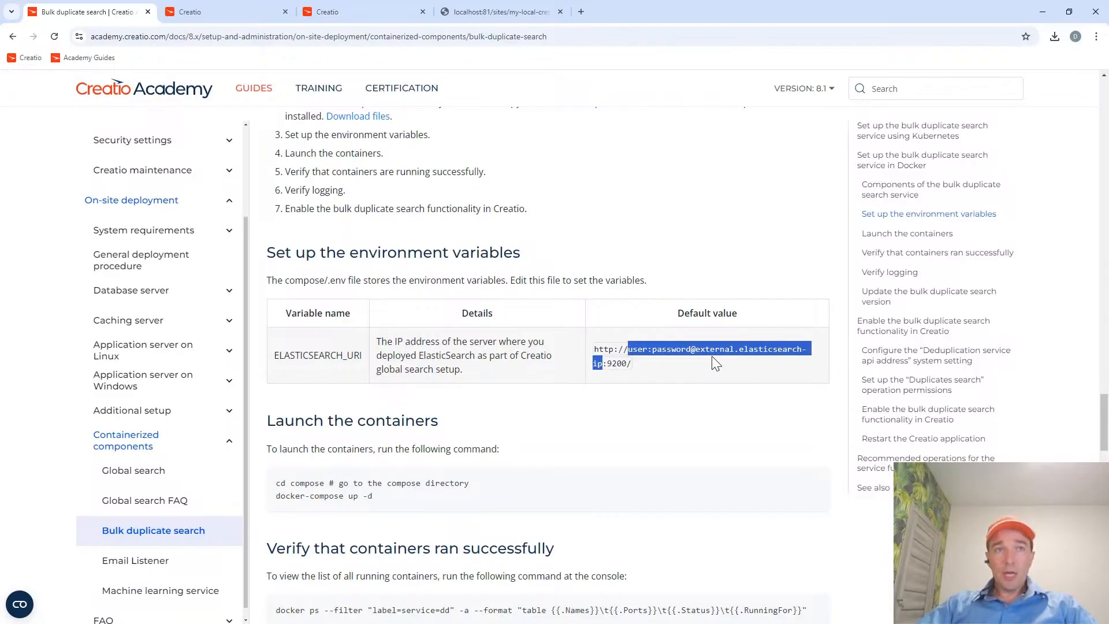
key("alt+Tab")
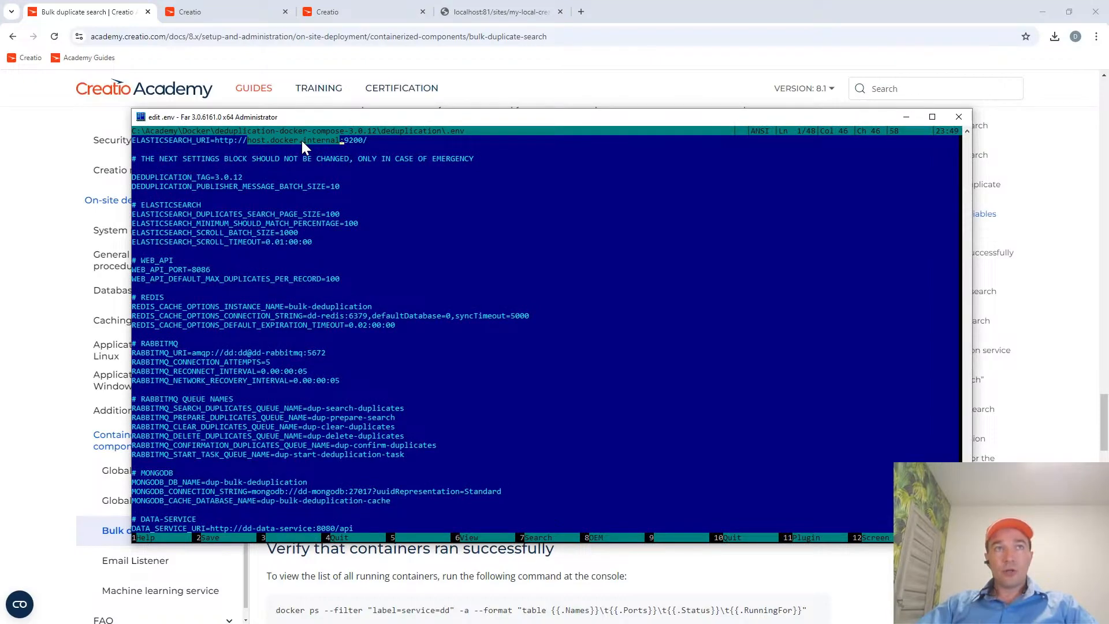
key("alt+Tab")
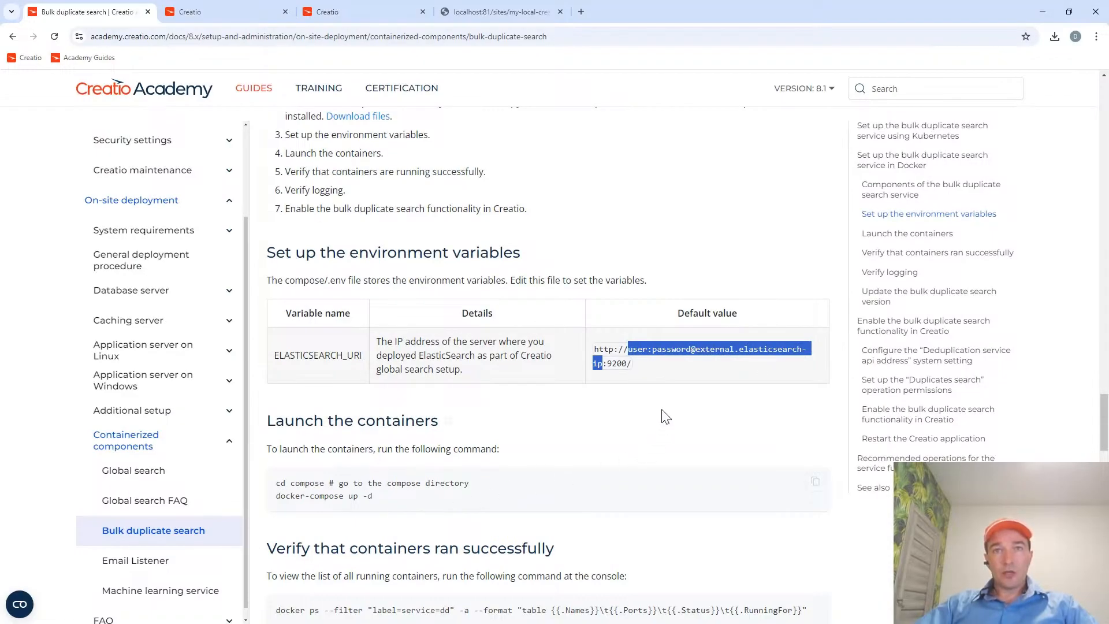
key("alt+Tab")
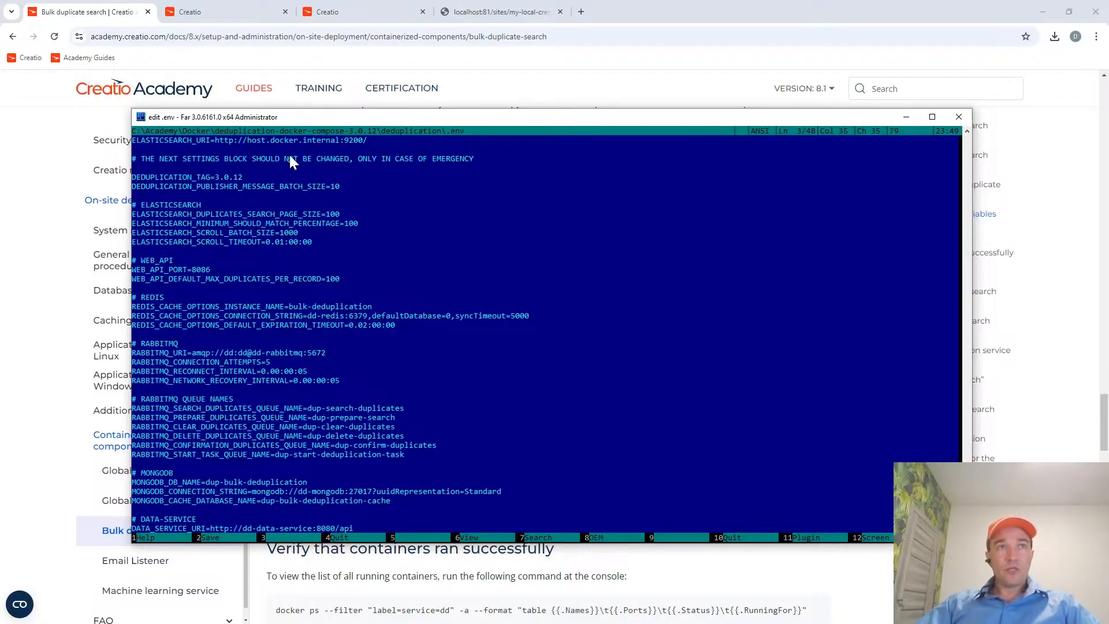
key("Escape")
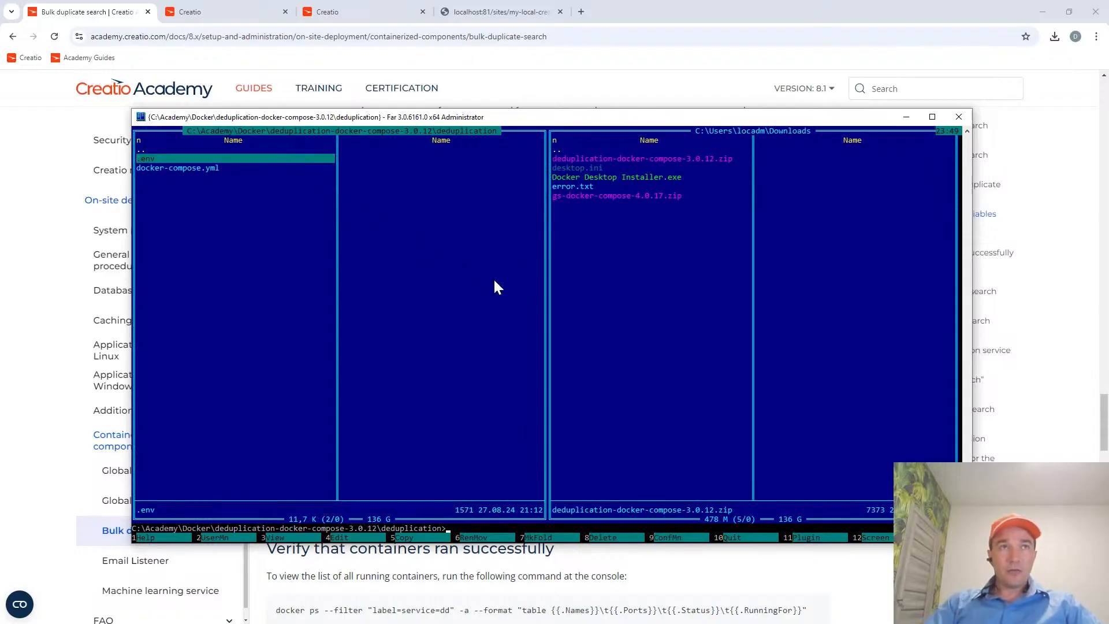
Switch to the Bulk duplicate search guide, highlight the docker-compose up -d command under "Launch the containers", and return to Far Manager.
key("alt+Tab")
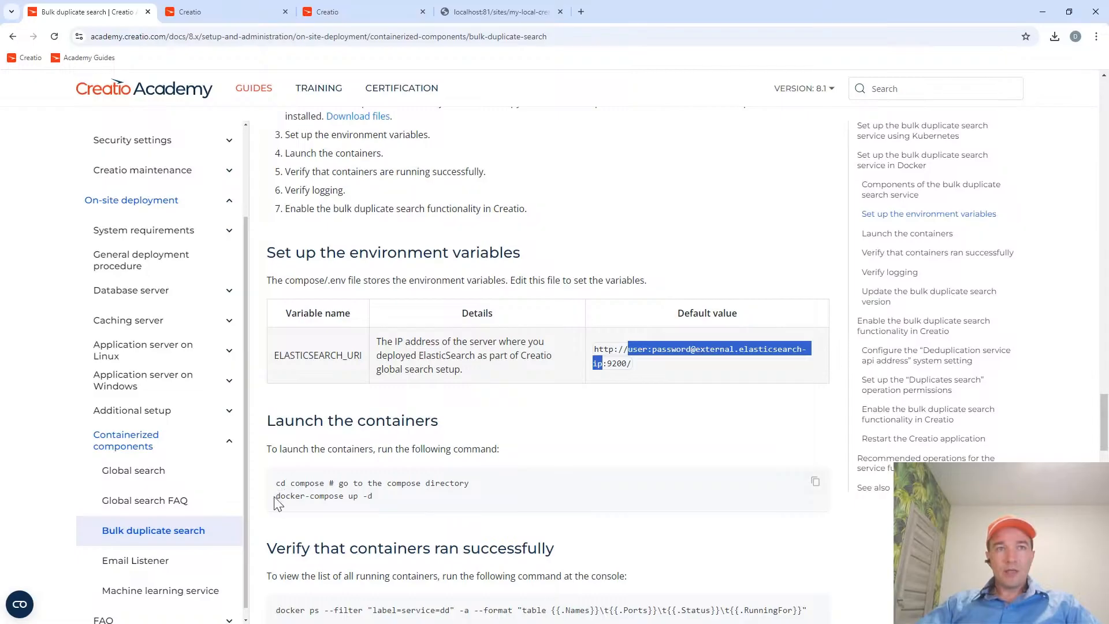
left_click_drag(275, 498, 395, 497)
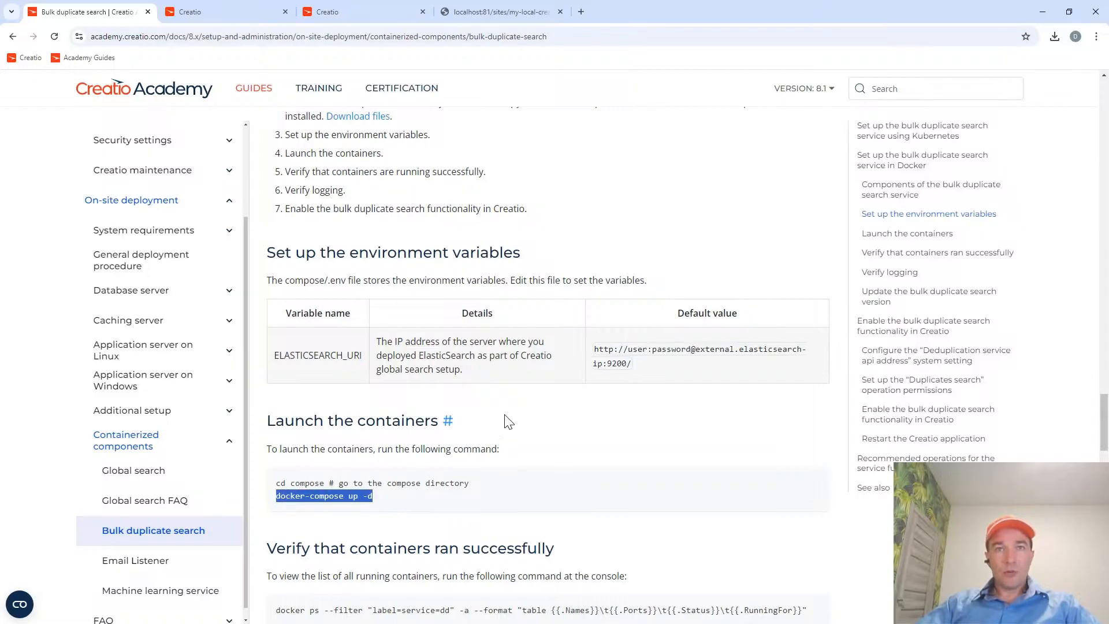
key("alt+Tab")
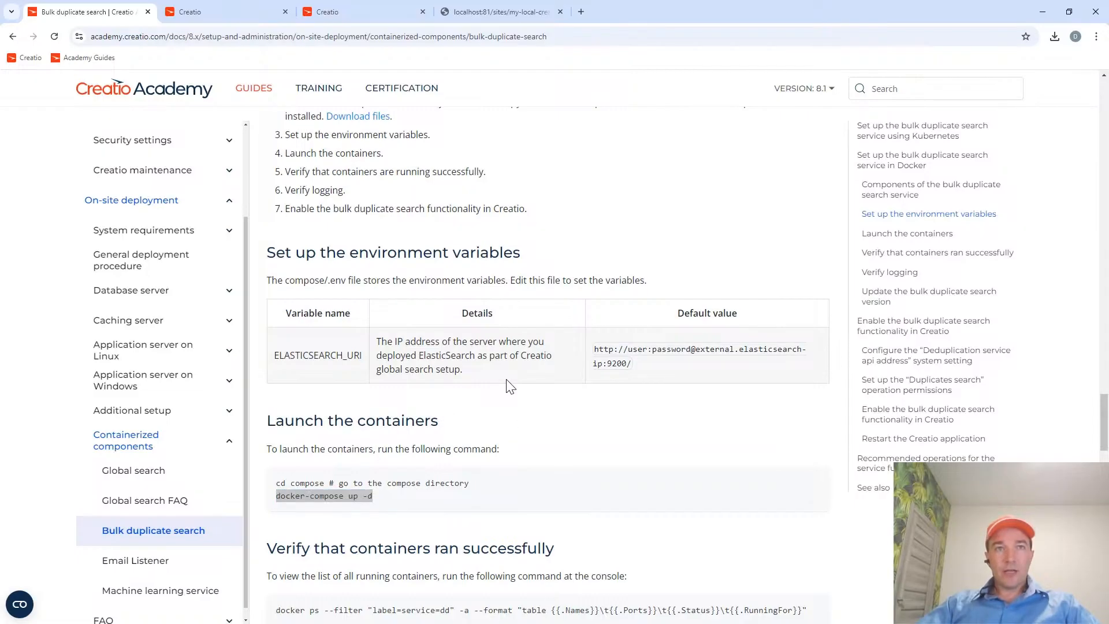
key("ctrl+o")
key("ctrl+o")
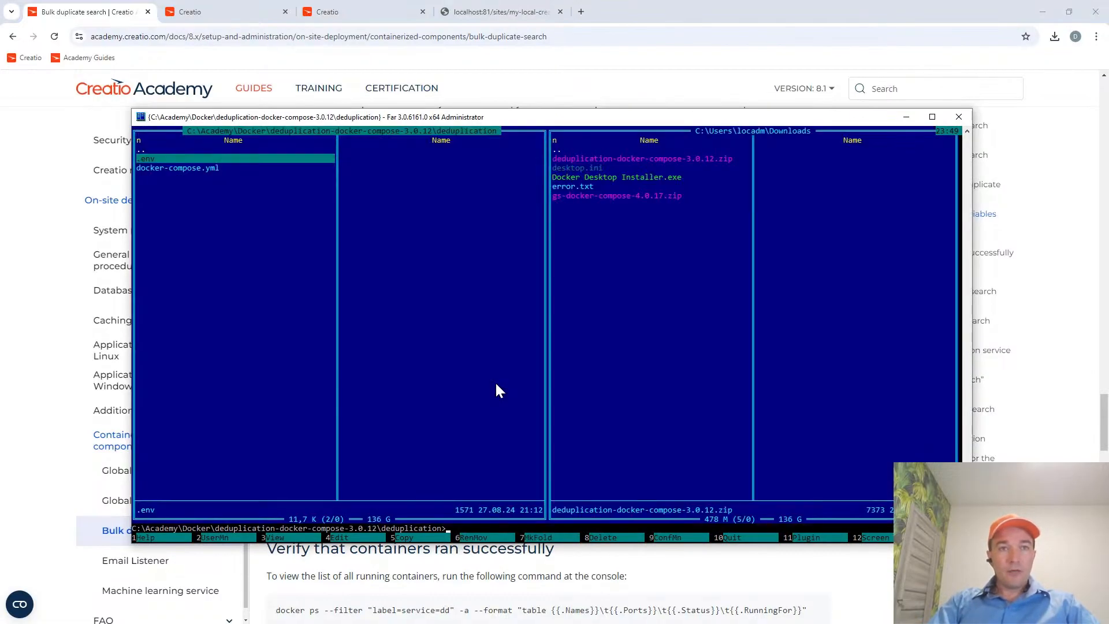
key("Up")
key("Down")
key("Down")
key("Up")
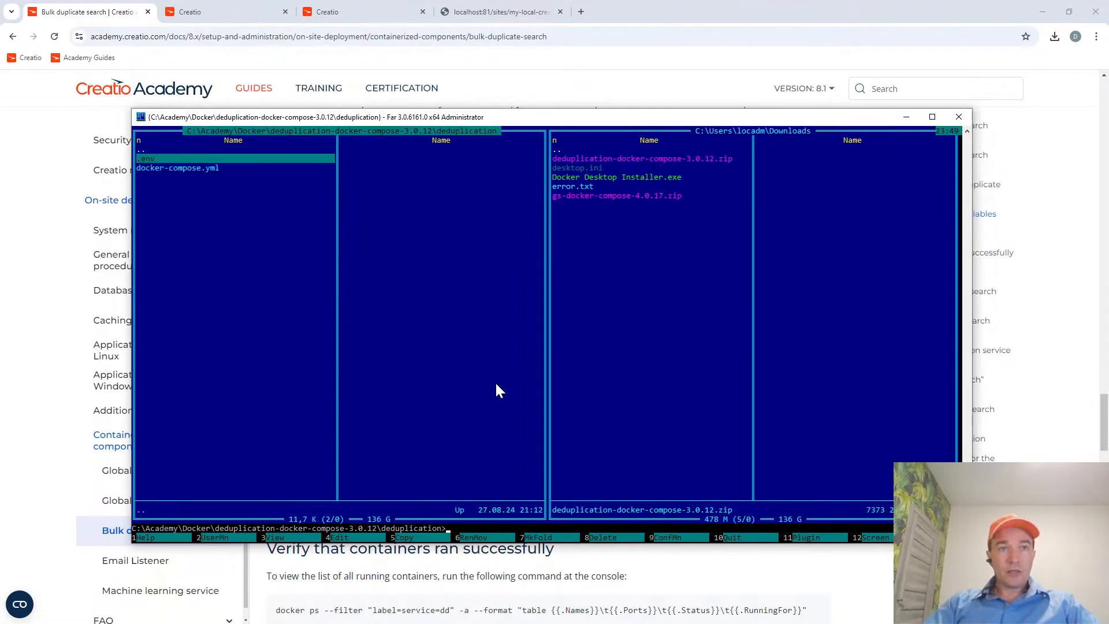
key("Down")
key("Up")
key("Up")
Reveal the console behind the file listings, clear its output with cls, and stop the Windows NAT service with net stop winnat.
key("ctrl+o")
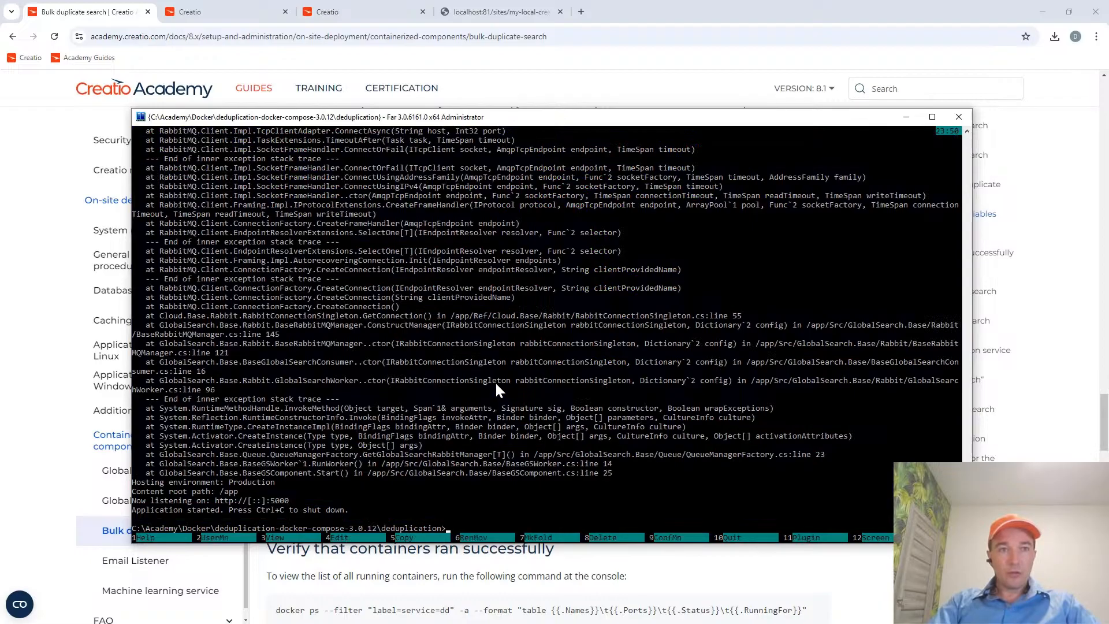
type("cls")
key("Return")
type("net")
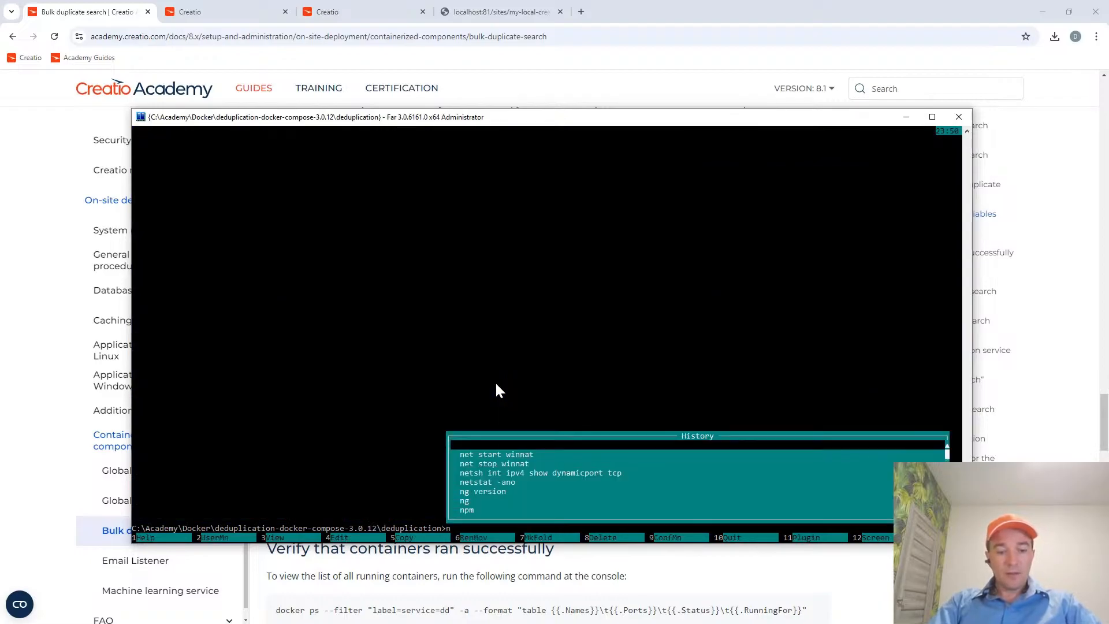
key("Down")
key("Down")
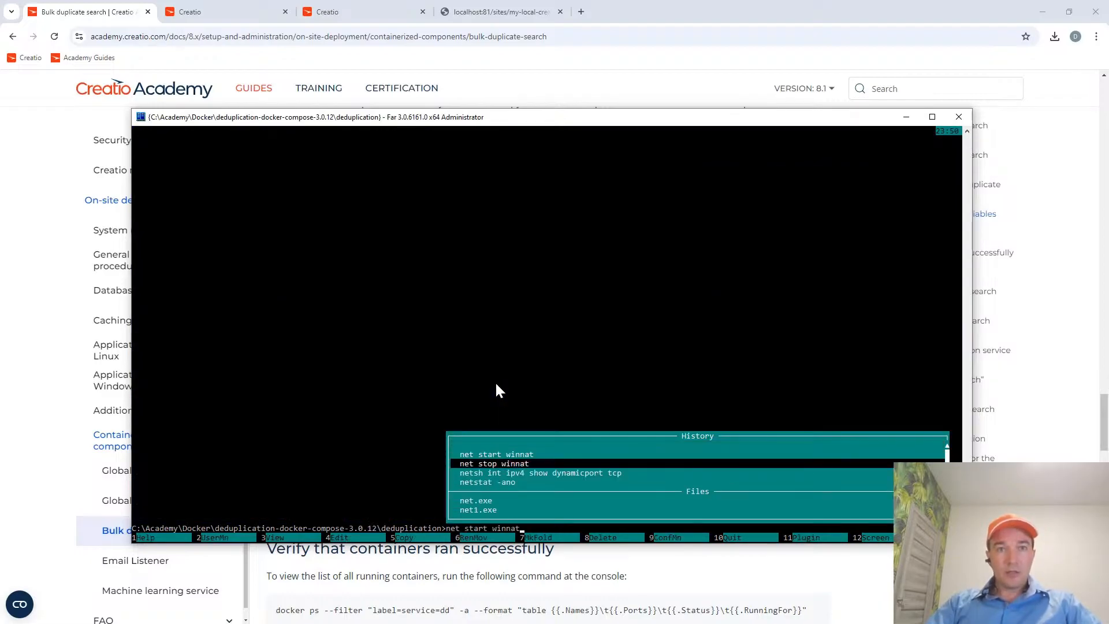
key("Return")
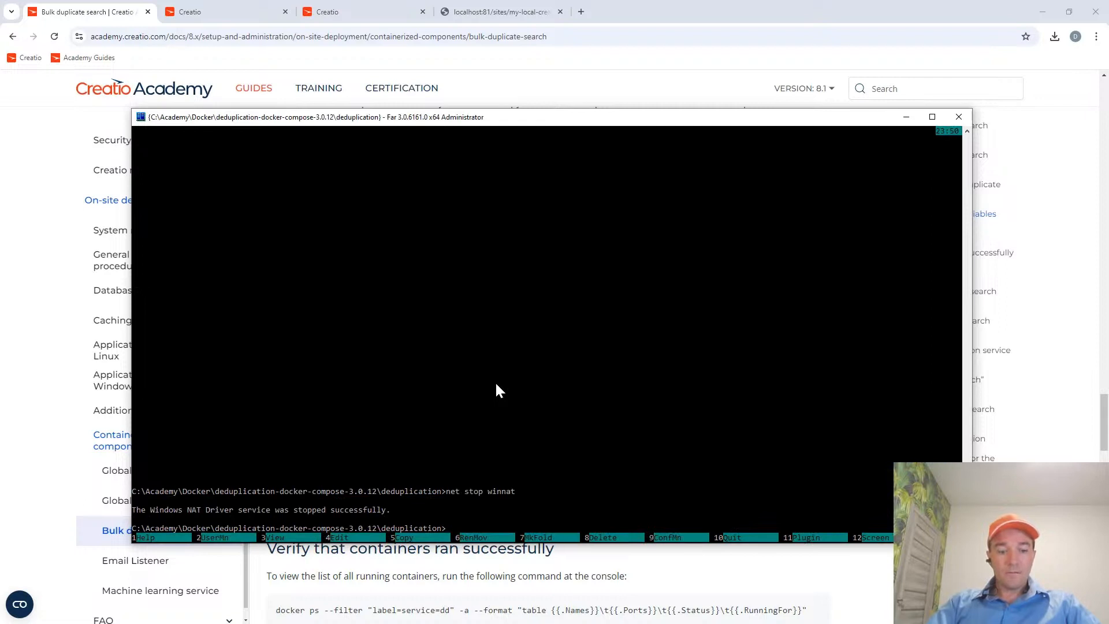
Launch the bulk duplicate search containers from the deduplication folder with docker-compose up -d.
type("docke")
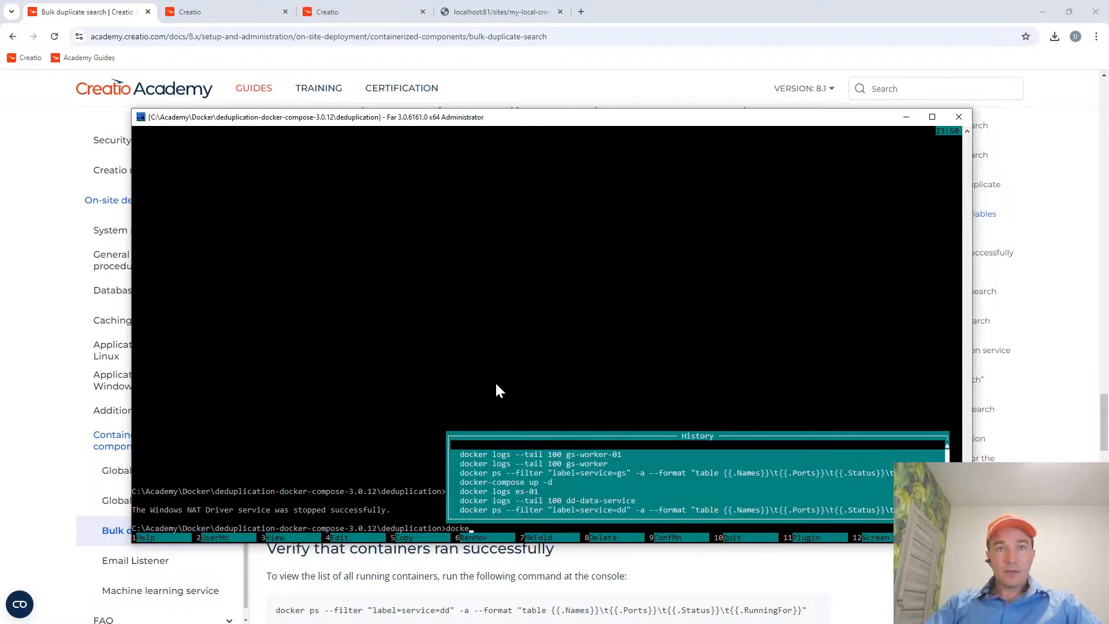
key("Down")
key("Down")
key("Down")
key("Down")
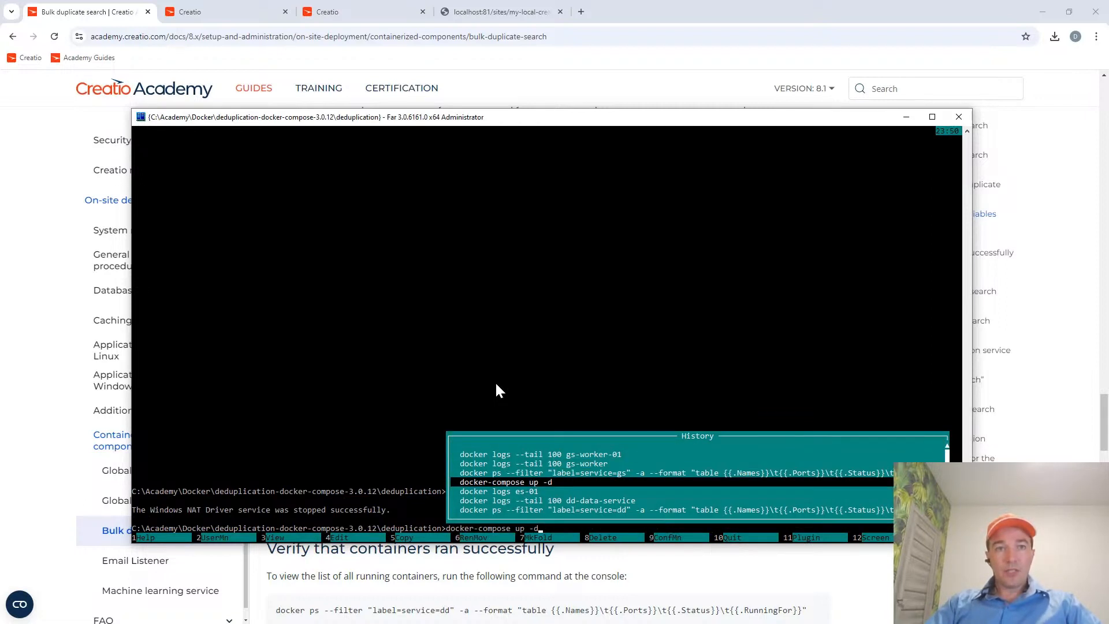
key("Return")
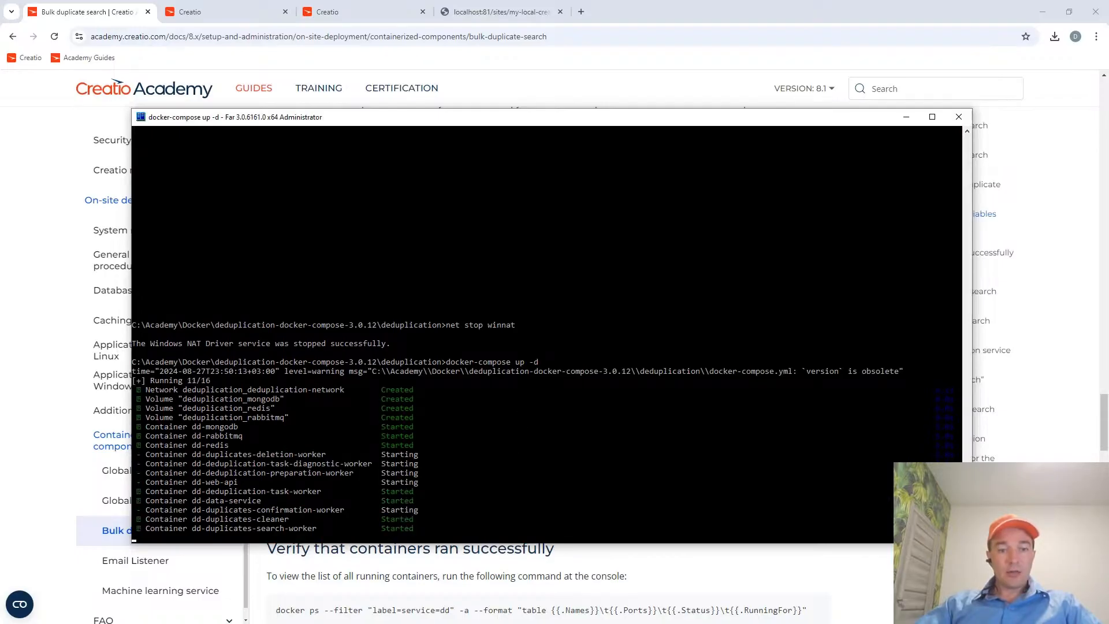
Switch to Docker Desktop, expand the deduplication group, and check the status of its containers.
key("alt+Tab")
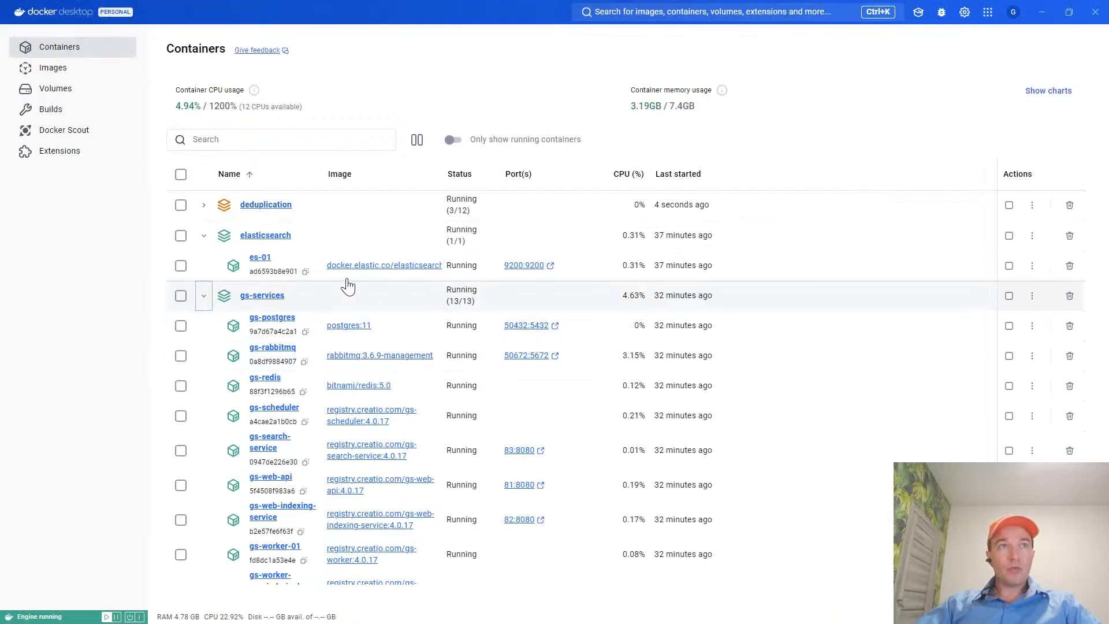
left_click(205, 208)
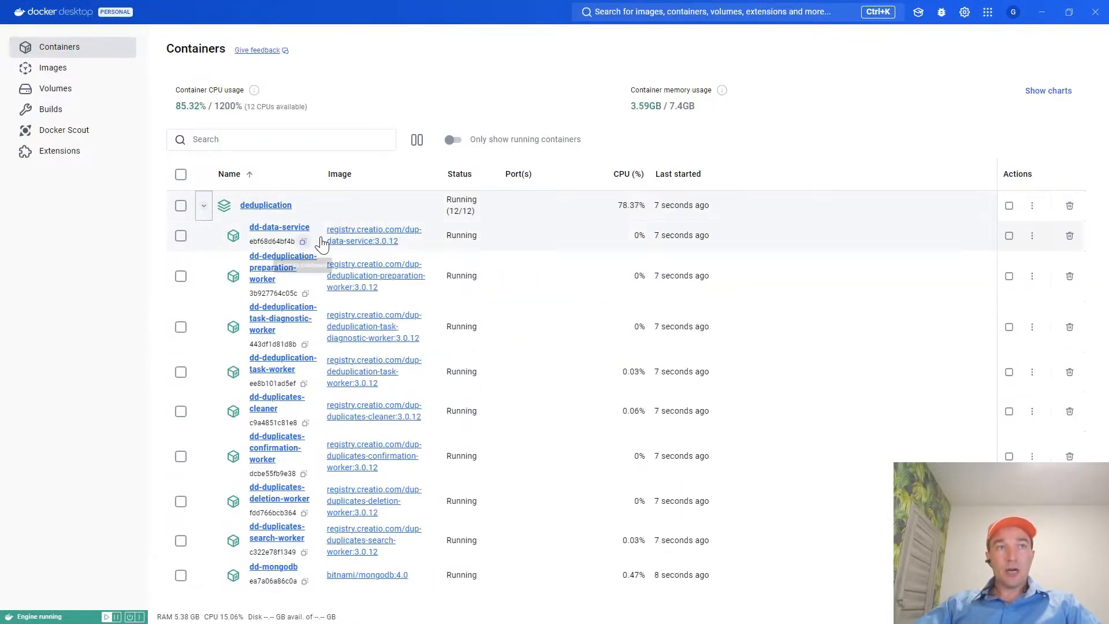
scroll(503, 250, "down", 5)
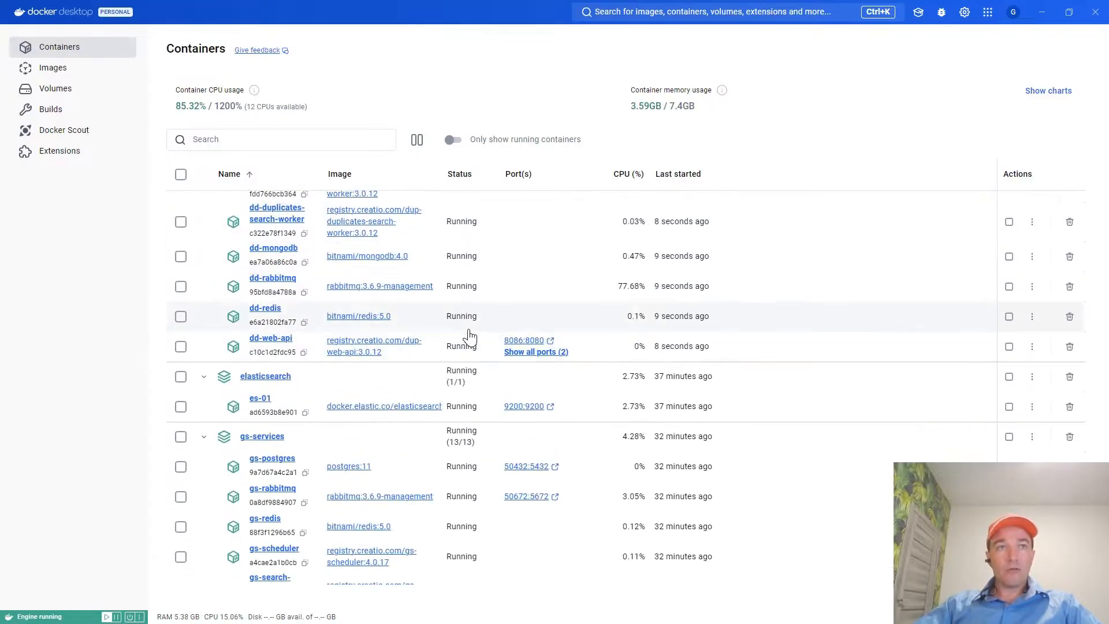
scroll(470, 267, "up", 3)
scroll(470, 334, "up", 3)
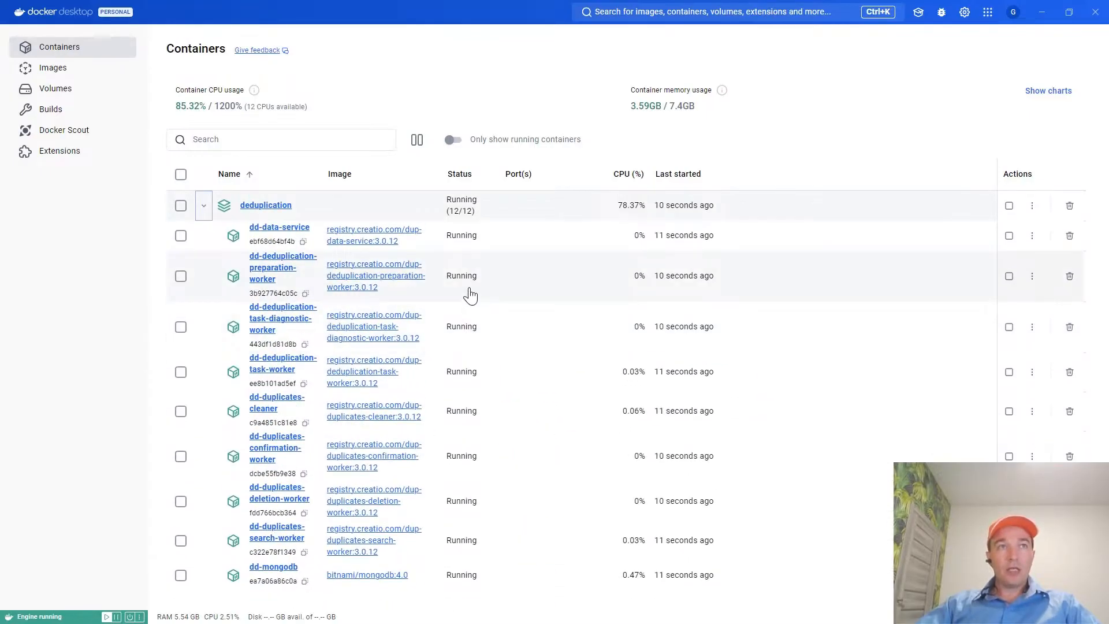
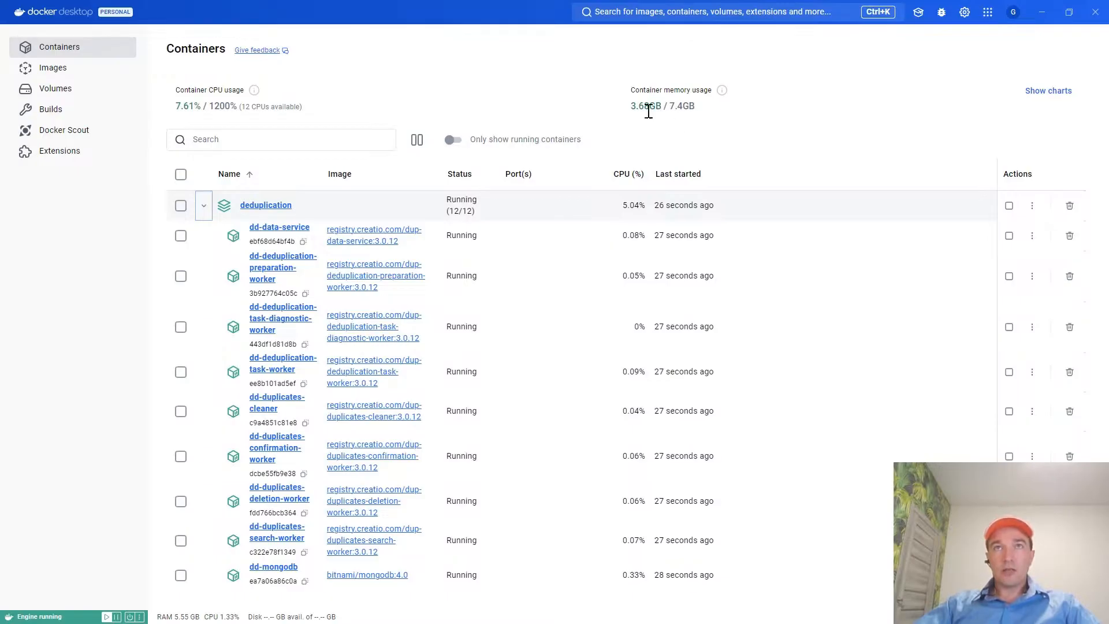
Switch to Far Manager, start the Windows NAT service with net start winnat, and show the file listings.
left_click(204, 206)
left_click(203, 208)
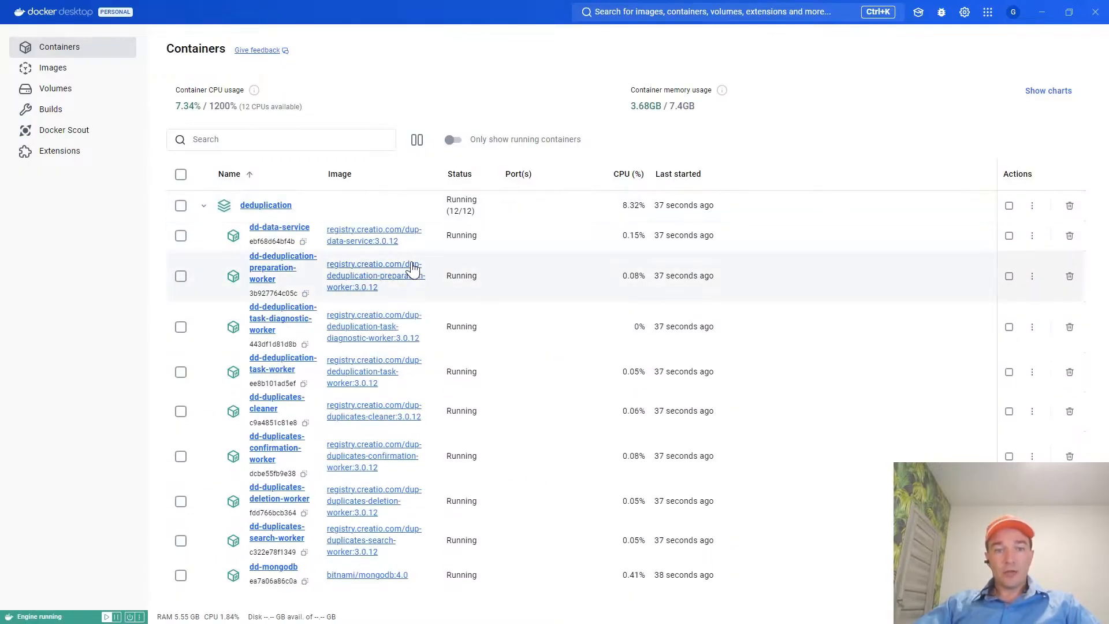
key("alt+Tab")
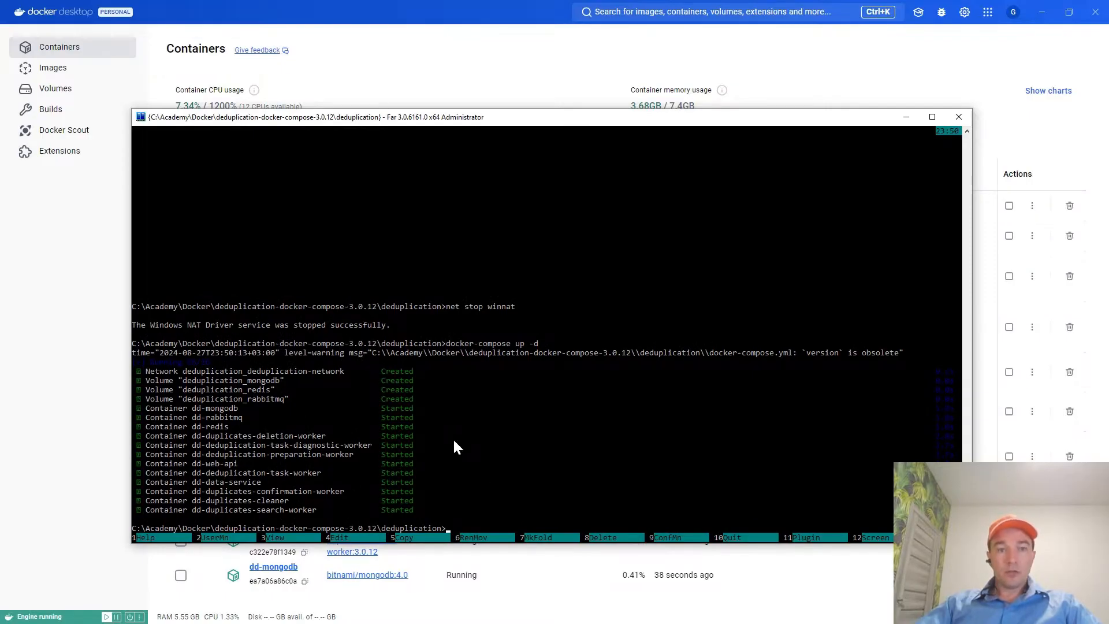
key("ctrl+o")
key("ctrl+o")
type("net s")
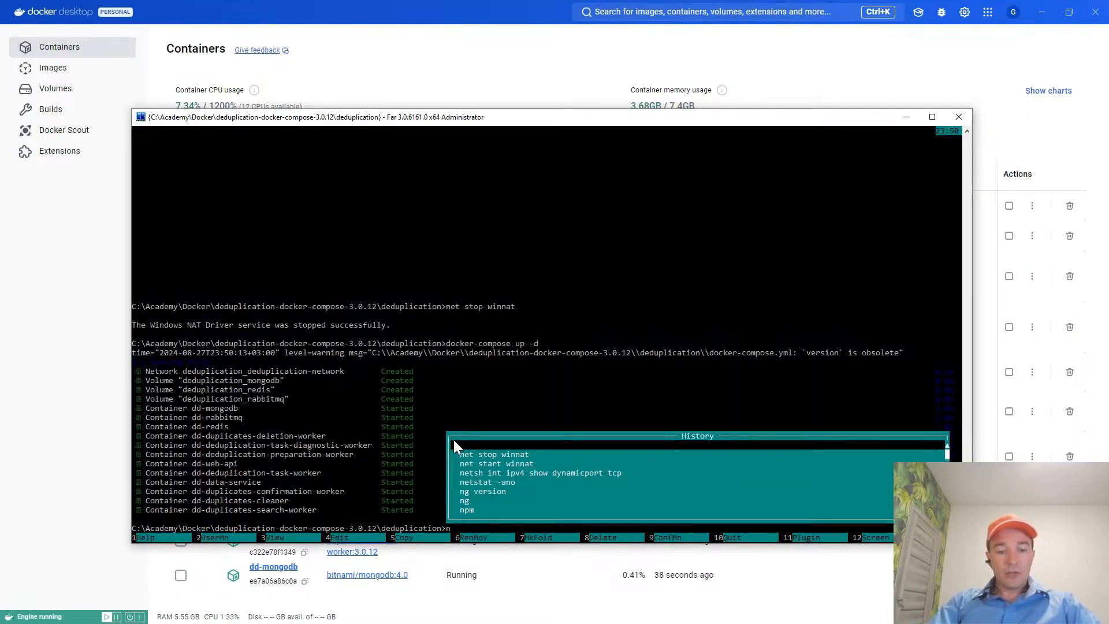
key("Down")
key("Down")
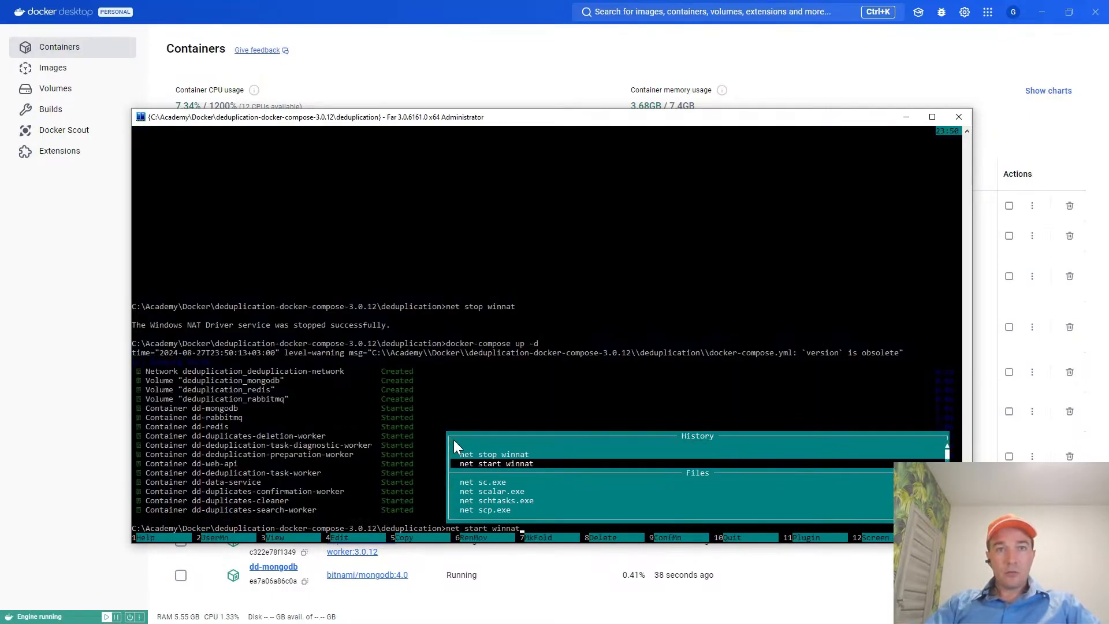
key("Return")
key("ctrl+o")
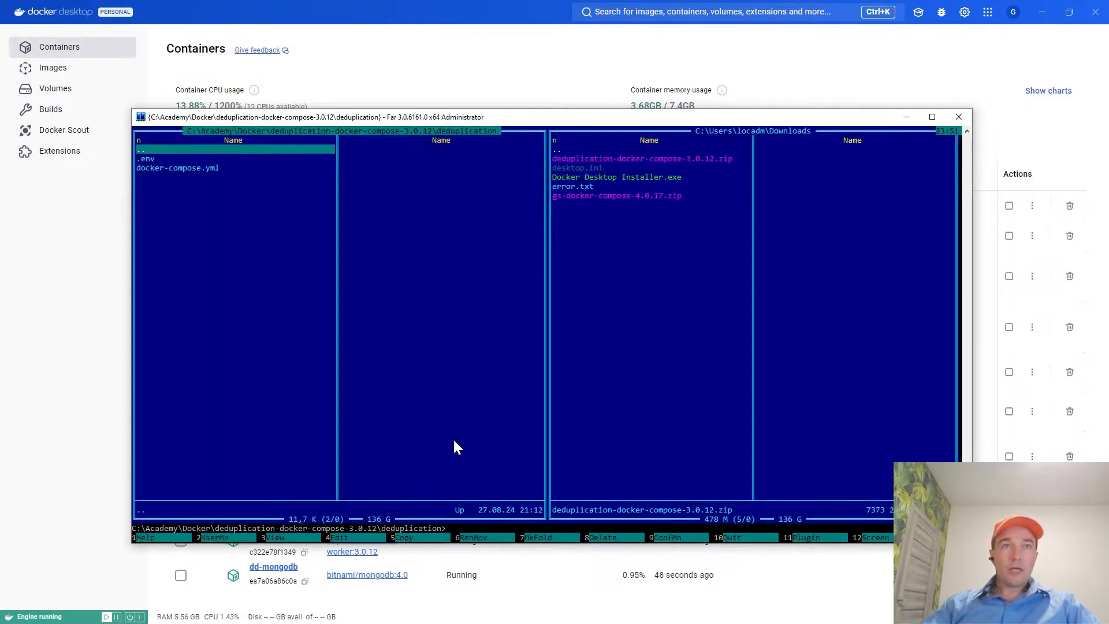
Switch to the Bulk duplicate search guide and copy the docker ps command under "Verify that containers ran successfully".
key("alt+Tab")
key("alt+Tab")
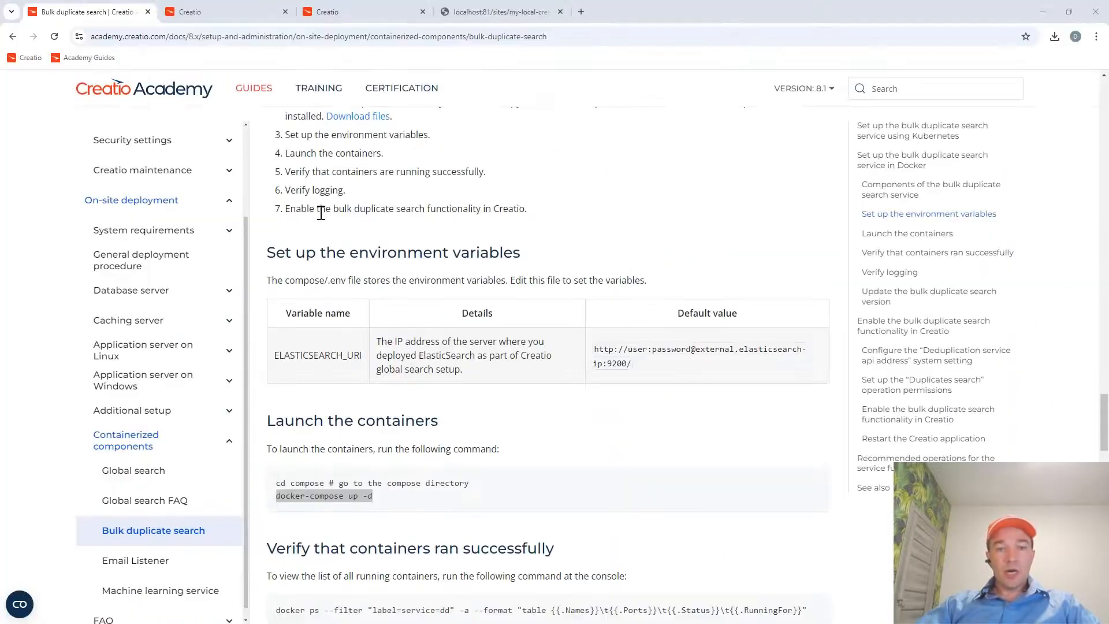
scroll(475, 467, "down", 3)
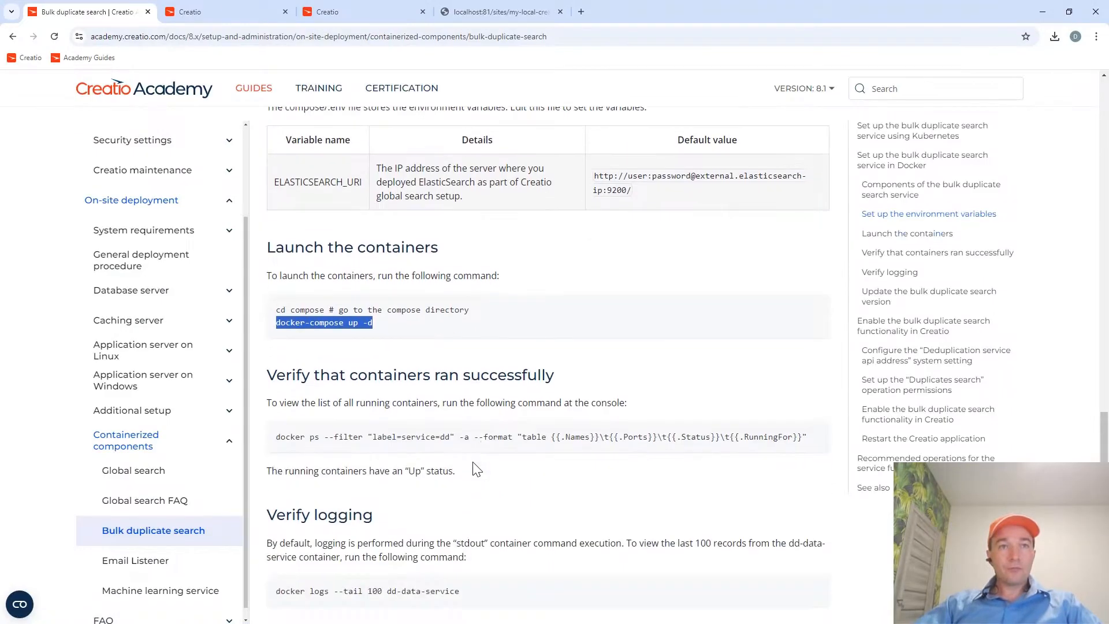
left_click_drag(279, 321, 454, 321)
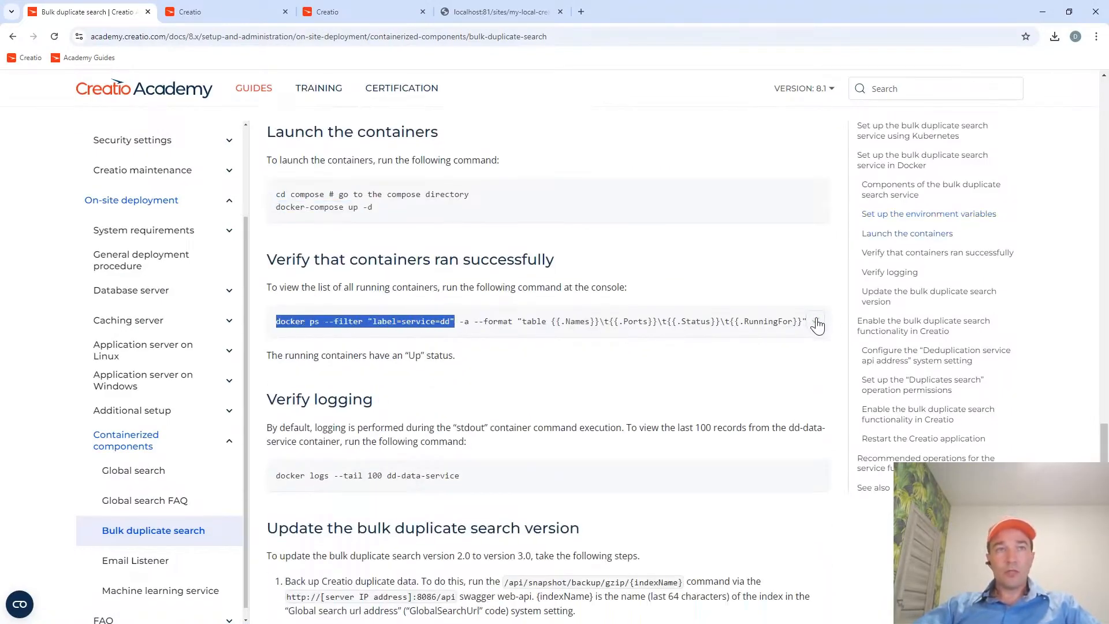
left_click(817, 325)
In the Far Manager console, list the service containers with docker ps --filter "label=service=dd" -a --format "table {{.Names}}\t{{.Ports}}\t{{.Status}}\t{{.RunningFor}}".
key("alt+Tab")
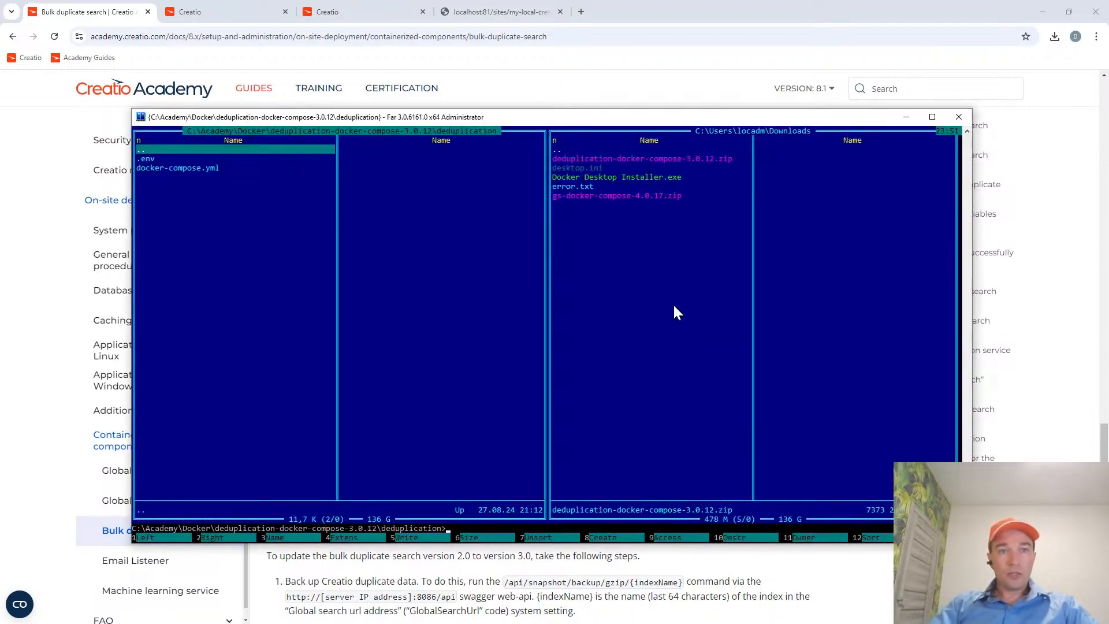
key("ctrl+o")
key("ctrl+v")
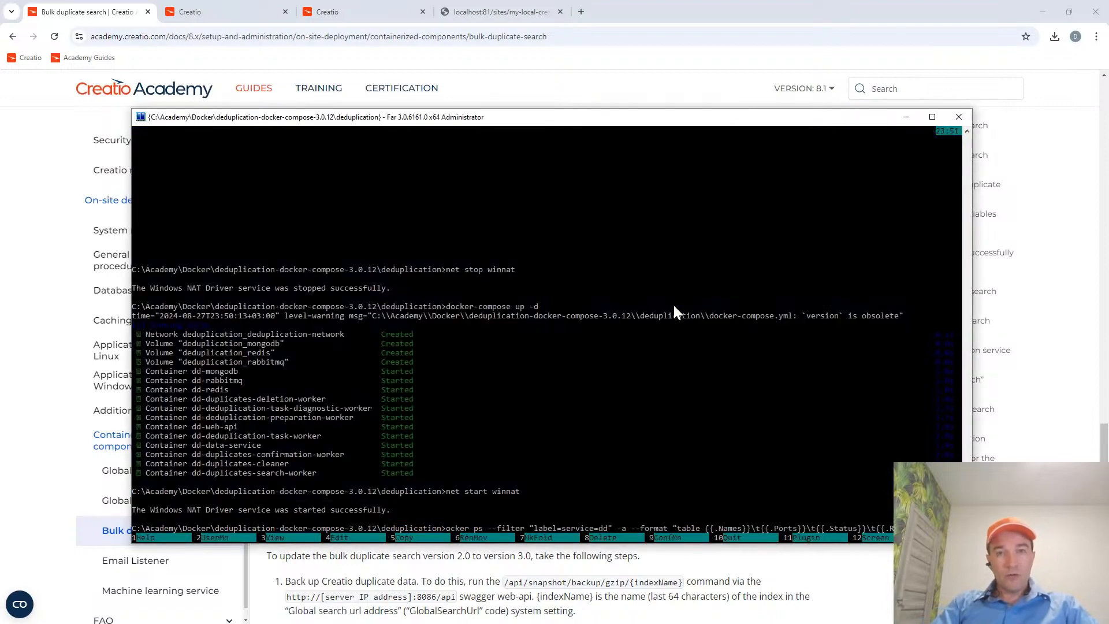
key("Return")
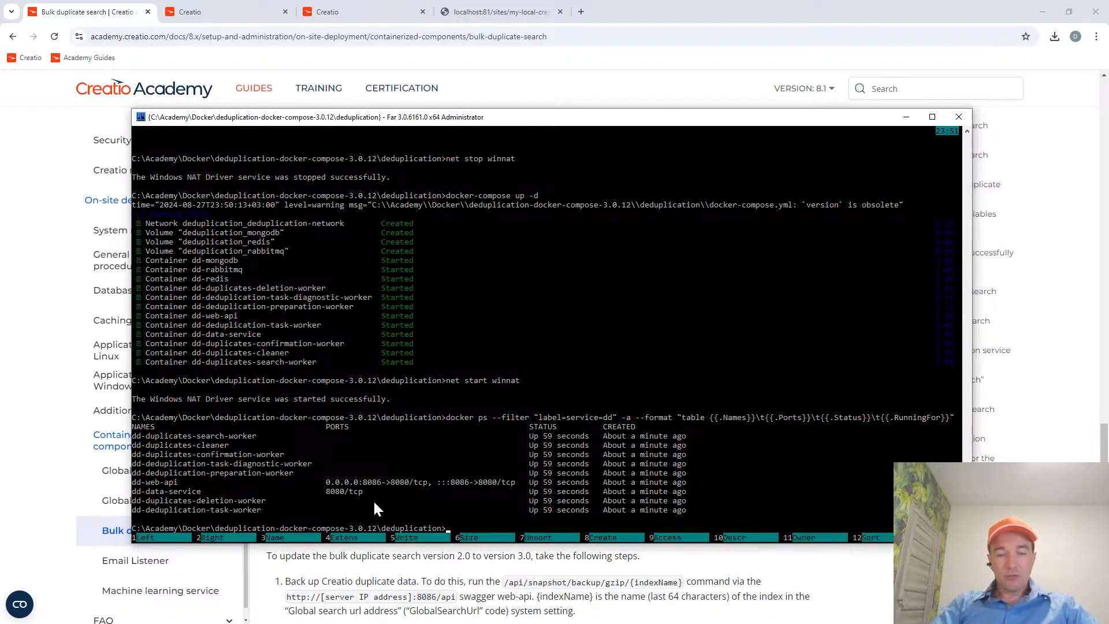
key("ctrl+o")
Return to the guide, highlight the expected "Up" status, and copy the docker logs command under "Verify logging".
key("alt+Tab")
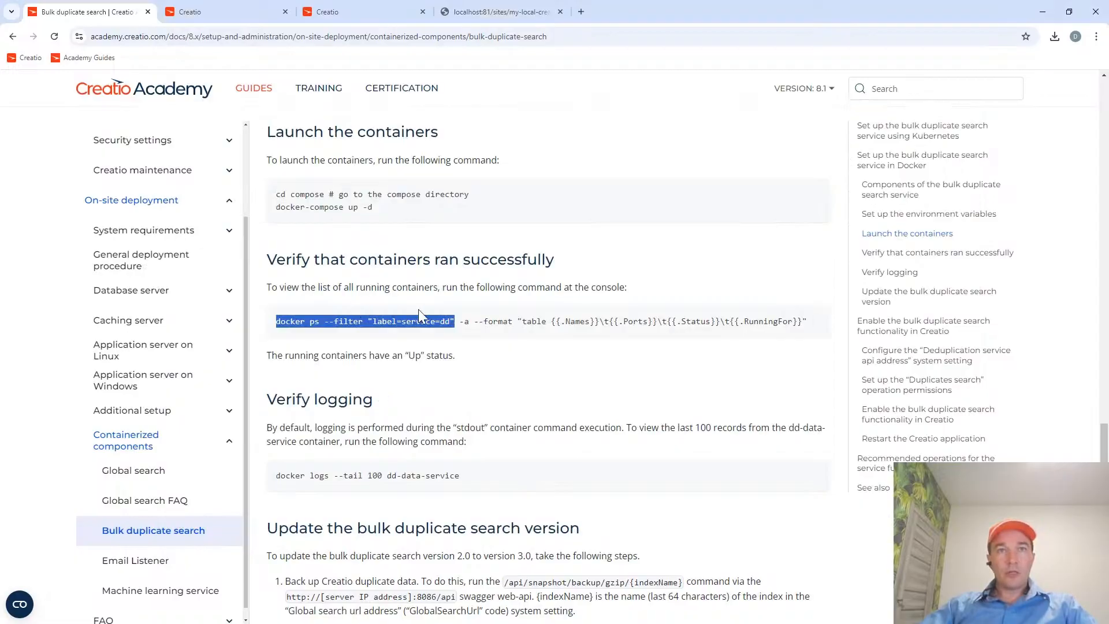
left_click_drag(406, 356, 463, 363)
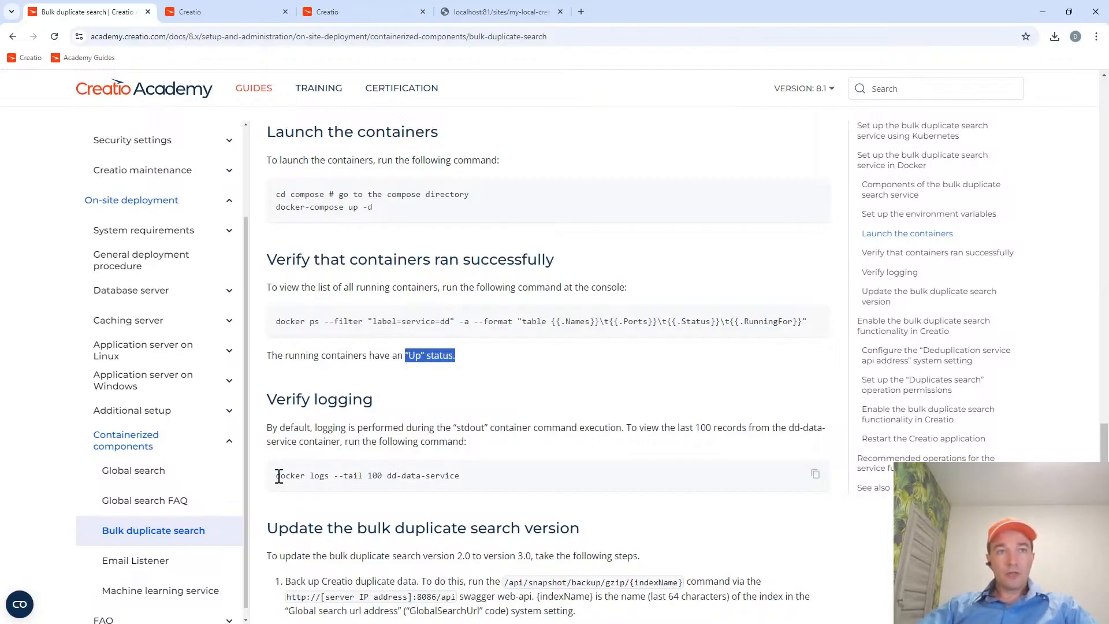
left_click_drag(279, 475, 484, 481)
Check the data service log in the Far Manager console with docker logs --tail 100 dd-data-service.
key("alt+Tab")
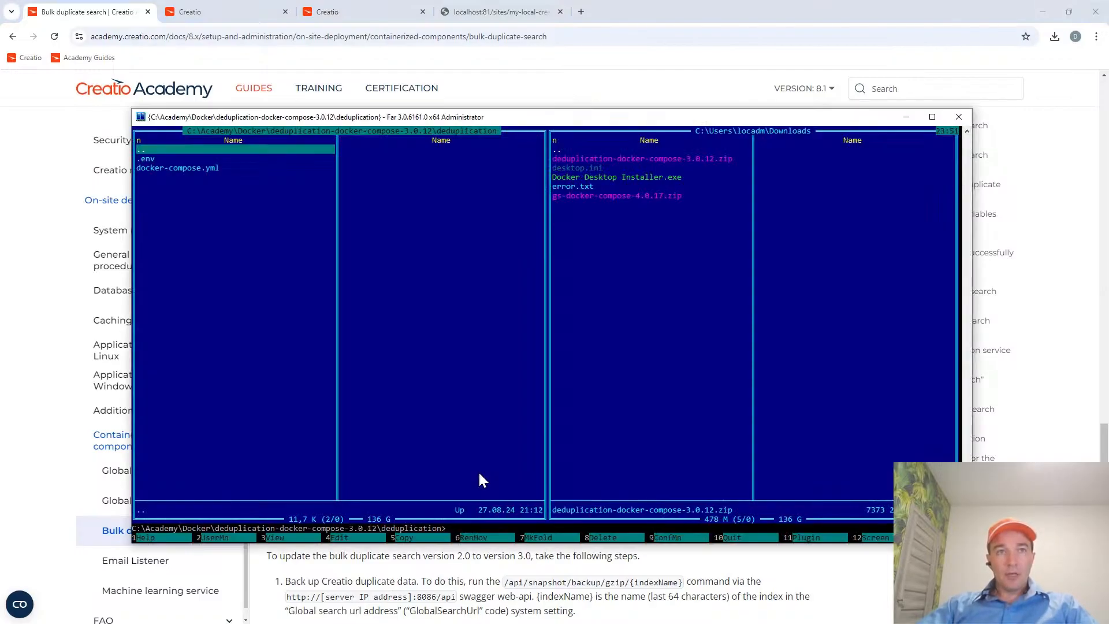
key("ctrl+o")
key("ctrl+v")
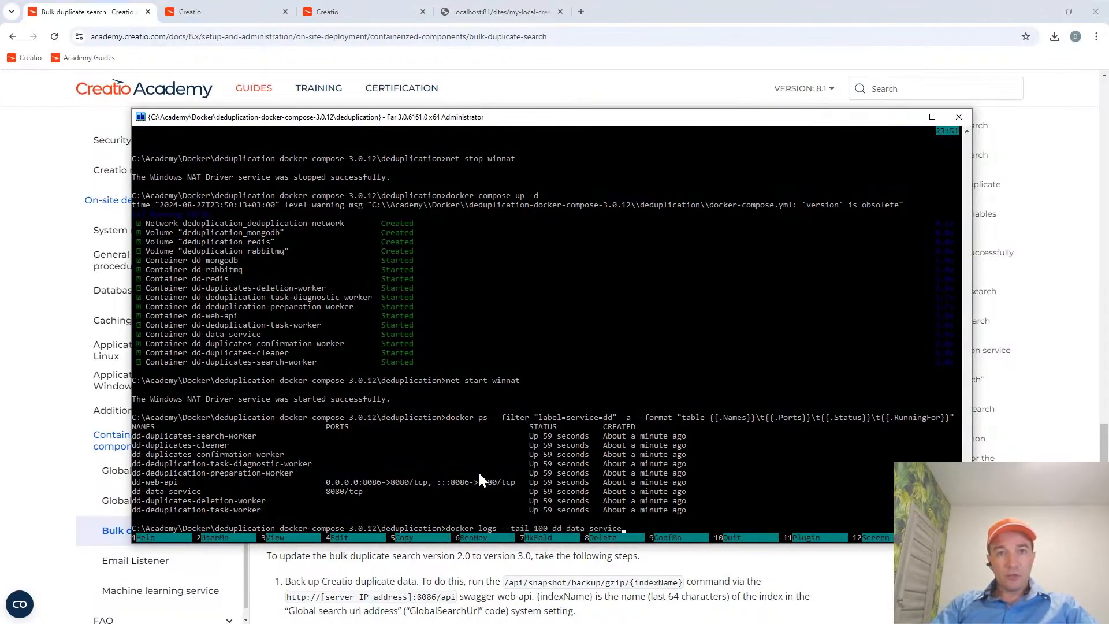
key("Return")
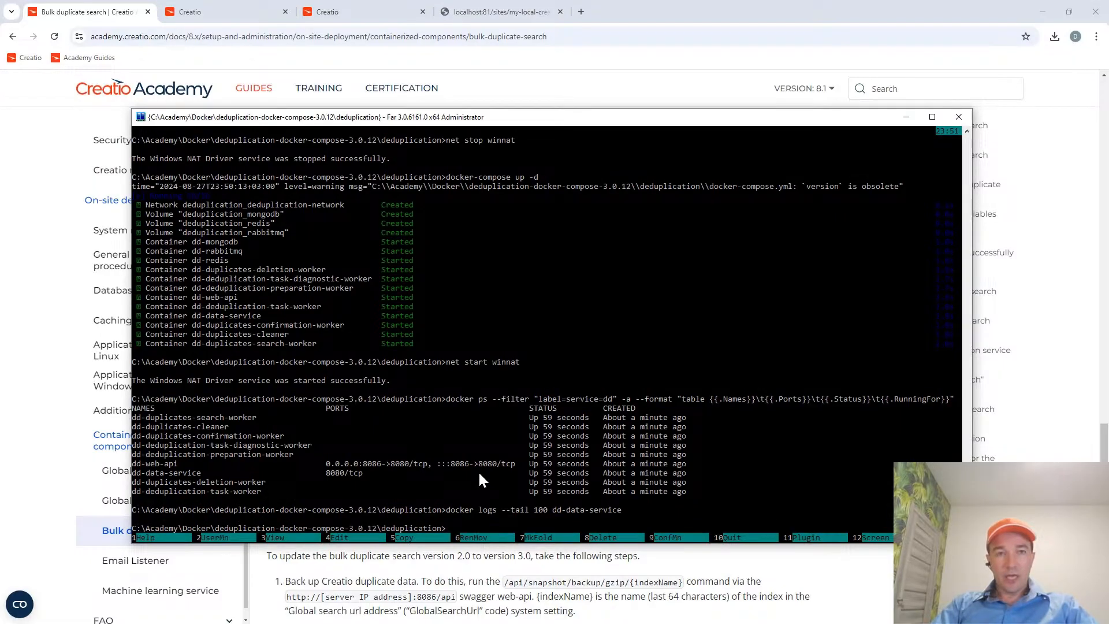
key("ctrl+o")
Switch to Docker Desktop, examine the logs of the deduplication group, and return to the container list.
key("alt+Tab")
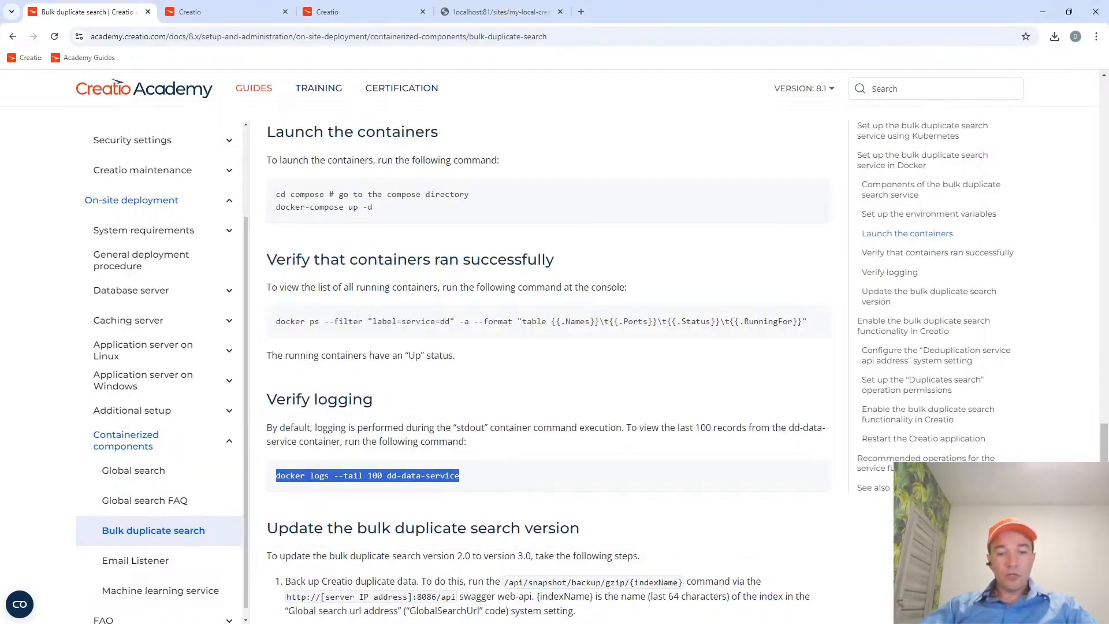
key("alt+Tab")
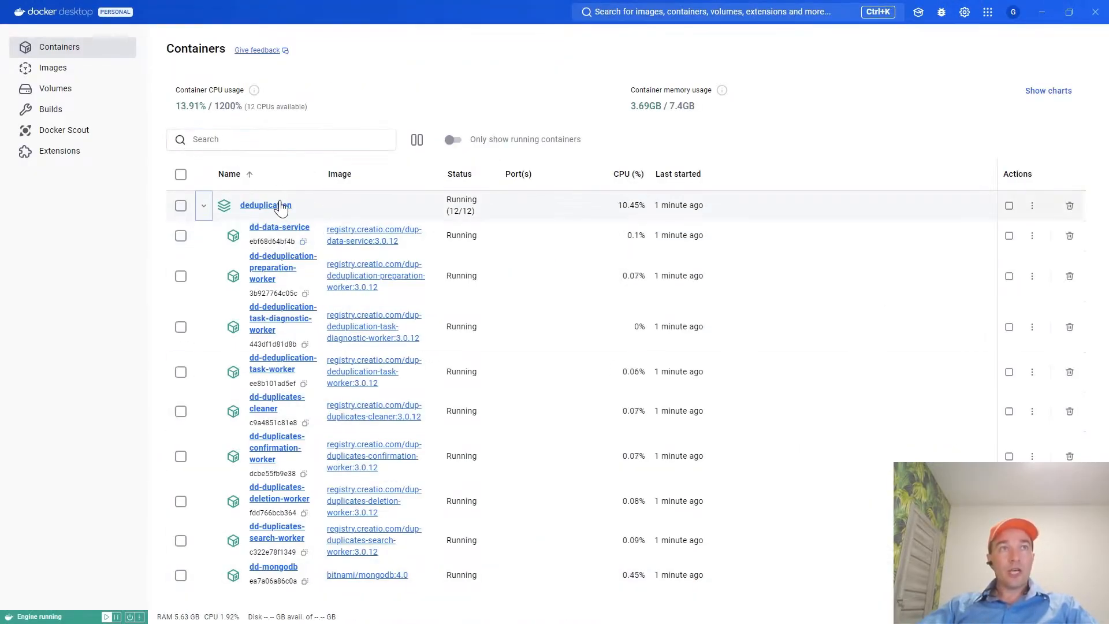
left_click(270, 208)
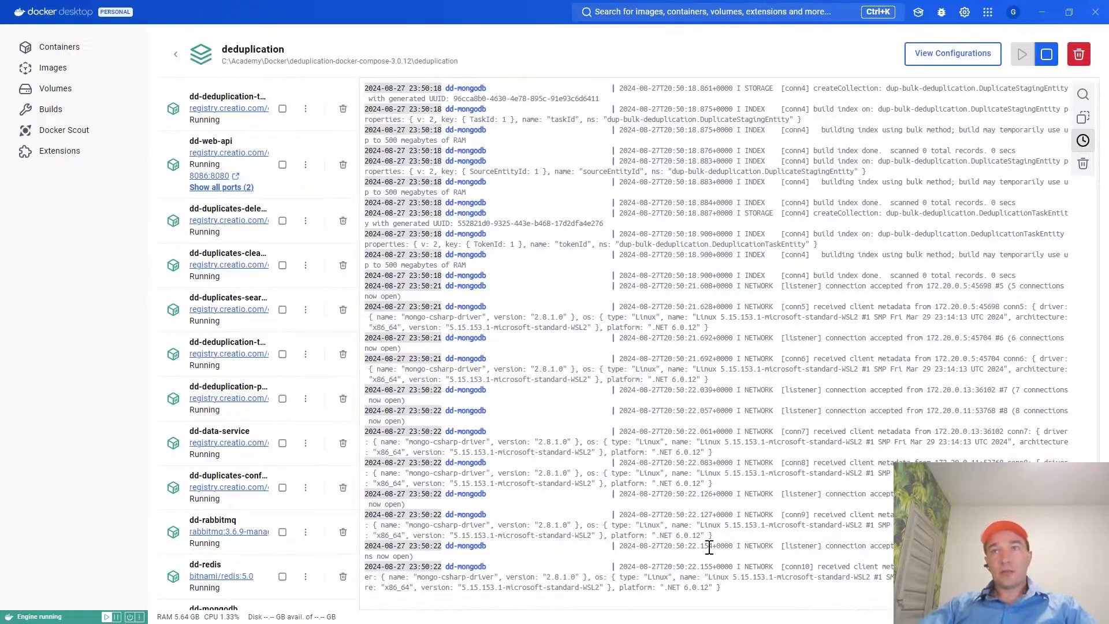
left_click(44, 46)
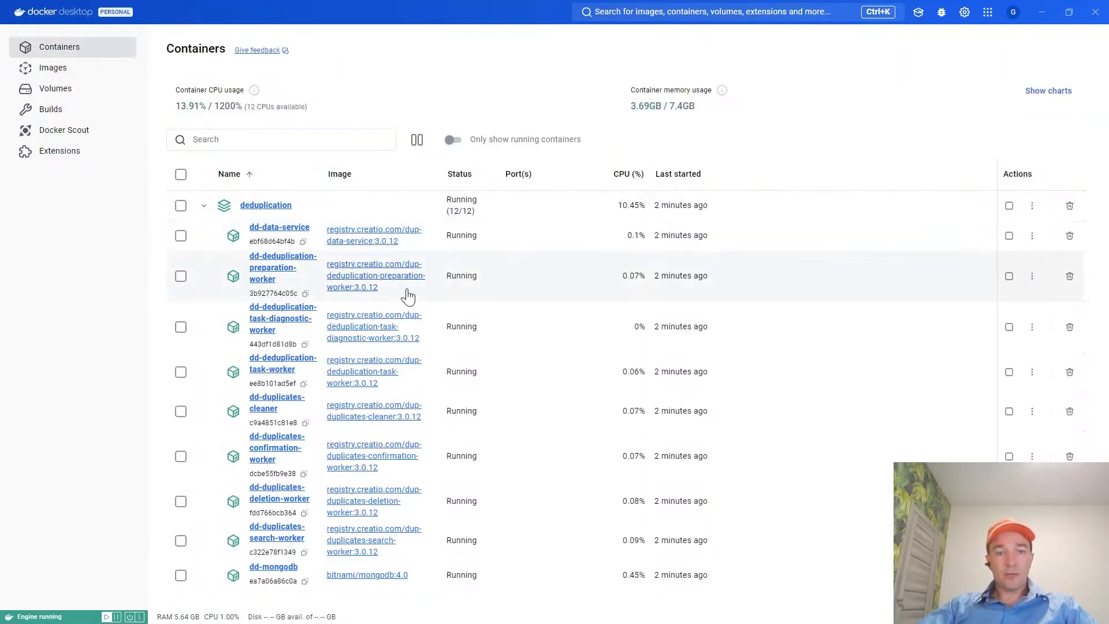
Read the guide's "Update the bulk duplicate search version" section and check the version of the deduplication archive in Far Manager.
key("alt+Tab")
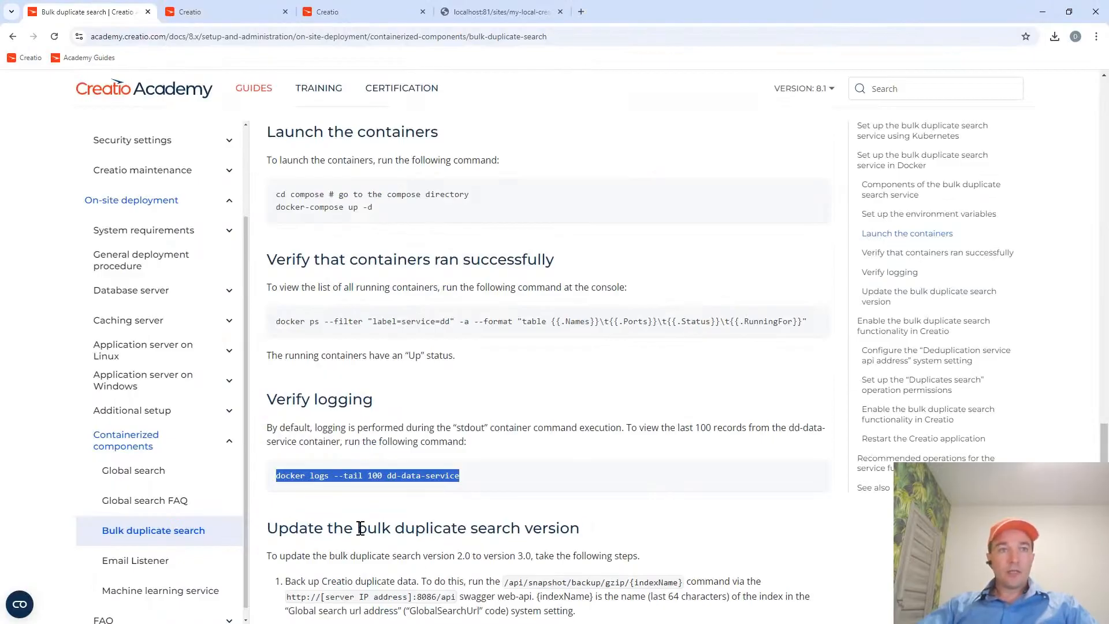
scroll(424, 480, "down", 5)
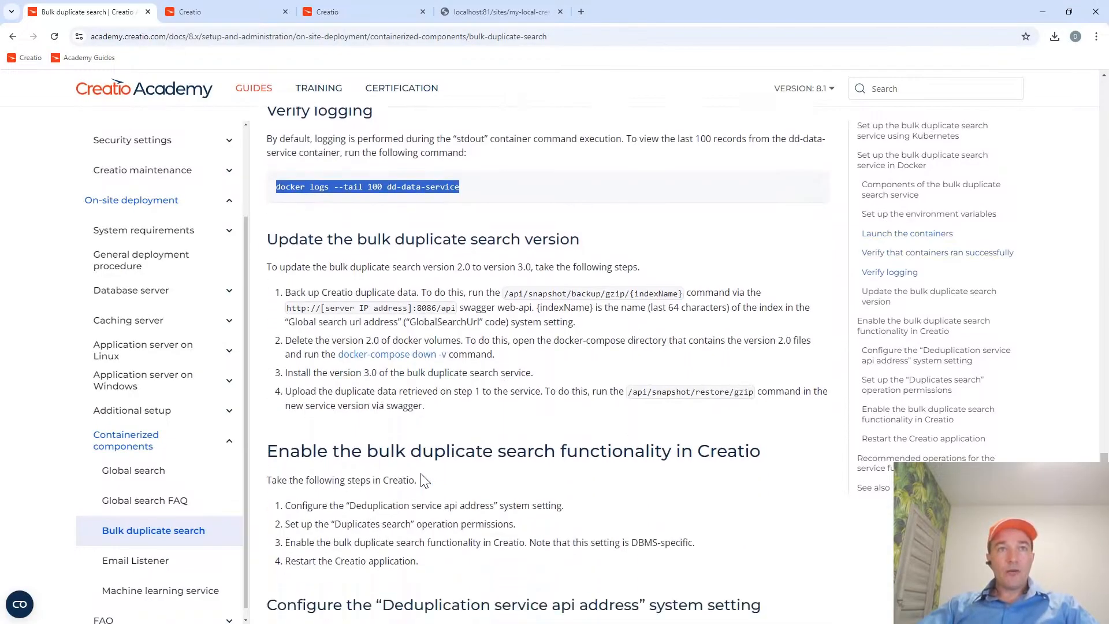
scroll(424, 480, "down", 2)
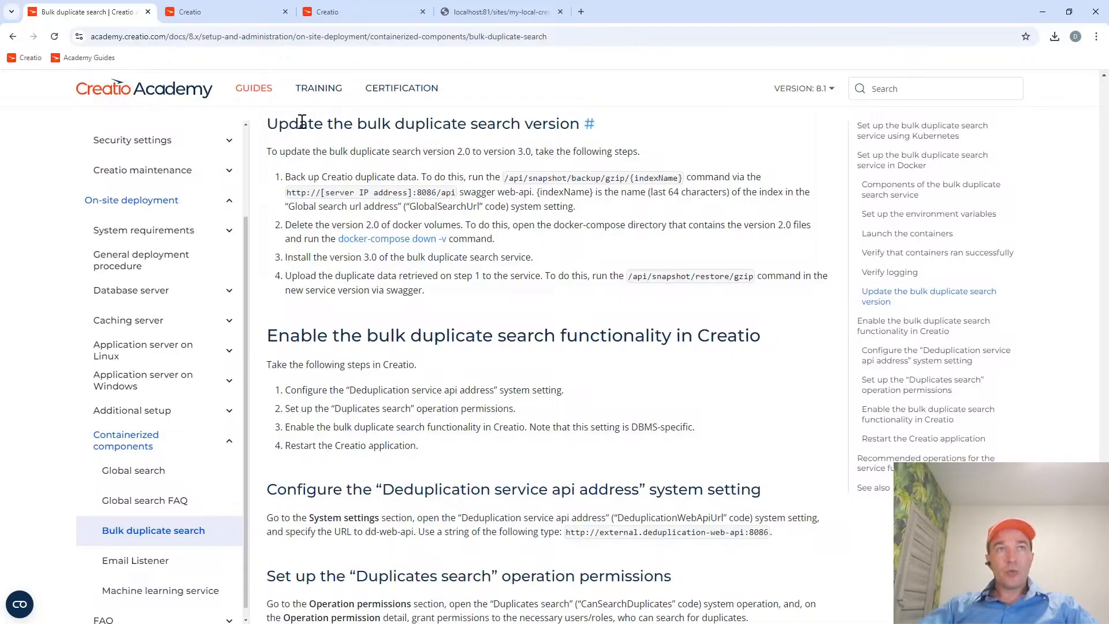
left_click_drag(328, 123, 579, 123)
left_click_drag(510, 151, 532, 156)
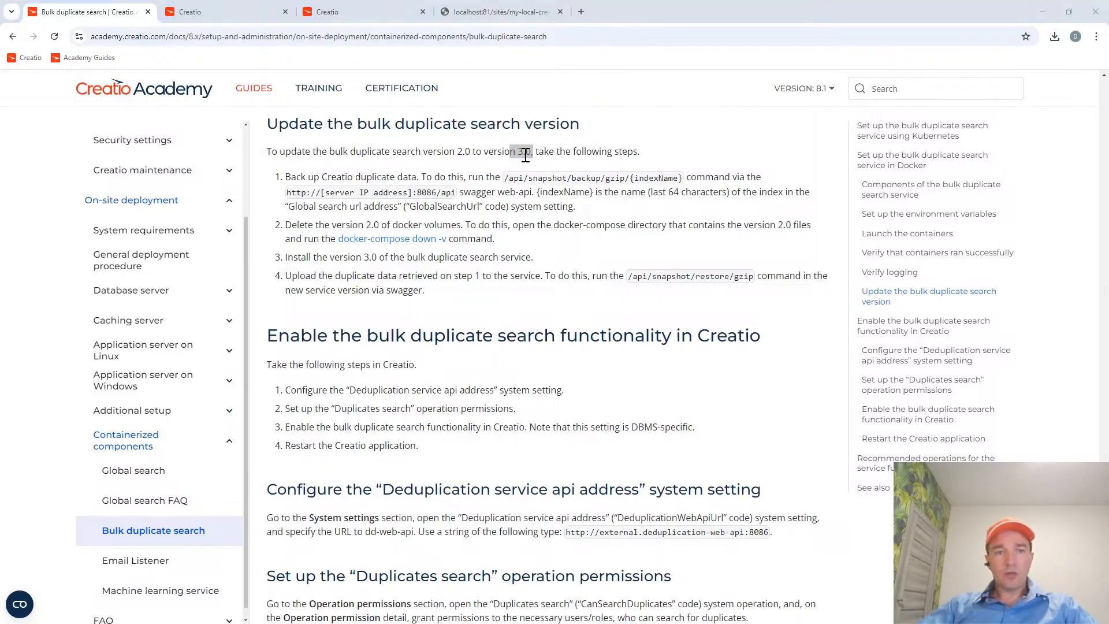
key("alt+Tab")
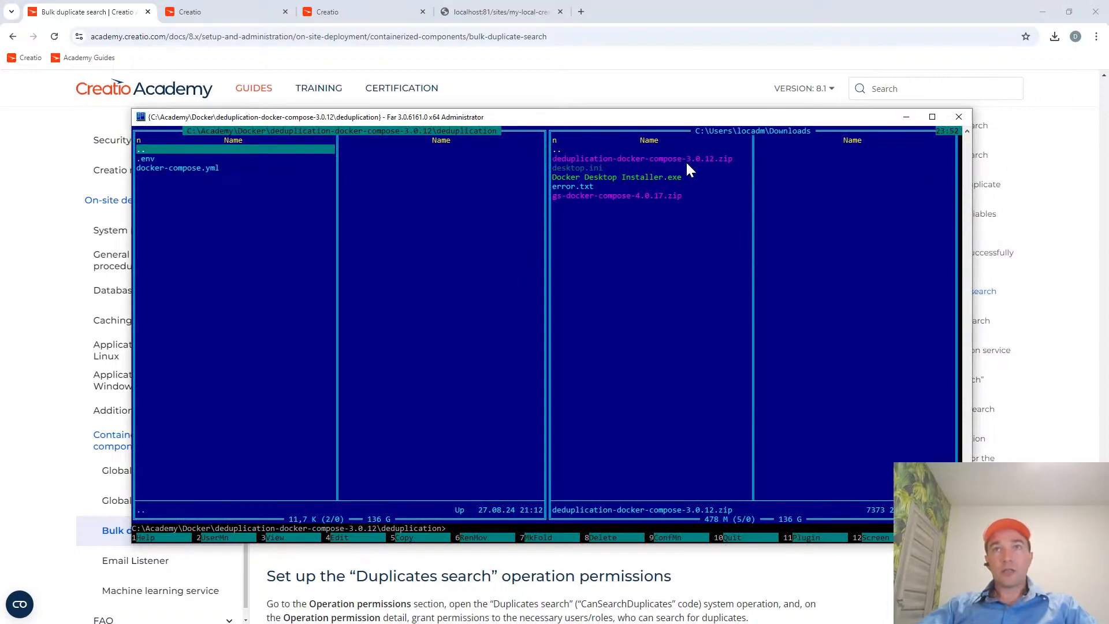
key("alt+Tab")
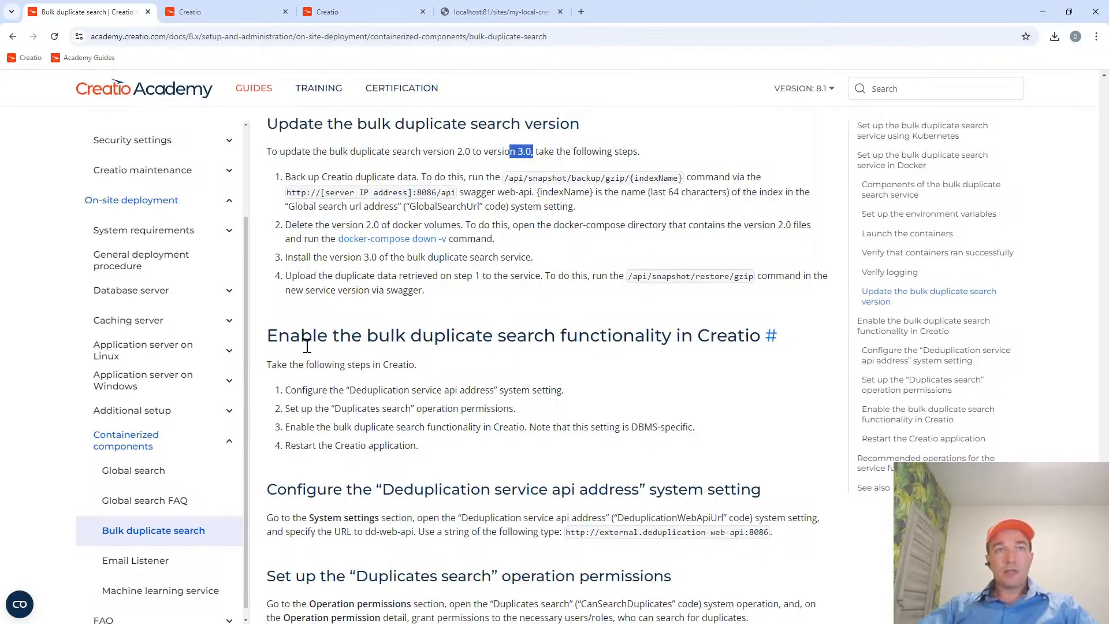
Review the guide's steps for enabling bulk duplicate search in Creatio and select the DeduplicationWebApiUrl setting code for copying.
left_click_drag(365, 337, 757, 334)
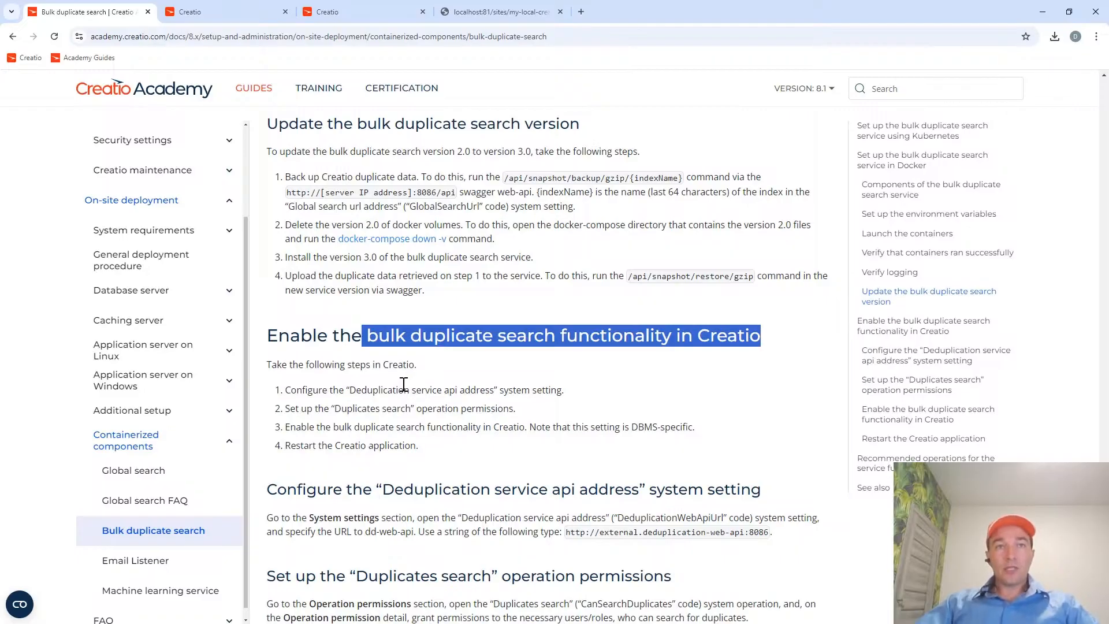
scroll(434, 442, "down", 5)
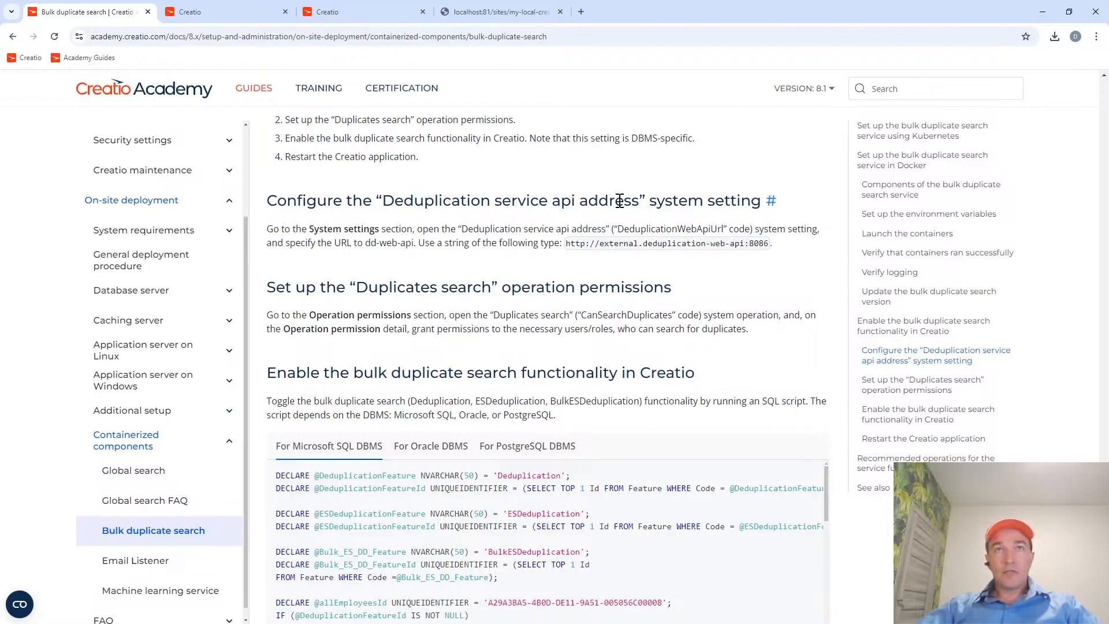
double_click(678, 230)
key("ctrl+c")
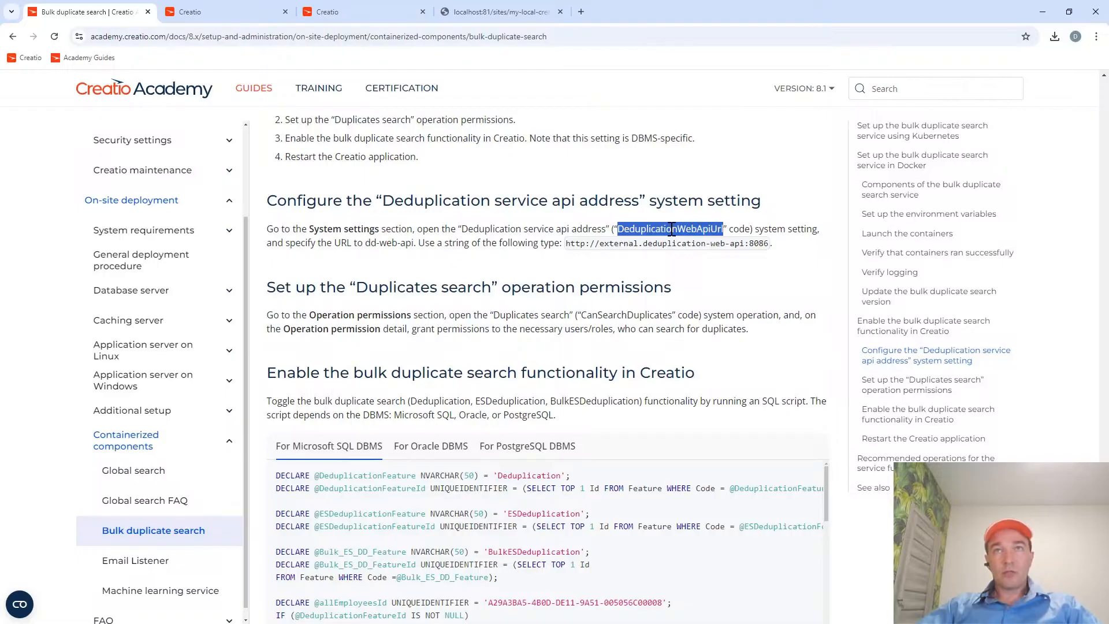
Switch to the Creatio application, close the developer tools, and open System settings in the Studio workplace.
left_click(196, 11)
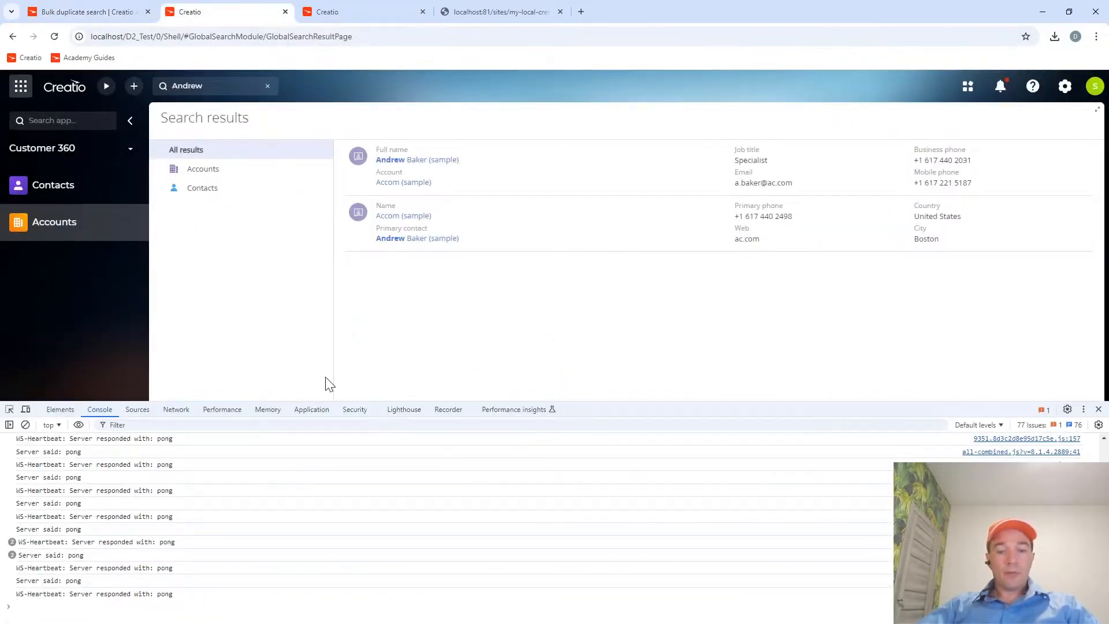
key("F12")
left_click(44, 149)
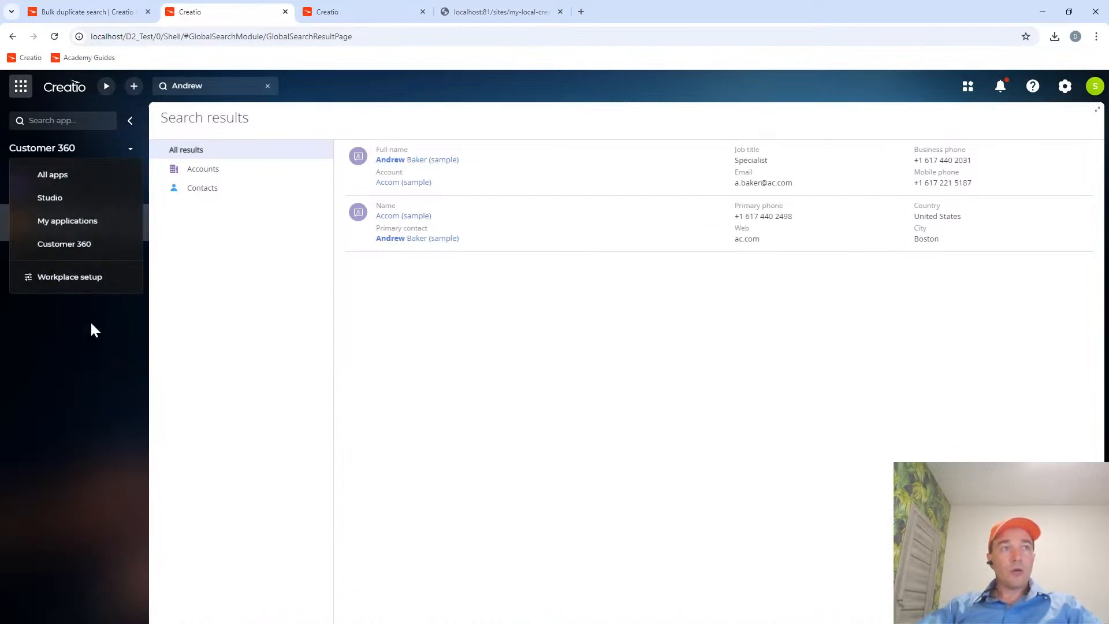
left_click(58, 199)
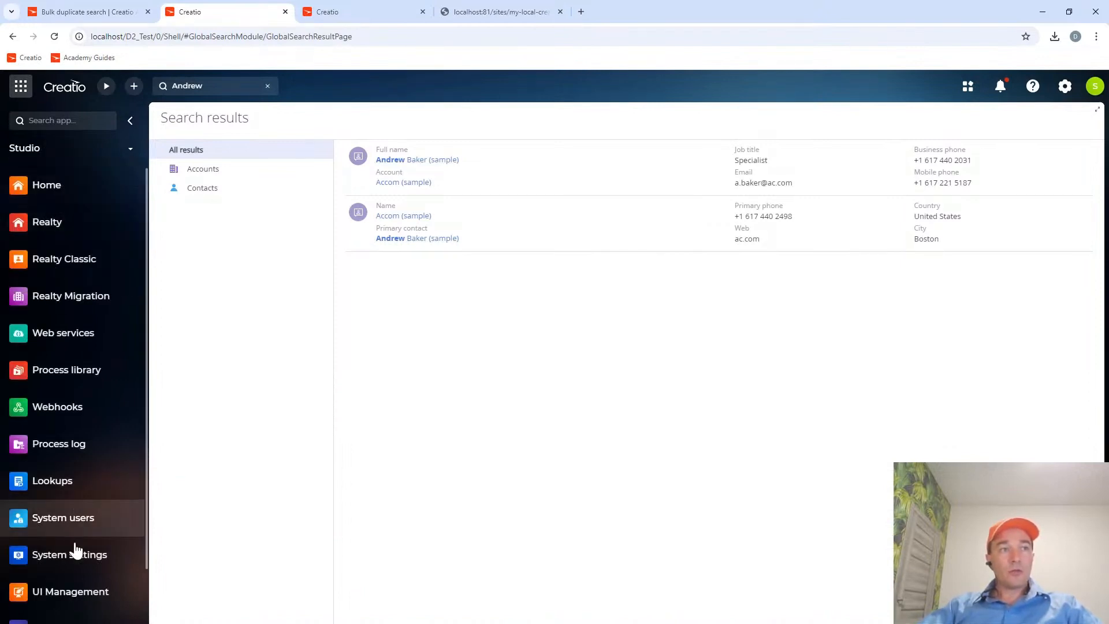
left_click(77, 563)
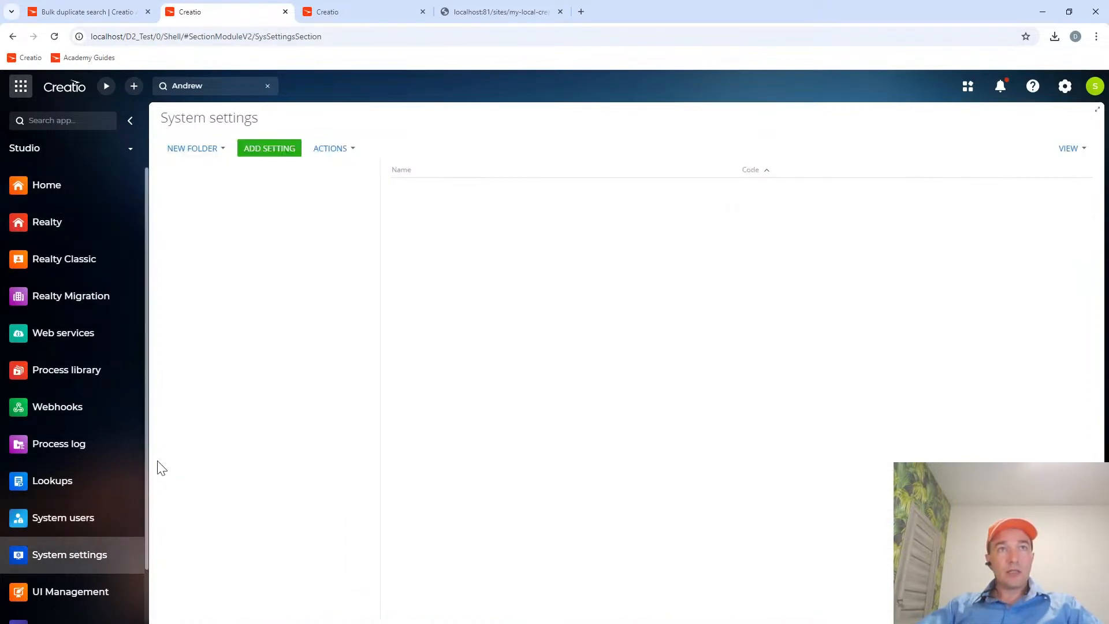
Filter the system settings by the code DeduplicationWebApiUrl.
left_click(502, 173)
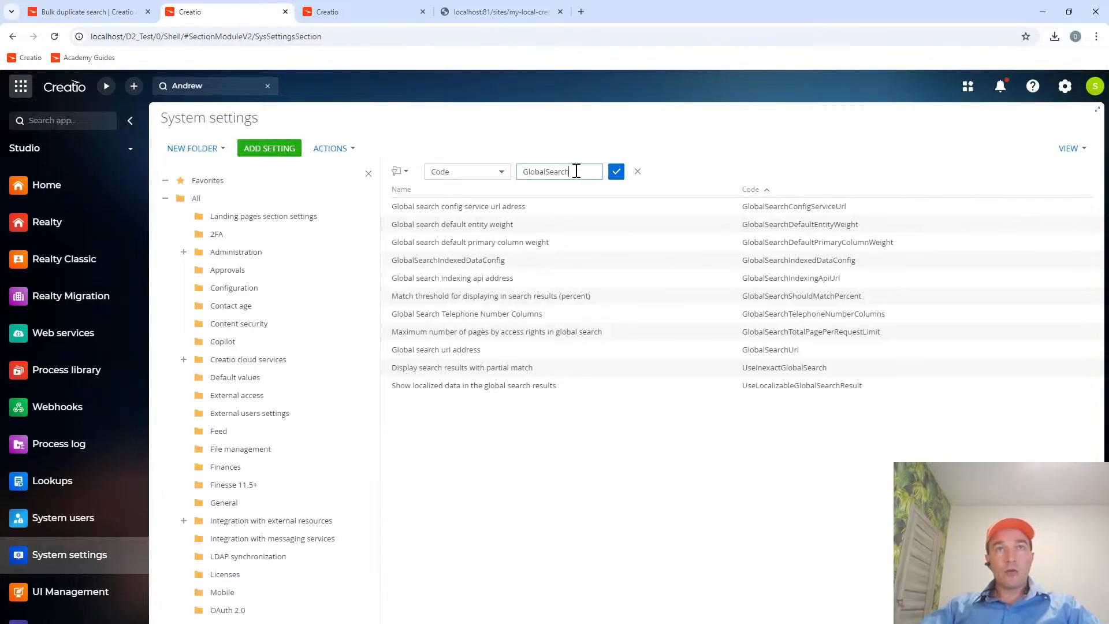
key("ctrl+a")
key("ctrl+v")
key("Return")
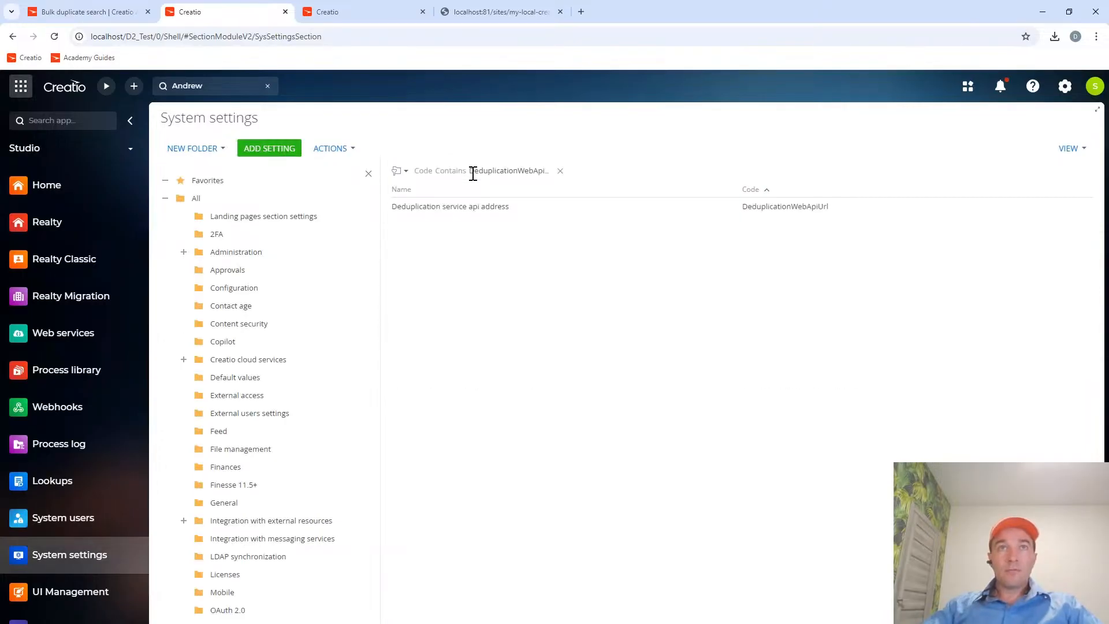
left_click(496, 207)
left_click(408, 229)
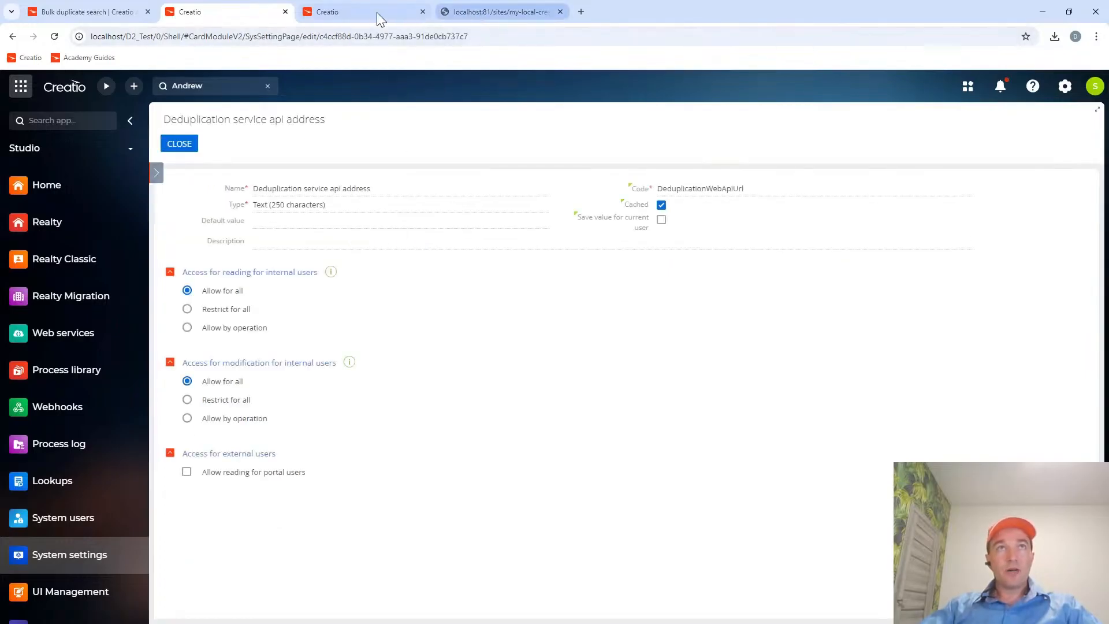
left_click(112, 12)
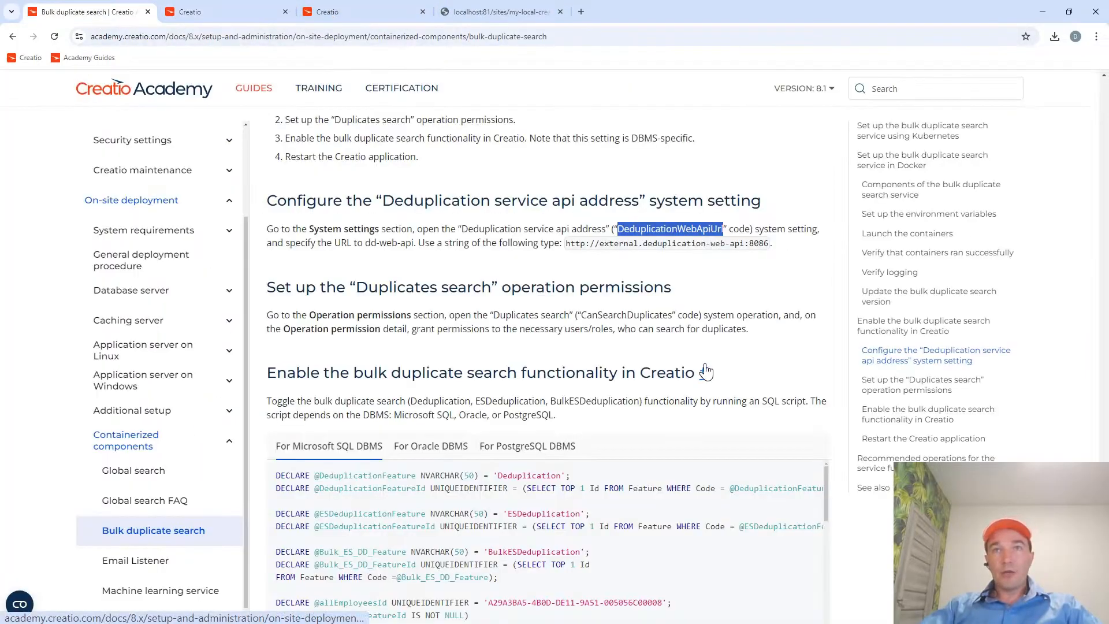
left_click_drag(567, 243, 768, 244)
key("ctrl+c")
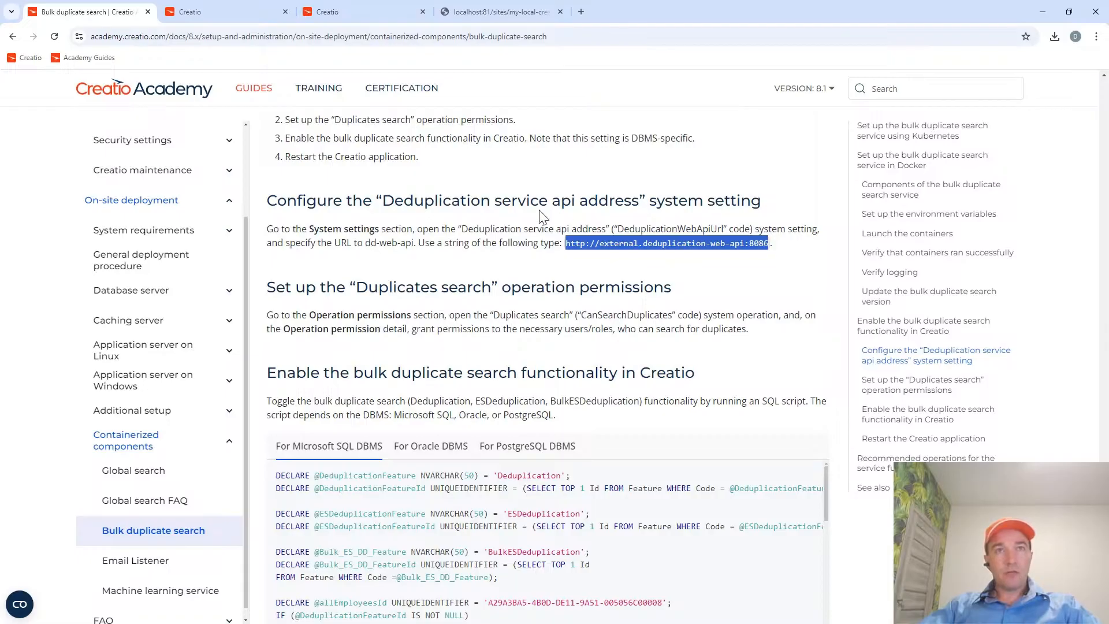
left_click(230, 15)
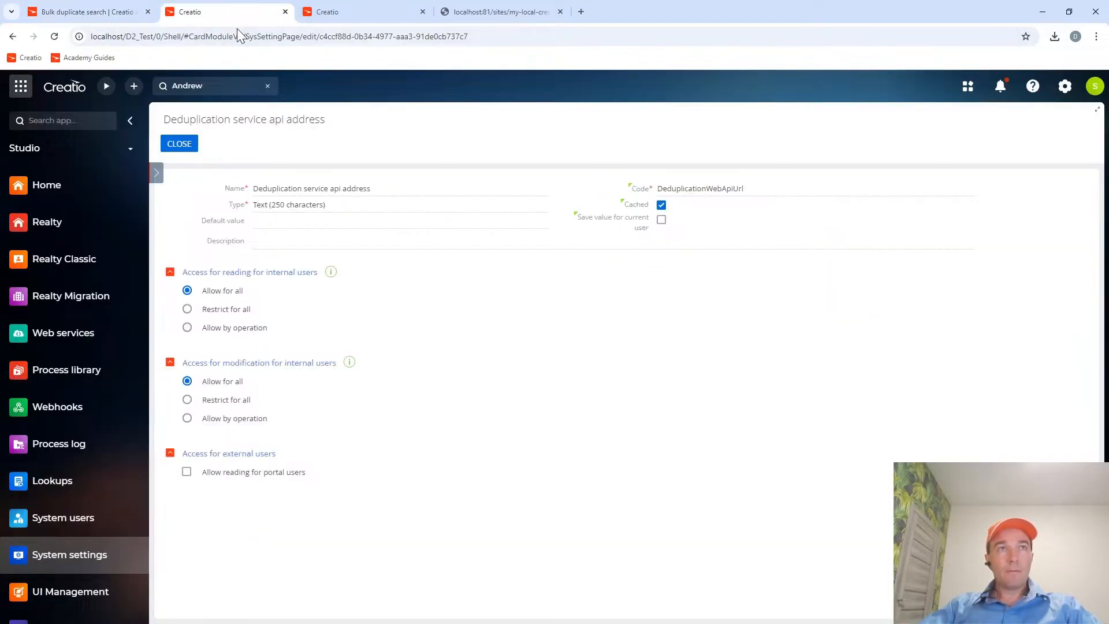
Switch to Docker Desktop to check the published port of the dd-web-api container, and return to the Creatio setting.
key("alt+Tab")
key("alt+Tab")
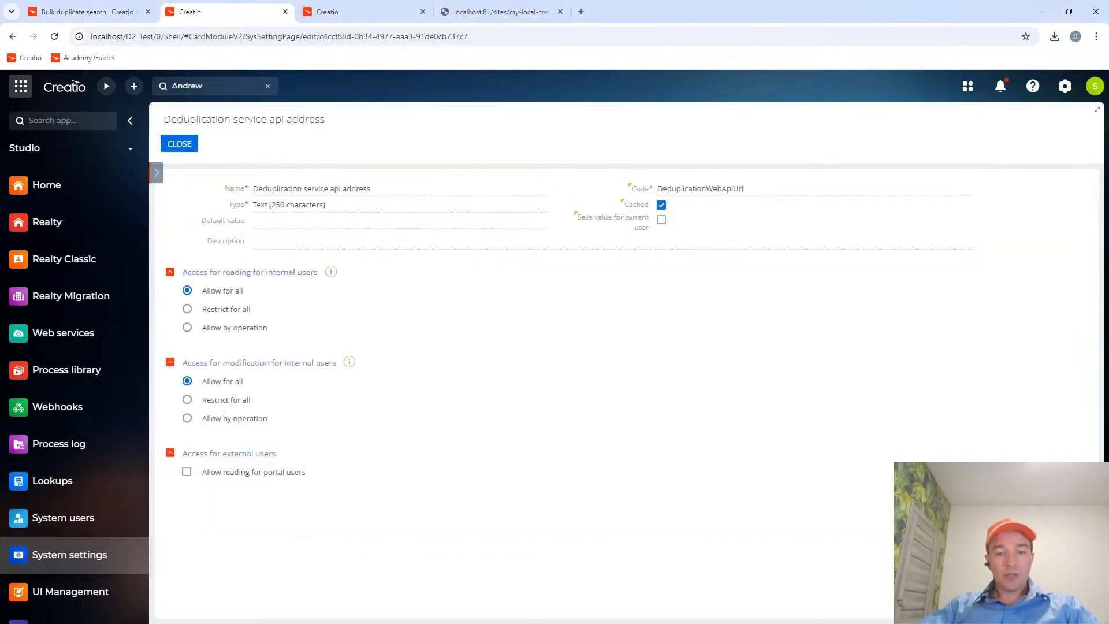
key("alt+Tab")
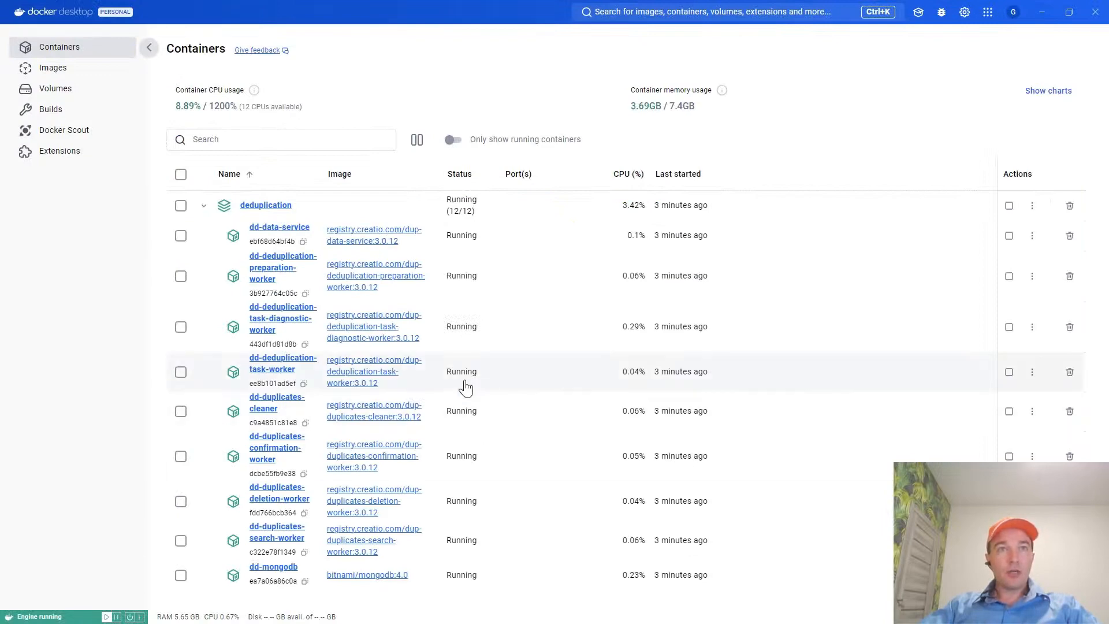
scroll(463, 386, "down", 5)
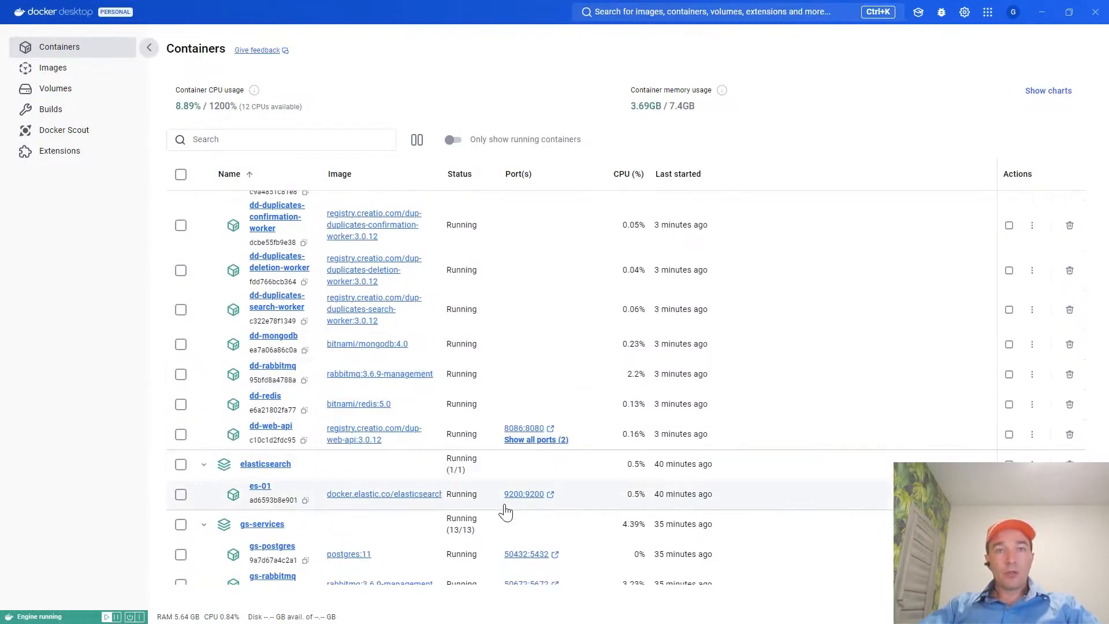
scroll(503, 497, "up", 1)
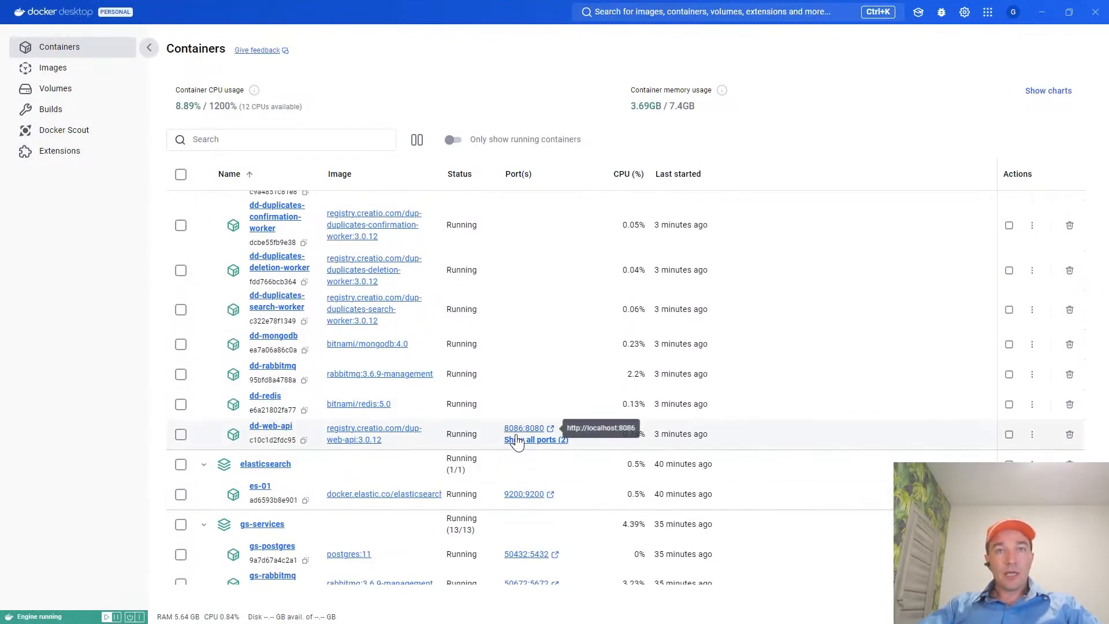
key("alt+Tab")
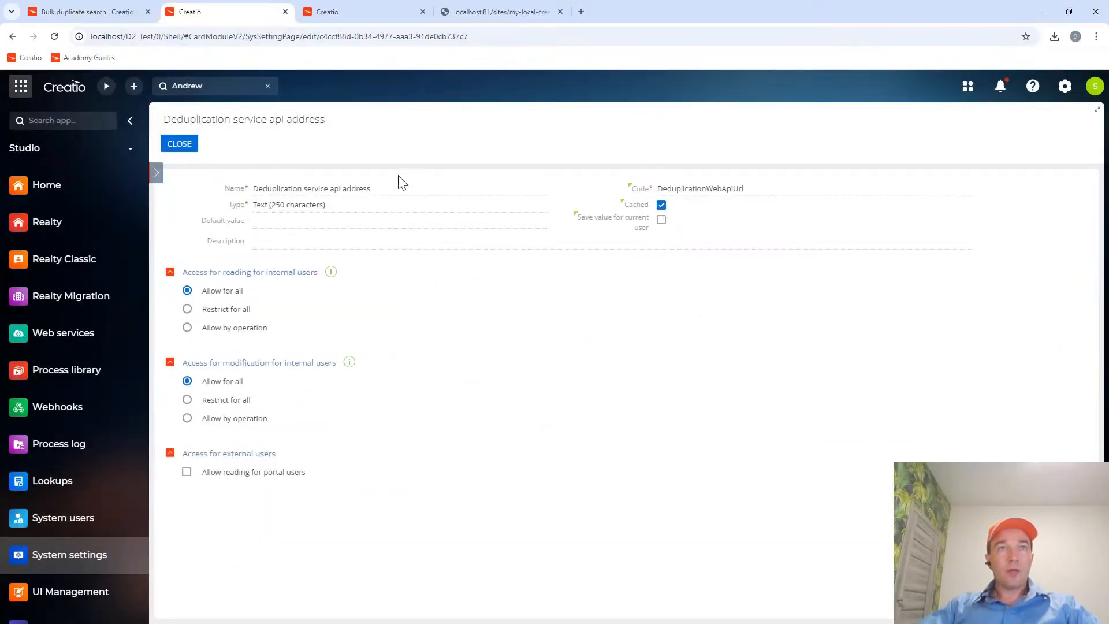
left_click(273, 220)
key("ctrl+v")
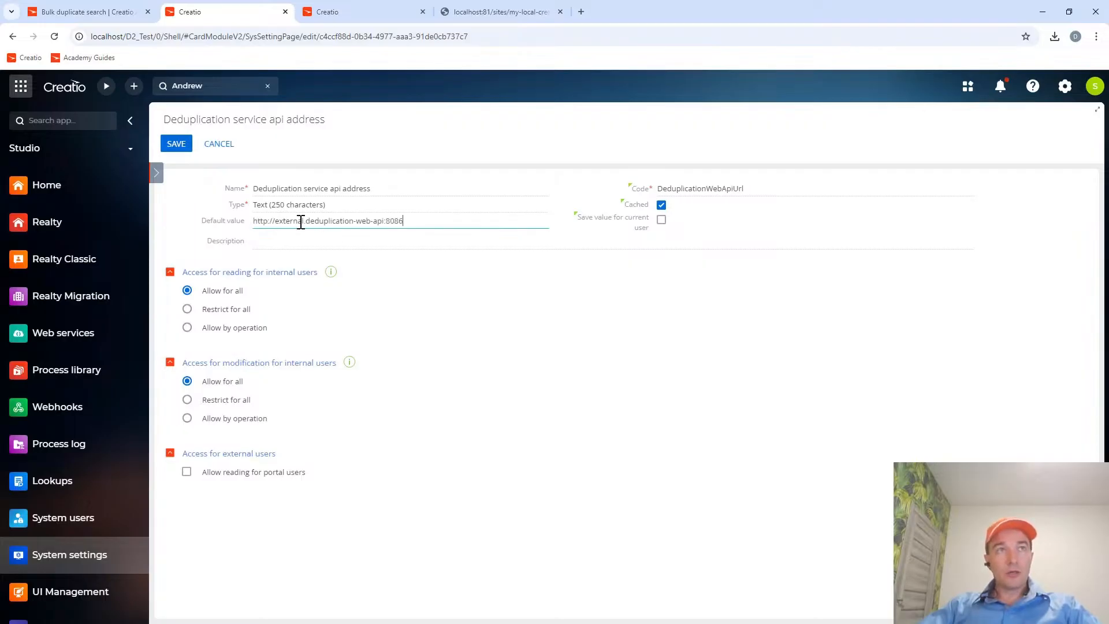
left_click_drag(286, 223, 384, 220)
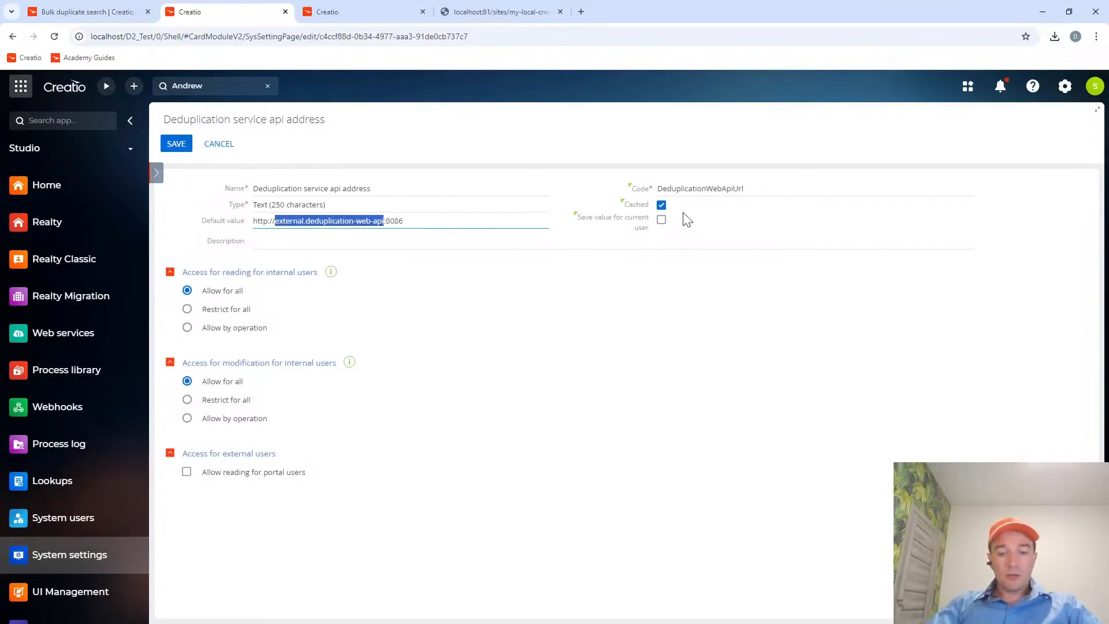
type("localhost")
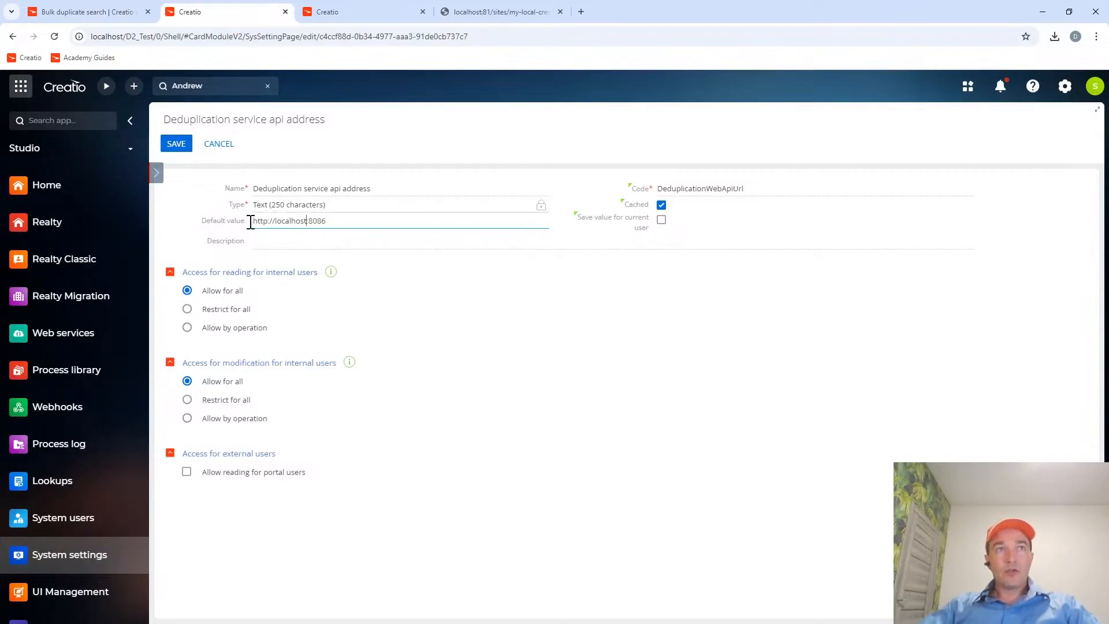
left_click(176, 143)
Select the "Duplicates search" operation name in the guide, close the system setting, and open Creatio's Operation permissions section.
left_click(81, 12)
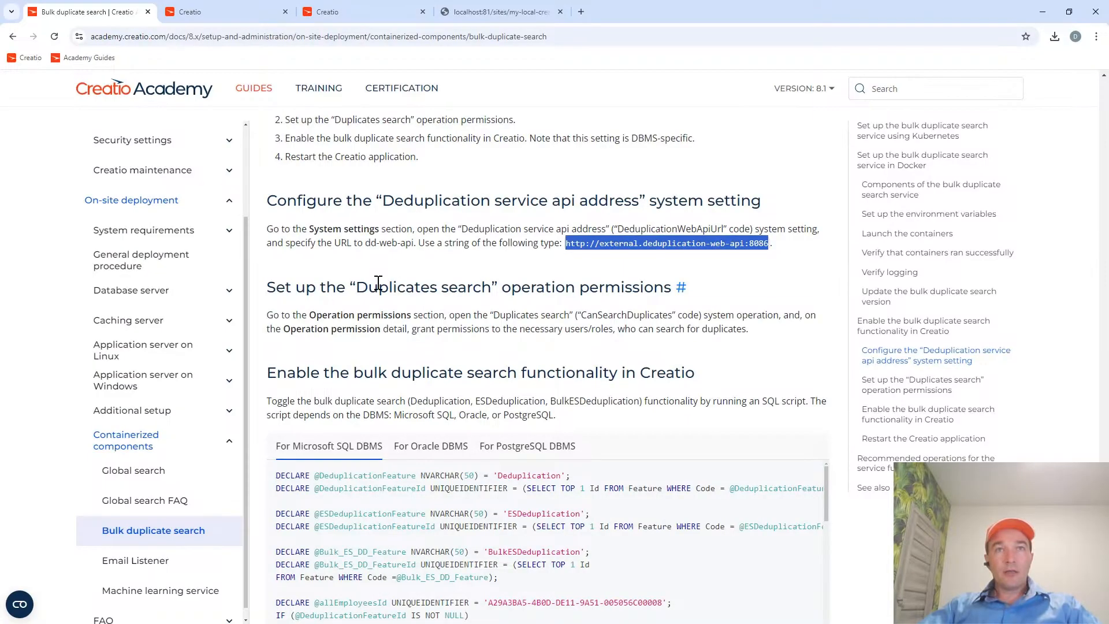
left_click_drag(357, 285, 492, 287)
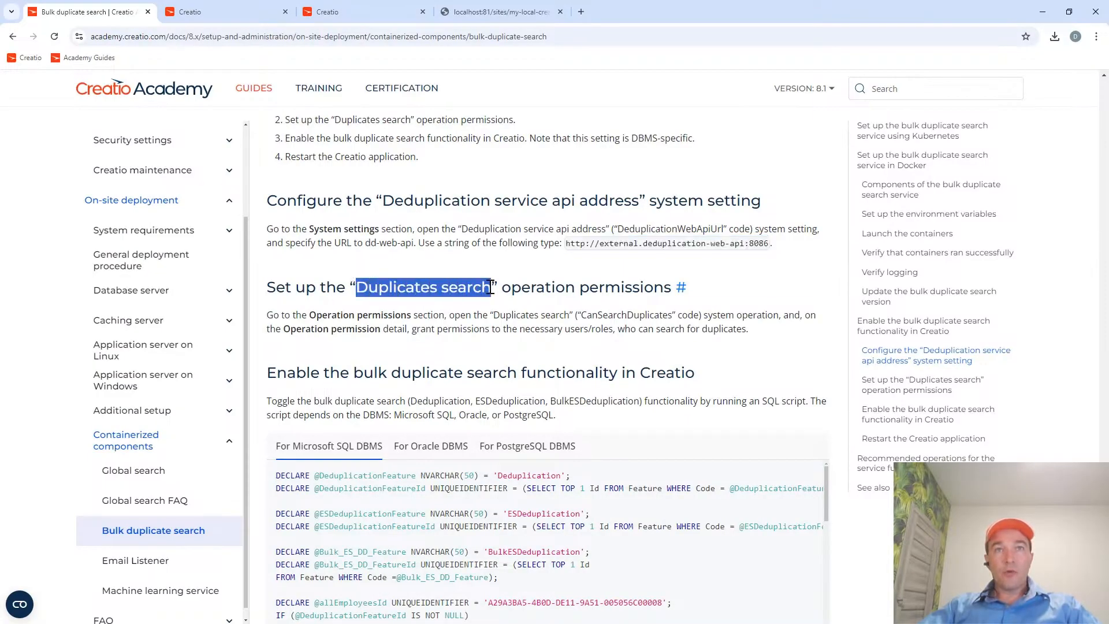
left_click(226, 18)
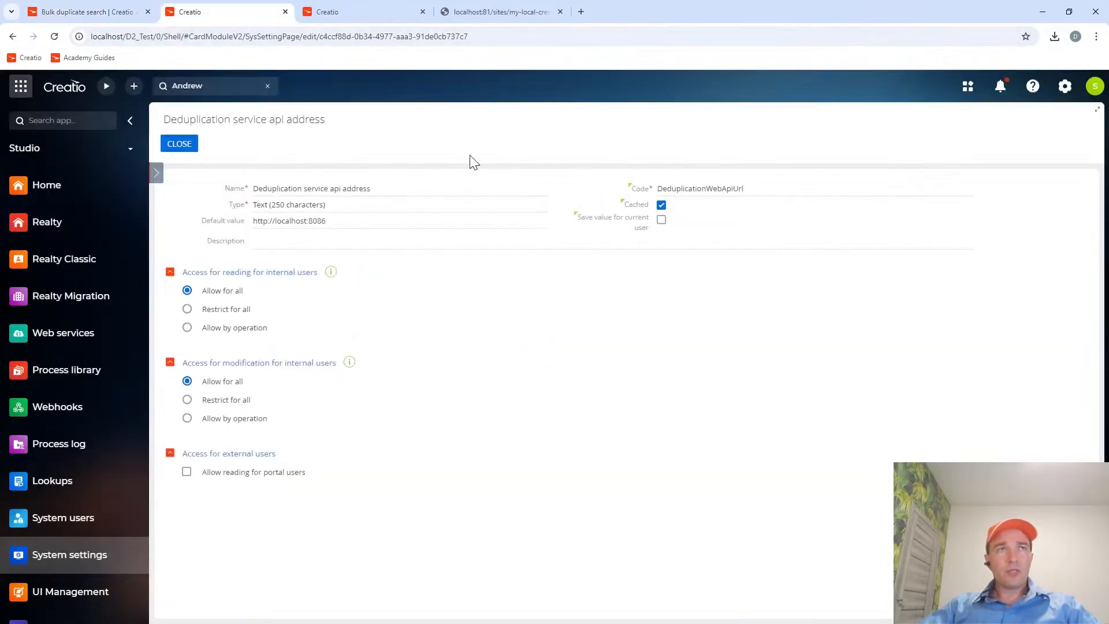
left_click(188, 148)
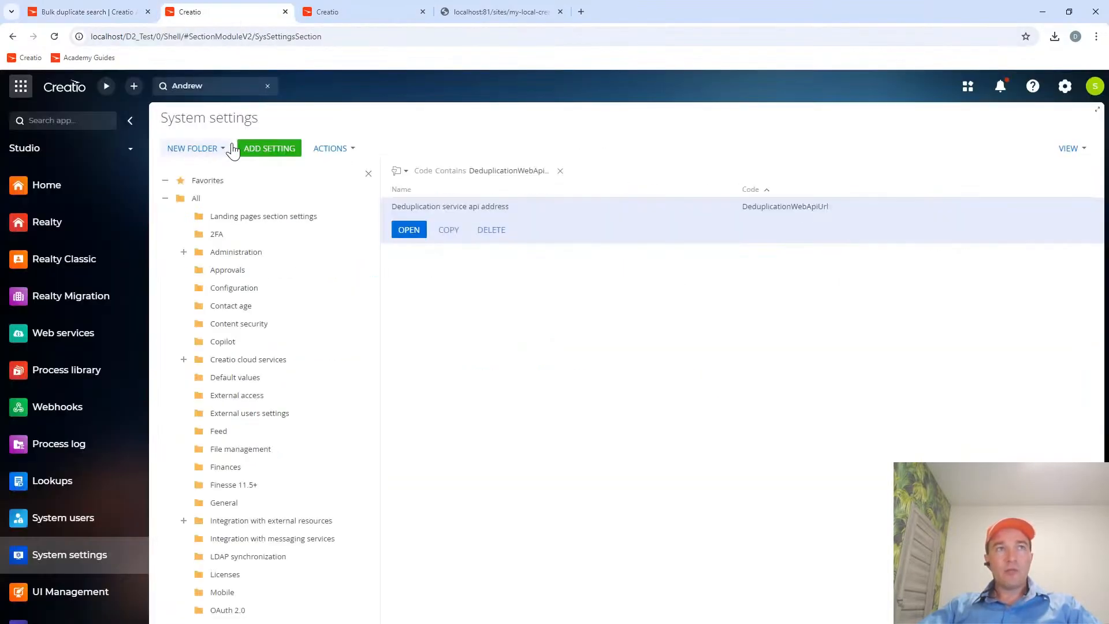
left_click(1064, 86)
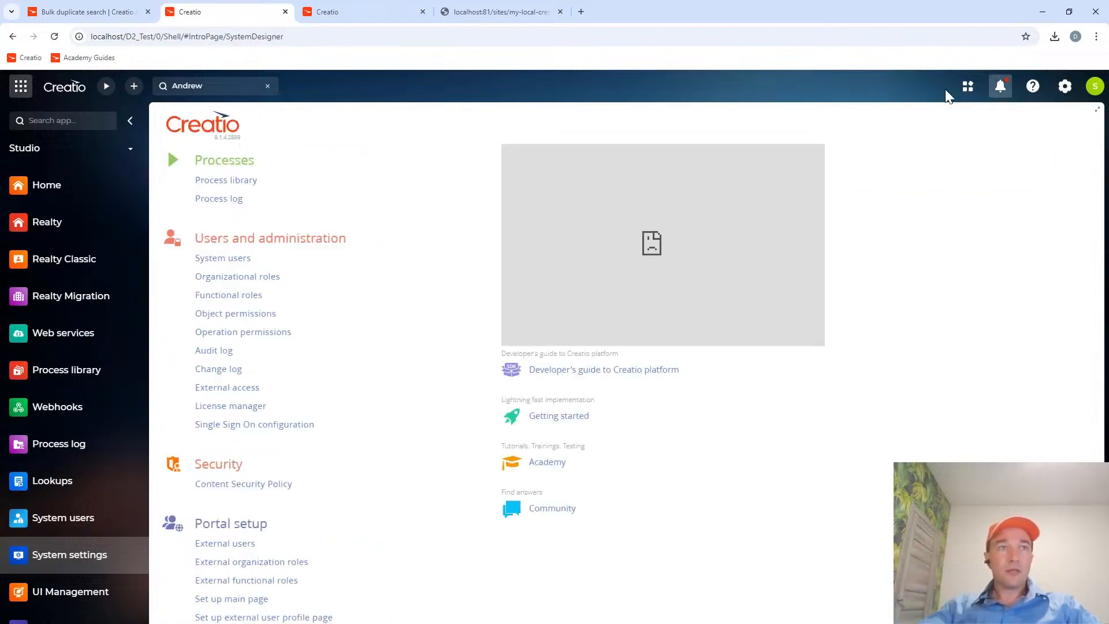
left_click(242, 334)
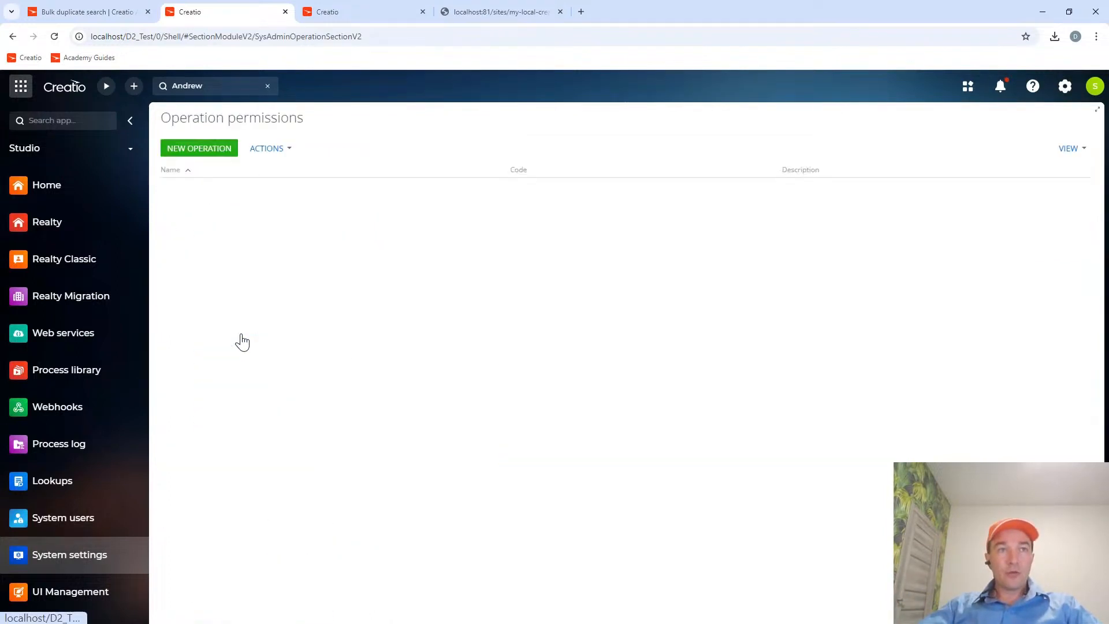
Try filtering the operation permissions by names containing "dedu".
left_click(198, 170)
left_click(209, 193)
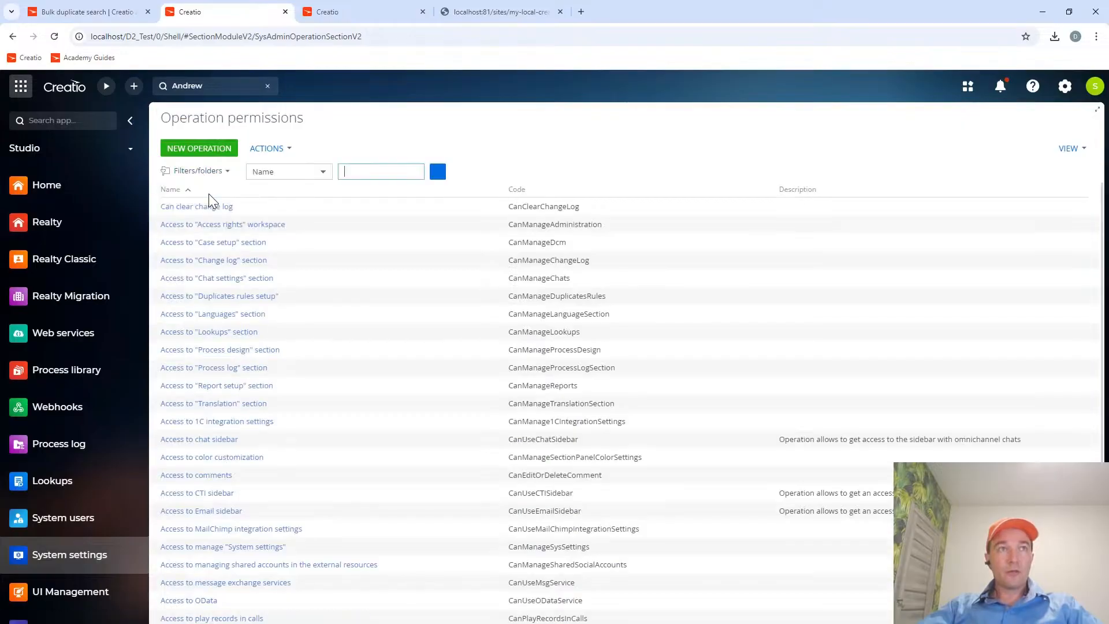
type("dedu")
left_click(431, 176)
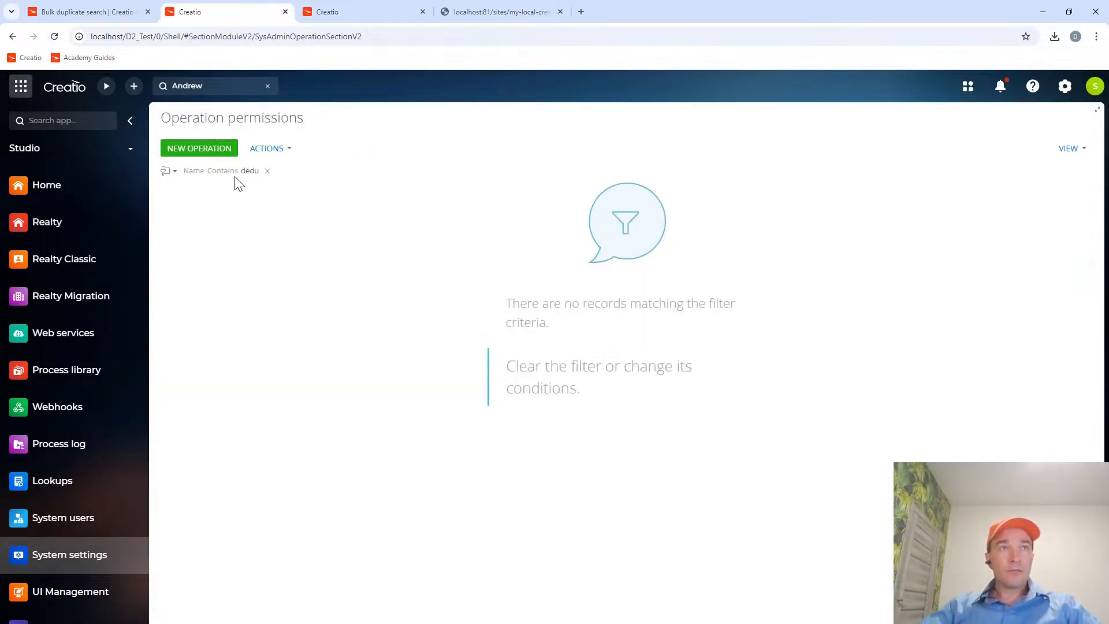
Recheck the operation name in the guide, filter operations by "dup", and review the user and role permissions of Duplicates search.
left_click(97, 13)
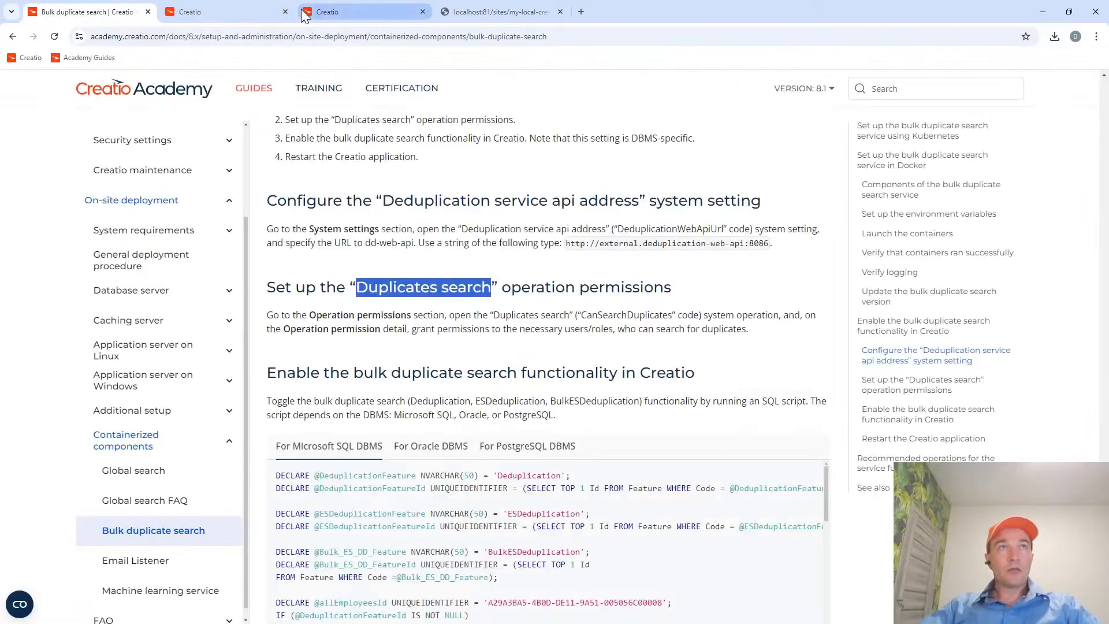
left_click(271, 12)
left_click(247, 171)
left_click_drag(324, 171, 254, 173)
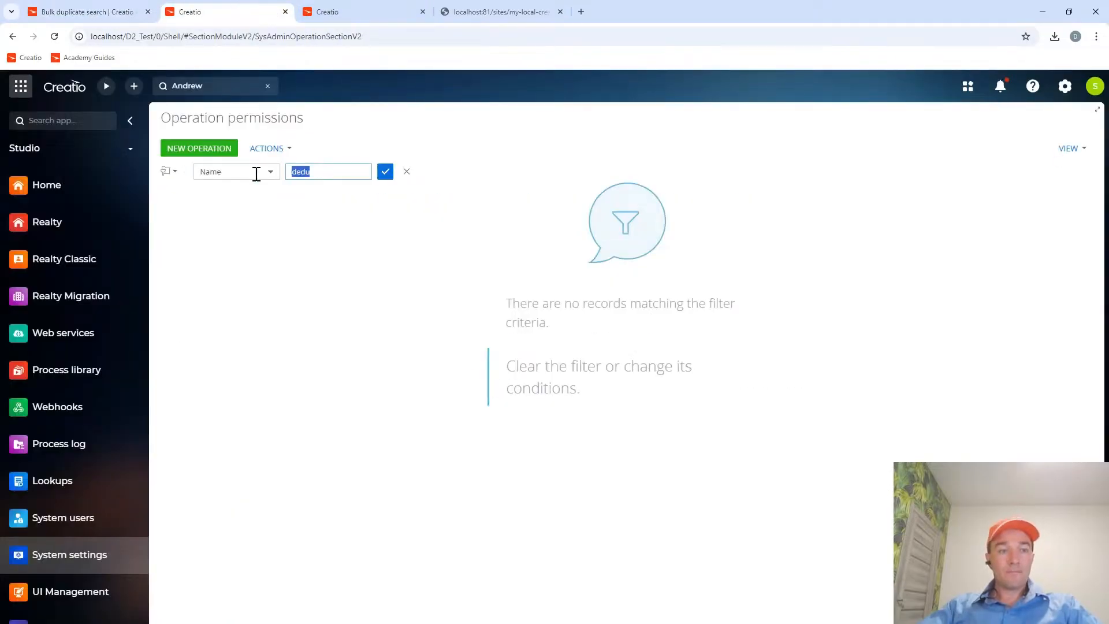
type("d")
key("Return")
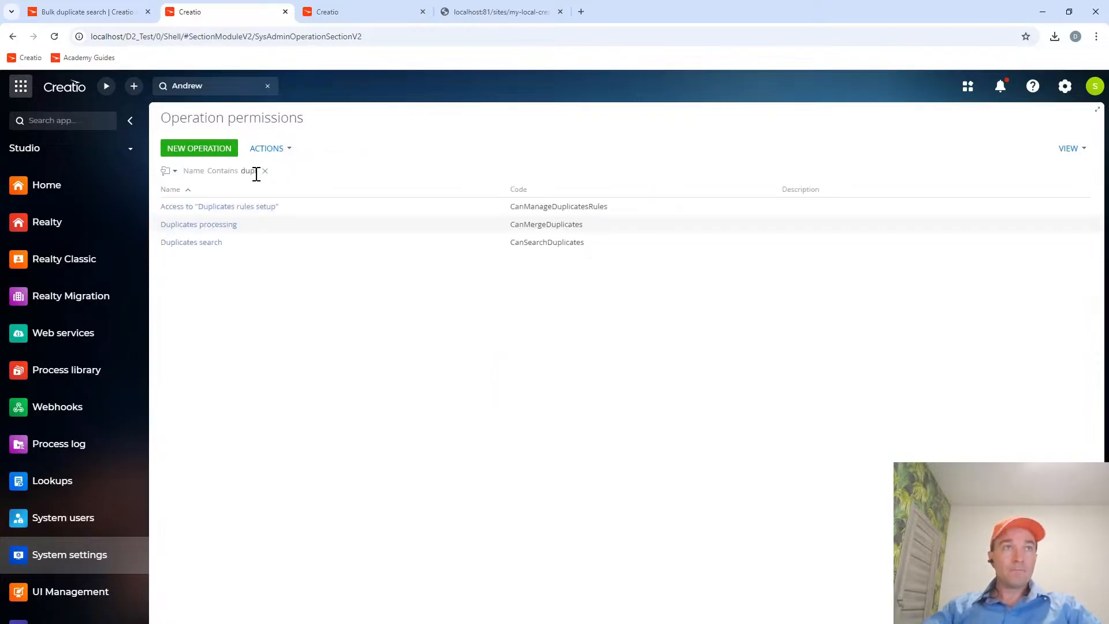
left_click(220, 244)
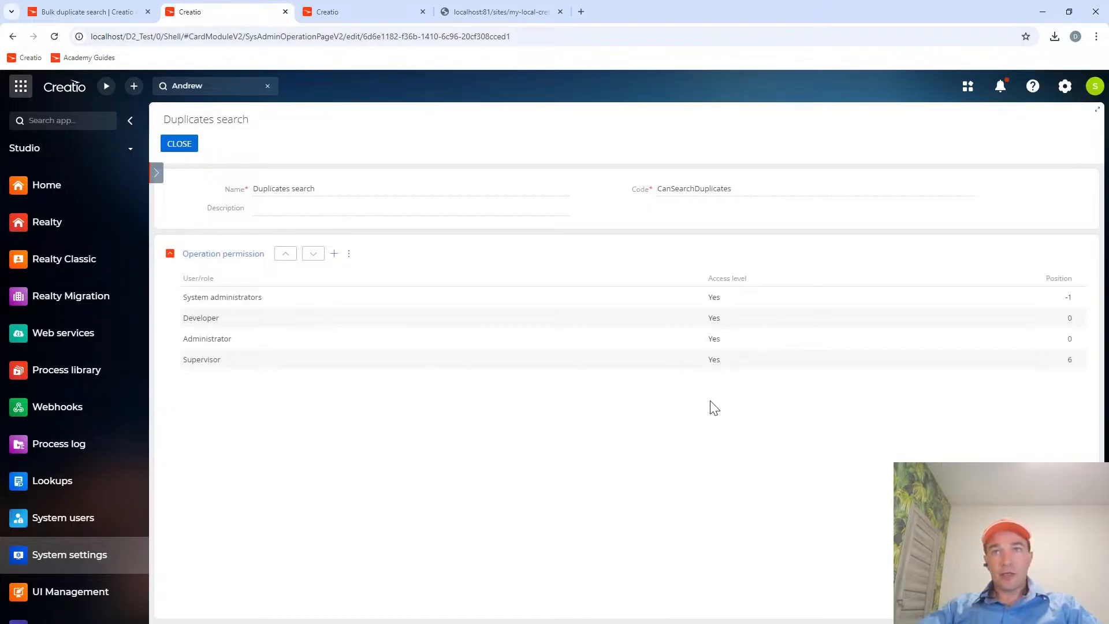
left_click(178, 144)
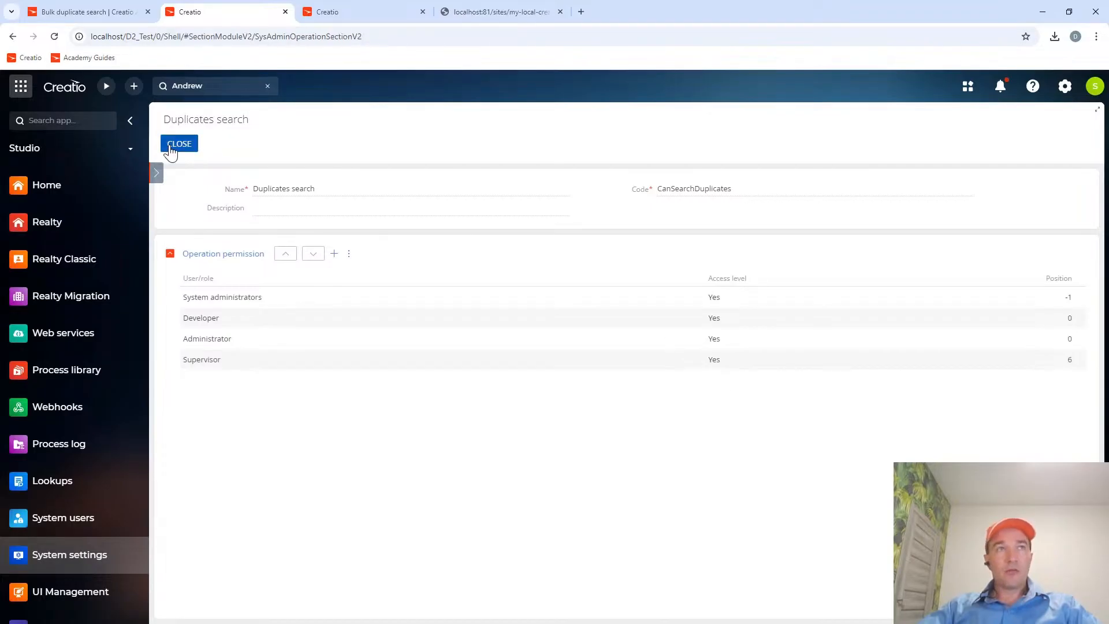
Read the guide's section on enabling the bulk duplicate search functionality in Creatio and its Microsoft SQL script.
left_click(101, 16)
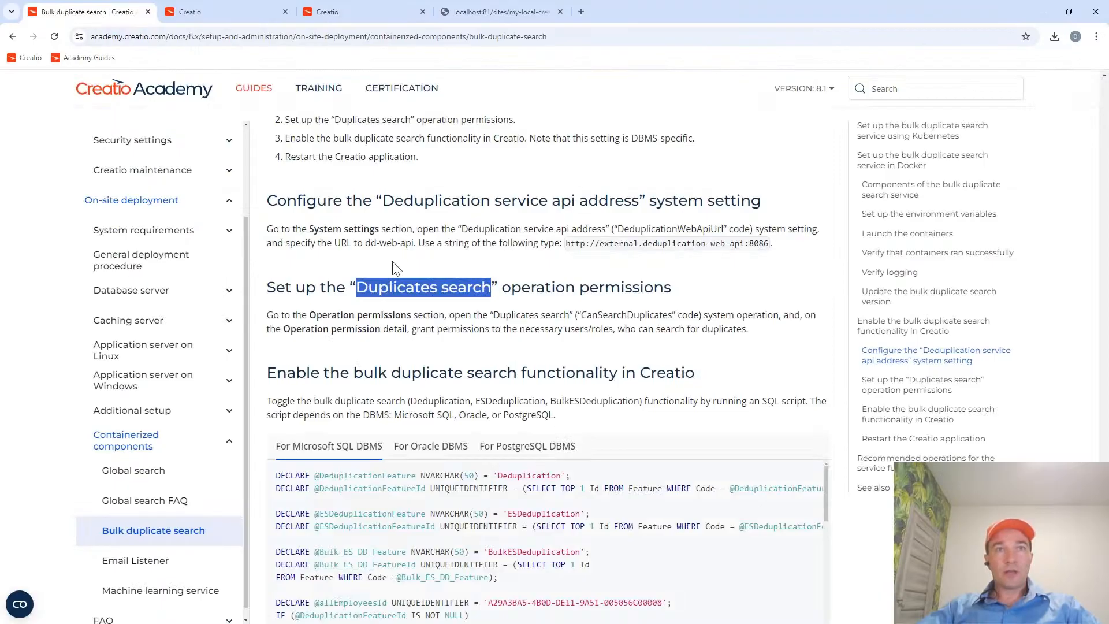
scroll(511, 370, "down", 2)
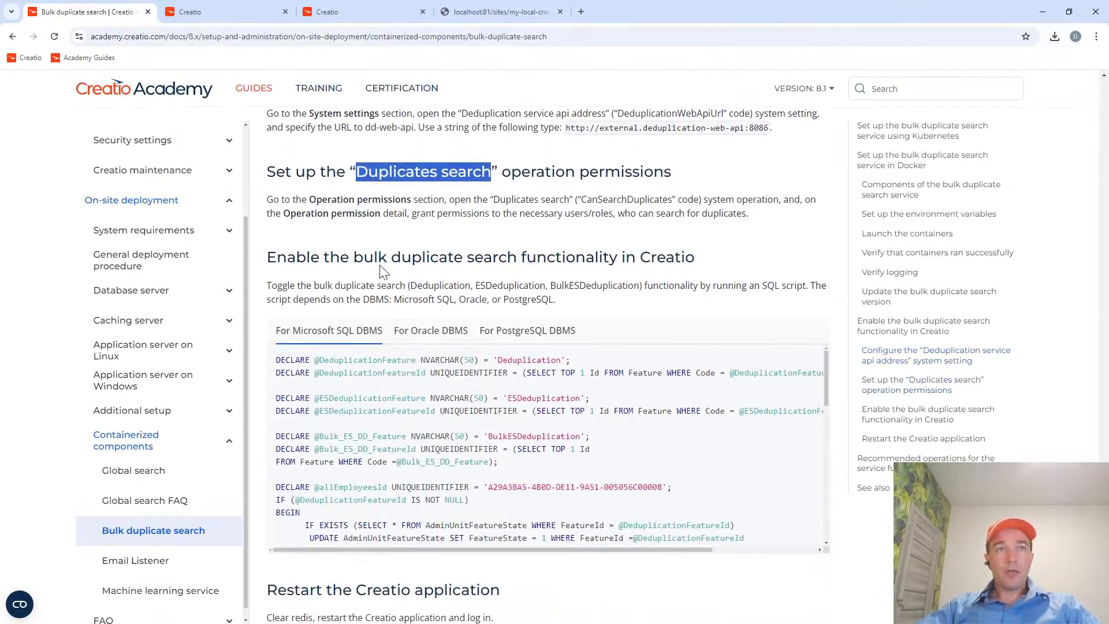
left_click_drag(526, 256, 618, 257)
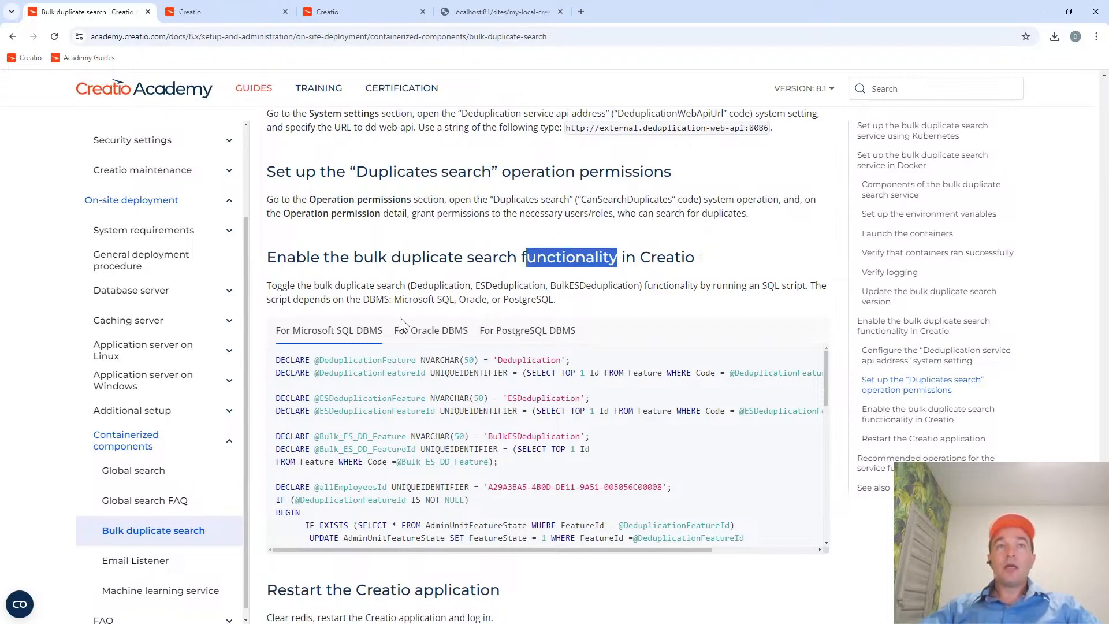
scroll(402, 319, "down", 1)
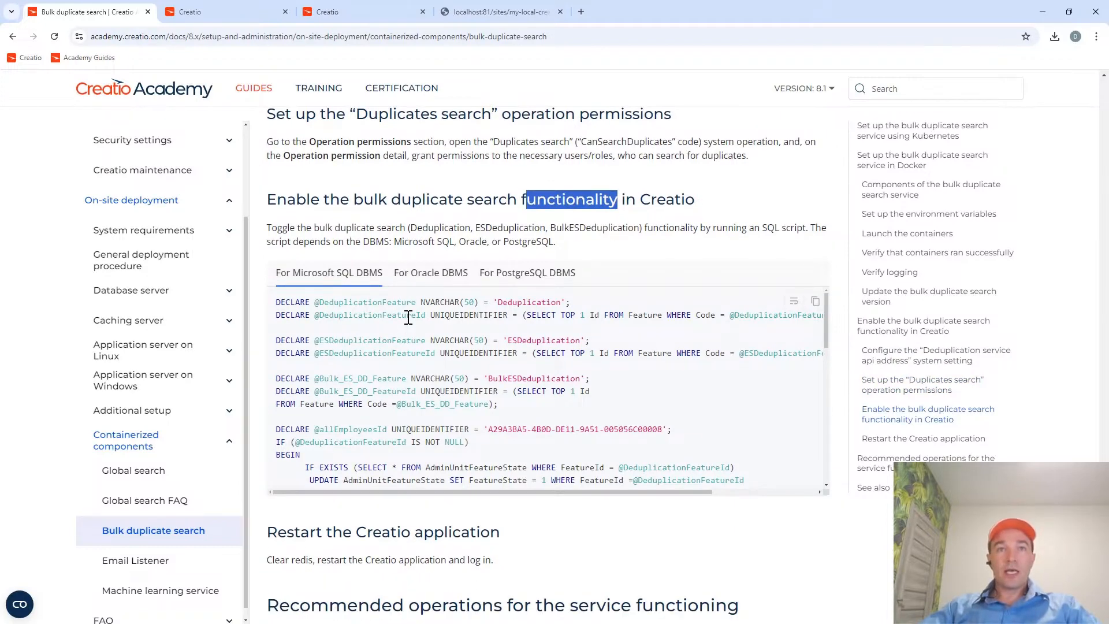
Reload the Feature toggling page and search it for the Deduplication feature code copied from the guide's script.
left_click(340, 13)
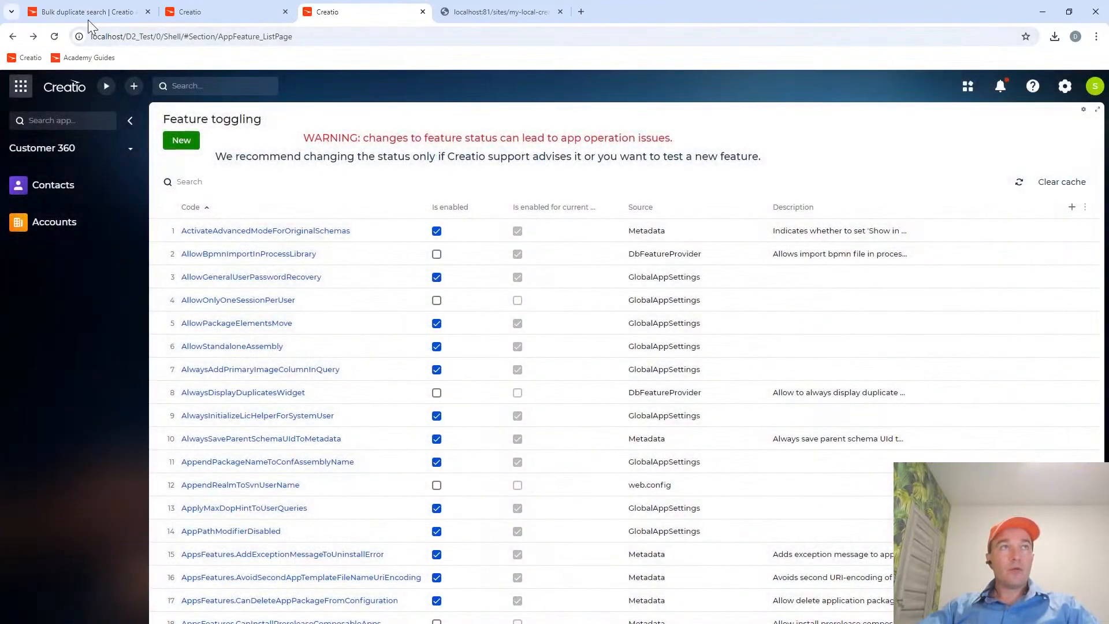
left_click(55, 36)
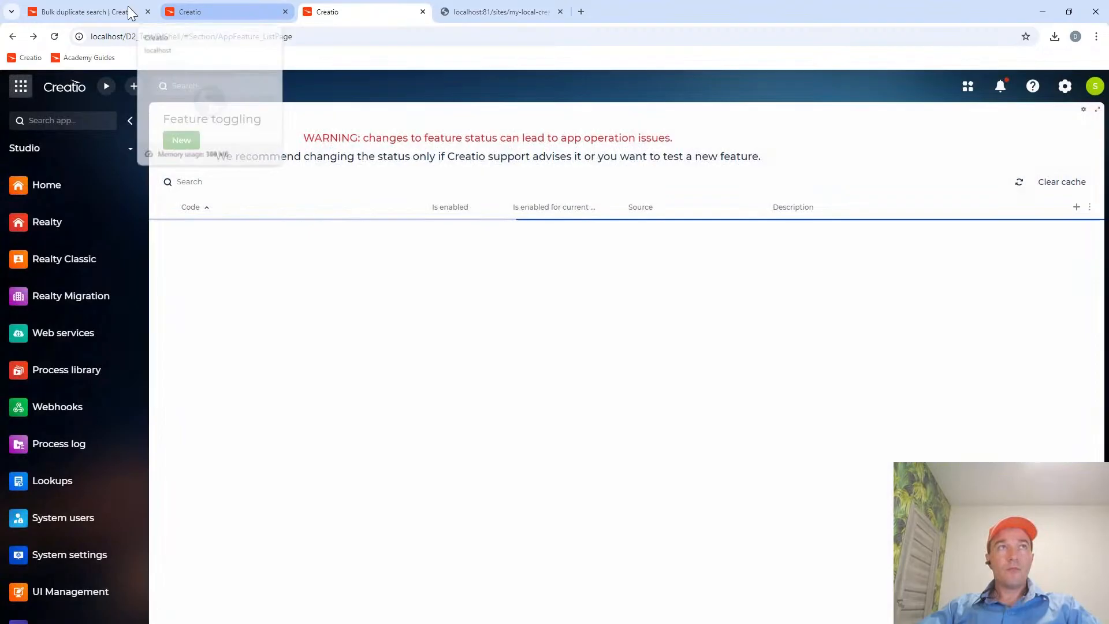
left_click(124, 12)
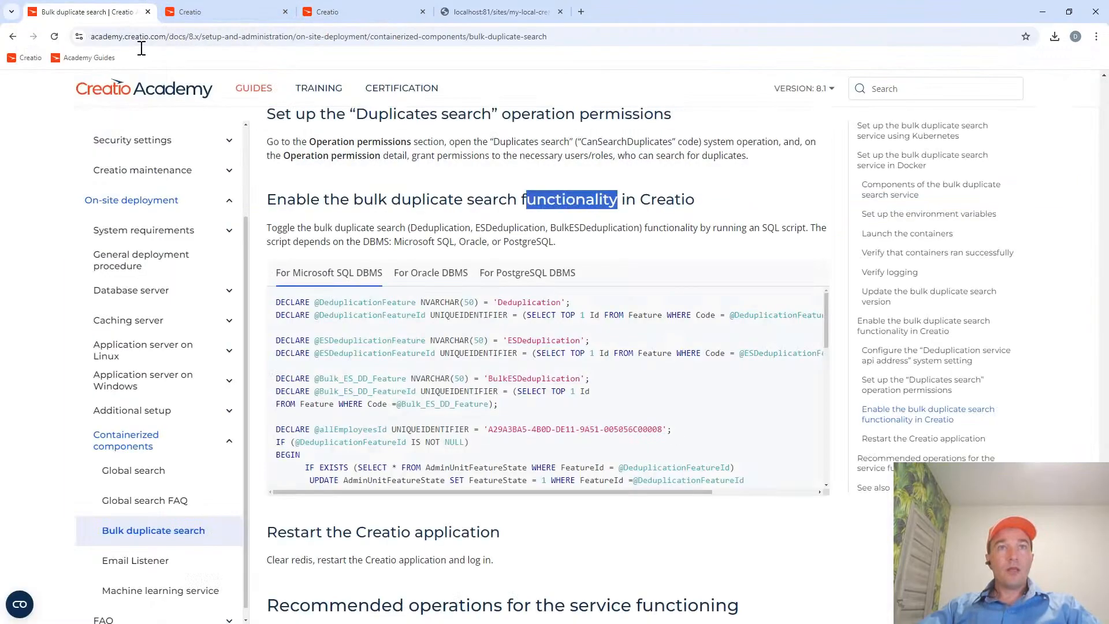
double_click(521, 302)
key("ctrl+c")
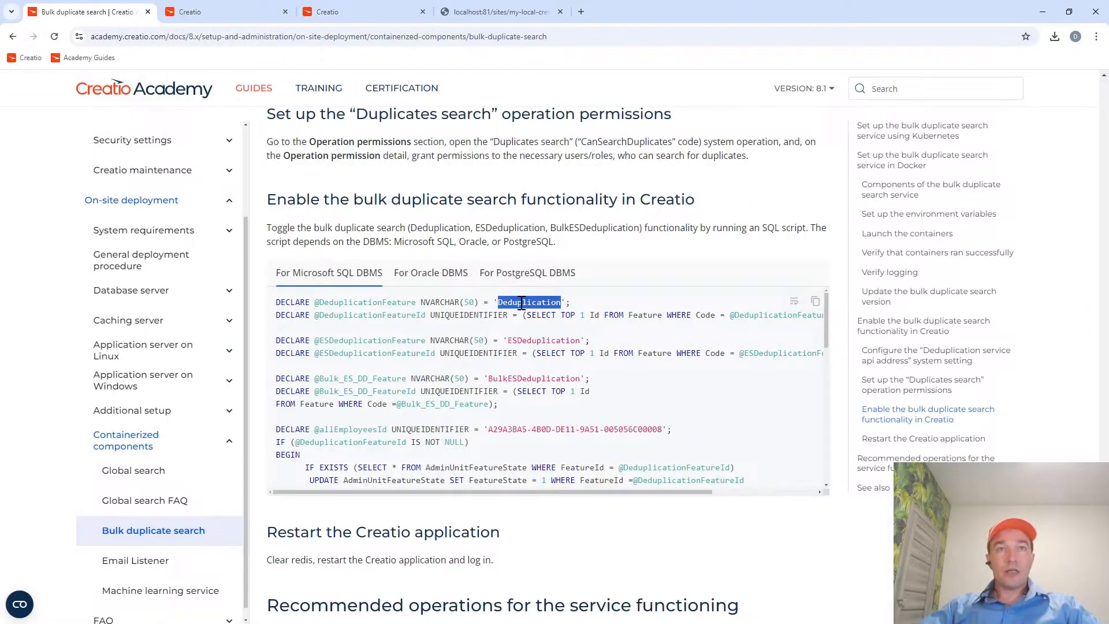
left_click(369, 10)
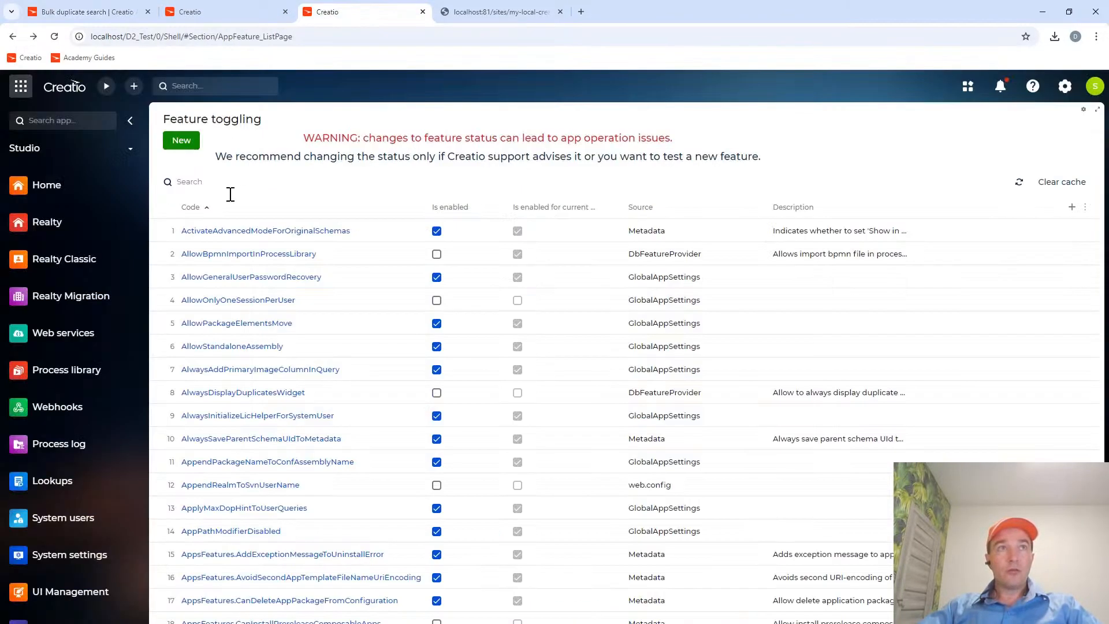
left_click(186, 181)
key("ctrl+v")
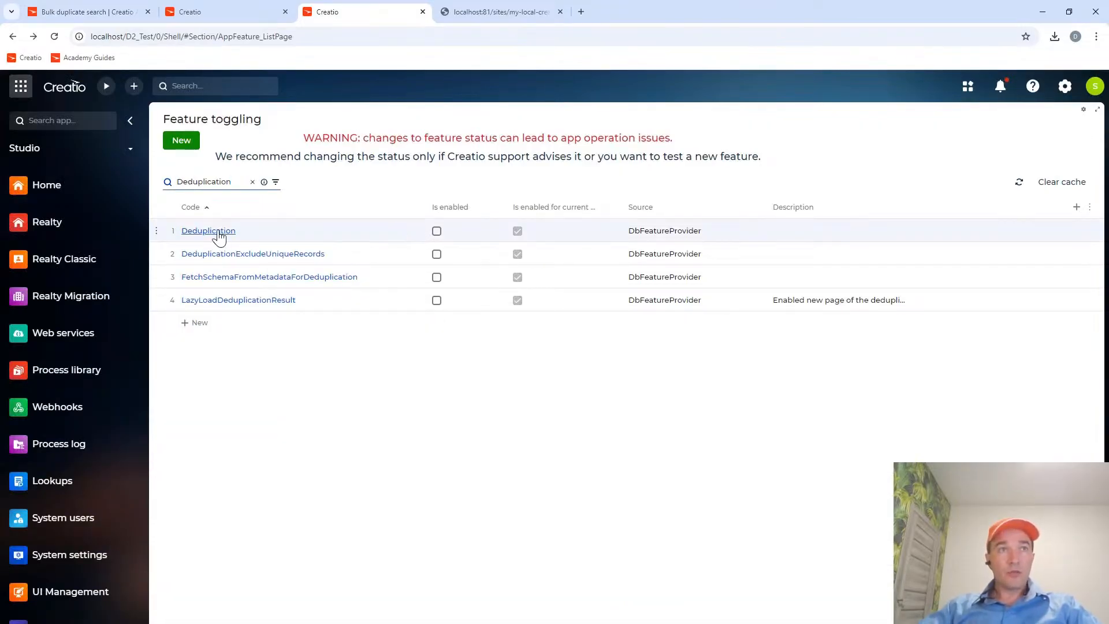
Open the Deduplication feature record, discarding the unsaved list edit, then mark the feature as enabled and save it.
left_click(436, 232)
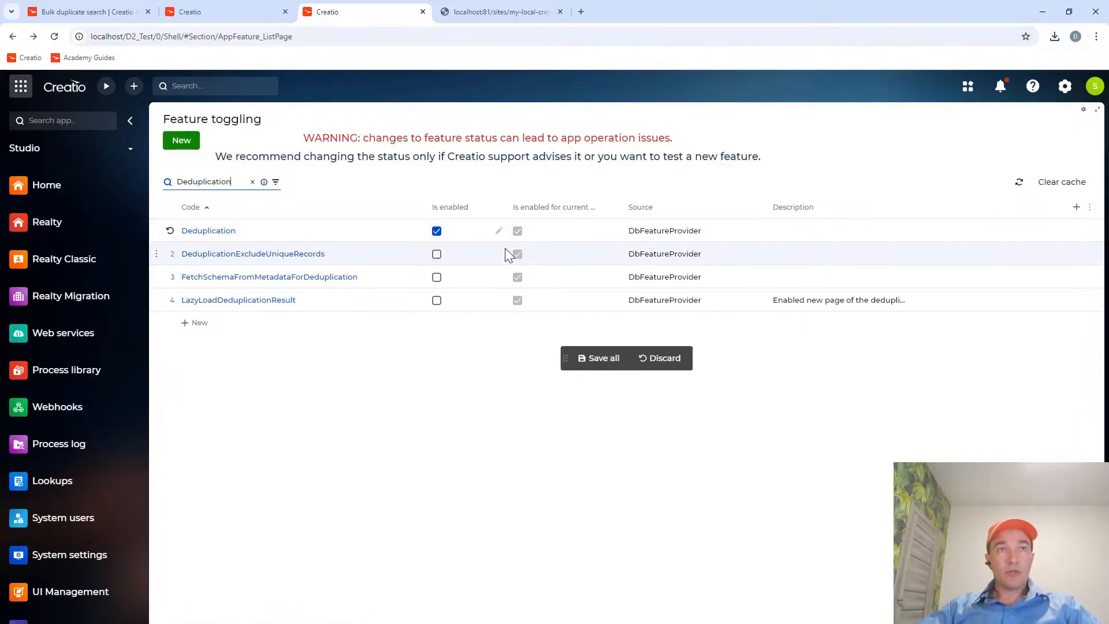
left_click(210, 231)
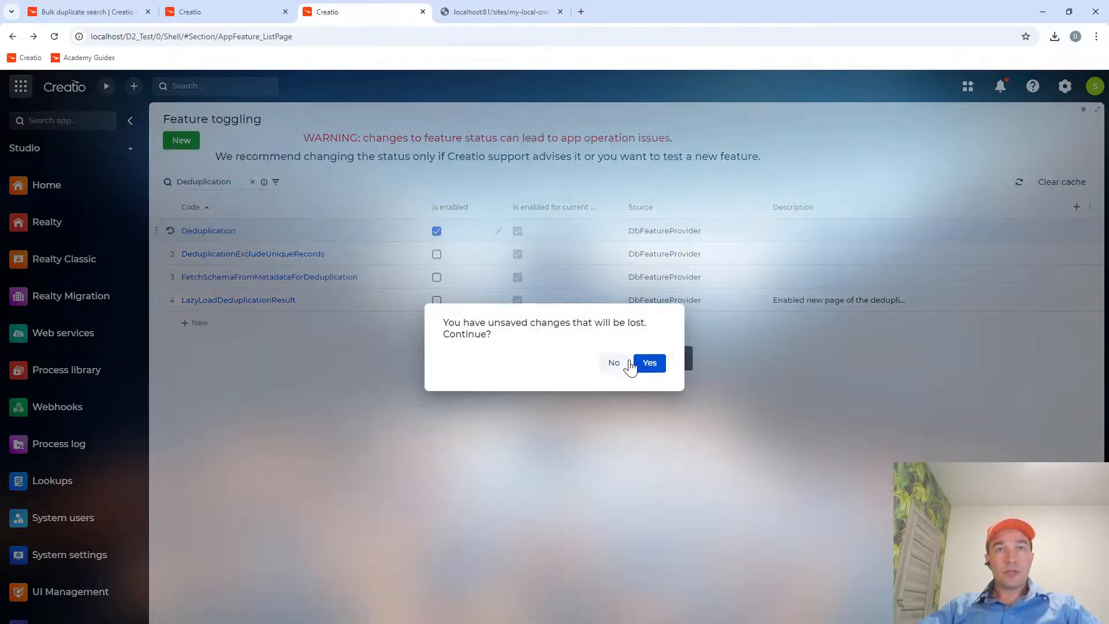
left_click(646, 363)
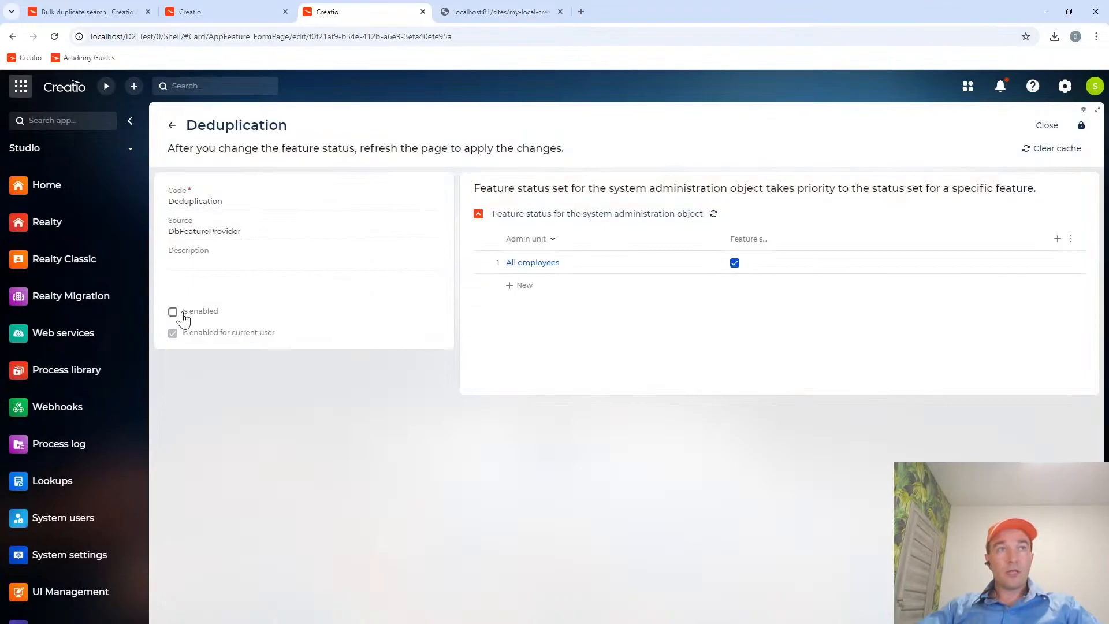
left_click(183, 315)
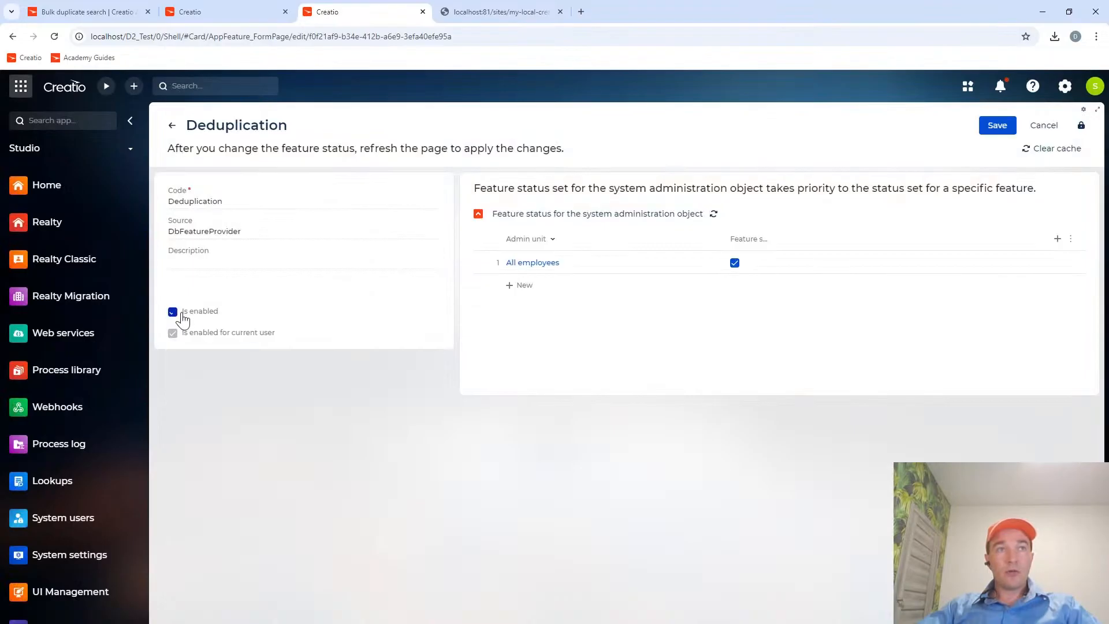
left_click(995, 123)
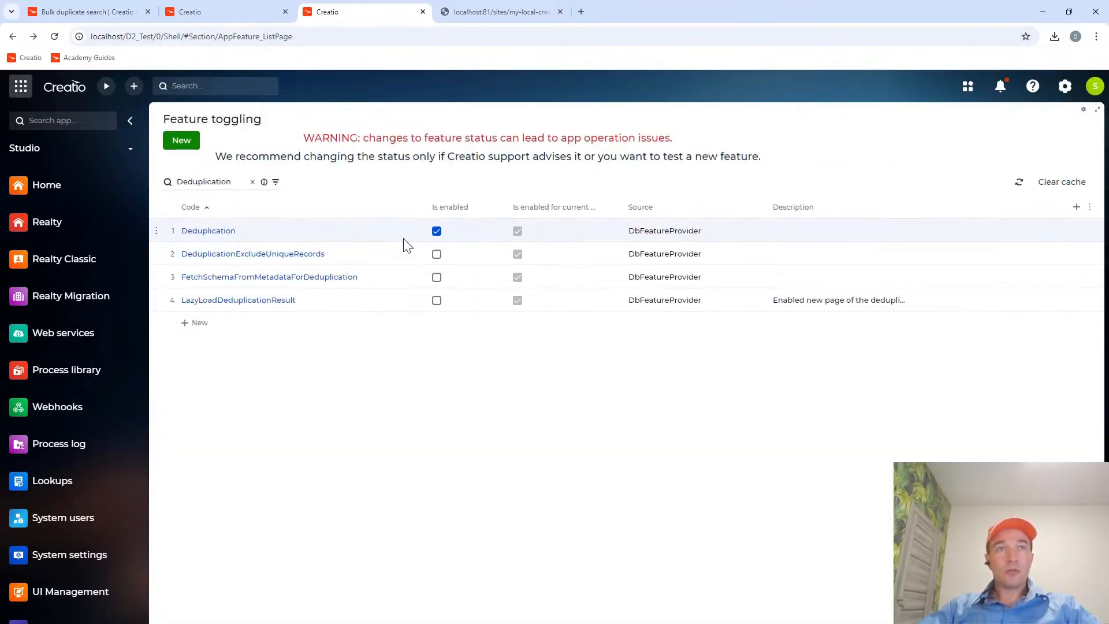
Reopen the Deduplication feature record to check its saved enabled status and admin unit entry, and return to the feature list.
left_click(224, 232)
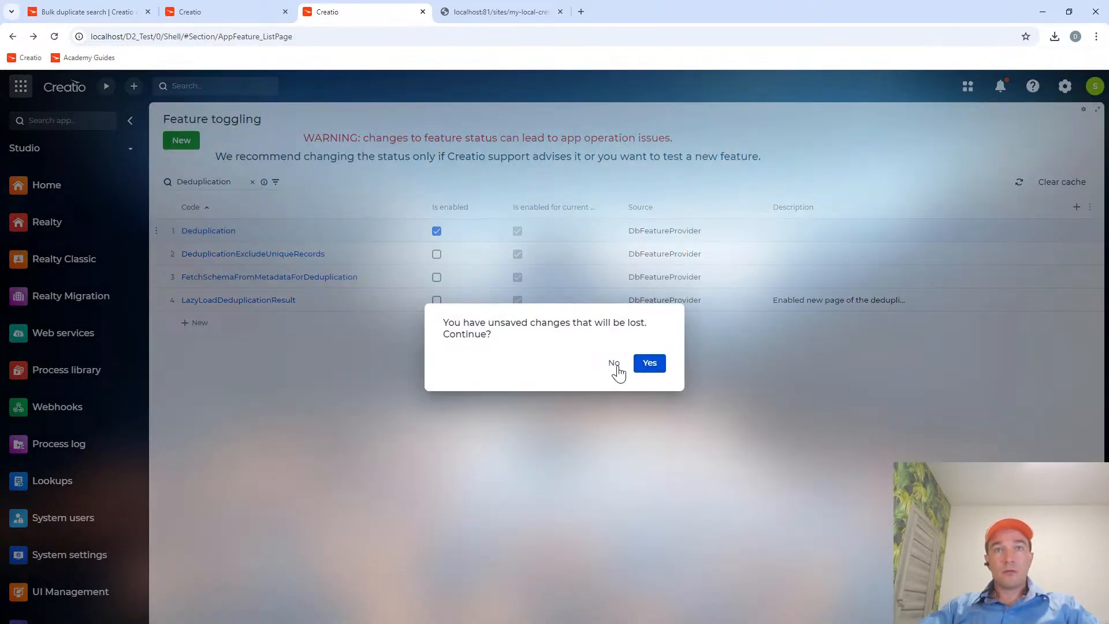
left_click(612, 363)
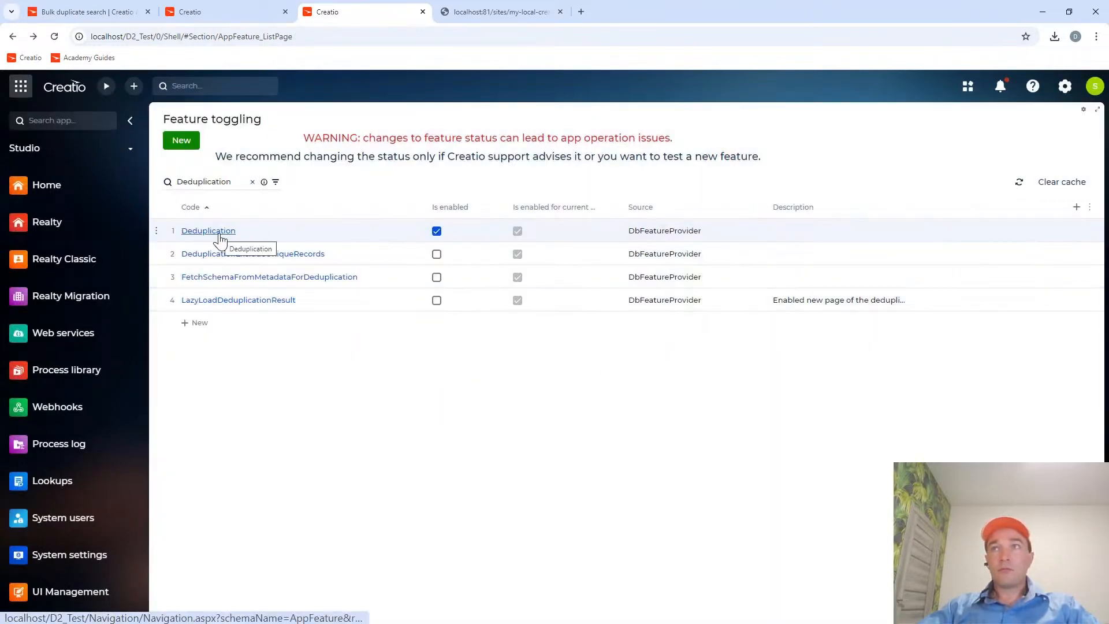
left_click(220, 234)
left_click(648, 365)
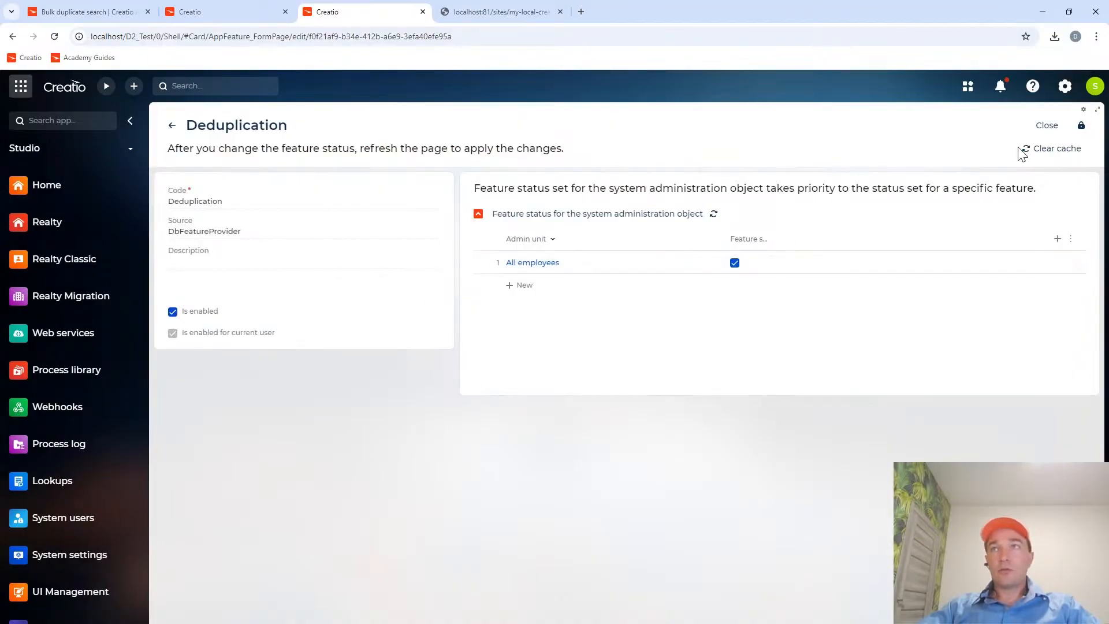
left_click(1045, 125)
left_click(366, 256)
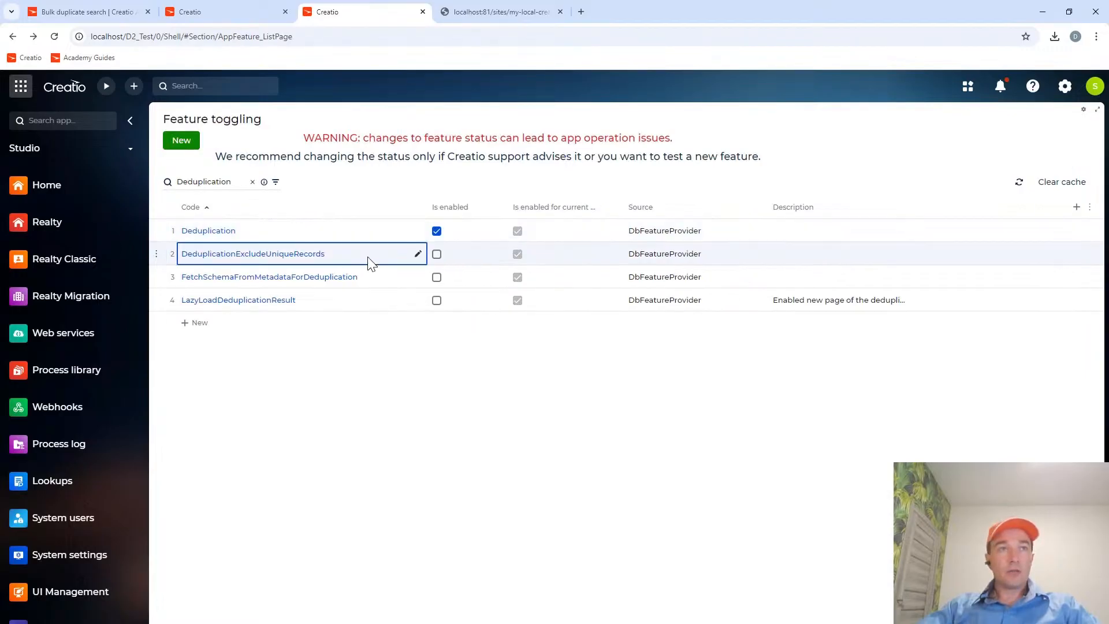
Copy the ESDeduplication feature code from the guide's script and search the feature list for ESDeduplication.
left_click(86, 11)
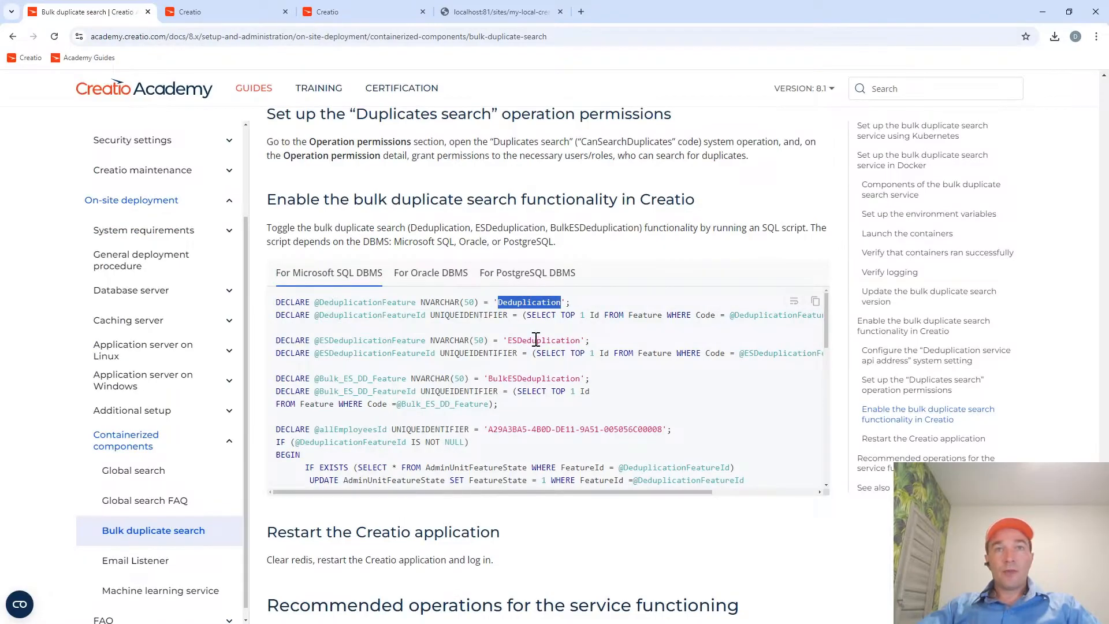
double_click(536, 340)
left_click(324, 12)
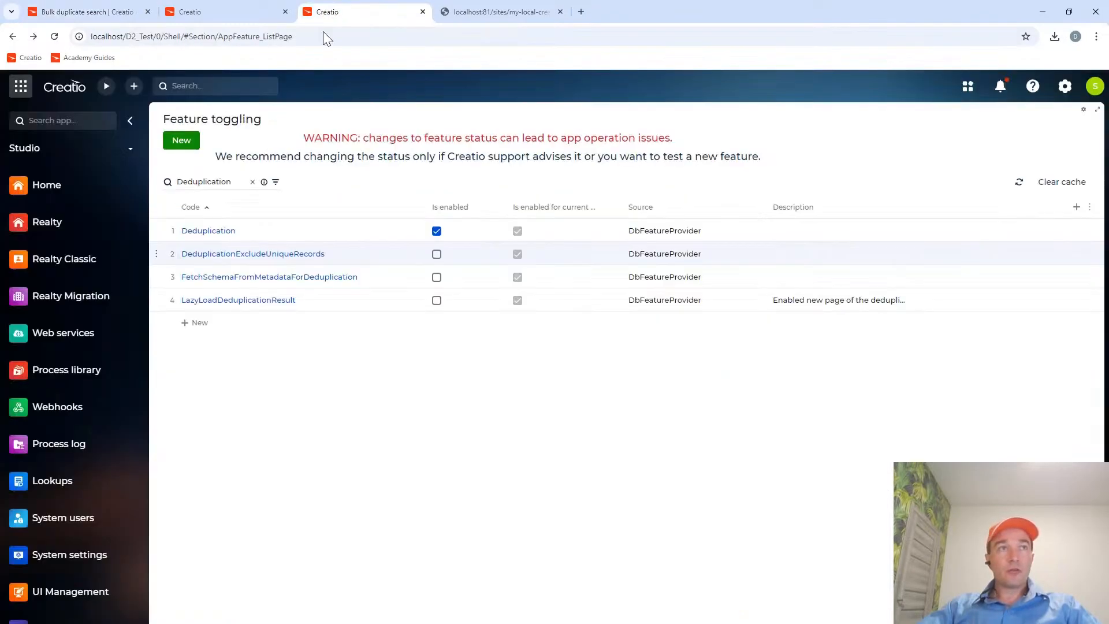
left_click(178, 181)
type("ES")
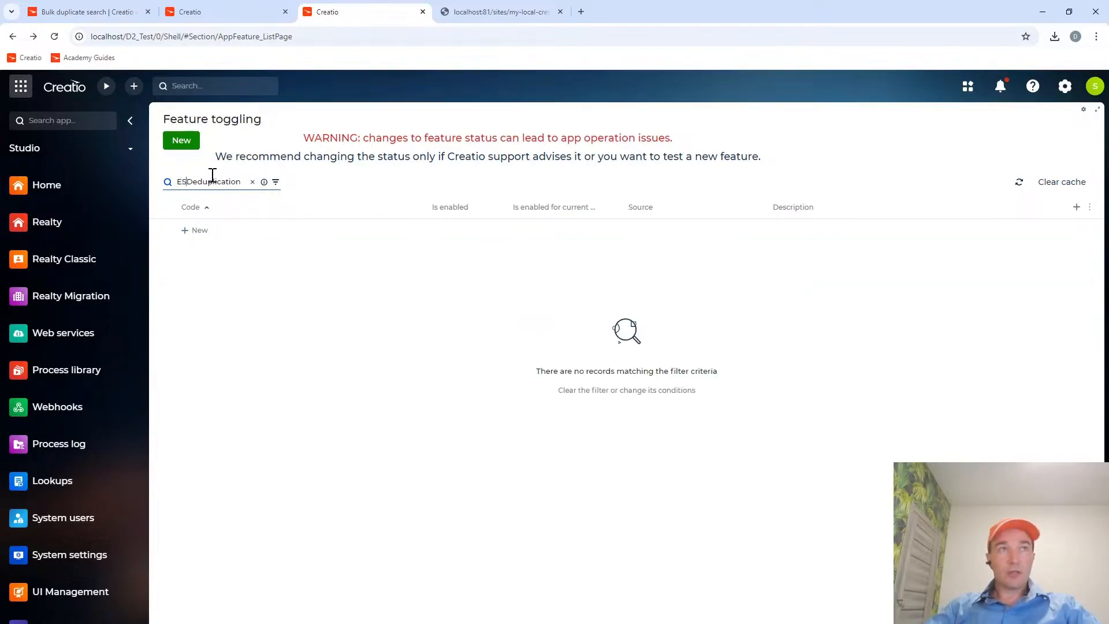
double_click(213, 184)
key("ctrl+c")
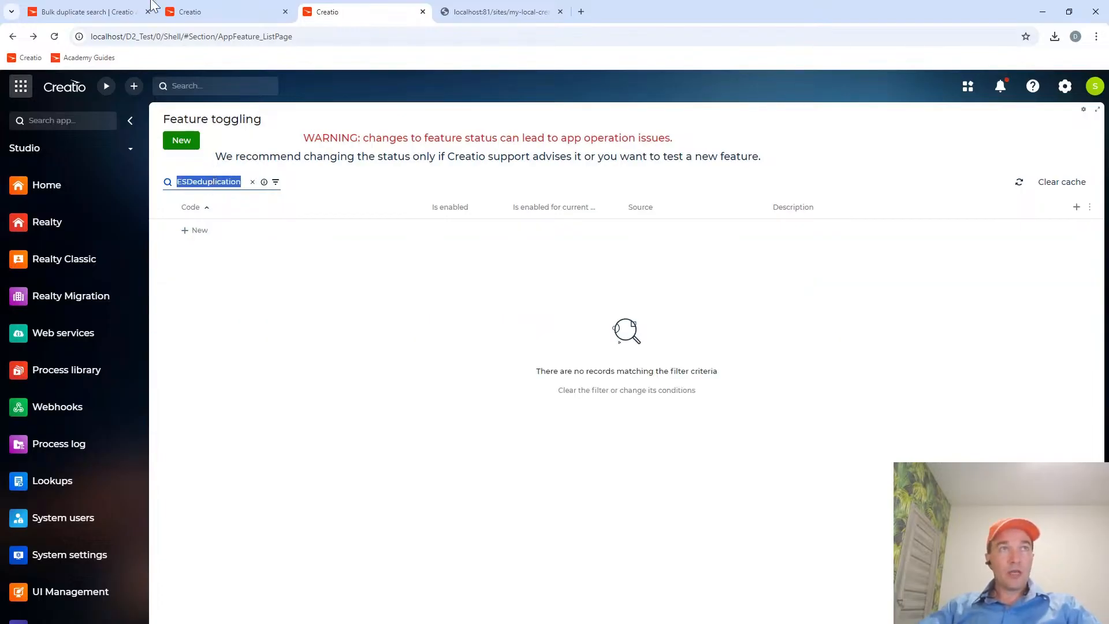
Create a new feature record with the code ESDeduplication copied from the guide, and mark it as enabled.
left_click(81, 10)
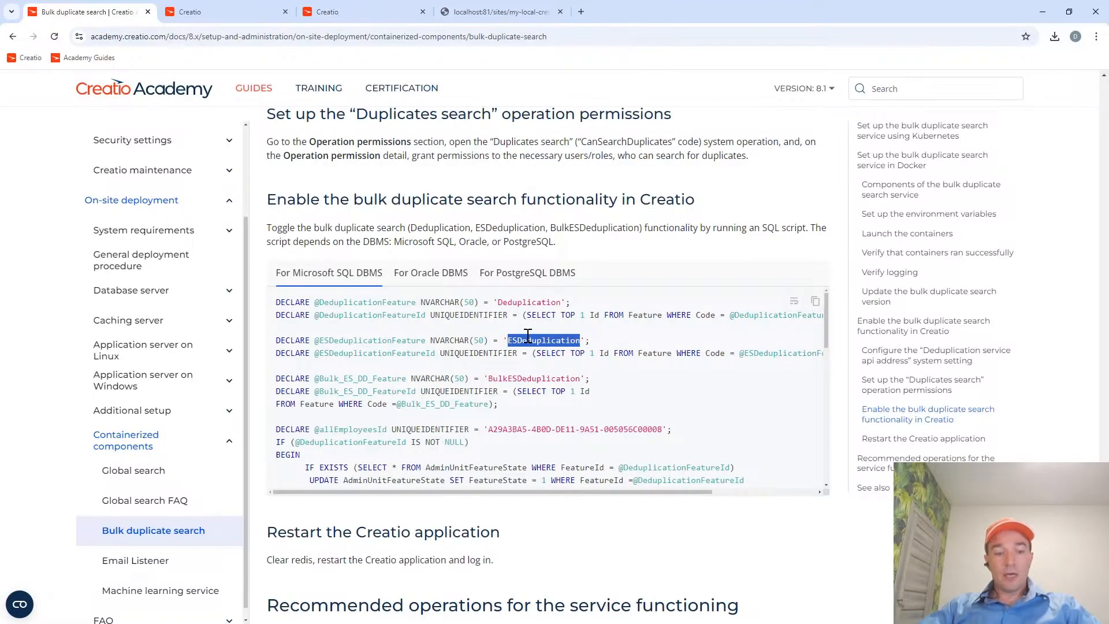
left_click(321, 13)
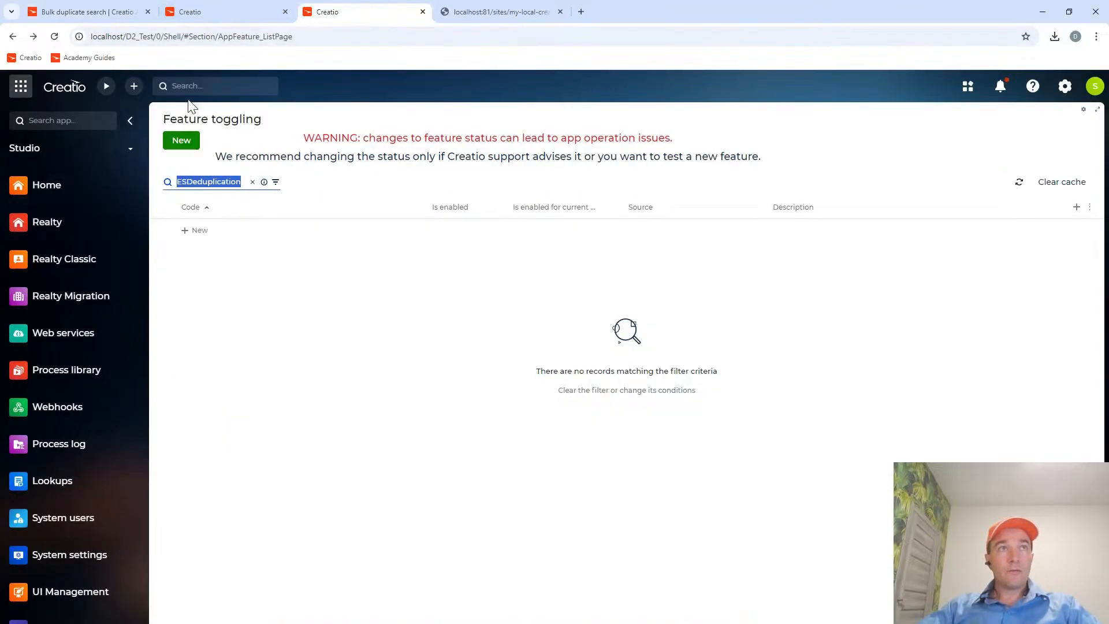
left_click(180, 143)
left_click(195, 206)
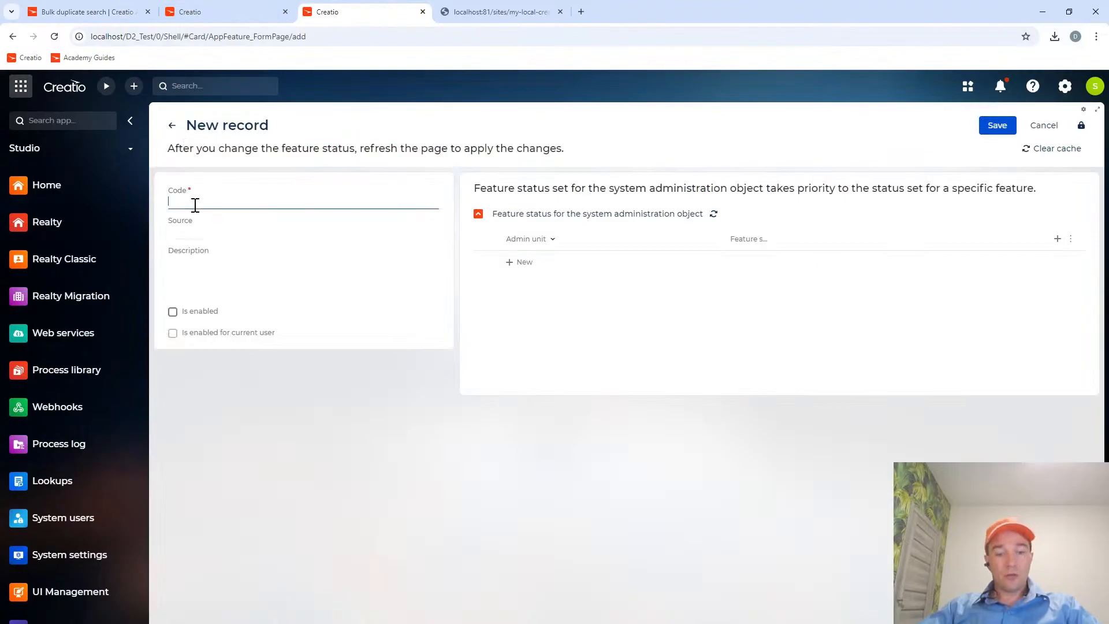
key("ctrl+v")
left_click(185, 315)
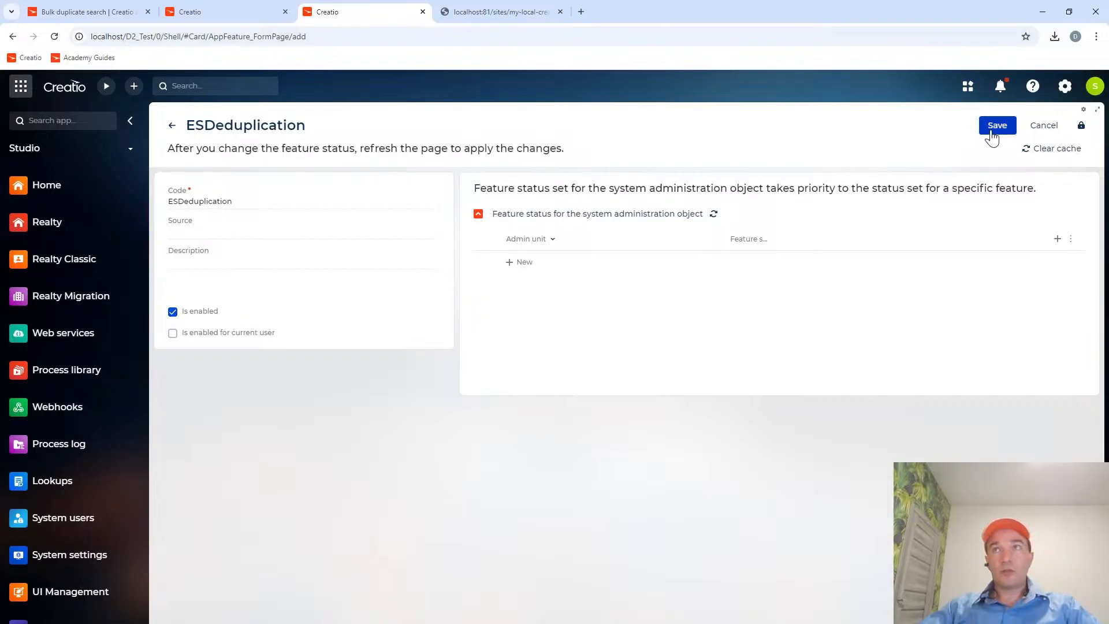
Add the System administrators admin unit to the ESDeduplication feature with its feature state enabled, then save and close the record.
left_click(523, 263)
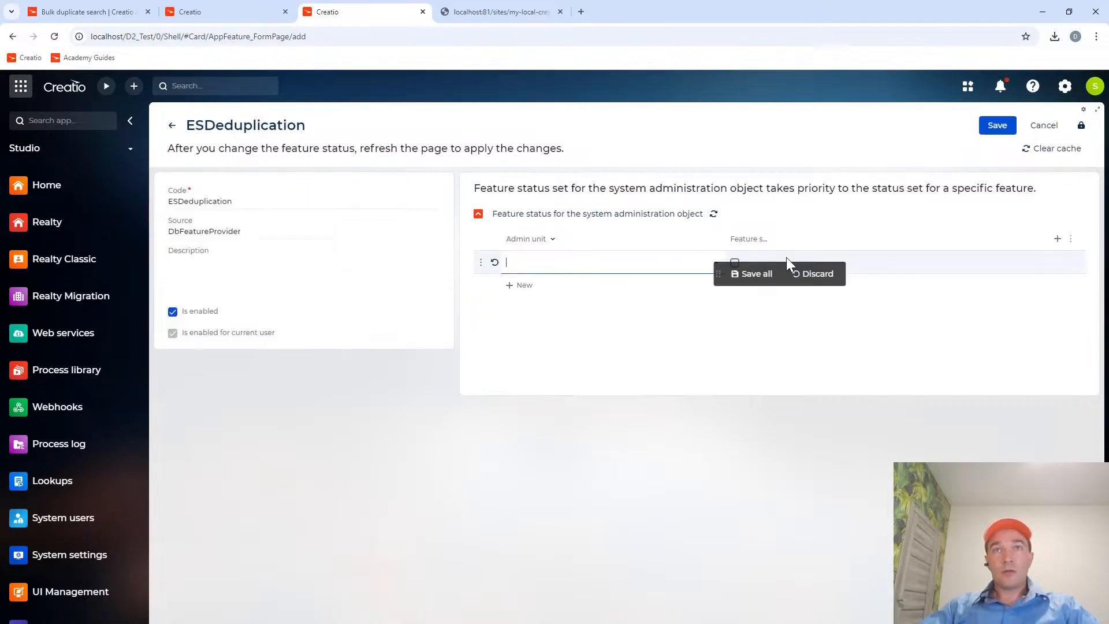
left_click(606, 254)
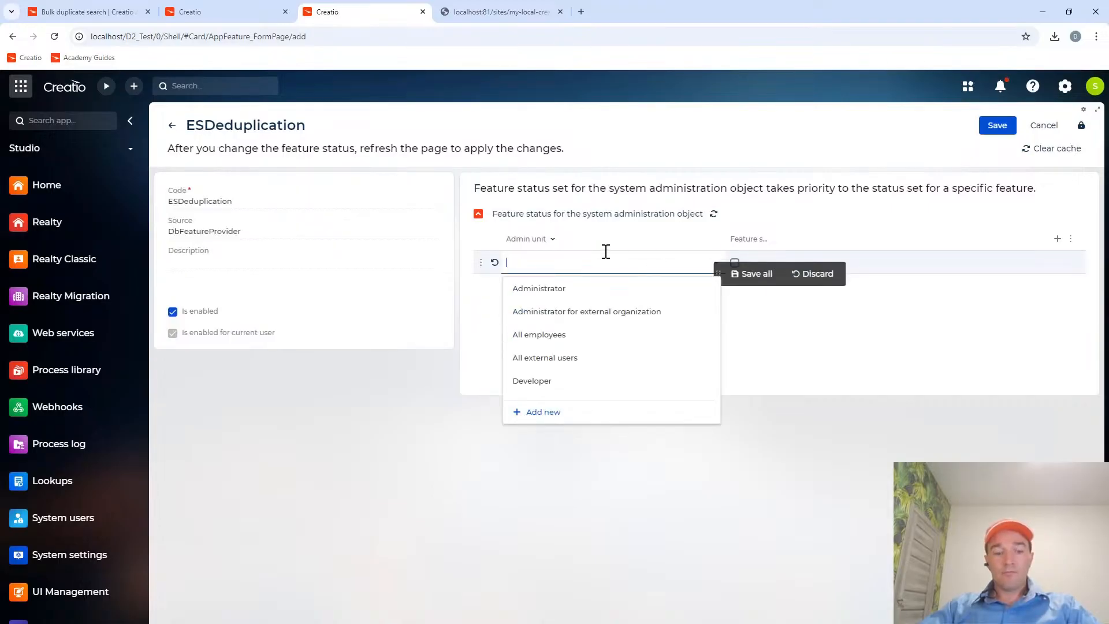
type("s")
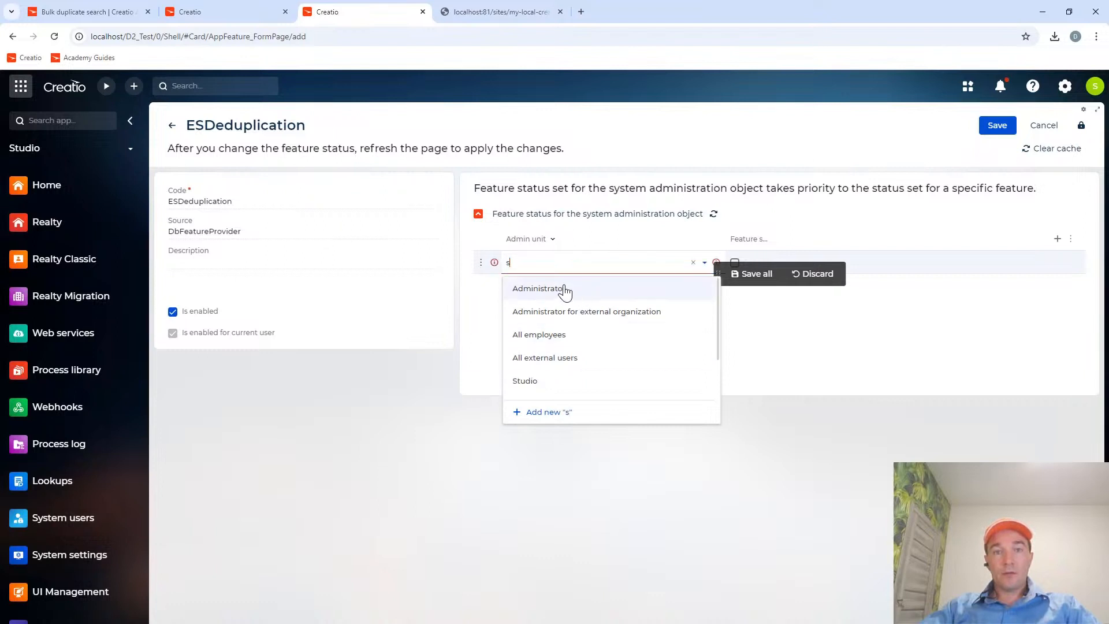
type("ys")
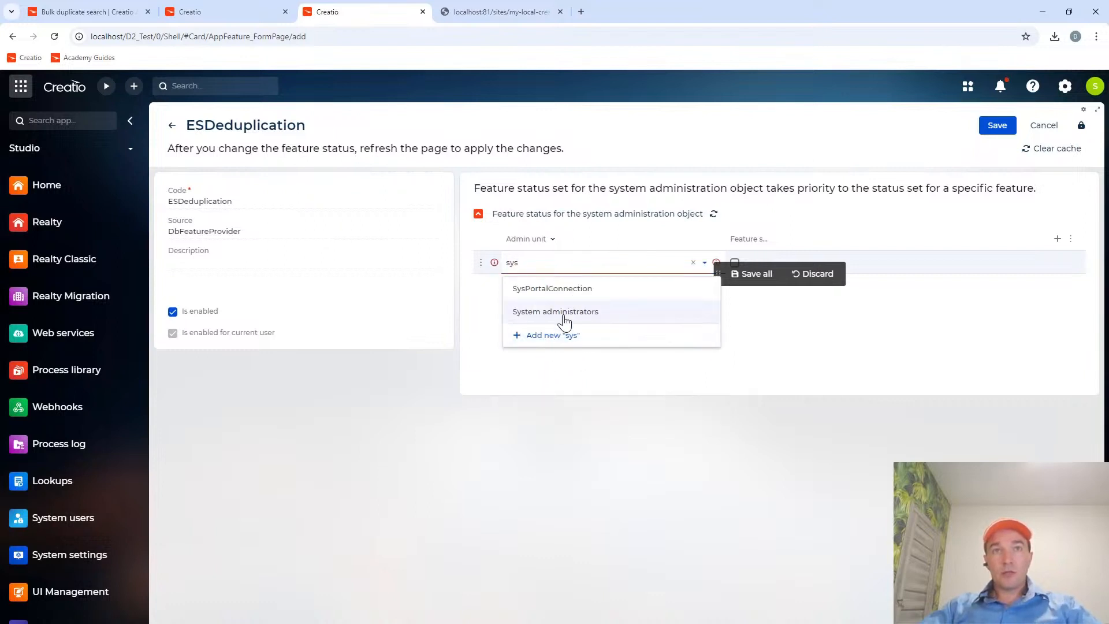
left_click(594, 313)
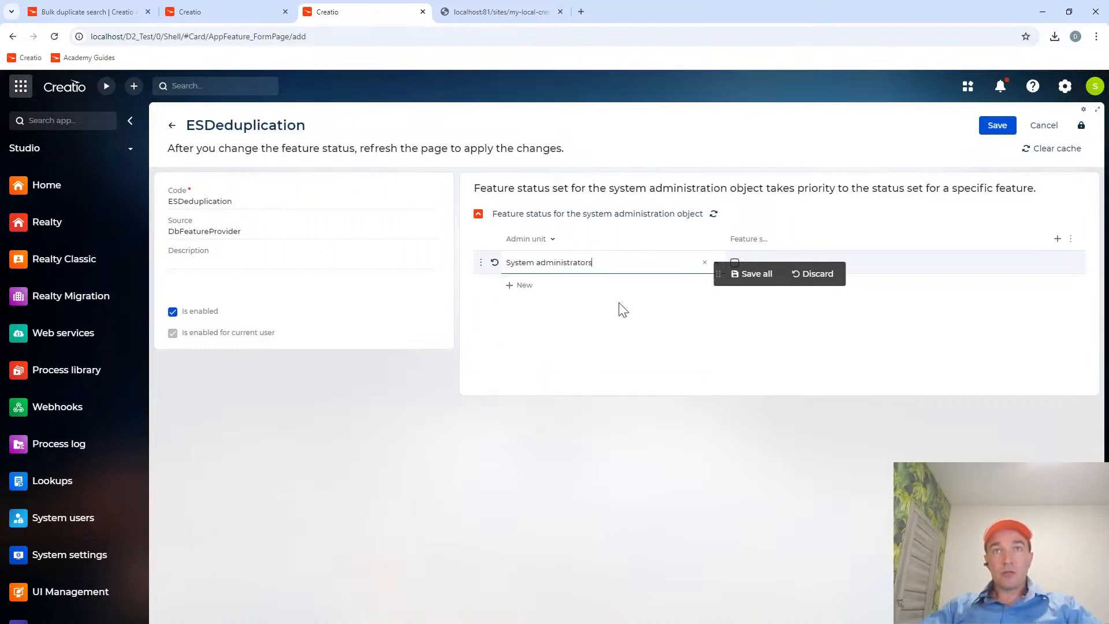
left_click(734, 262)
left_click(745, 284)
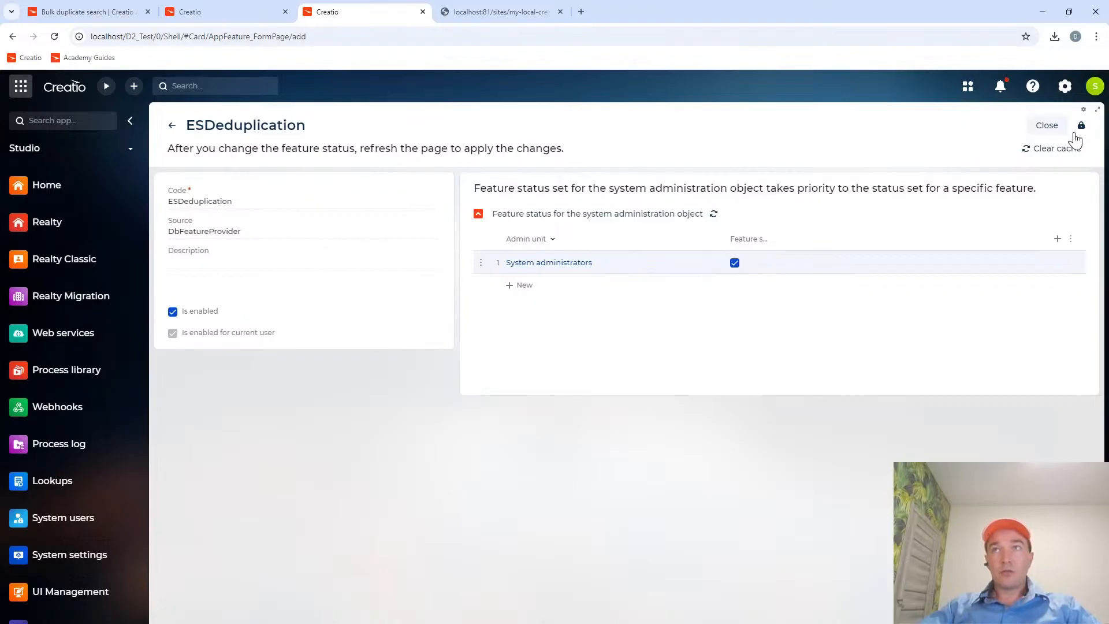
left_click(1047, 125)
Reopen the ESDeduplication feature record to check its saved status for System administrators, and close it.
left_click(225, 234)
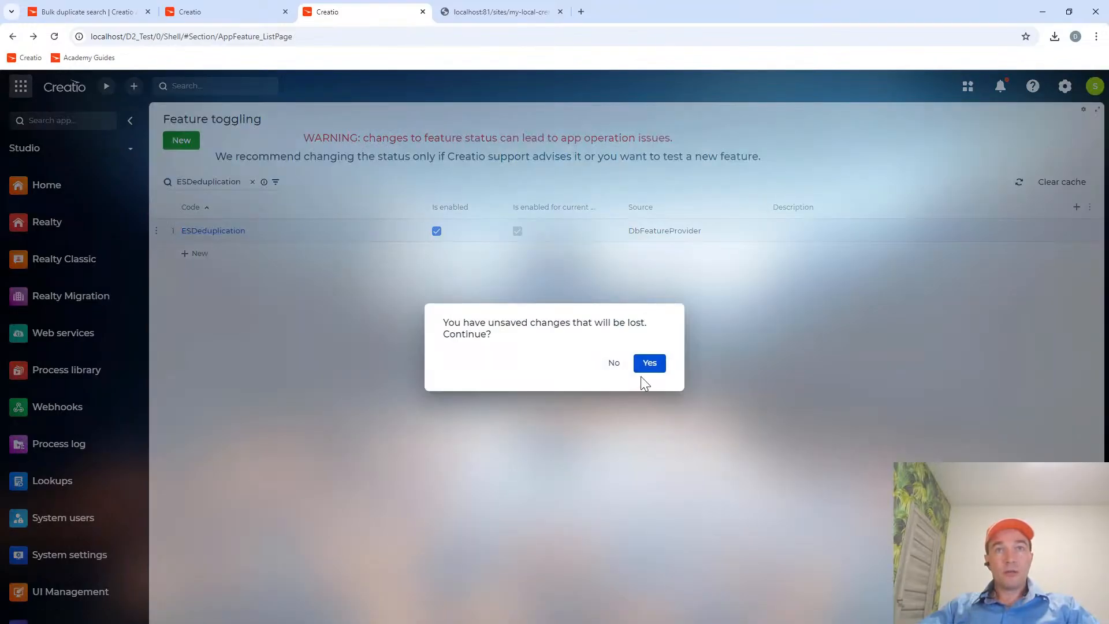
left_click(640, 363)
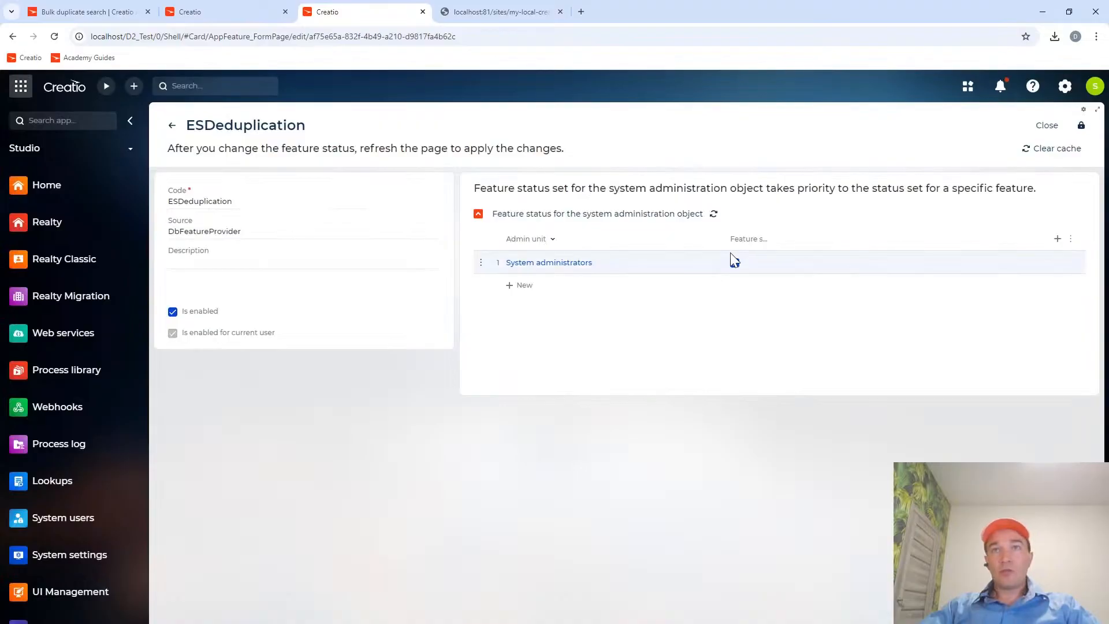
left_click(1046, 126)
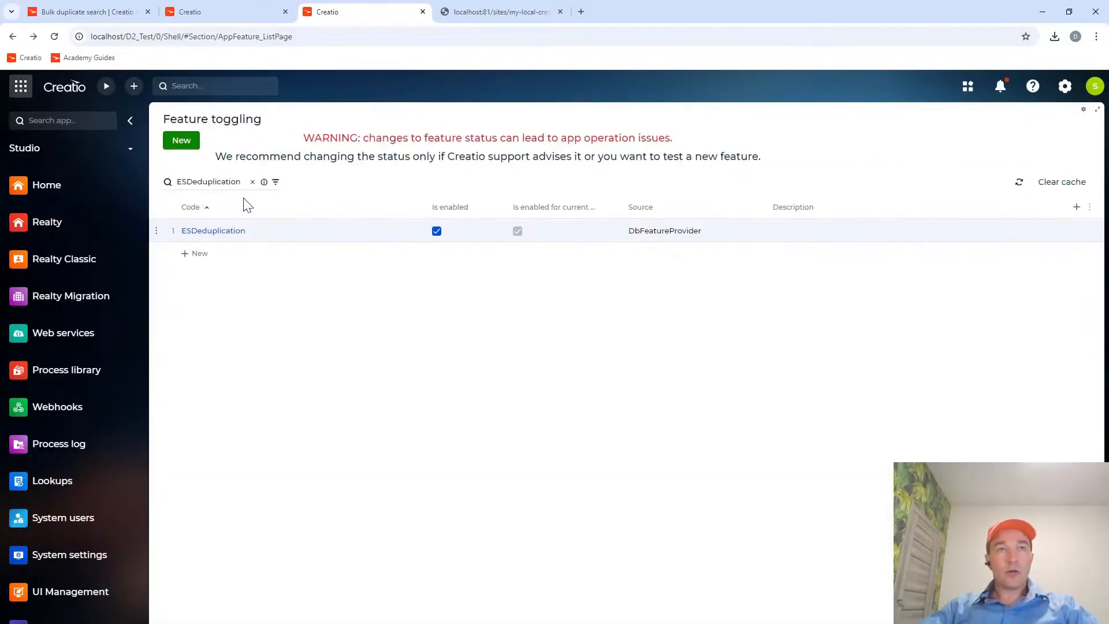
Copy the BulkESDeduplication feature code from the guide's script and search the feature list for it.
left_click(64, 11)
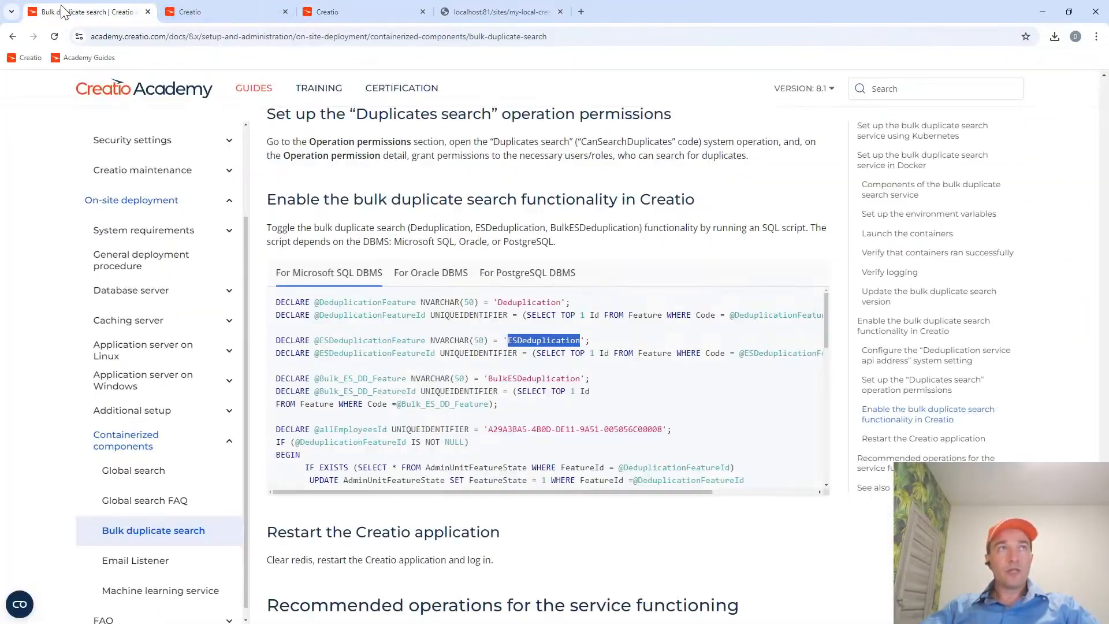
double_click(531, 380)
key("ctrl+c")
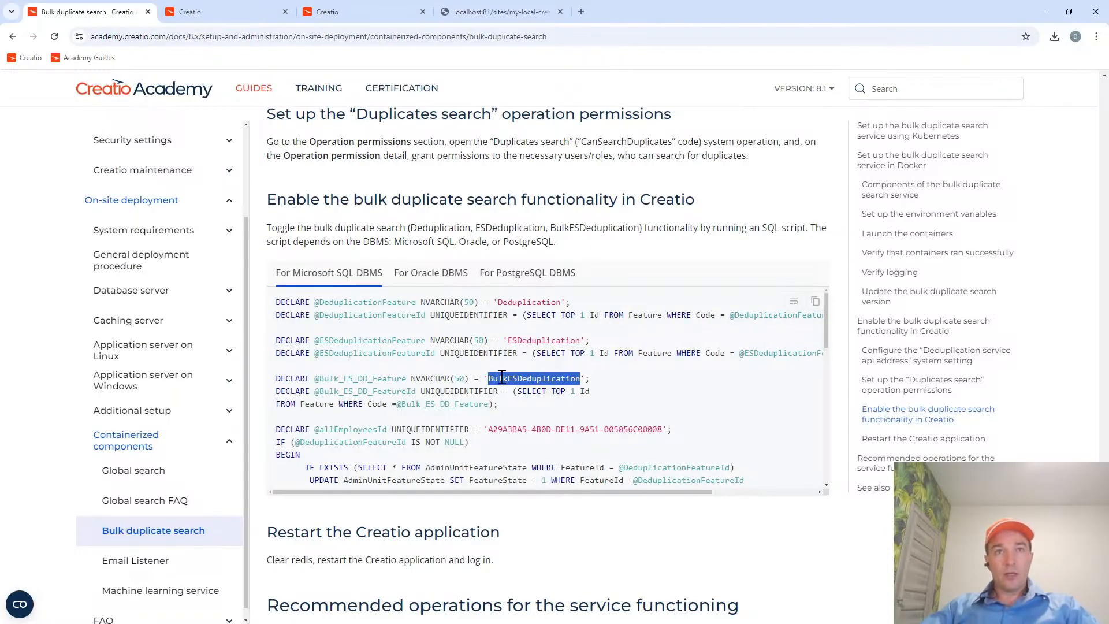
left_click(362, 10)
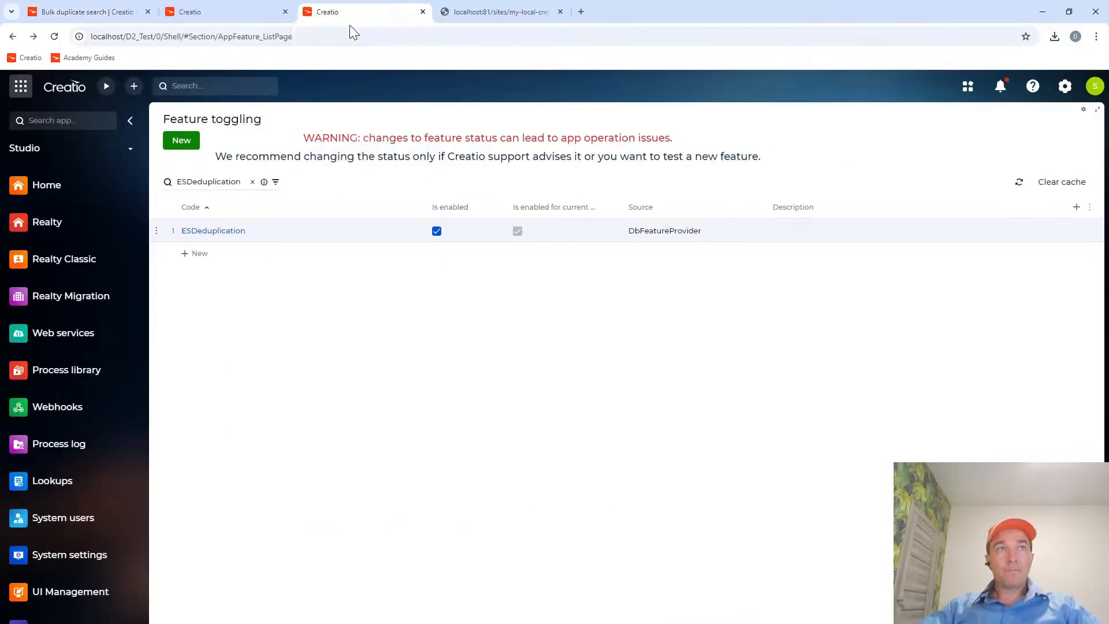
double_click(205, 181)
key("ctrl+v")
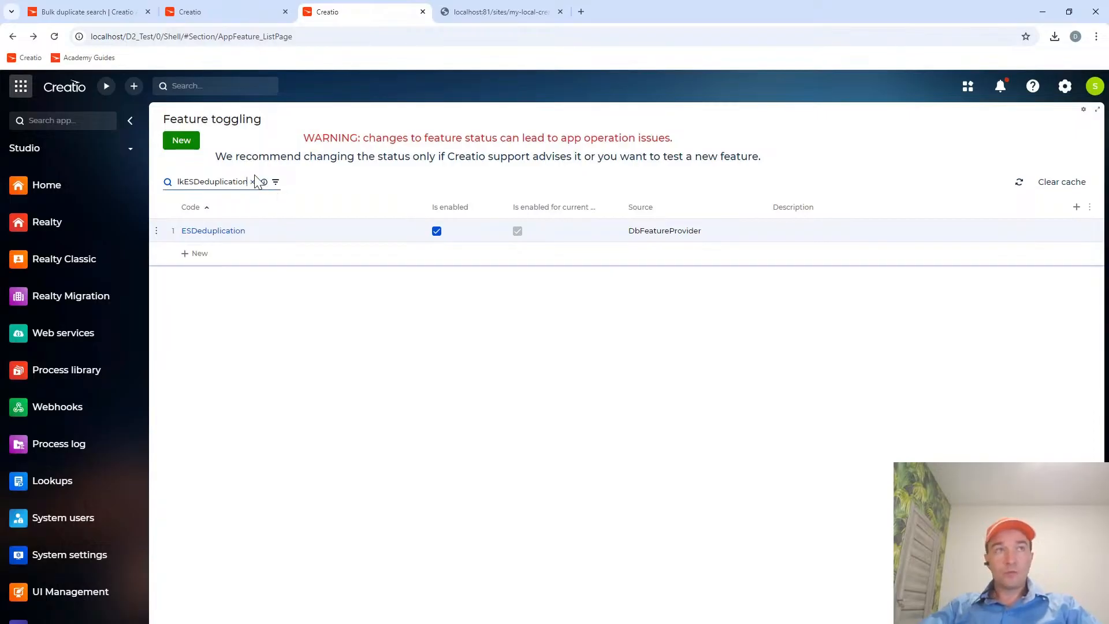
Create a new feature record with the code BulkESDeduplication and mark it as enabled.
left_click(186, 146)
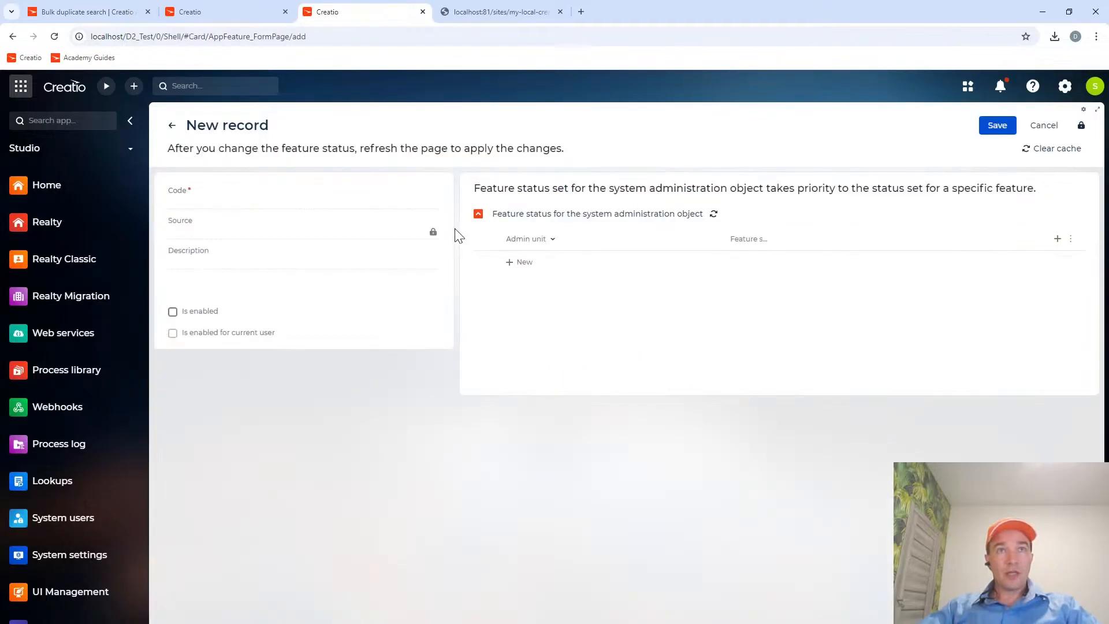
left_click(188, 196)
left_click(249, 226)
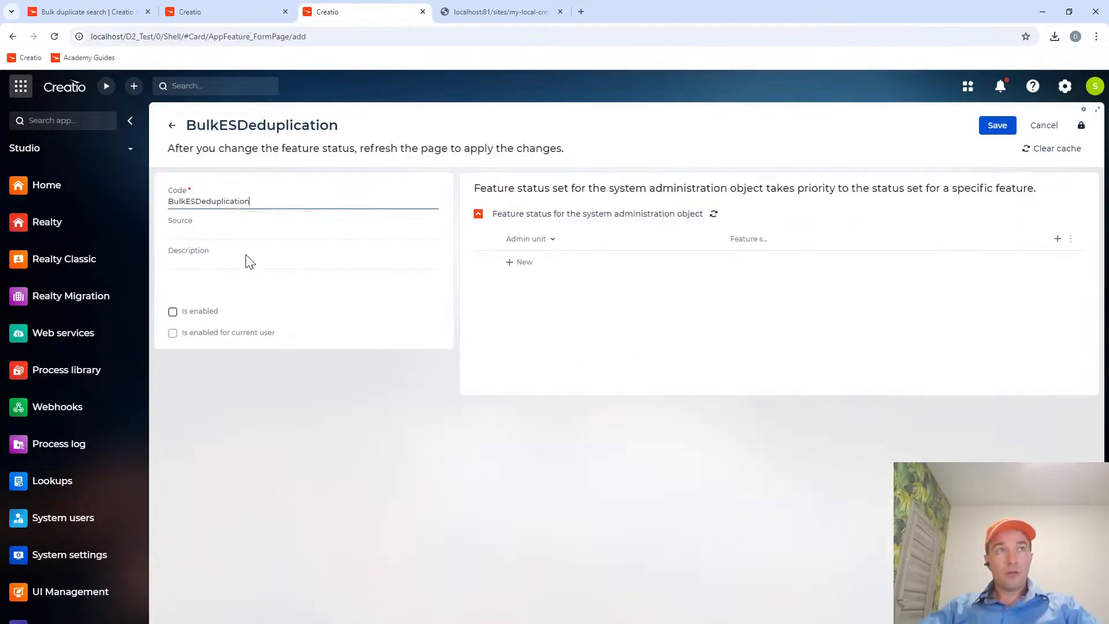
left_click(184, 318)
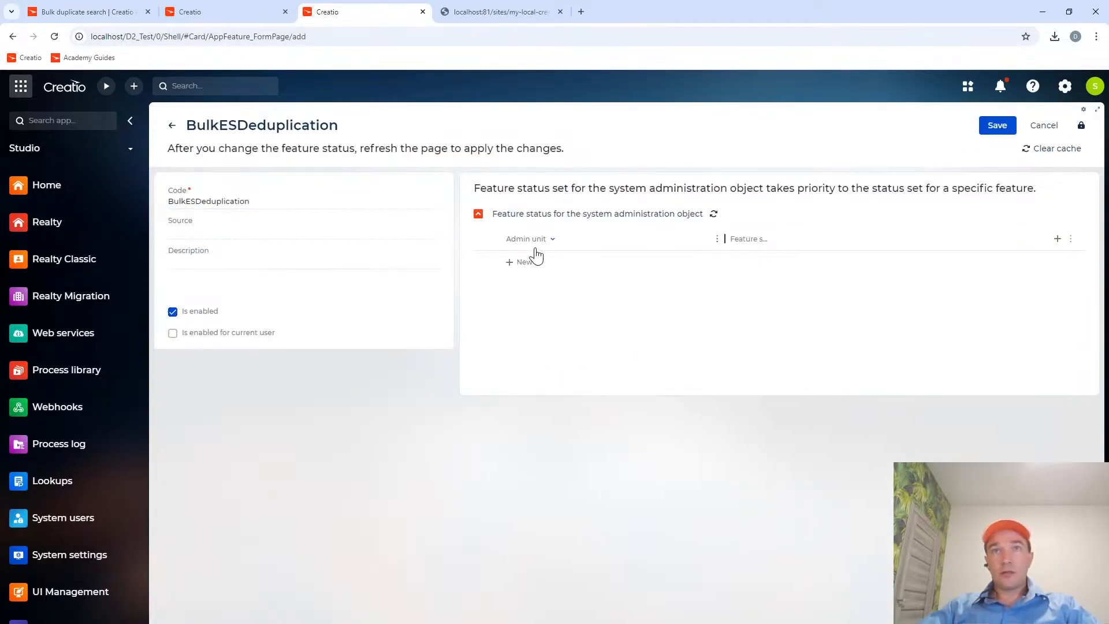
Add the System administrators admin unit to the BulkESDeduplication feature with its feature state enabled, then save and close the record.
left_click(523, 264)
left_click(580, 259)
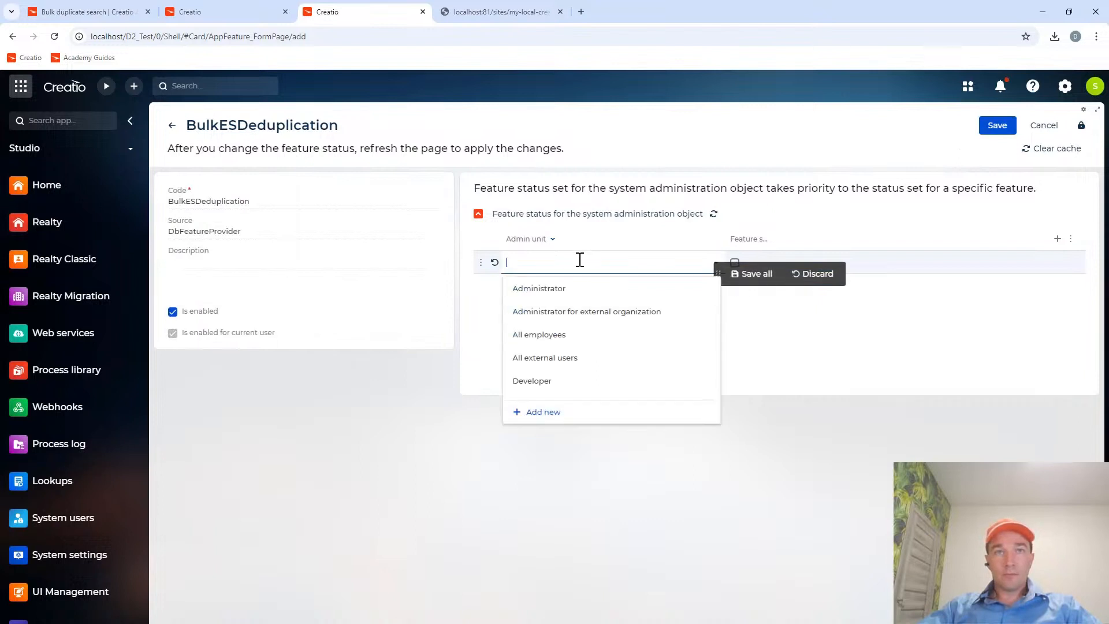
type("sys")
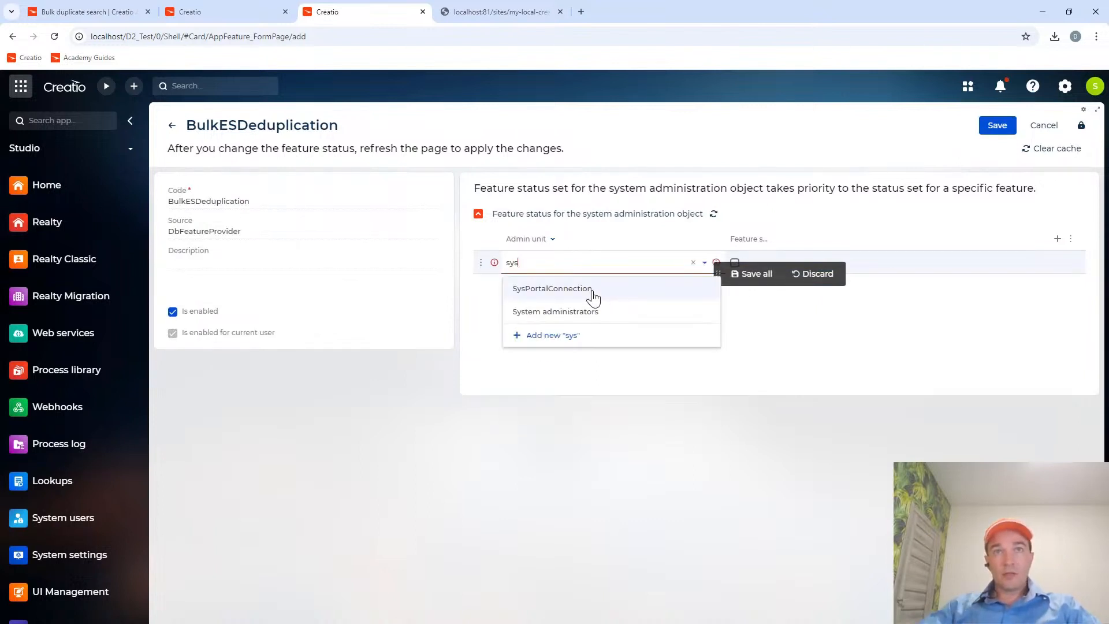
left_click(594, 315)
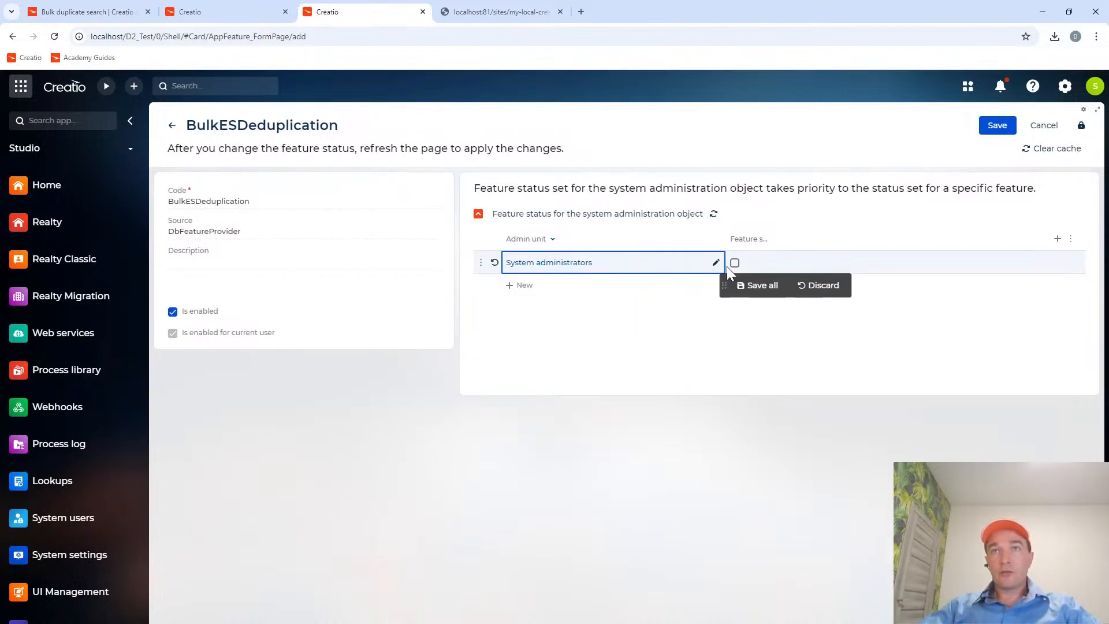
left_click(731, 267)
left_click(734, 262)
left_click(756, 285)
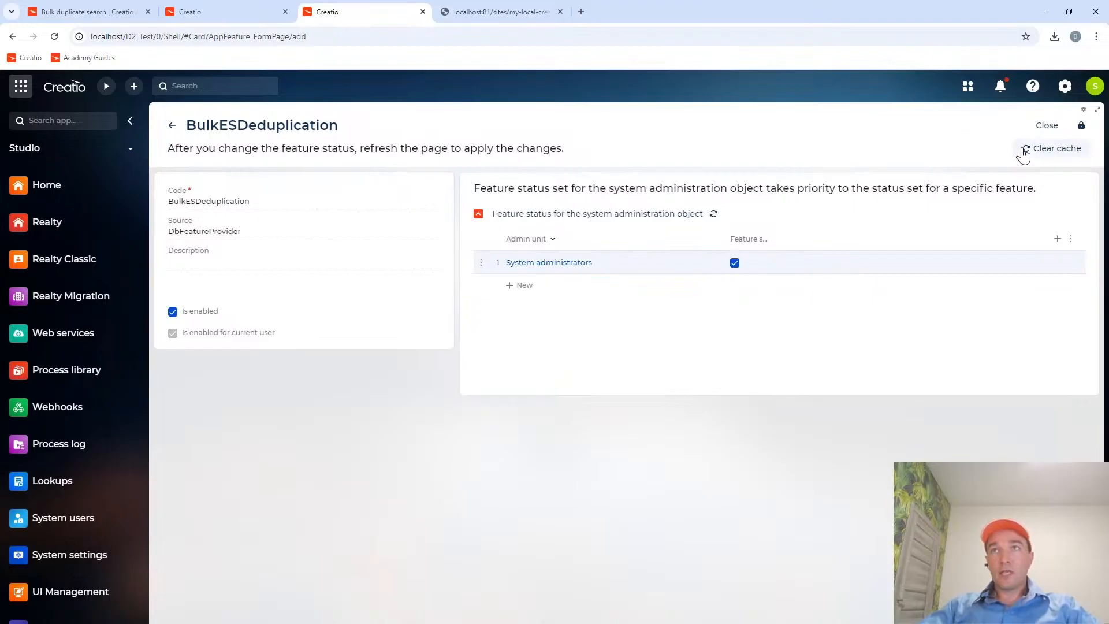
left_click(1044, 125)
Reopen the BulkESDeduplication feature record to check its saved status for System administrators, and close it.
left_click(234, 232)
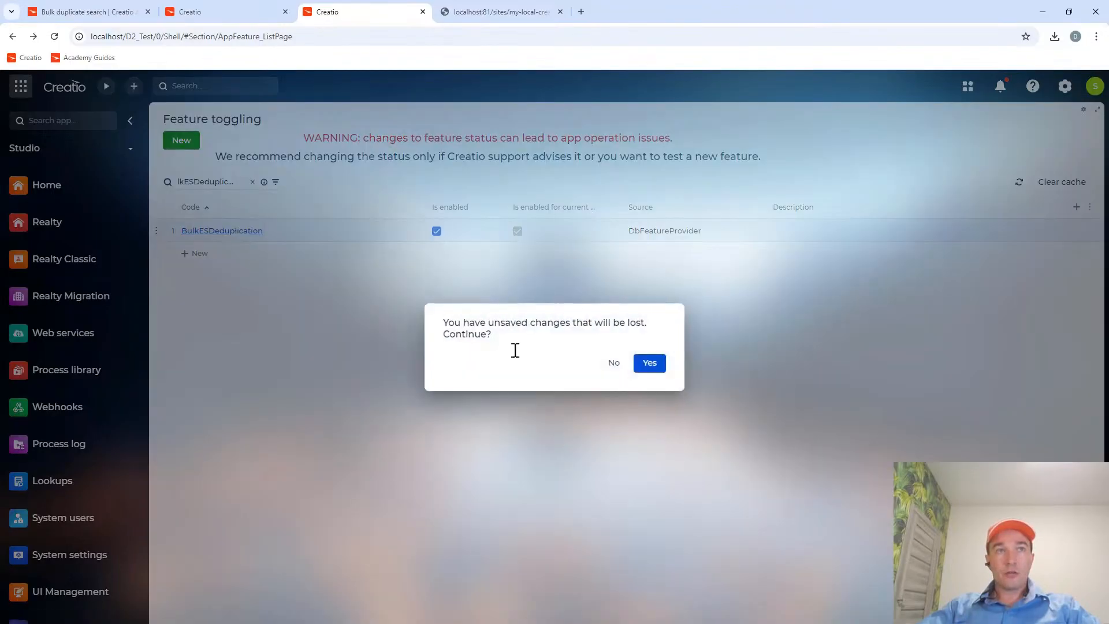
left_click(647, 362)
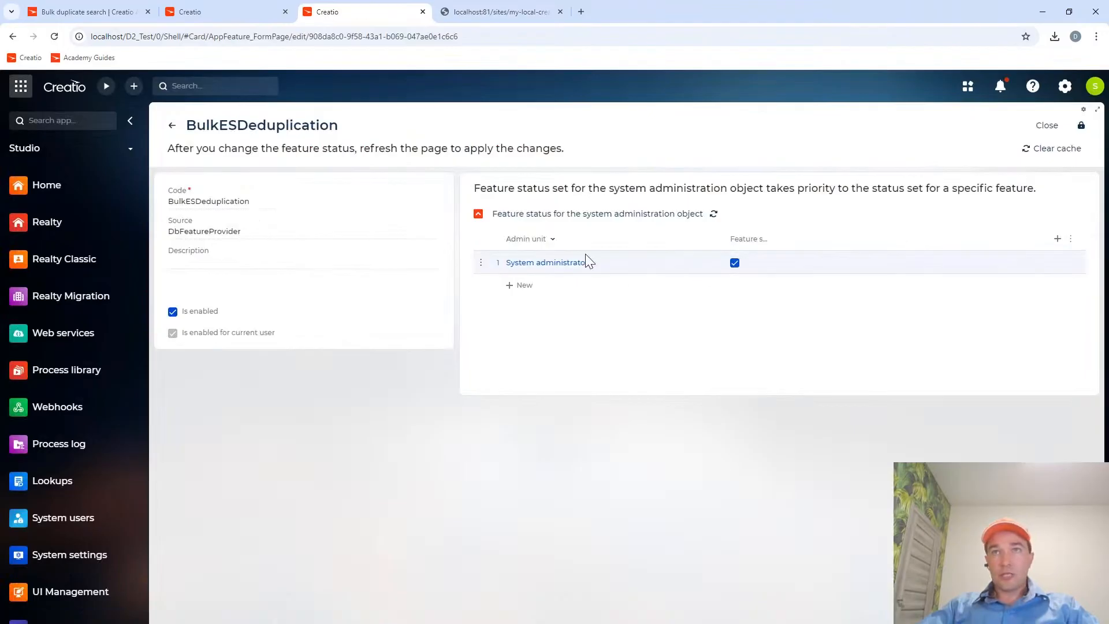
left_click(1045, 130)
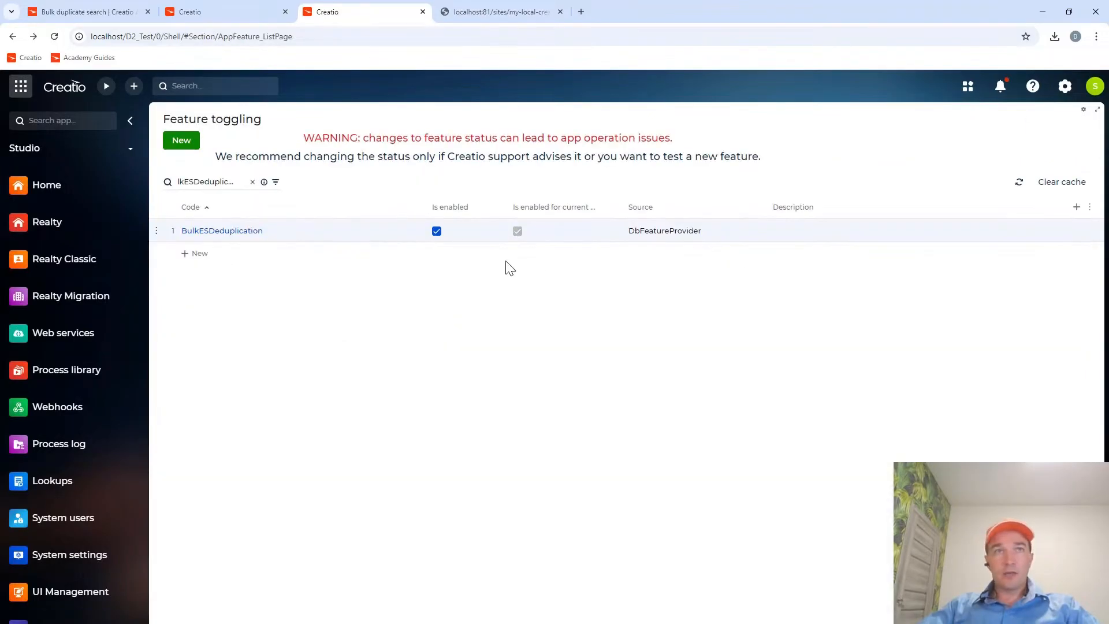
Review the rest of the Microsoft SQL feature script in the Creatio Academy guide and the instructions for restarting the application.
left_click(78, 7)
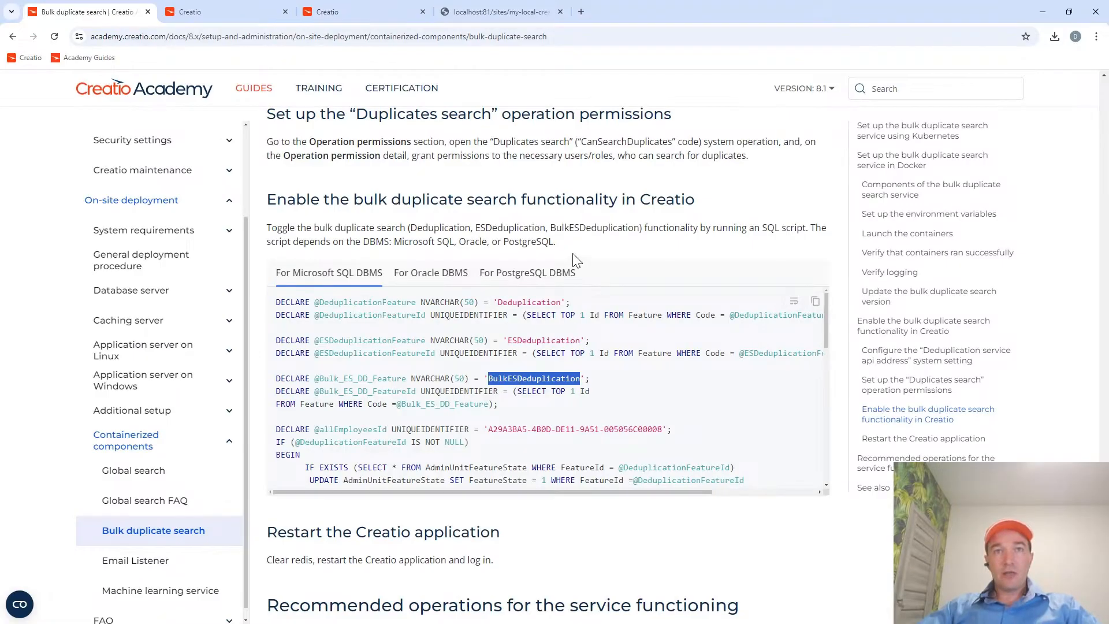
scroll(518, 358, "down", 3)
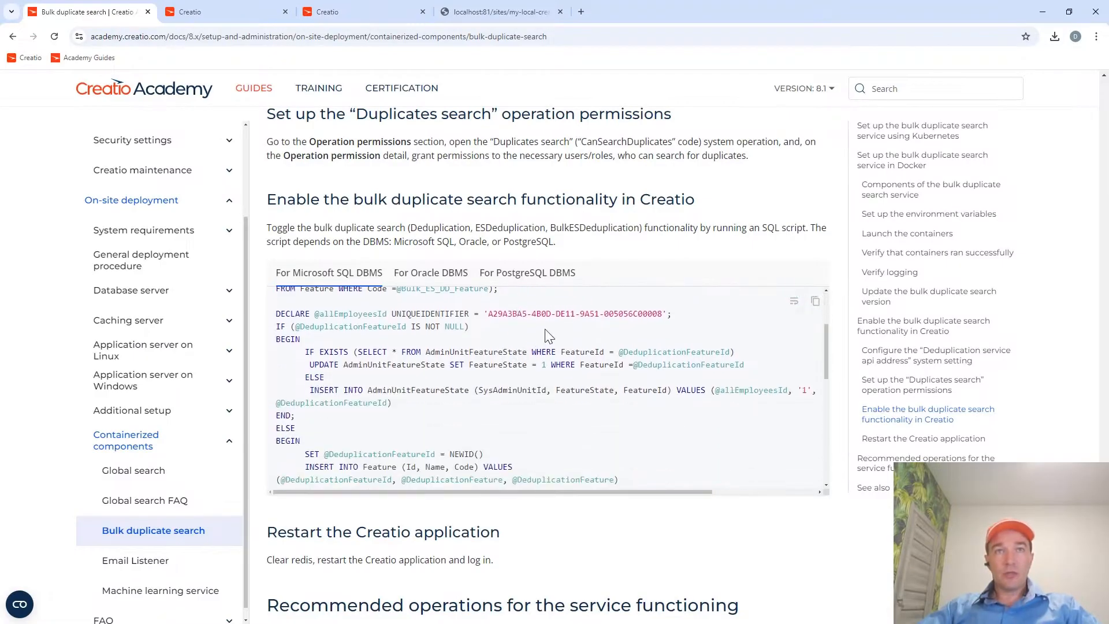
scroll(577, 335, "down", 5)
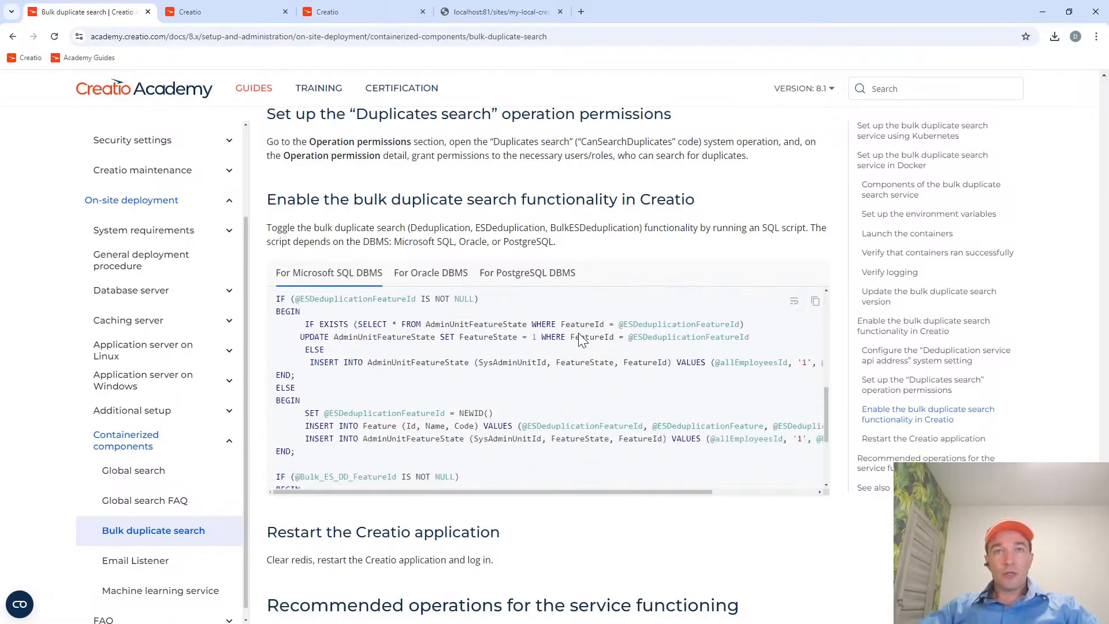
scroll(579, 335, "down", 5)
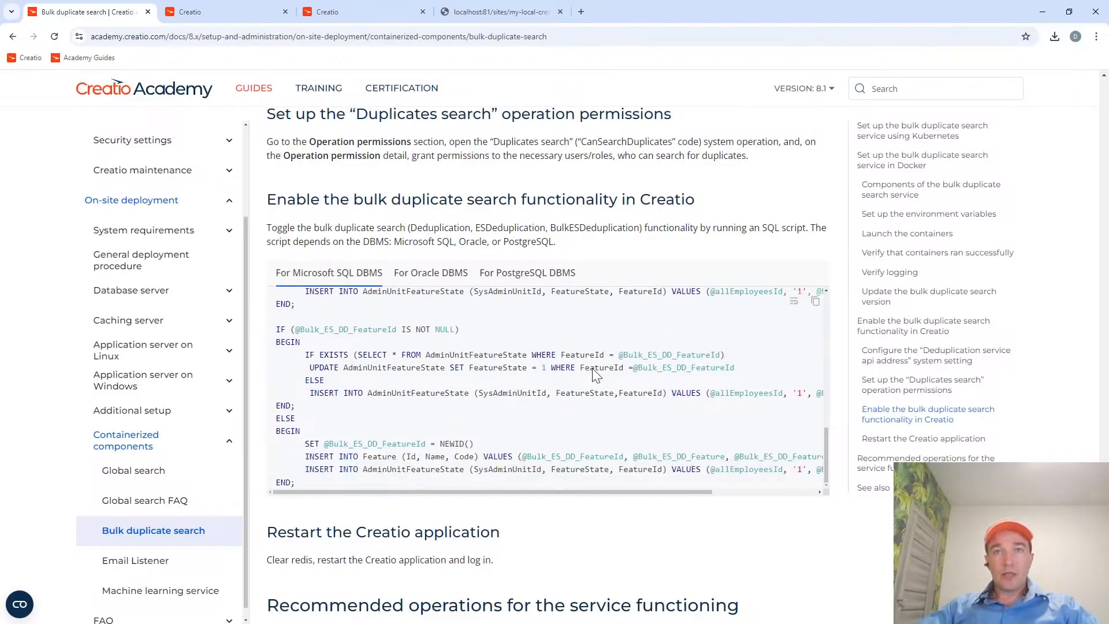
scroll(592, 413, "down", 3)
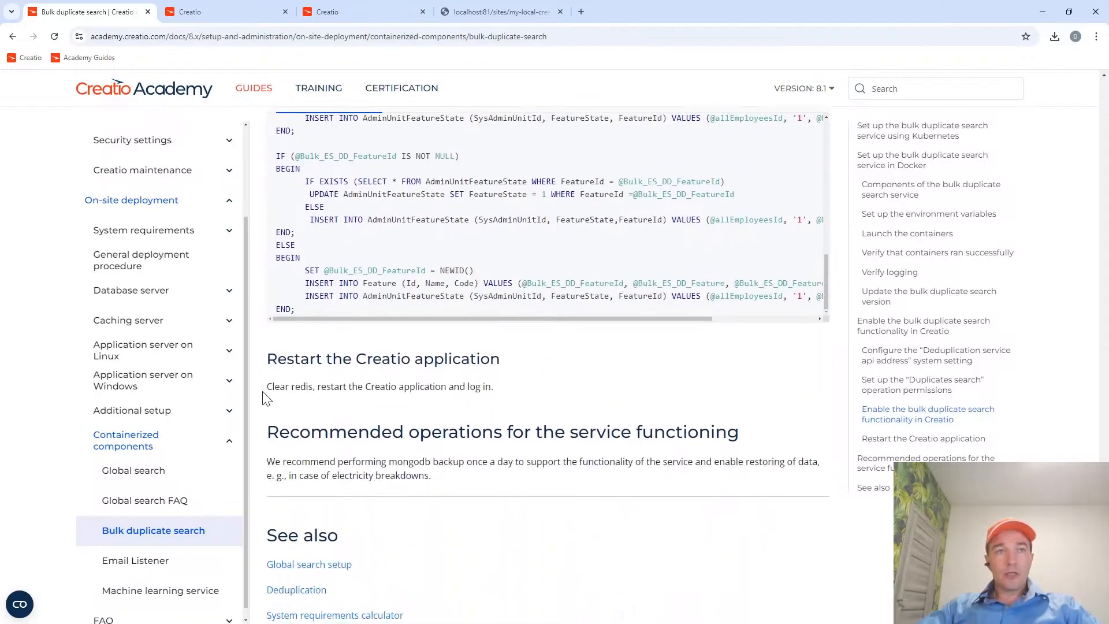
left_click_drag(267, 393, 329, 387)
left_click_drag(399, 386, 493, 386)
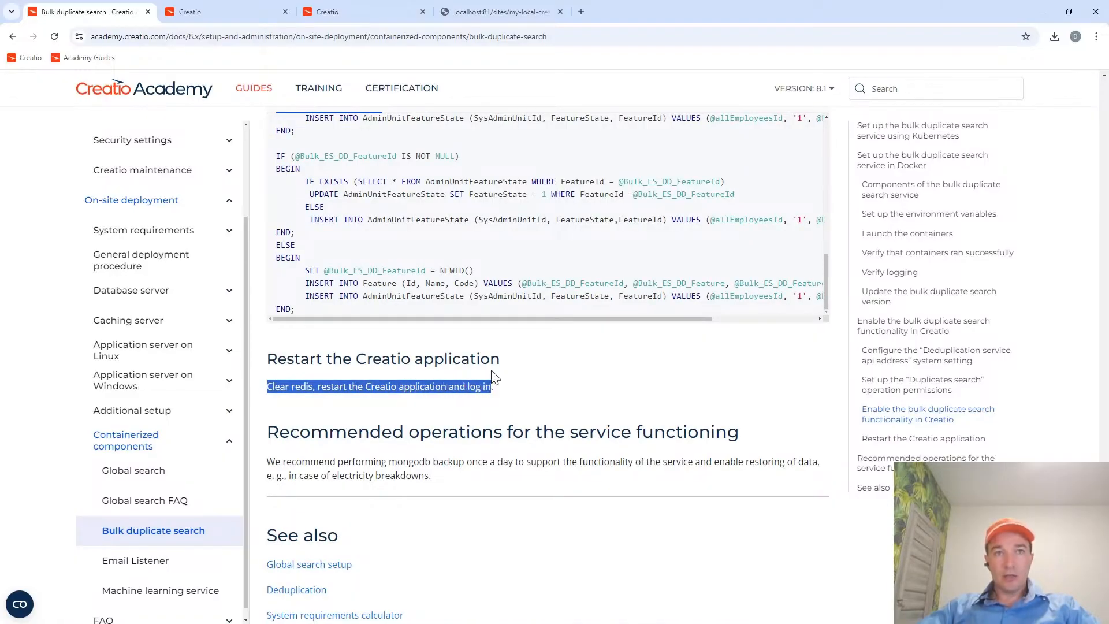
Close the feature toggling page, clear the Redis cache in the System Designer and restart the Creatio application.
left_click(355, 15)
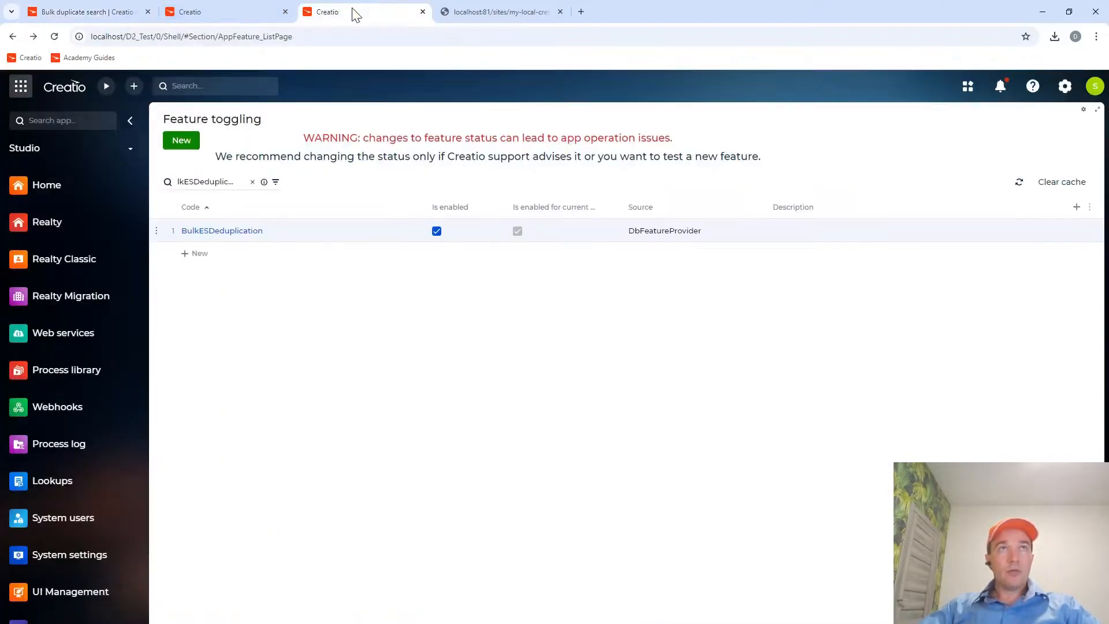
middle_click(341, 17)
left_click(242, 14)
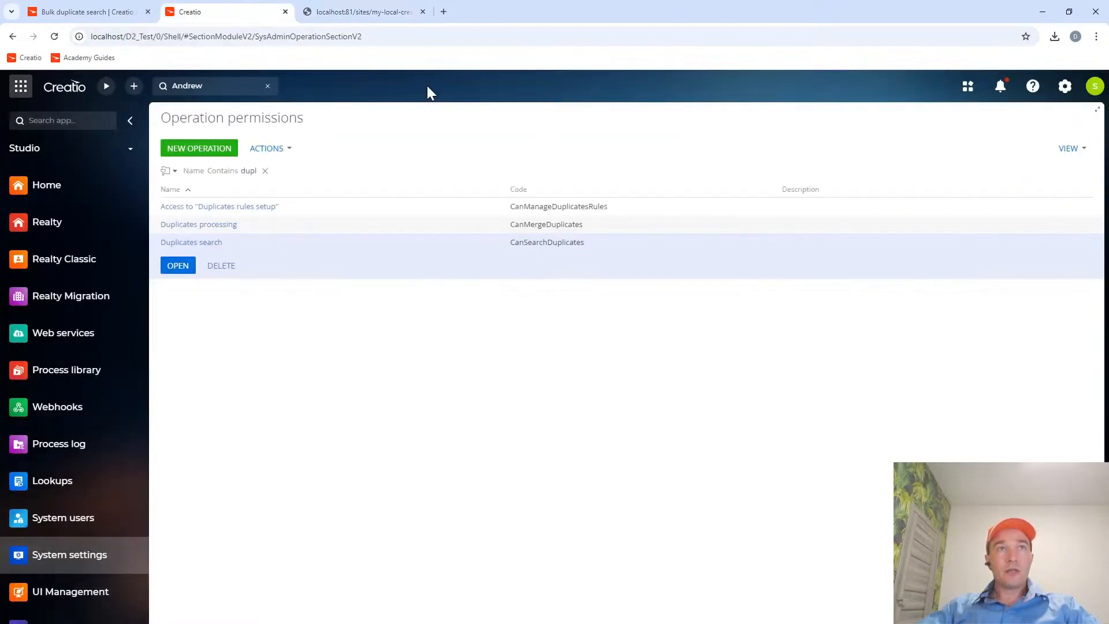
left_click(1064, 86)
scroll(353, 406, "down", 10)
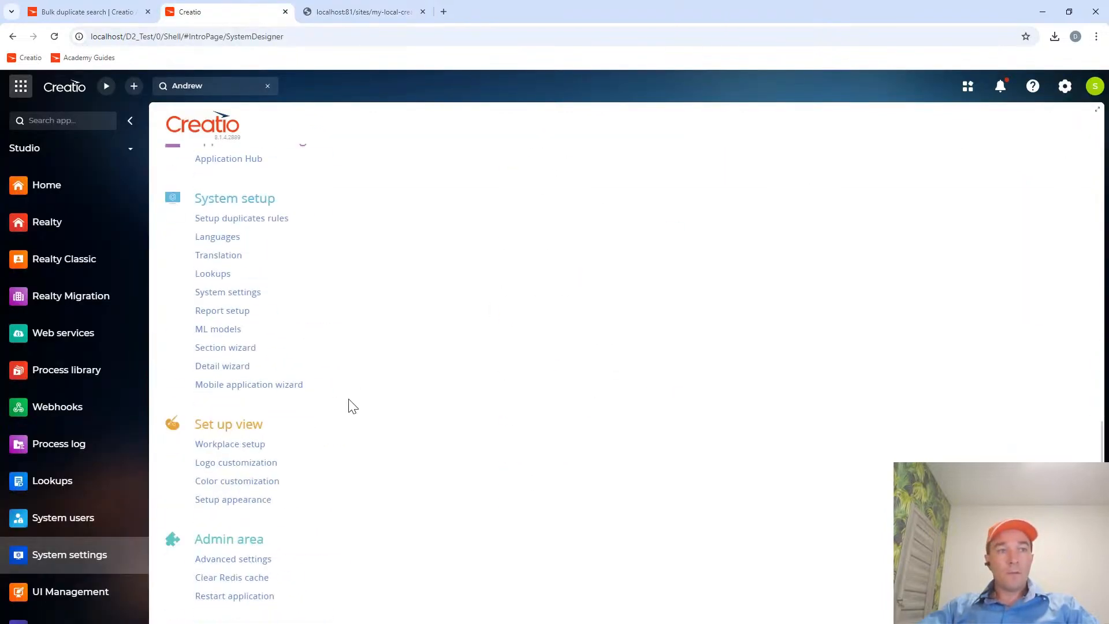
left_click(252, 578)
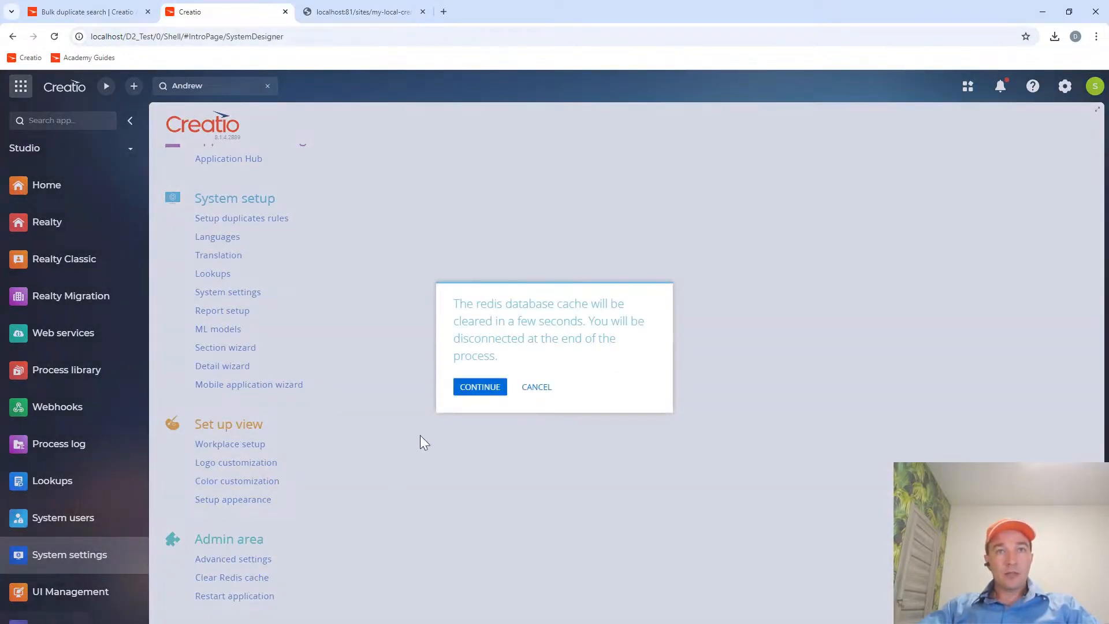
left_click(480, 388)
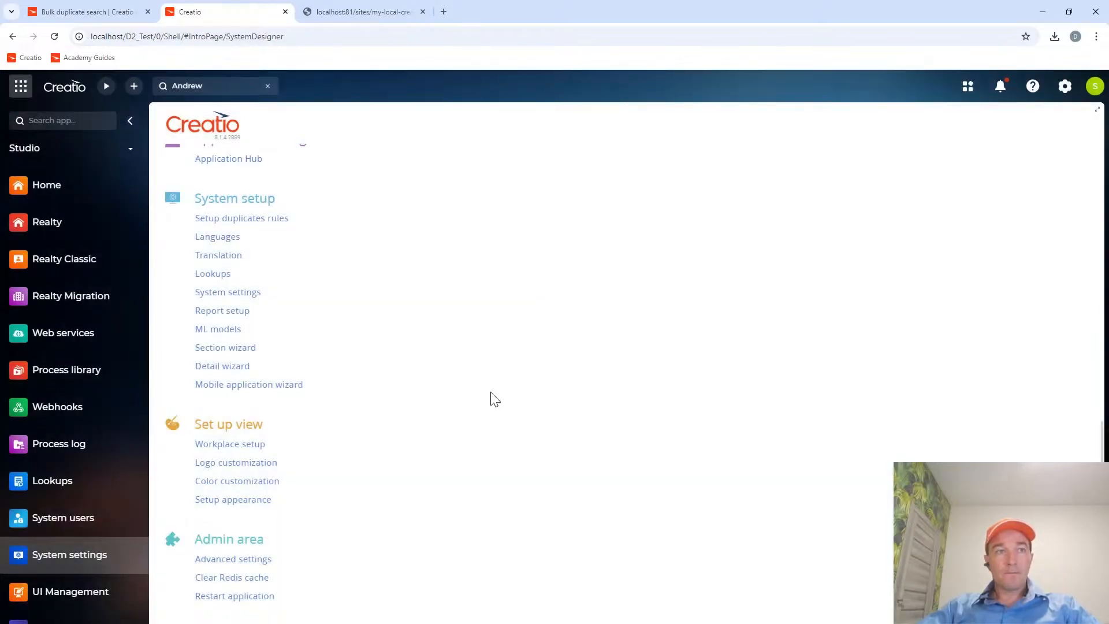
left_click(248, 598)
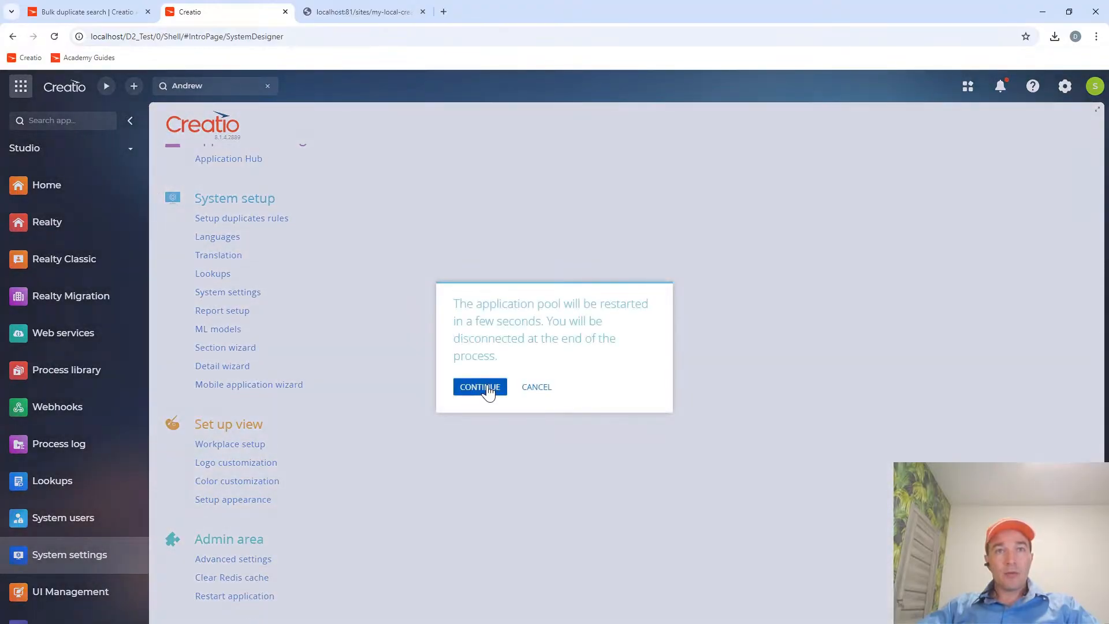
left_click(479, 388)
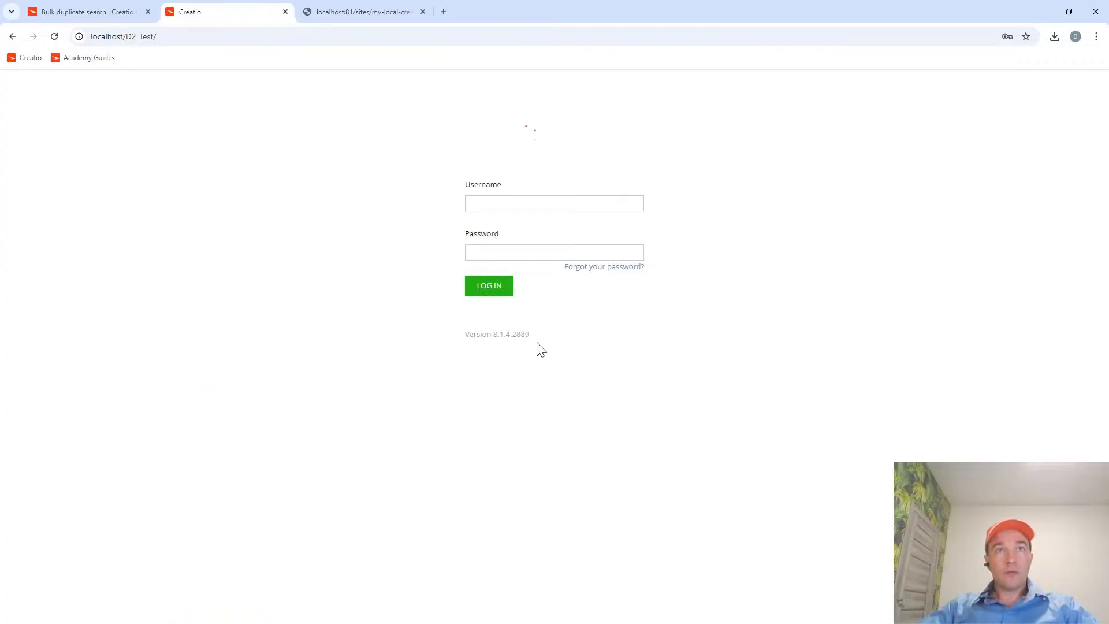
Log back in to Creatio with the saved Supervisor username and account password, repeating the login if the form reloads.
left_click(535, 254)
left_click(558, 279)
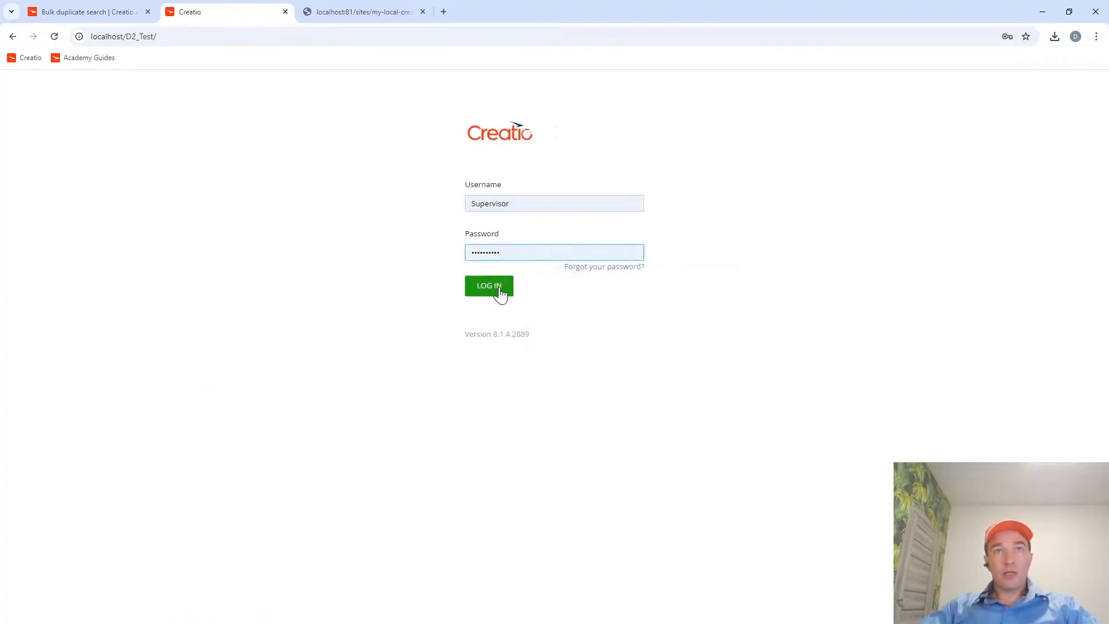
left_click(498, 289)
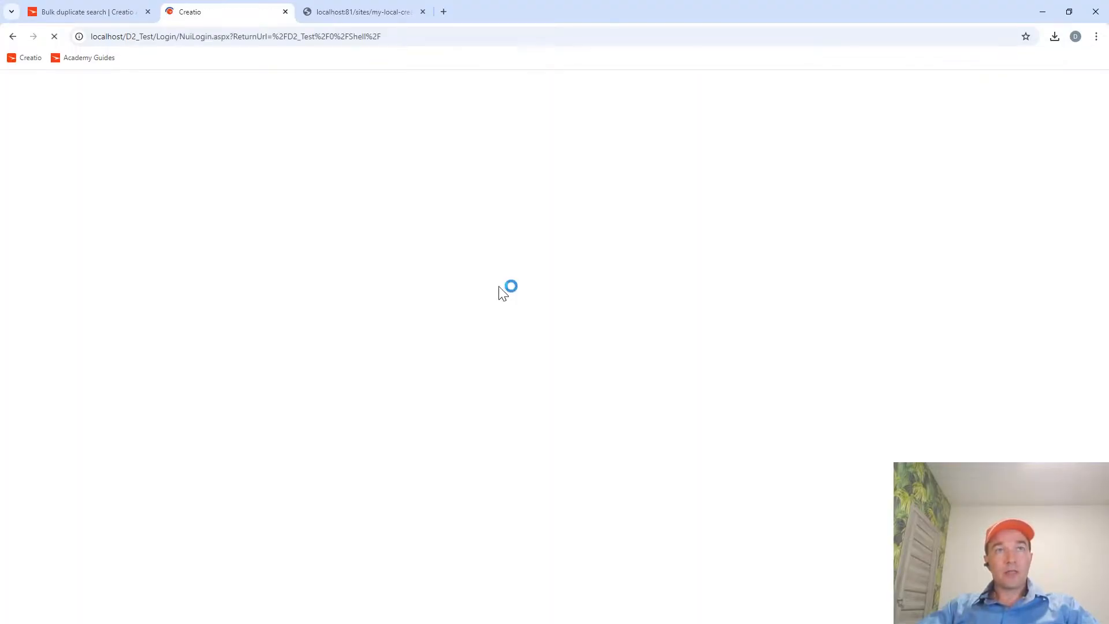
left_click(531, 253)
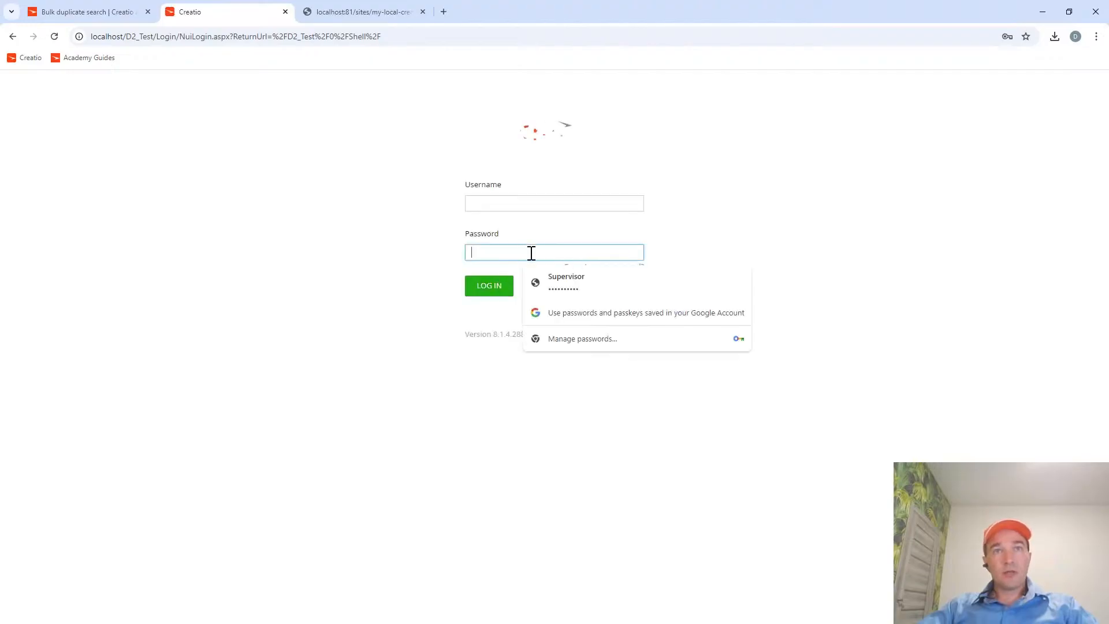
left_click(561, 289)
left_click(476, 288)
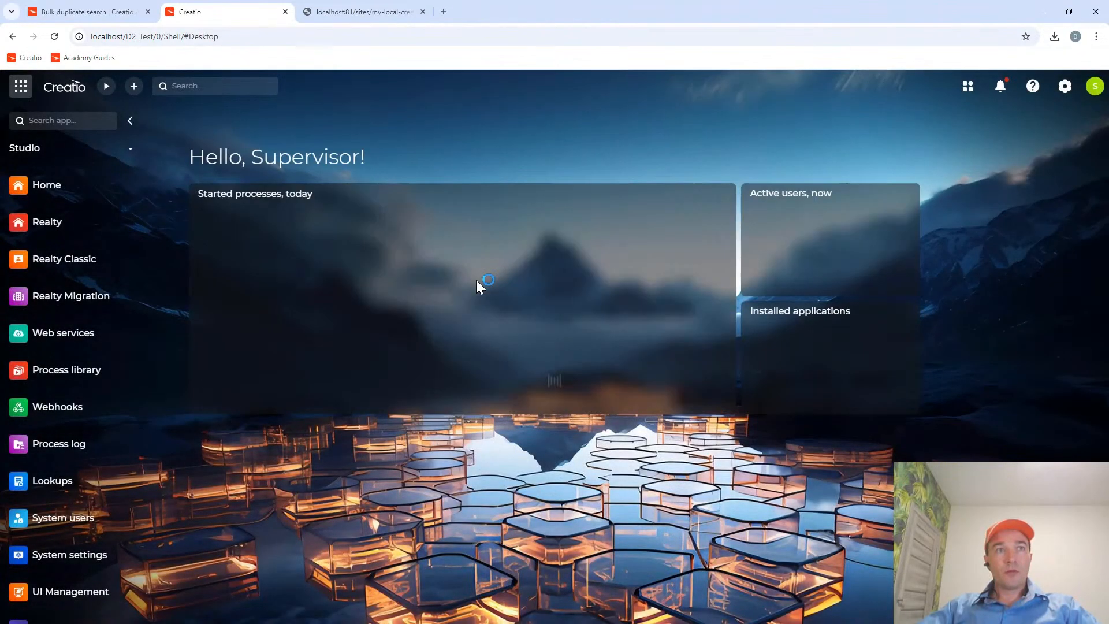
Open the duplicates rules setup from the System Designer to review the existing account and contact rules.
left_click(82, 14)
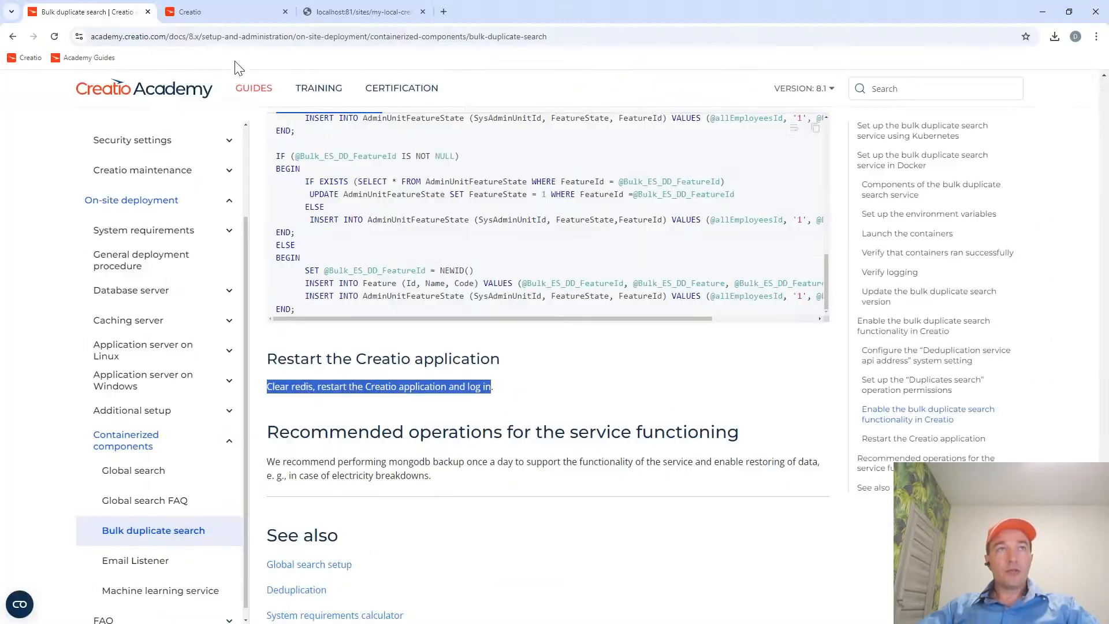
left_click(220, 12)
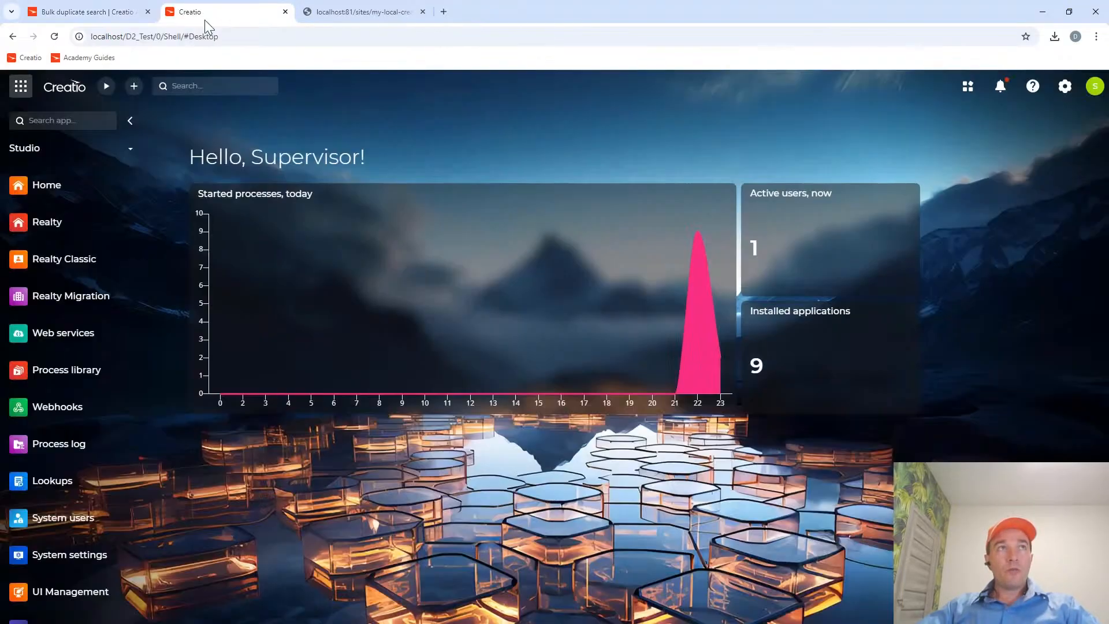
left_click(1066, 89)
scroll(358, 375, "down", 8)
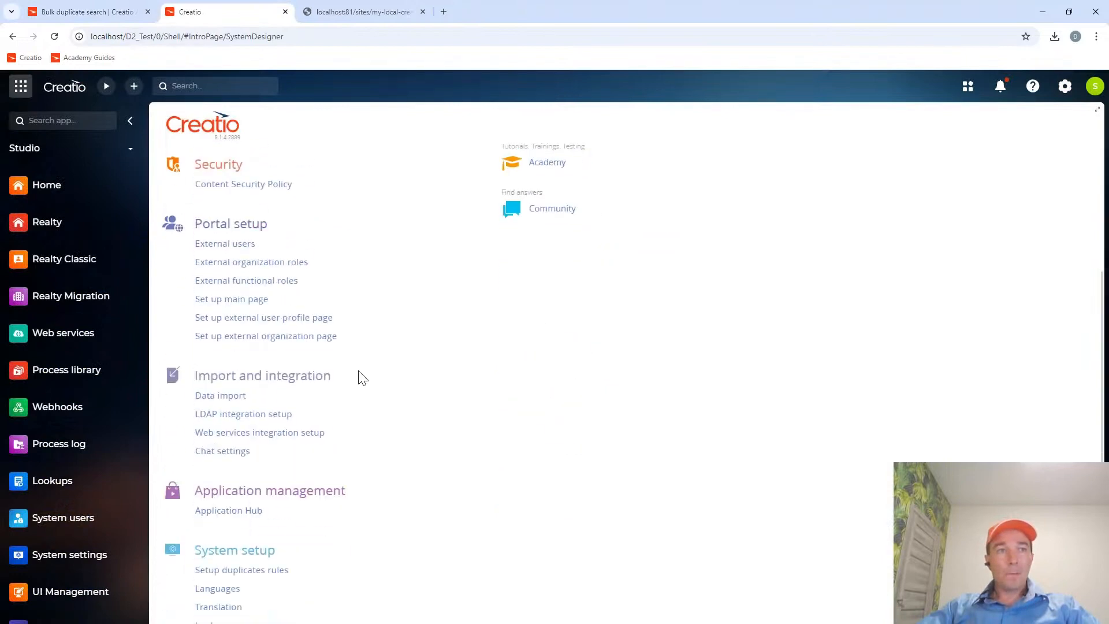
scroll(359, 375, "down", 3)
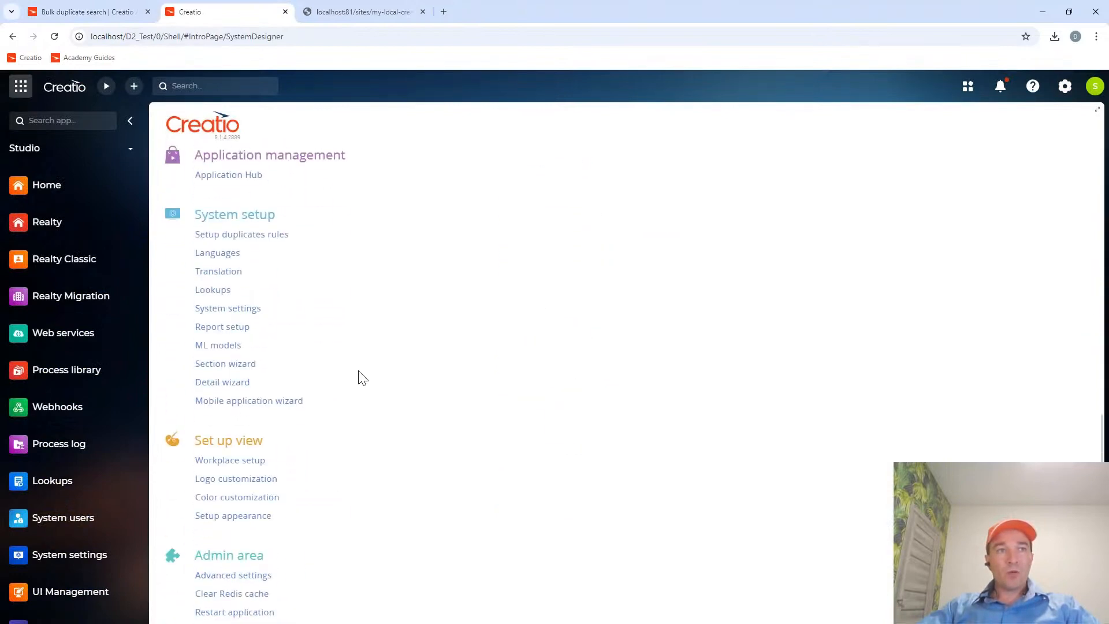
left_click(235, 235)
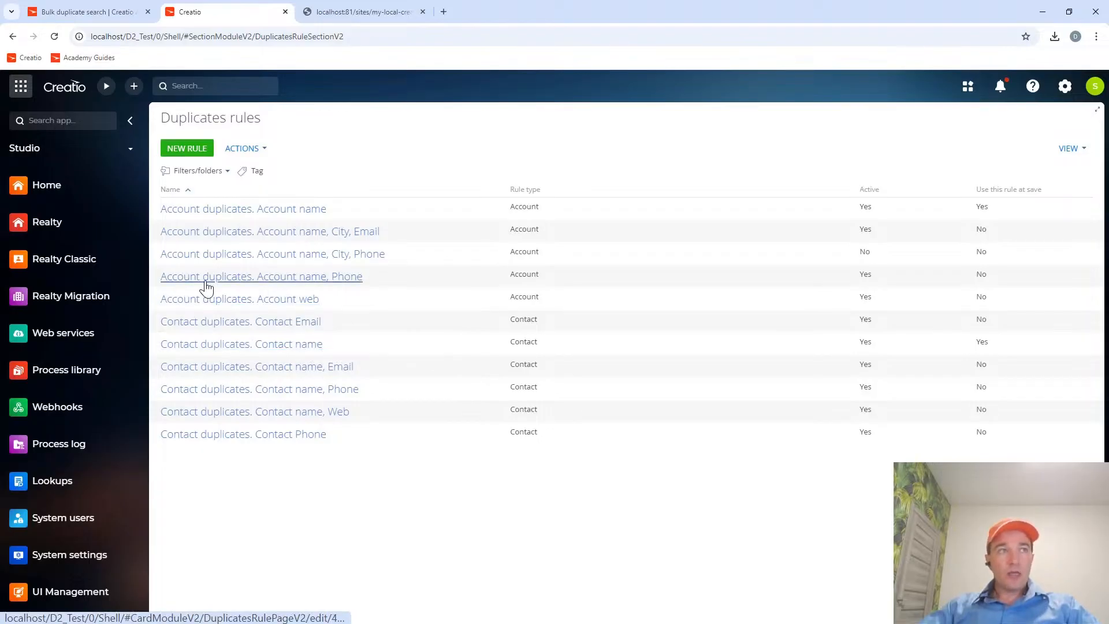
Switch to the Customer 360 workplace and save a copy of the sample customer contact in the Contacts section.
left_click(40, 150)
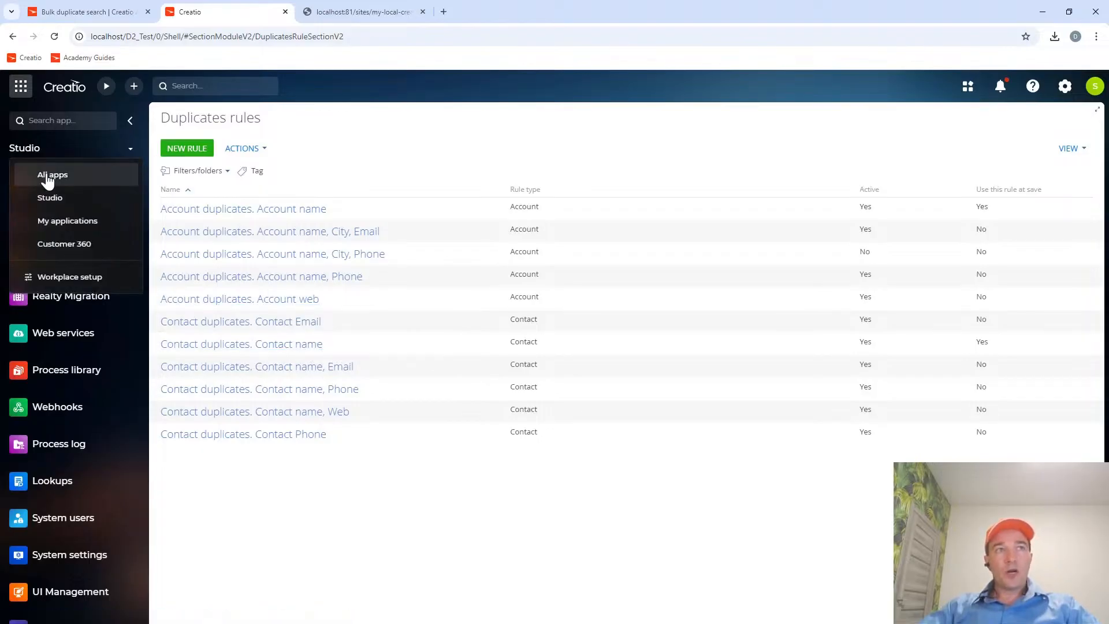
left_click(50, 242)
left_click(50, 185)
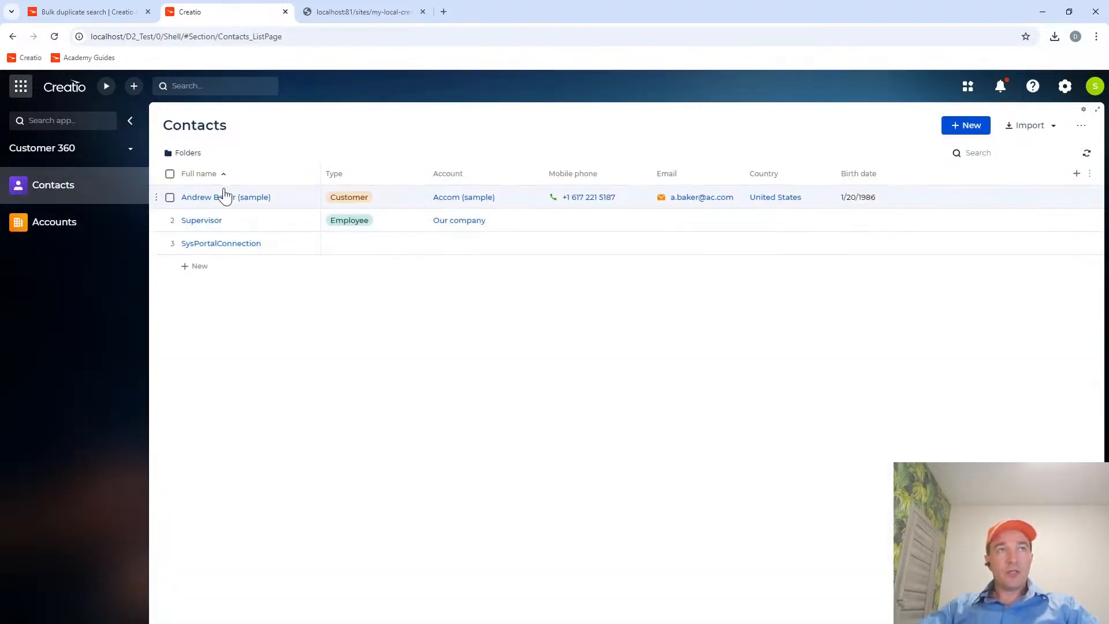
left_click(156, 197)
left_click(185, 247)
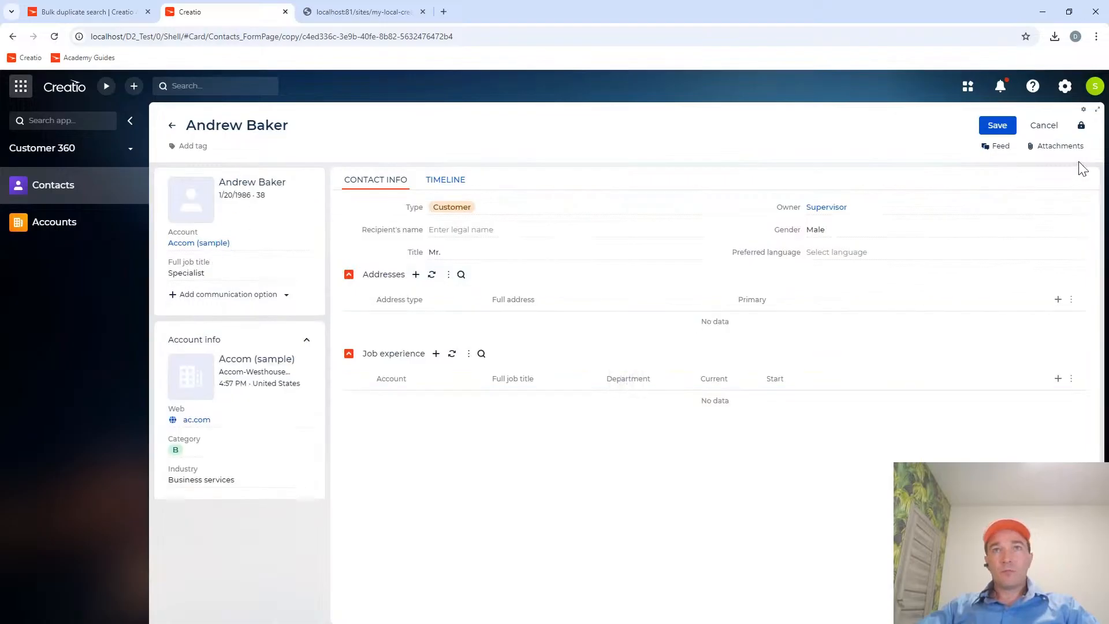
left_click(994, 125)
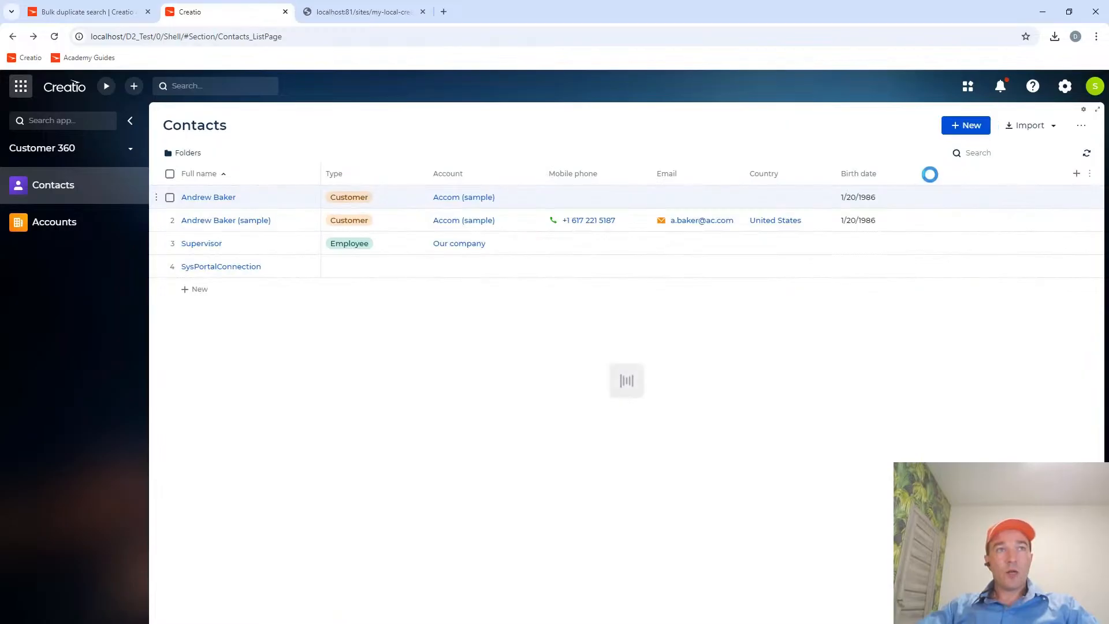
Open the copied contact to check its name in the profile, and close the record.
left_click(221, 197)
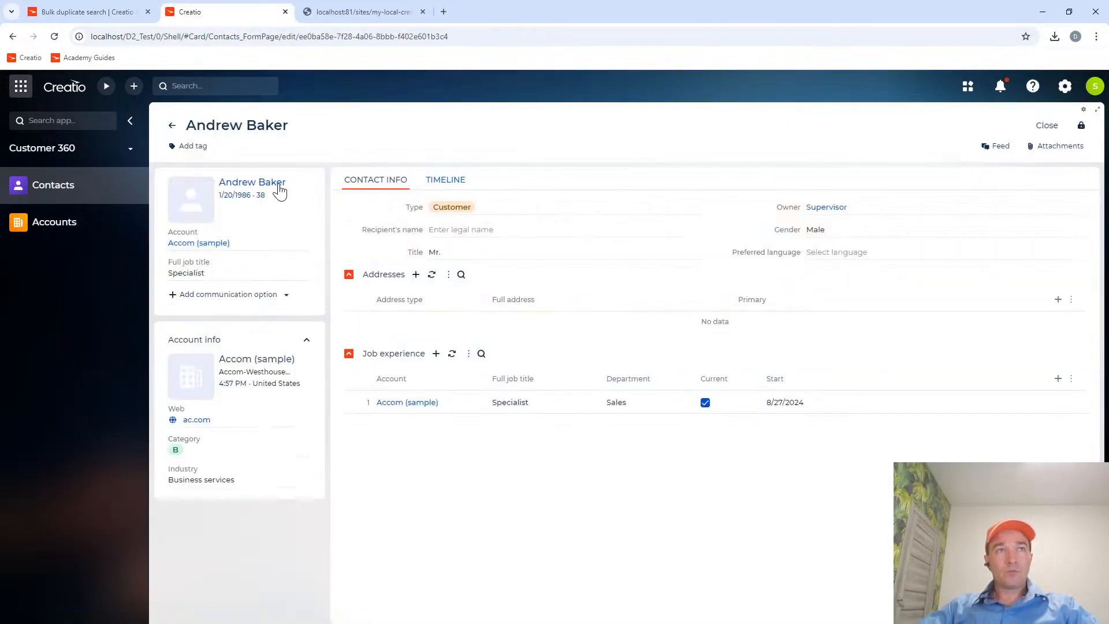
left_click(278, 185)
left_click(458, 182)
left_click(1047, 125)
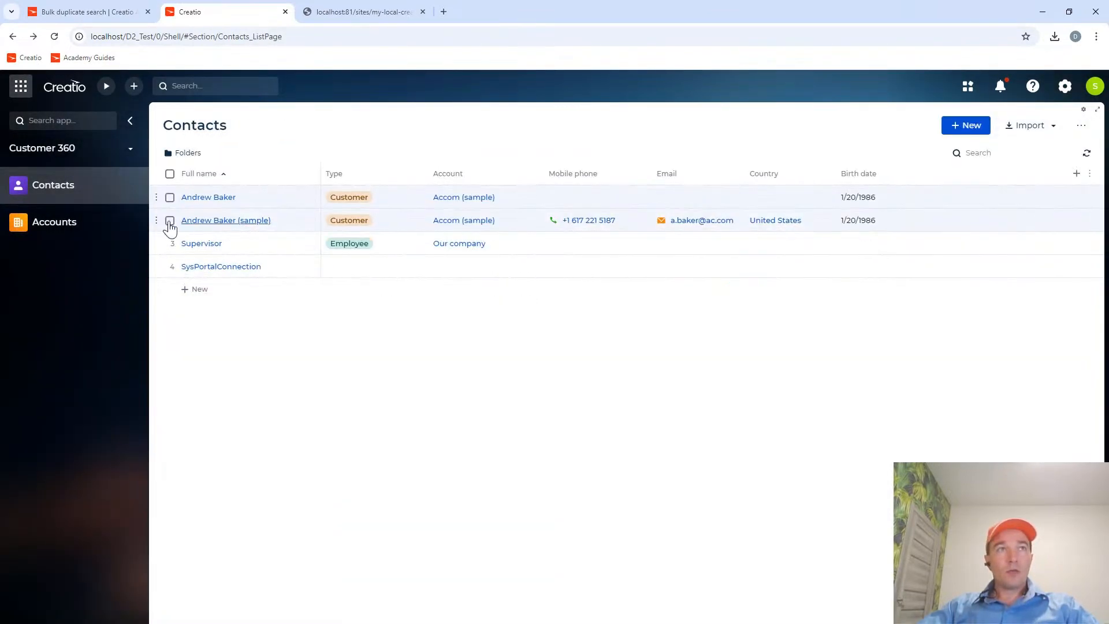
Open the "Contact duplicates. Contact name" rule from the duplicates rules setup in the System Designer.
left_click(1070, 92)
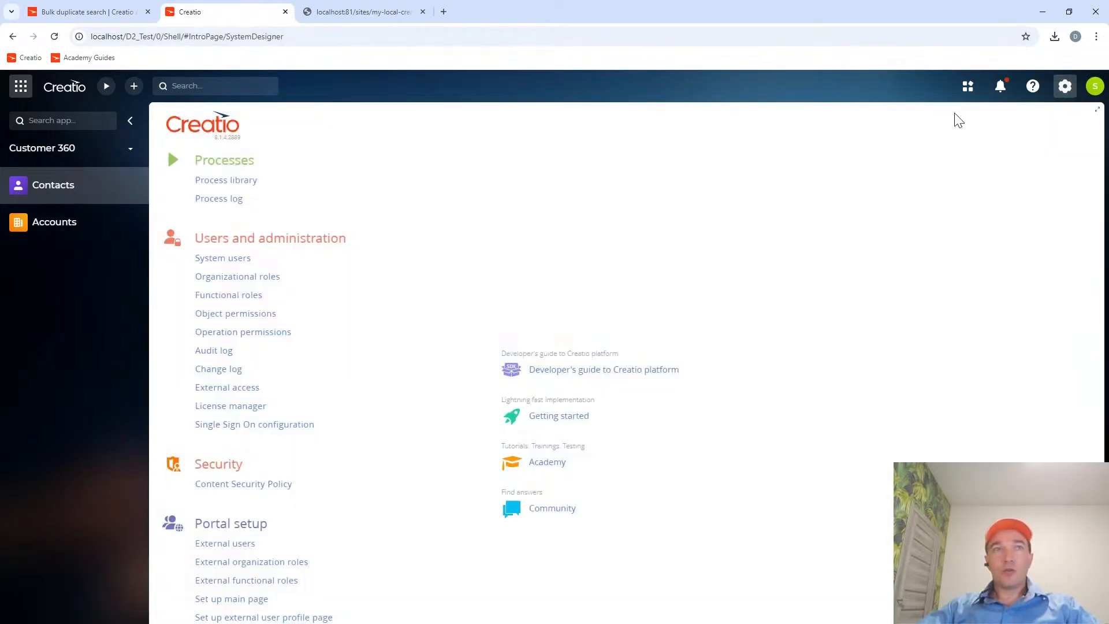
scroll(293, 527, "down", 9)
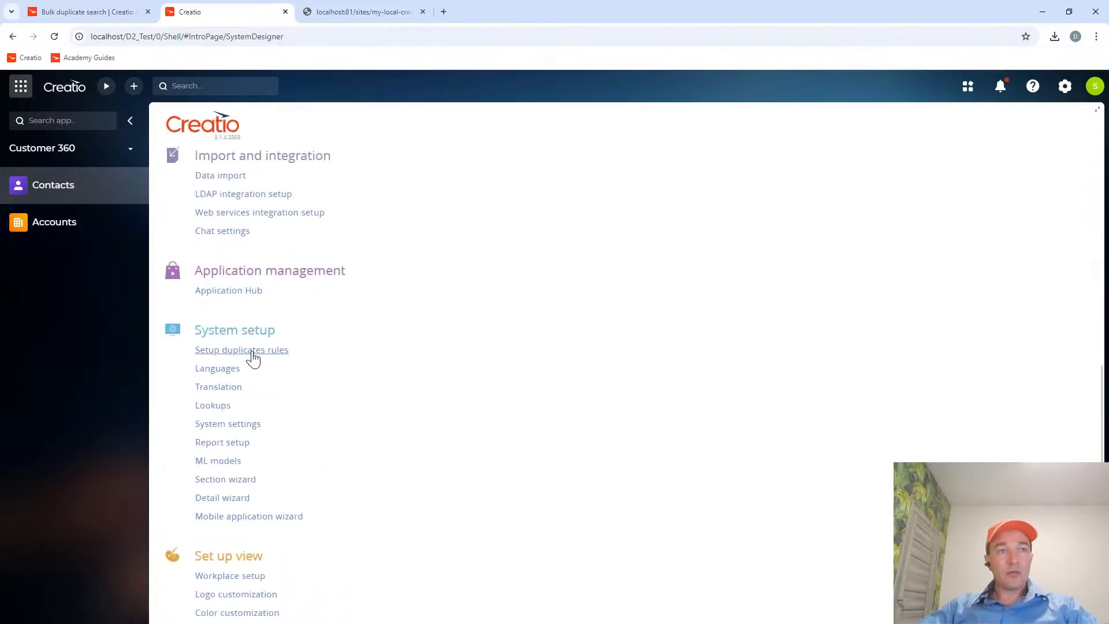
left_click(253, 352)
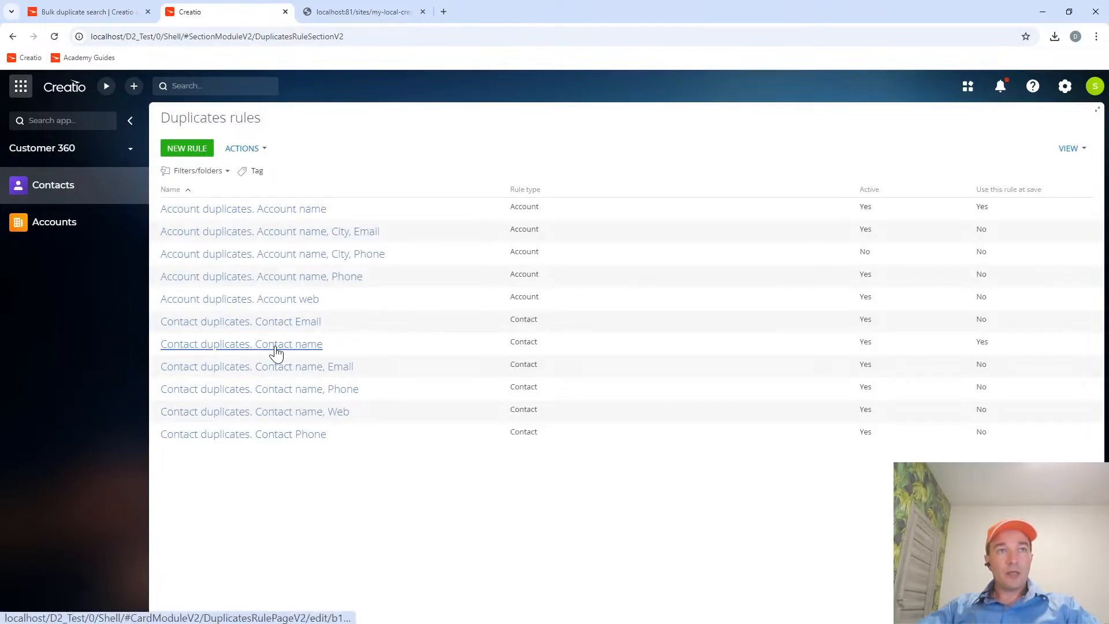
left_click(275, 347)
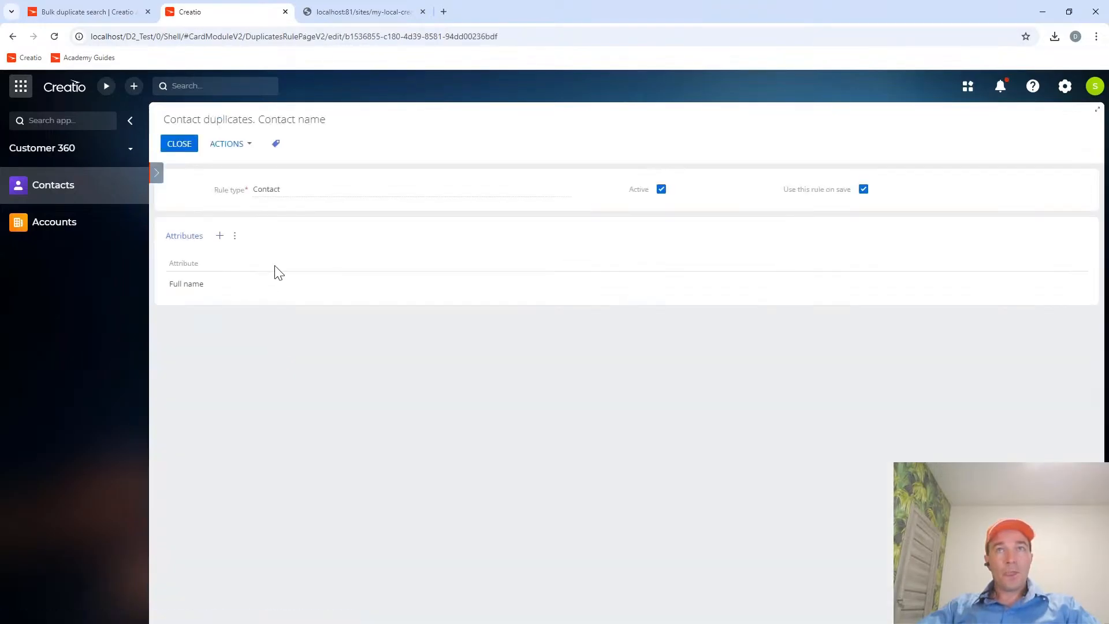
Show the duplicate contacts page from the rule and run a duplicate search for the Contacts section.
left_click(249, 145)
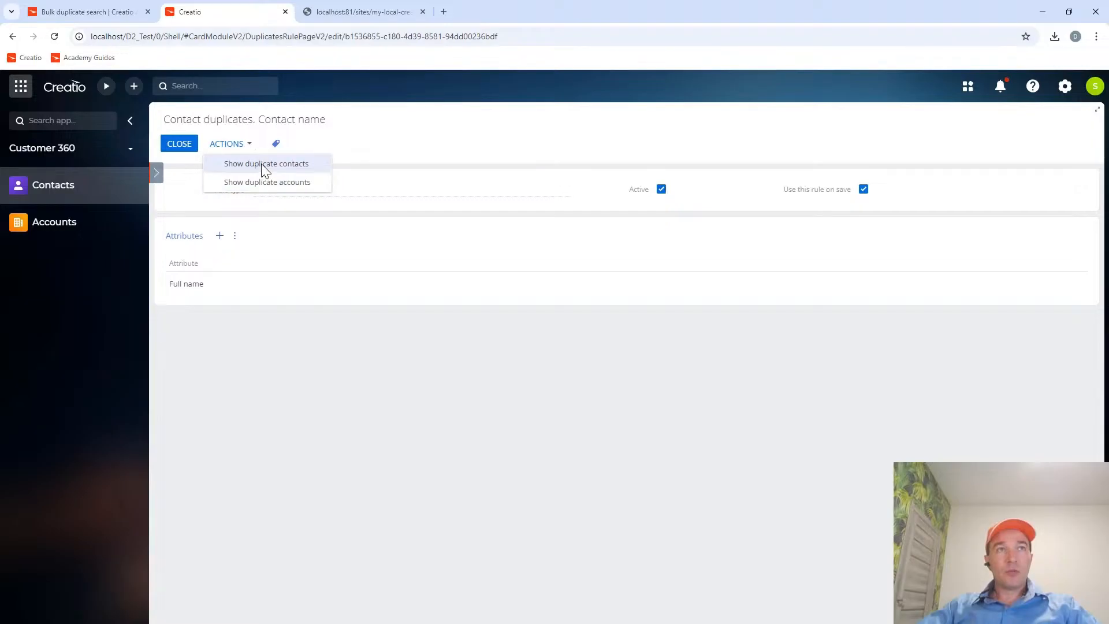
left_click(261, 164)
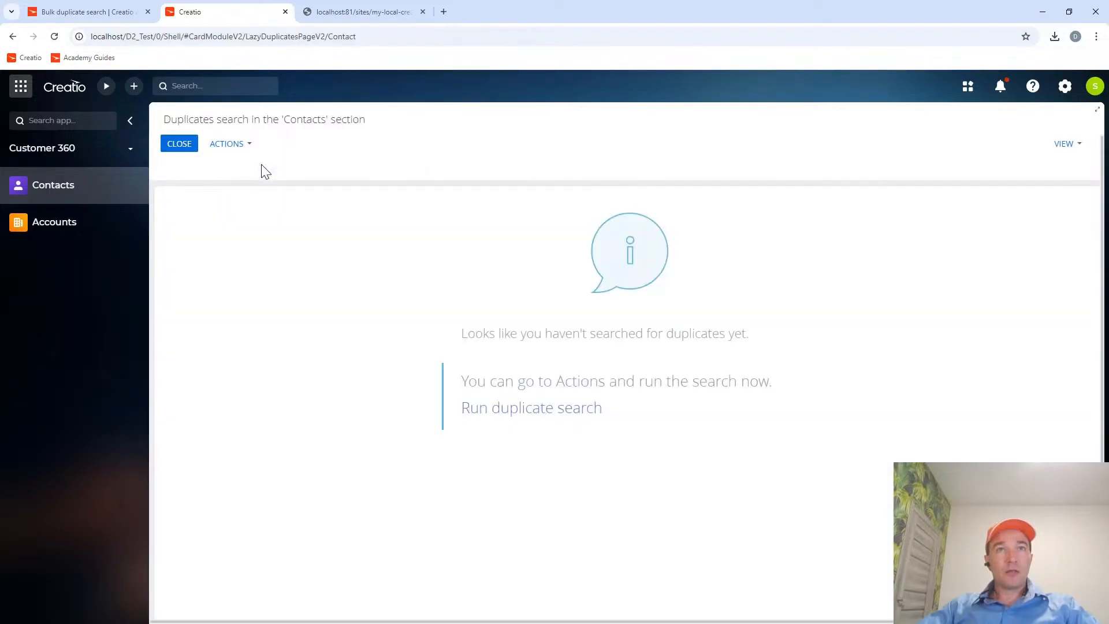
left_click(245, 147)
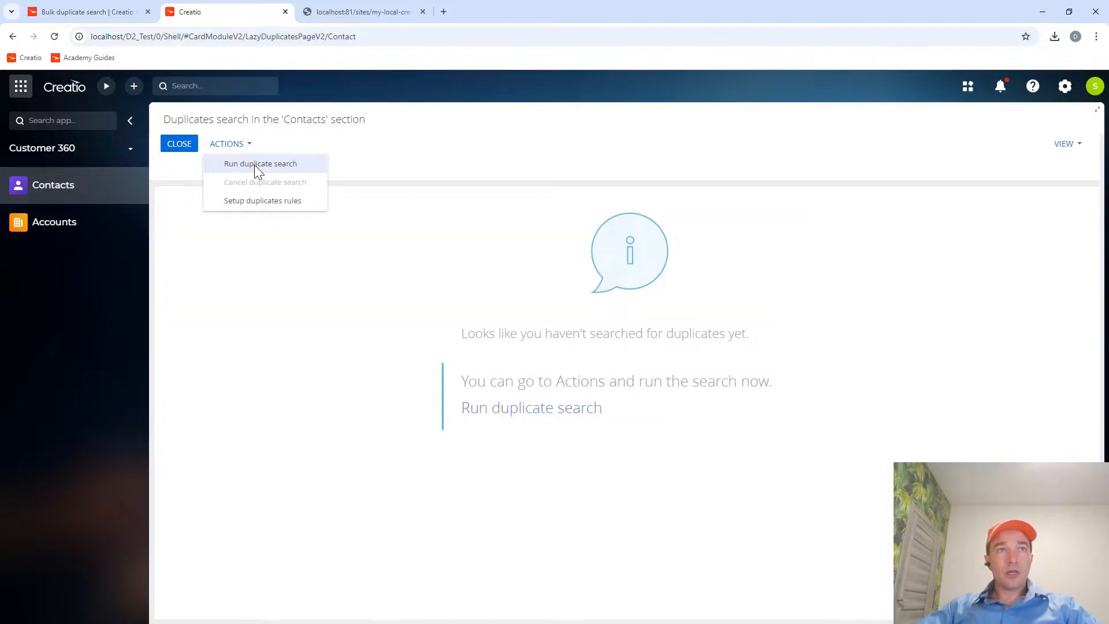
left_click(257, 167)
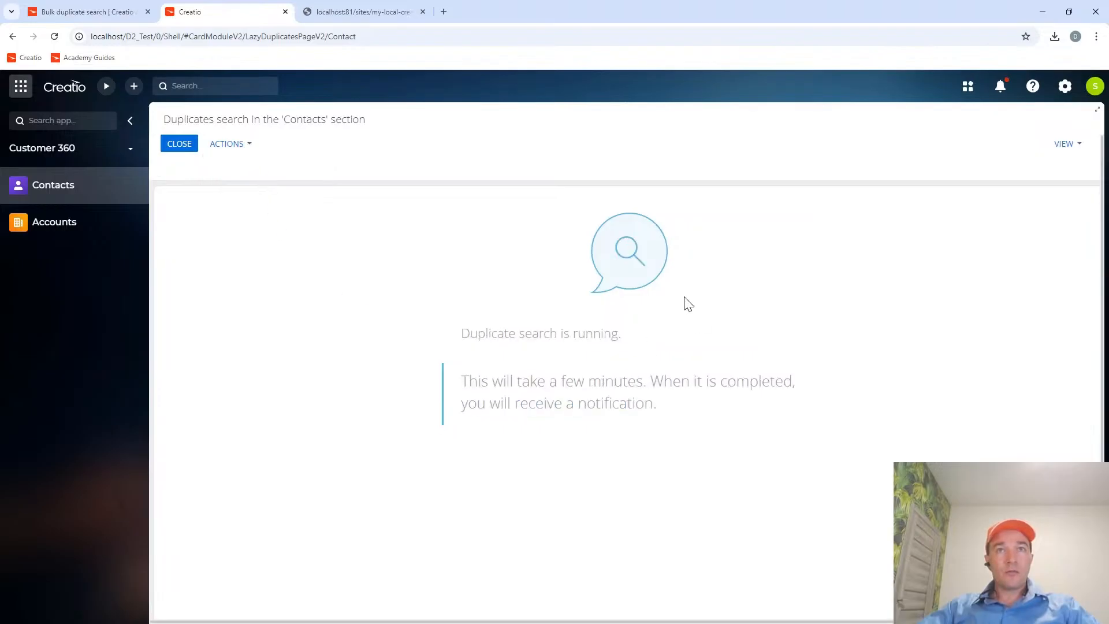
Check the system messages in the notification center and the available search actions, and close the contact duplicates search page.
left_click(1000, 88)
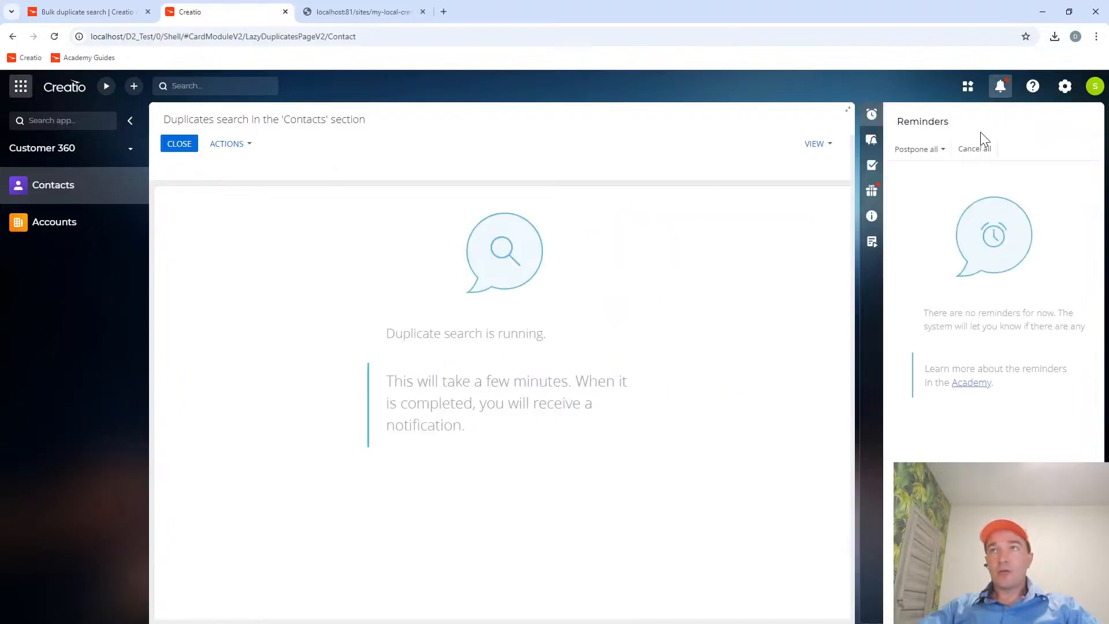
left_click(871, 193)
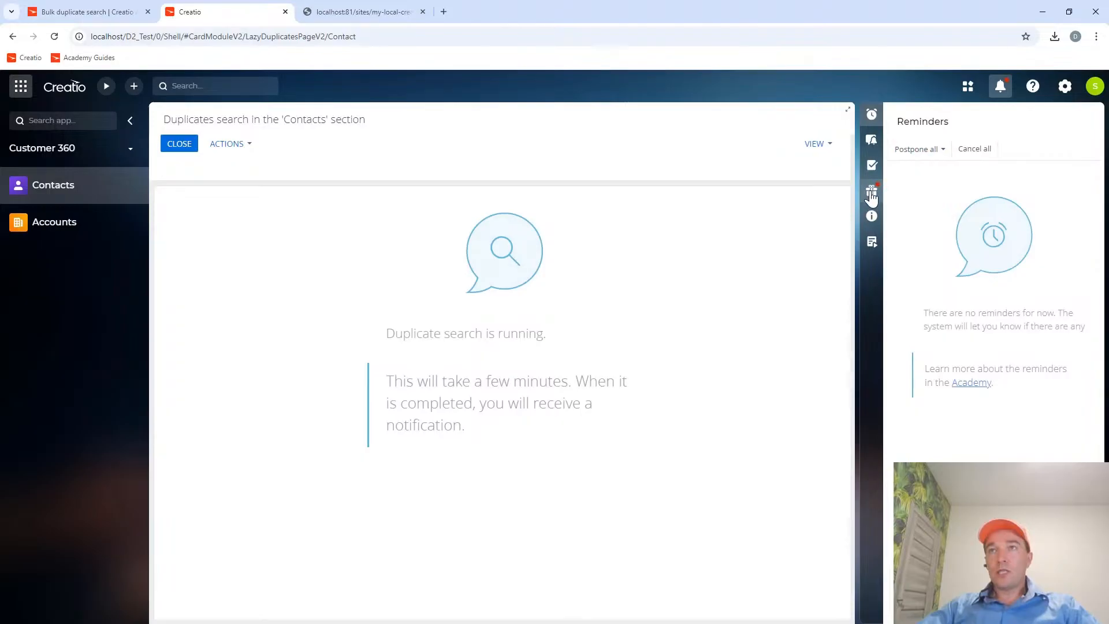
left_click(871, 216)
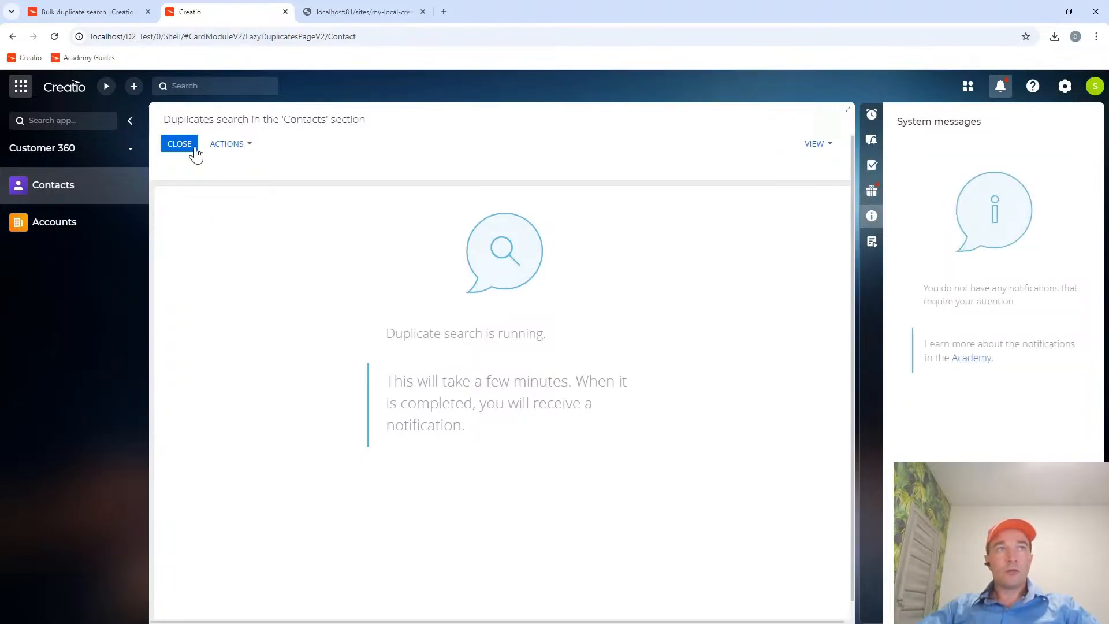
left_click(246, 147)
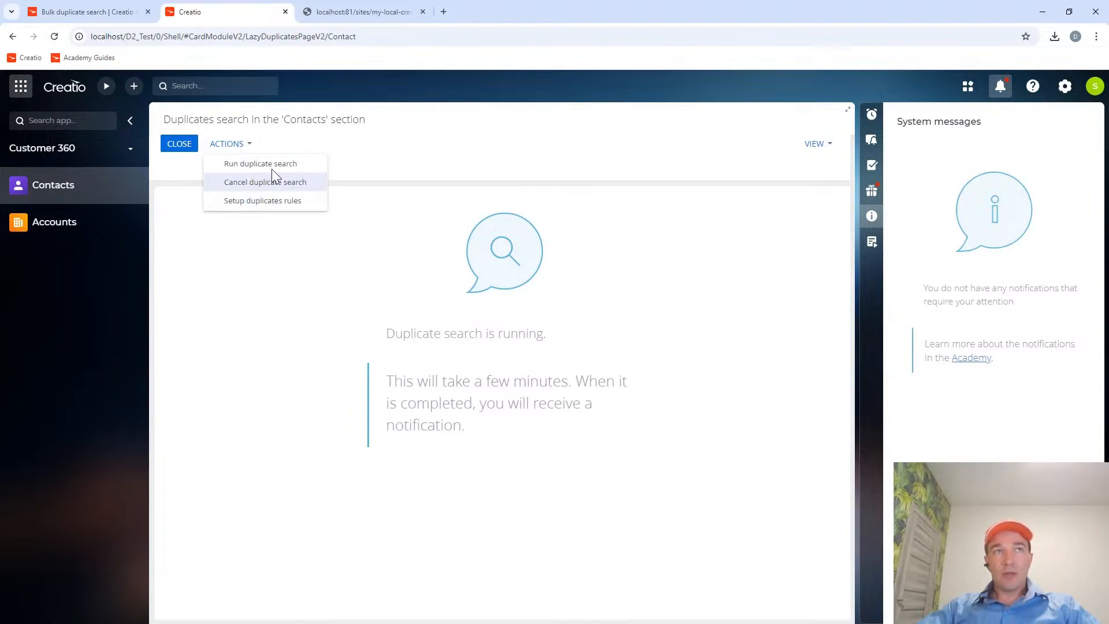
left_click(178, 143)
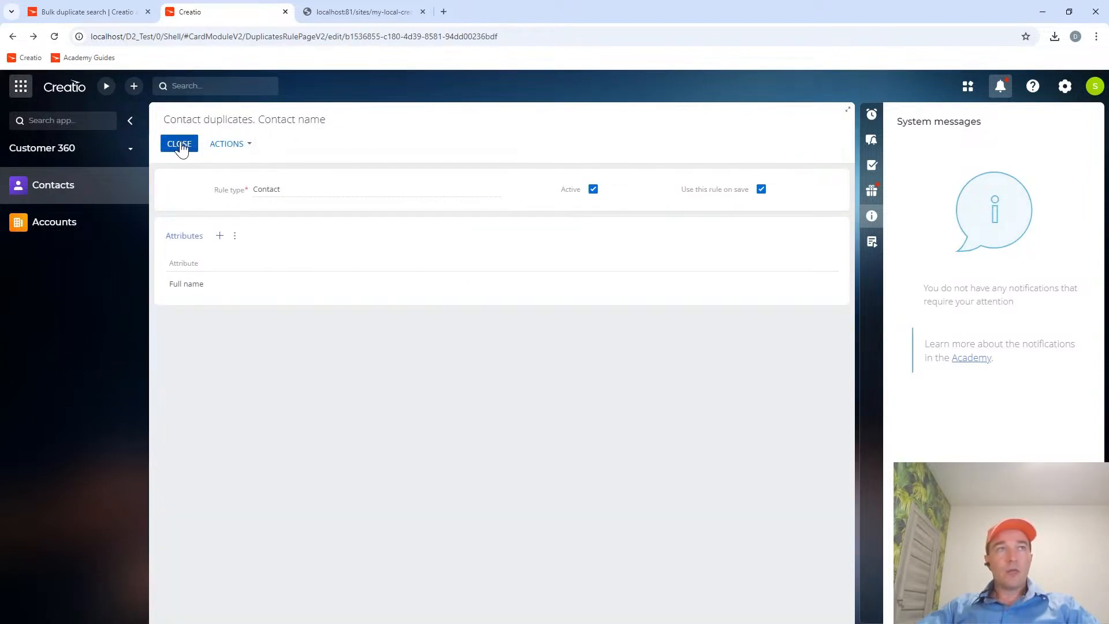
Create and save another account named Samsung in the Accounts section.
left_click(55, 224)
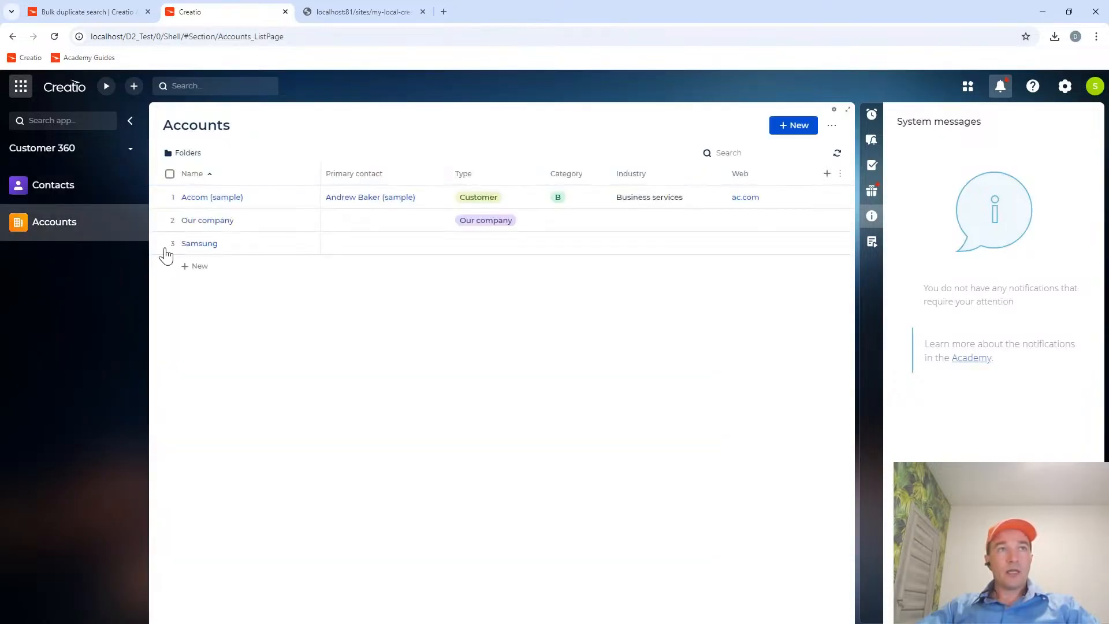
left_click(803, 128)
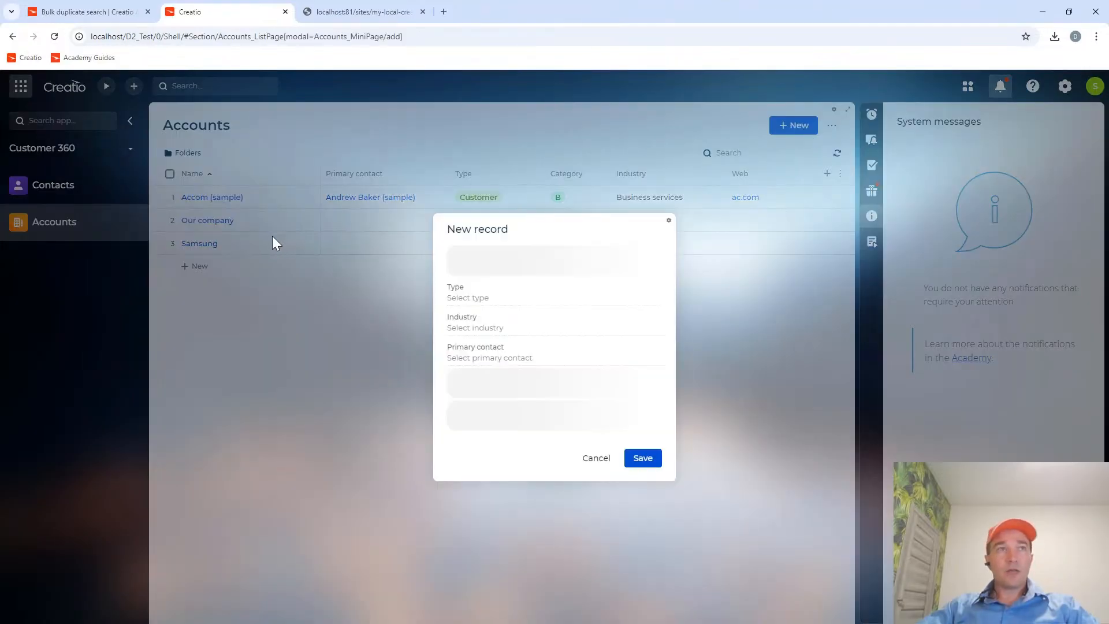
type("Sams")
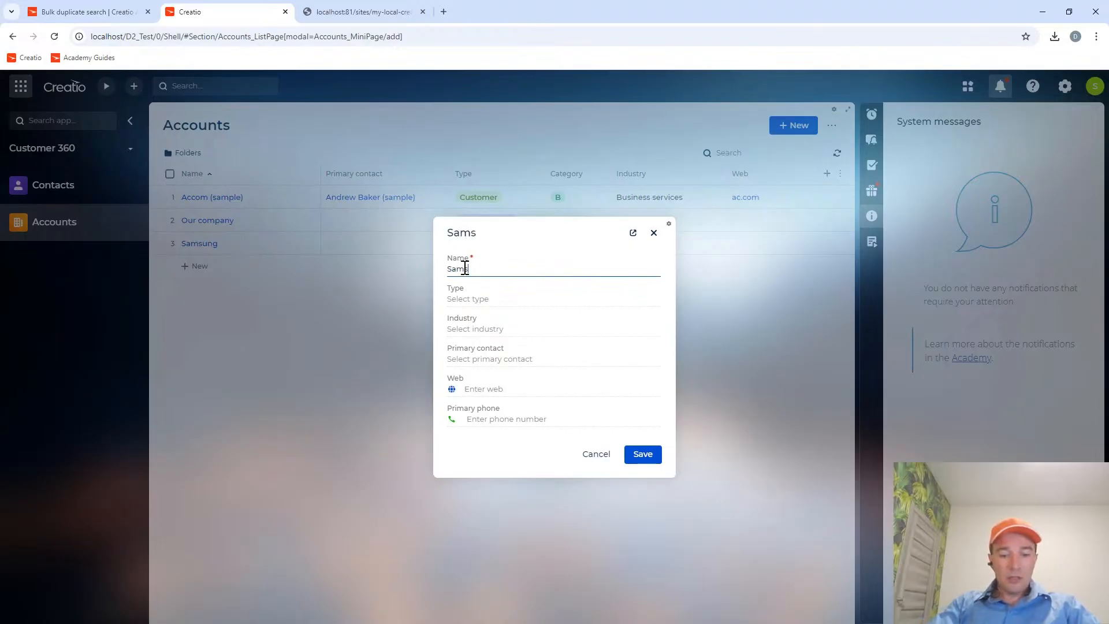
type("ung")
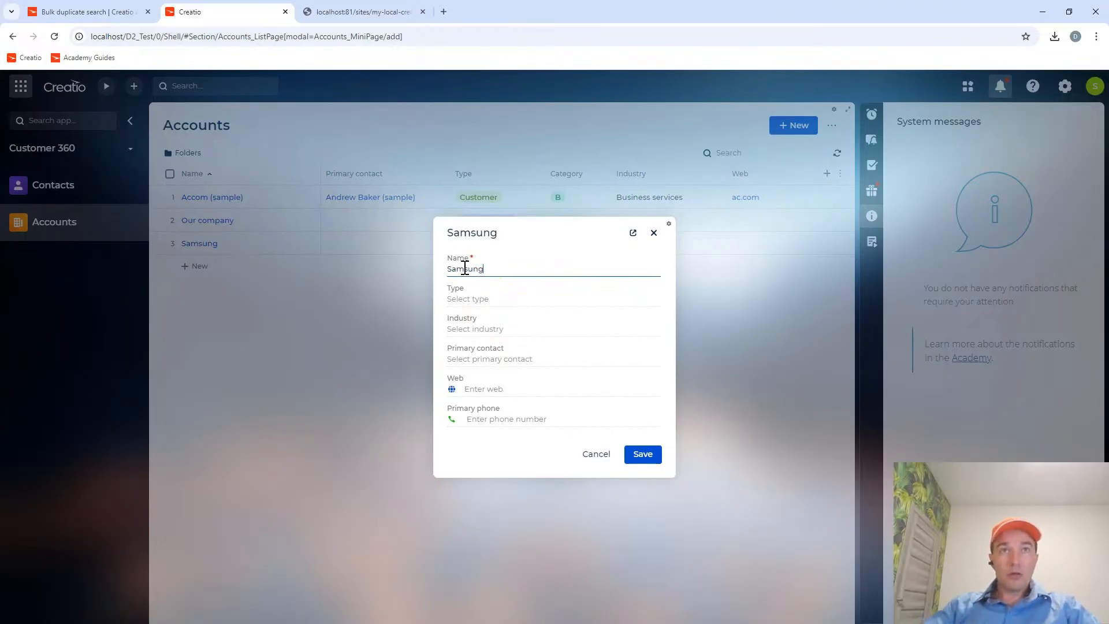
left_click(643, 454)
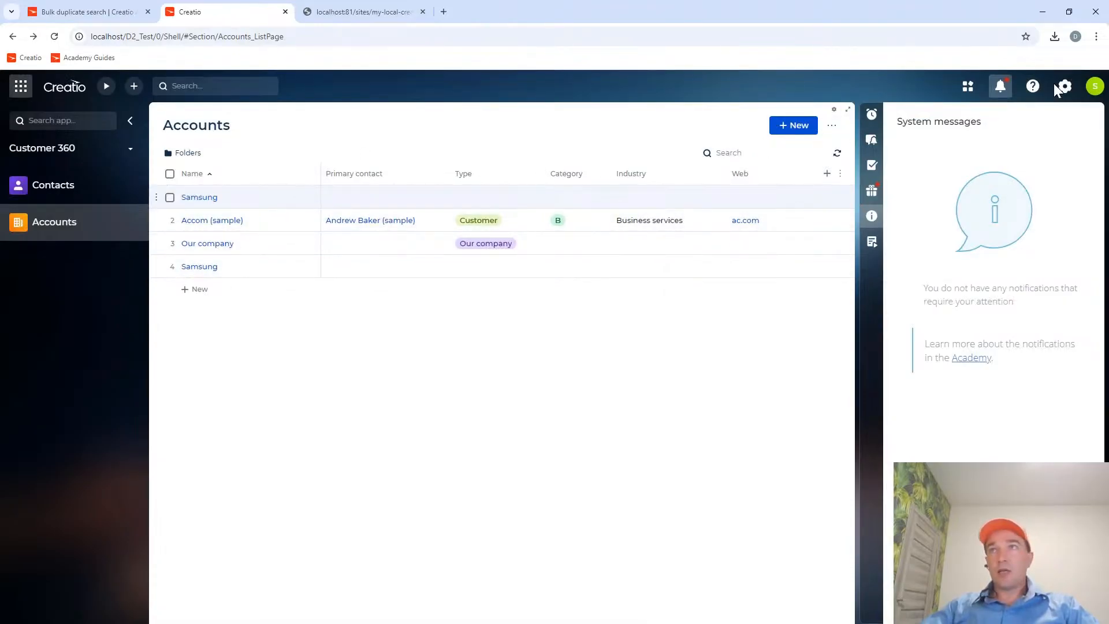
Look through the notification center for system messages and allow the localhost site to show browser notifications.
left_click(872, 241)
left_click(872, 215)
left_click(872, 192)
left_click(870, 217)
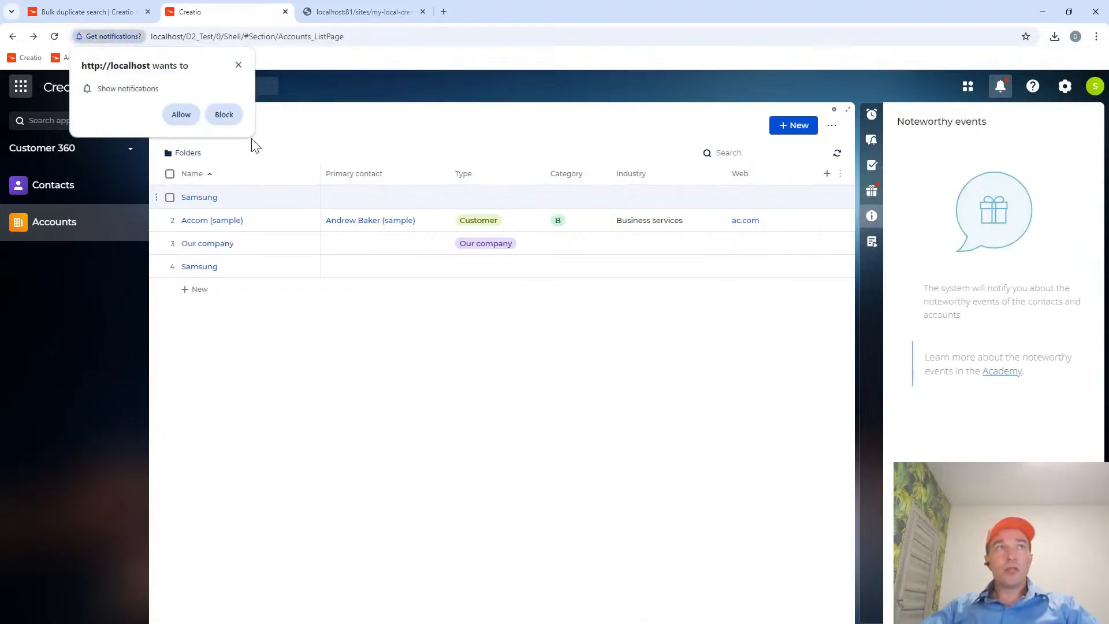
left_click(181, 114)
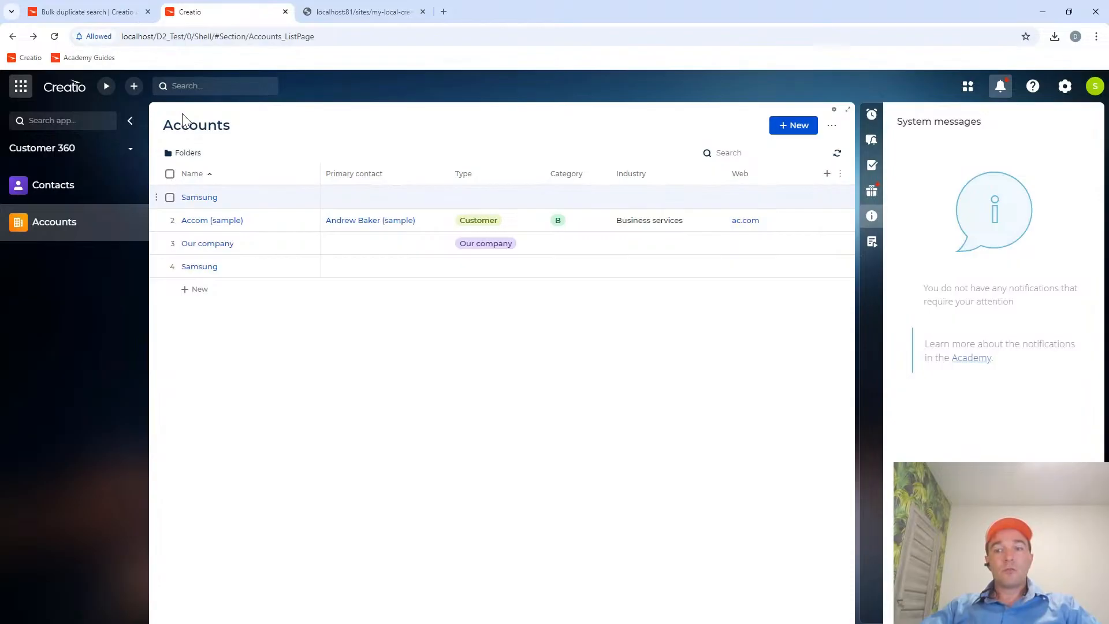
Open the automatic duplicates search schedule settings from the duplicates rules section in the System Designer.
left_click(1061, 90)
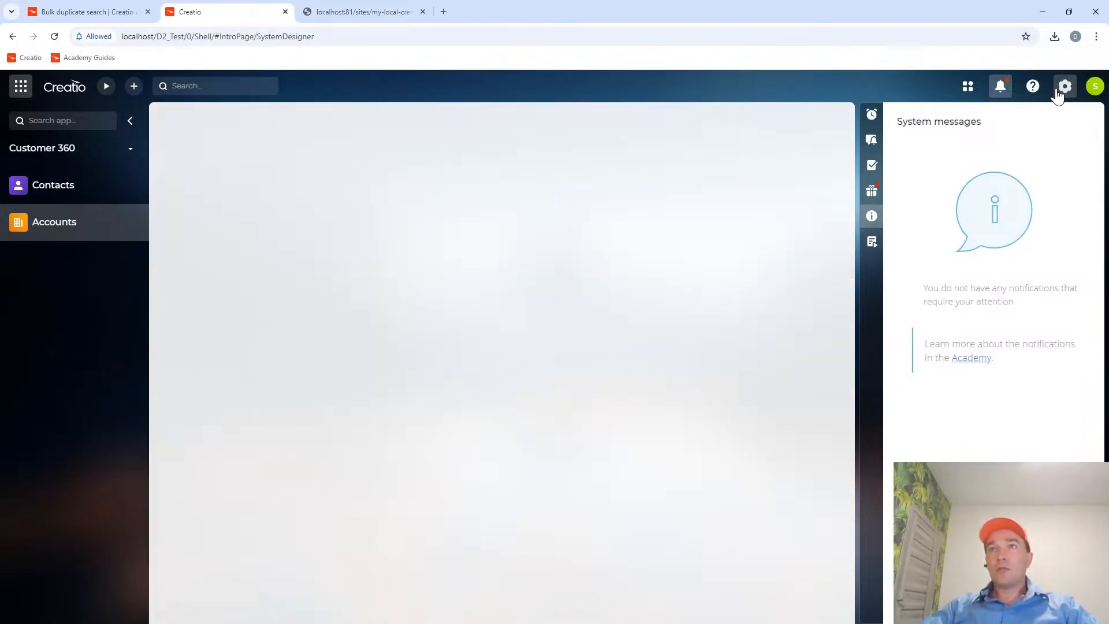
scroll(334, 414, "down", 5)
scroll(285, 455, "down", 2)
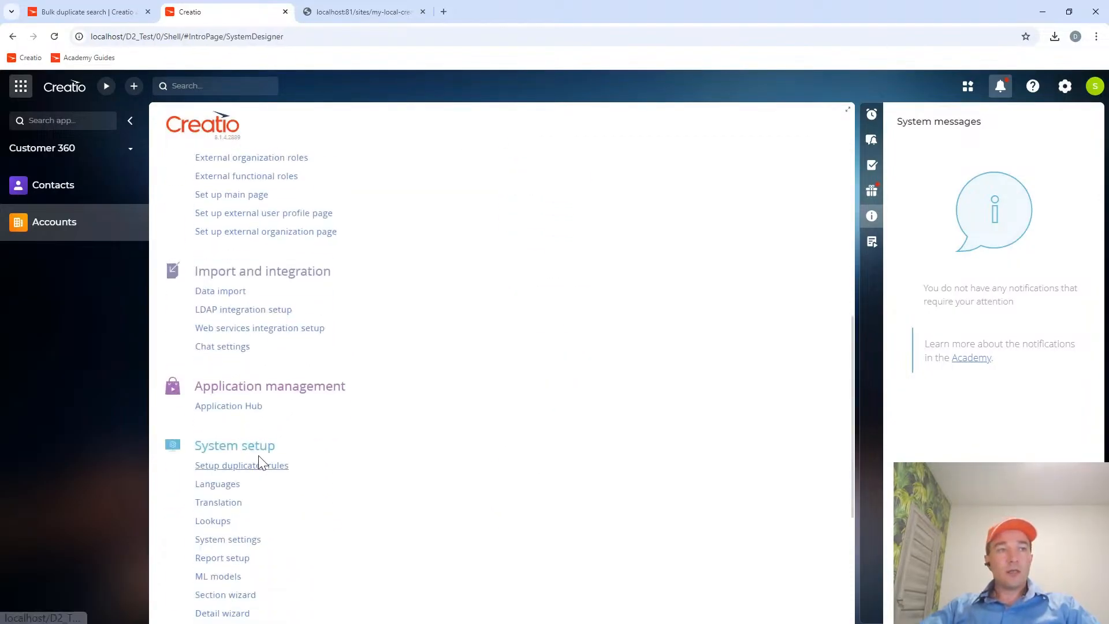
left_click(254, 465)
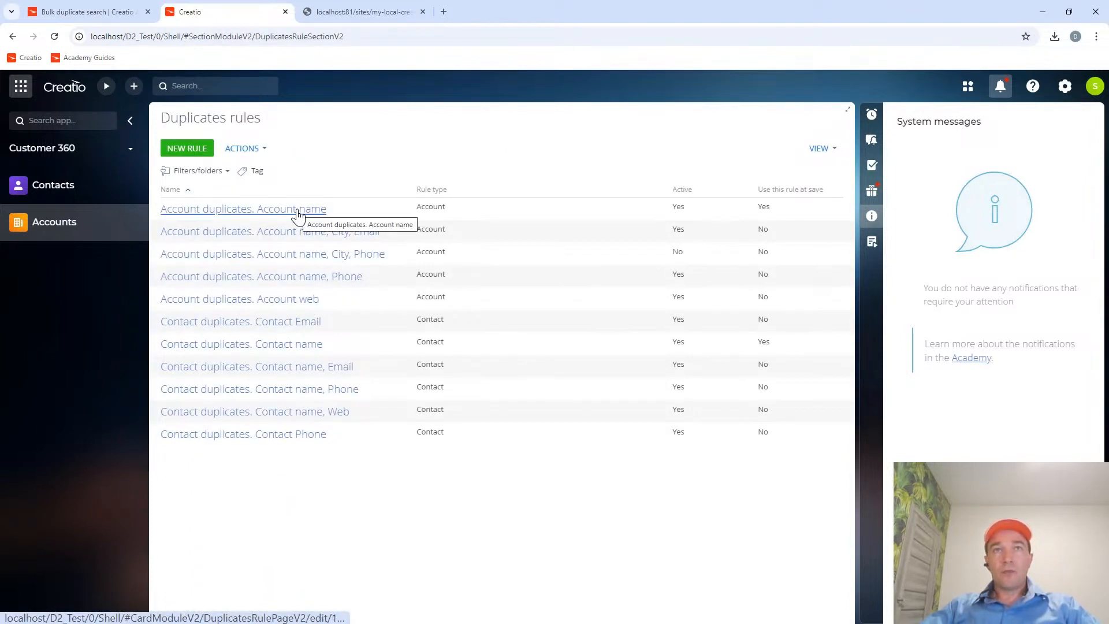
left_click(263, 149)
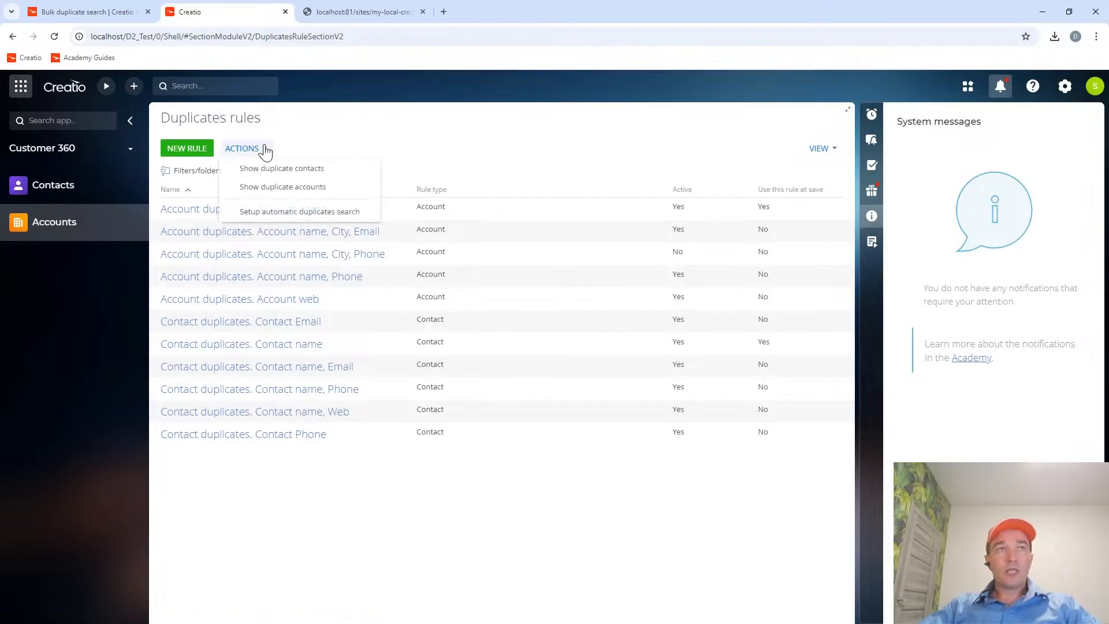
left_click(282, 213)
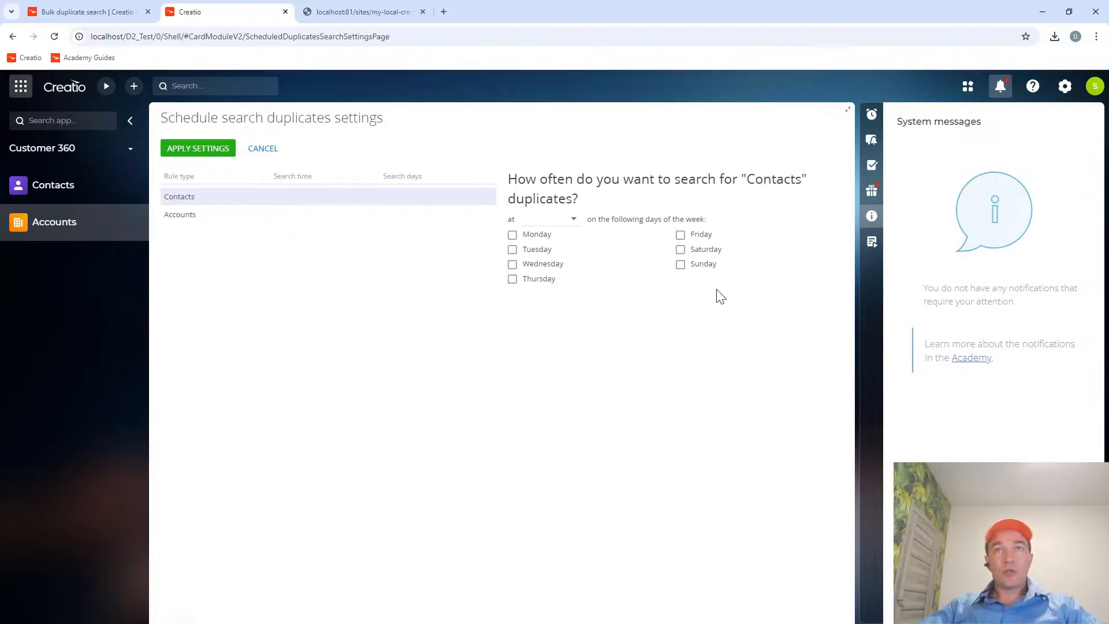
Schedule the Contacts duplicates search for Saturday and Sunday at 4:00 AM.
left_click(680, 250)
left_click(681, 264)
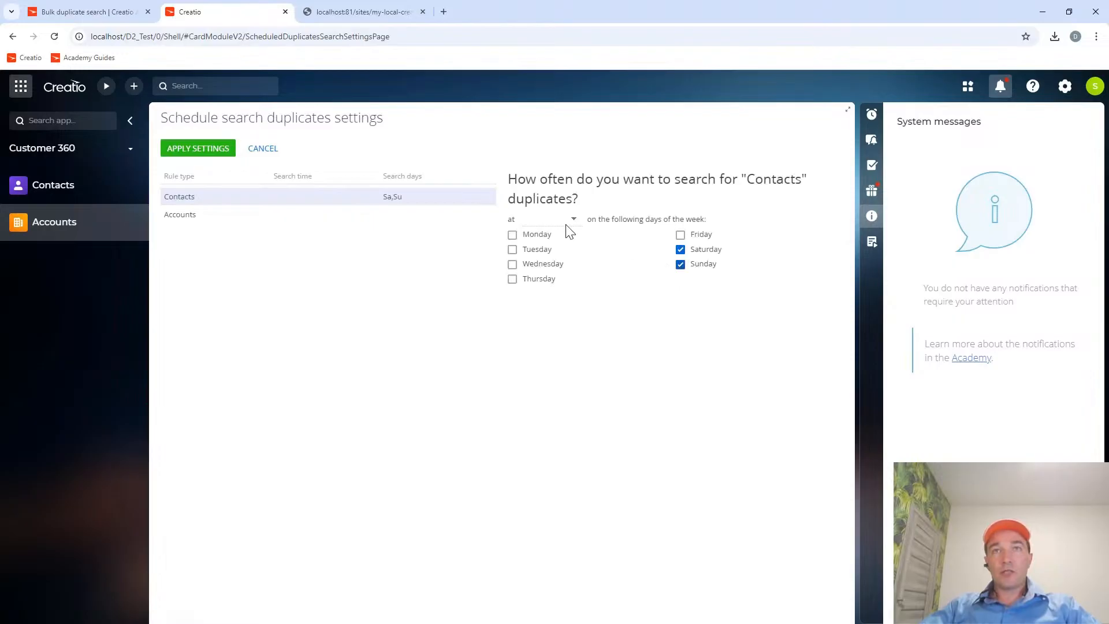
left_click(574, 220)
scroll(564, 346, "down", 3)
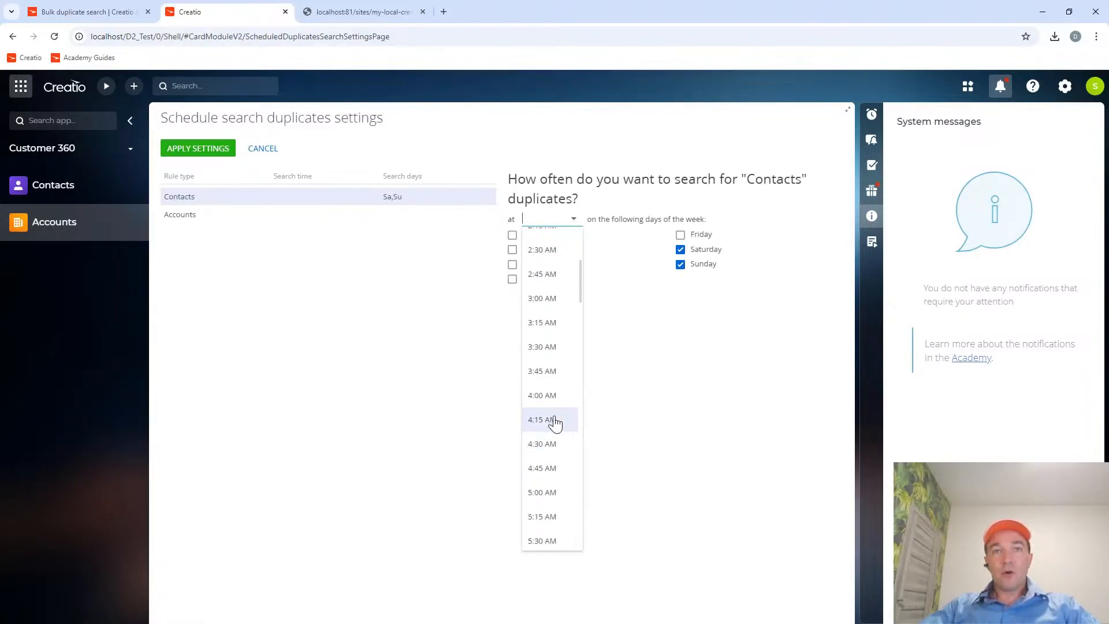
left_click(556, 400)
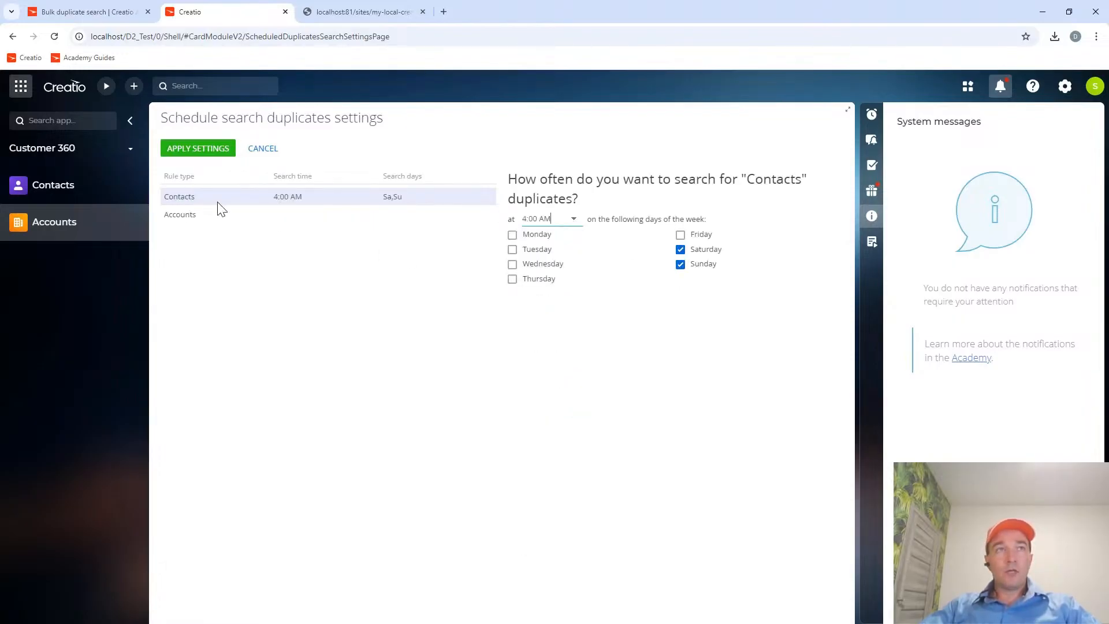
Schedule the Accounts duplicates search for Saturday and Sunday at 4:00 AM and apply the schedule settings.
left_click(214, 219)
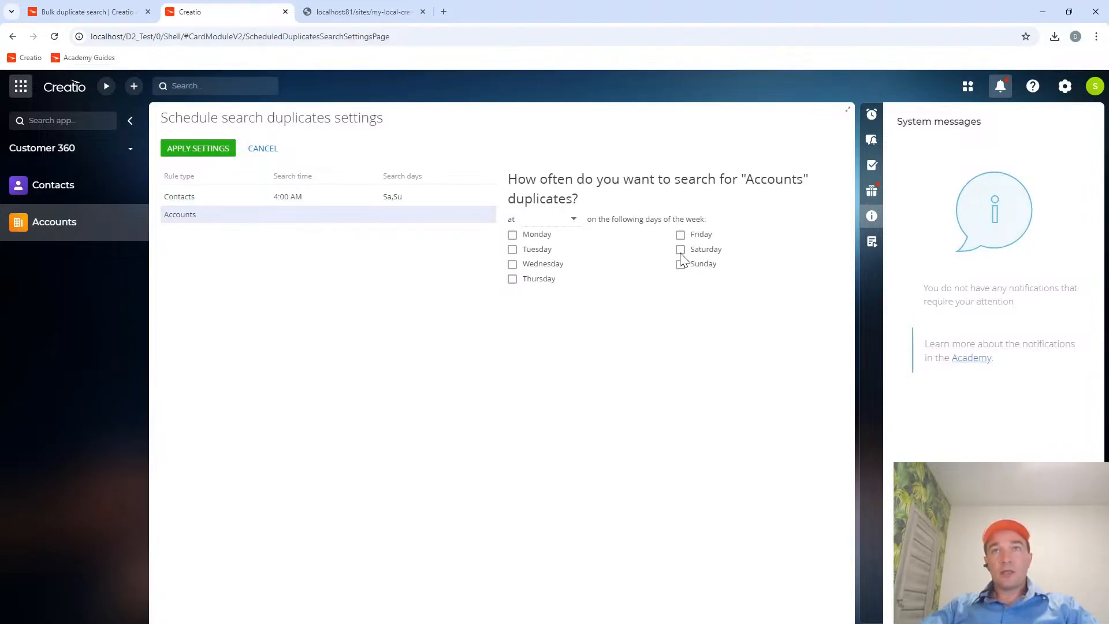
left_click(556, 215)
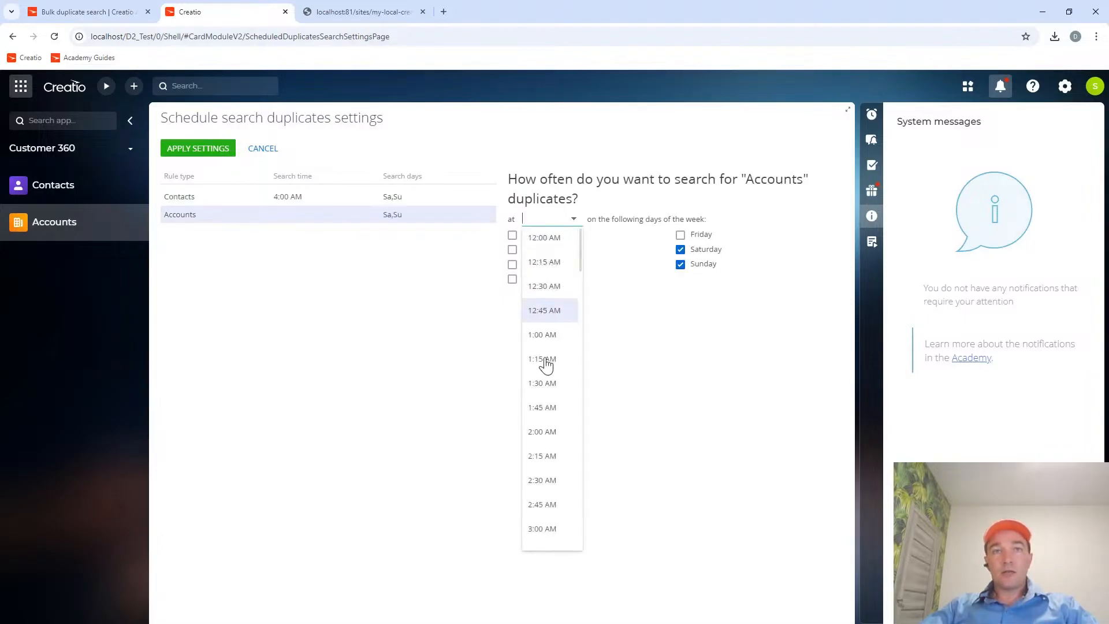
scroll(550, 527, "down", 3)
left_click(556, 400)
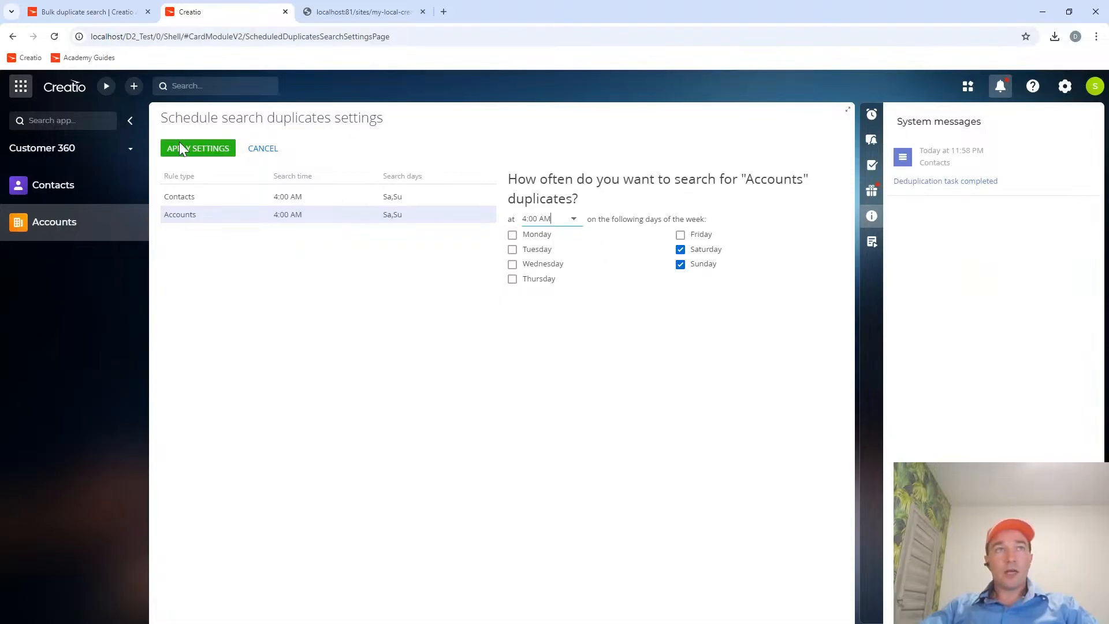
left_click(193, 151)
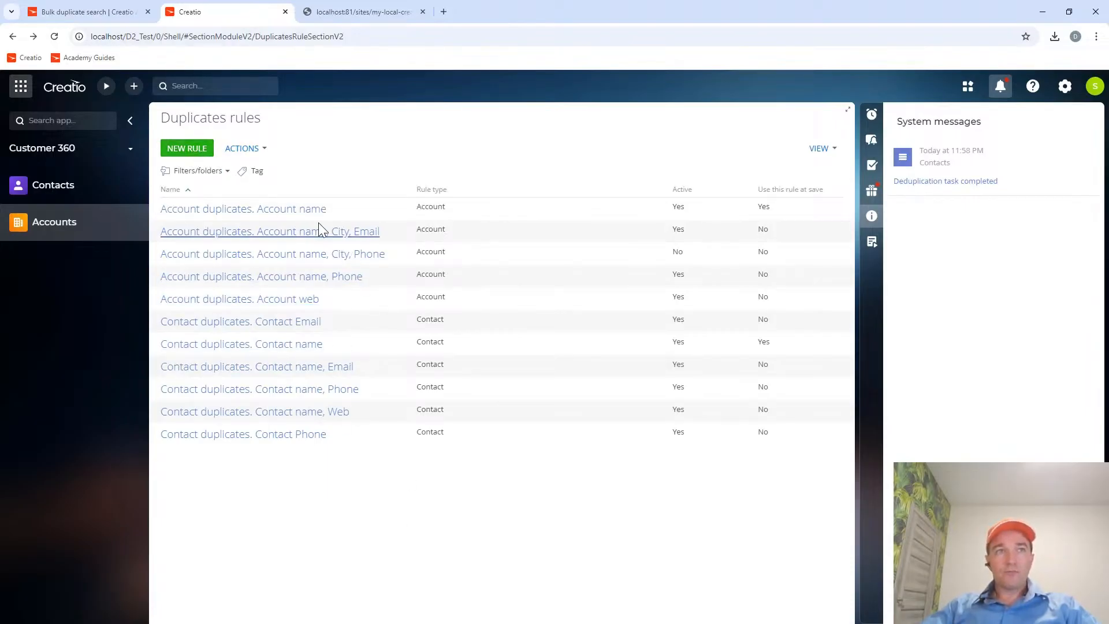
Open the account name duplicates rule, show duplicate accounts from it, and run the duplicate search for Accounts.
left_click(280, 209)
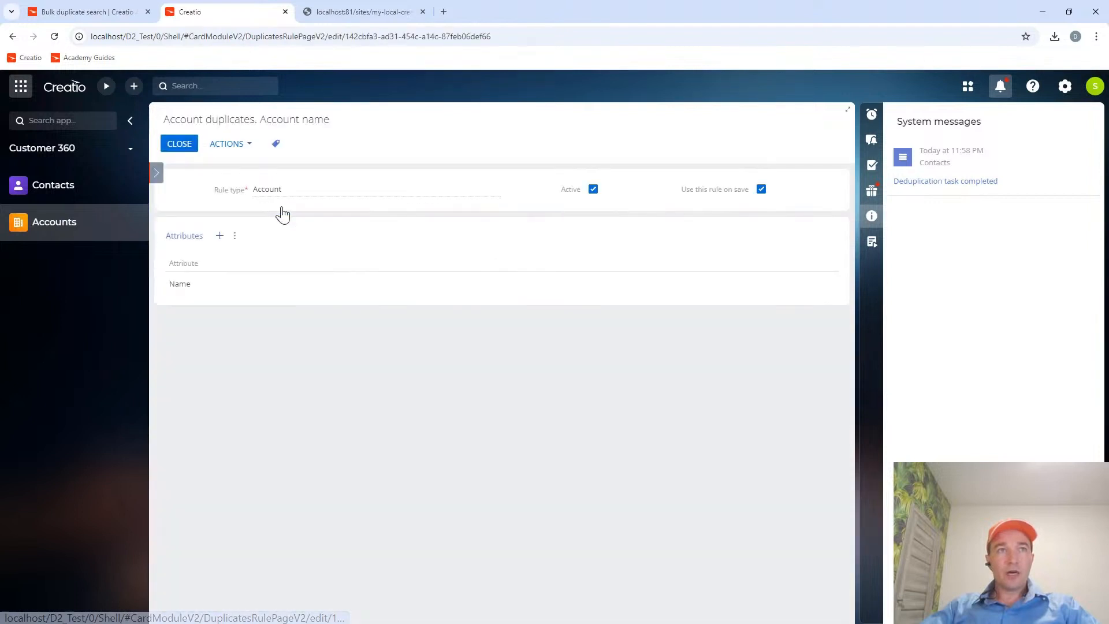
left_click(238, 144)
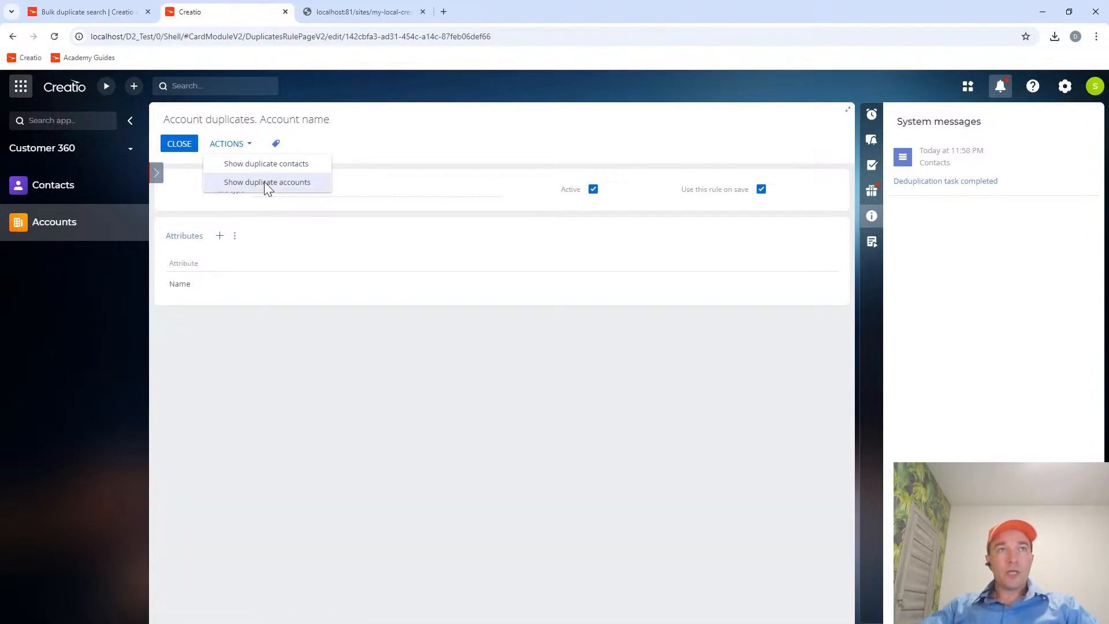
left_click(265, 182)
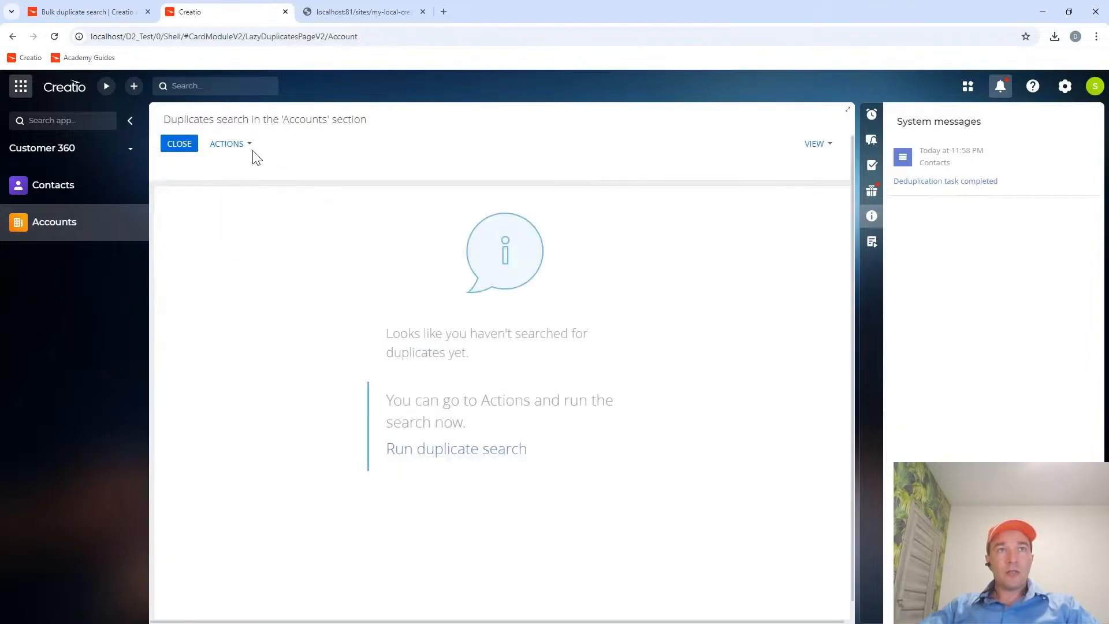
left_click(249, 145)
left_click(257, 165)
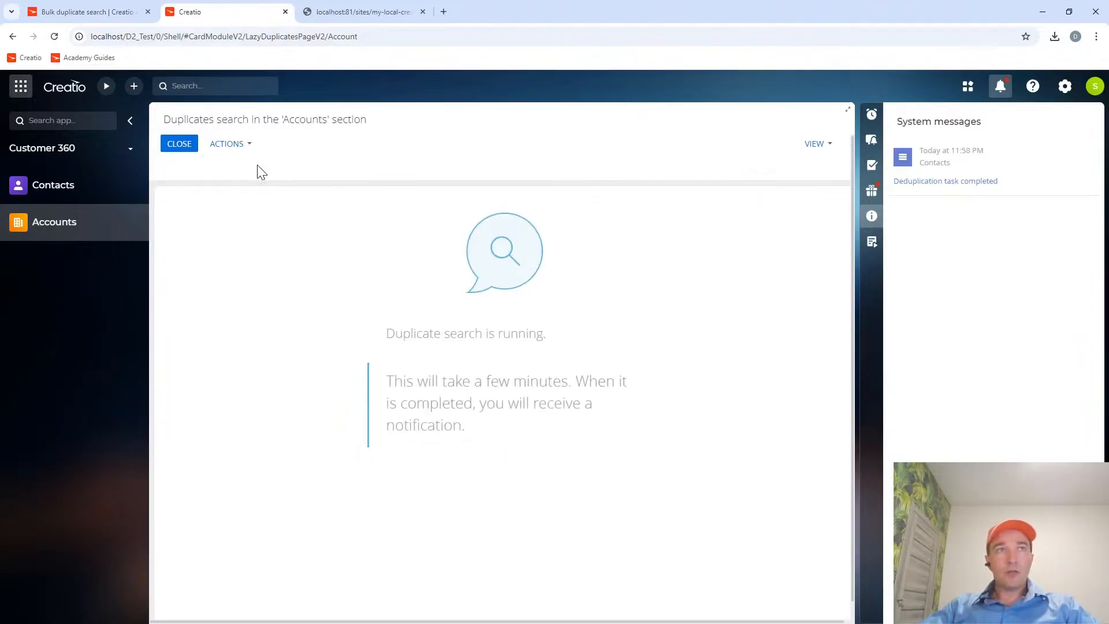
Open the Contacts results from the deduplication task notification, select both duplicate records to check the Merge option, and clear the selection.
left_click(936, 182)
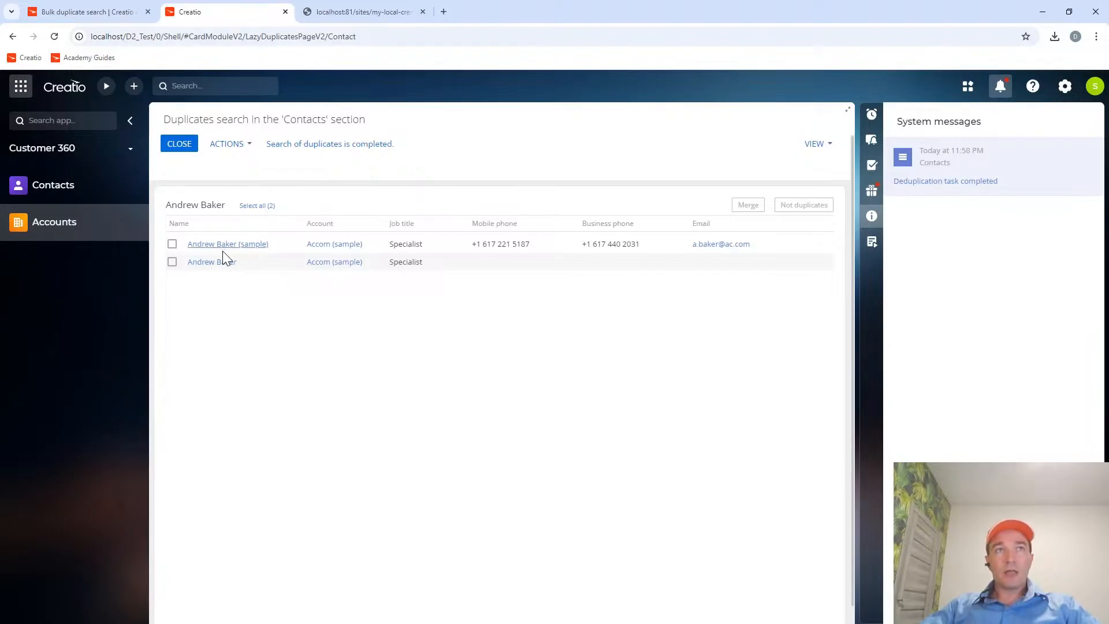
left_click(172, 244)
left_click(174, 263)
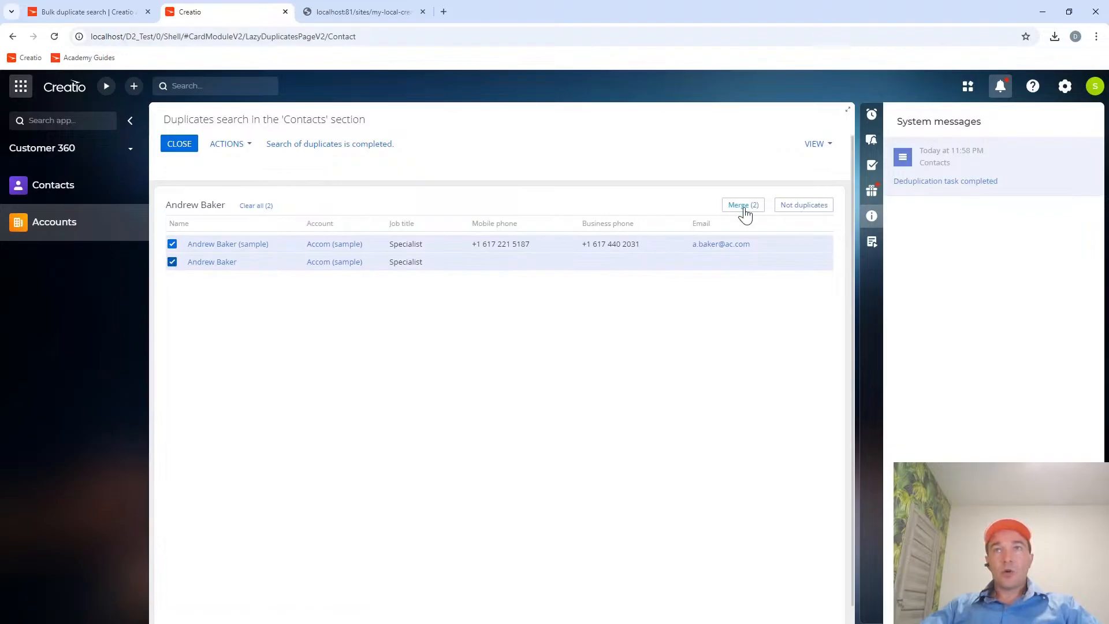
left_click(172, 244)
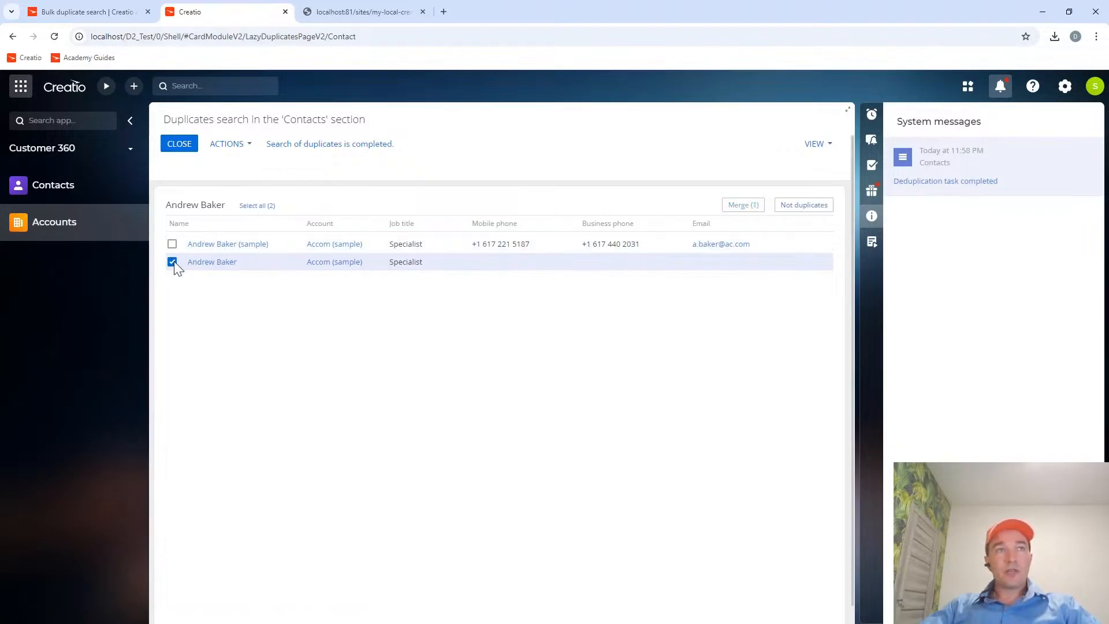
left_click(172, 262)
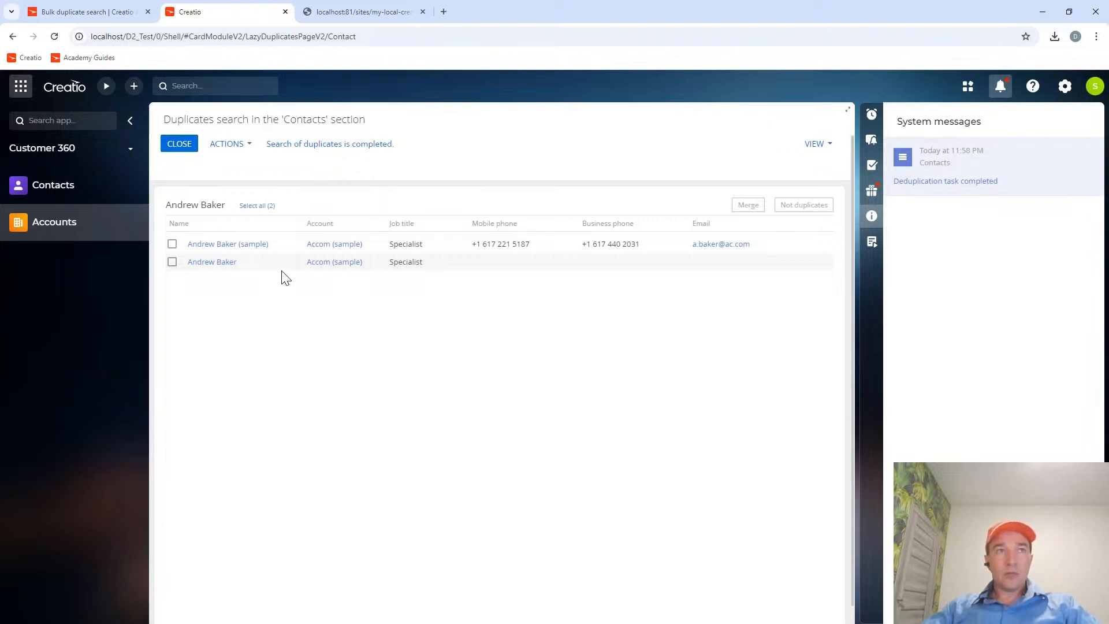
Close the Contacts results and find account duplicates from the account name duplicates rule.
left_click(180, 149)
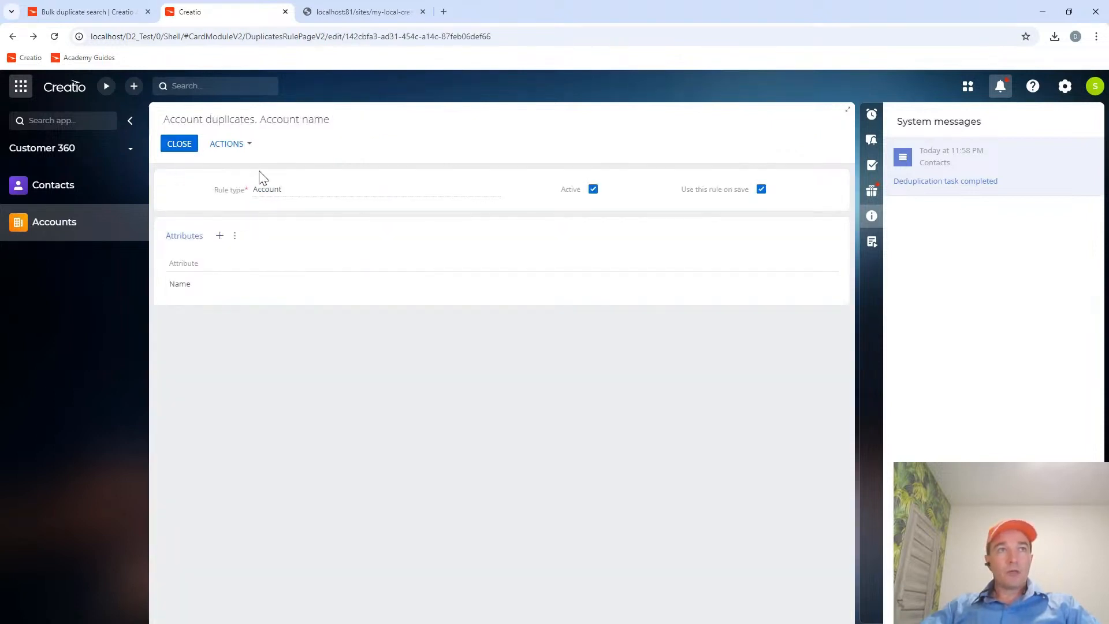
left_click(241, 144)
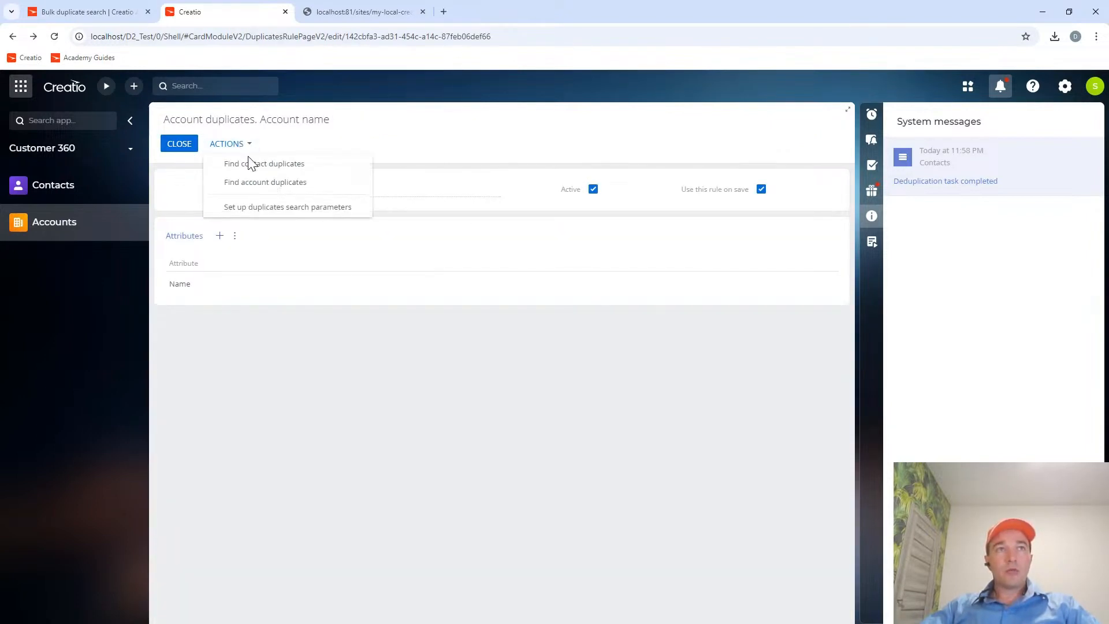
left_click(262, 181)
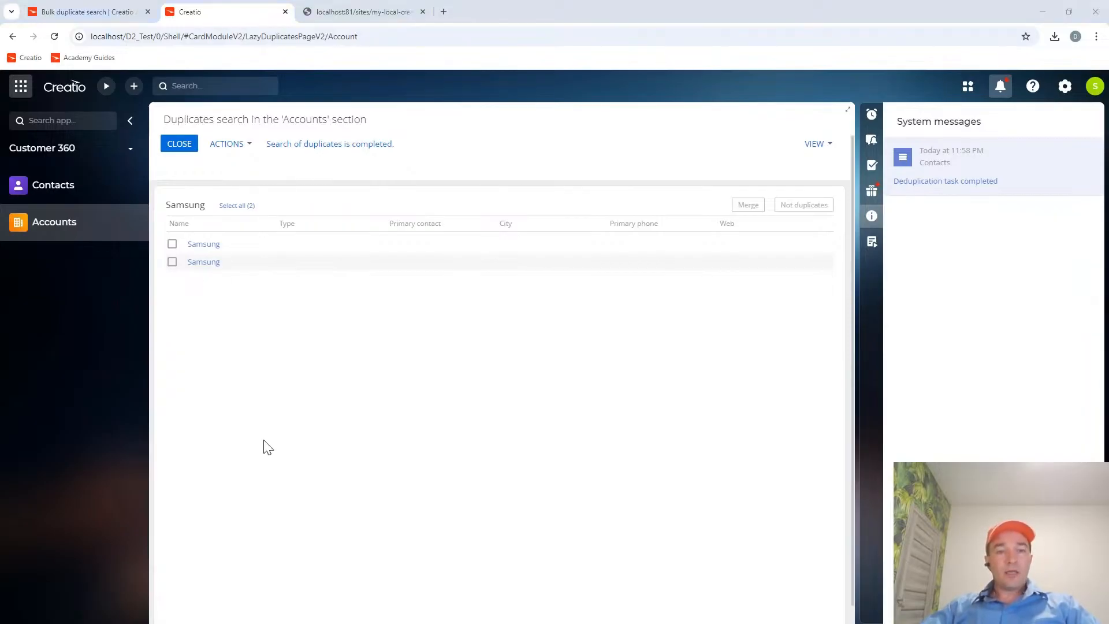
Switch to Far Manager and go up to the docker-info.txt file in C:\Academy.
key("alt+Tab")
key("Return")
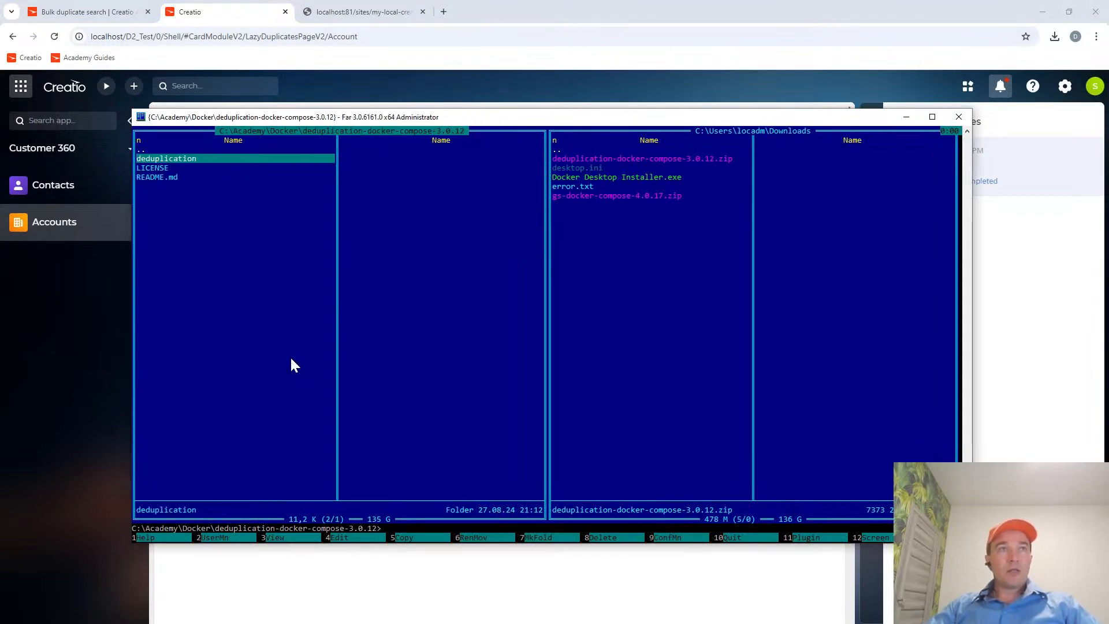
key("Up")
key("Return")
key("Down")
key("Down")
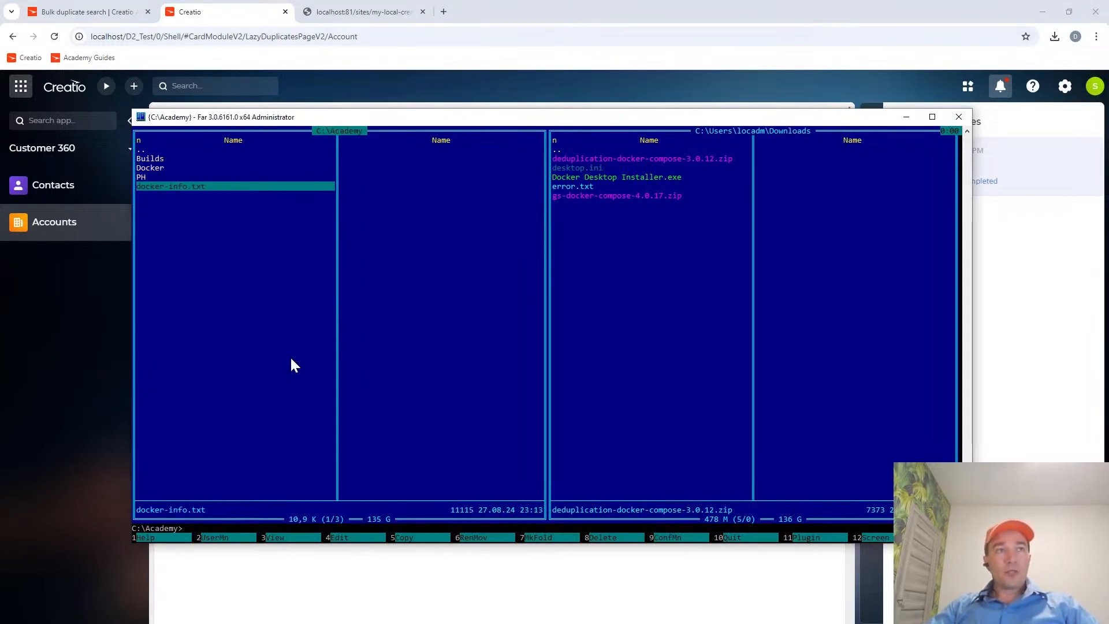
Read through the deployment notes in docker-info.txt to the end, close the file, and return to the Creatio account duplicates page.
key("F3")
scroll(445, 323, "down", 6)
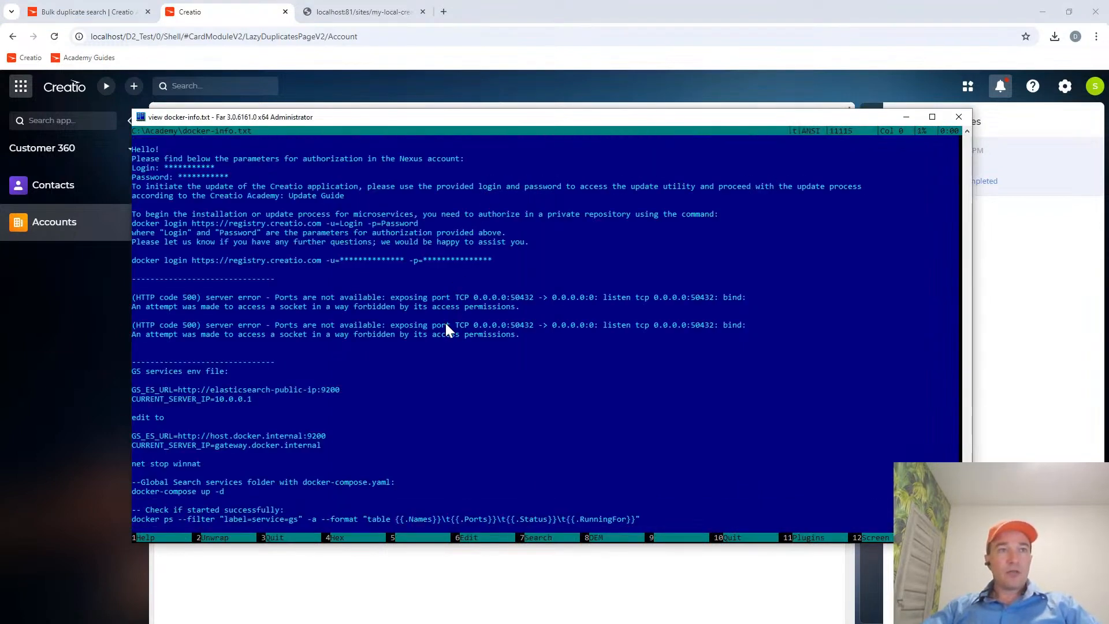
scroll(445, 330, "down", 3)
scroll(446, 325, "down", 5)
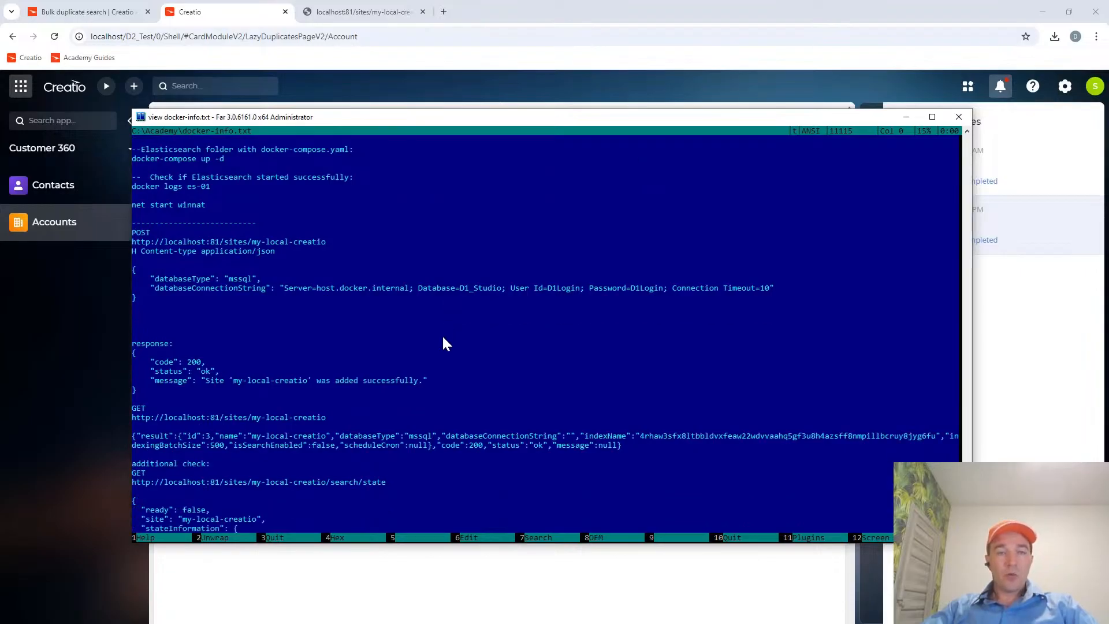
scroll(402, 373, "down", 4)
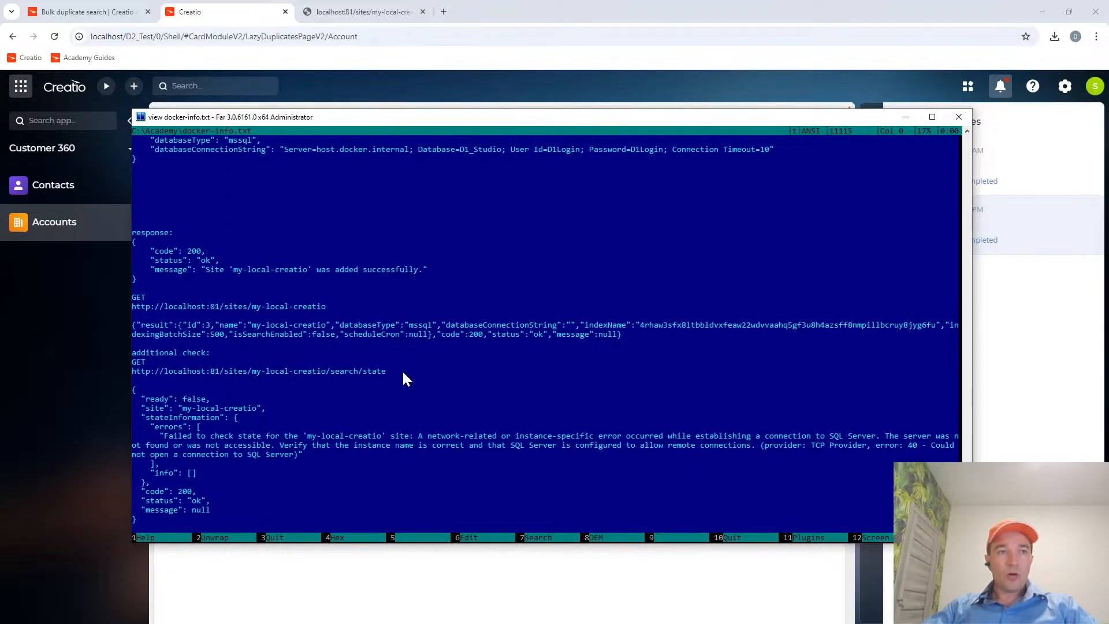
scroll(403, 373, "down", 20)
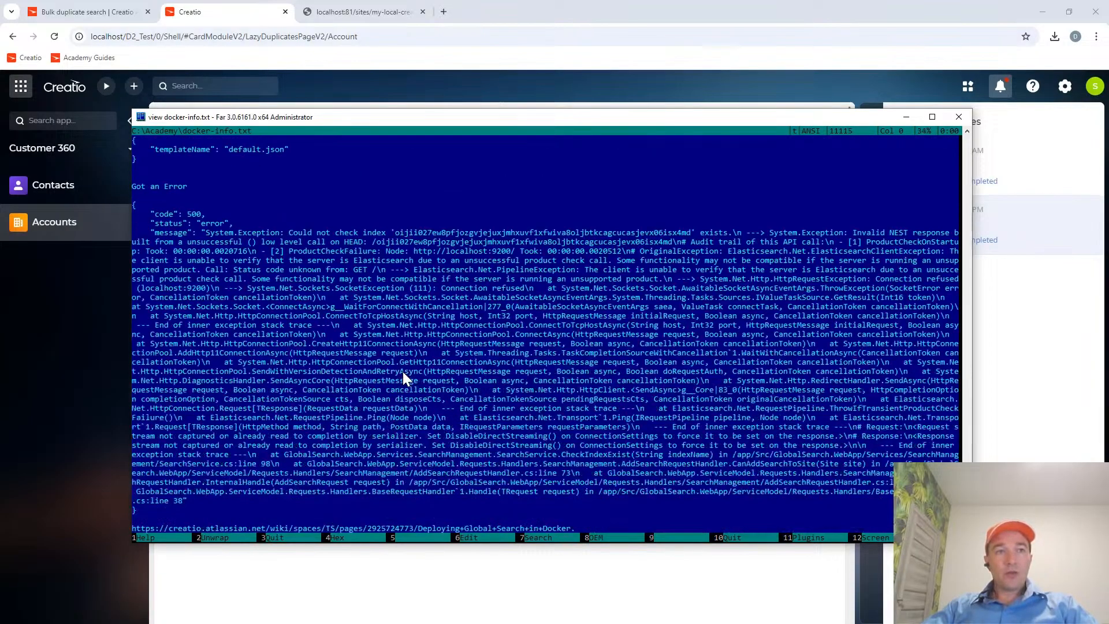
scroll(403, 374, "down", 20)
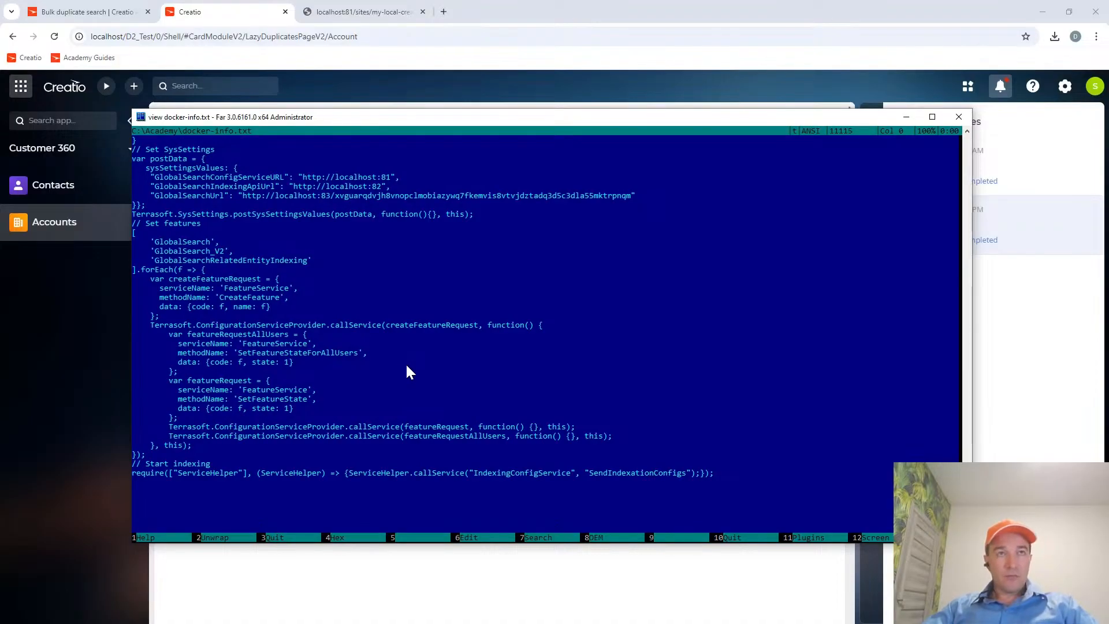
key("Escape")
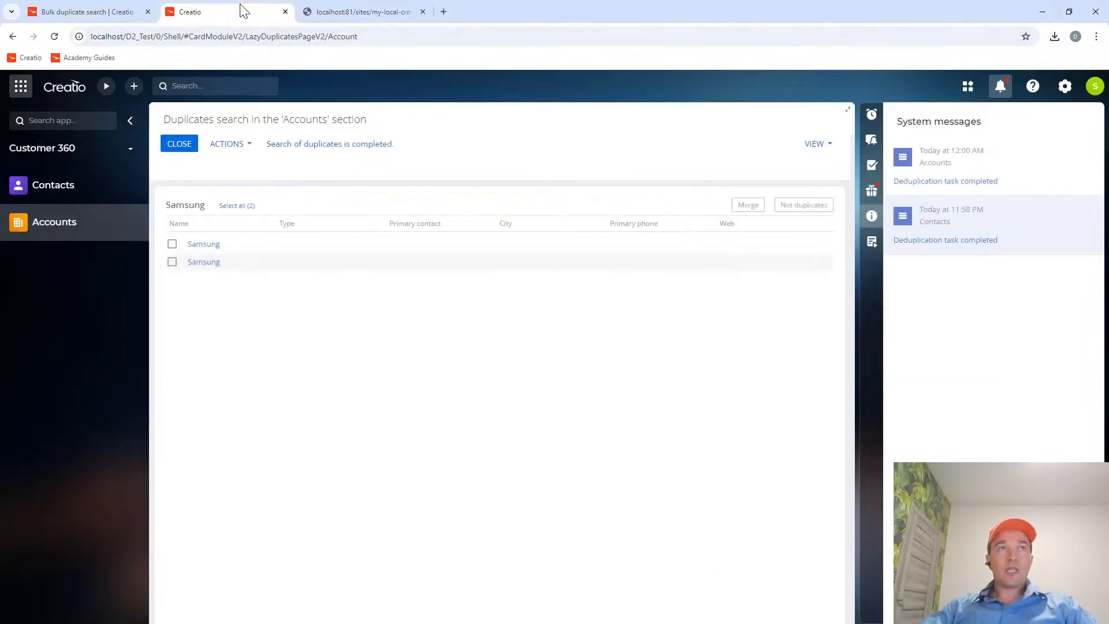
left_click(244, 11)
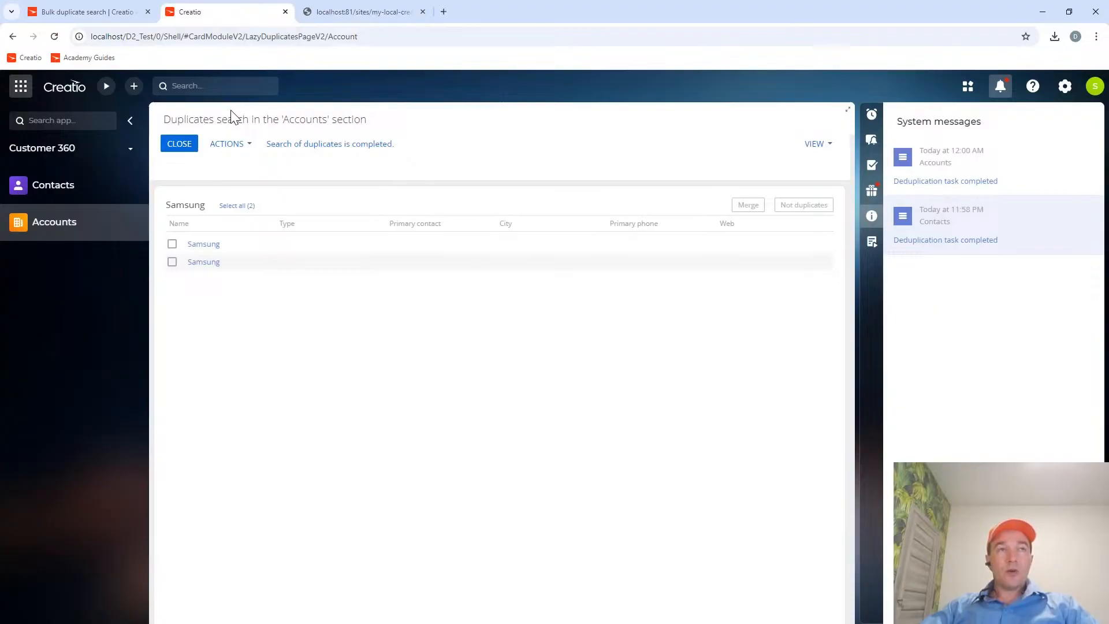